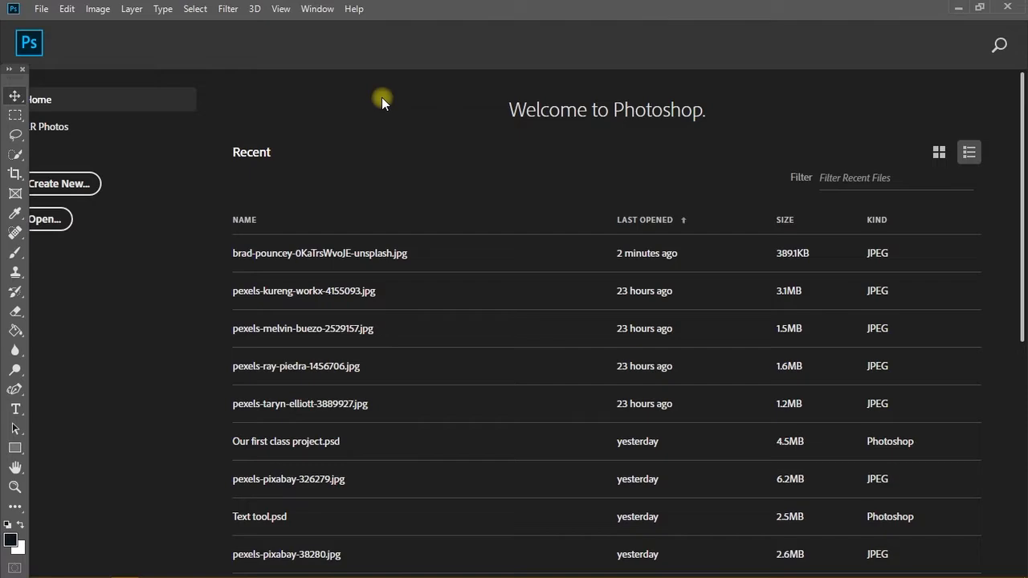
- Minimize the current window and open the Azure Exercise files folder from the desktop
{"action": "left_click", "coordinate": [958, 8]}
{"action": "left_click", "coordinate": [967, 11]}
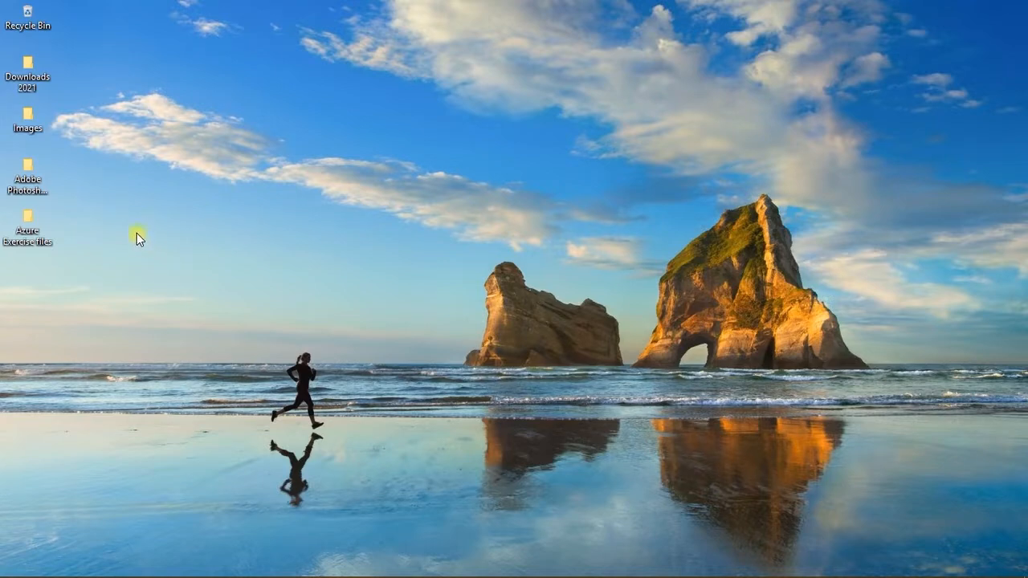
{"action": "left_click", "coordinate": [61, 281]}
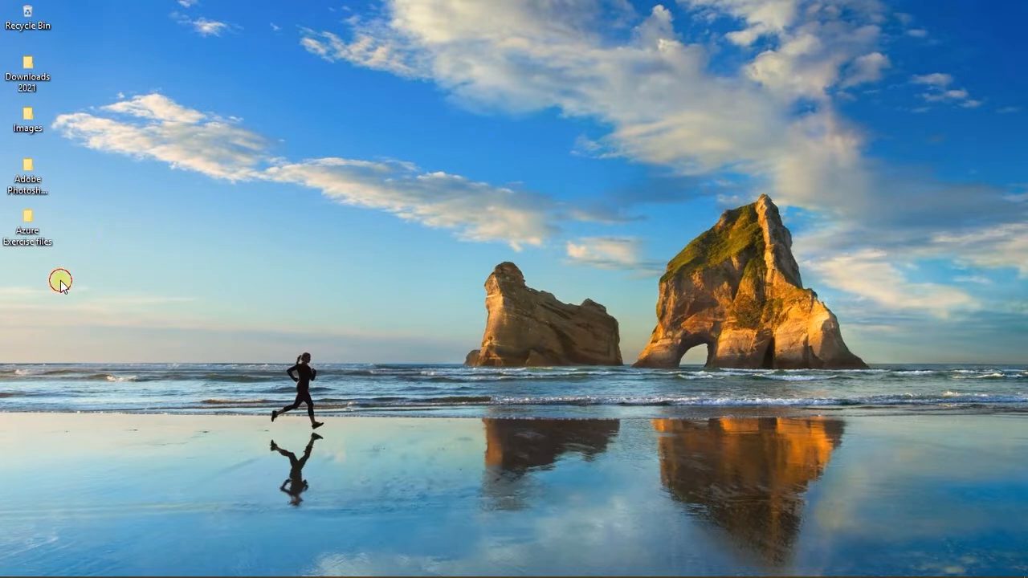
{"action": "double_click", "coordinate": [32, 234]}
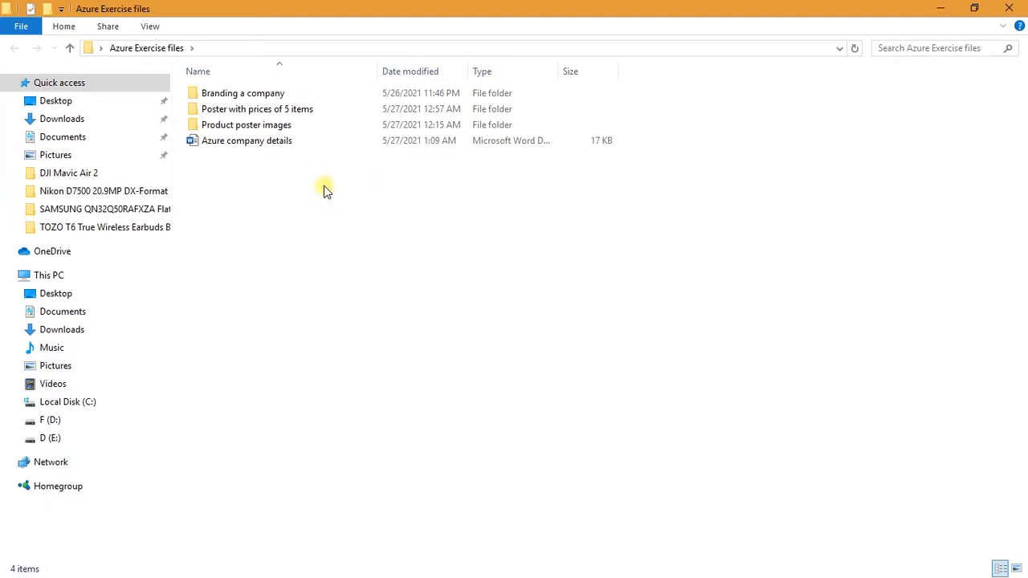
- Open the Azure company details document in Word and dismiss the update and licence notices
{"action": "left_click", "coordinate": [275, 142]}
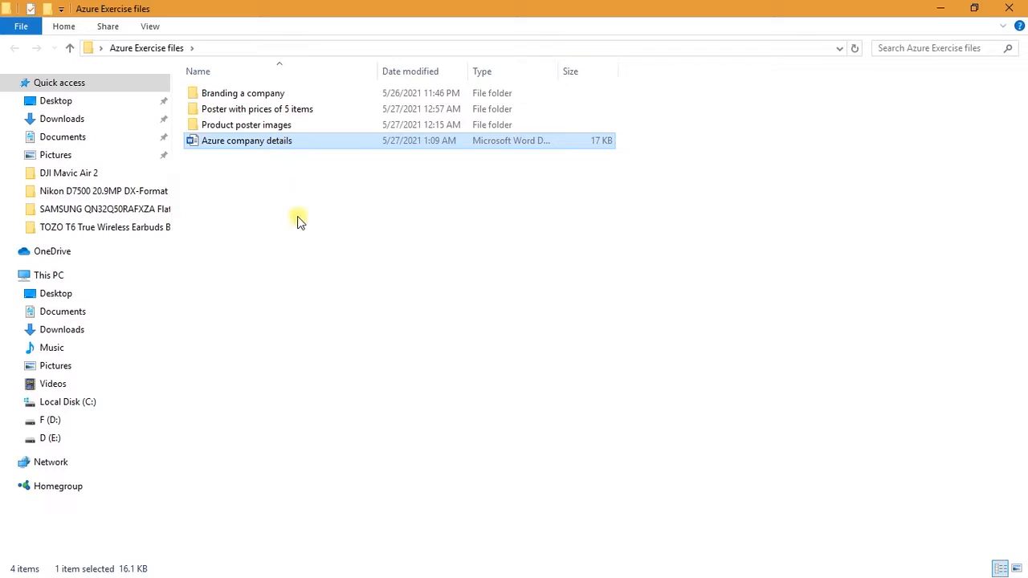
{"action": "left_click", "coordinate": [296, 221]}
{"action": "left_click", "coordinate": [314, 188]}
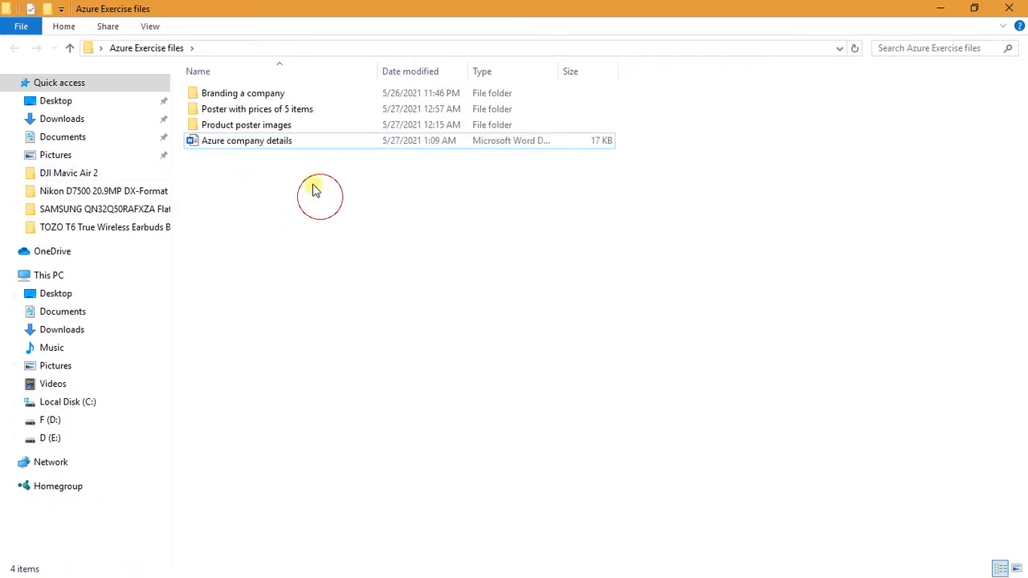
{"action": "left_click", "coordinate": [283, 145]}
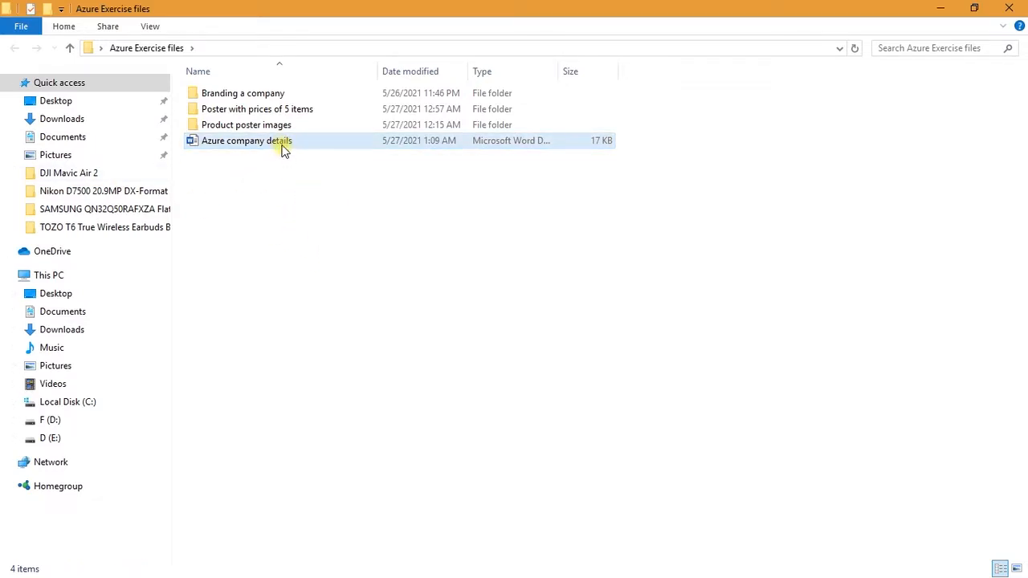
{"action": "double_click", "coordinate": [281, 146]}
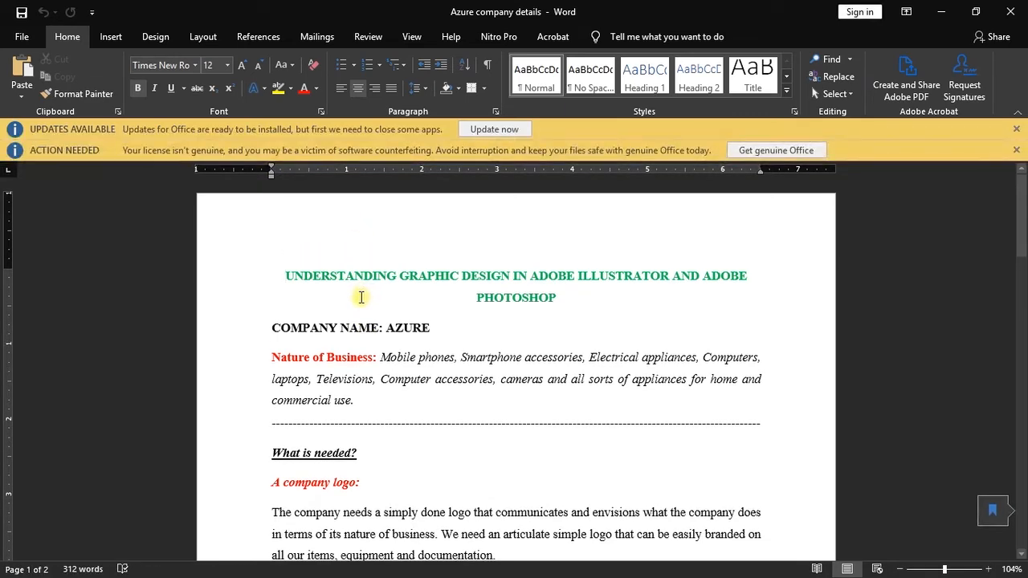
{"action": "left_click", "coordinate": [1017, 151]}
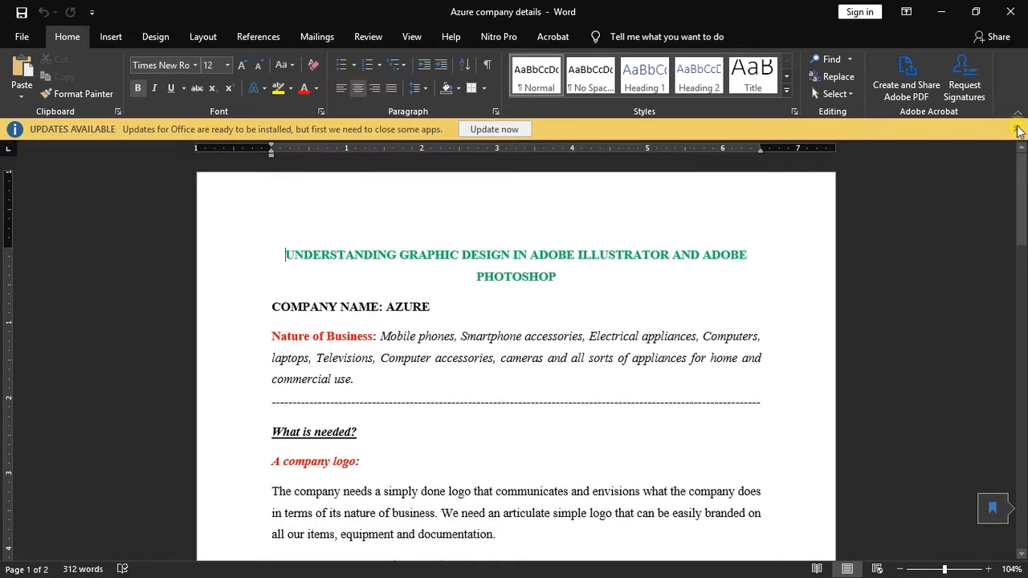
{"action": "left_click", "coordinate": [1016, 128]}
- Read the document's title, company name, nature of business and company logo requirement
{"action": "left_click", "coordinate": [677, 234]}
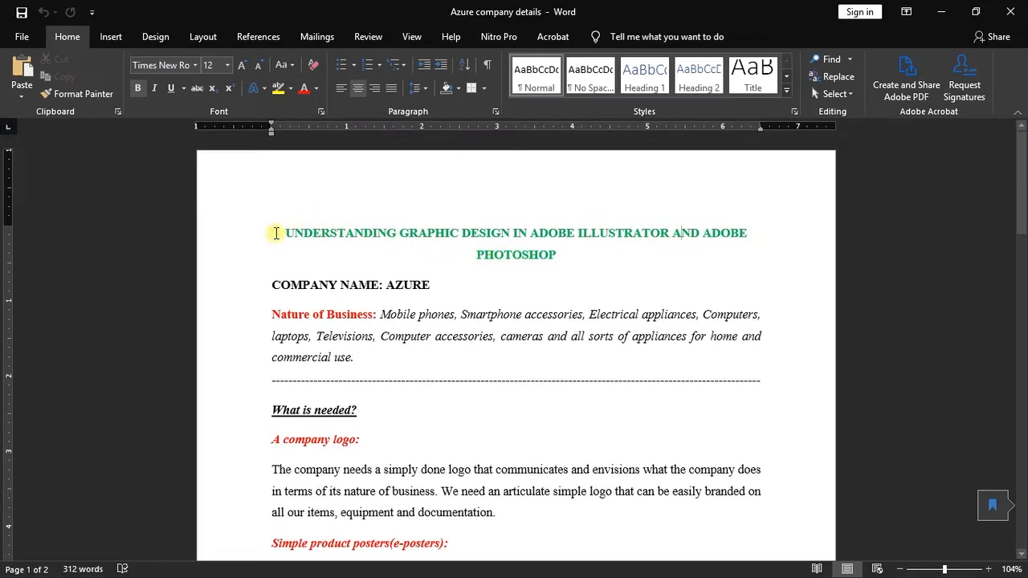
{"action": "left_click", "coordinate": [414, 314]}
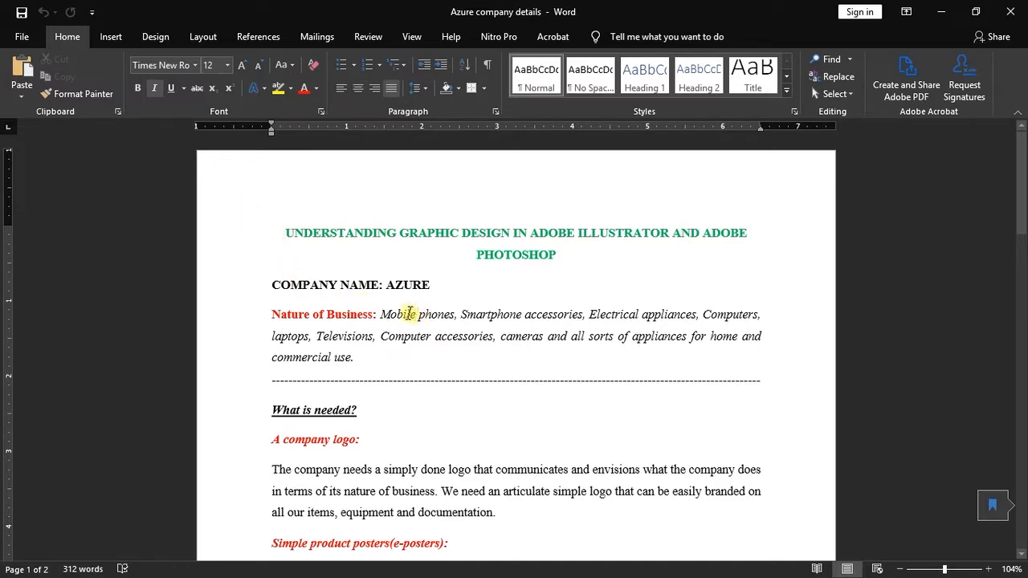
{"action": "left_click", "coordinate": [388, 287]}
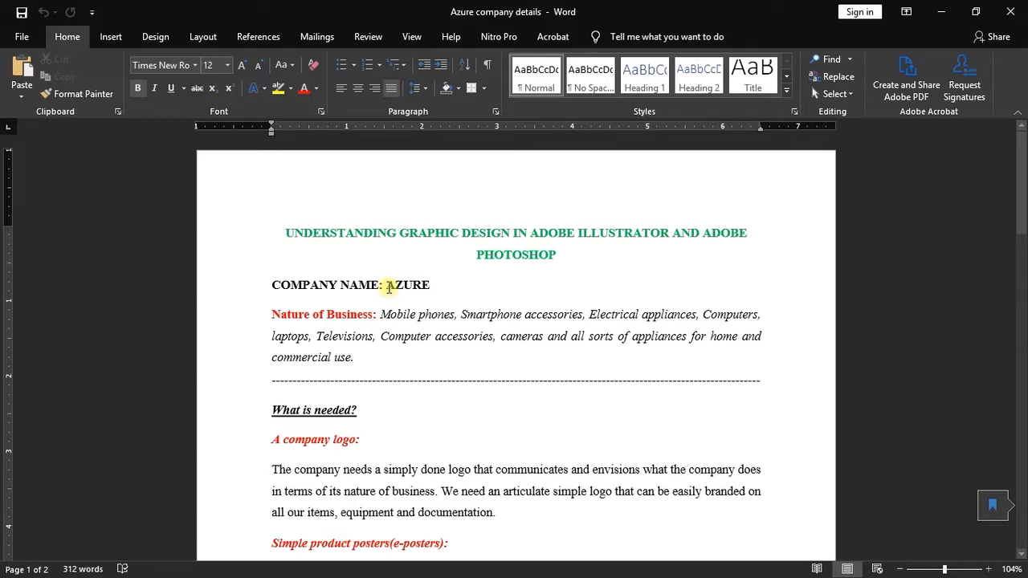
{"action": "left_click", "coordinate": [405, 312]}
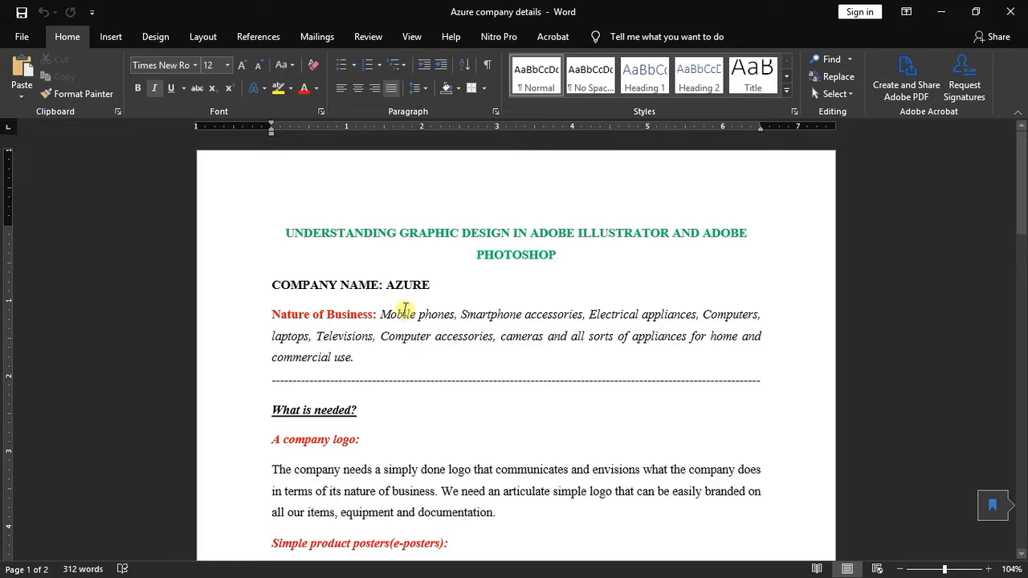
{"action": "left_click", "coordinate": [399, 361]}
{"action": "scroll", "coordinate": [378, 394], "scroll_direction": "down", "scroll_amount": 2}
{"action": "left_click", "coordinate": [362, 374]}
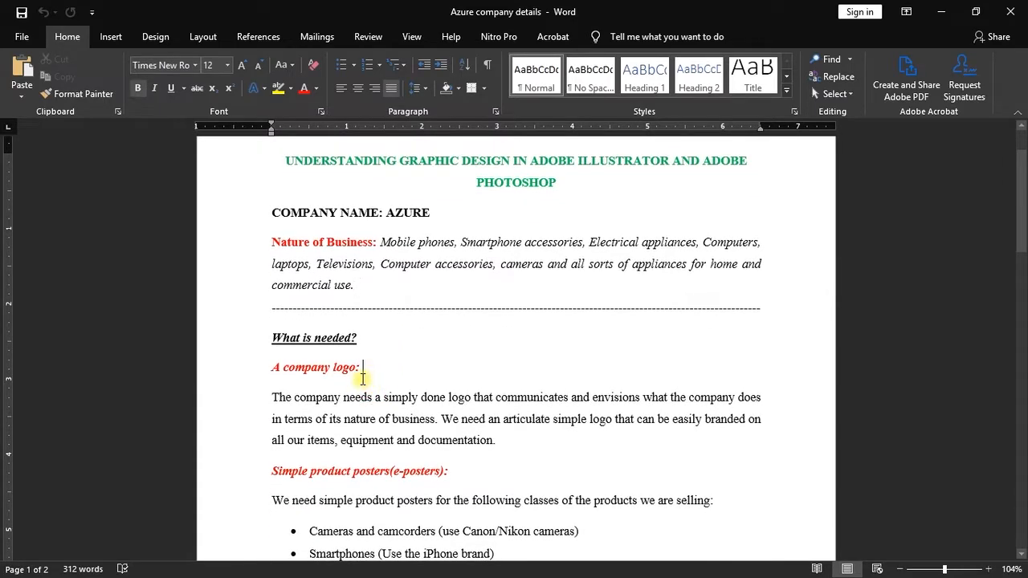
{"action": "key", "text": "ctrl+i"}
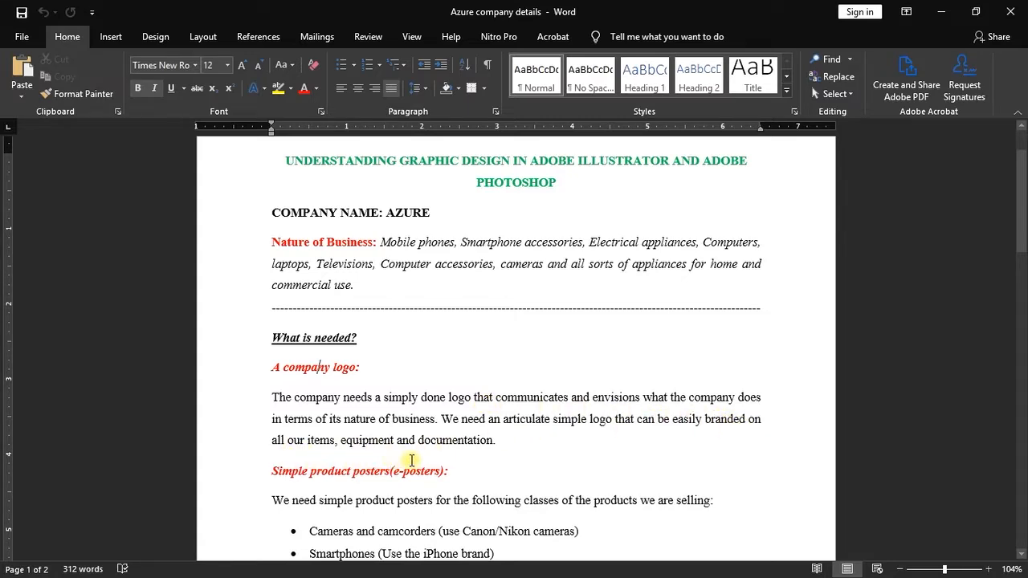
- Read the simple product posters section and the web banner section of the brief at an enlarged zoom
{"action": "scroll", "coordinate": [409, 459], "scroll_direction": "down", "scroll_amount": 1}
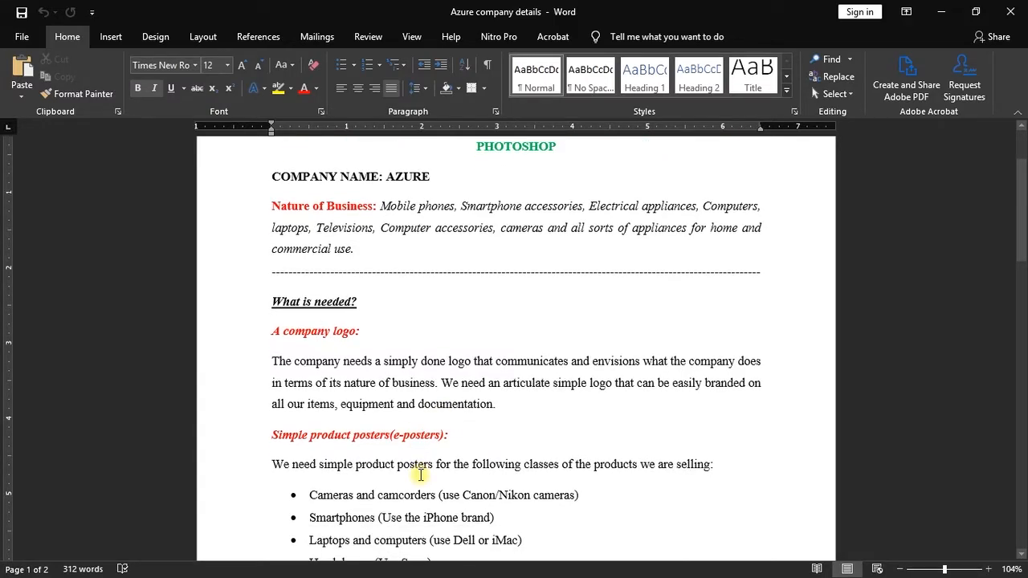
{"action": "scroll", "coordinate": [392, 405], "scroll_direction": "down", "scroll_amount": 2}
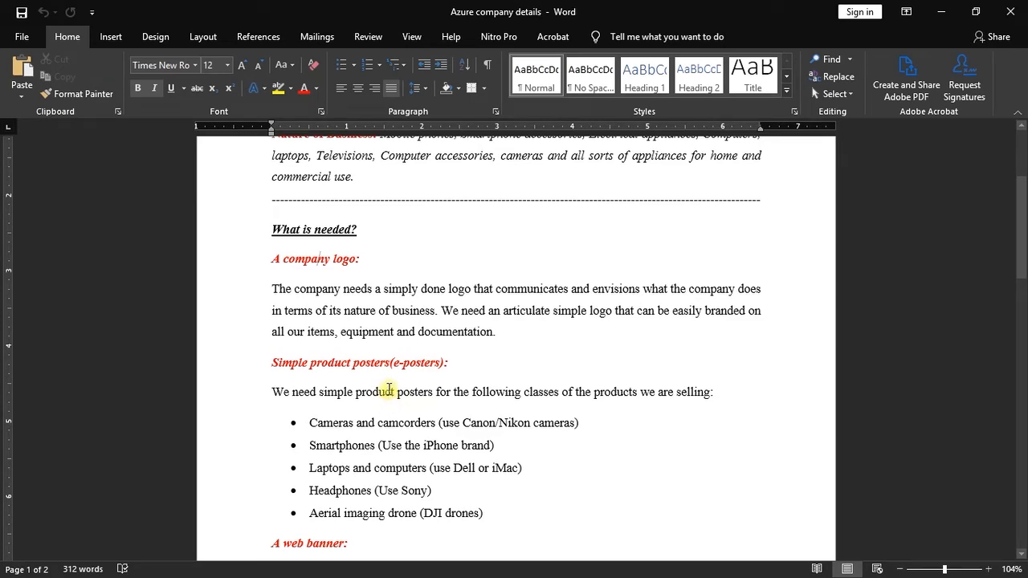
{"action": "left_click", "coordinate": [459, 341]}
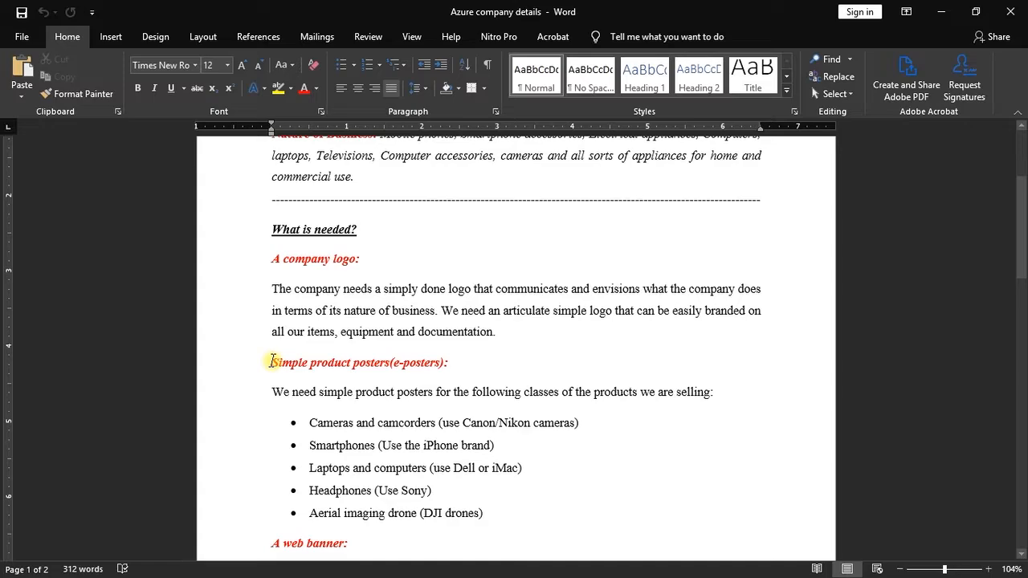
{"action": "scroll", "coordinate": [350, 374], "scroll_direction": "up", "scroll_amount": 5, "text": "ctrl"}
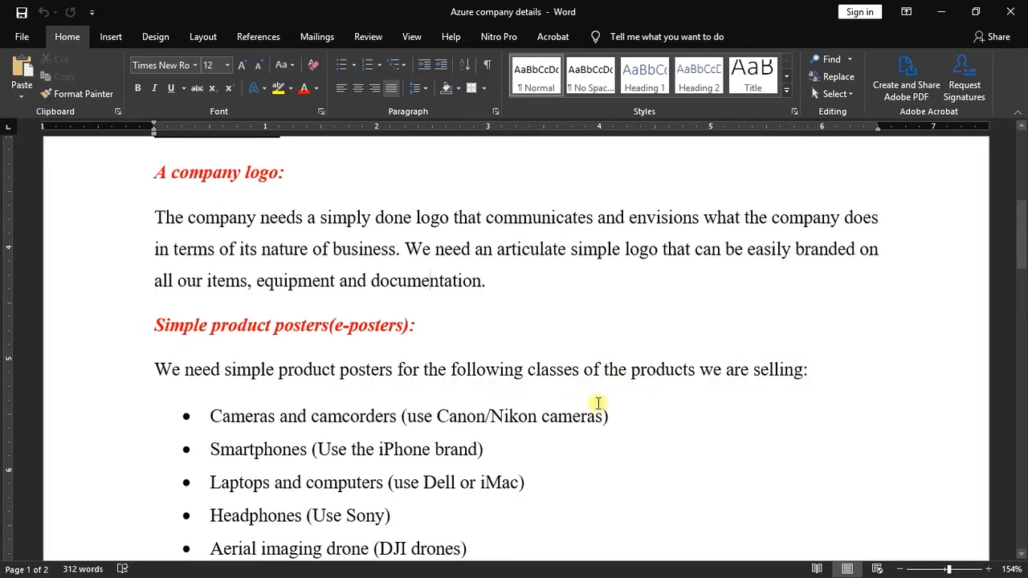
{"action": "scroll", "coordinate": [187, 318], "scroll_direction": "down", "scroll_amount": 2}
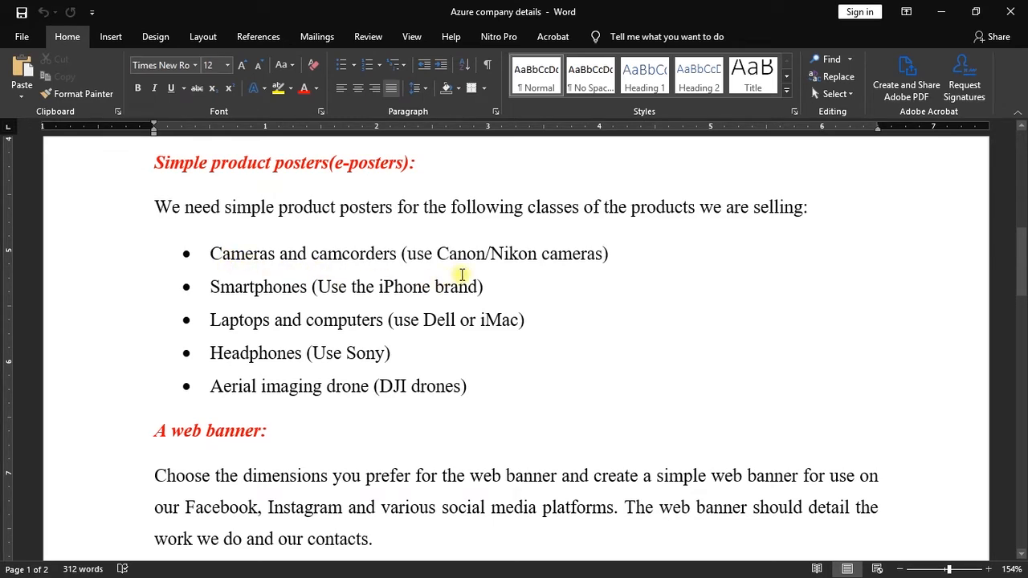
{"action": "scroll", "coordinate": [462, 275], "scroll_direction": "down", "scroll_amount": 1}
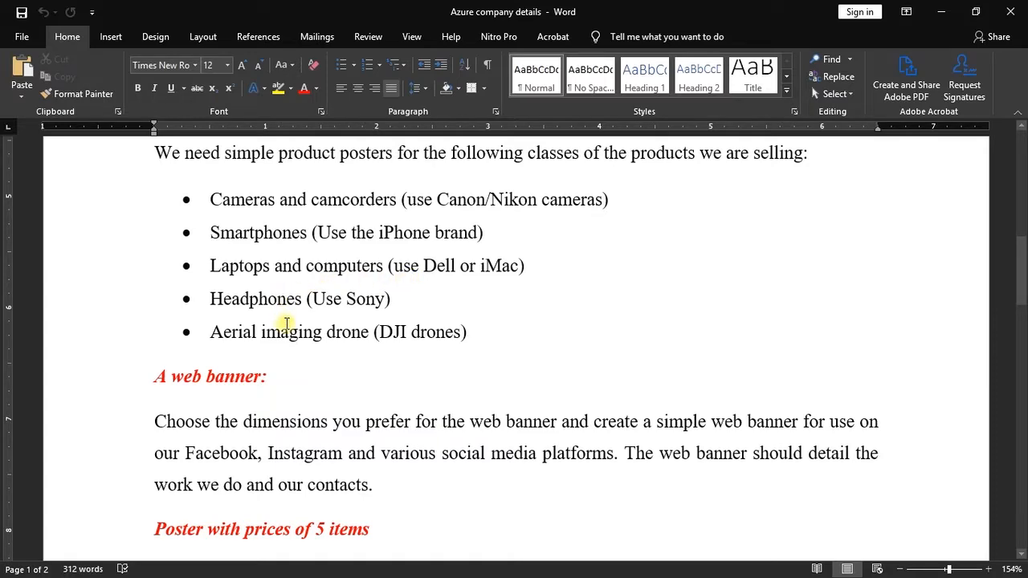
{"action": "scroll", "coordinate": [288, 323], "scroll_direction": "down", "scroll_amount": 1}
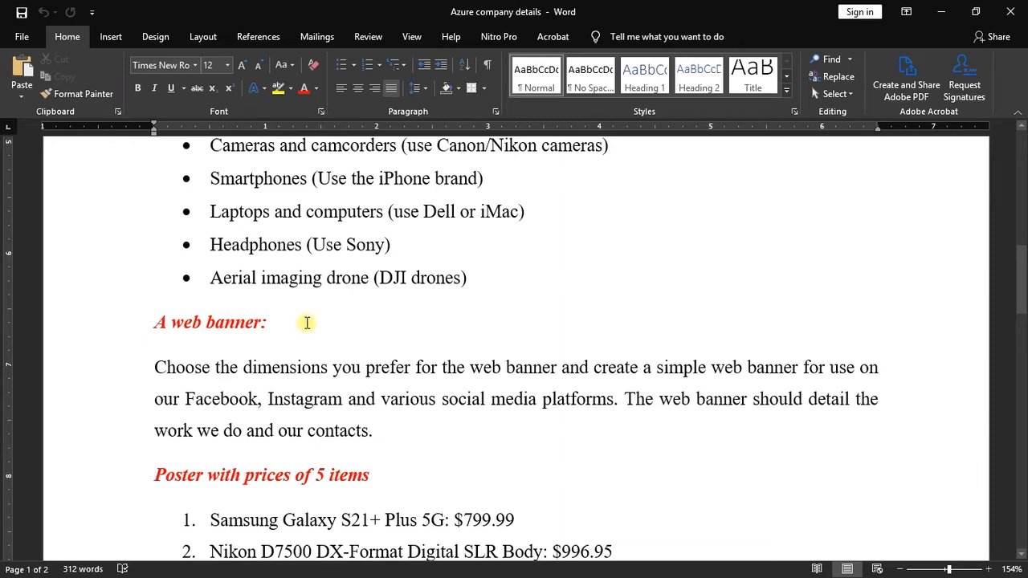
{"action": "scroll", "coordinate": [303, 321], "scroll_direction": "down", "scroll_amount": 2}
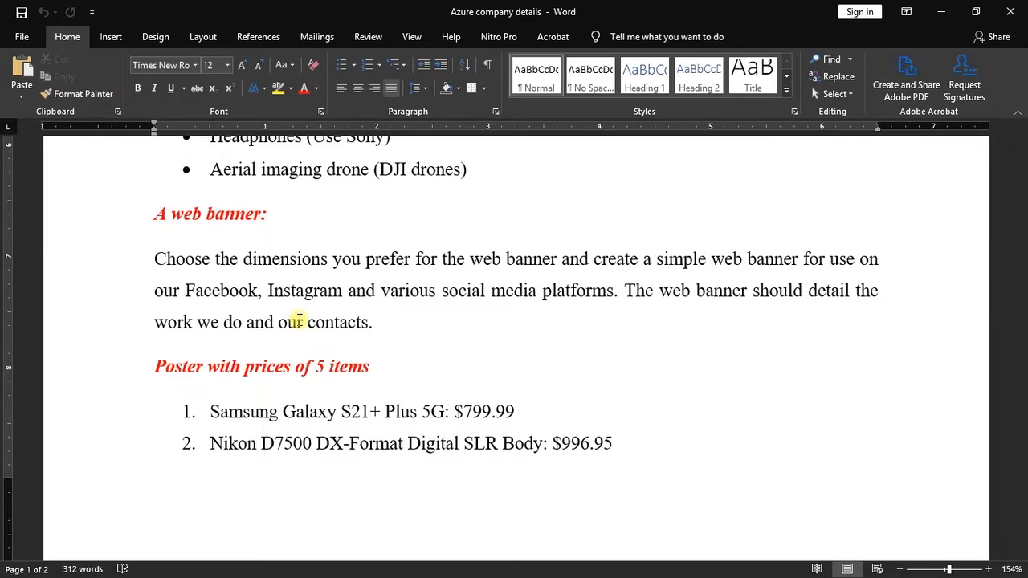
- Read the first two products and their prices in the brief's section on the poster with prices of 5 items
{"action": "scroll", "coordinate": [296, 319], "scroll_direction": "down", "scroll_amount": 5}
{"action": "scroll", "coordinate": [296, 320], "scroll_direction": "up", "scroll_amount": 4}
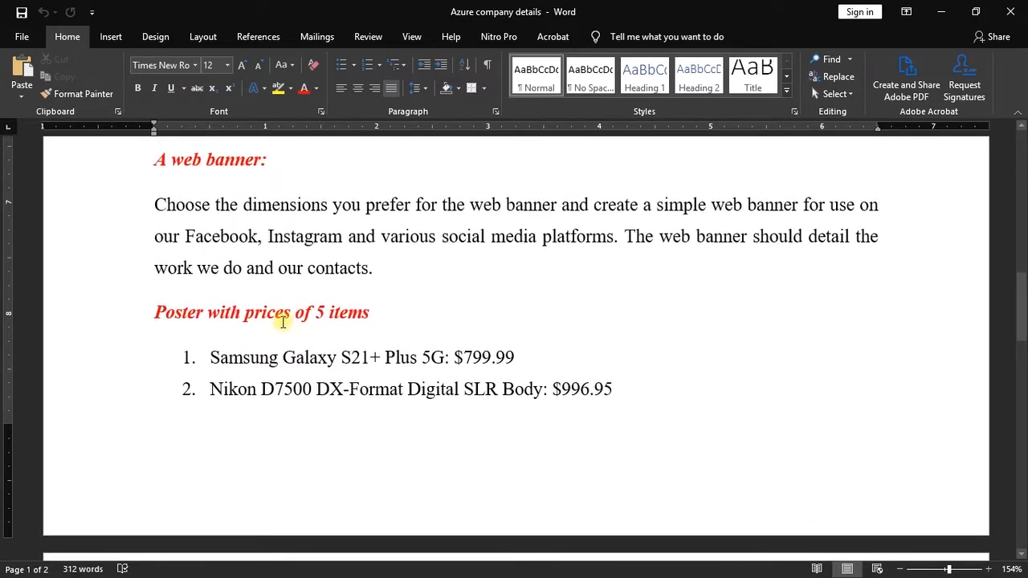
{"action": "scroll", "coordinate": [282, 321], "scroll_direction": "down", "scroll_amount": 3}
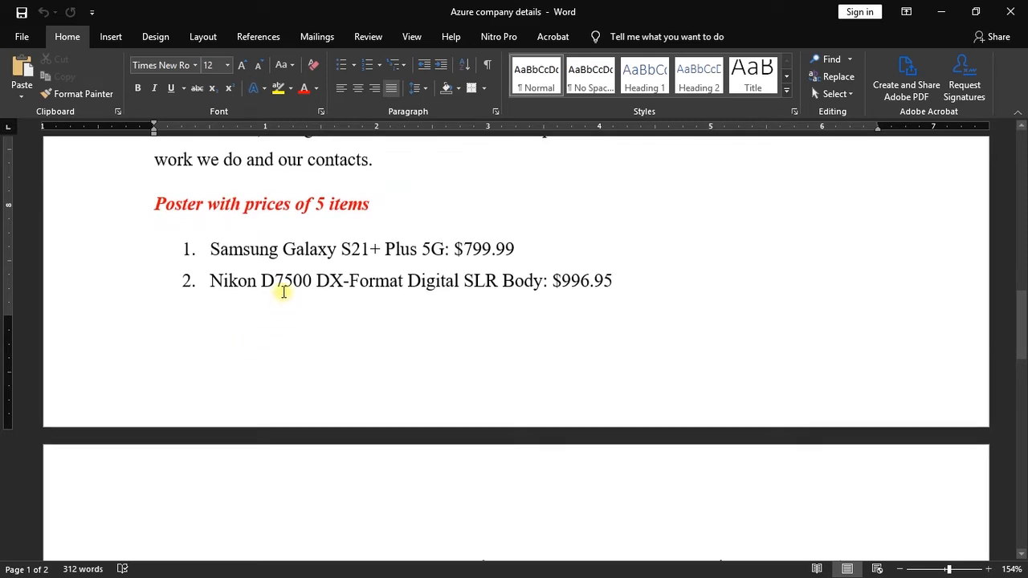
{"action": "left_click", "coordinate": [278, 250]}
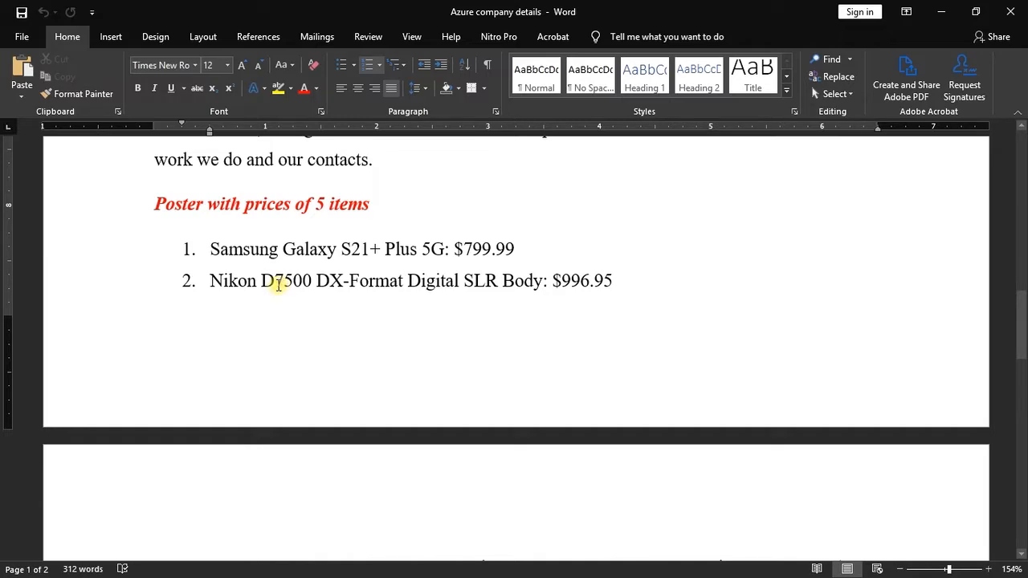
{"action": "scroll", "coordinate": [338, 291], "scroll_direction": "down", "scroll_amount": 1}
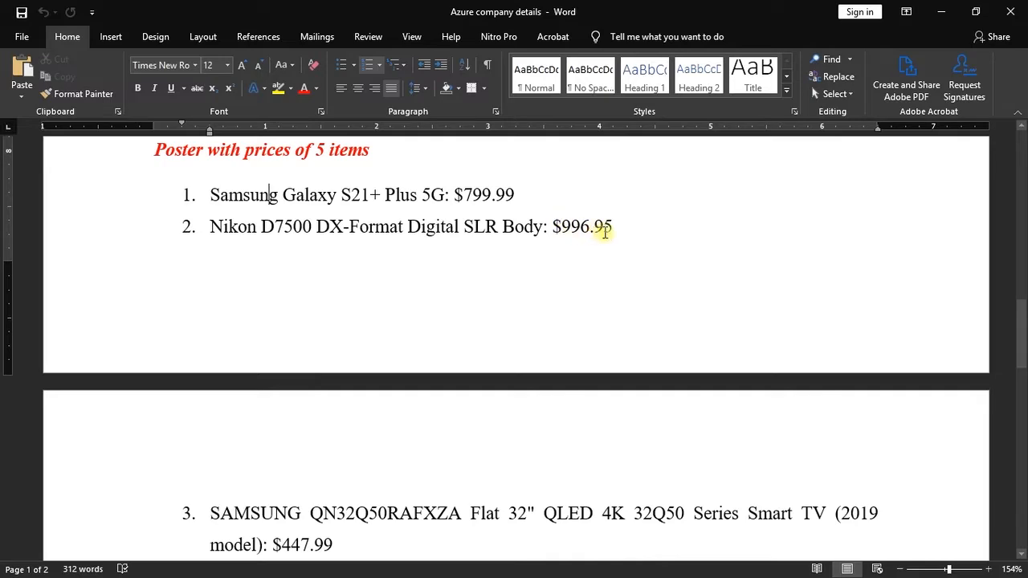
- Read the third to fifth products and their prices in the five-item poster list, rechecking the start of the list
{"action": "scroll", "coordinate": [512, 236], "scroll_direction": "down", "scroll_amount": 3}
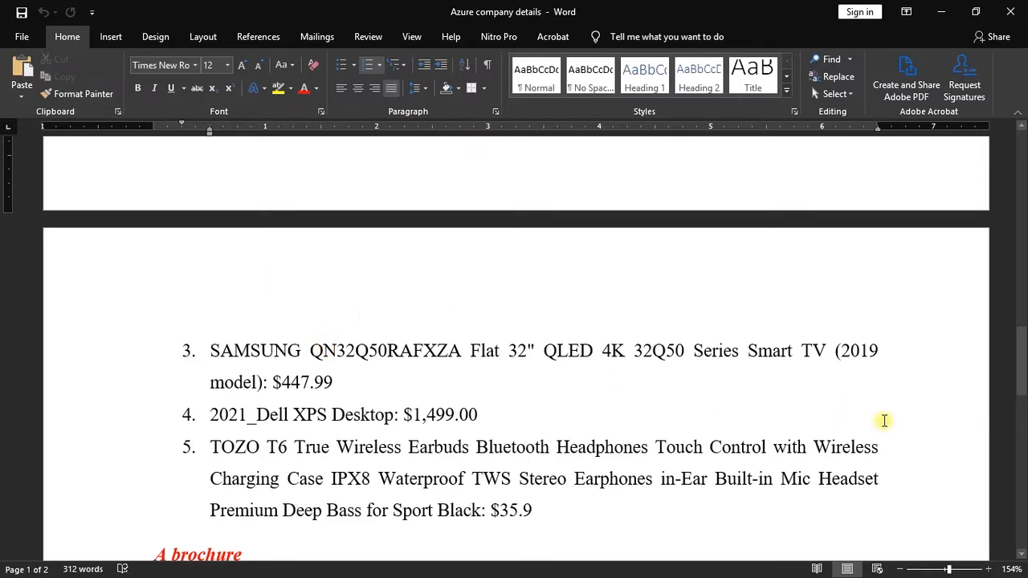
{"action": "scroll", "coordinate": [661, 355], "scroll_direction": "down", "scroll_amount": 1}
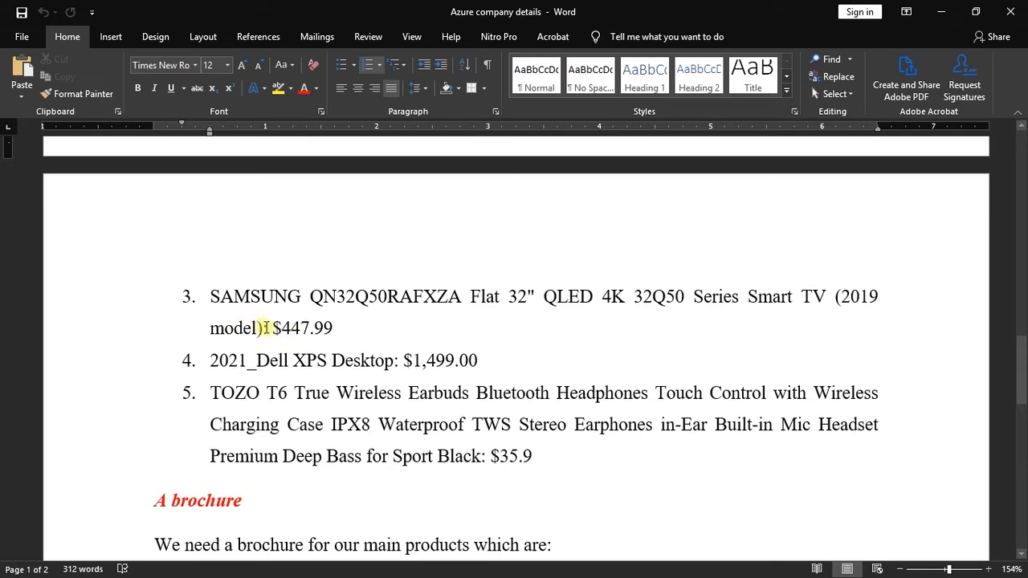
{"action": "scroll", "coordinate": [333, 345], "scroll_direction": "down", "scroll_amount": 1}
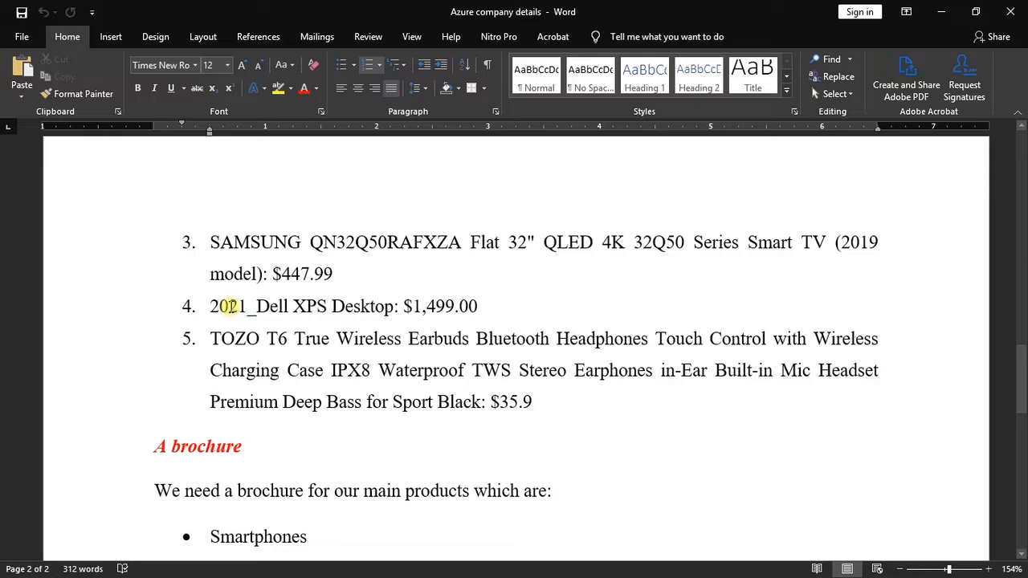
{"action": "scroll", "coordinate": [265, 362], "scroll_direction": "up", "scroll_amount": 6}
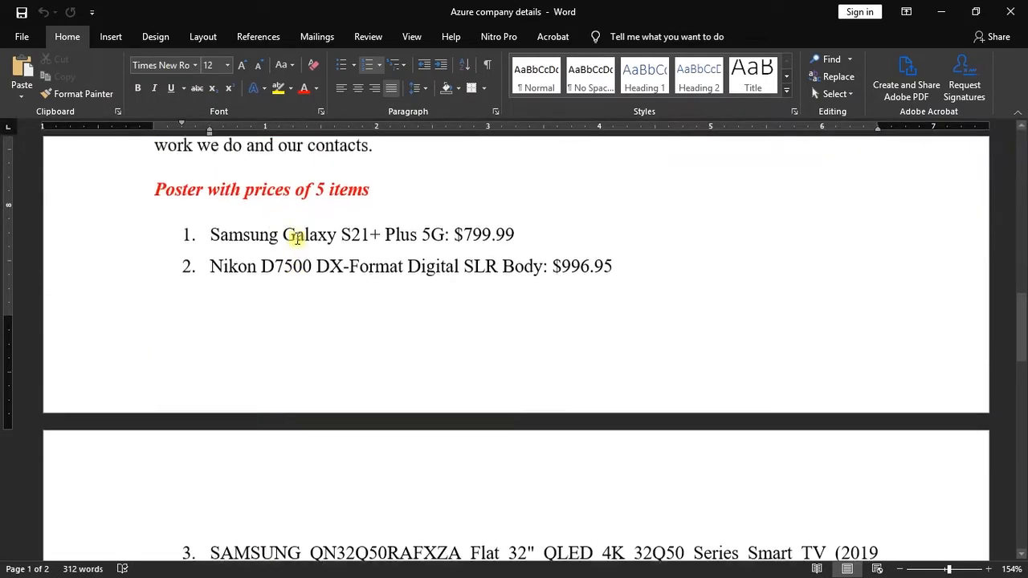
{"action": "scroll", "coordinate": [301, 273], "scroll_direction": "down", "scroll_amount": 3}
{"action": "scroll", "coordinate": [305, 308], "scroll_direction": "down", "scroll_amount": 3}
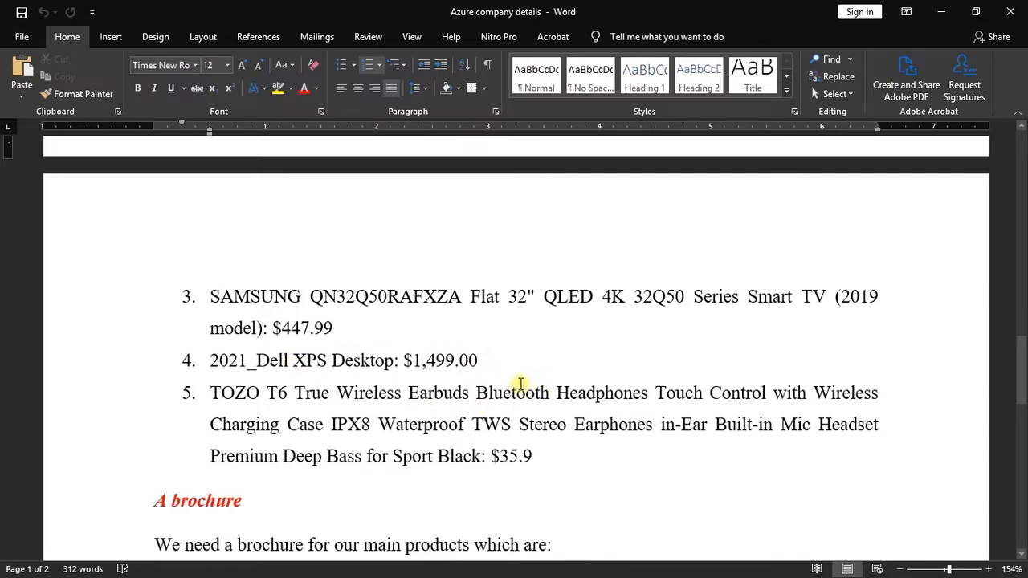
{"action": "scroll", "coordinate": [363, 386], "scroll_direction": "down", "scroll_amount": 1}
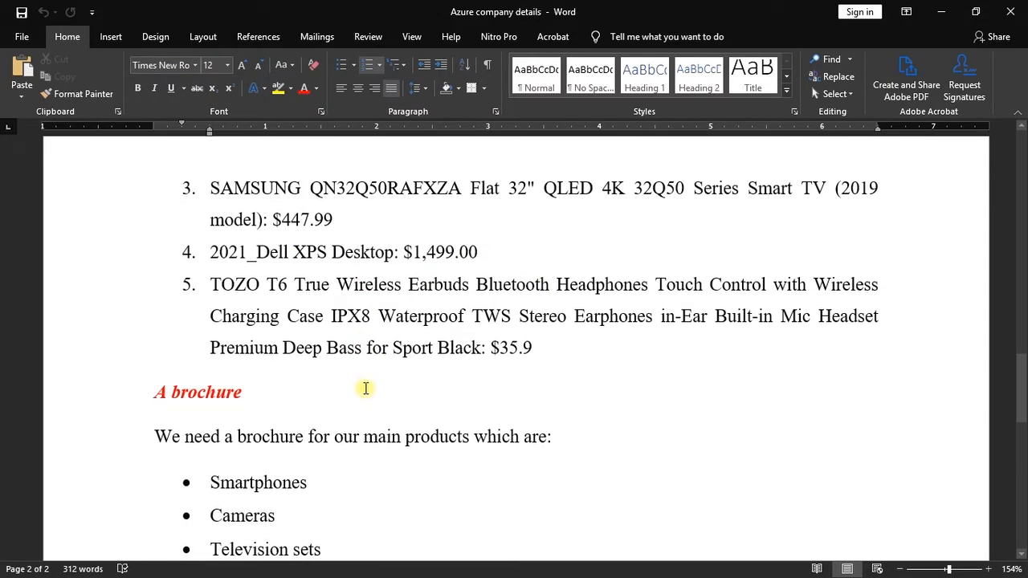
{"action": "scroll", "coordinate": [365, 388], "scroll_direction": "up", "scroll_amount": 3}
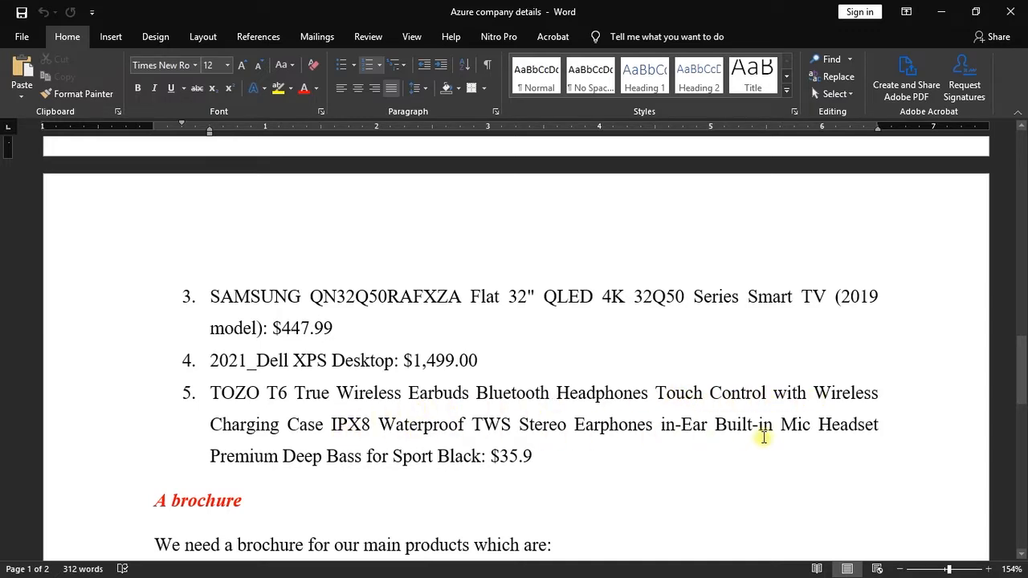
{"action": "scroll", "coordinate": [316, 436], "scroll_direction": "down", "scroll_amount": 1}
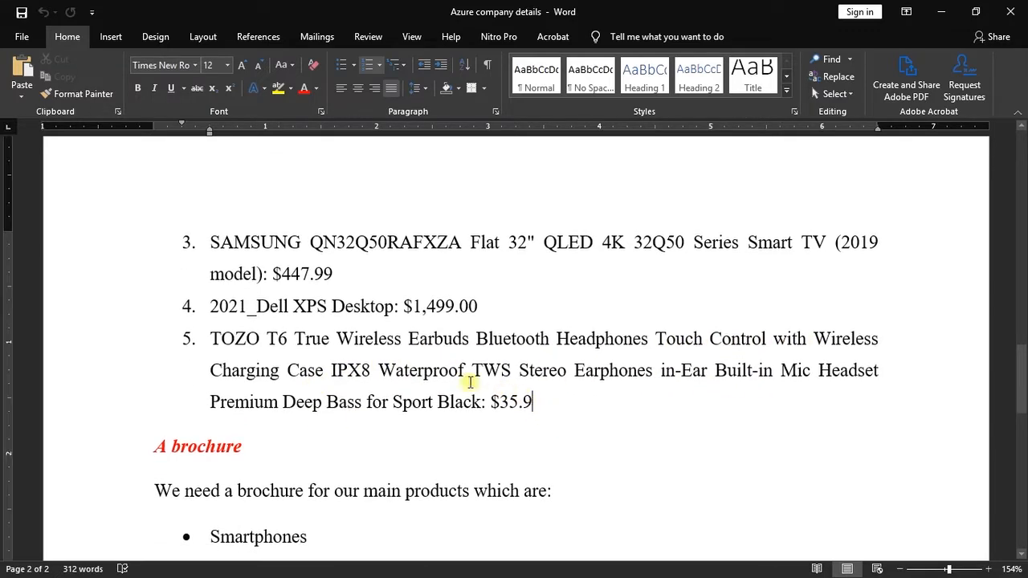
- Read the brochure section of the brief, going through each main product it has to cover
{"action": "scroll", "coordinate": [321, 477], "scroll_direction": "down", "scroll_amount": 4}
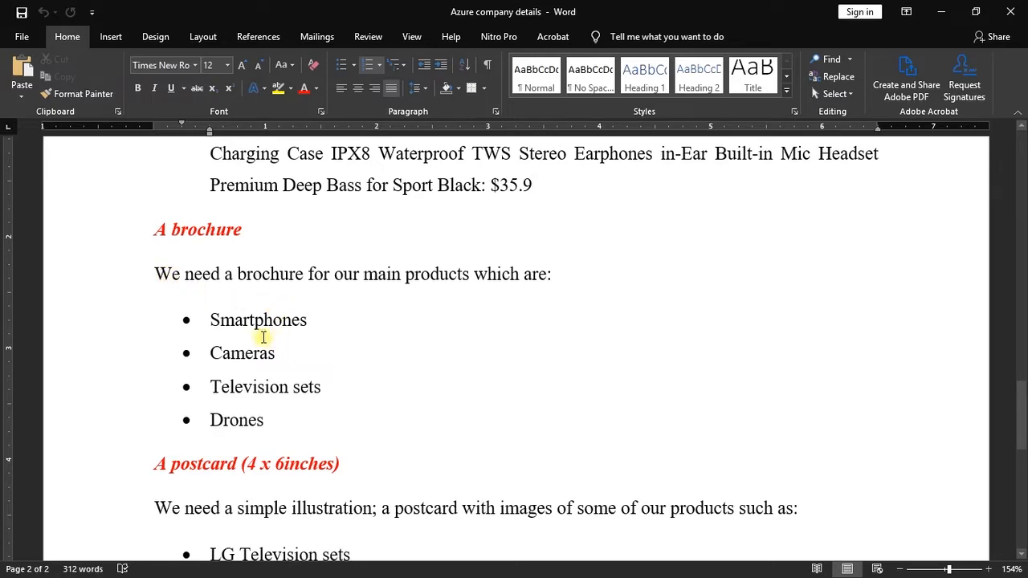
{"action": "left_click", "coordinate": [252, 327]}
{"action": "left_click", "coordinate": [245, 356]}
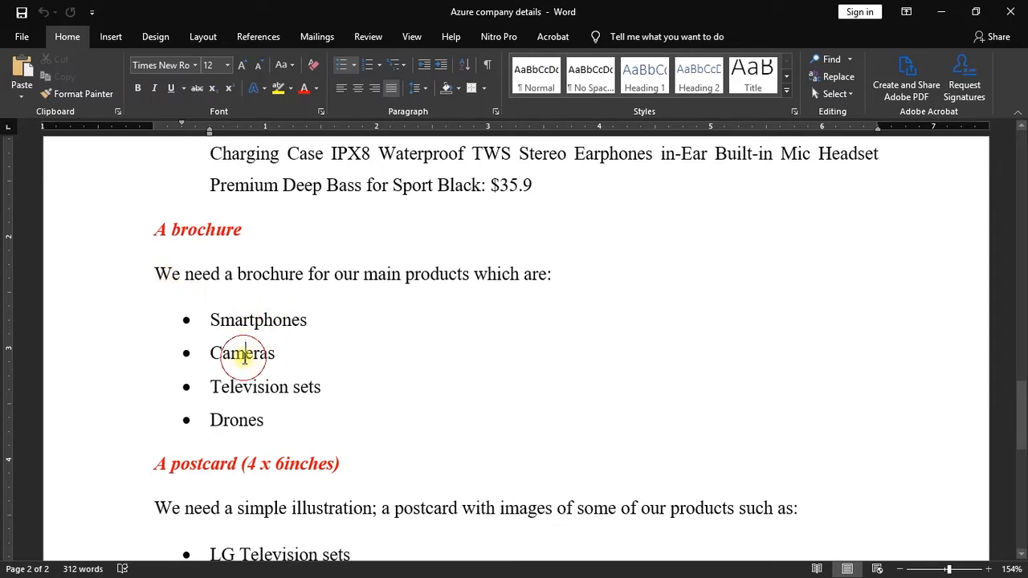
{"action": "left_click", "coordinate": [266, 390]}
{"action": "scroll", "coordinate": [252, 369], "scroll_direction": "down", "scroll_amount": 1}
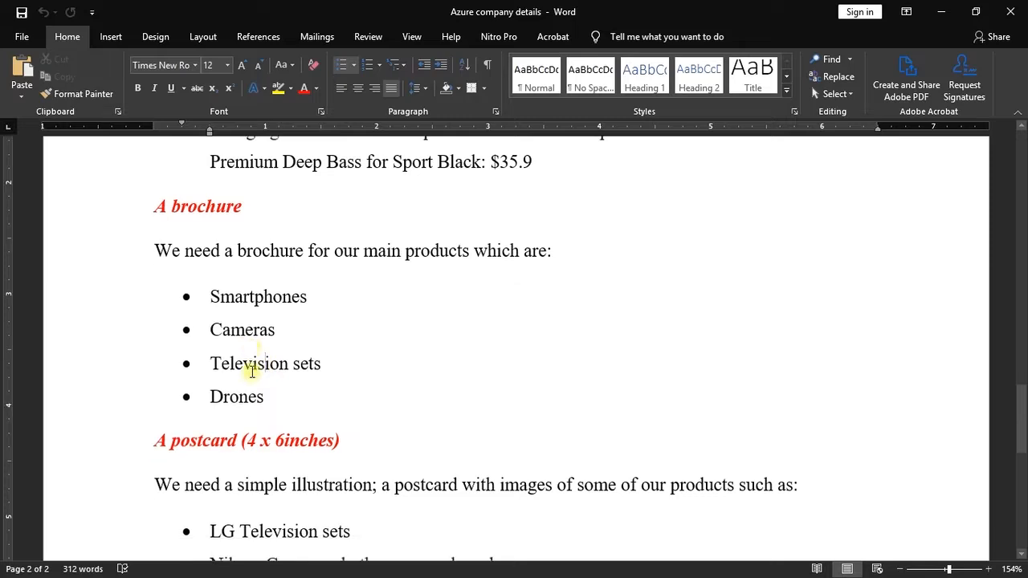
{"action": "left_click", "coordinate": [249, 364]}
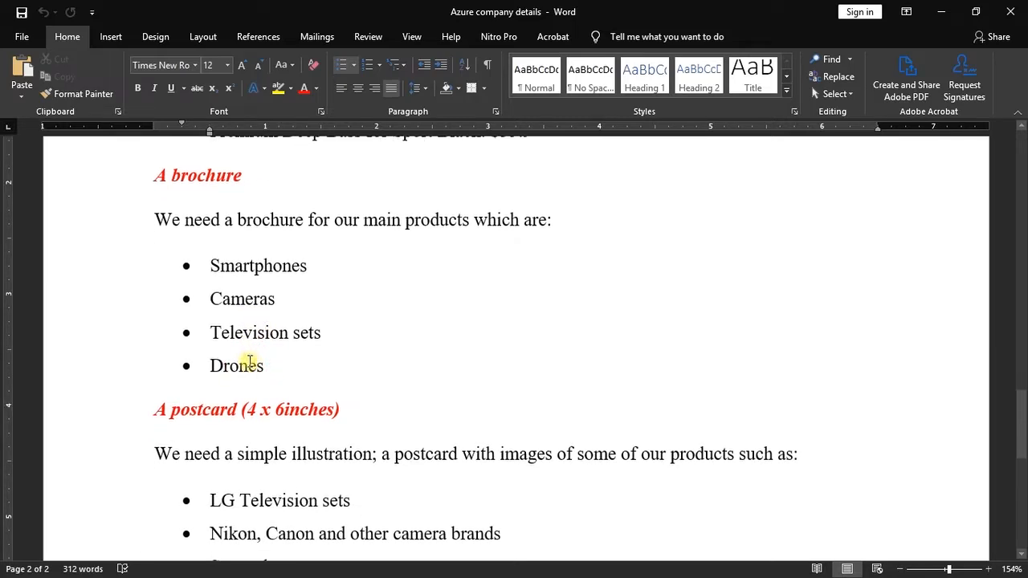
- Read the postcard section of the brief, including its size and the products to picture
{"action": "scroll", "coordinate": [249, 362], "scroll_direction": "down", "scroll_amount": 2}
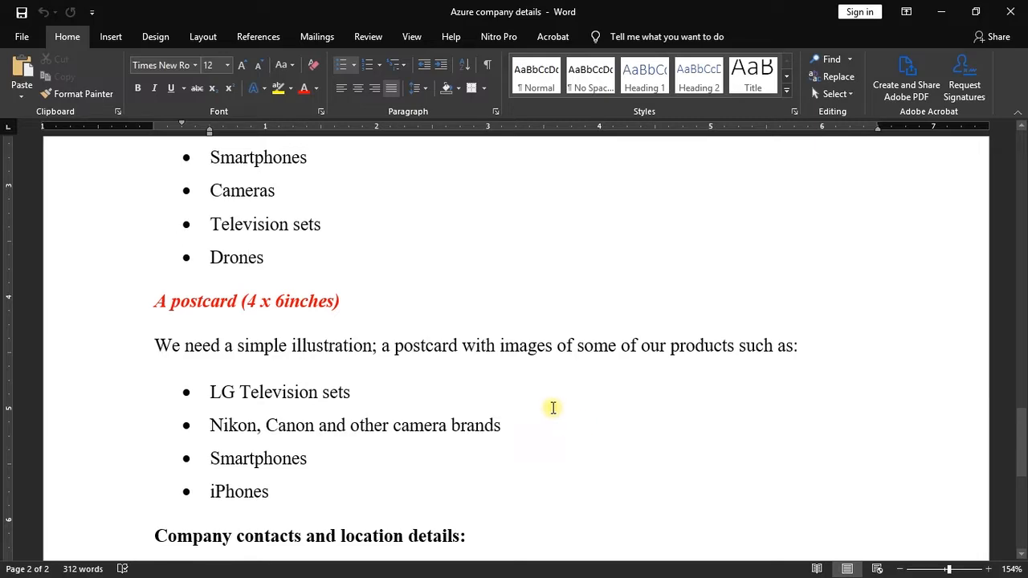
{"action": "scroll", "coordinate": [317, 449], "scroll_direction": "down", "scroll_amount": 3}
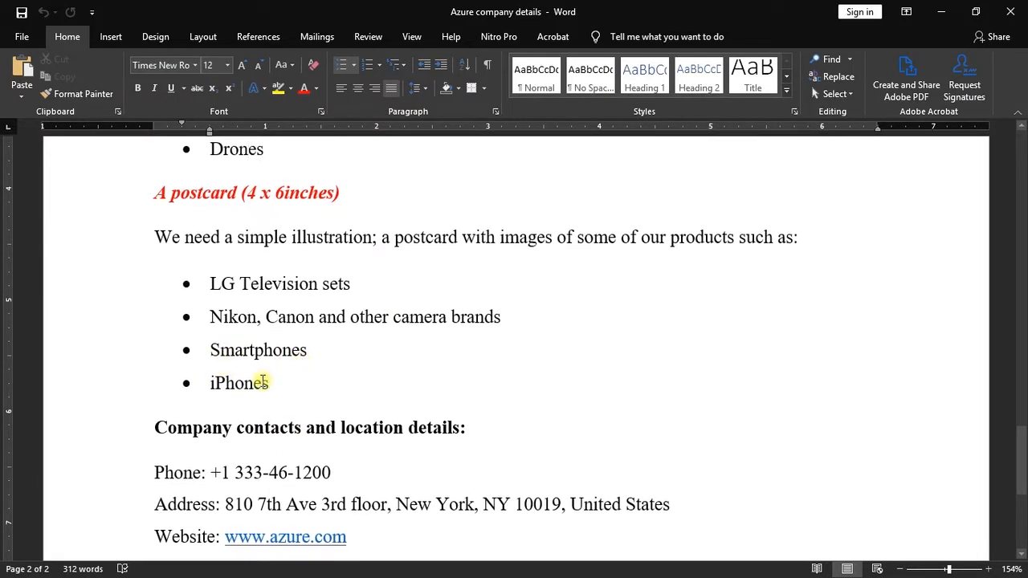
{"action": "scroll", "coordinate": [247, 383], "scroll_direction": "down", "scroll_amount": 1}
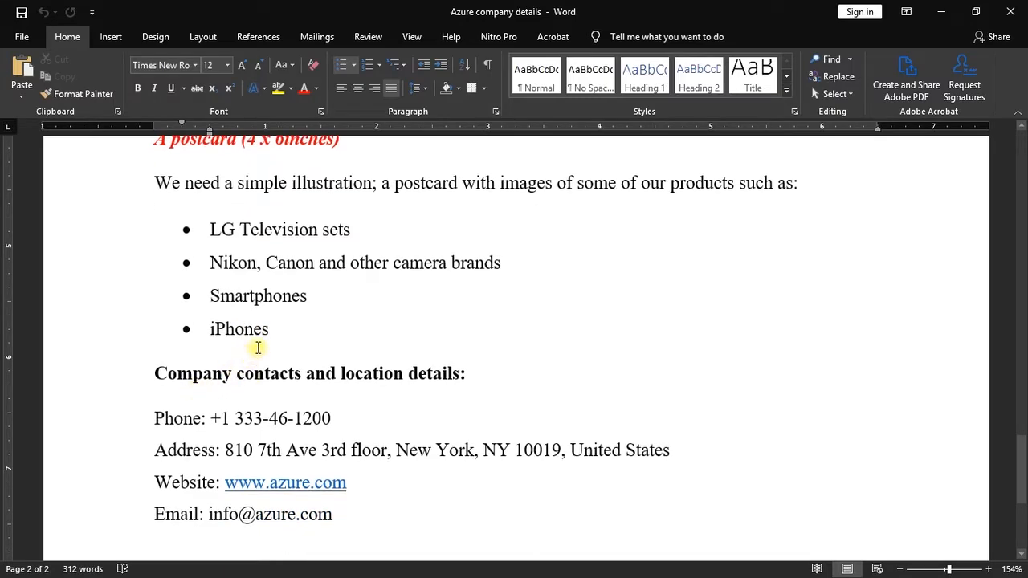
{"action": "left_click", "coordinate": [277, 334]}
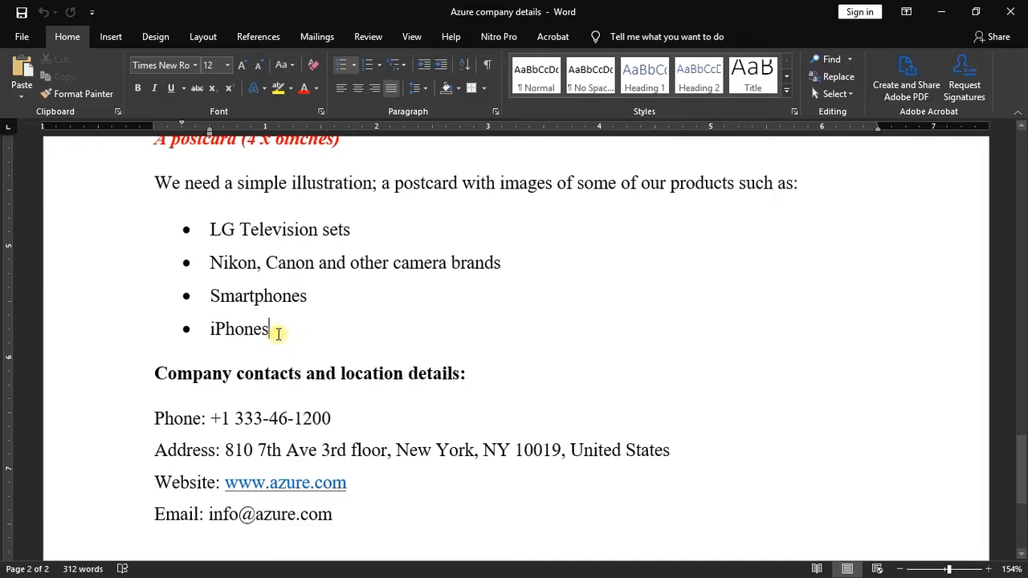
- Review the company contacts and location details at the end of the brief
{"action": "scroll", "coordinate": [279, 334], "scroll_direction": "down", "scroll_amount": 3}
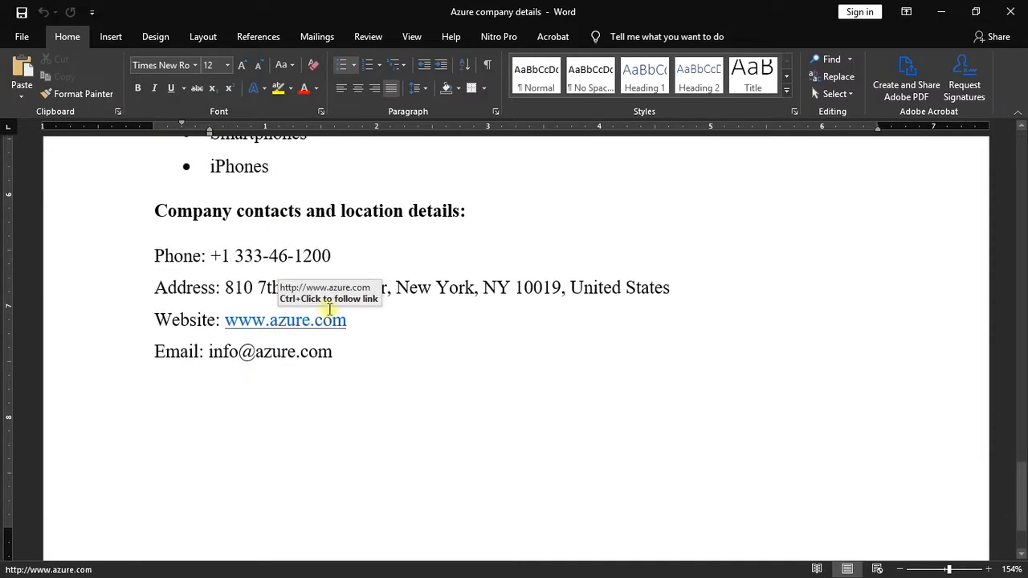
{"action": "left_click", "coordinate": [254, 287]}
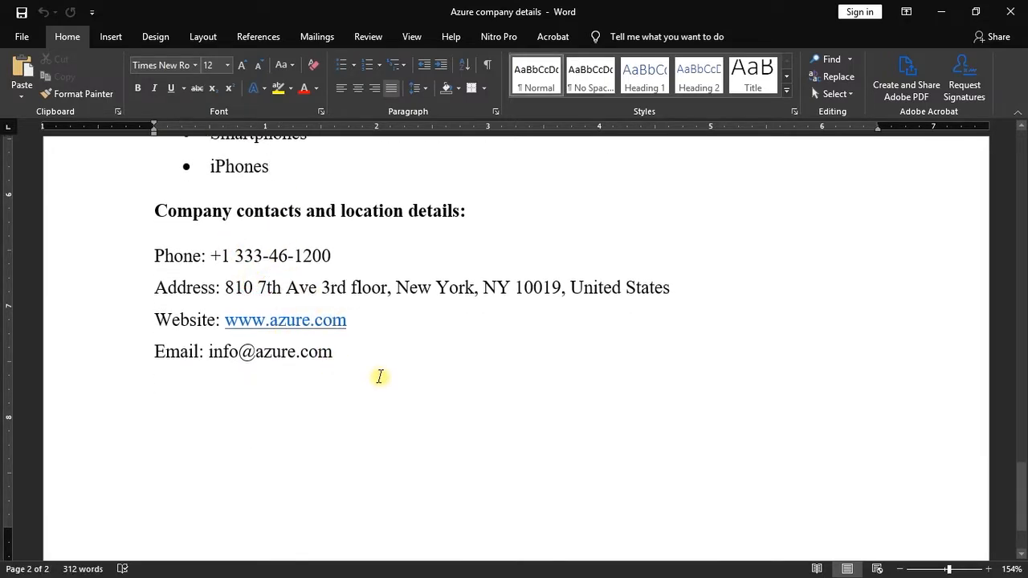
{"action": "scroll", "coordinate": [380, 366], "scroll_direction": "up", "scroll_amount": 3}
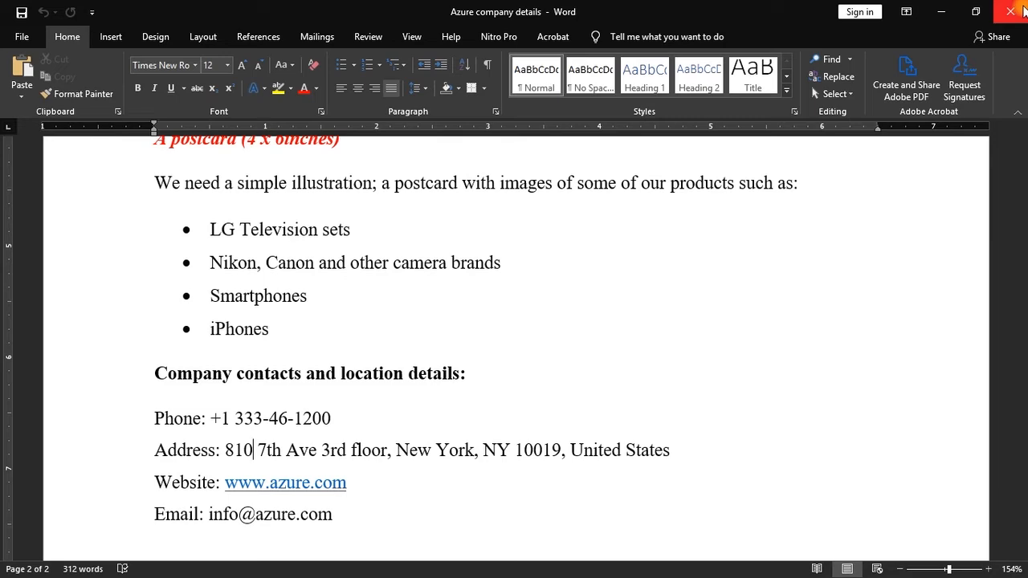
- Minimize the Word brief, check the contents of the Branding a company folder and return to Azure Exercise files
{"action": "left_click", "coordinate": [941, 11]}
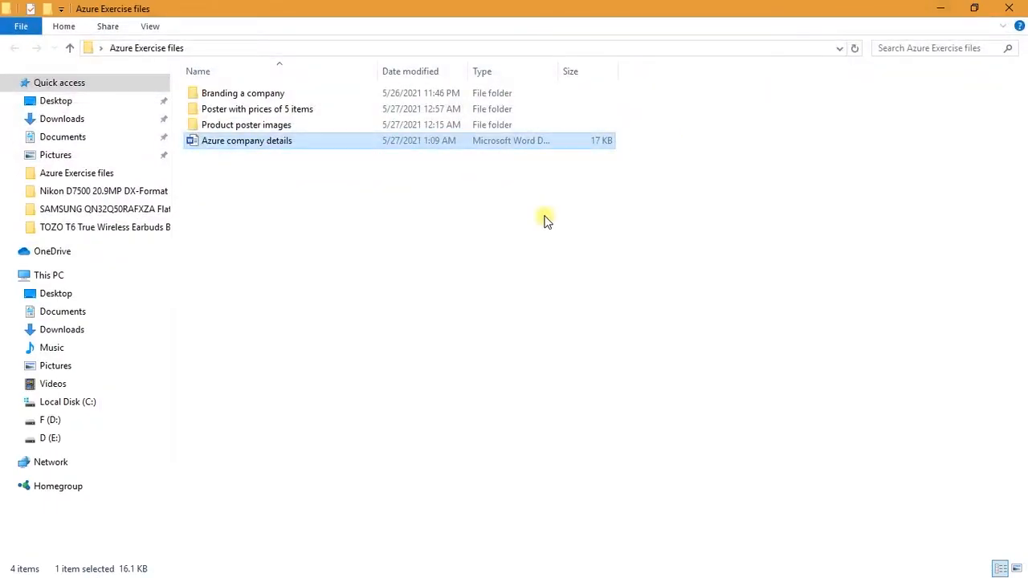
{"action": "left_click", "coordinate": [254, 94]}
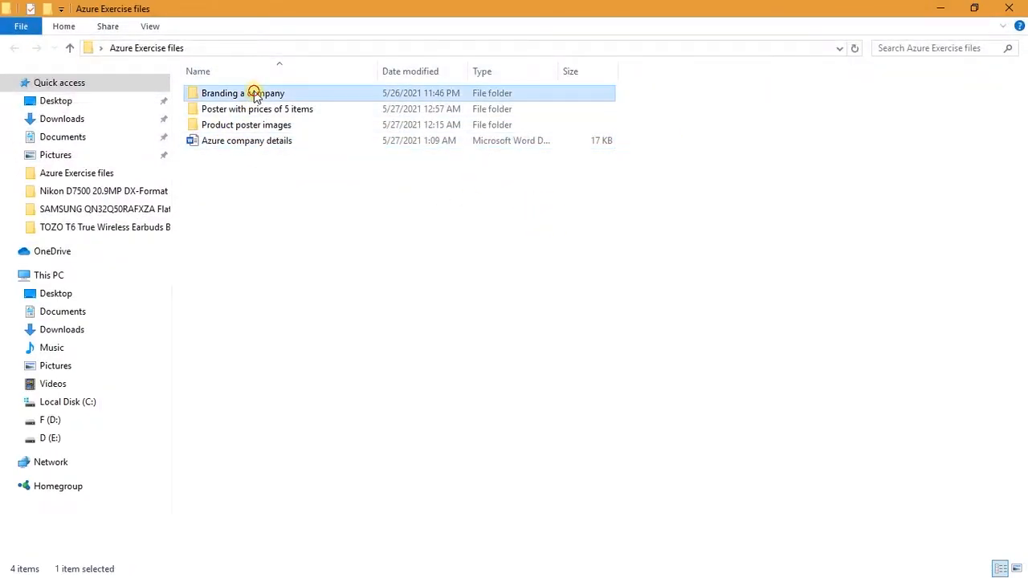
{"action": "double_click", "coordinate": [254, 94]}
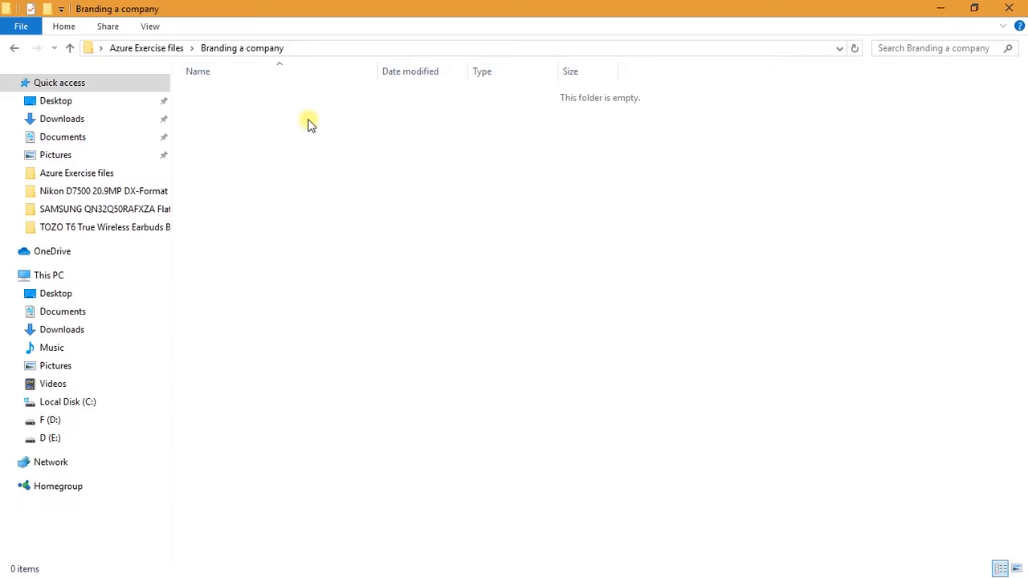
{"action": "key", "text": "alt+Left"}
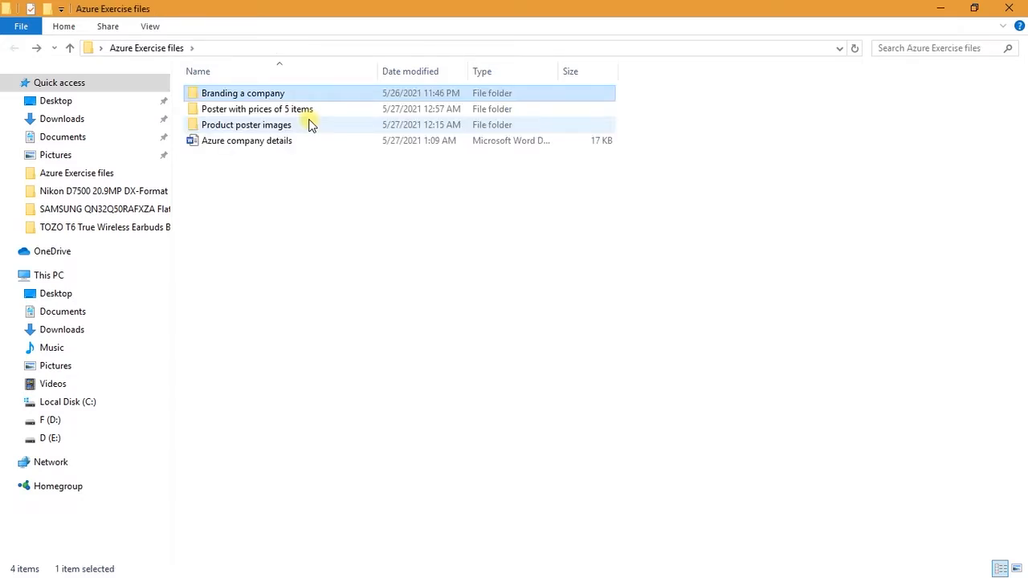
- Open the Poster with prices of 5 items folder and its 2021_Dell XPS Desktop subfolder
{"action": "double_click", "coordinate": [305, 108]}
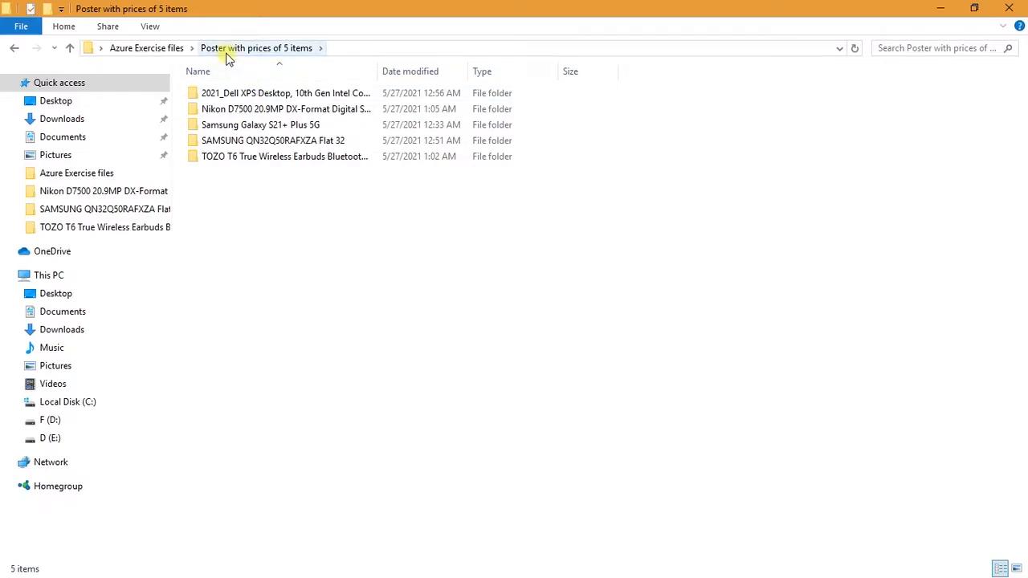
{"action": "left_click", "coordinate": [298, 156]}
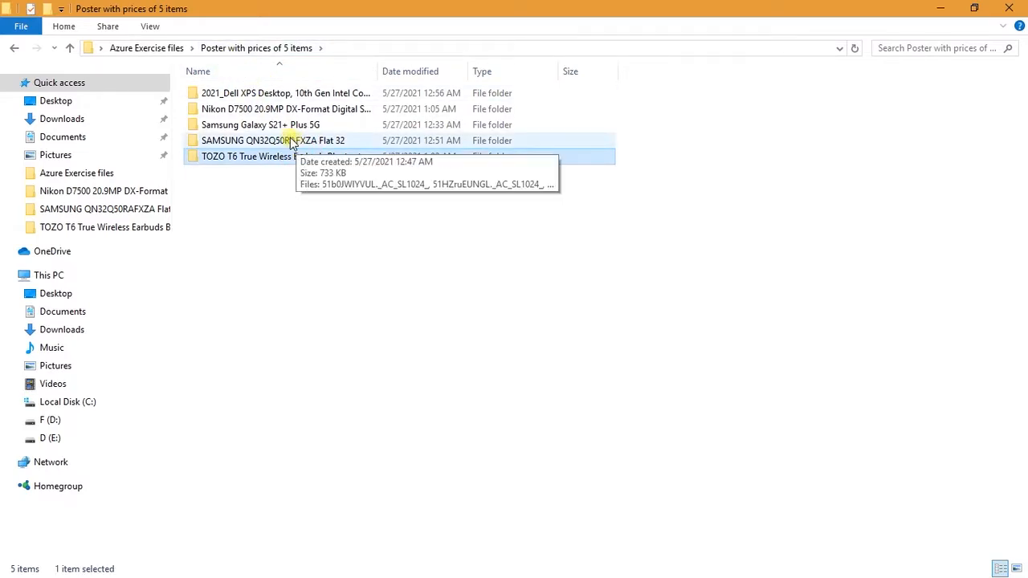
{"action": "left_click", "coordinate": [268, 106]}
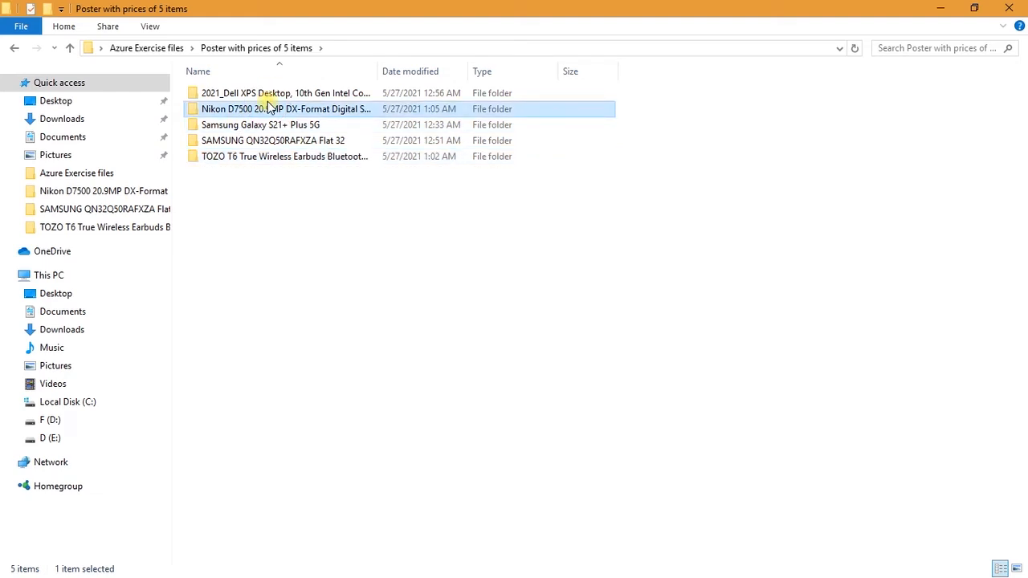
{"action": "double_click", "coordinate": [269, 95]}
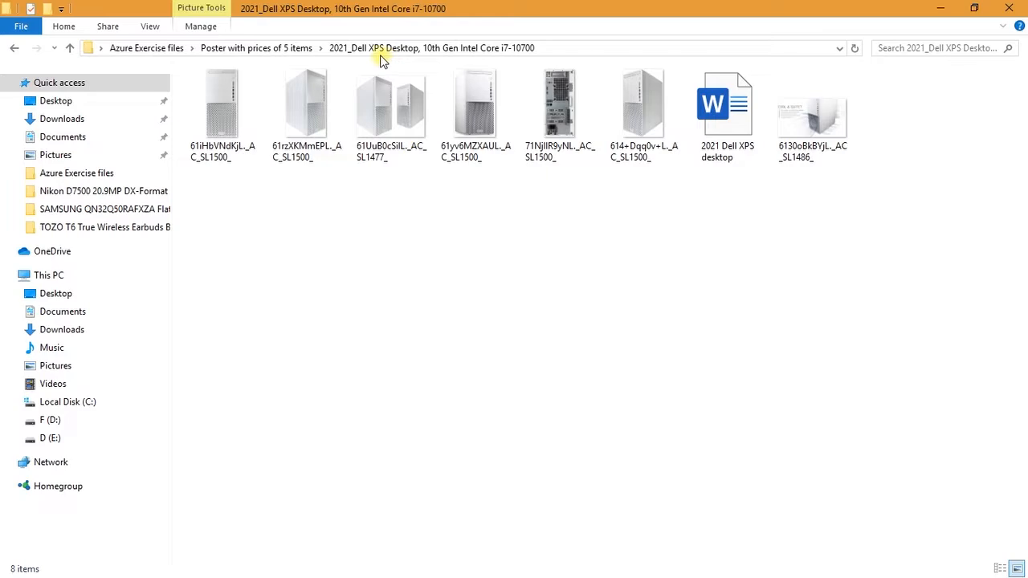
- Browse the Dell XPS desktop product images from 61iHbVNdKjL onward in the photo viewer and close the viewer
{"action": "left_click", "coordinate": [309, 108]}
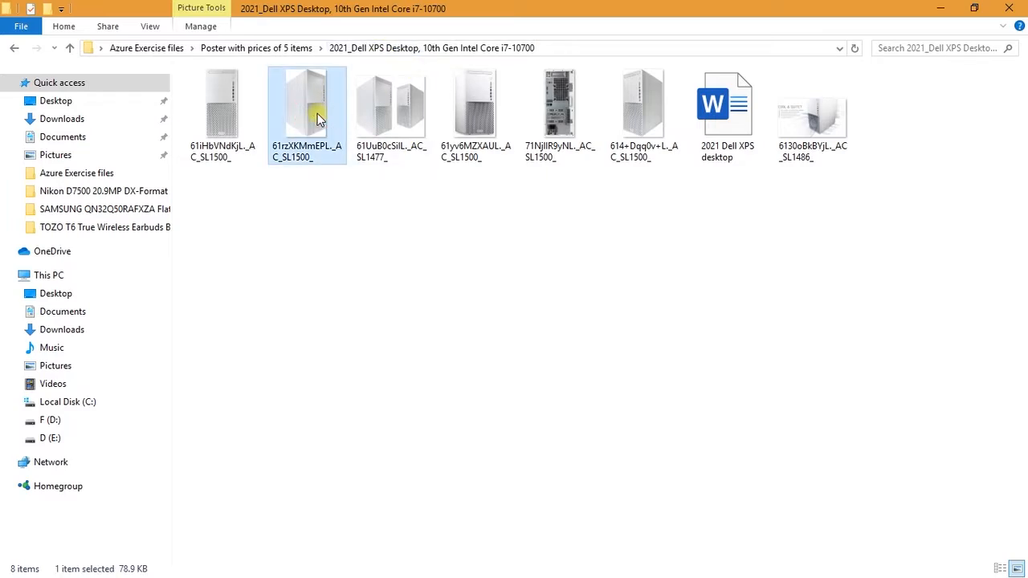
{"action": "double_click", "coordinate": [224, 118]}
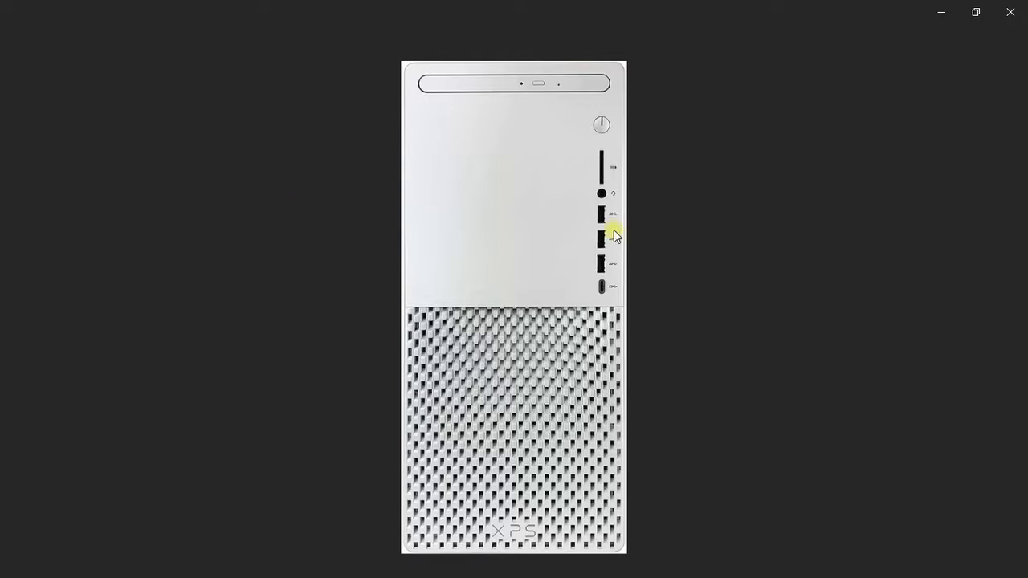
{"action": "key", "text": "Right"}
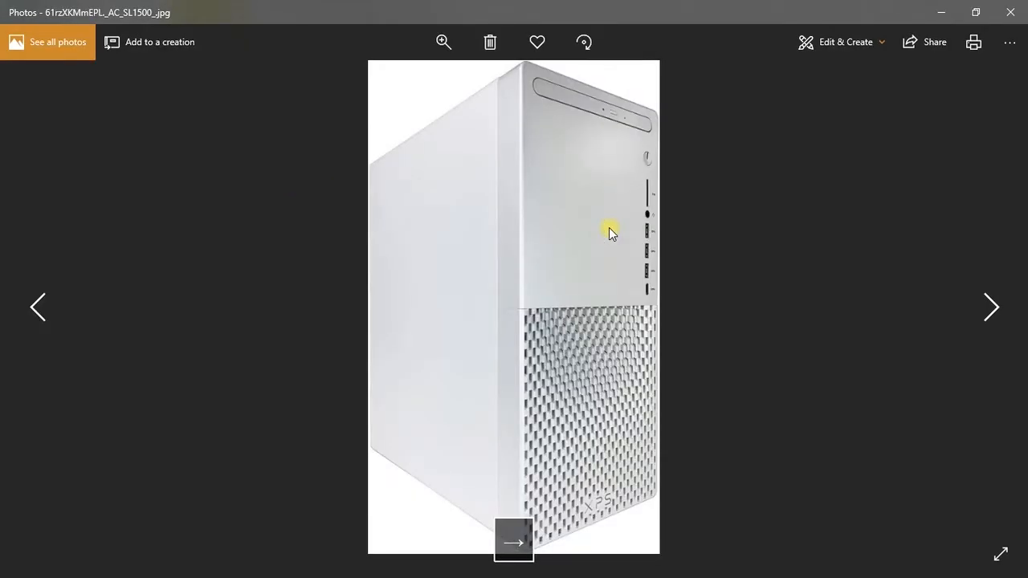
{"action": "key", "text": "Right"}
{"action": "key", "text": "Right"}
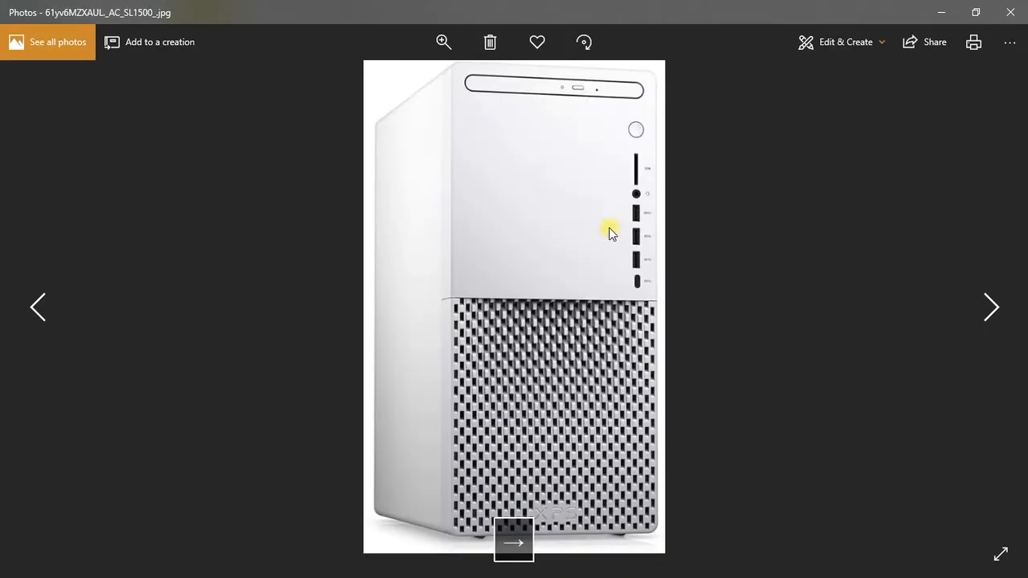
{"action": "left_click", "coordinate": [1009, 12]}
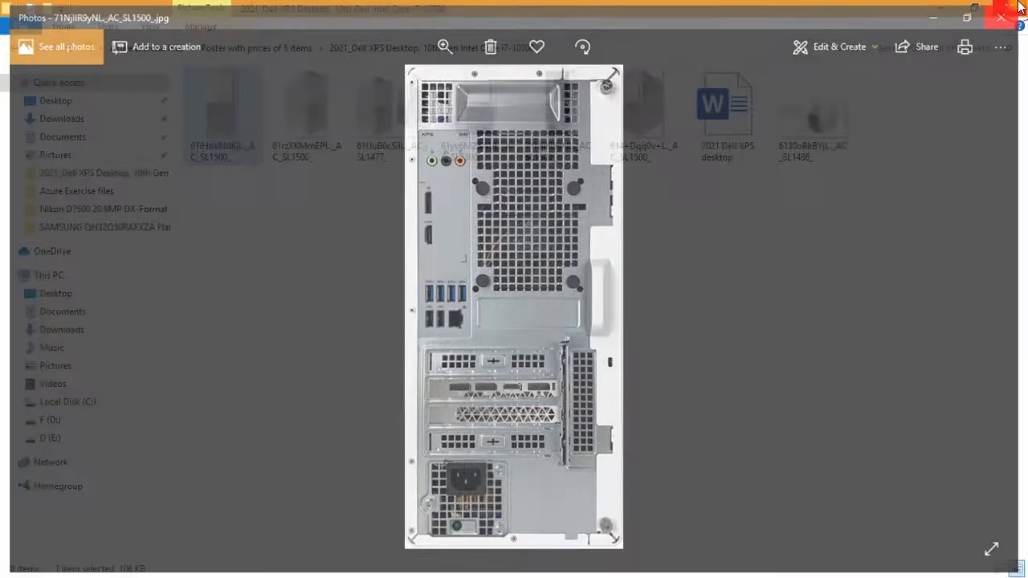
- Read the specifications in the 2021 Dell XPS desktop Word document, close it and minimize the company brief
{"action": "left_click", "coordinate": [722, 120]}
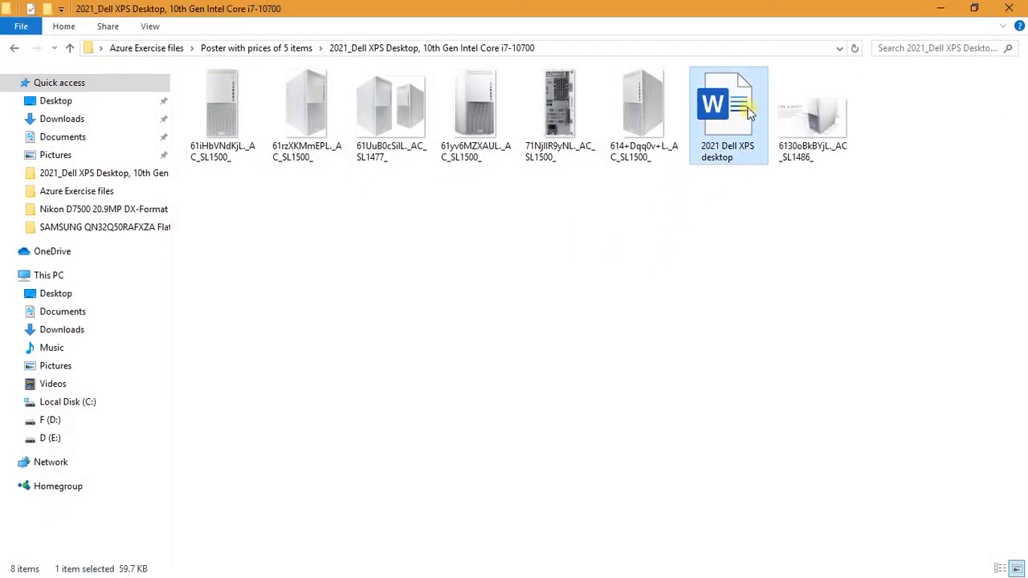
{"action": "left_click", "coordinate": [737, 220]}
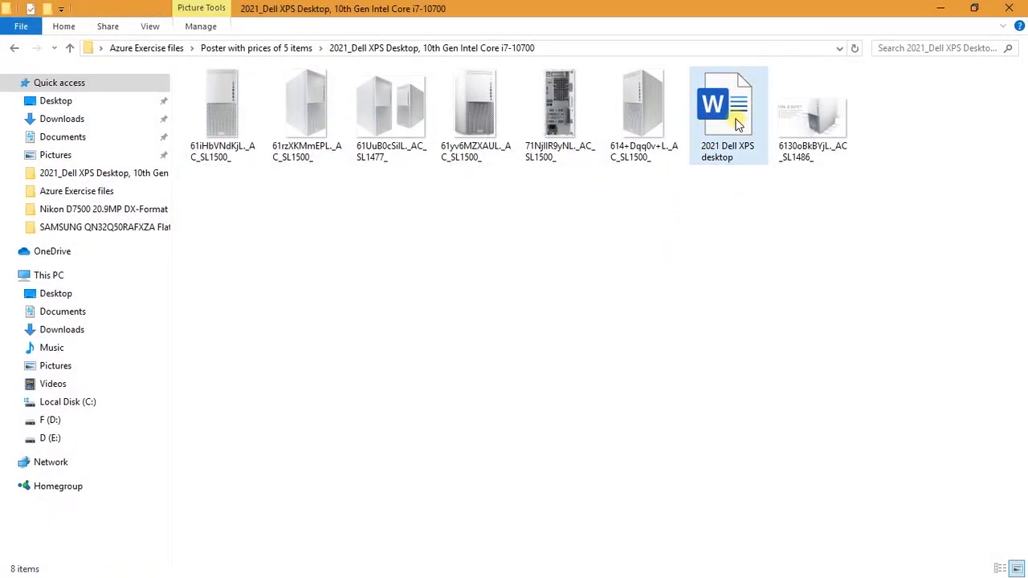
{"action": "double_click", "coordinate": [737, 122]}
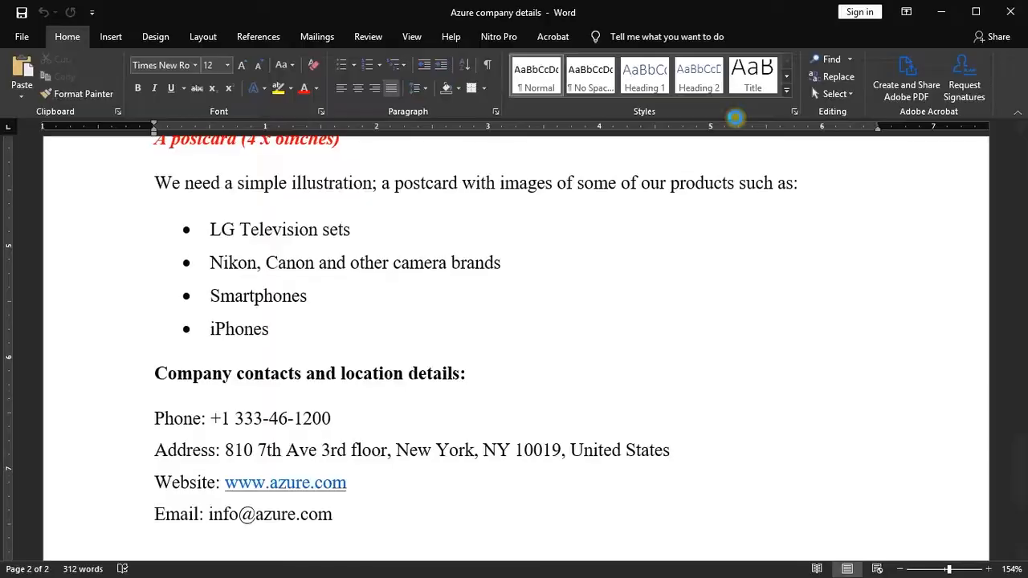
{"action": "scroll", "coordinate": [483, 278], "scroll_direction": "down", "scroll_amount": 8}
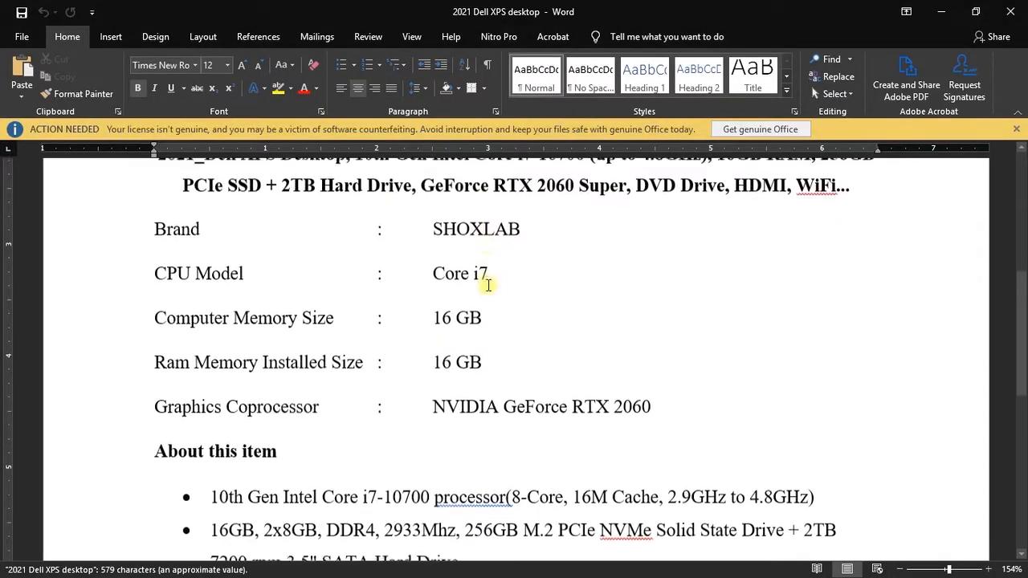
{"action": "scroll", "coordinate": [491, 291], "scroll_direction": "down", "scroll_amount": 4}
{"action": "scroll", "coordinate": [448, 328], "scroll_direction": "up", "scroll_amount": 5}
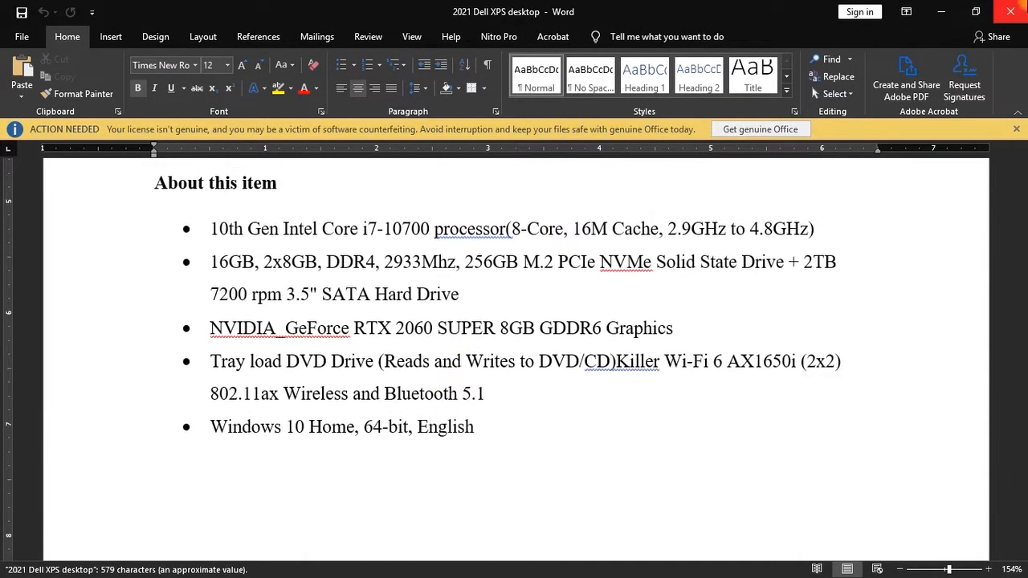
{"action": "left_click", "coordinate": [1010, 12]}
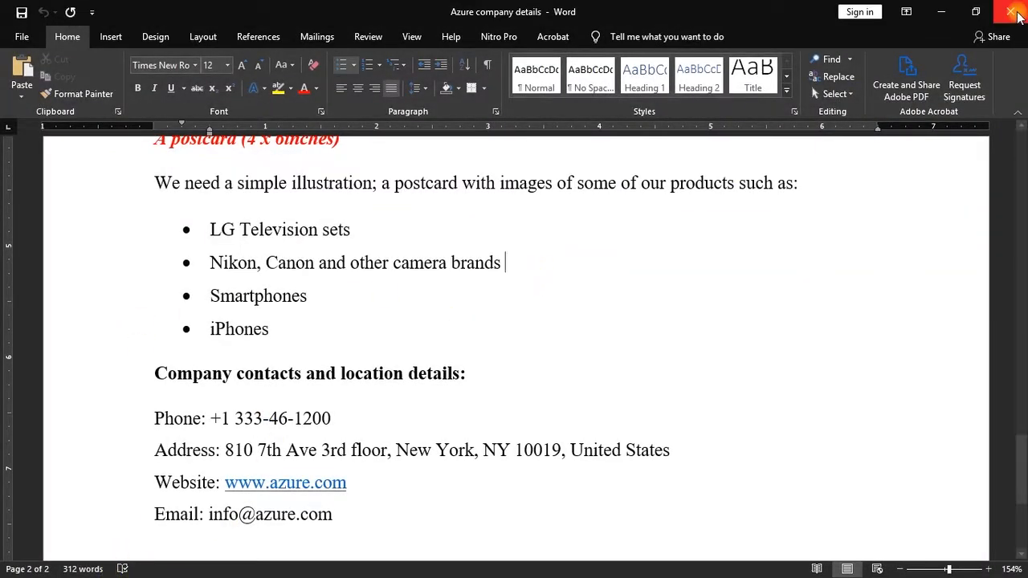
{"action": "left_click", "coordinate": [945, 11]}
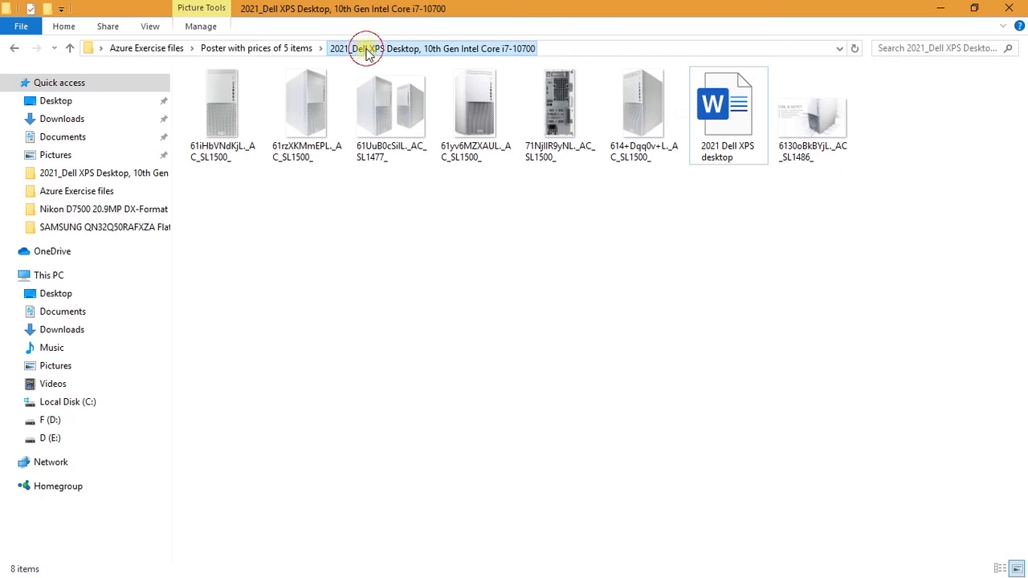
- View the phone's rear image in the Samsung Galaxy S21+ Plus 5G folder and return to Poster with prices of 5 items
{"action": "left_click", "coordinate": [285, 47]}
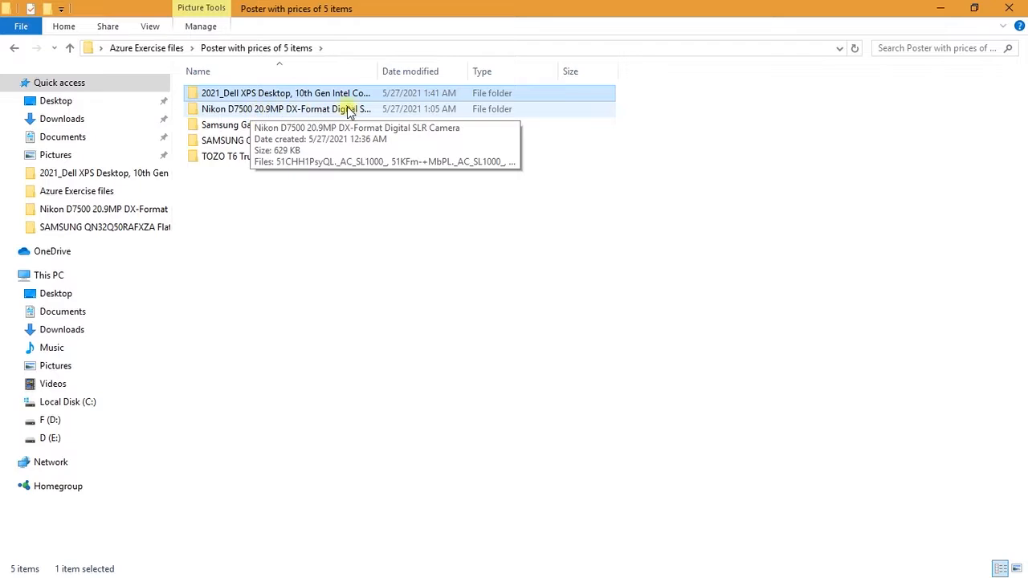
{"action": "double_click", "coordinate": [251, 125]}
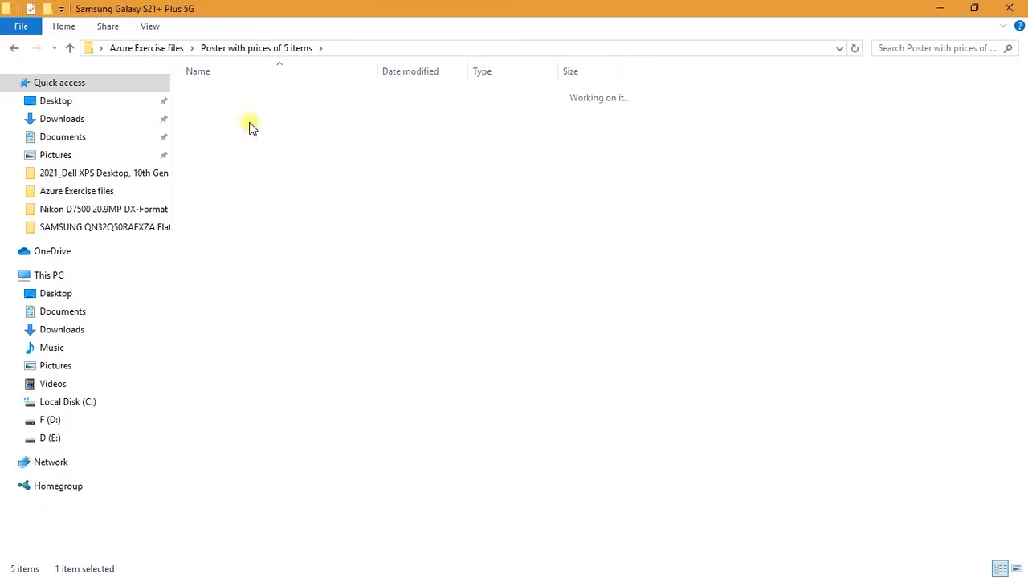
{"action": "left_click", "coordinate": [481, 126]}
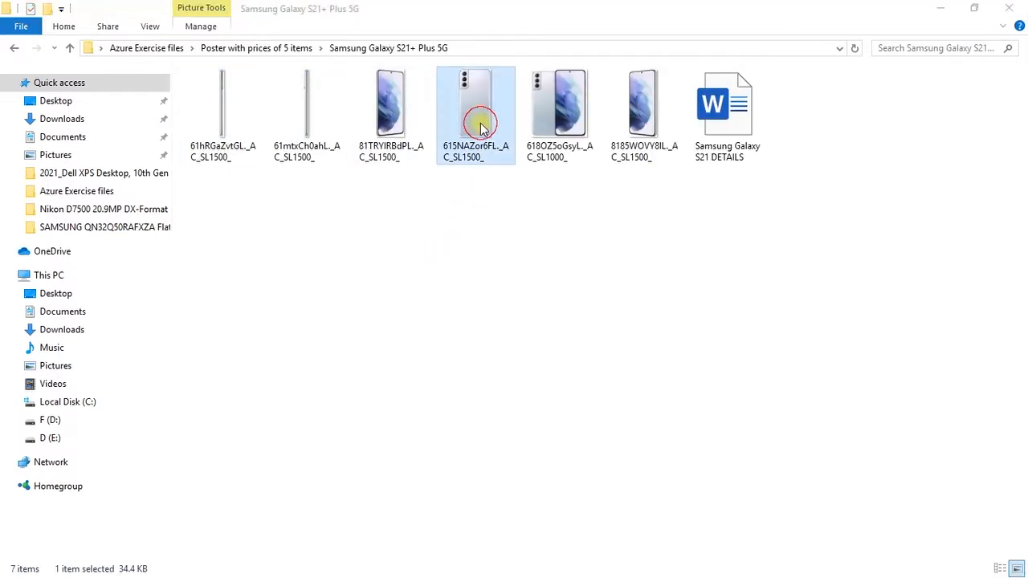
{"action": "double_click", "coordinate": [480, 127]}
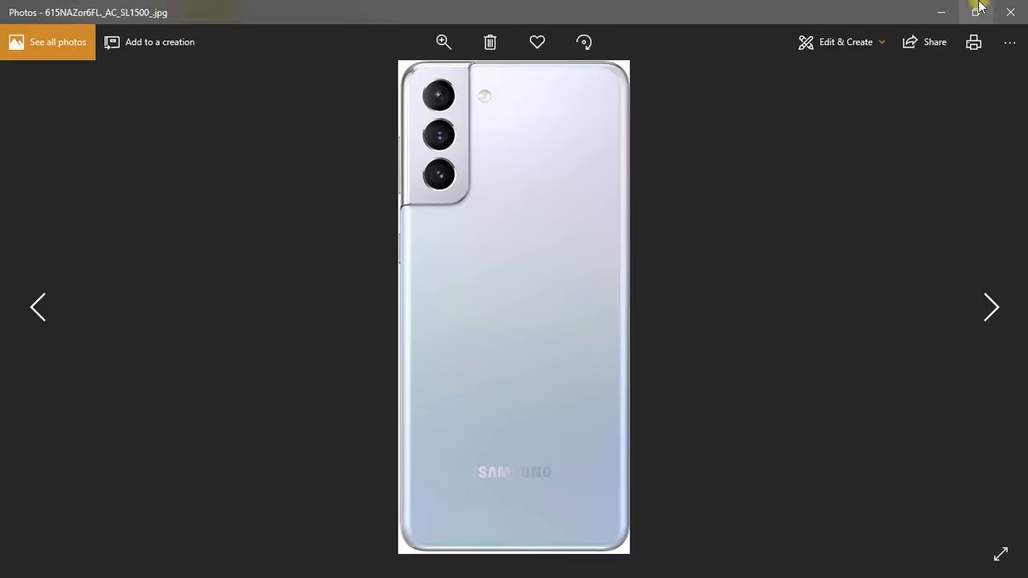
{"action": "left_click", "coordinate": [1010, 8]}
{"action": "left_click", "coordinate": [704, 218]}
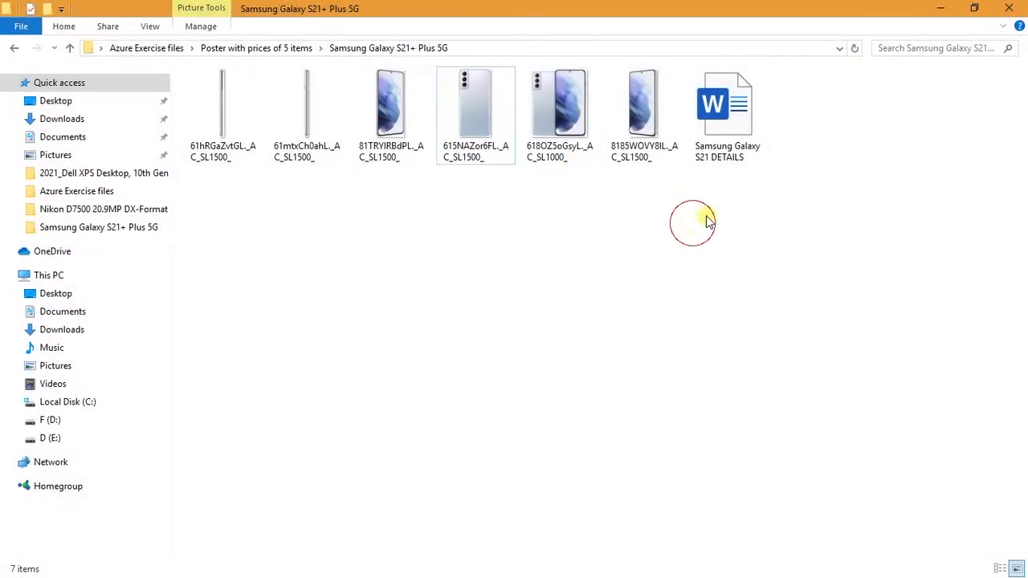
{"action": "left_click", "coordinate": [743, 132]}
{"action": "key", "text": "alt+Up"}
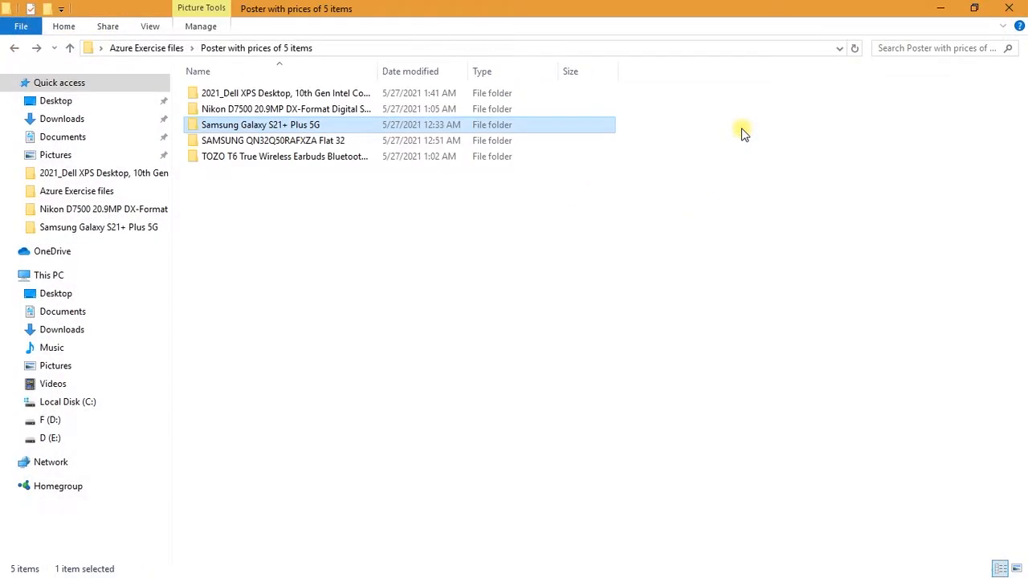
- Go back up to the Azure Exercise files folder and open its Product poster images subfolder
{"action": "key", "text": "alt+Left"}
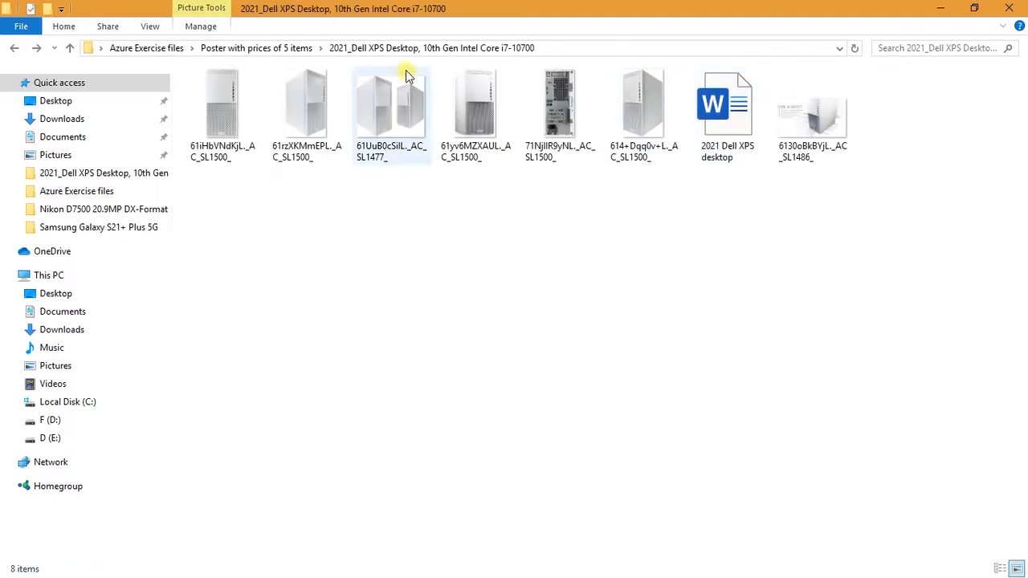
{"action": "left_click", "coordinate": [280, 50]}
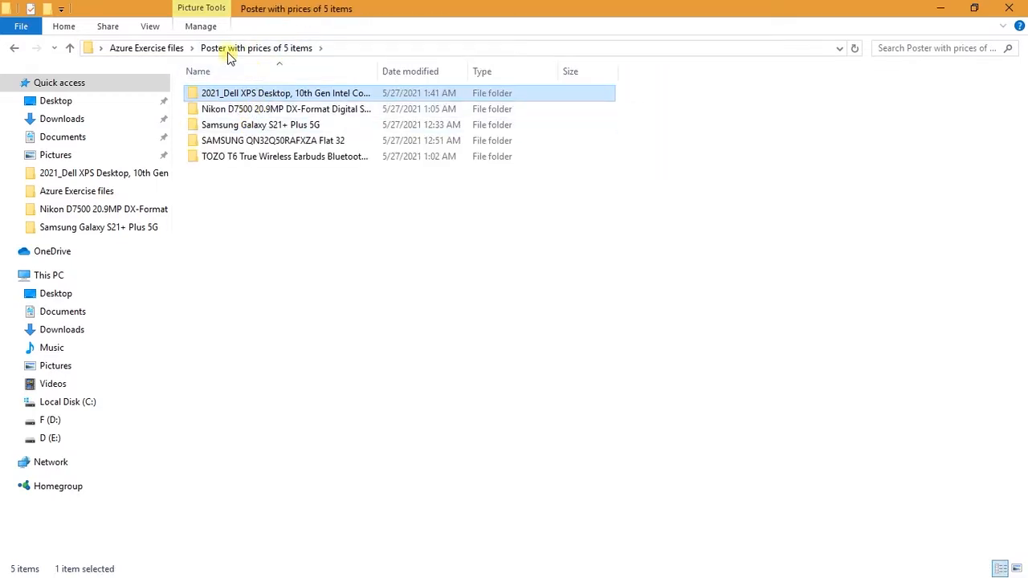
{"action": "left_click", "coordinate": [175, 49]}
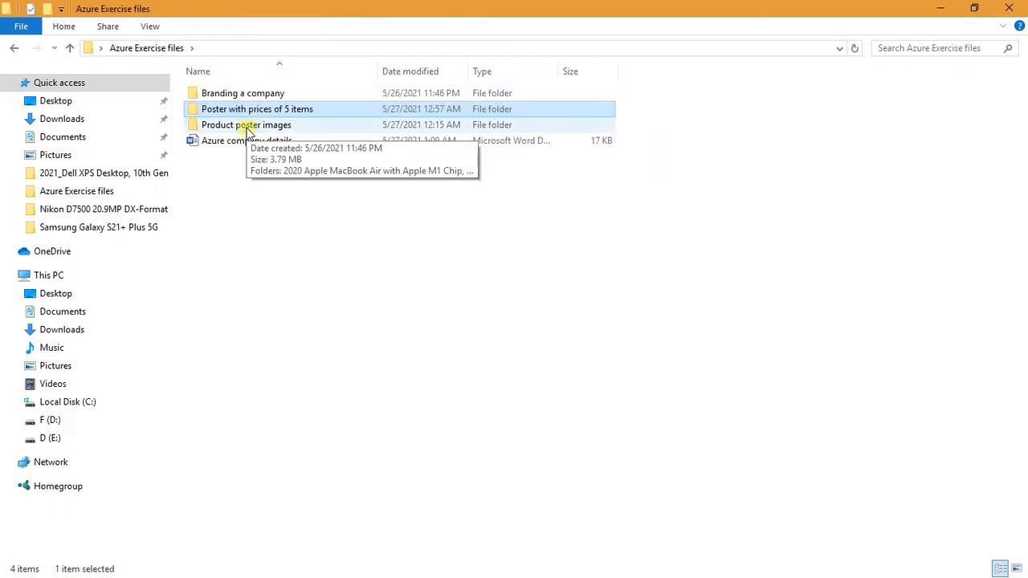
{"action": "double_click", "coordinate": [245, 127]}
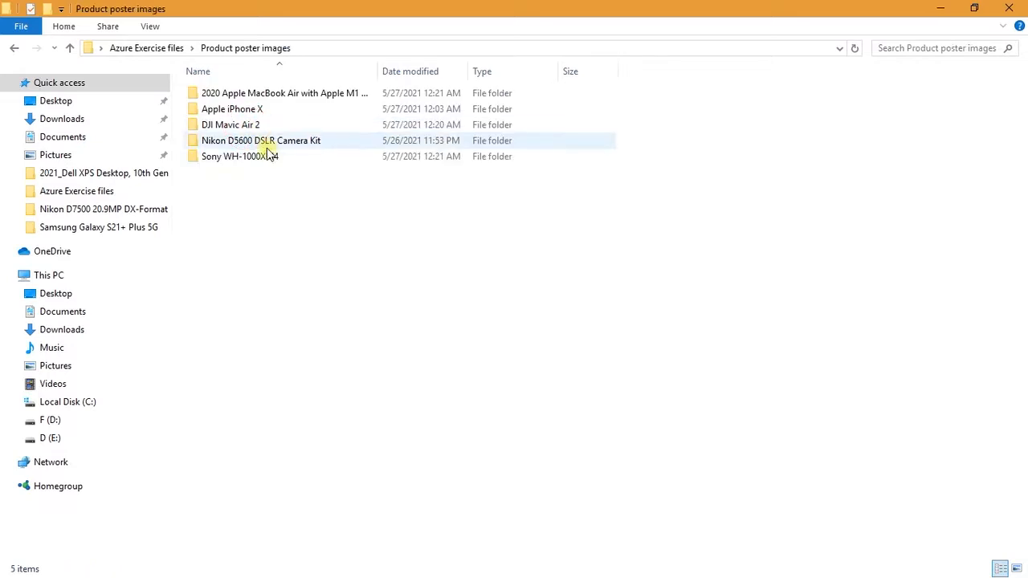
- Open the Apple iPhone X folder, browse its product images in the photo viewer and close the viewer
{"action": "left_click", "coordinate": [265, 95]}
{"action": "left_click", "coordinate": [257, 108]}
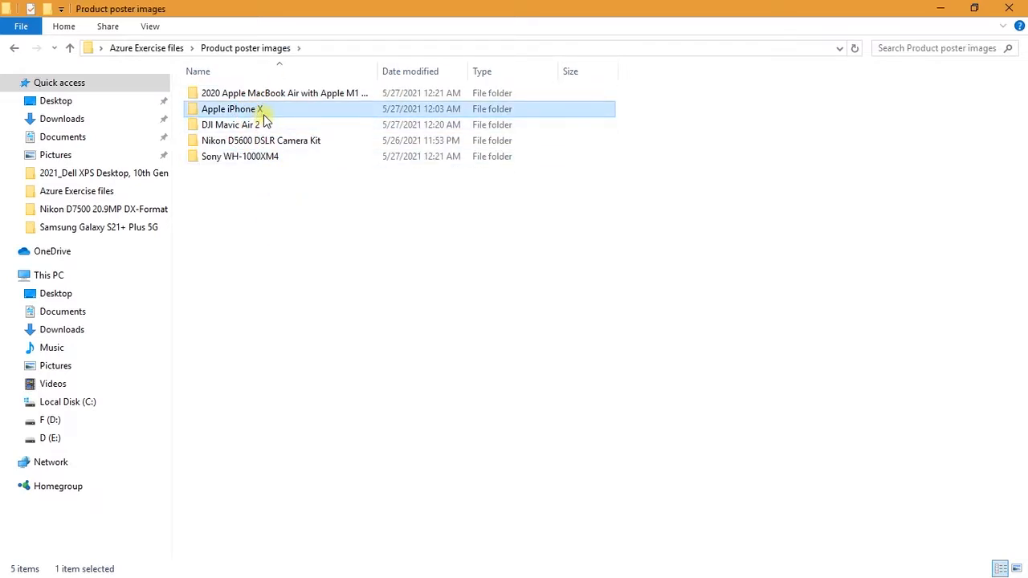
{"action": "double_click", "coordinate": [265, 113]}
{"action": "double_click", "coordinate": [233, 133]}
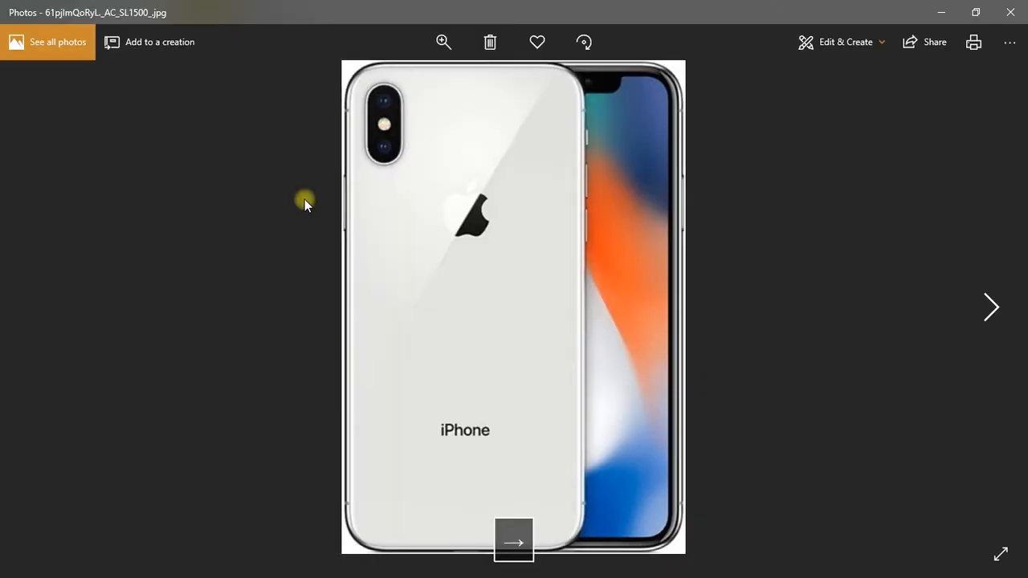
{"action": "key", "text": "Right"}
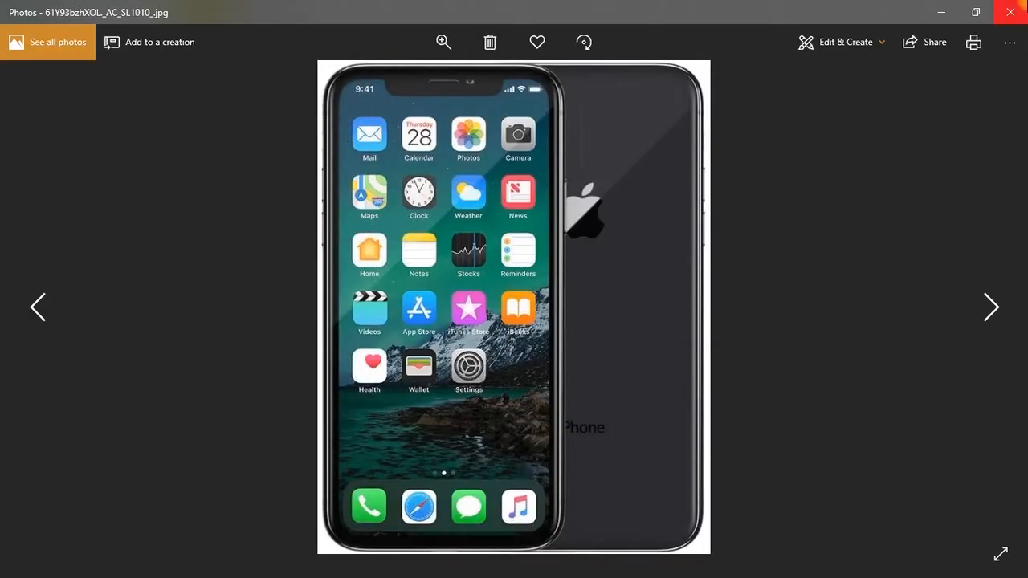
{"action": "left_click", "coordinate": [1010, 12]}
- Return from the Apple iPhone X folder to the Azure Exercise files folder
{"action": "key", "text": "alt+Up"}
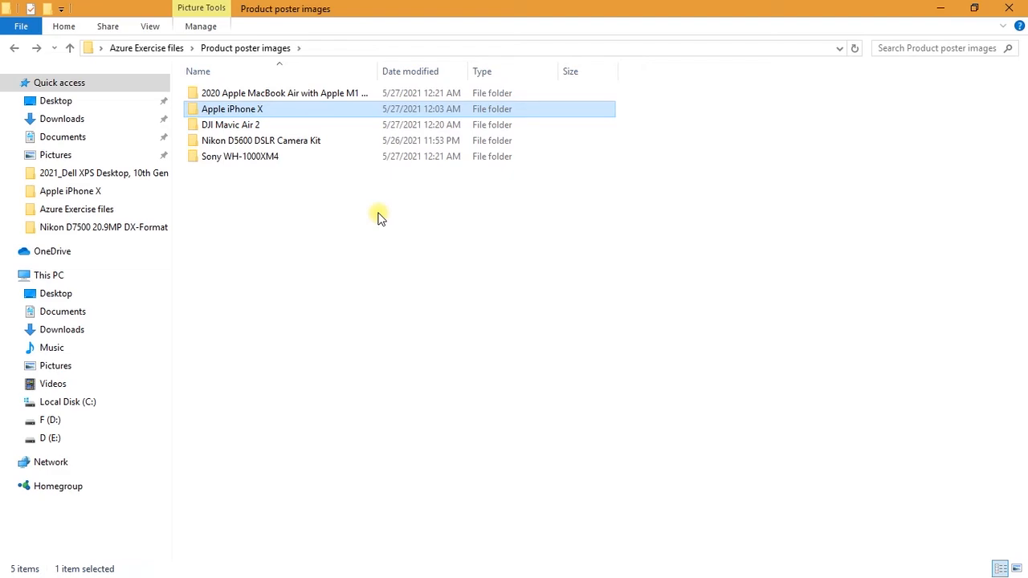
{"action": "left_click", "coordinate": [378, 215]}
{"action": "key", "text": "alt+Up"}
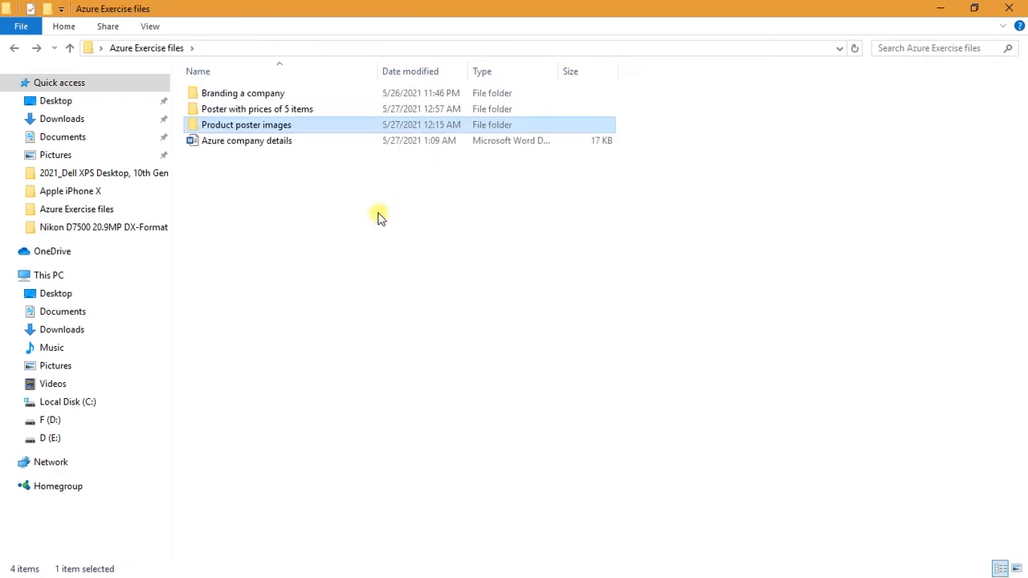
{"action": "left_click", "coordinate": [299, 109]}
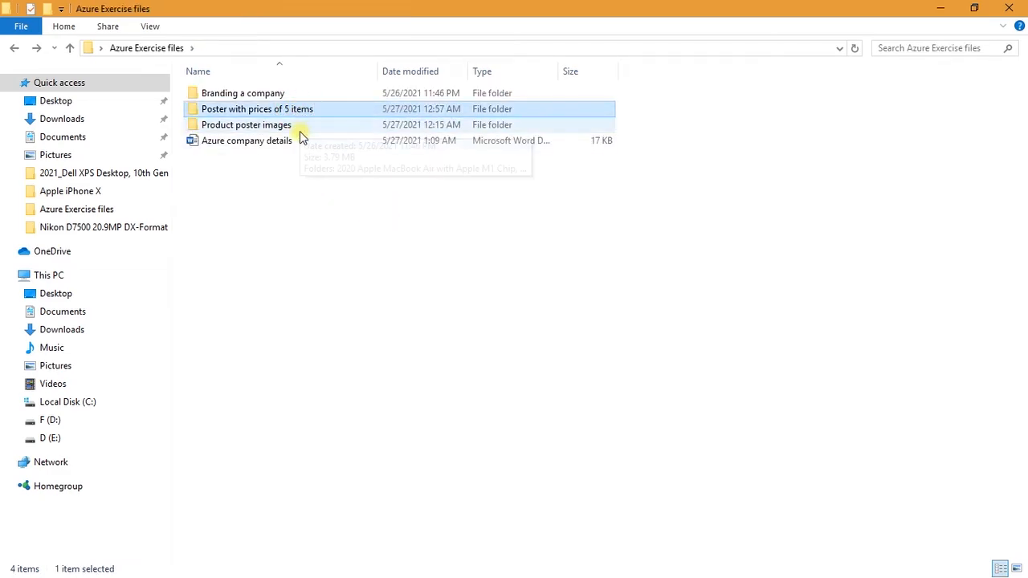
{"action": "left_click", "coordinate": [203, 210]}
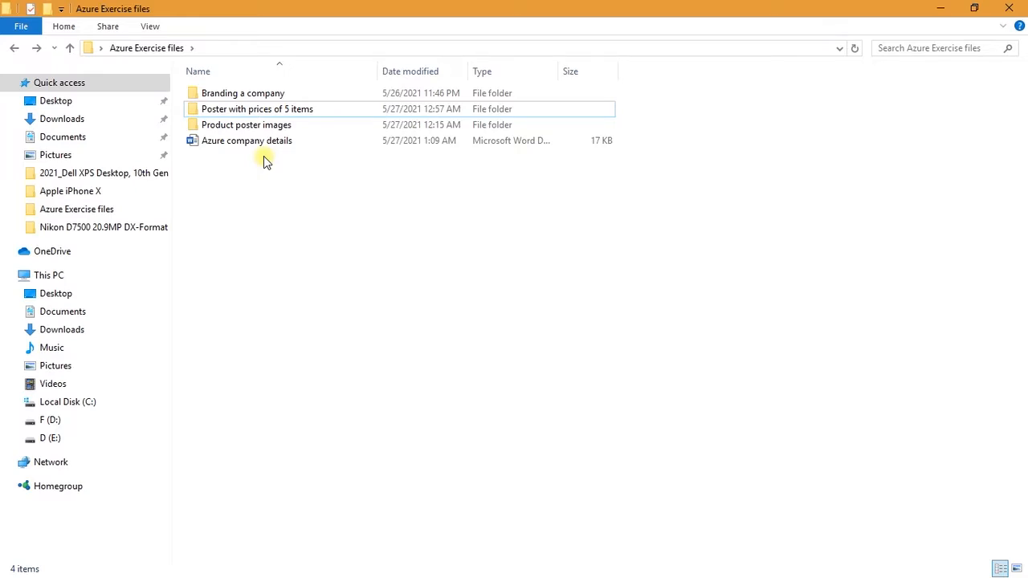
{"action": "left_click", "coordinate": [234, 94]}
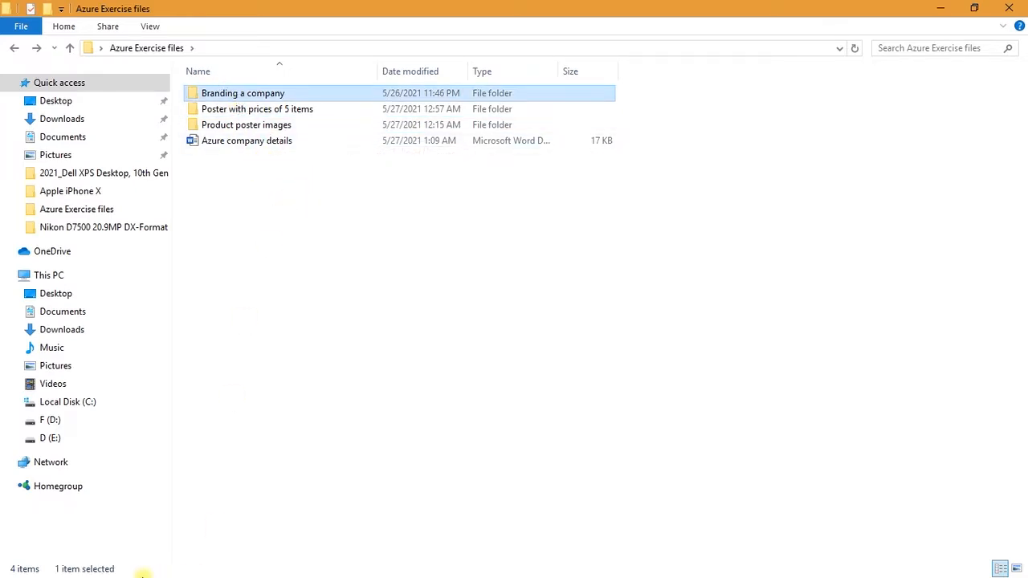
- Minimize the folder window and check the Illustrator and Photoshop home screens, minimizing each application again
{"action": "left_click", "coordinate": [952, 12]}
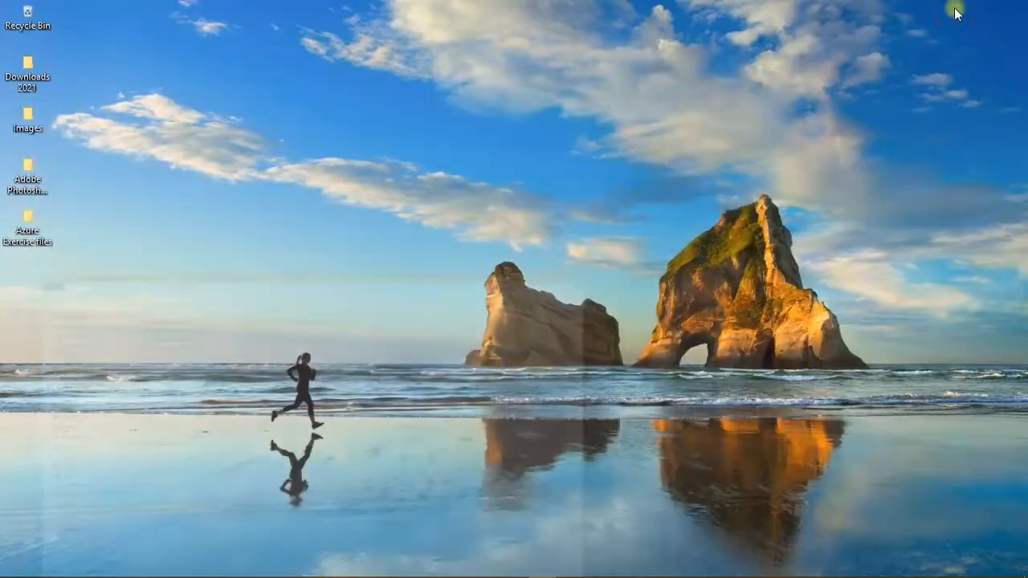
{"action": "left_click", "coordinate": [208, 567]}
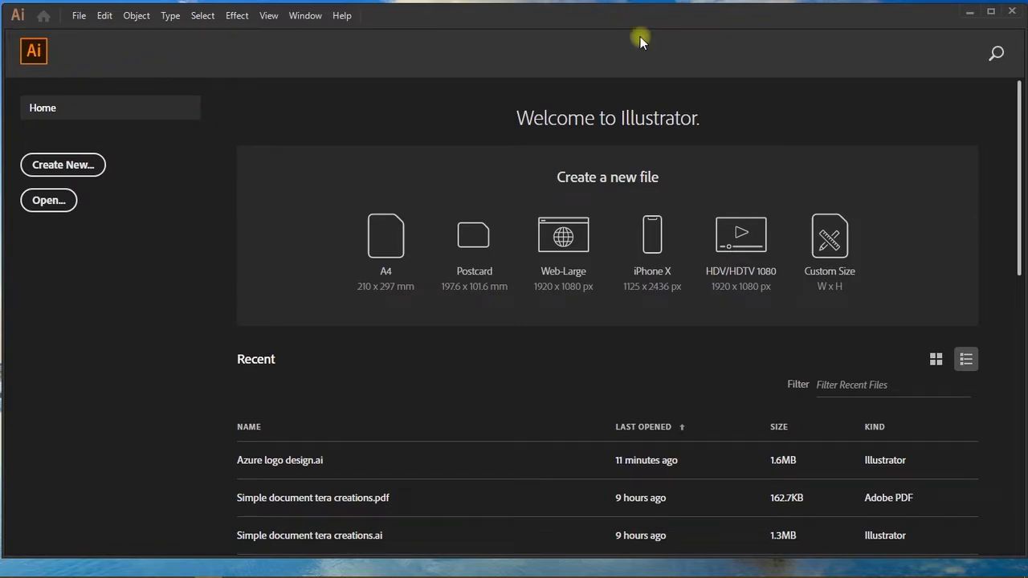
{"action": "left_click", "coordinate": [964, 12]}
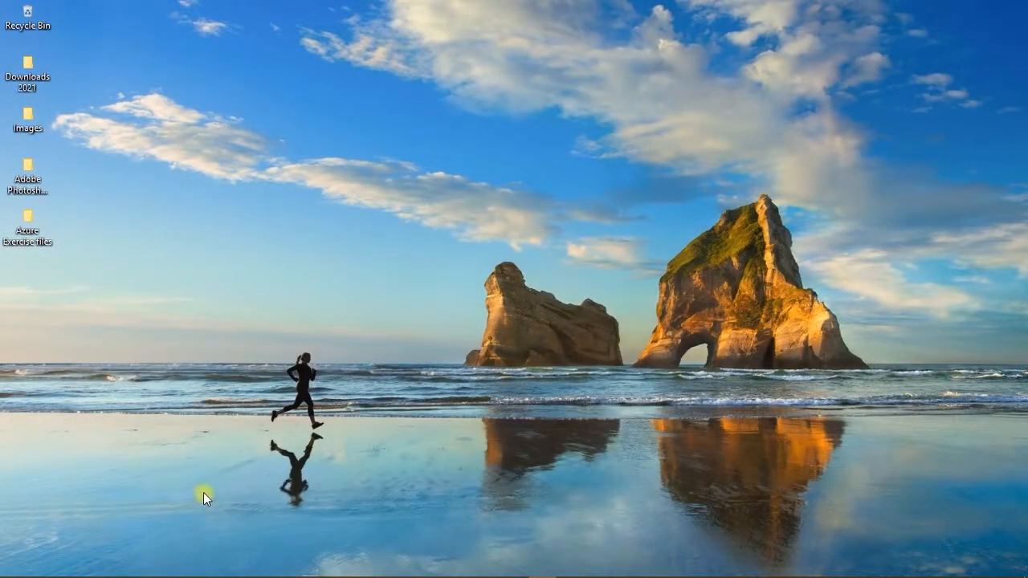
{"action": "left_click", "coordinate": [128, 568]}
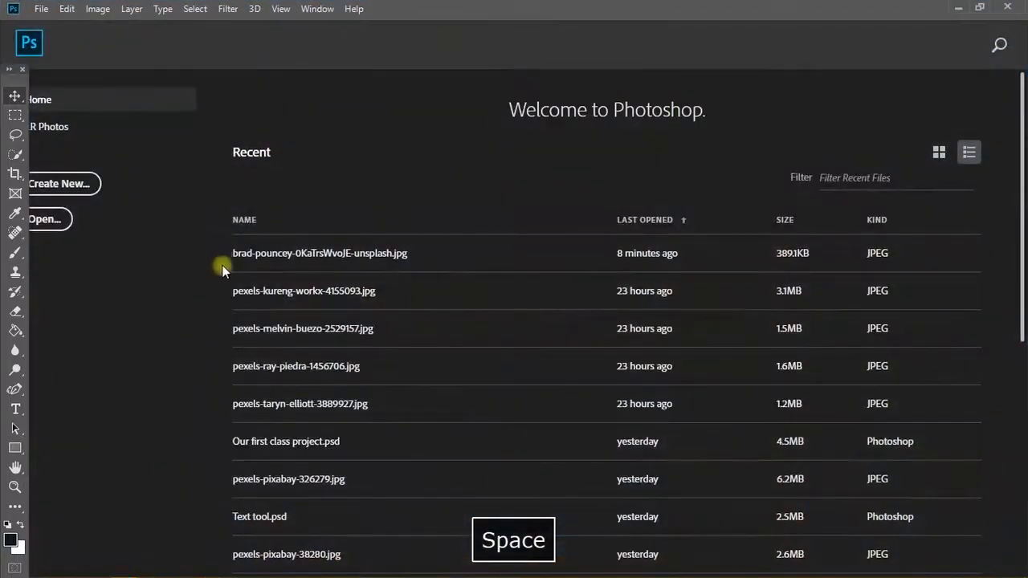
{"action": "left_click", "coordinate": [954, 11]}
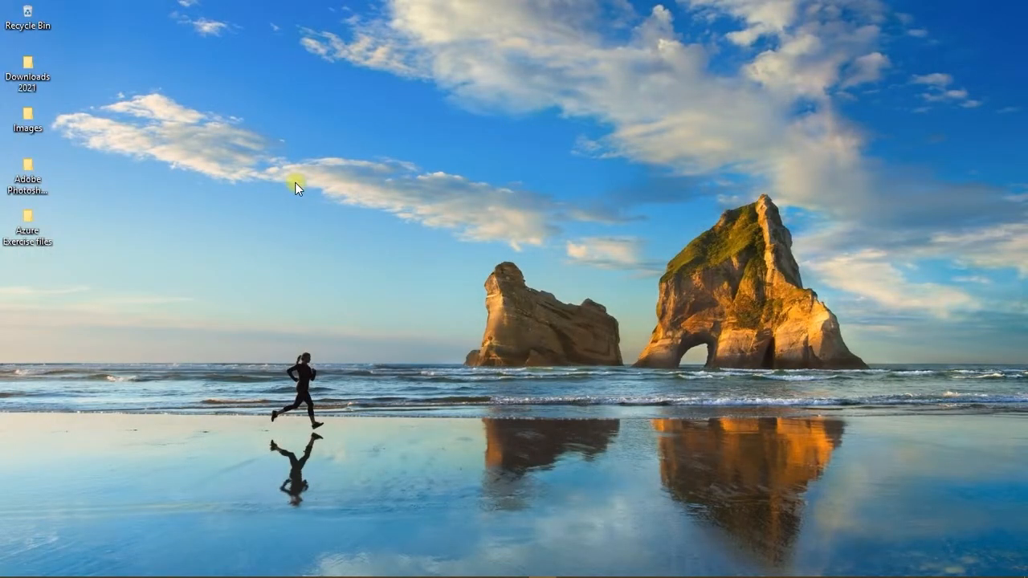
- Reopen the Azure Exercise files folder from the desktop, maximize its window and highlight the Product poster images subfolder
{"action": "left_click", "coordinate": [209, 196]}
{"action": "double_click", "coordinate": [45, 227]}
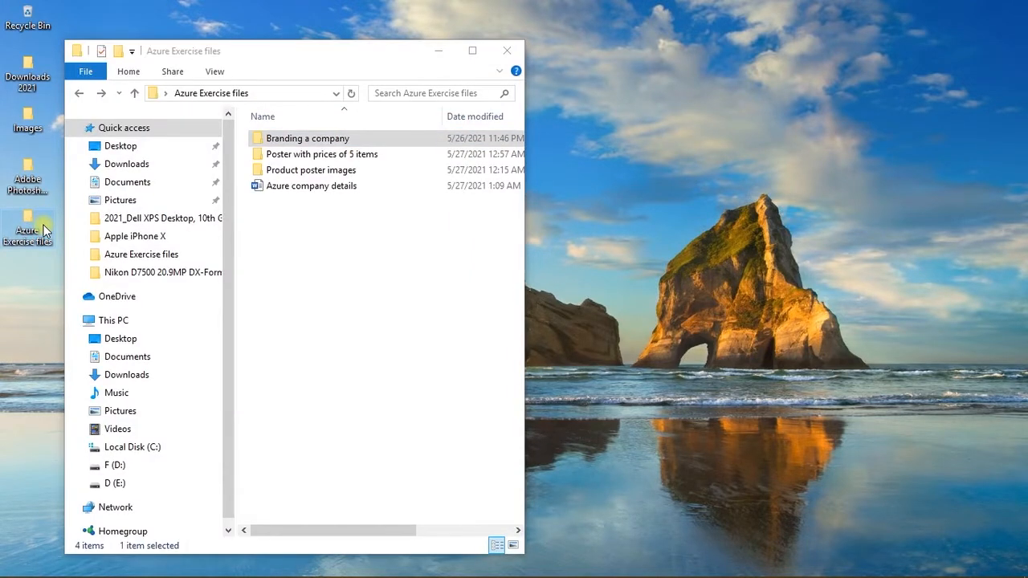
{"action": "left_click", "coordinate": [482, 49]}
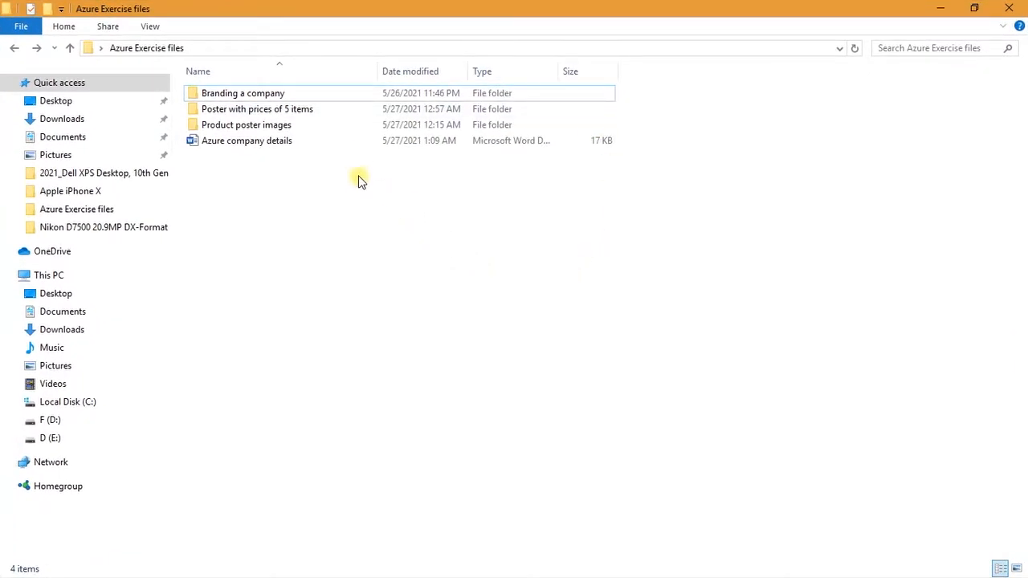
{"action": "left_click", "coordinate": [322, 127]}
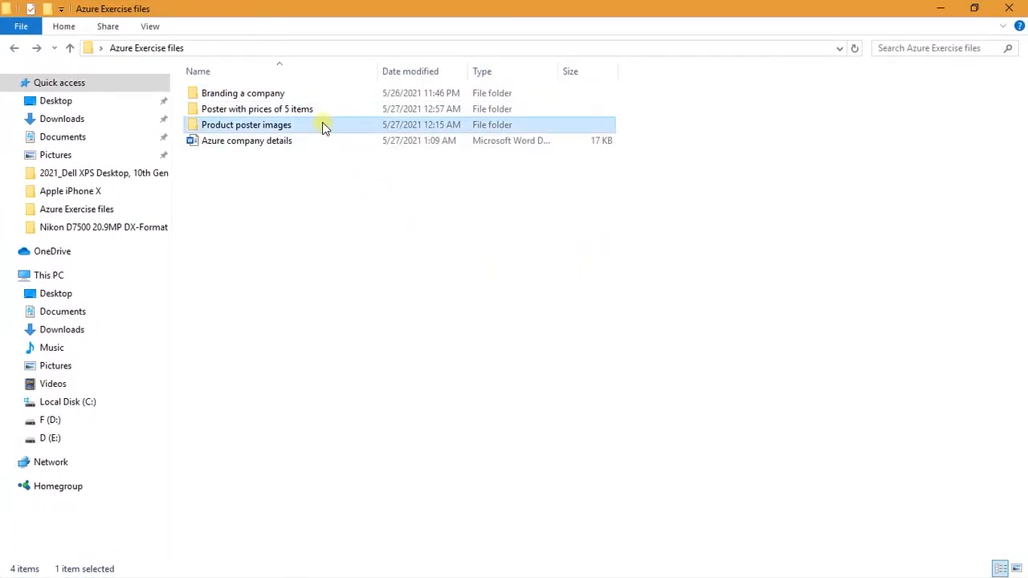
{"action": "left_click", "coordinate": [285, 215]}
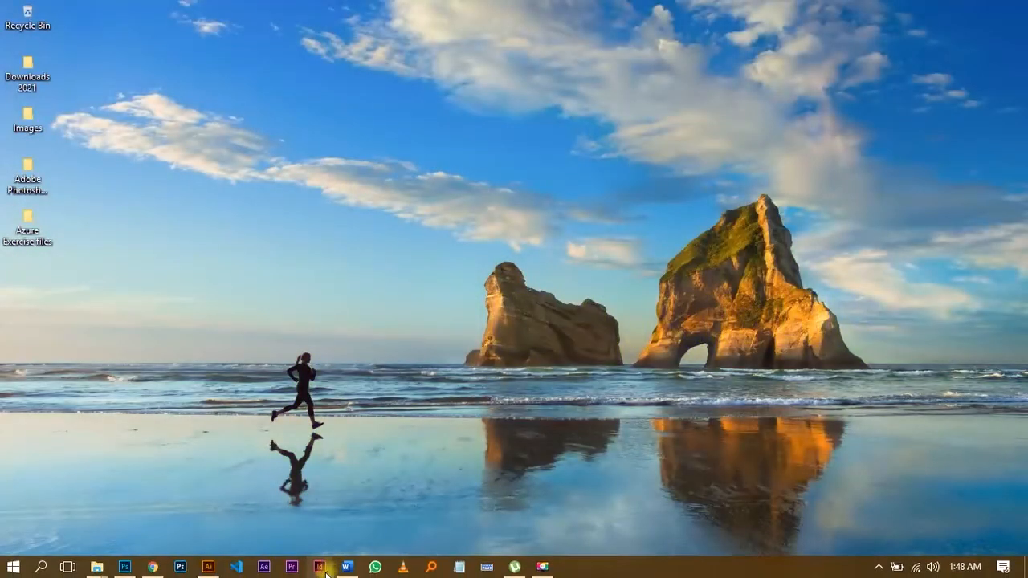
- Switch to Illustrator and maximize its window
{"action": "left_click", "coordinate": [208, 566]}
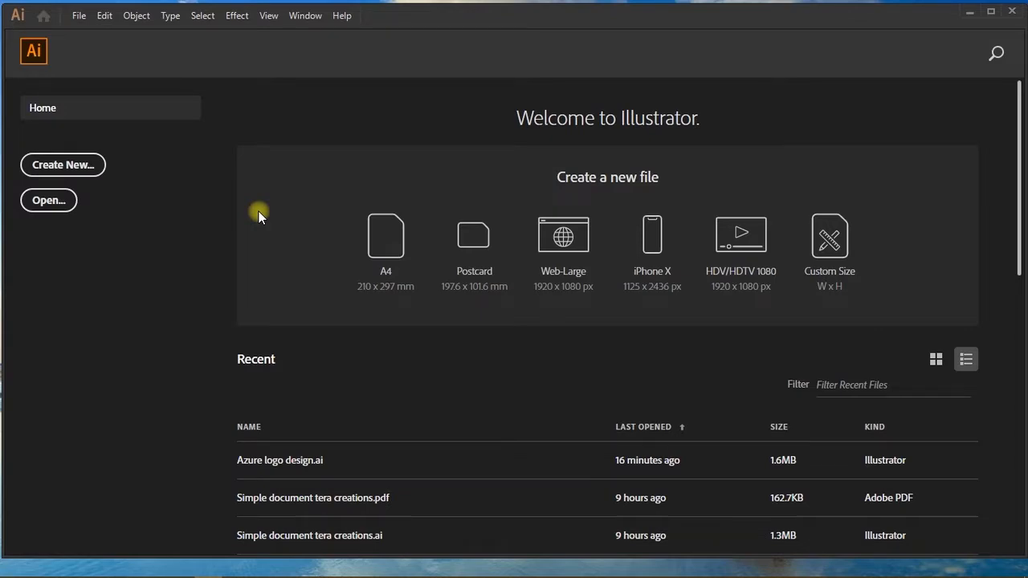
{"action": "left_click", "coordinate": [297, 85]}
{"action": "left_click", "coordinate": [990, 12]}
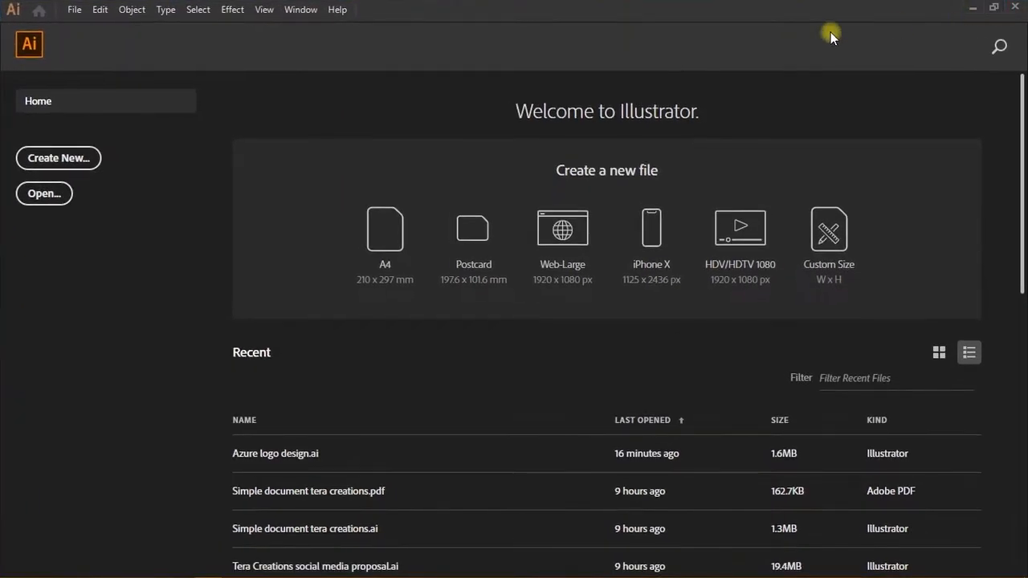
- Create a new 700 x 700 px custom document with one artboard, CMYK color mode and 300 PPI
{"action": "left_click", "coordinate": [74, 10]}
{"action": "left_click", "coordinate": [87, 24]}
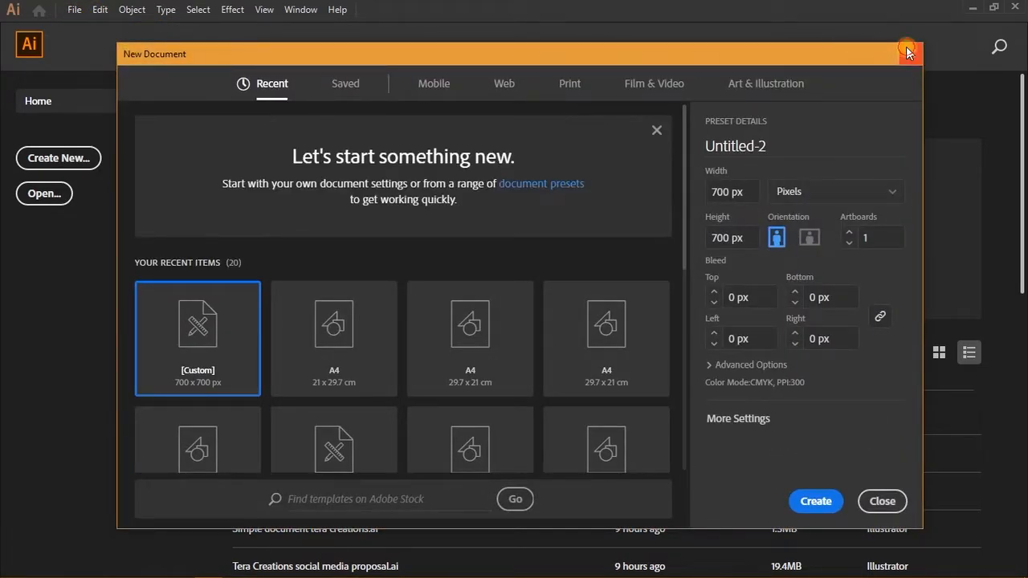
{"action": "left_click", "coordinate": [908, 53]}
{"action": "key", "text": "ctrl+n"}
{"action": "left_click", "coordinate": [816, 501]}
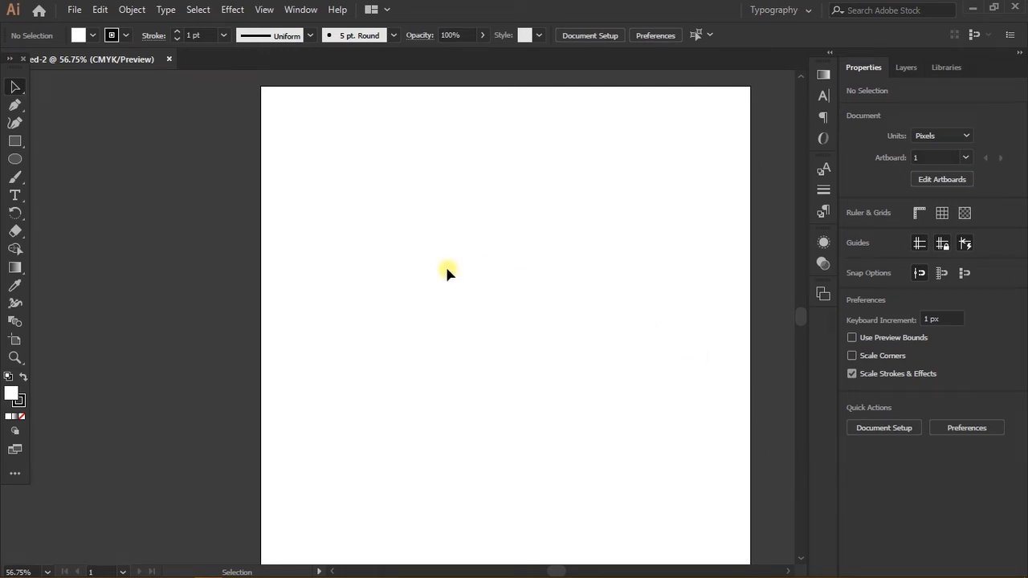
- Choose the Typography workspace for the new document
{"action": "scroll", "coordinate": [181, 244], "scroll_direction": "left", "scroll_amount": 6}
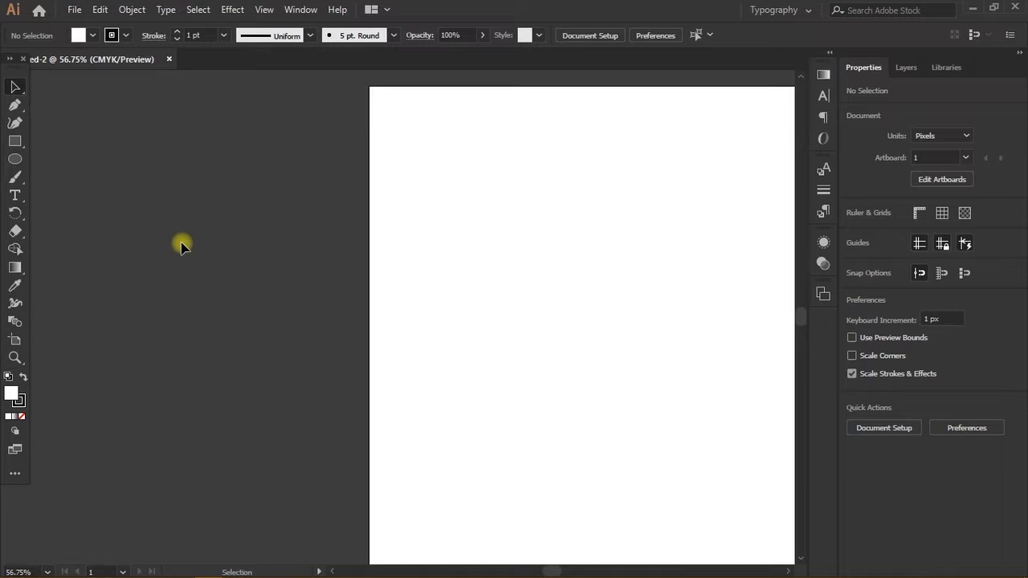
{"action": "scroll", "coordinate": [180, 250], "scroll_direction": "down", "scroll_amount": 2}
{"action": "scroll", "coordinate": [212, 268], "scroll_direction": "left", "scroll_amount": 6}
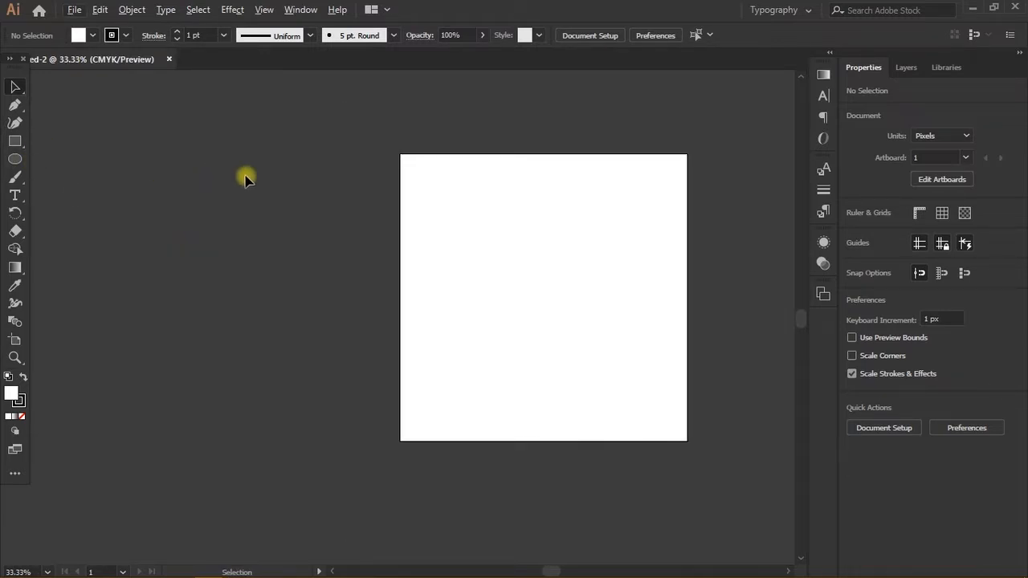
{"action": "scroll", "coordinate": [246, 178], "scroll_direction": "right", "scroll_amount": 7}
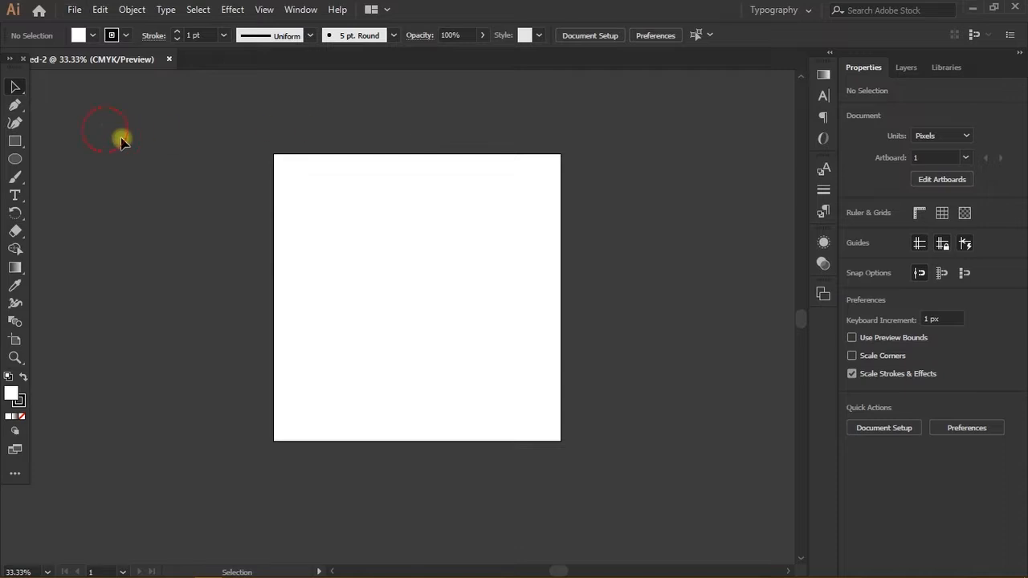
{"action": "scroll", "coordinate": [139, 341], "scroll_direction": "left", "scroll_amount": 2}
{"action": "scroll", "coordinate": [139, 338], "scroll_direction": "left", "scroll_amount": 1}
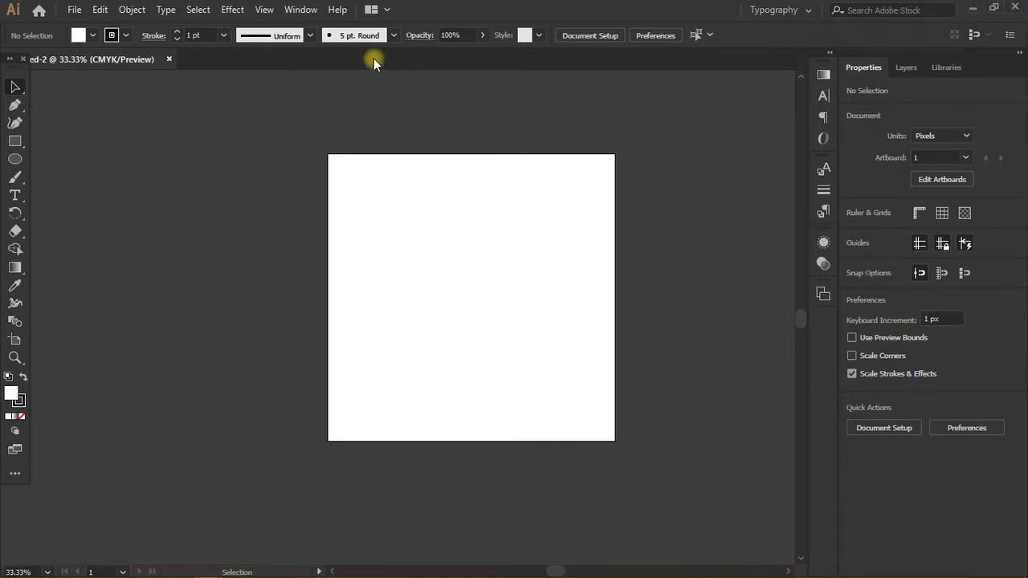
{"action": "left_click", "coordinate": [299, 11]}
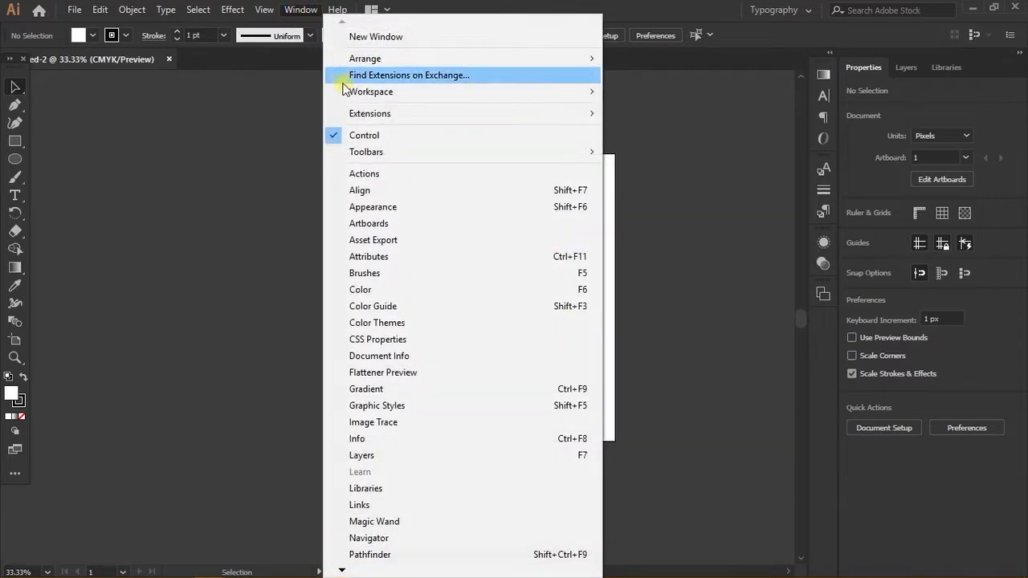
{"action": "left_click", "coordinate": [354, 116]}
{"action": "mouse_move", "coordinate": [404, 92]}
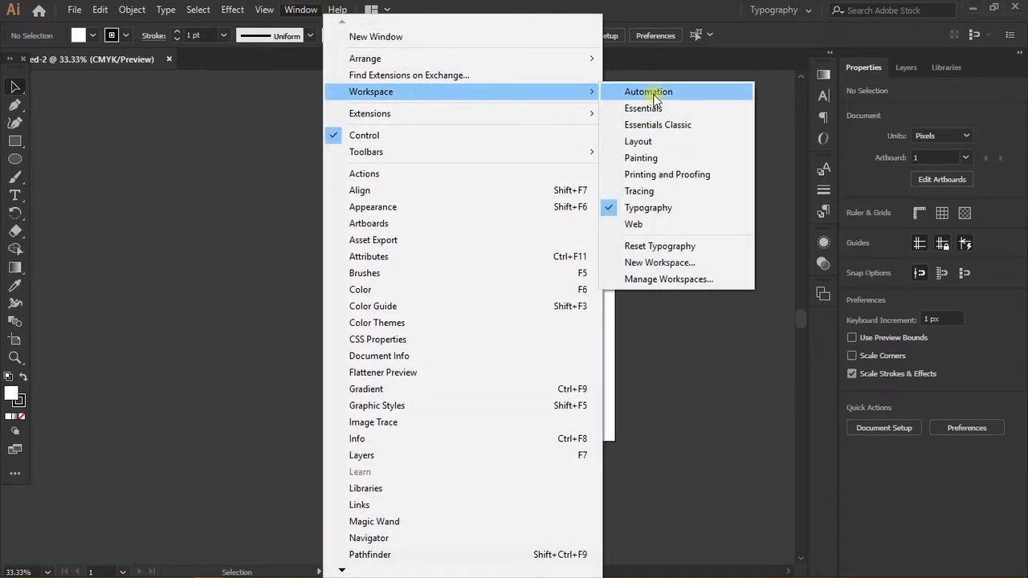
{"action": "left_click", "coordinate": [674, 210]}
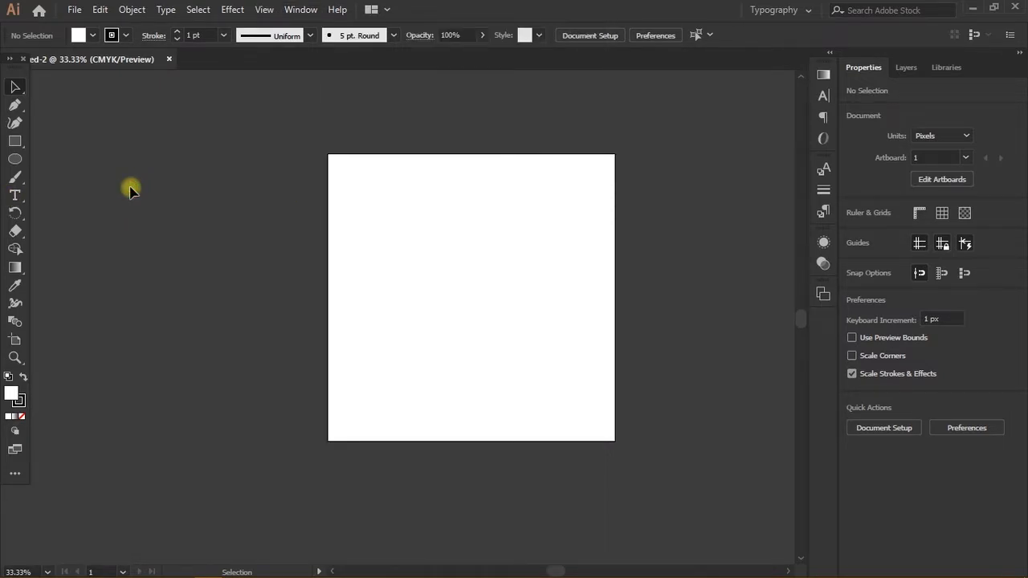
- Add a placeholder point text object left of the artboard and scale it up to about 75 pt, roughly 410 px wide
{"action": "scroll", "coordinate": [73, 188], "scroll_direction": "left", "scroll_amount": 1}
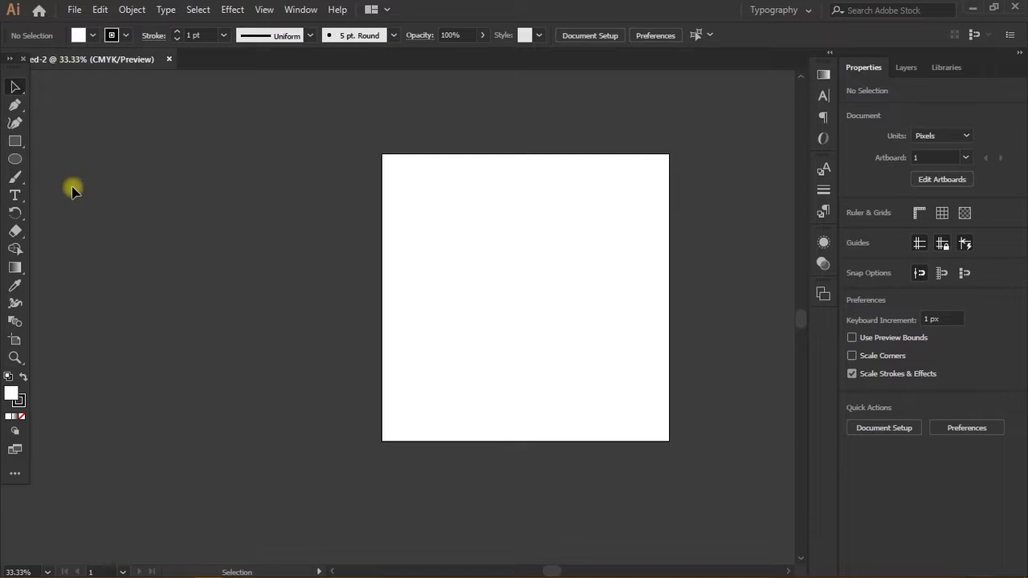
{"action": "key", "text": "t"}
{"action": "scroll", "coordinate": [151, 179], "scroll_direction": "left", "scroll_amount": 1}
{"action": "scroll", "coordinate": [160, 181], "scroll_direction": "up", "scroll_amount": 1}
{"action": "left_click", "coordinate": [161, 180]}
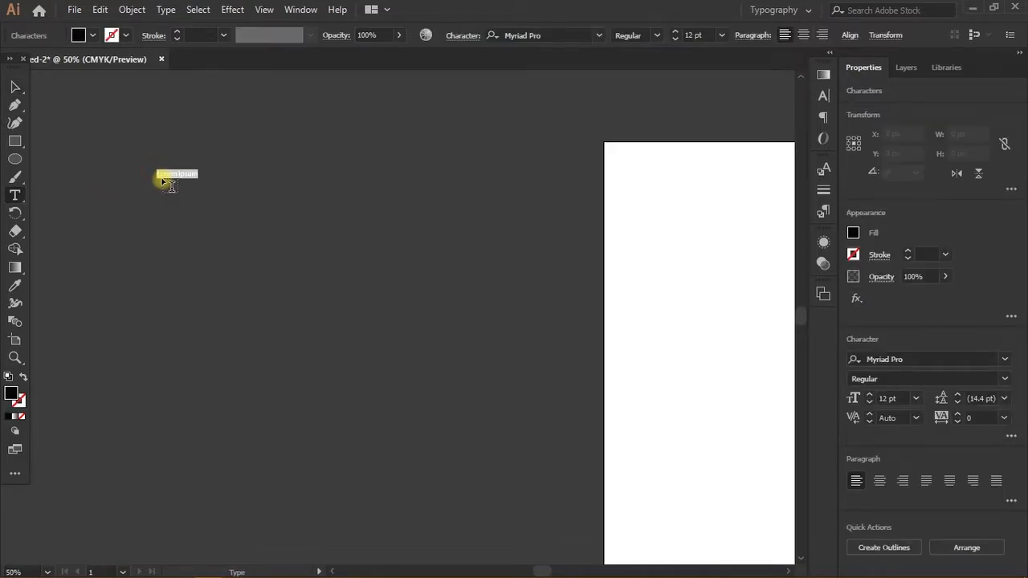
{"action": "scroll", "coordinate": [243, 188], "scroll_direction": "down", "scroll_amount": 1}
{"action": "left_click", "coordinate": [15, 85]}
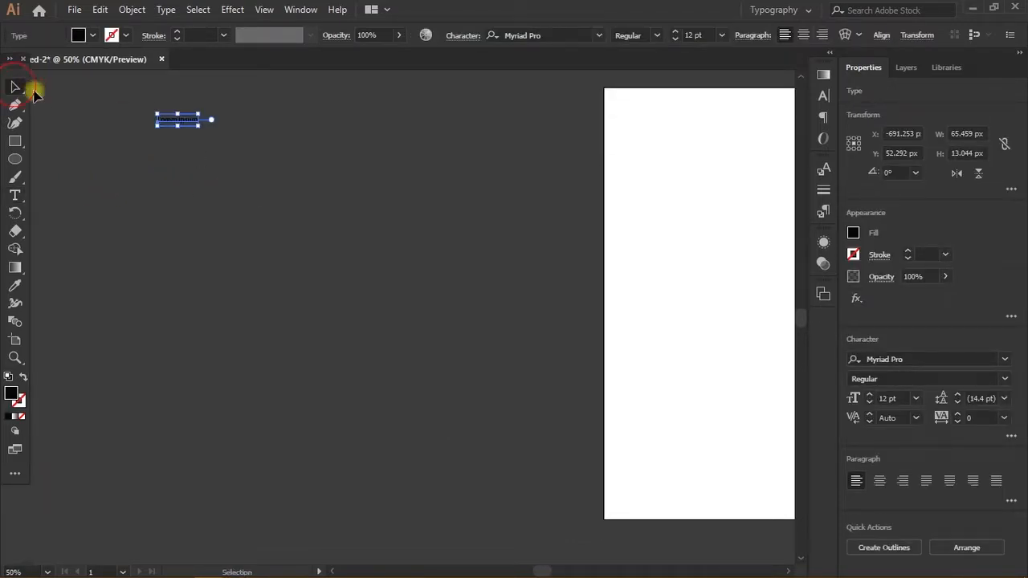
{"action": "scroll", "coordinate": [280, 195], "scroll_direction": "down", "scroll_amount": 2}
{"action": "scroll", "coordinate": [427, 277], "scroll_direction": "right", "scroll_amount": 2}
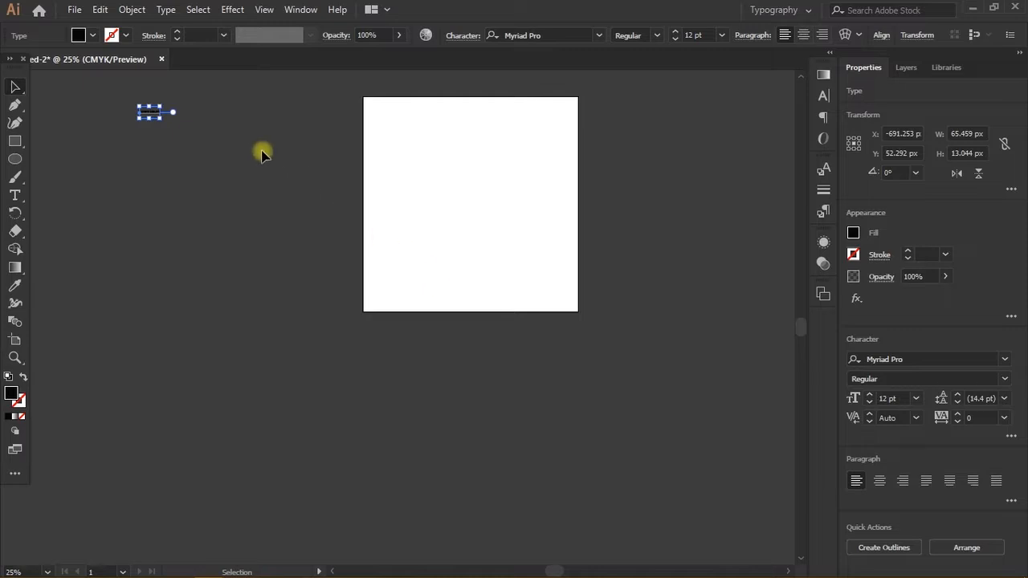
{"action": "left_click_drag", "start_coordinate": [160, 118], "coordinate": [326, 211]}
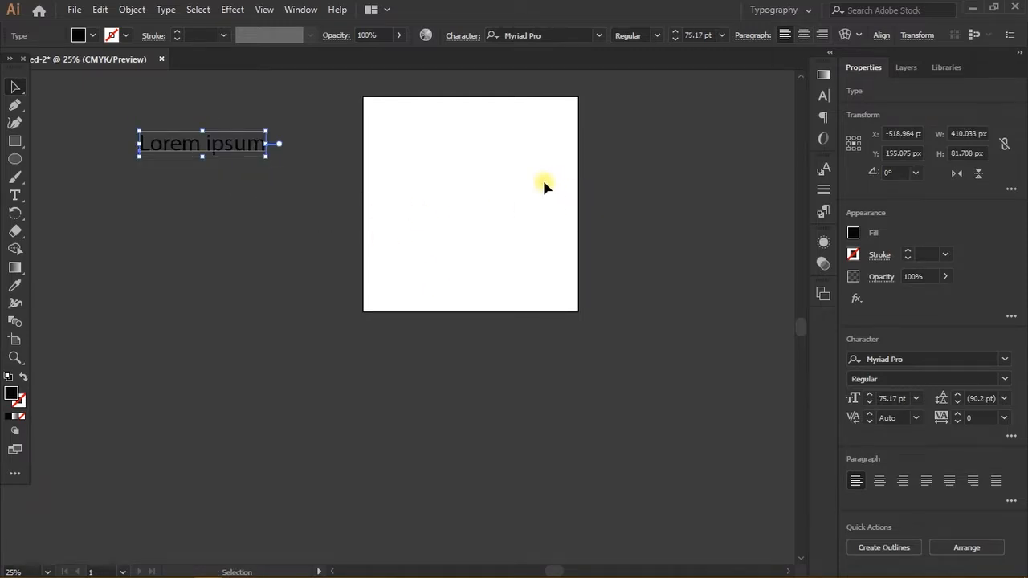
{"action": "scroll", "coordinate": [543, 186], "scroll_direction": "right", "scroll_amount": 2}
{"action": "scroll", "coordinate": [544, 187], "scroll_direction": "down", "scroll_amount": 1}
{"action": "scroll", "coordinate": [542, 185], "scroll_direction": "up", "scroll_amount": 1}
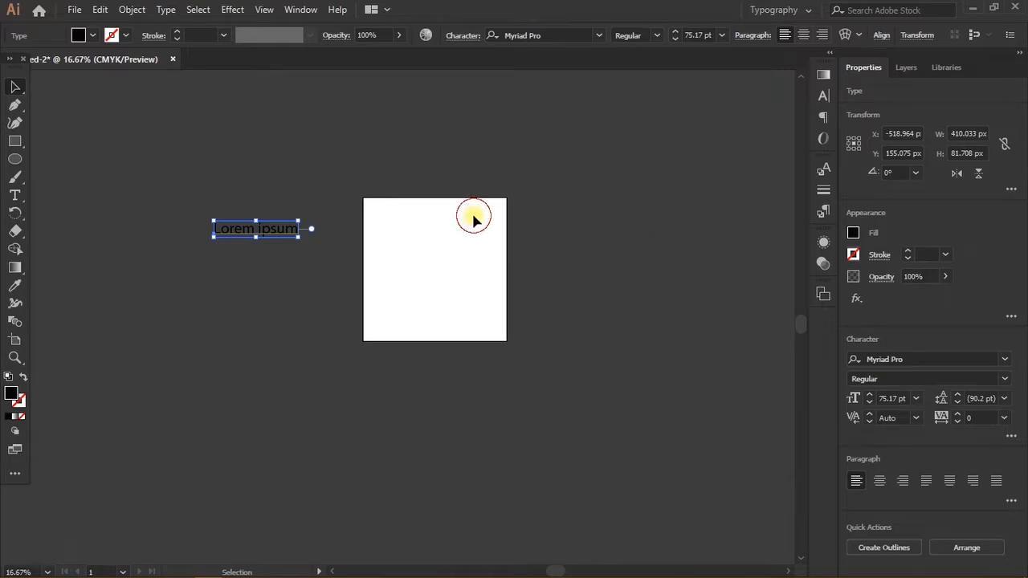
{"action": "left_click", "coordinate": [449, 269]}
{"action": "scroll", "coordinate": [443, 282], "scroll_direction": "up", "scroll_amount": 2}
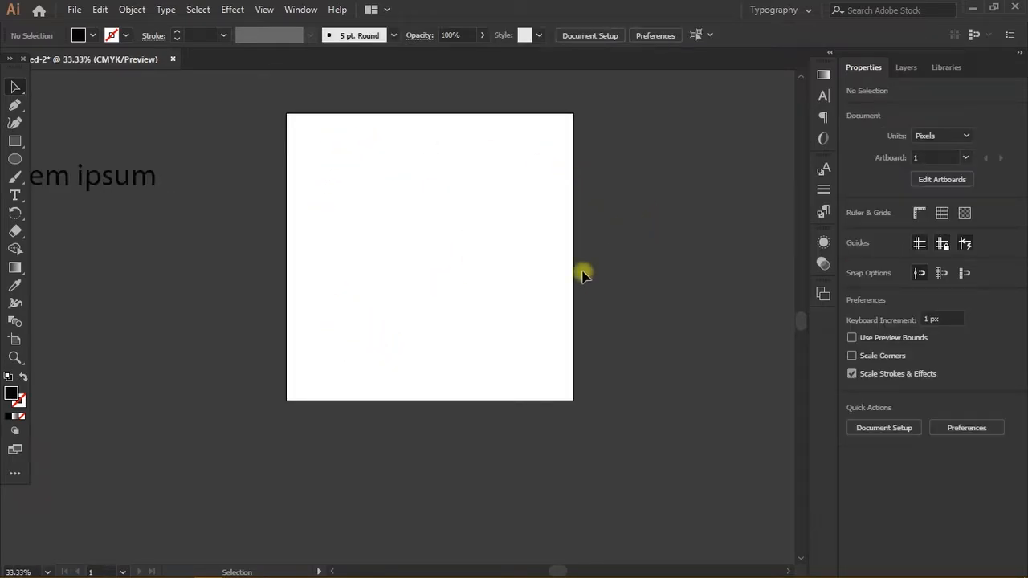
{"action": "scroll", "coordinate": [380, 308], "scroll_direction": "down", "scroll_amount": 1}
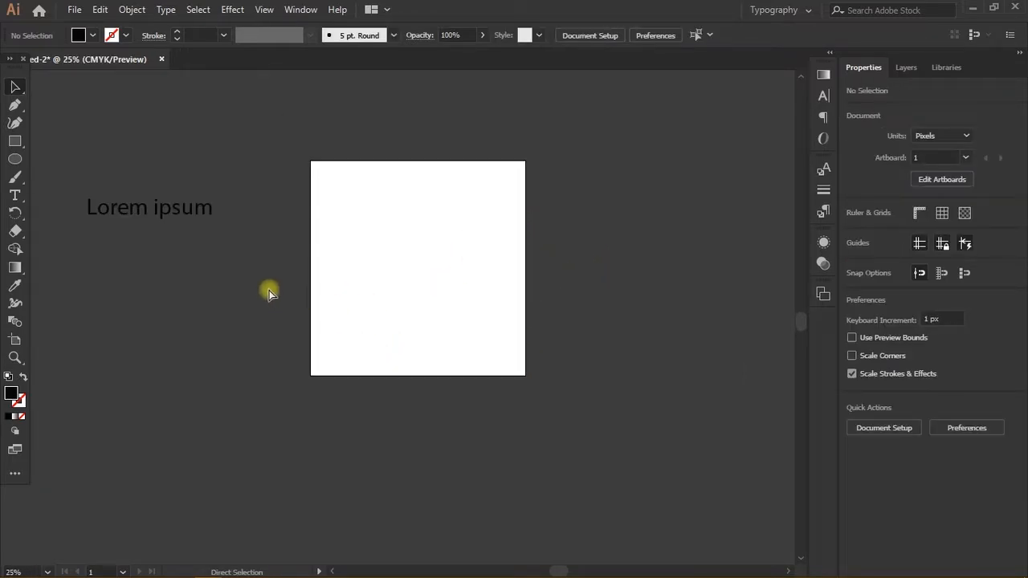
{"action": "left_click", "coordinate": [211, 212]}
{"action": "scroll", "coordinate": [212, 219], "scroll_direction": "left", "scroll_amount": 2}
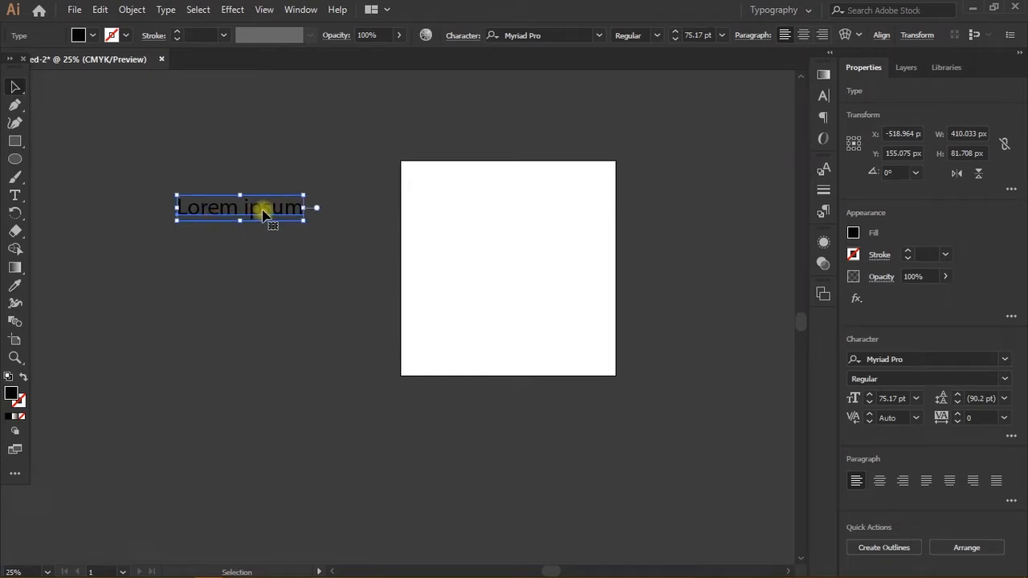
{"action": "scroll", "coordinate": [267, 207], "scroll_direction": "up", "scroll_amount": 2}
{"action": "scroll", "coordinate": [274, 212], "scroll_direction": "down", "scroll_amount": 2}
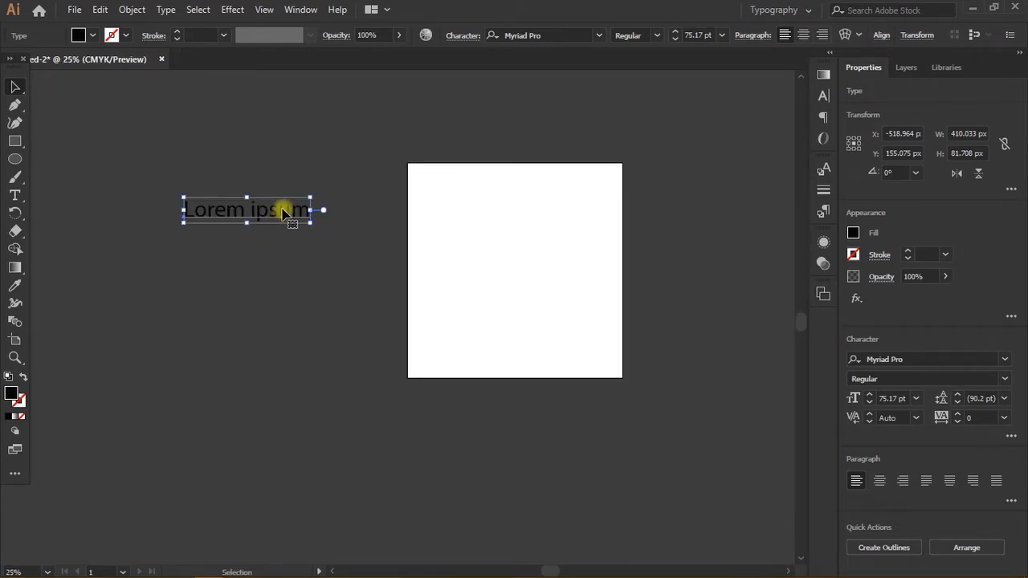
{"action": "scroll", "coordinate": [473, 261], "scroll_direction": "up", "scroll_amount": 2}
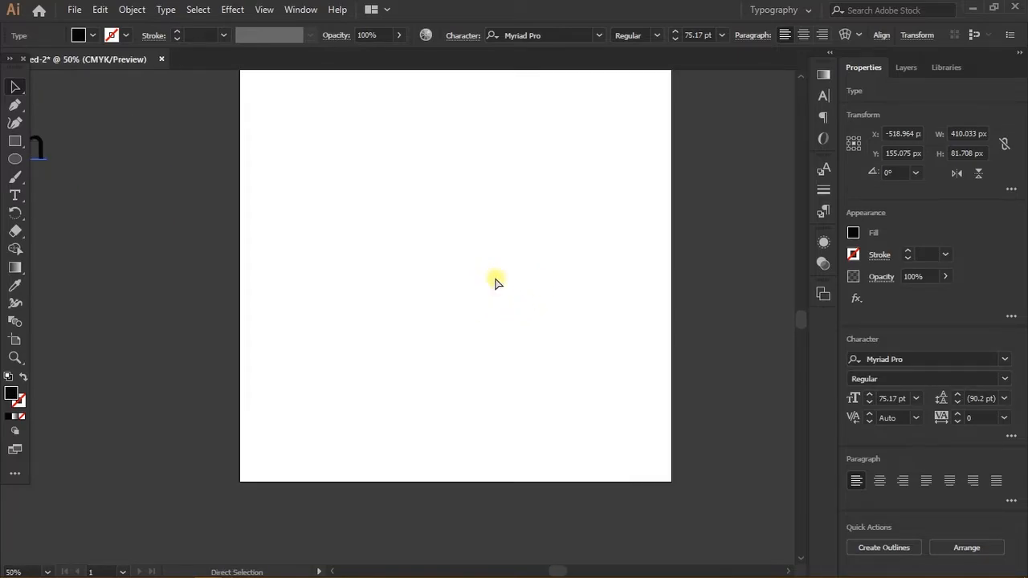
{"action": "left_click_drag", "start_coordinate": [378, 138], "coordinate": [383, 207]}
{"action": "scroll", "coordinate": [402, 225], "scroll_direction": "down", "scroll_amount": 2}
{"action": "scroll", "coordinate": [345, 217], "scroll_direction": "left", "scroll_amount": 2}
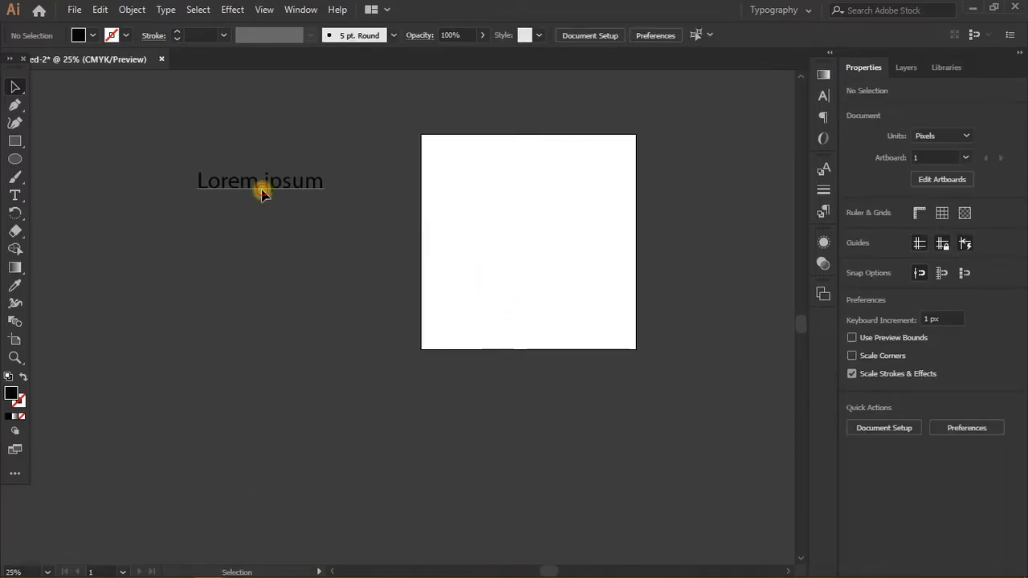
- Replace the placeholder "Lorem ipsum" text beside the artboard with "Azure"
{"action": "left_click", "coordinate": [260, 193]}
{"action": "scroll", "coordinate": [277, 176], "scroll_direction": "up", "scroll_amount": 2}
{"action": "double_click", "coordinate": [275, 161]}
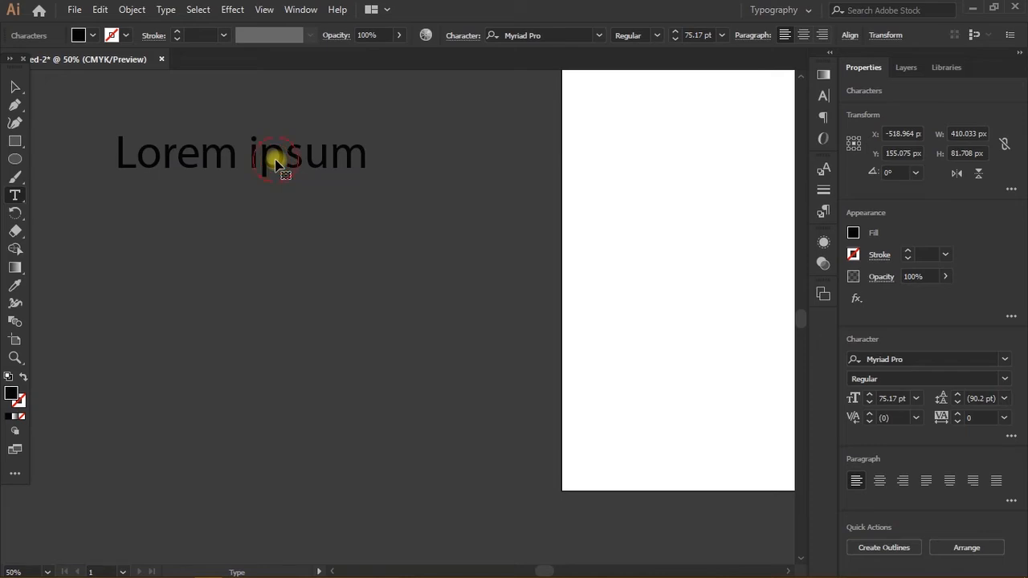
{"action": "key", "text": "ctrl+a"}
{"action": "type", "text": "A"}
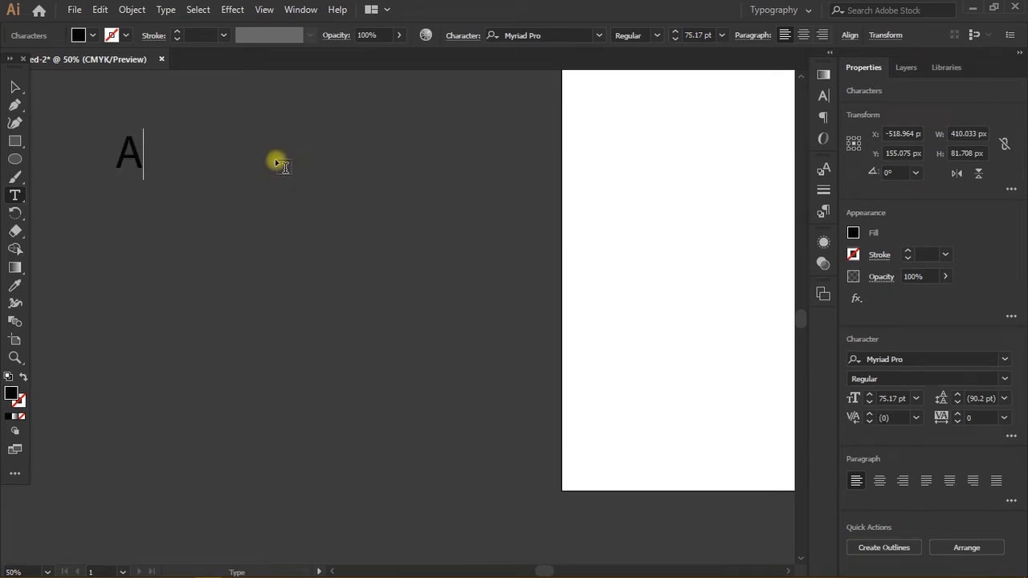
{"action": "type", "text": "zure"}
{"action": "left_click", "coordinate": [16, 86]}
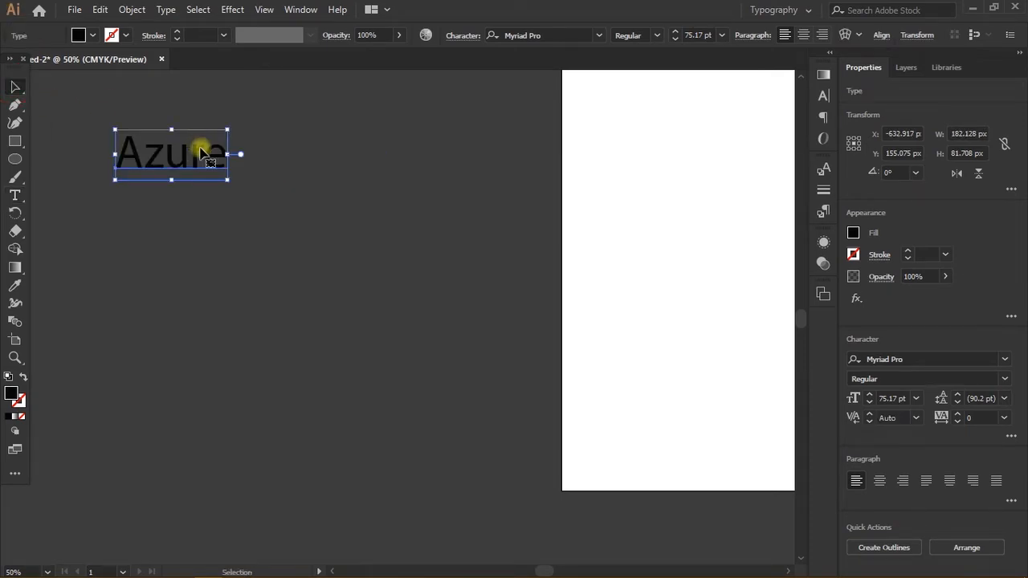
{"action": "left_click_drag", "start_coordinate": [202, 150], "coordinate": [203, 164]}
{"action": "key", "text": "ctrl+z"}
{"action": "left_click", "coordinate": [201, 233]}
- Duplicate the "Azure" text and place the copy directly beneath the original
{"action": "left_click", "coordinate": [198, 177]}
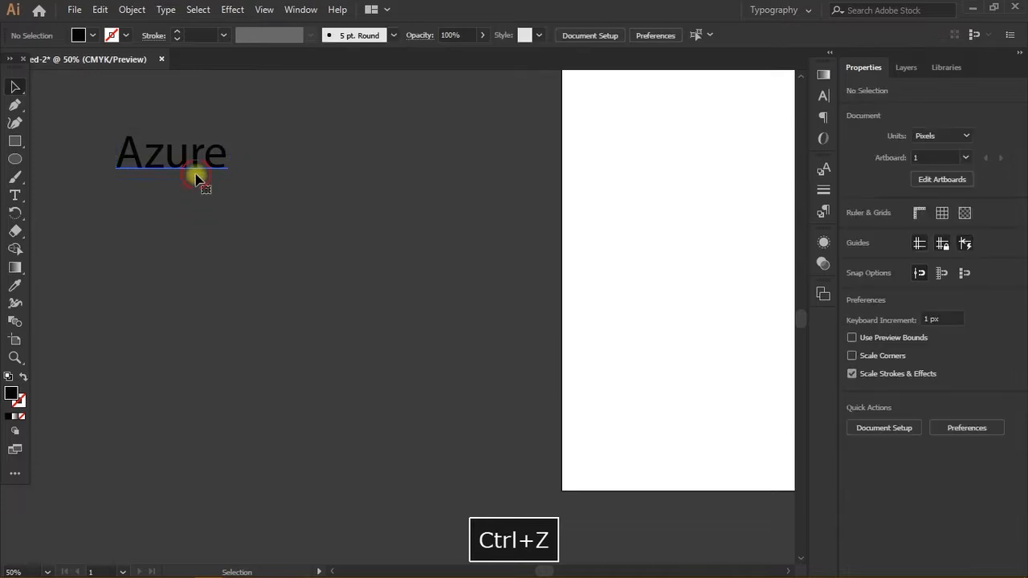
{"action": "key", "text": "ctrl+c"}
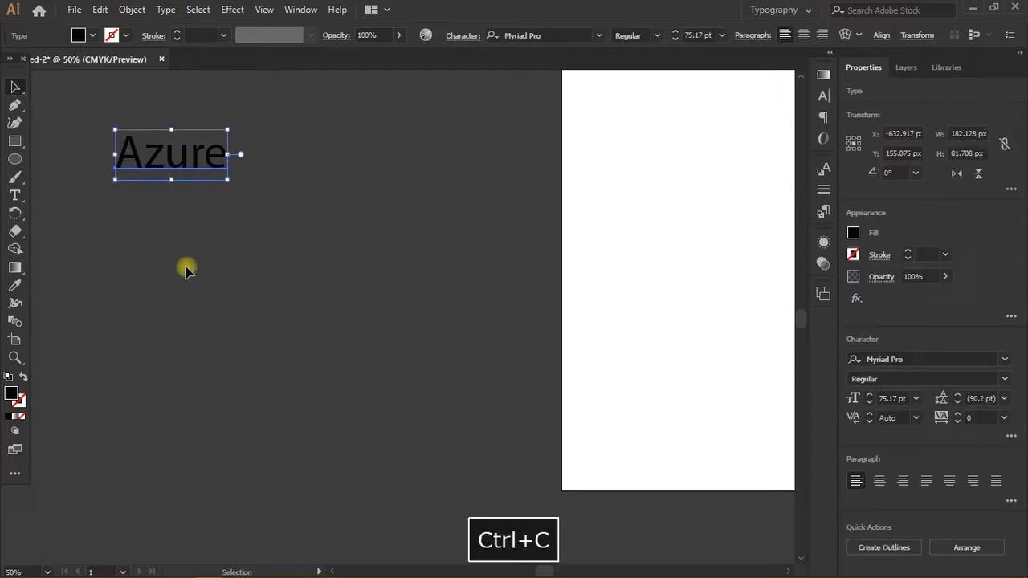
{"action": "left_click", "coordinate": [182, 266]}
{"action": "key", "text": "ctrl+v"}
{"action": "left_click_drag", "start_coordinate": [374, 325], "coordinate": [160, 217]}
{"action": "scroll", "coordinate": [160, 216], "scroll_direction": "up", "scroll_amount": 2}
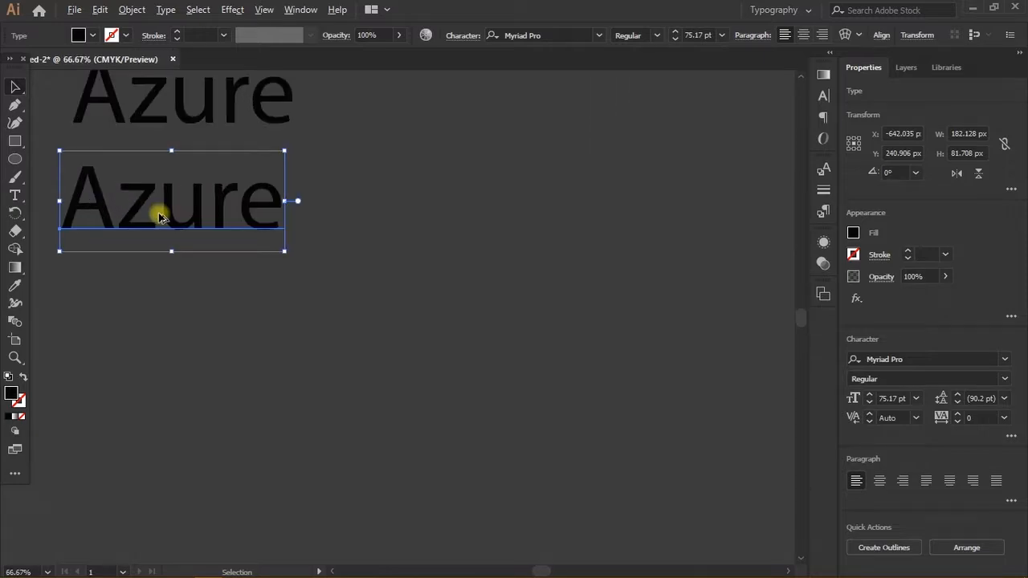
{"action": "scroll", "coordinate": [161, 216], "scroll_direction": "down", "scroll_amount": 2}
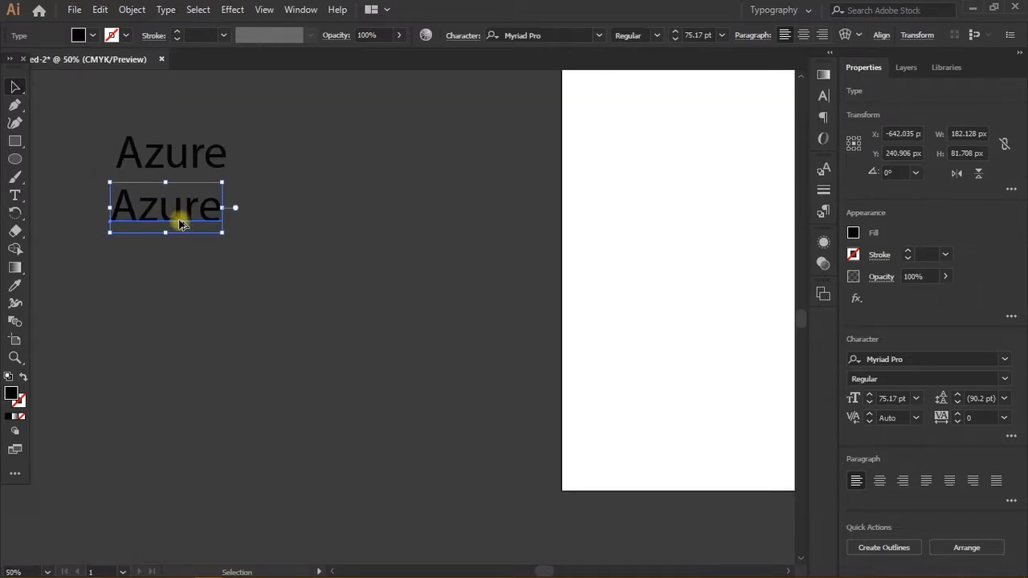
{"action": "scroll", "coordinate": [181, 224], "scroll_direction": "up", "scroll_amount": 2}
{"action": "scroll", "coordinate": [181, 224], "scroll_direction": "down", "scroll_amount": 2}
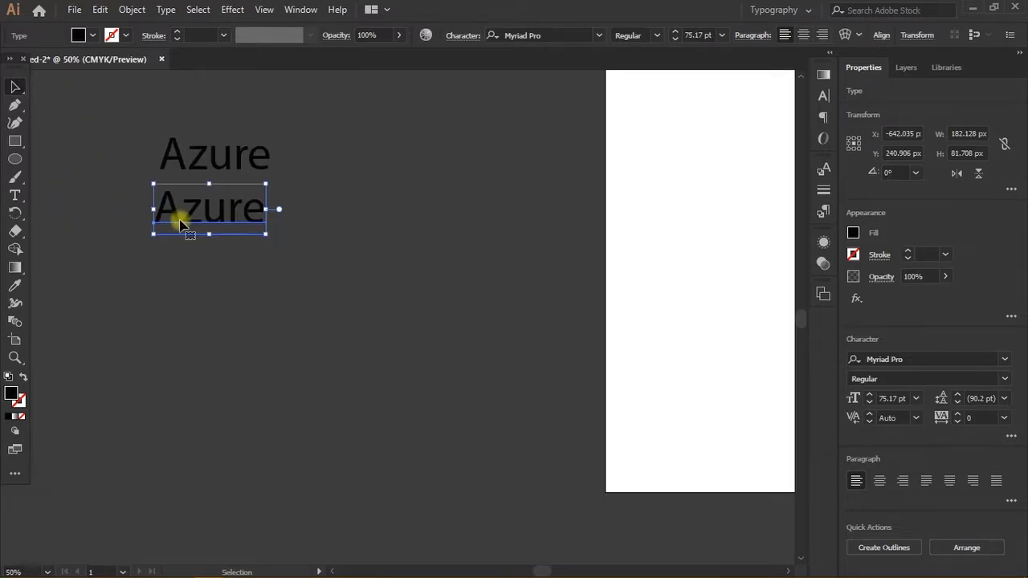
- Replace the lower "Azure" text with lowercase "azure" and deselect it
{"action": "scroll", "coordinate": [199, 230], "scroll_direction": "up", "scroll_amount": 2}
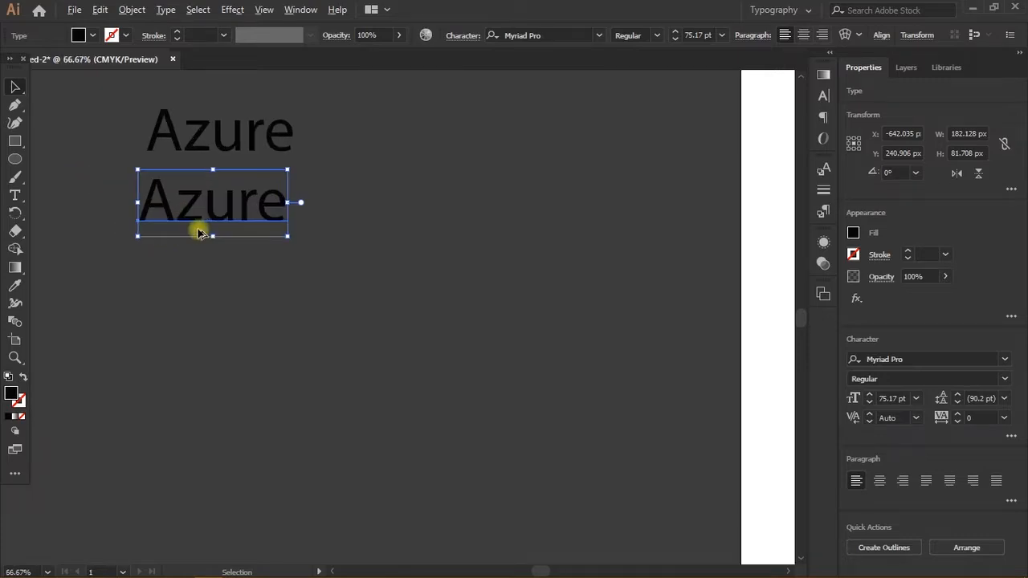
{"action": "scroll", "coordinate": [200, 230], "scroll_direction": "down", "scroll_amount": 2}
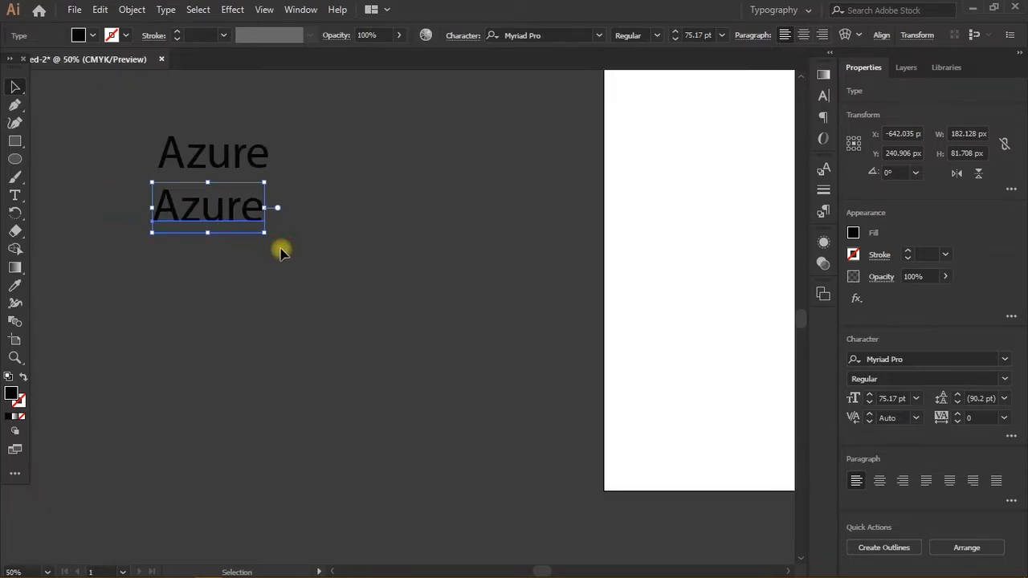
{"action": "left_click", "coordinate": [278, 248]}
{"action": "scroll", "coordinate": [200, 213], "scroll_direction": "up", "scroll_amount": 1}
{"action": "left_click", "coordinate": [201, 213]}
{"action": "double_click", "coordinate": [199, 213]}
{"action": "scroll", "coordinate": [200, 213], "scroll_direction": "up", "scroll_amount": 2}
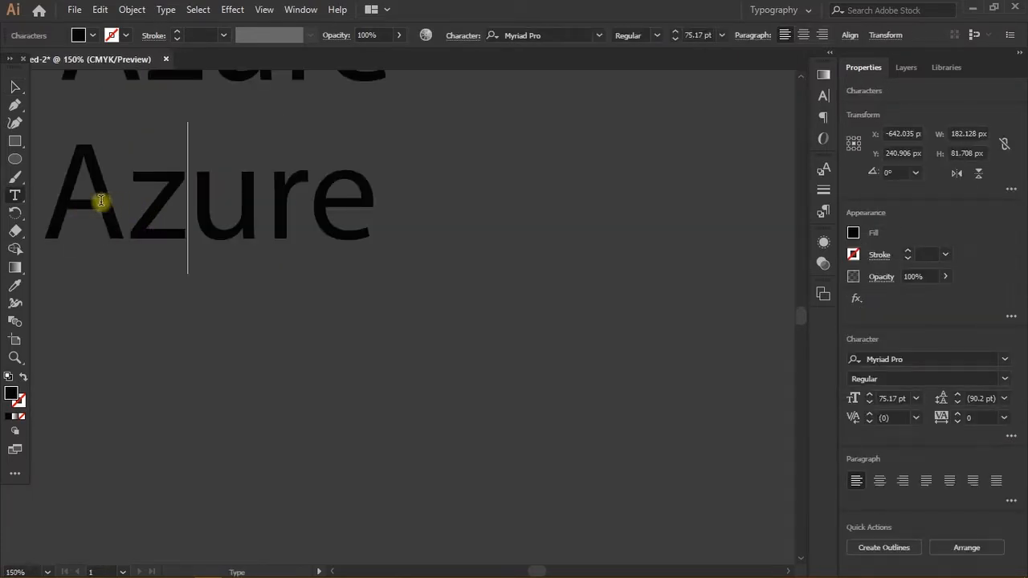
{"action": "left_click_drag", "start_coordinate": [60, 195], "coordinate": [464, 232]}
{"action": "type", "text": "azure"}
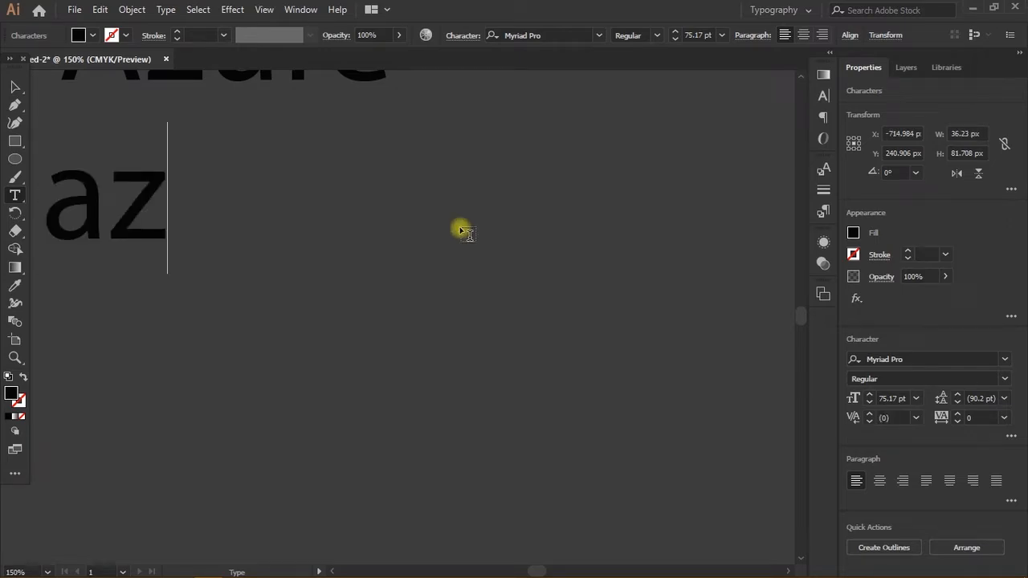
{"action": "left_click", "coordinate": [15, 86]}
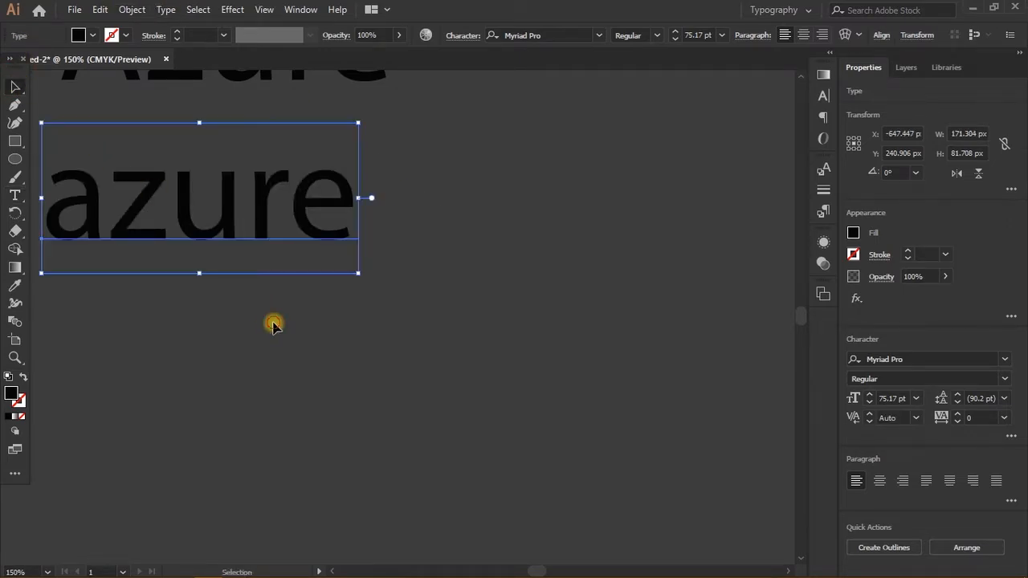
{"action": "left_click", "coordinate": [271, 323]}
{"action": "scroll", "coordinate": [271, 323], "scroll_direction": "down", "scroll_amount": 1}
{"action": "scroll", "coordinate": [351, 335], "scroll_direction": "down", "scroll_amount": 1}
{"action": "scroll", "coordinate": [353, 338], "scroll_direction": "down", "scroll_amount": 3}
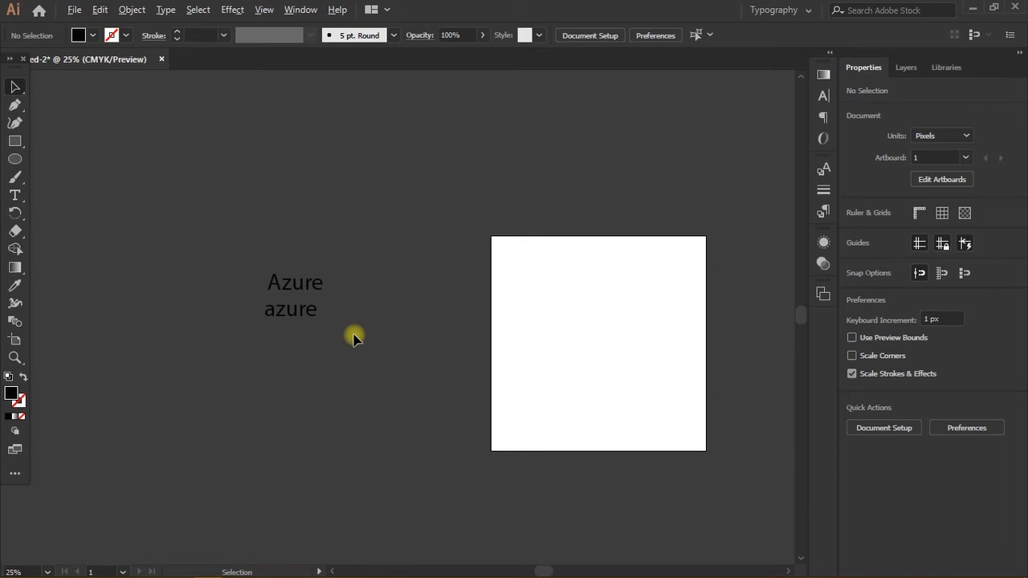
{"action": "scroll", "coordinate": [356, 337], "scroll_direction": "right", "scroll_amount": 1}
{"action": "scroll", "coordinate": [281, 352], "scroll_direction": "up", "scroll_amount": 2}
{"action": "scroll", "coordinate": [265, 349], "scroll_direction": "down", "scroll_amount": 2}
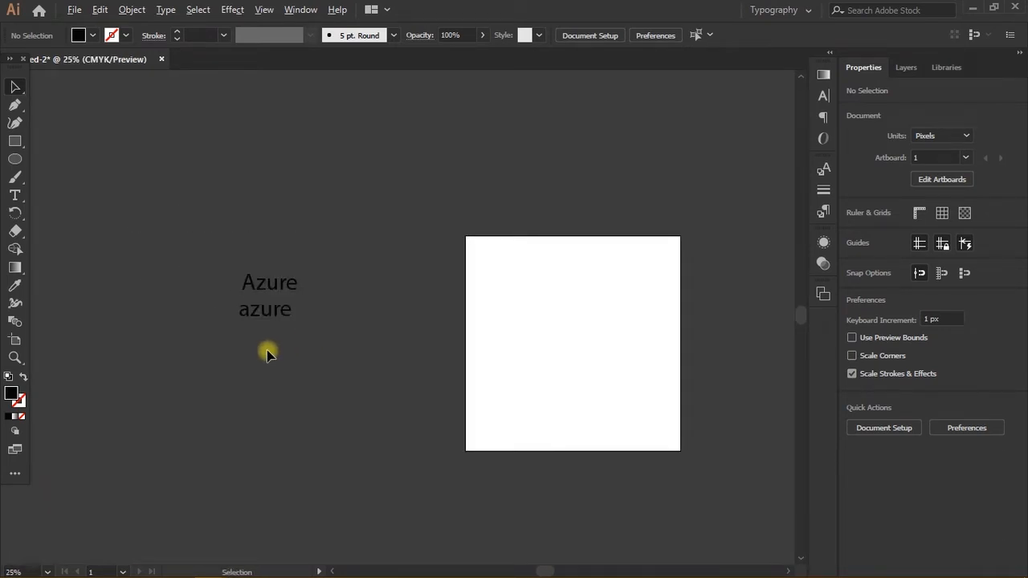
{"action": "scroll", "coordinate": [267, 353], "scroll_direction": "up", "scroll_amount": 6}
{"action": "scroll", "coordinate": [265, 351], "scroll_direction": "down", "scroll_amount": 3}
{"action": "scroll", "coordinate": [264, 345], "scroll_direction": "up", "scroll_amount": 1}
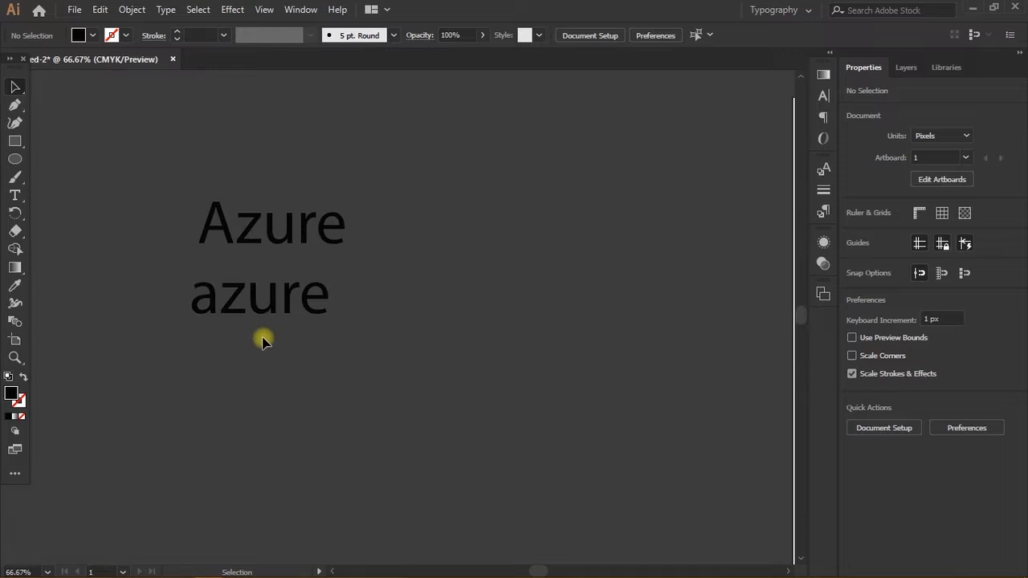
{"action": "left_click", "coordinate": [275, 310]}
{"action": "scroll", "coordinate": [343, 349], "scroll_direction": "down", "scroll_amount": 1}
{"action": "left_click", "coordinate": [468, 318]}
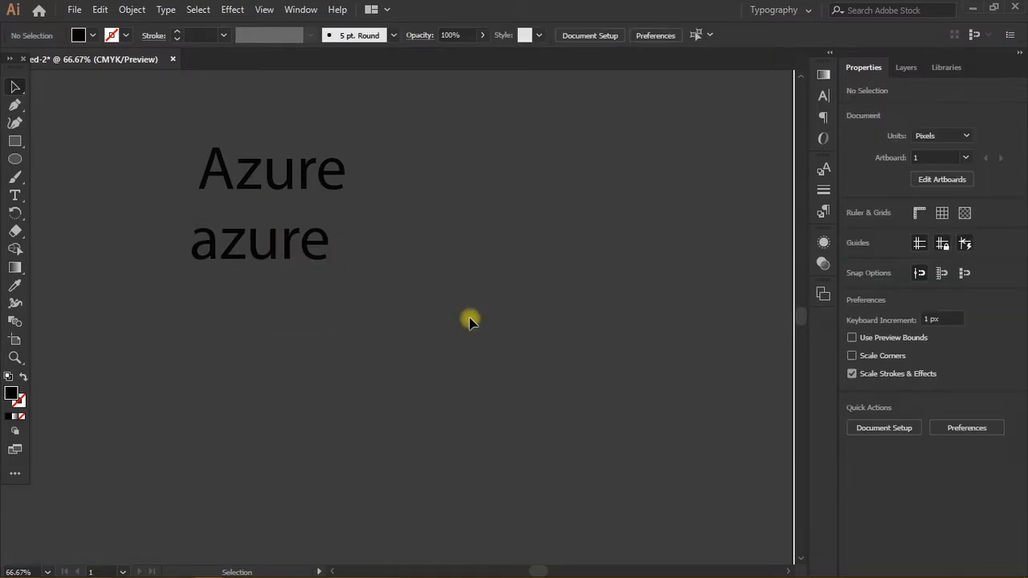
- Align lowercase "azure" more closely under "Azure", duplicate it directly below and change the copy's text to "AZURE"
{"action": "left_click", "coordinate": [282, 254]}
{"action": "left_click_drag", "start_coordinate": [282, 254], "coordinate": [285, 315]}
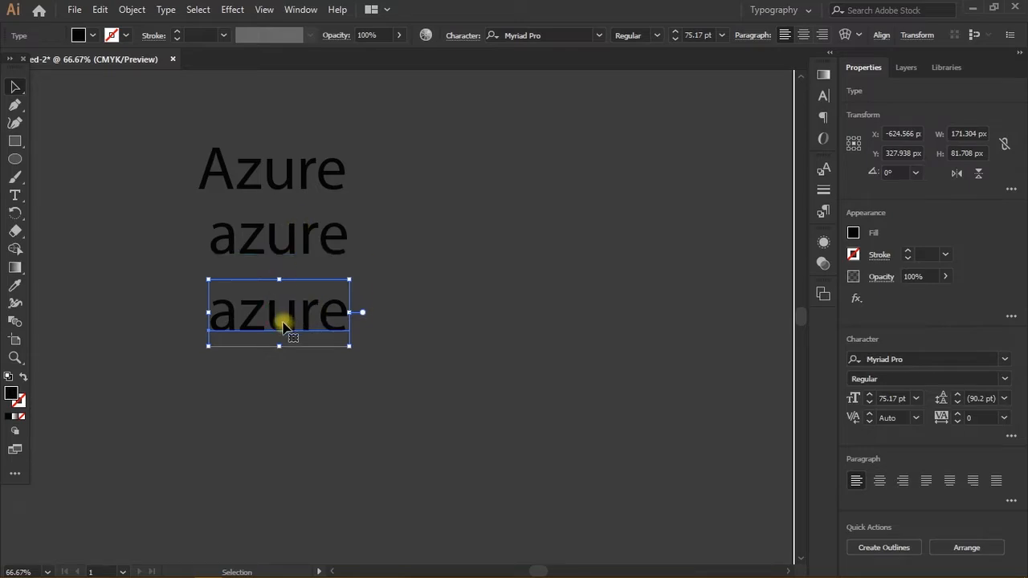
{"action": "scroll", "coordinate": [261, 345], "scroll_direction": "up", "scroll_amount": 1}
{"action": "double_click", "coordinate": [235, 299]}
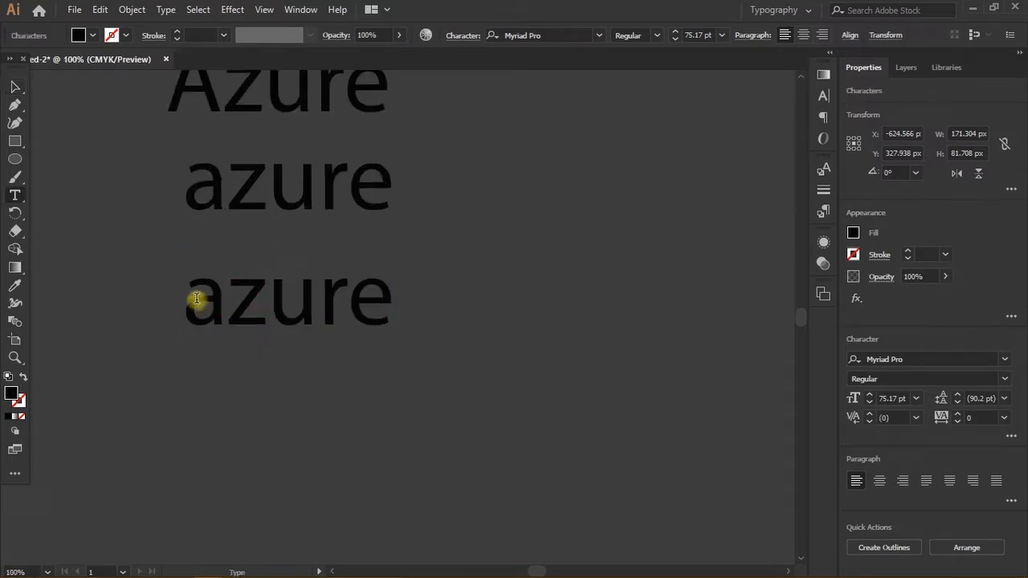
{"action": "left_click_drag", "start_coordinate": [197, 298], "coordinate": [438, 300]}
{"action": "type", "text": "AZURE"}
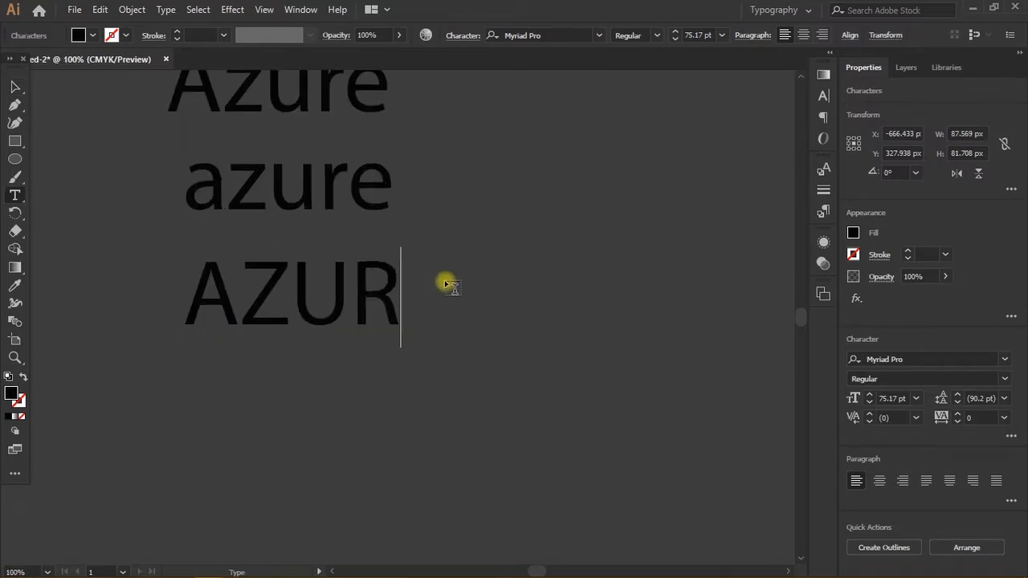
{"action": "left_click", "coordinate": [14, 87]}
- Duplicate the lowercase "azure" text below "AZURE" and convert the copy to UPPERCASE with Change Case
{"action": "scroll", "coordinate": [393, 326], "scroll_direction": "down", "scroll_amount": 2}
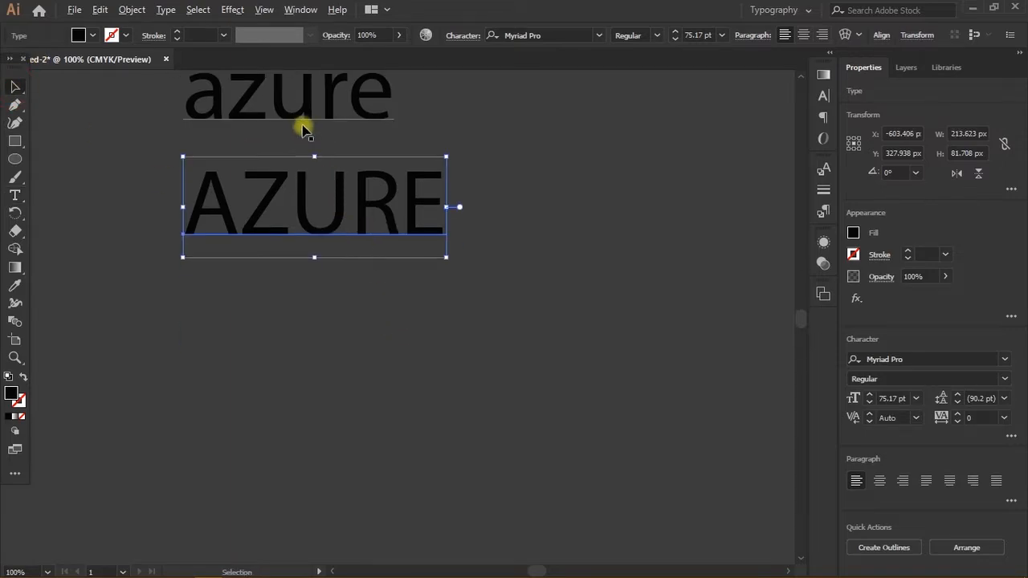
{"action": "left_click_drag", "start_coordinate": [300, 131], "coordinate": [315, 340]}
{"action": "left_click", "coordinate": [165, 10]}
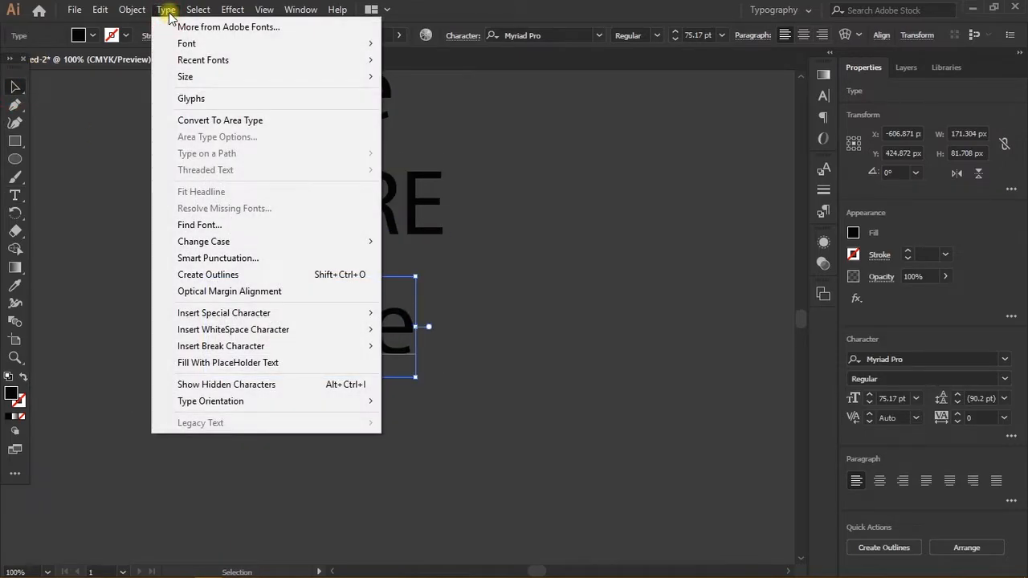
{"action": "mouse_move", "coordinate": [342, 244]}
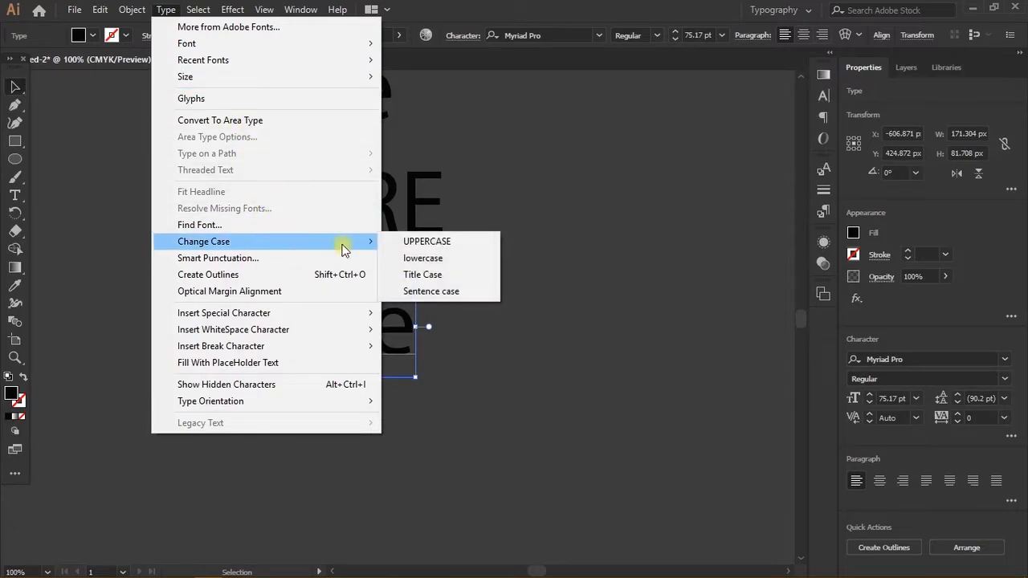
{"action": "left_click", "coordinate": [426, 239]}
{"action": "left_click", "coordinate": [579, 312]}
{"action": "scroll", "coordinate": [547, 294], "scroll_direction": "down", "scroll_amount": 2}
{"action": "scroll", "coordinate": [544, 295], "scroll_direction": "right", "scroll_amount": 1}
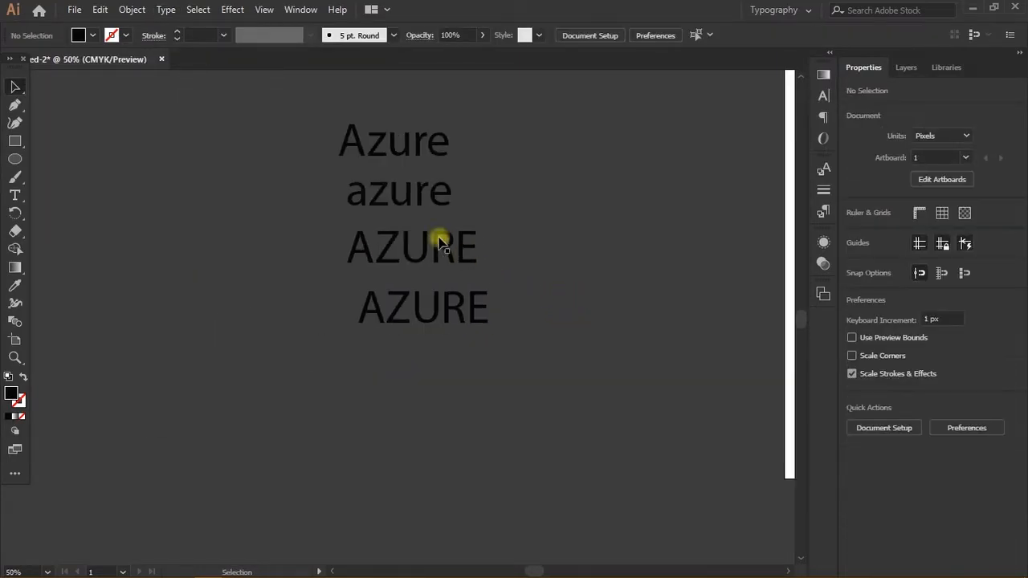
- Move the lowercase "azure" text out to the left of the other words and place a duplicate beneath it
{"action": "left_click_drag", "start_coordinate": [384, 202], "coordinate": [214, 219]}
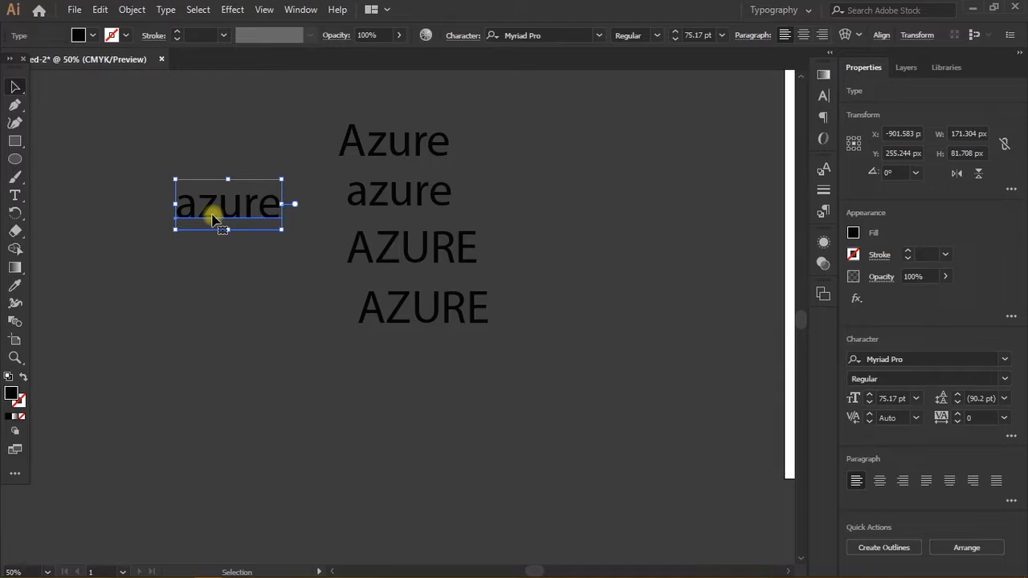
{"action": "key", "text": "Delete"}
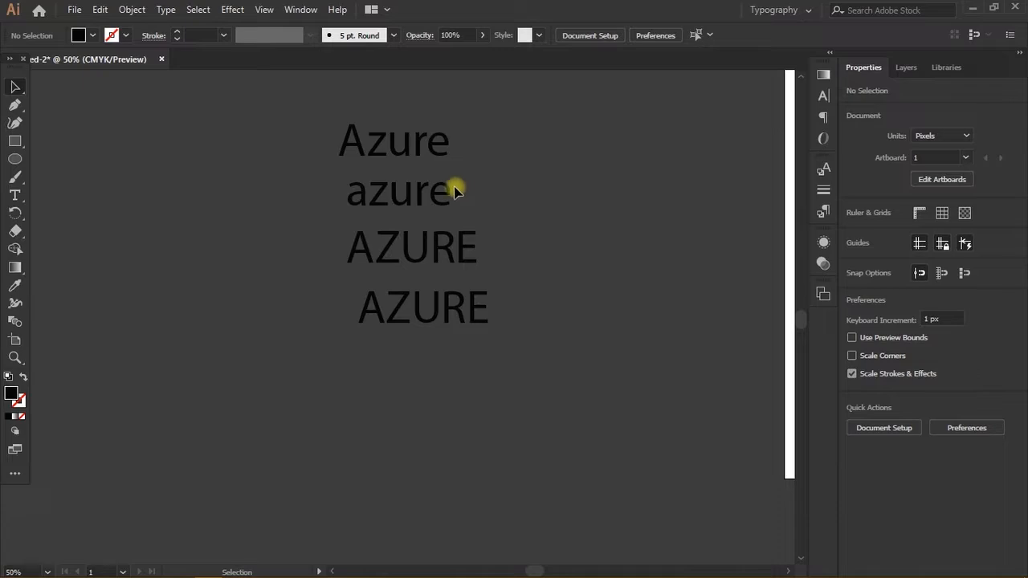
{"action": "left_click_drag", "start_coordinate": [415, 193], "coordinate": [239, 297]}
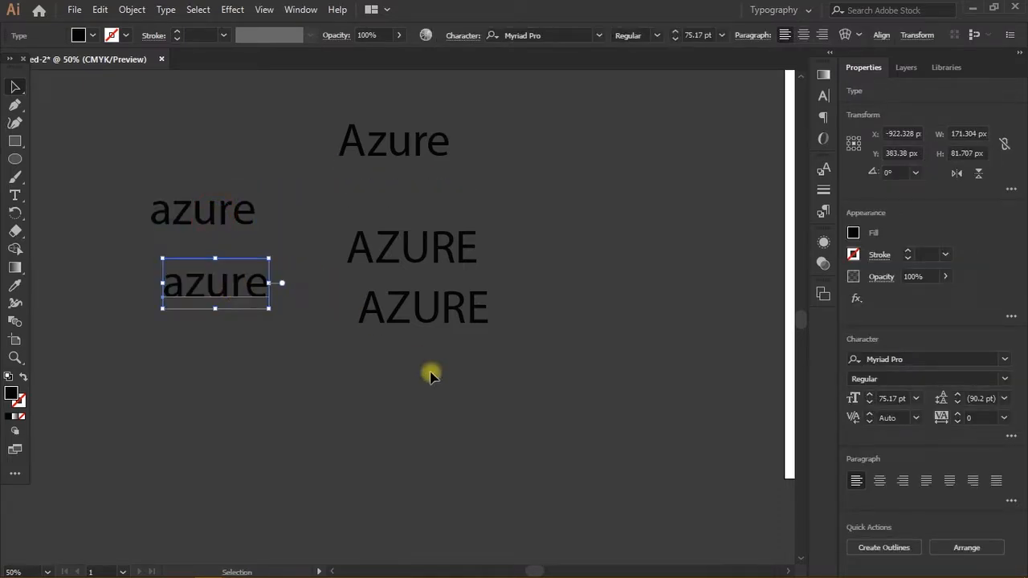
{"action": "left_click", "coordinate": [412, 427]}
{"action": "key", "text": "ctrl+minus"}
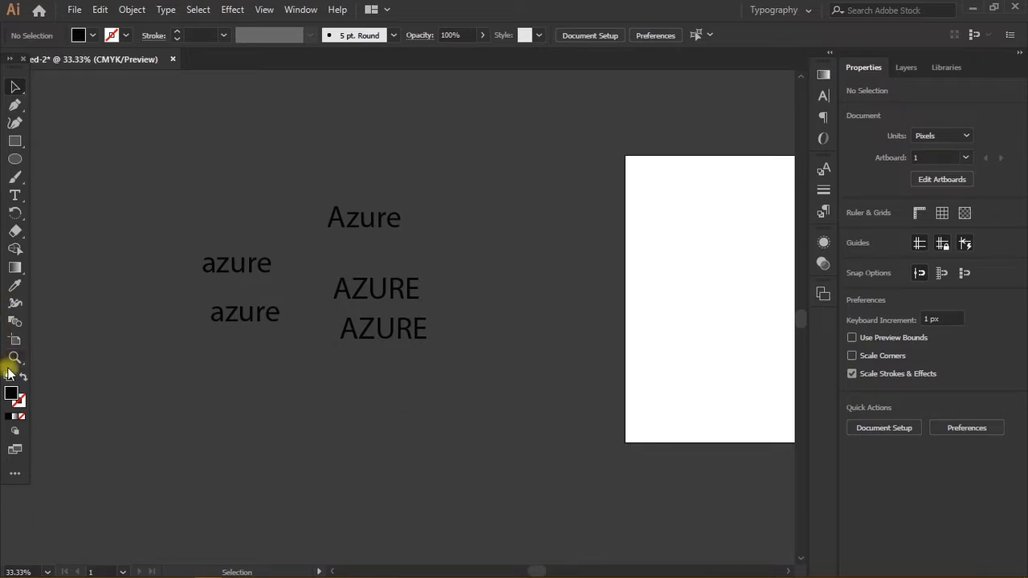
{"action": "left_click", "coordinate": [15, 141]}
{"action": "left_click_drag", "start_coordinate": [90, 131], "coordinate": [185, 226]}
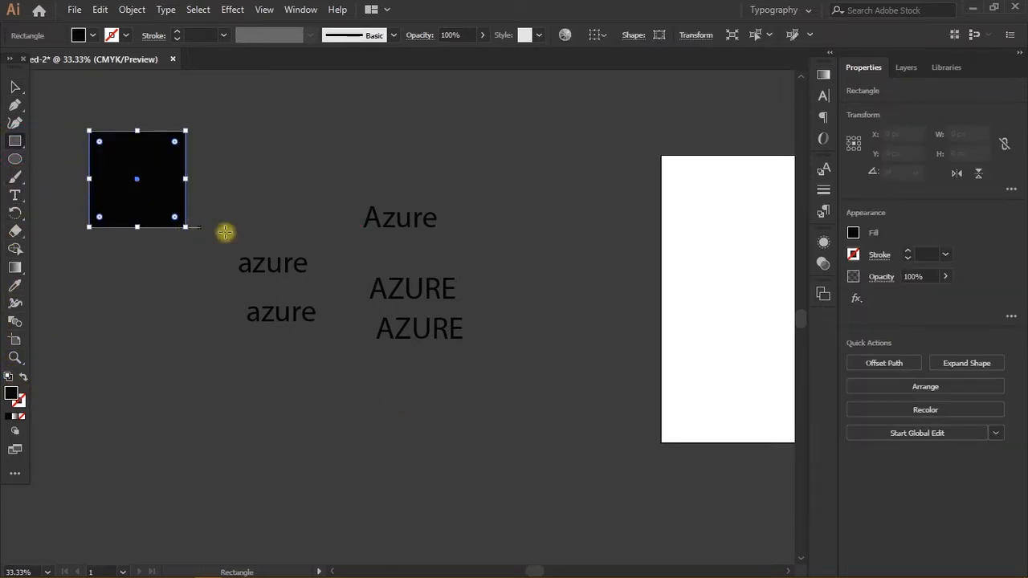
{"action": "key", "text": "Delete"}
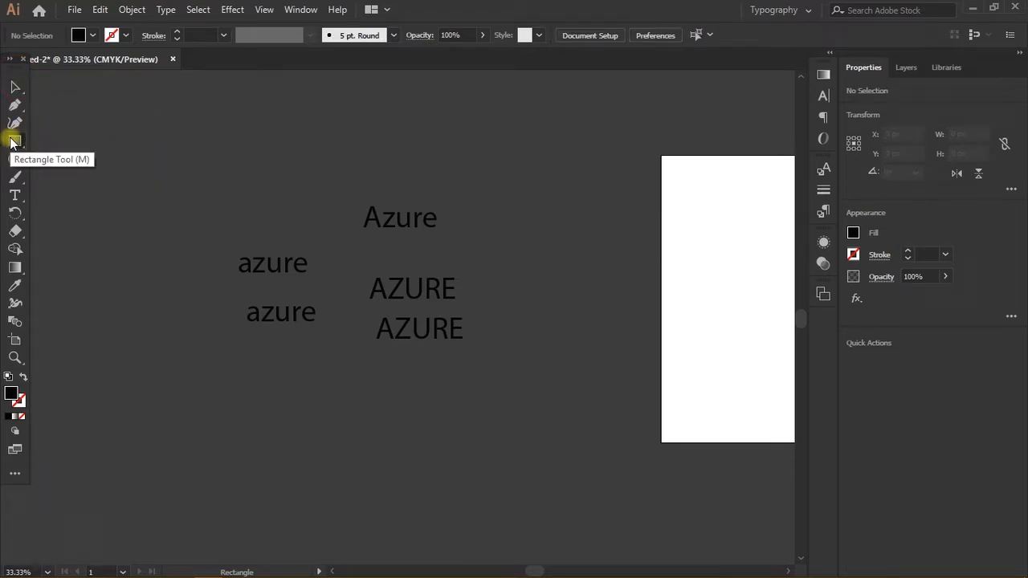
- Draw a black square about 234 px wide above and to the left of the text variations
{"action": "left_click_drag", "start_coordinate": [12, 143], "coordinate": [155, 201]}
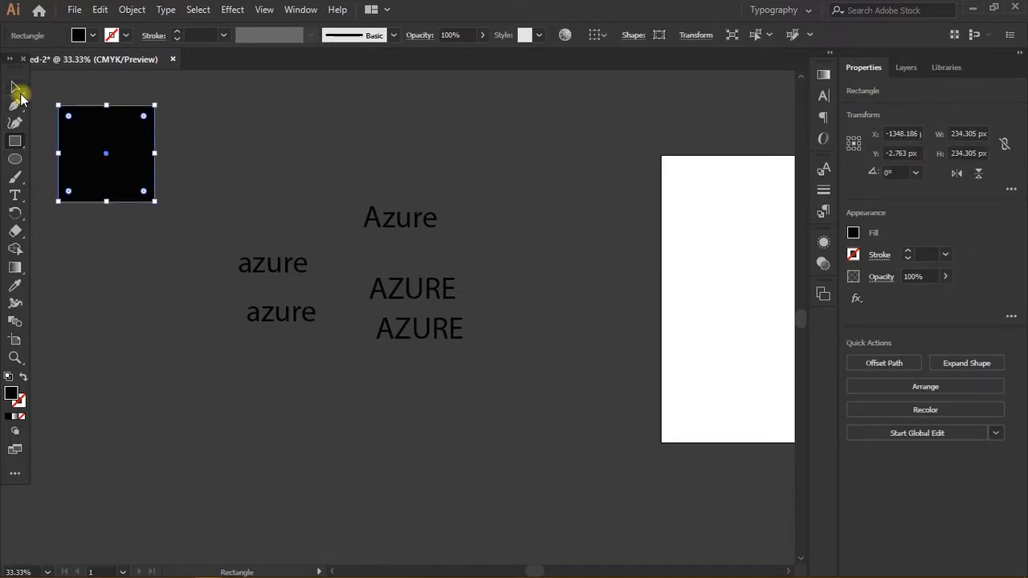
{"action": "left_click", "coordinate": [15, 86]}
{"action": "left_click", "coordinate": [246, 156]}
- Duplicate the black square three times straight down to form a vertical column of four swatches
{"action": "scroll", "coordinate": [246, 171], "scroll_direction": "left", "scroll_amount": 3}
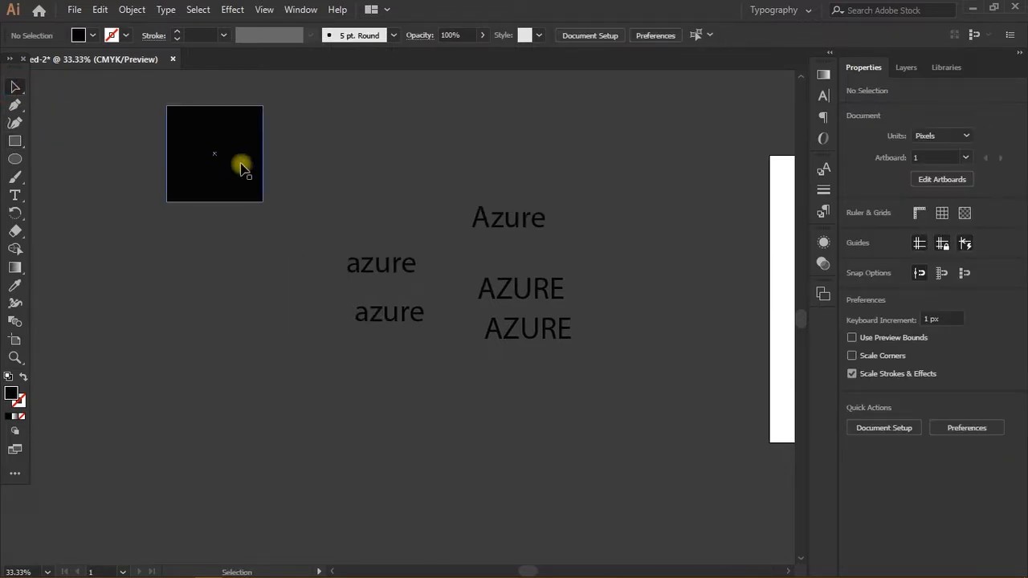
{"action": "left_click", "coordinate": [252, 196]}
{"action": "left_click_drag", "start_coordinate": [225, 131], "coordinate": [228, 239]}
{"action": "scroll", "coordinate": [228, 238], "scroll_direction": "down", "scroll_amount": 2}
{"action": "left_click_drag", "start_coordinate": [229, 201], "coordinate": [227, 346]}
{"action": "scroll", "coordinate": [232, 312], "scroll_direction": "down", "scroll_amount": 2}
{"action": "scroll", "coordinate": [268, 349], "scroll_direction": "up", "scroll_amount": 1}
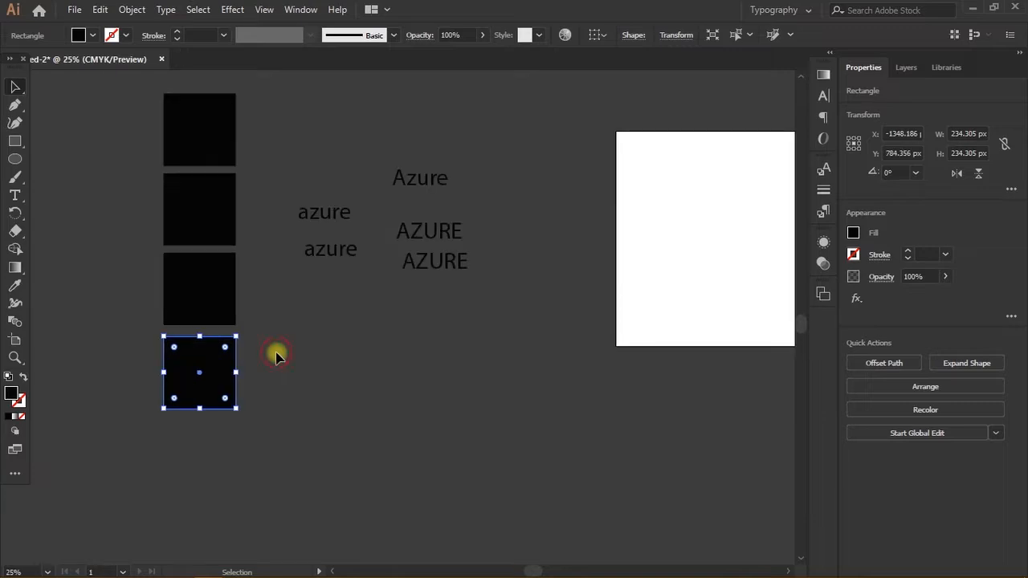
{"action": "left_click", "coordinate": [275, 354]}
- Fill the top square with purple, hex 7a24d3
{"action": "left_click", "coordinate": [202, 146]}
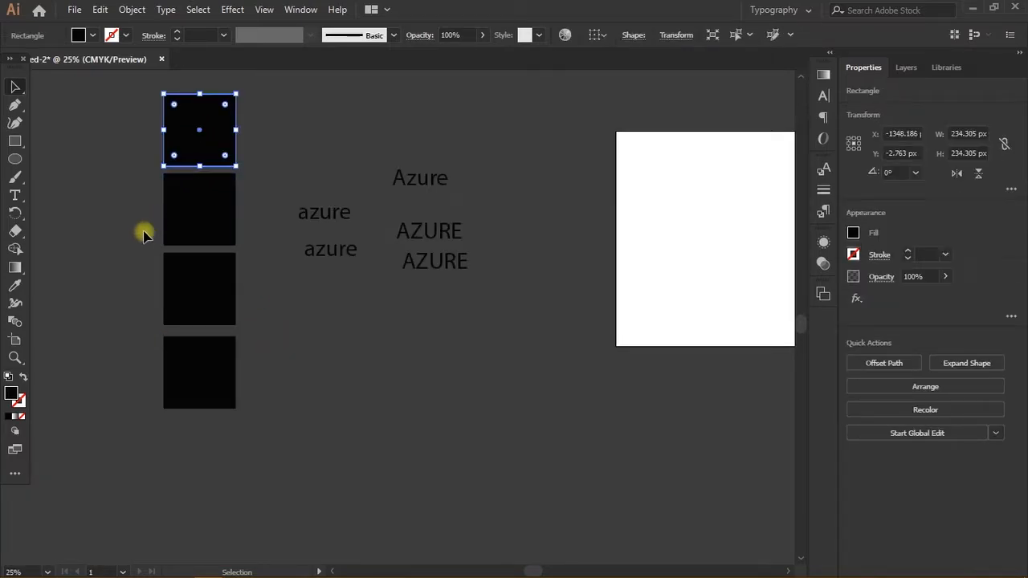
{"action": "double_click", "coordinate": [13, 393]}
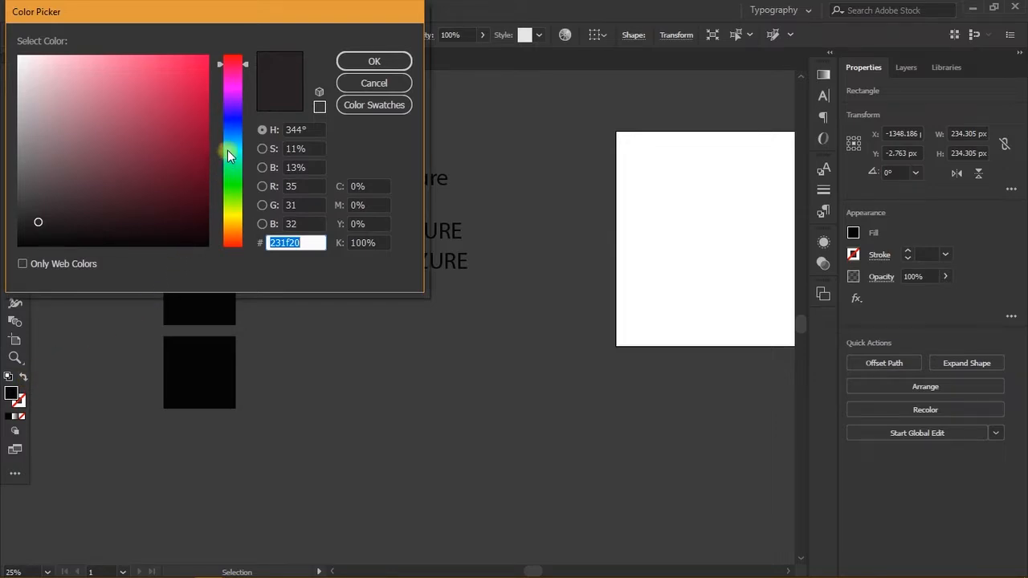
{"action": "left_click_drag", "start_coordinate": [228, 155], "coordinate": [222, 122]}
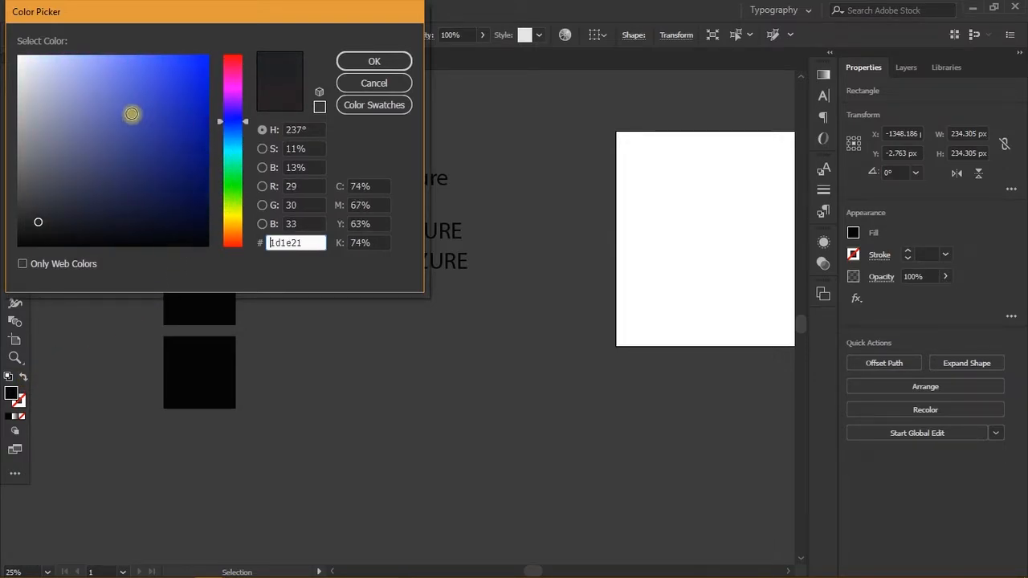
{"action": "left_click_drag", "start_coordinate": [132, 113], "coordinate": [176, 88]}
{"action": "left_click_drag", "start_coordinate": [229, 116], "coordinate": [229, 108]}
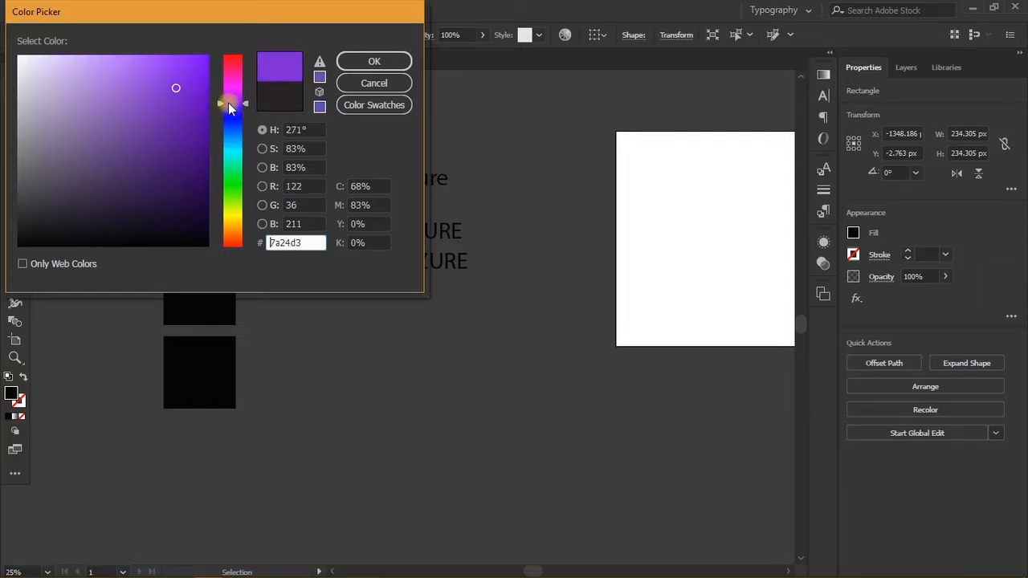
{"action": "left_click", "coordinate": [374, 61]}
{"action": "left_click", "coordinate": [349, 361]}
- Fill the second square of the column with red, hex fc001f
{"action": "scroll", "coordinate": [199, 168], "scroll_direction": "up", "scroll_amount": 1}
{"action": "left_click", "coordinate": [209, 197]}
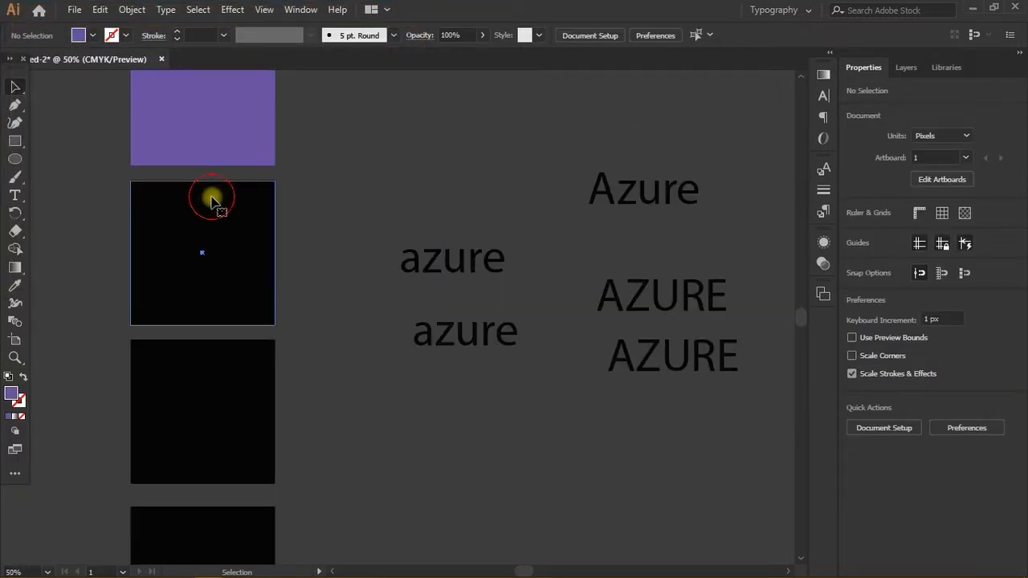
{"action": "double_click", "coordinate": [10, 393]}
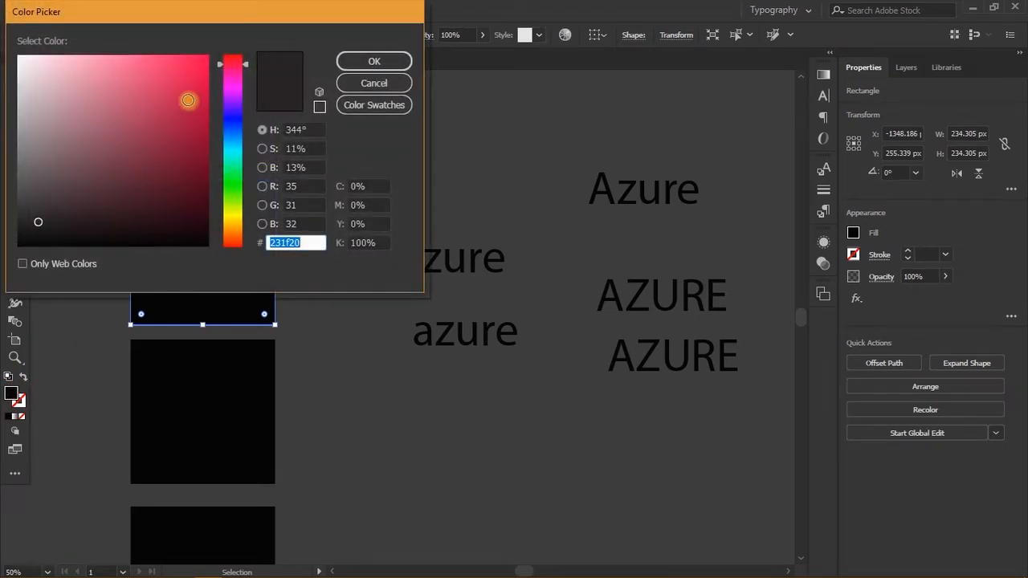
{"action": "left_click_drag", "start_coordinate": [192, 96], "coordinate": [233, 64]}
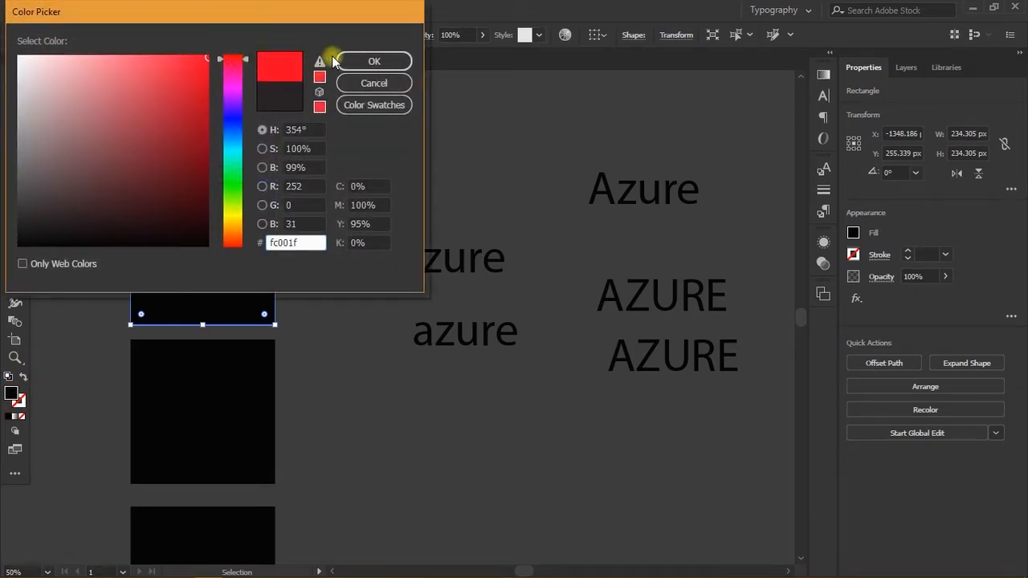
{"action": "left_click", "coordinate": [371, 62]}
{"action": "left_click", "coordinate": [306, 359]}
- Fill the third square of the column with blue, hex 0046b7
{"action": "scroll", "coordinate": [305, 353], "scroll_direction": "down", "scroll_amount": 1}
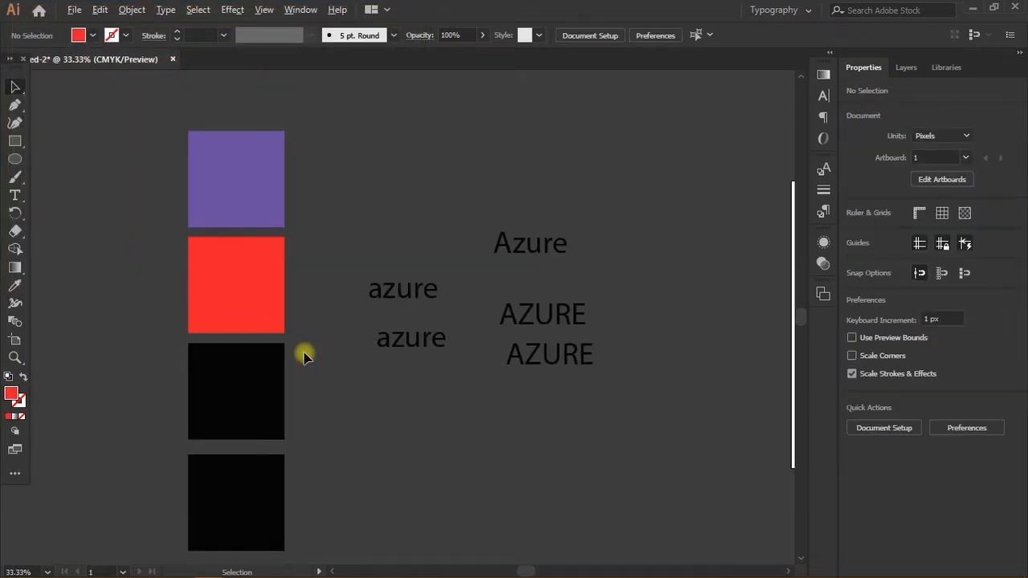
{"action": "left_click", "coordinate": [248, 344]}
{"action": "double_click", "coordinate": [10, 395]}
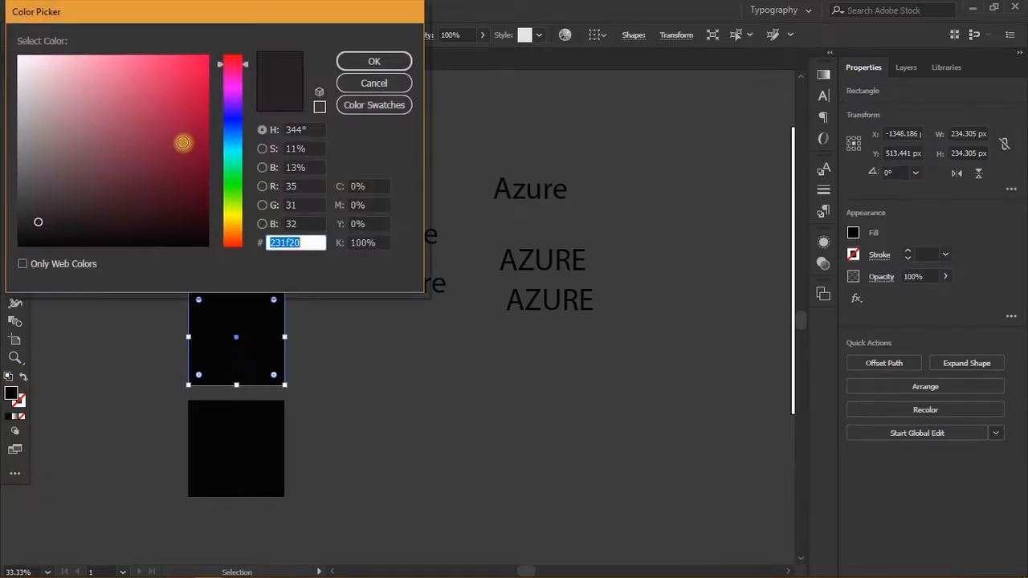
{"action": "mouse_move", "coordinate": [231, 143]}
{"action": "left_mouse_down"}
{"action": "mouse_move", "coordinate": [232, 87]}
{"action": "mouse_move", "coordinate": [243, 151]}
{"action": "mouse_move", "coordinate": [240, 131]}
{"action": "mouse_move", "coordinate": [198, 112]}
{"action": "mouse_move", "coordinate": [215, 107]}
{"action": "left_mouse_up"}
{"action": "left_click", "coordinate": [365, 63]}
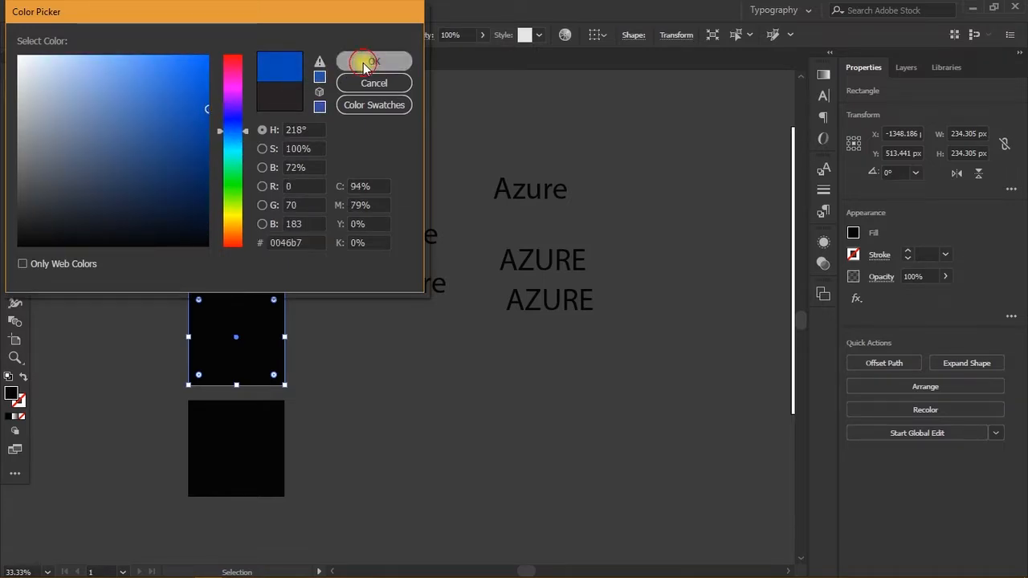
- Fill the bottom square of the swatch column with yellow, hex ffce00
{"action": "left_click", "coordinate": [351, 335]}
{"action": "scroll", "coordinate": [351, 335], "scroll_direction": "down", "scroll_amount": 1}
{"action": "left_click", "coordinate": [282, 408]}
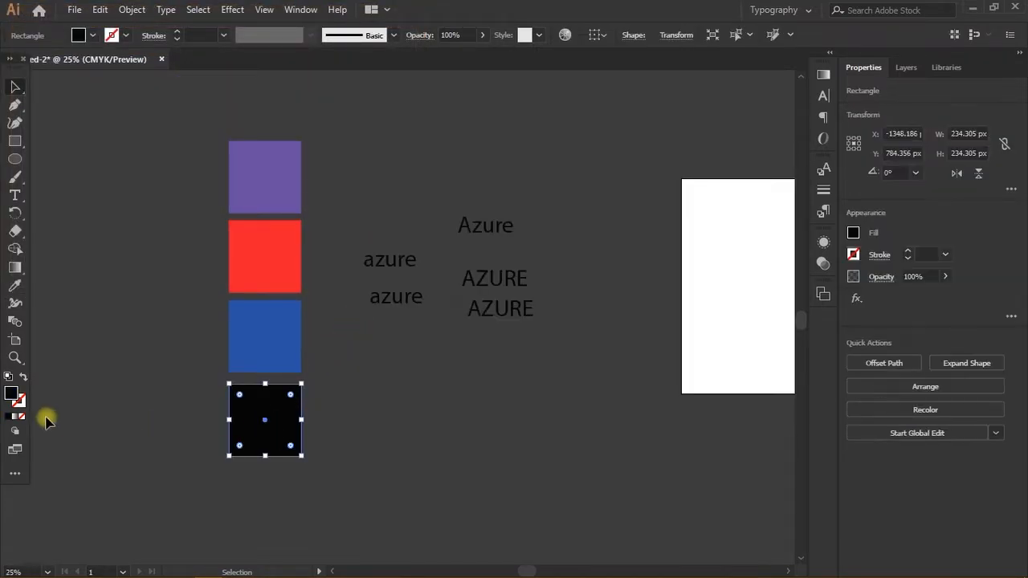
{"action": "double_click", "coordinate": [11, 395]}
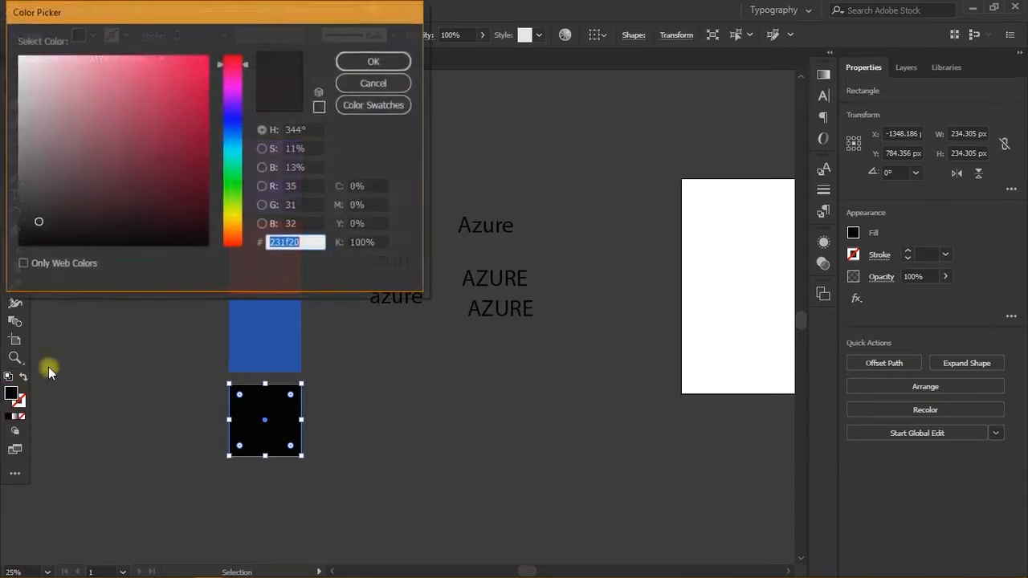
{"action": "left_click", "coordinate": [232, 222]}
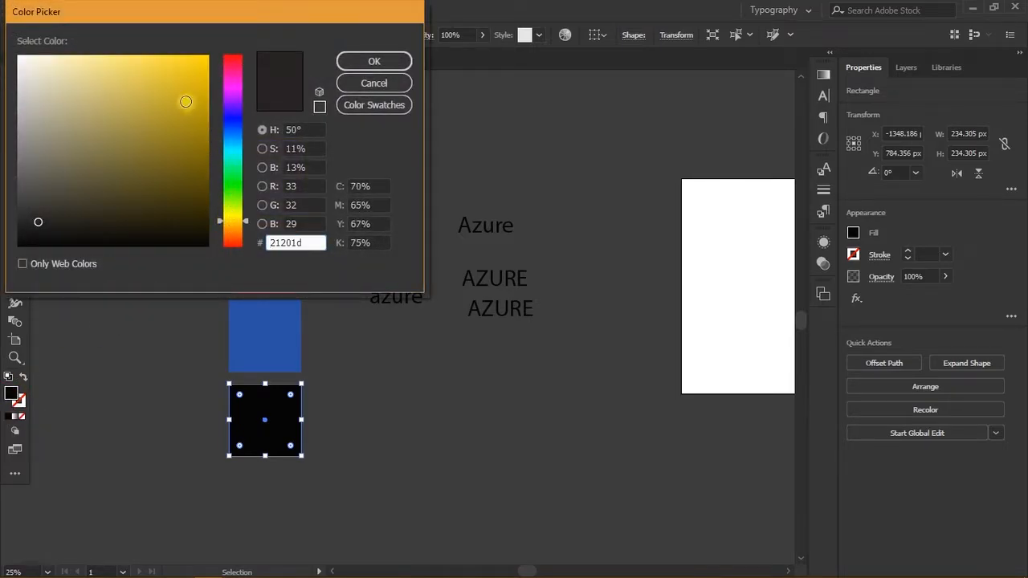
{"action": "left_click_drag", "start_coordinate": [186, 102], "coordinate": [224, 42]}
{"action": "left_click_drag", "start_coordinate": [236, 201], "coordinate": [235, 220]}
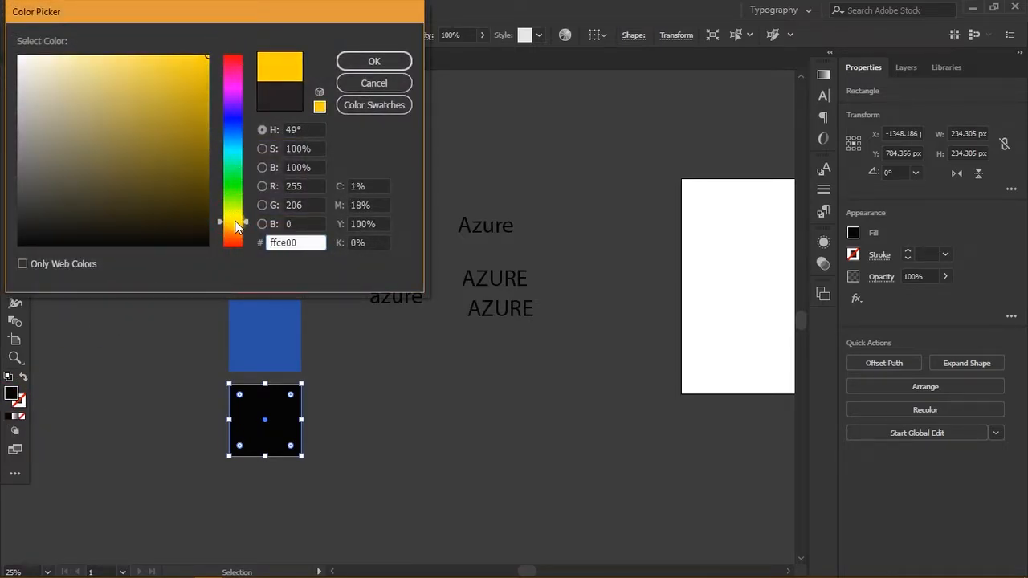
{"action": "left_click", "coordinate": [374, 61]}
{"action": "left_click", "coordinate": [401, 356]}
{"action": "key", "text": "ctrl+minus"}
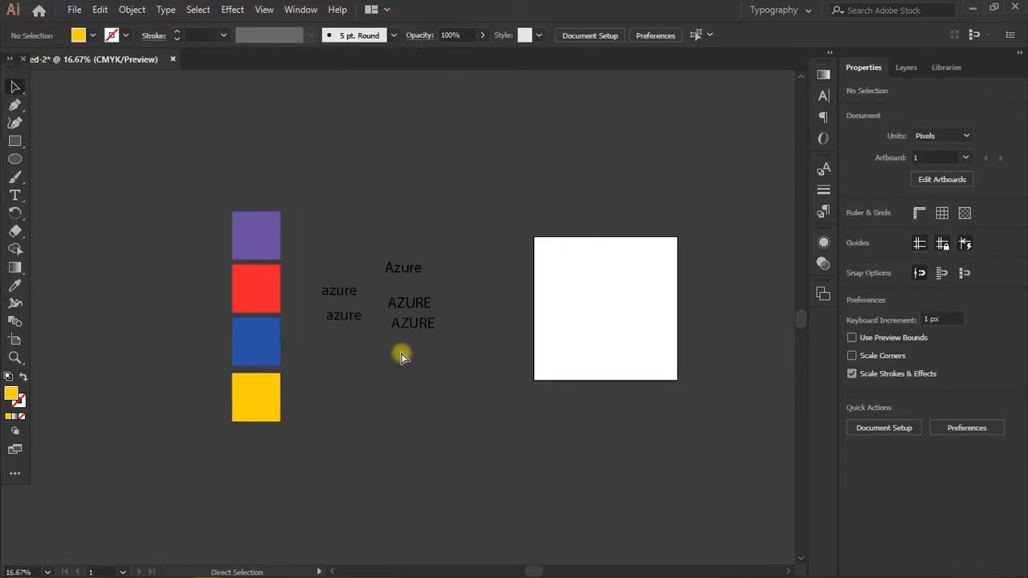
- Move all five letter-case variations of the name up above the swatch column
{"action": "scroll", "coordinate": [267, 208], "scroll_direction": "up", "scroll_amount": 1}
{"action": "scroll", "coordinate": [458, 373], "scroll_direction": "down", "scroll_amount": 1}
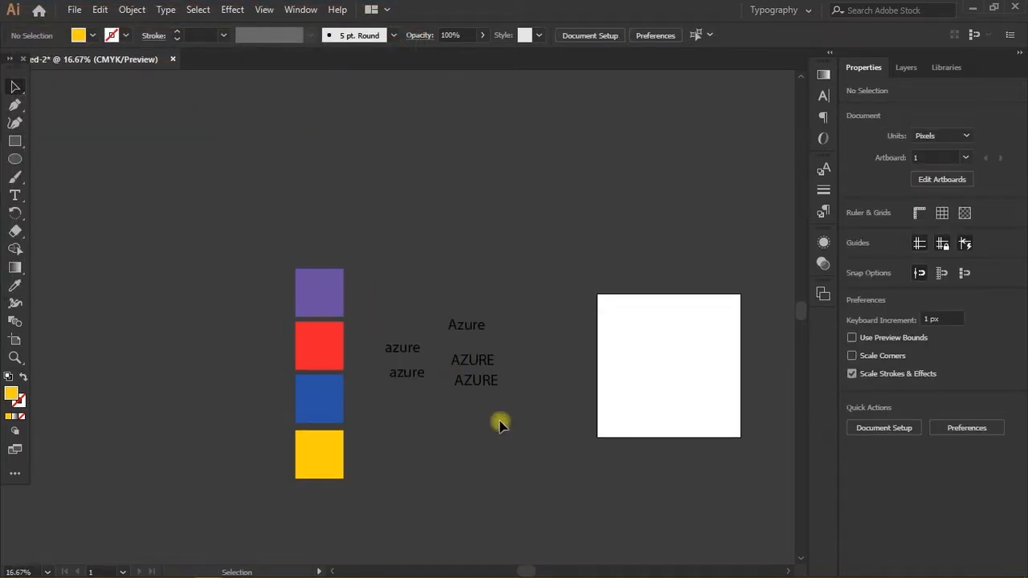
{"action": "left_click_drag", "start_coordinate": [428, 335], "coordinate": [400, 306]}
{"action": "left_click_drag", "start_coordinate": [474, 379], "coordinate": [439, 203]}
{"action": "left_click", "coordinate": [506, 250]}
{"action": "scroll", "coordinate": [332, 230], "scroll_direction": "up", "scroll_amount": 1}
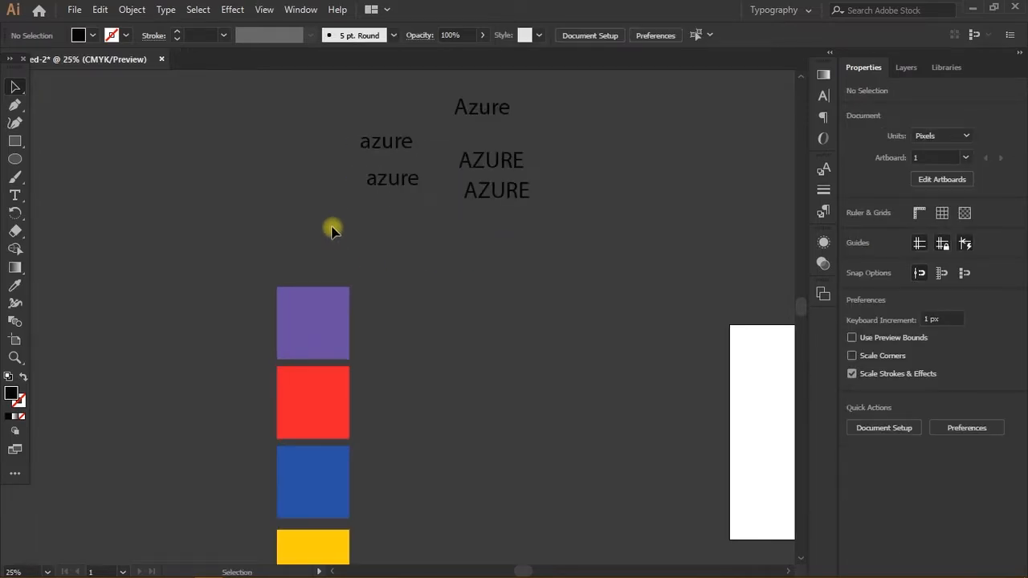
- Place a copy of the lower lowercase "azure" beside the purple swatch and enlarge it to about 217 pt
{"action": "left_click", "coordinate": [392, 173]}
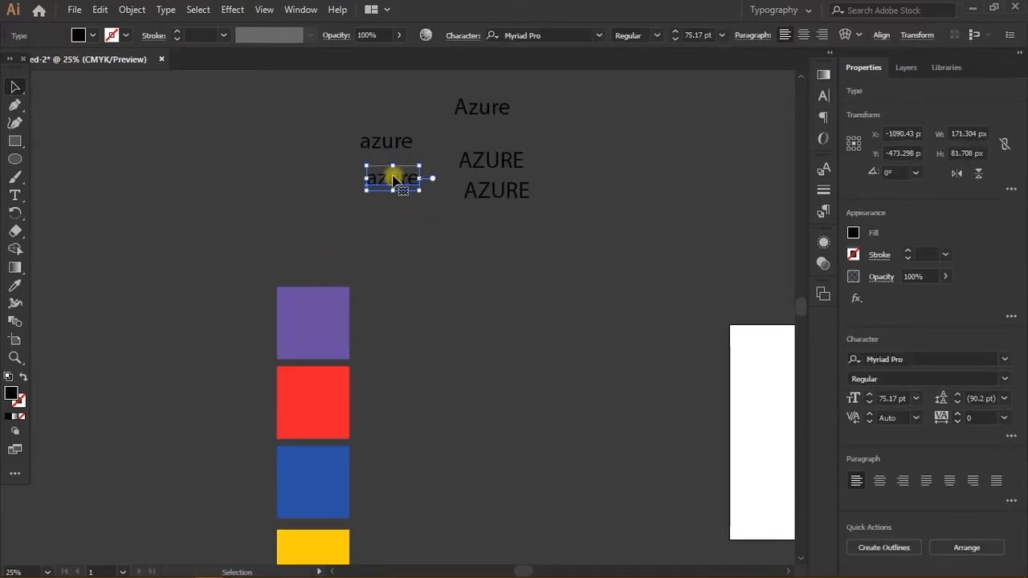
{"action": "left_click_drag", "start_coordinate": [396, 180], "coordinate": [650, 362]}
{"action": "key", "text": "ctrl+z"}
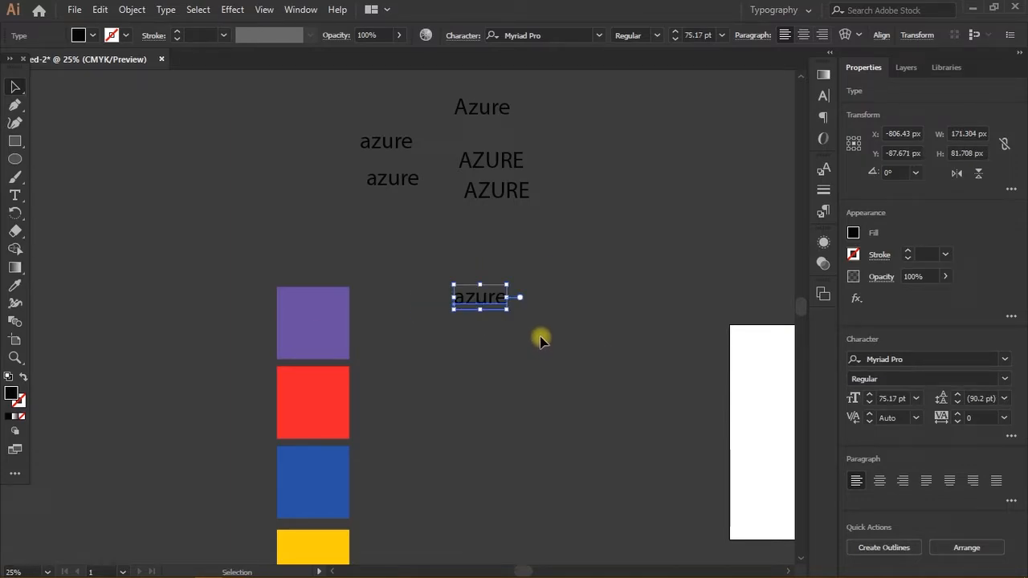
{"action": "left_click_drag", "start_coordinate": [509, 311], "coordinate": [571, 333]}
{"action": "left_click", "coordinate": [549, 359]}
{"action": "key", "text": "ctrl+plus"}
{"action": "left_click", "coordinate": [490, 282]}
{"action": "scroll", "coordinate": [569, 353], "scroll_direction": "right", "scroll_amount": 1}
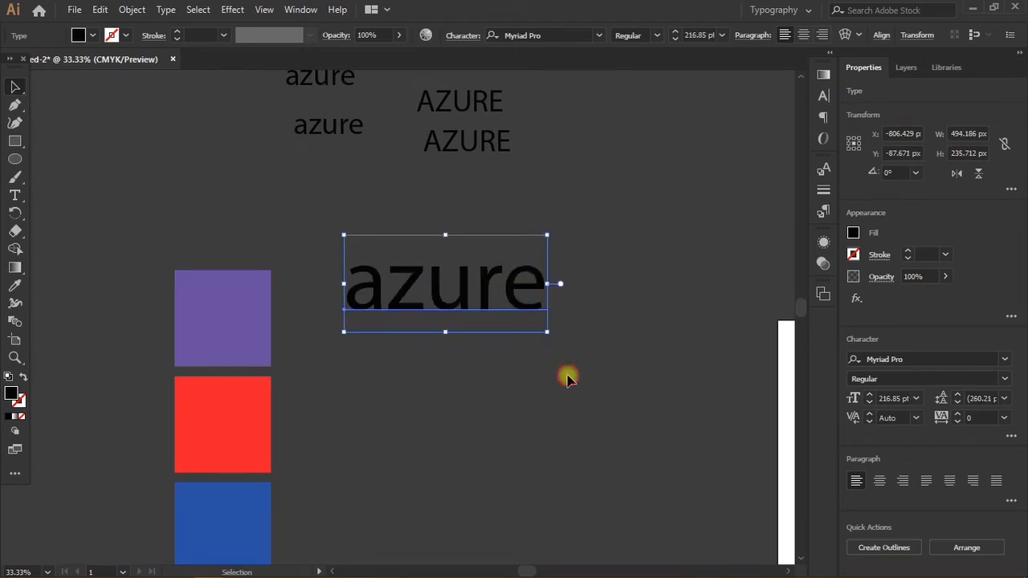
{"action": "left_click", "coordinate": [562, 376]}
- Examine the letterforms of the enlarged "azure" text up close and at overview size
{"action": "scroll", "coordinate": [544, 372], "scroll_direction": "down", "scroll_amount": 3}
{"action": "scroll", "coordinate": [459, 338], "scroll_direction": "up", "scroll_amount": 1}
{"action": "left_click", "coordinate": [450, 325]}
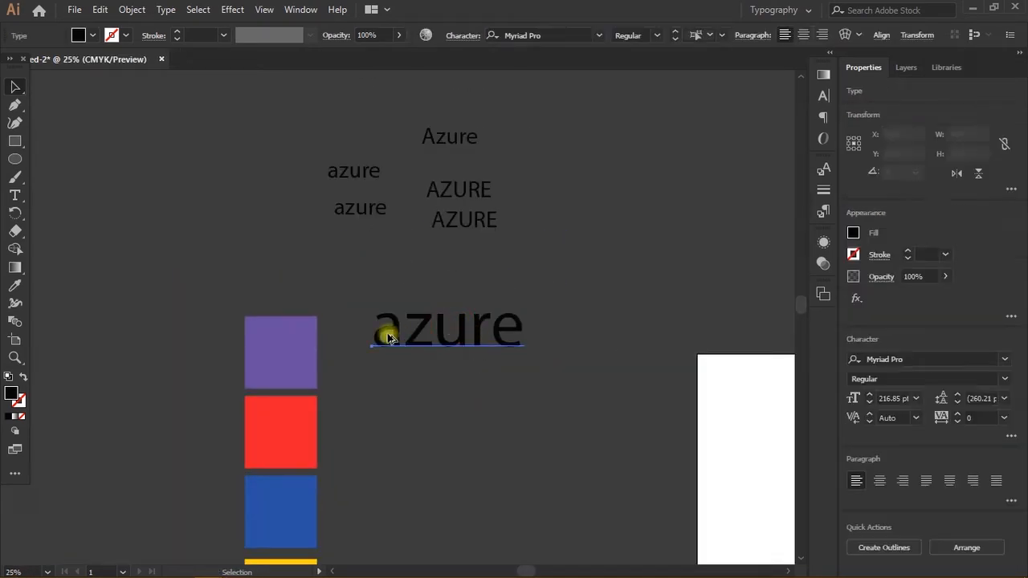
{"action": "left_click", "coordinate": [516, 420]}
{"action": "scroll", "coordinate": [498, 336], "scroll_direction": "up", "scroll_amount": 3}
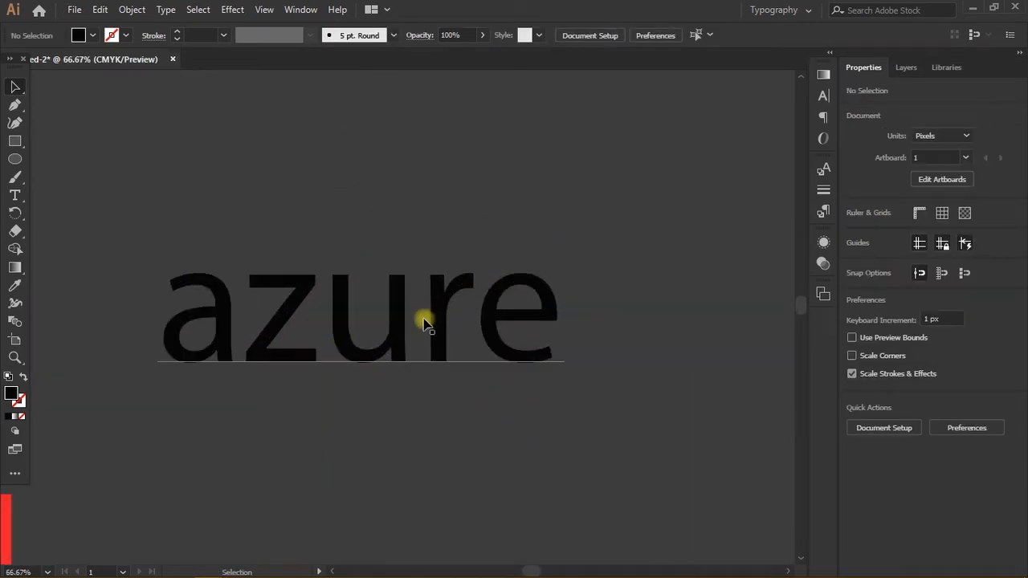
{"action": "scroll", "coordinate": [436, 343], "scroll_direction": "up", "scroll_amount": 8}
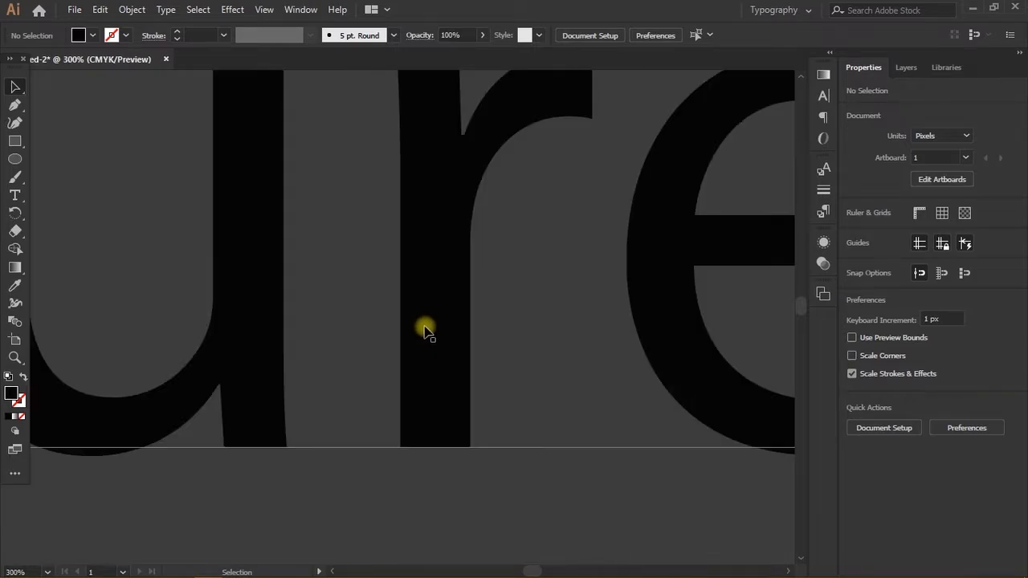
{"action": "scroll", "coordinate": [432, 337], "scroll_direction": "down", "scroll_amount": 10}
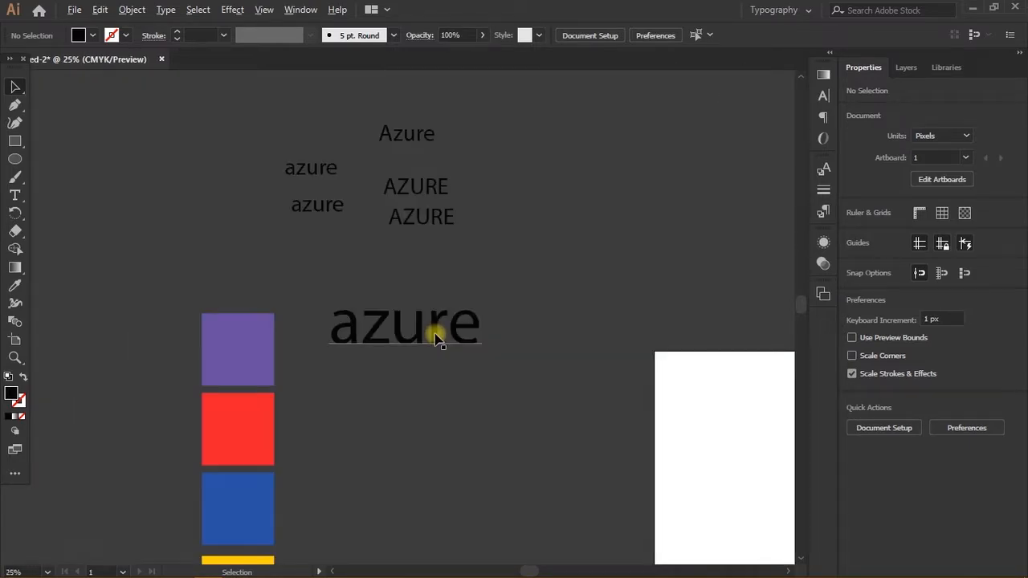
{"action": "scroll", "coordinate": [420, 332], "scroll_direction": "up", "scroll_amount": 2}
{"action": "left_click", "coordinate": [456, 353]}
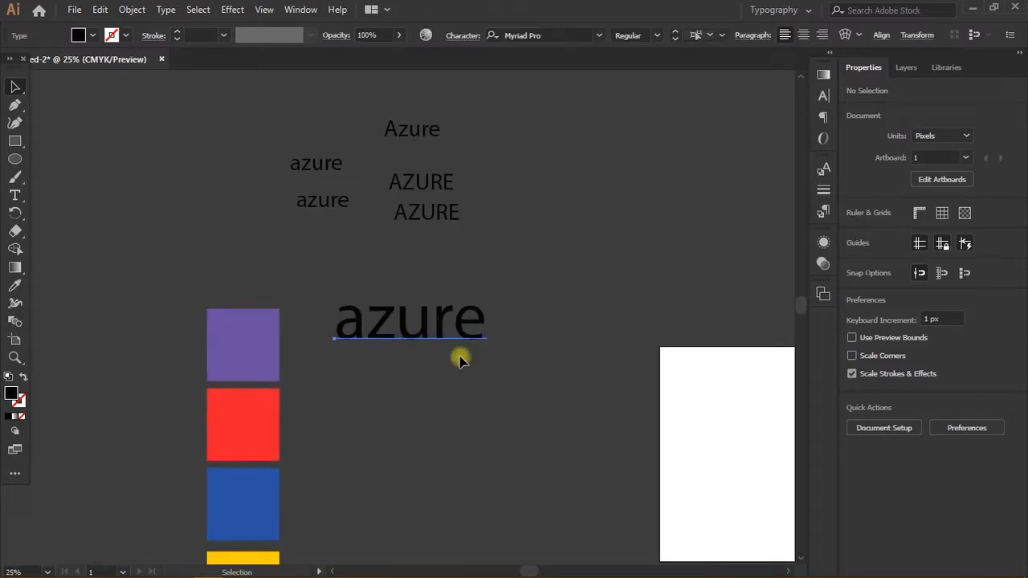
{"action": "scroll", "coordinate": [453, 351], "scroll_direction": "up", "scroll_amount": 3}
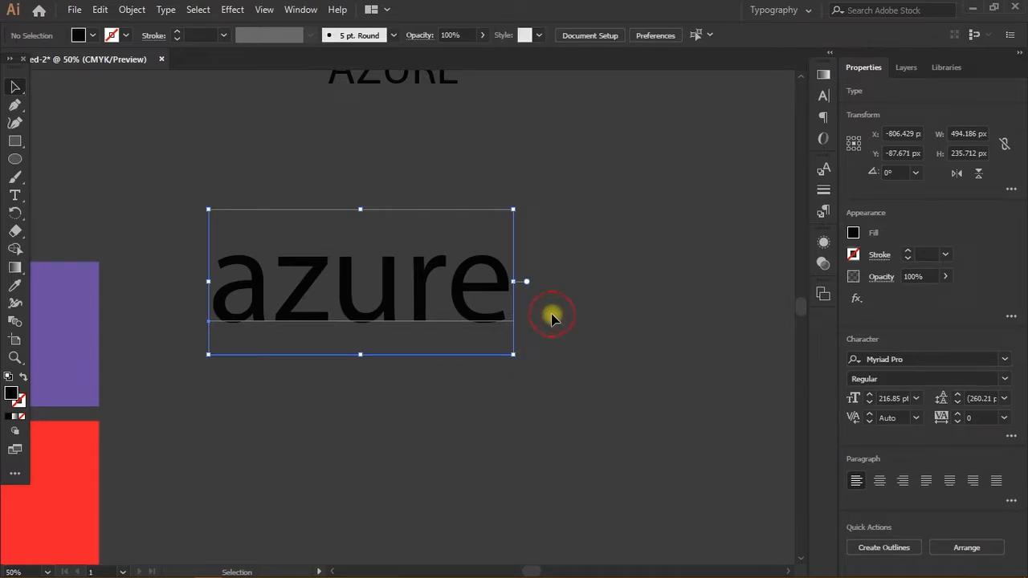
{"action": "scroll", "coordinate": [551, 313], "scroll_direction": "down", "scroll_amount": 2}
{"action": "scroll", "coordinate": [465, 302], "scroll_direction": "down", "scroll_amount": 2}
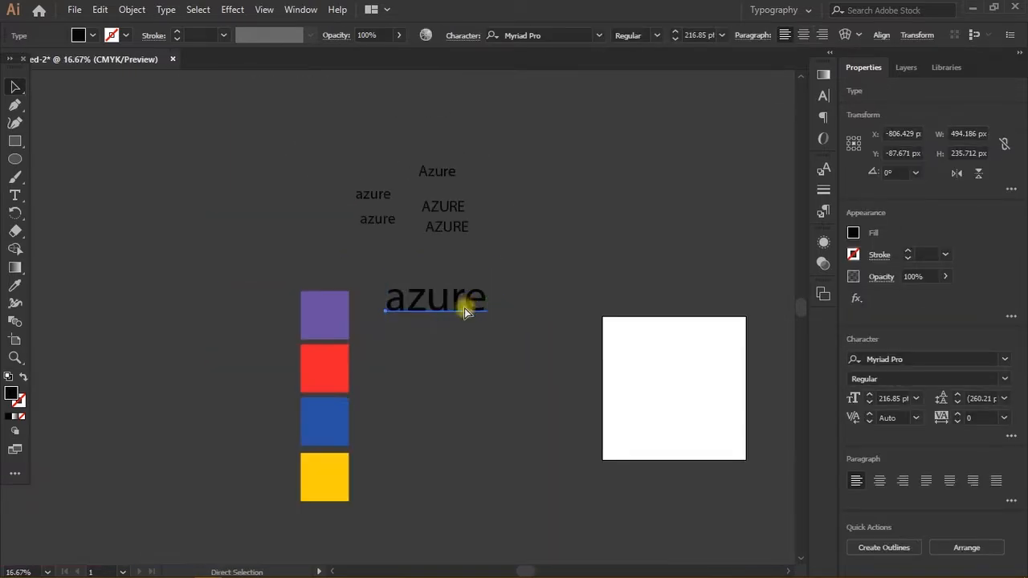
{"action": "scroll", "coordinate": [437, 314], "scroll_direction": "up", "scroll_amount": 2}
{"action": "scroll", "coordinate": [465, 321], "scroll_direction": "right", "scroll_amount": 1}
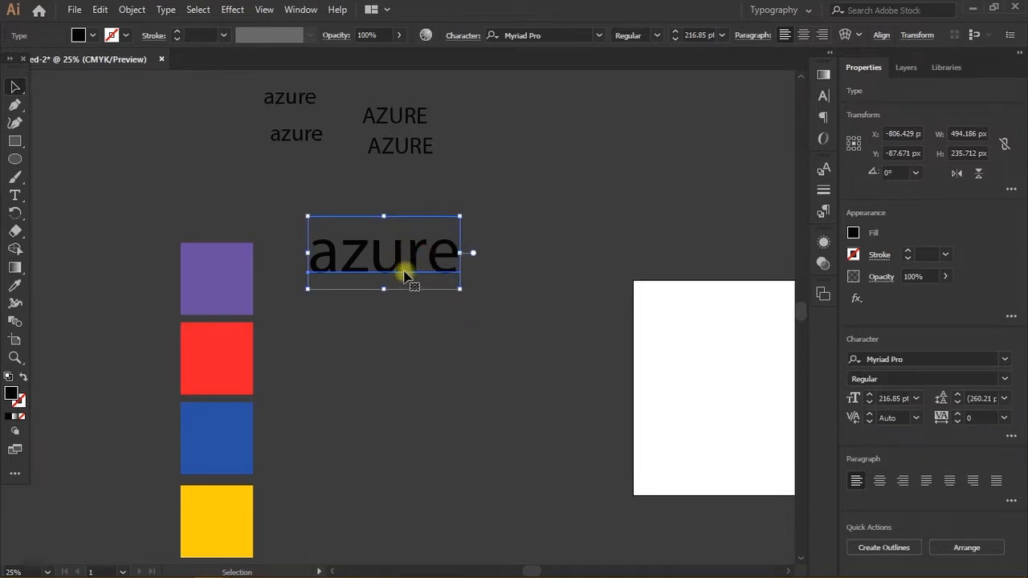
{"action": "left_click", "coordinate": [523, 196]}
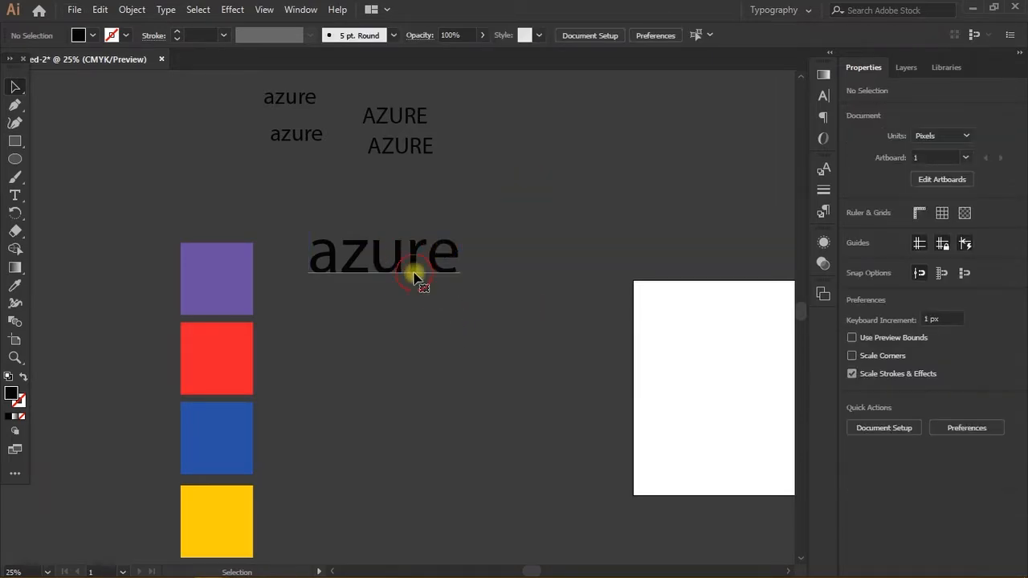
- Change the font of the enlarged "azure" text to Arista Pro Trial Bold
{"action": "left_click", "coordinate": [414, 277]}
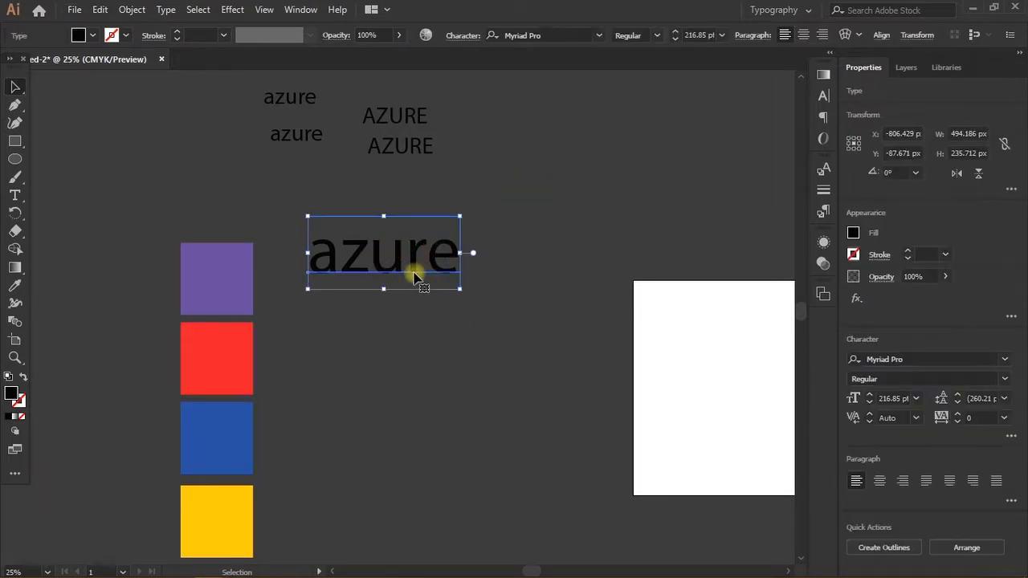
{"action": "left_click", "coordinate": [1005, 358]}
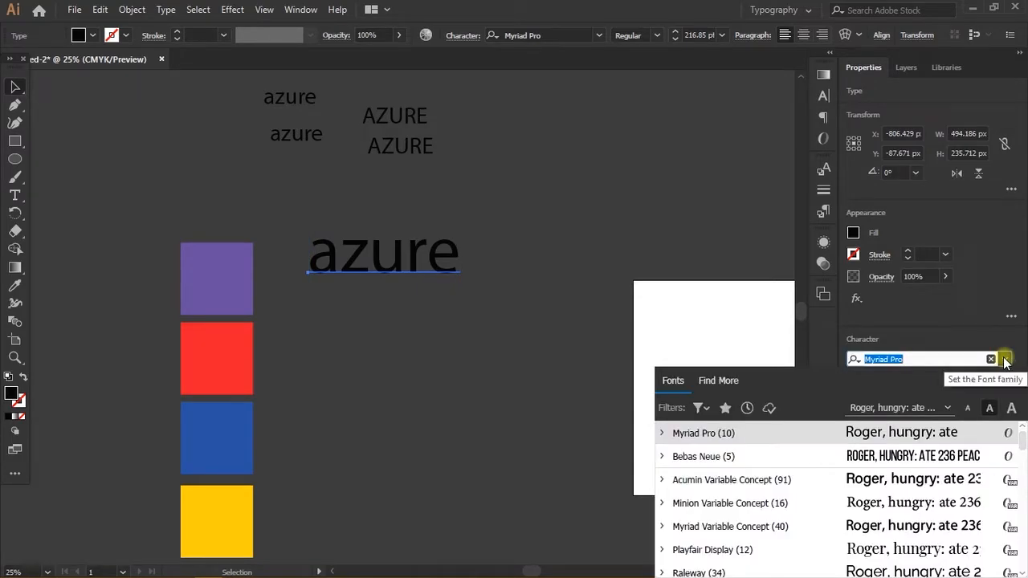
{"action": "type", "text": "ARIS"}
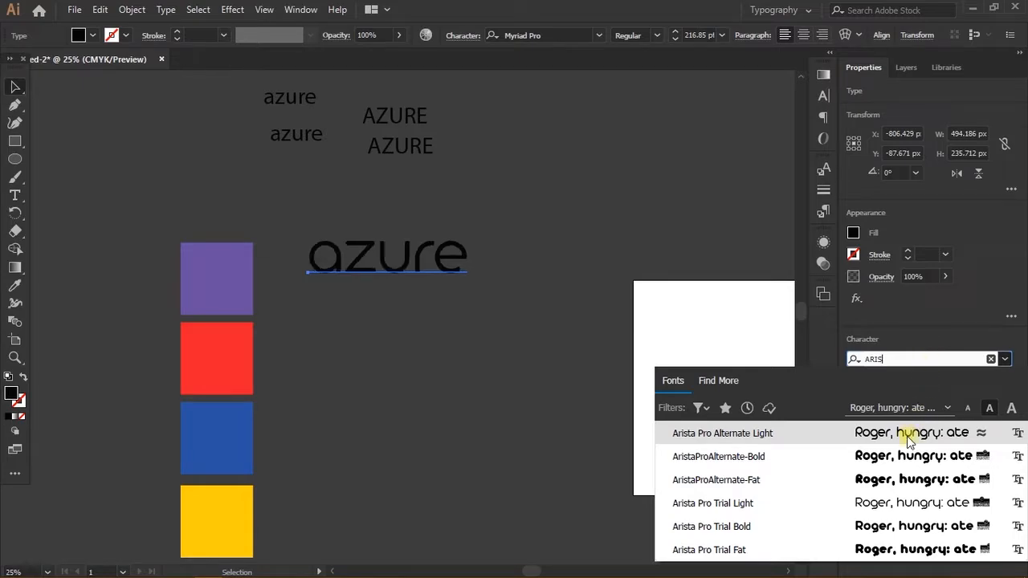
{"action": "left_click", "coordinate": [866, 526]}
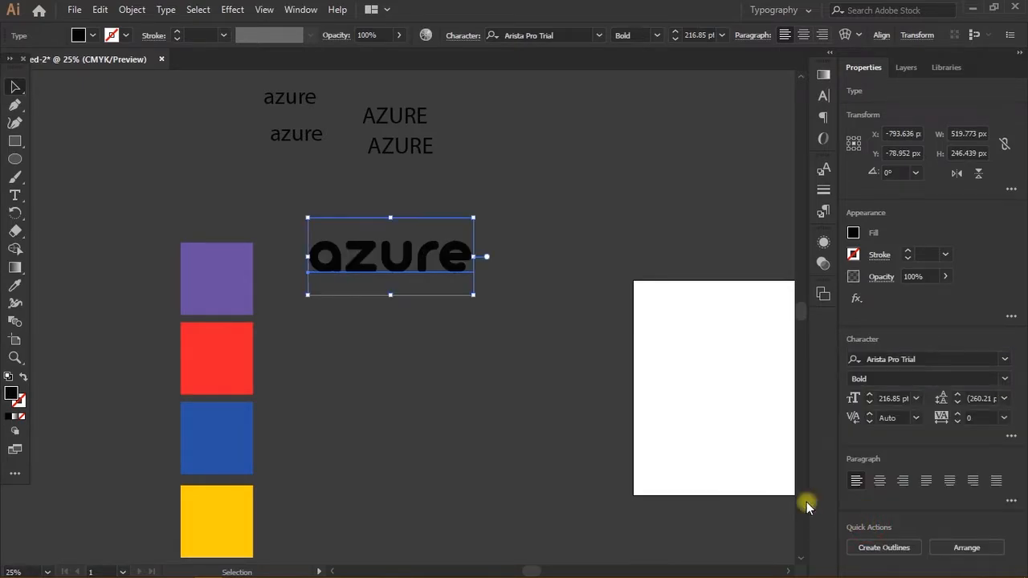
{"action": "left_click", "coordinate": [454, 394]}
- Place a copy of the Arista Pro "azure" text above and to the right of the original
{"action": "left_click", "coordinate": [433, 257]}
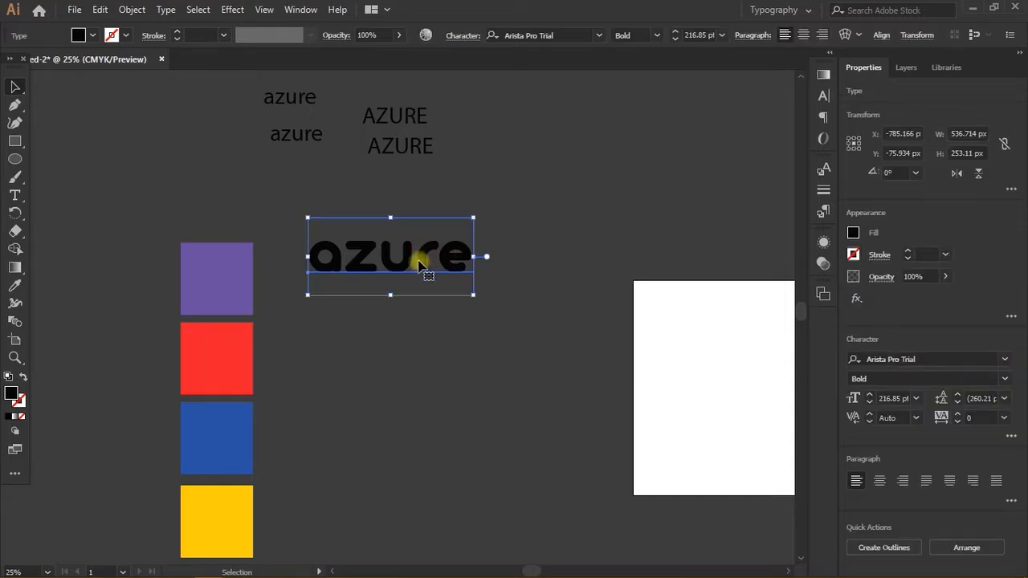
{"action": "scroll", "coordinate": [417, 272], "scroll_direction": "up", "scroll_amount": 3}
{"action": "scroll", "coordinate": [417, 271], "scroll_direction": "down", "scroll_amount": 3}
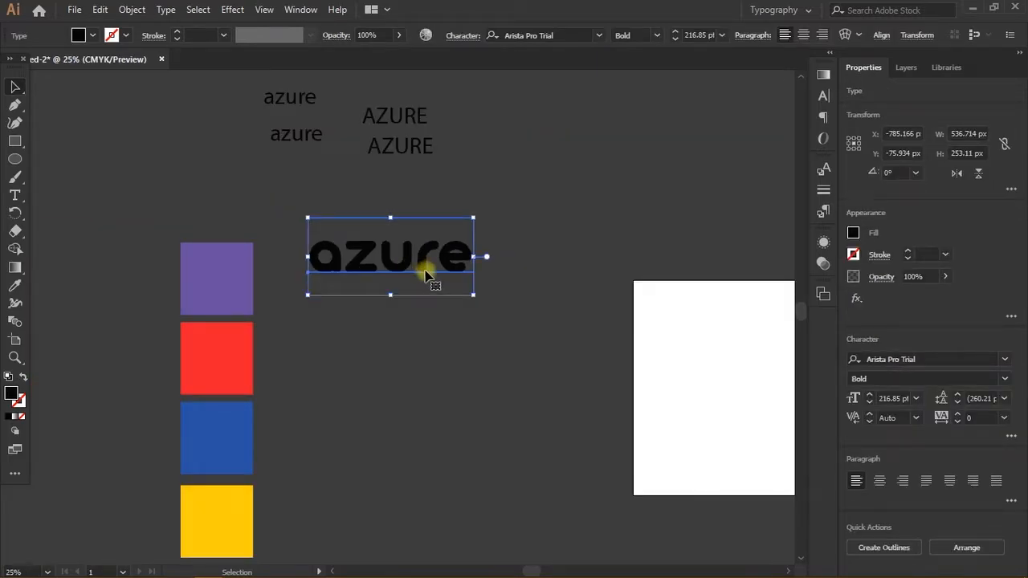
{"action": "scroll", "coordinate": [518, 236], "scroll_direction": "right", "scroll_amount": 2}
{"action": "left_click", "coordinate": [519, 236]}
{"action": "scroll", "coordinate": [397, 233], "scroll_direction": "down", "scroll_amount": 1}
{"action": "left_click", "coordinate": [398, 229]}
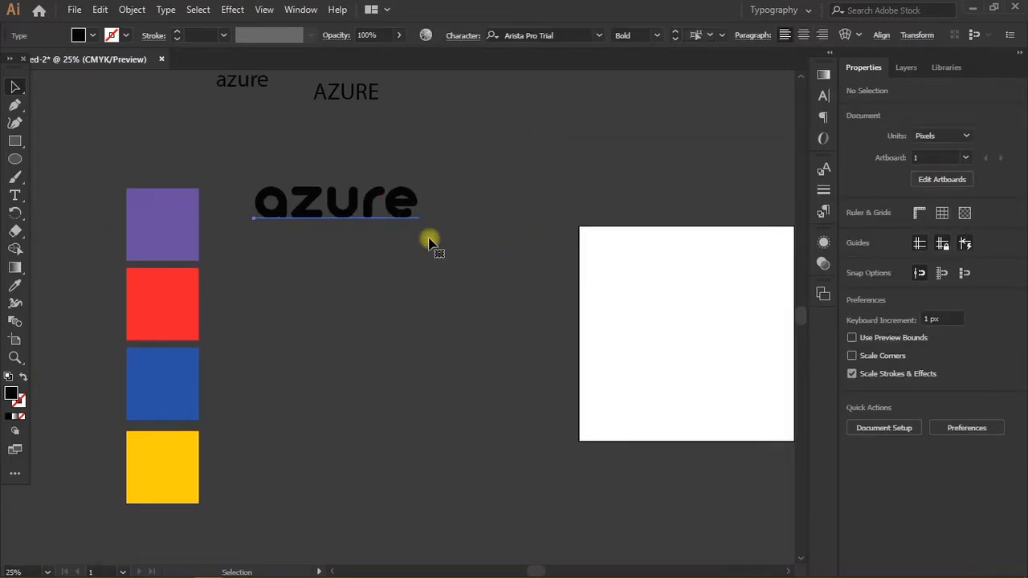
{"action": "scroll", "coordinate": [356, 213], "scroll_direction": "up", "scroll_amount": 1}
{"action": "scroll", "coordinate": [362, 201], "scroll_direction": "down", "scroll_amount": 2}
{"action": "left_click_drag", "start_coordinate": [371, 214], "coordinate": [452, 145]}
{"action": "scroll", "coordinate": [406, 197], "scroll_direction": "up", "scroll_amount": 1}
- Convert the lower Arista Pro "azure" text beside the swatches to outlines
{"action": "left_click", "coordinate": [369, 227]}
{"action": "scroll", "coordinate": [366, 229], "scroll_direction": "up", "scroll_amount": 2}
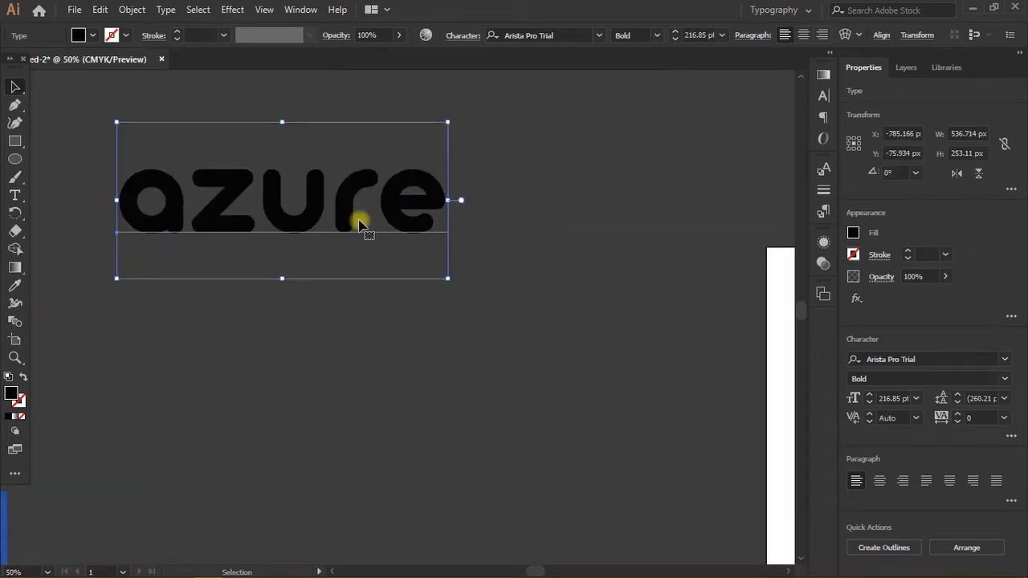
{"action": "scroll", "coordinate": [360, 223], "scroll_direction": "down", "scroll_amount": 1}
{"action": "right_click", "coordinate": [382, 211]}
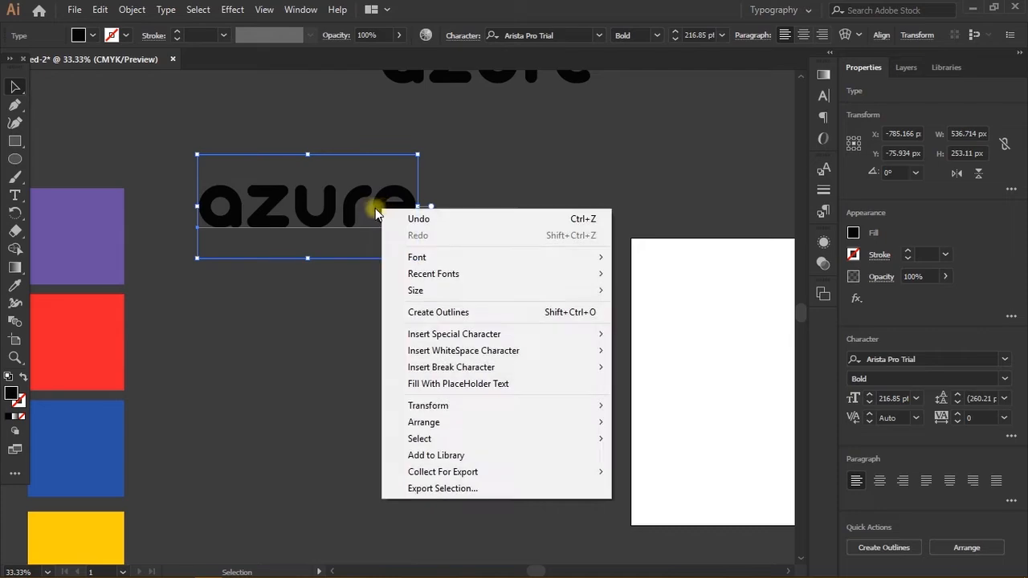
{"action": "left_click", "coordinate": [433, 312]}
{"action": "left_click", "coordinate": [414, 271]}
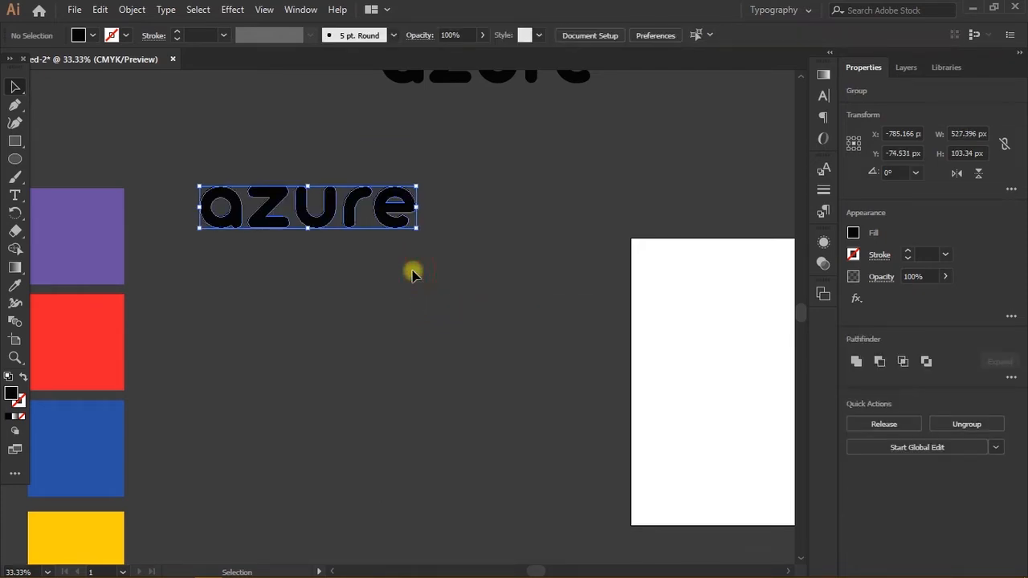
- Fill the outlined "azure" wordmark with the blue sampled from the third swatch
{"action": "scroll", "coordinate": [414, 265], "scroll_direction": "left", "scroll_amount": 4}
{"action": "left_click", "coordinate": [401, 224]}
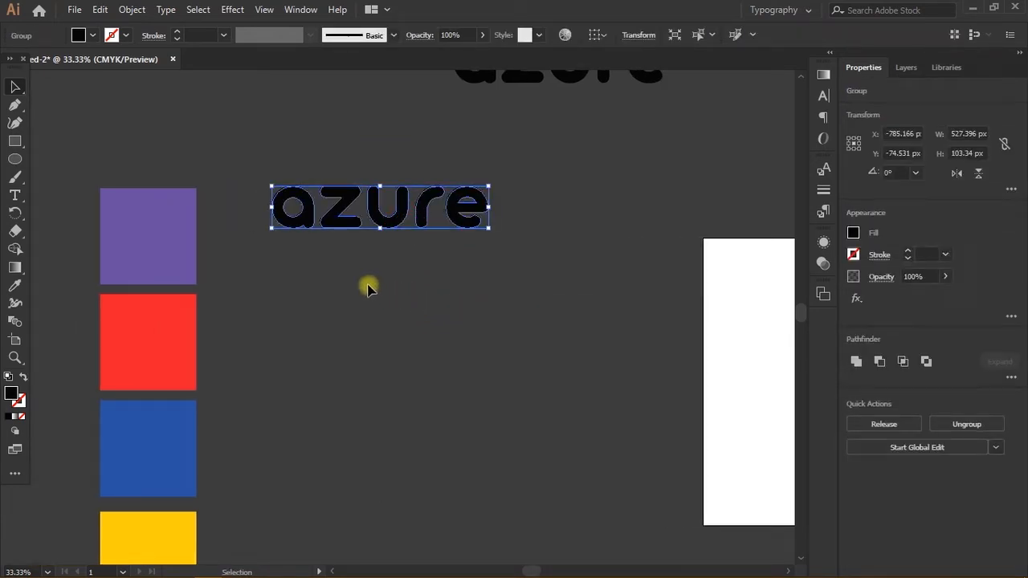
{"action": "key", "text": "i"}
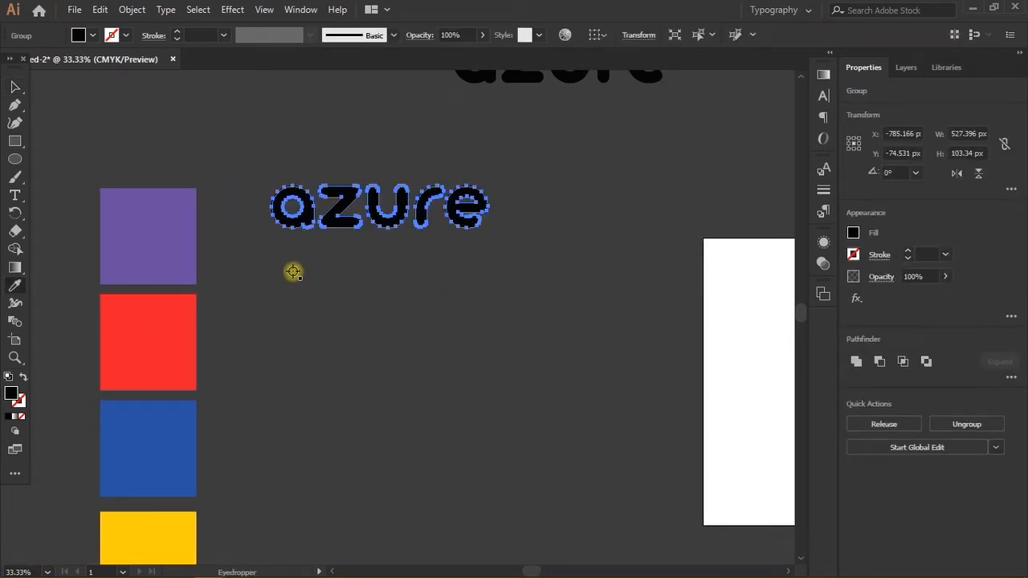
{"action": "left_click", "coordinate": [178, 423]}
{"action": "key", "text": "a"}
{"action": "left_click", "coordinate": [485, 279]}
- Recolor only the letter "u" of the wordmark with the yellow sampled from the bottom swatch
{"action": "scroll", "coordinate": [392, 221], "scroll_direction": "up", "scroll_amount": 1}
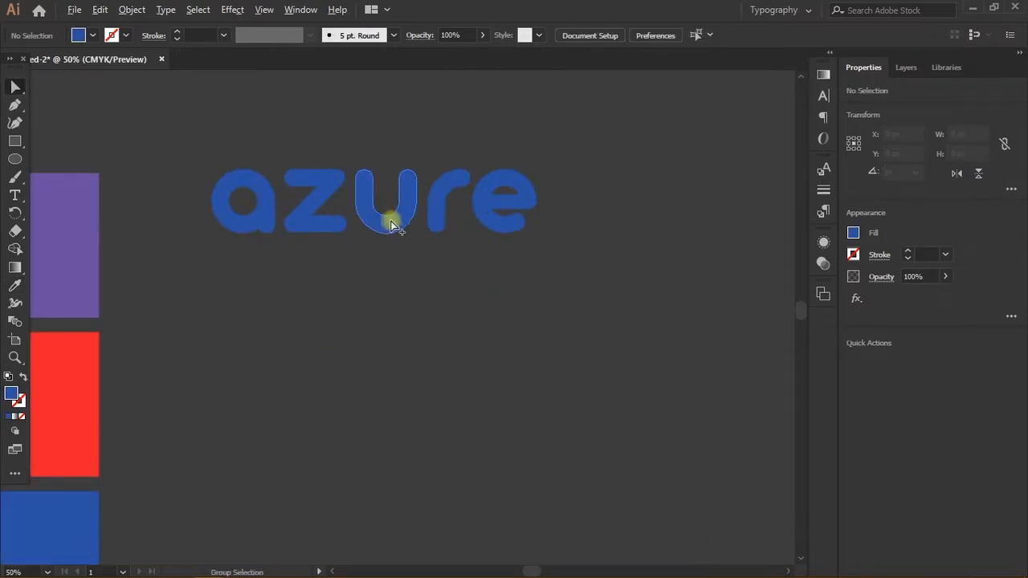
{"action": "left_click", "coordinate": [388, 232]}
{"action": "scroll", "coordinate": [388, 231], "scroll_direction": "down", "scroll_amount": 1}
{"action": "key", "text": "i"}
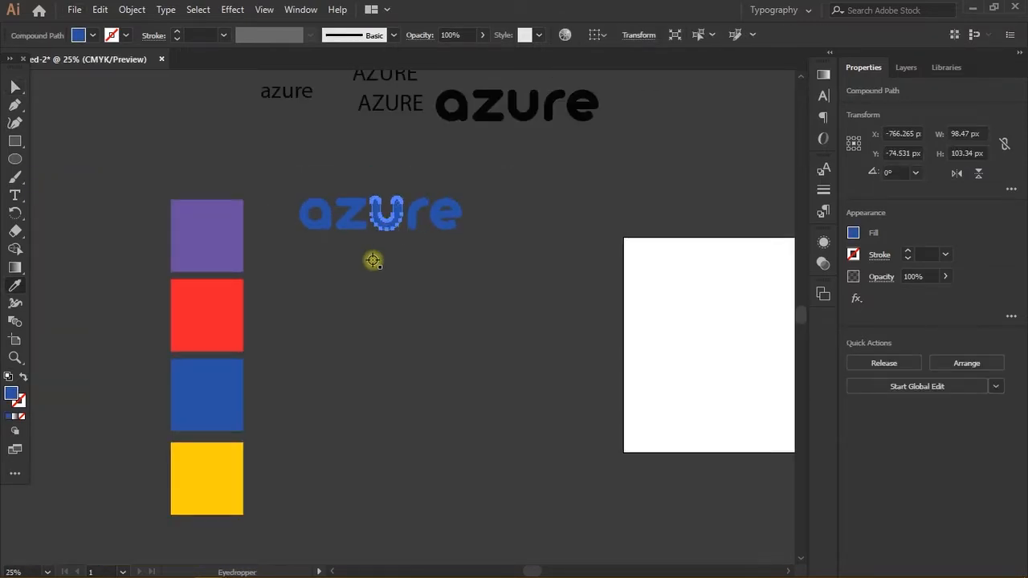
{"action": "left_click", "coordinate": [232, 456]}
{"action": "key", "text": "v"}
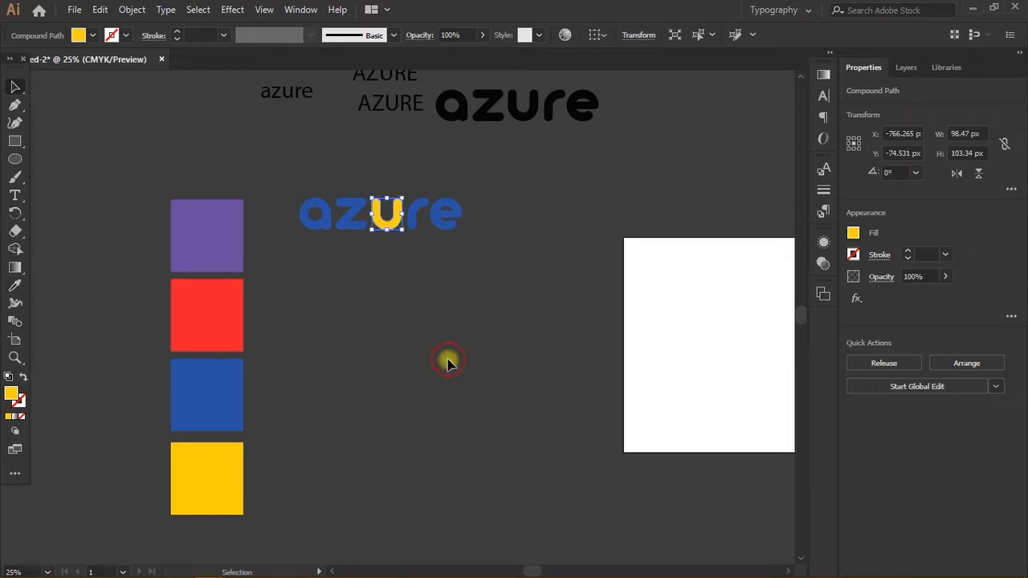
{"action": "left_click", "coordinate": [447, 360]}
- Draw a circle about 35 px across and position it just above the right side of the colored wordmark's "e"
{"action": "scroll", "coordinate": [421, 214], "scroll_direction": "up", "scroll_amount": 1}
{"action": "left_click", "coordinate": [450, 225]}
{"action": "scroll", "coordinate": [450, 224], "scroll_direction": "right", "scroll_amount": 1}
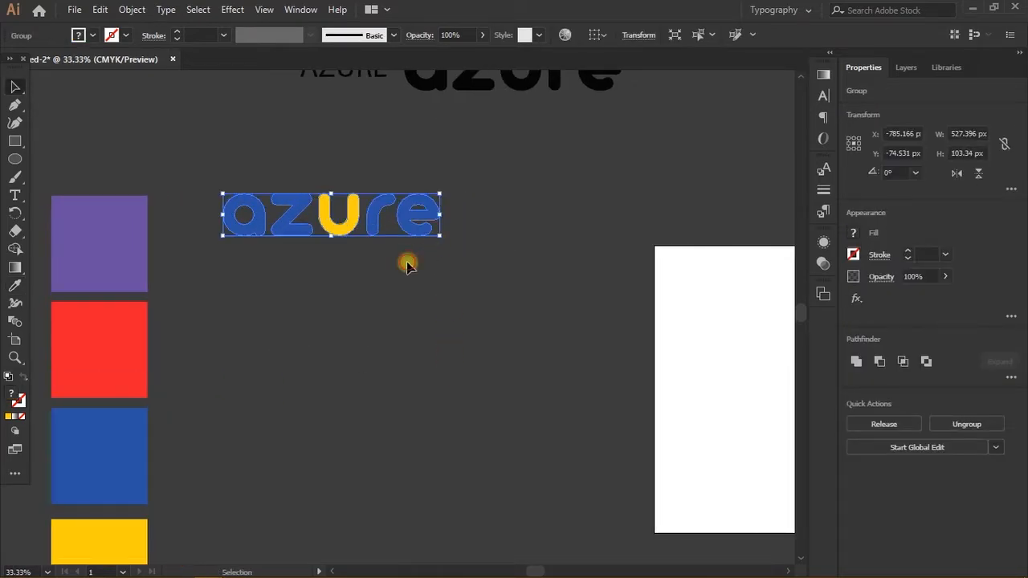
{"action": "left_click", "coordinate": [399, 262]}
{"action": "scroll", "coordinate": [355, 178], "scroll_direction": "up", "scroll_amount": 2}
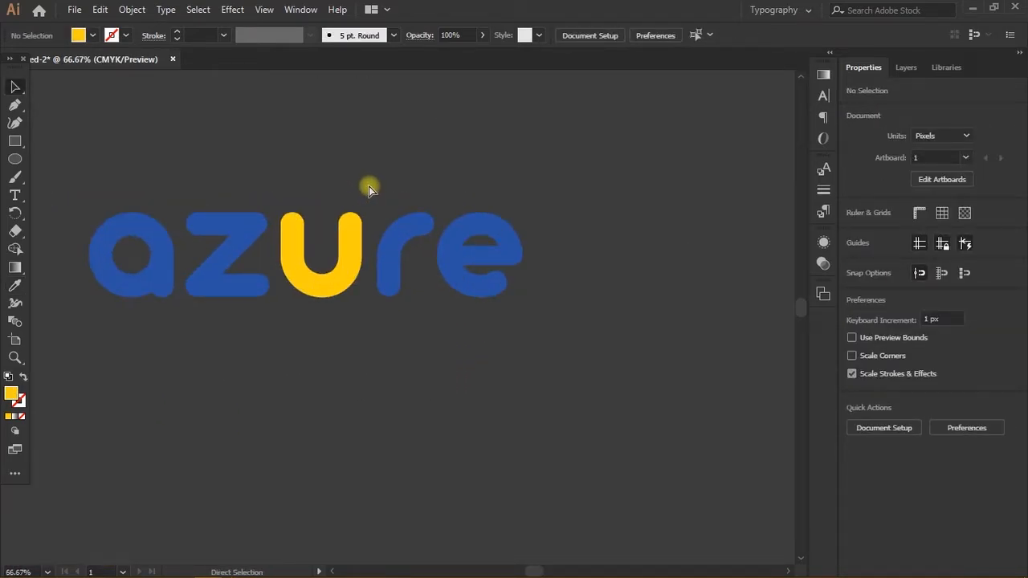
{"action": "scroll", "coordinate": [368, 187], "scroll_direction": "right", "scroll_amount": 1}
{"action": "left_click", "coordinate": [18, 158]}
{"action": "scroll", "coordinate": [421, 211], "scroll_direction": "up", "scroll_amount": 1}
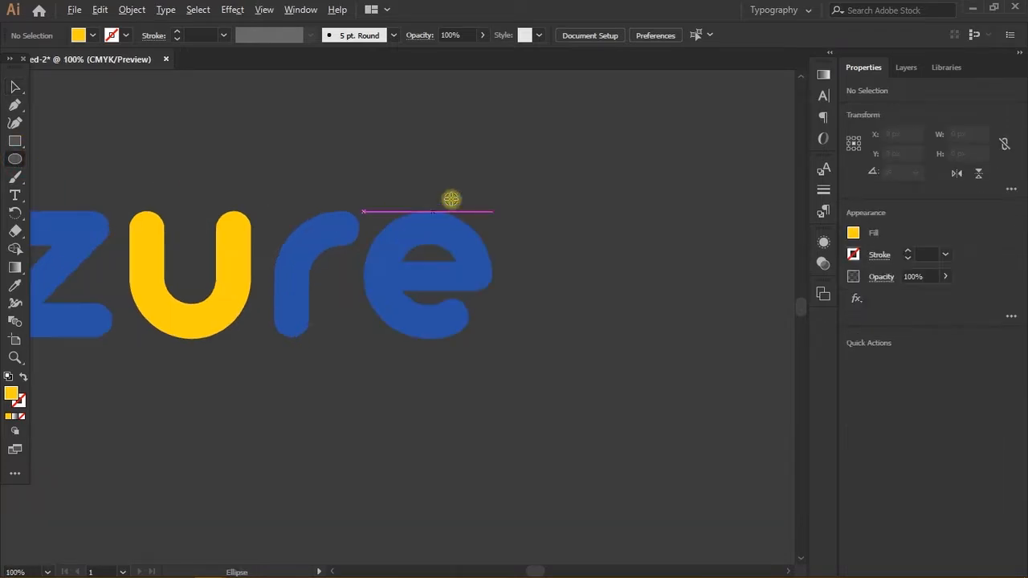
{"action": "left_click_drag", "start_coordinate": [441, 154], "coordinate": [477, 191]}
{"action": "key", "text": "v"}
{"action": "scroll", "coordinate": [486, 191], "scroll_direction": "up", "scroll_amount": 1}
{"action": "left_click_drag", "start_coordinate": [449, 166], "coordinate": [473, 195]}
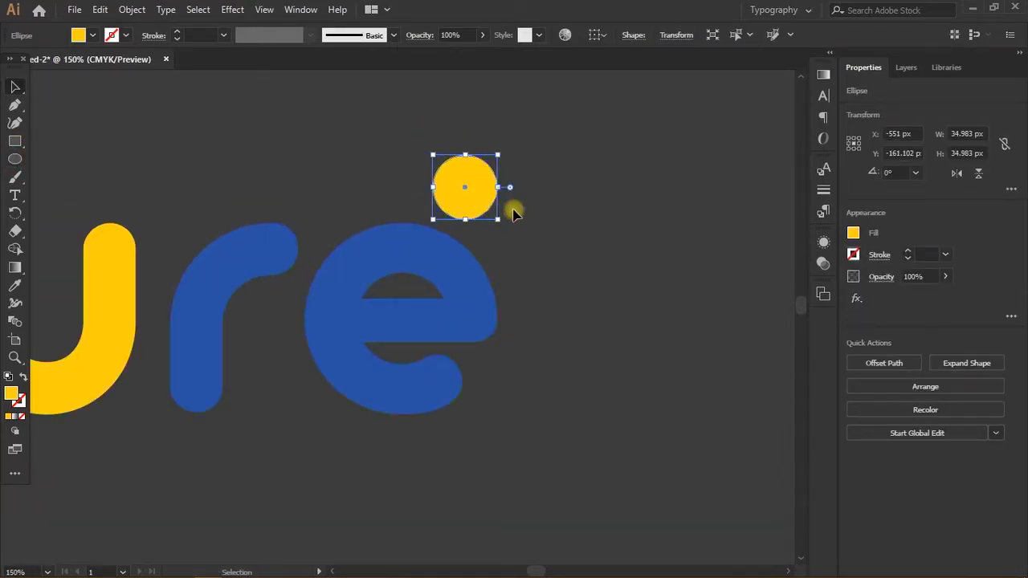
{"action": "left_click", "coordinate": [549, 238]}
- Recolor the circle above the "e" with the red sampled from the second swatch
{"action": "scroll", "coordinate": [552, 241], "scroll_direction": "up", "scroll_amount": 2}
{"action": "left_click", "coordinate": [420, 171]}
{"action": "scroll", "coordinate": [459, 197], "scroll_direction": "down", "scroll_amount": 8}
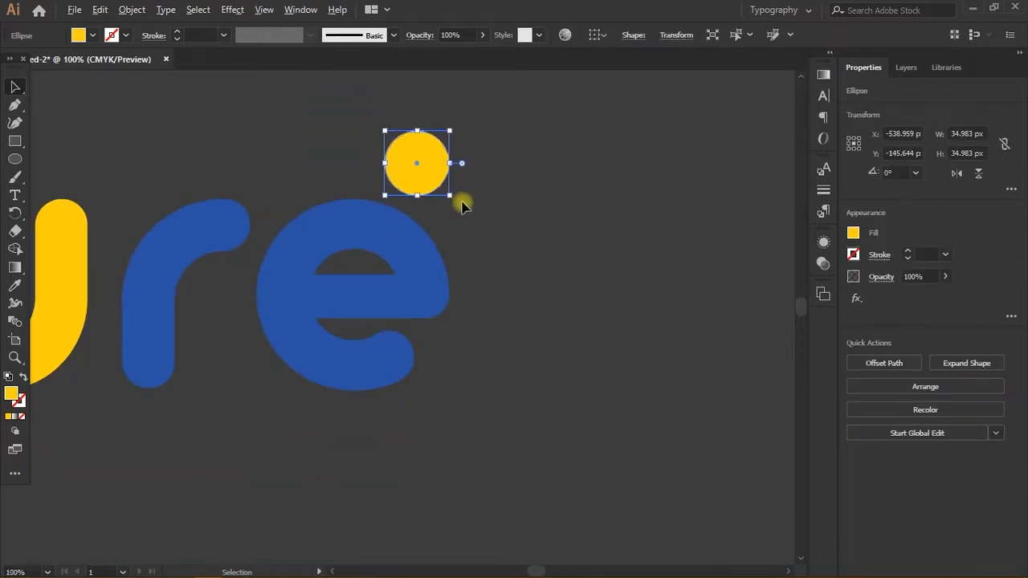
{"action": "scroll", "coordinate": [460, 215], "scroll_direction": "down", "scroll_amount": 1}
{"action": "key", "text": "i"}
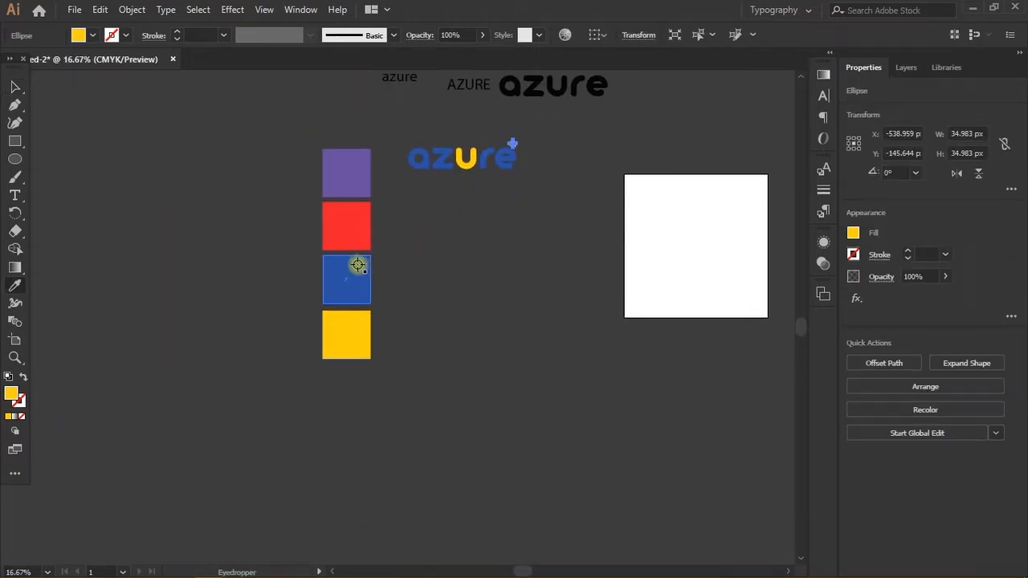
{"action": "left_click", "coordinate": [338, 228]}
{"action": "key", "text": "v"}
{"action": "left_click", "coordinate": [492, 258]}
{"action": "scroll", "coordinate": [526, 147], "scroll_direction": "up", "scroll_amount": 4}
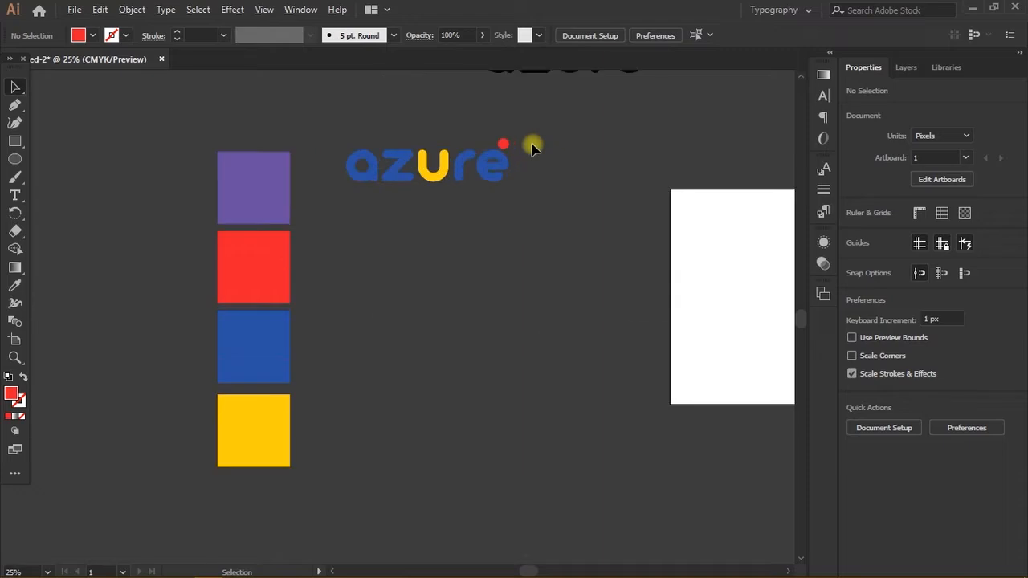
{"action": "scroll", "coordinate": [472, 141], "scroll_direction": "up", "scroll_amount": 4}
{"action": "left_click", "coordinate": [481, 142]}
{"action": "left_click_drag", "start_coordinate": [482, 142], "coordinate": [571, 265]}
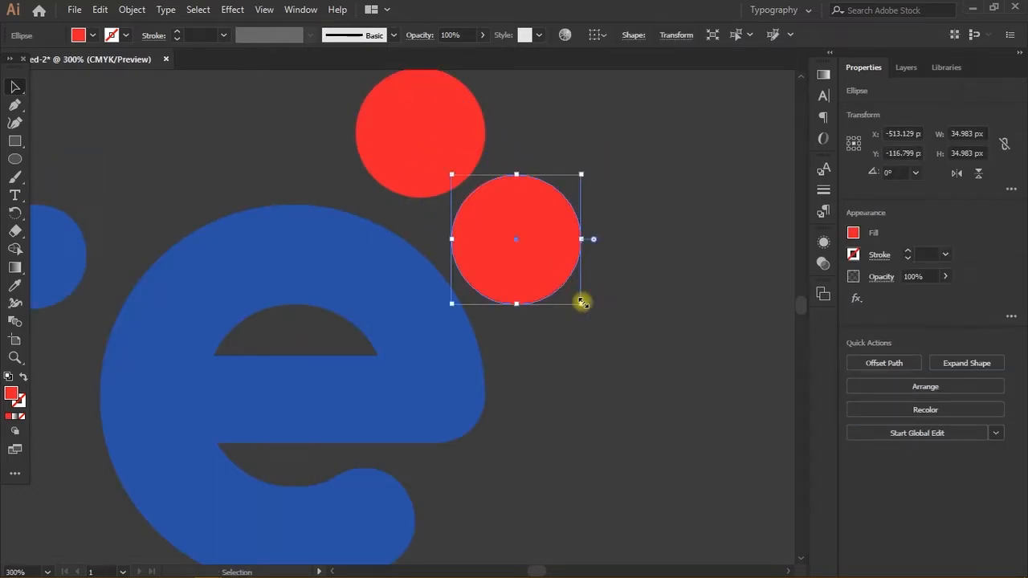
{"action": "key", "text": "ctrl+z"}
- Duplicate the red circle to its lower right, scale the copy to about 24 px, and nudge it closer to the "e"
{"action": "left_click", "coordinate": [435, 124]}
{"action": "left_click_drag", "start_coordinate": [441, 136], "coordinate": [538, 257]}
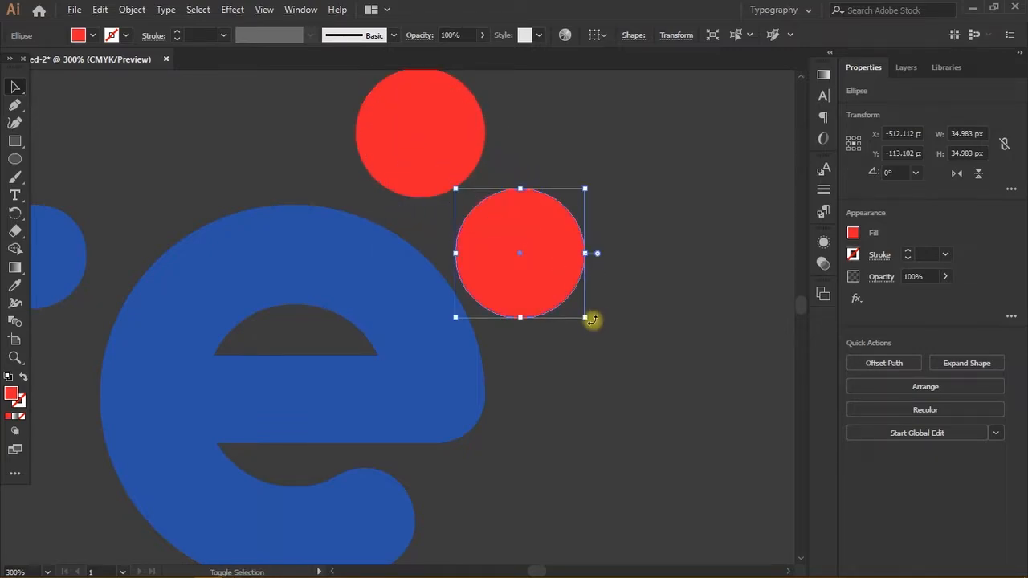
{"action": "left_click_drag", "start_coordinate": [591, 320], "coordinate": [566, 297]}
{"action": "left_click_drag", "start_coordinate": [530, 259], "coordinate": [518, 250]}
- Recolor the smaller circle with the purple sampled from the top swatch
{"action": "scroll", "coordinate": [514, 250], "scroll_direction": "down", "scroll_amount": 7}
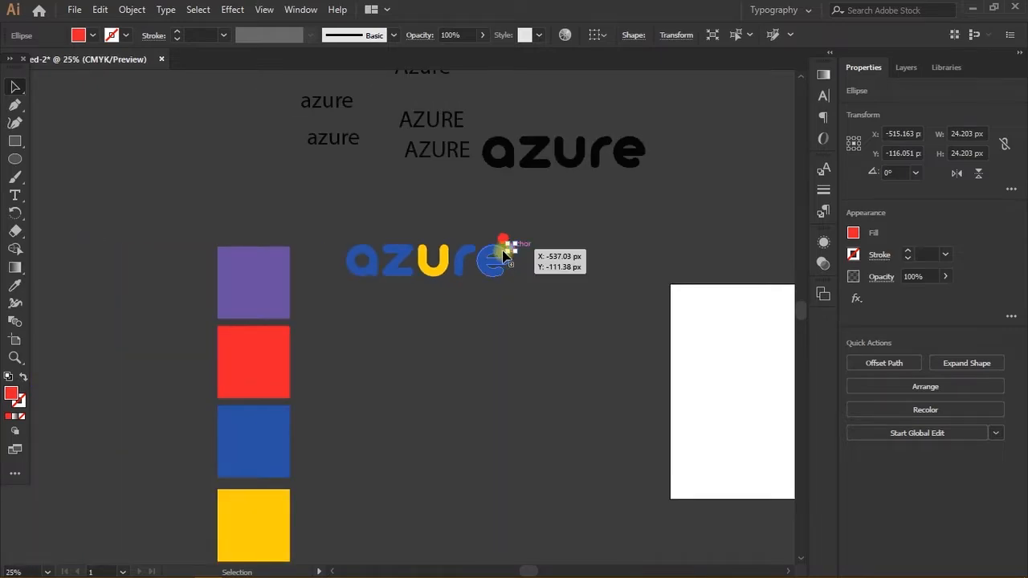
{"action": "scroll", "coordinate": [504, 255], "scroll_direction": "down", "scroll_amount": 3}
{"action": "key", "text": "i"}
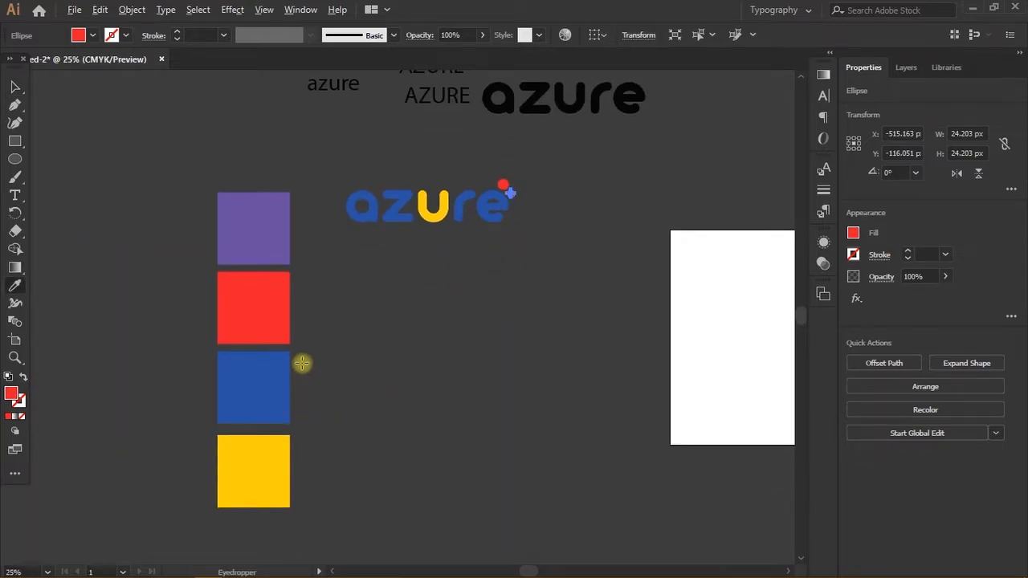
{"action": "scroll", "coordinate": [302, 363], "scroll_direction": "up", "scroll_amount": 1}
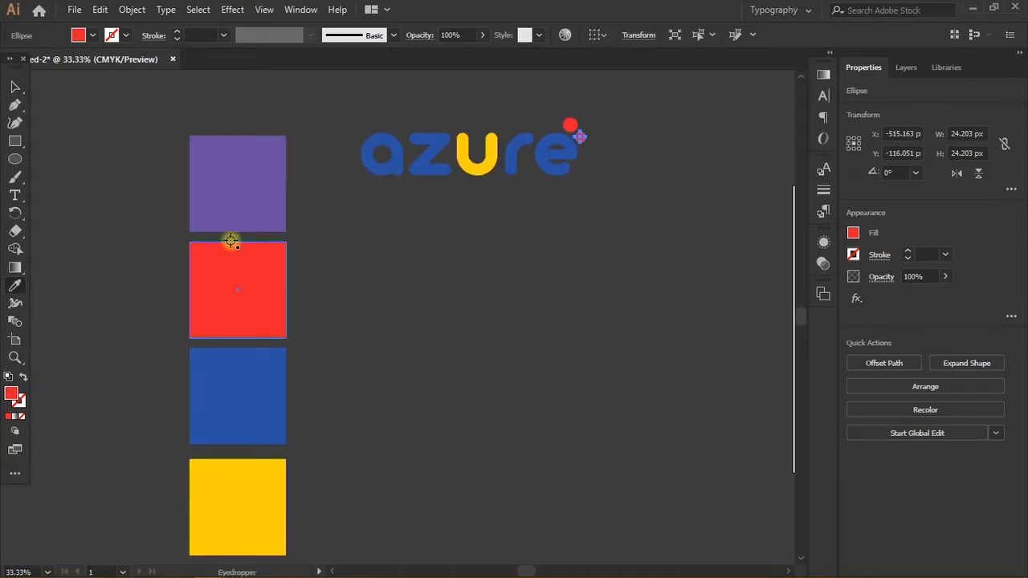
{"action": "left_click", "coordinate": [235, 211]}
{"action": "key", "text": "v"}
{"action": "left_click", "coordinate": [523, 231]}
{"action": "scroll", "coordinate": [589, 128], "scroll_direction": "up", "scroll_amount": 3}
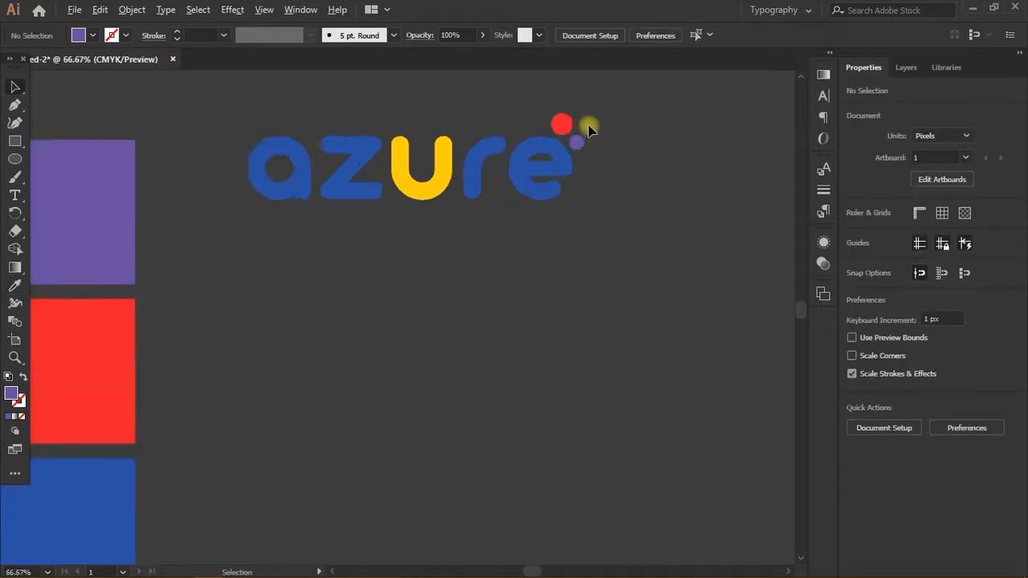
{"action": "scroll", "coordinate": [589, 141], "scroll_direction": "down", "scroll_amount": 3}
{"action": "scroll", "coordinate": [591, 145], "scroll_direction": "right", "scroll_amount": 2}
{"action": "left_click_drag", "start_coordinate": [592, 128], "coordinate": [417, 252]}
{"action": "key", "text": "ctrl+c"}
{"action": "scroll", "coordinate": [622, 314], "scroll_direction": "down", "scroll_amount": 2}
{"action": "scroll", "coordinate": [627, 318], "scroll_direction": "up", "scroll_amount": 3}
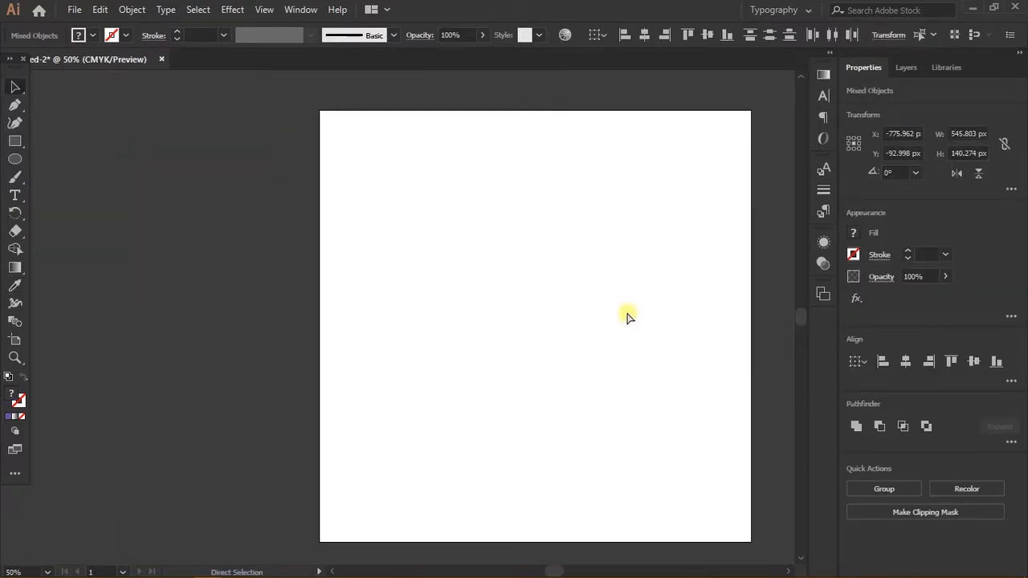
{"action": "scroll", "coordinate": [613, 315], "scroll_direction": "down", "scroll_amount": 2}
{"action": "left_click", "coordinate": [385, 226]}
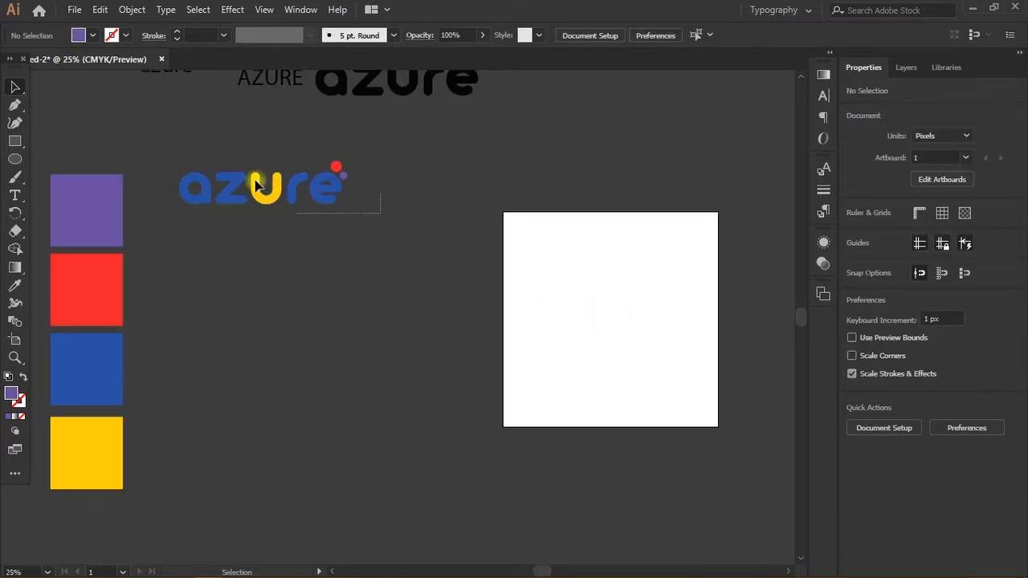
- Copy the colored wordmark with its two dots and place the duplicate across the middle of the white artboard
{"action": "left_click_drag", "start_coordinate": [255, 184], "coordinate": [186, 154]}
{"action": "key", "text": "ctrl+c"}
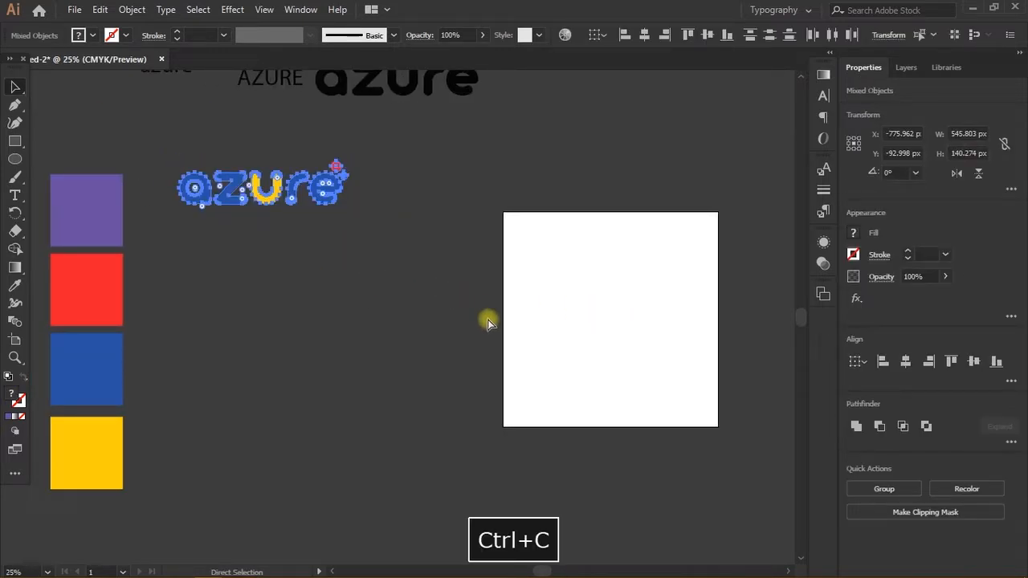
{"action": "scroll", "coordinate": [488, 322], "scroll_direction": "up", "scroll_amount": 2}
{"action": "key", "text": "ctrl+v"}
{"action": "scroll", "coordinate": [493, 319], "scroll_direction": "right", "scroll_amount": 2}
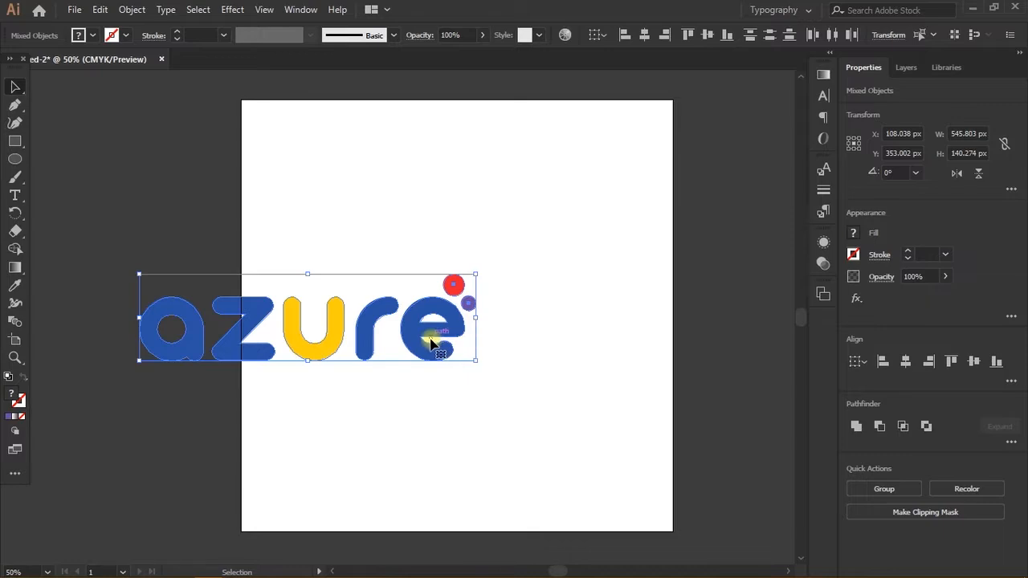
{"action": "left_click_drag", "start_coordinate": [431, 343], "coordinate": [592, 311]}
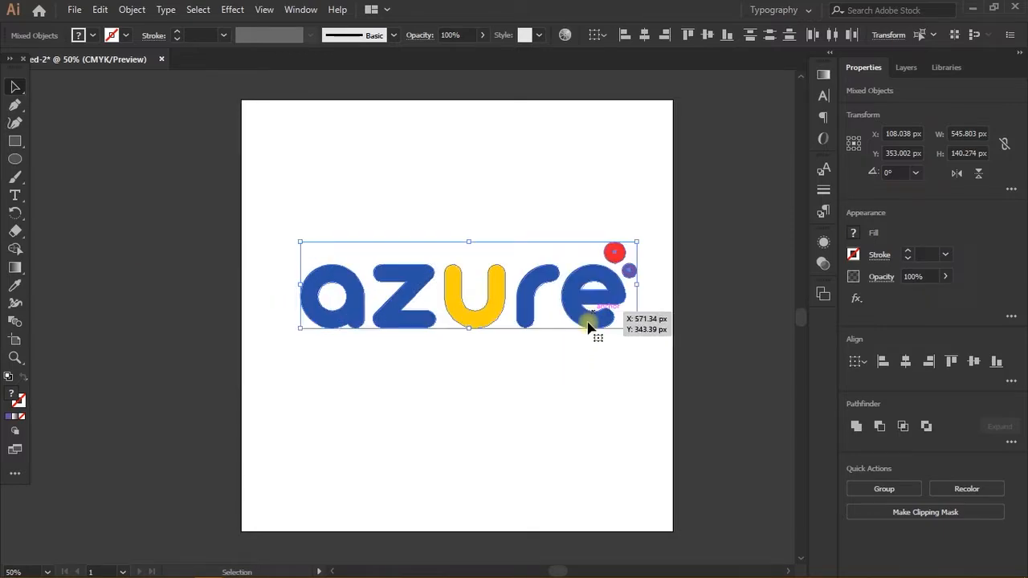
{"action": "left_click", "coordinate": [593, 391]}
{"action": "scroll", "coordinate": [625, 365], "scroll_direction": "right", "scroll_amount": 1}
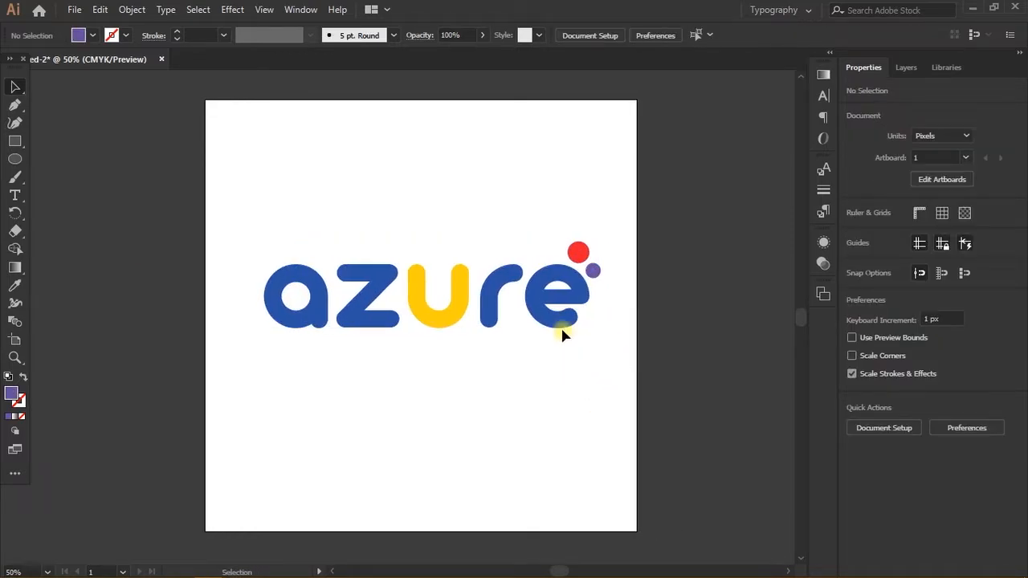
- Add a second 700 x 700 px artboard beside Artboard 1
{"action": "scroll", "coordinate": [558, 330], "scroll_direction": "down", "scroll_amount": 2}
{"action": "scroll", "coordinate": [562, 341], "scroll_direction": "right", "scroll_amount": 1}
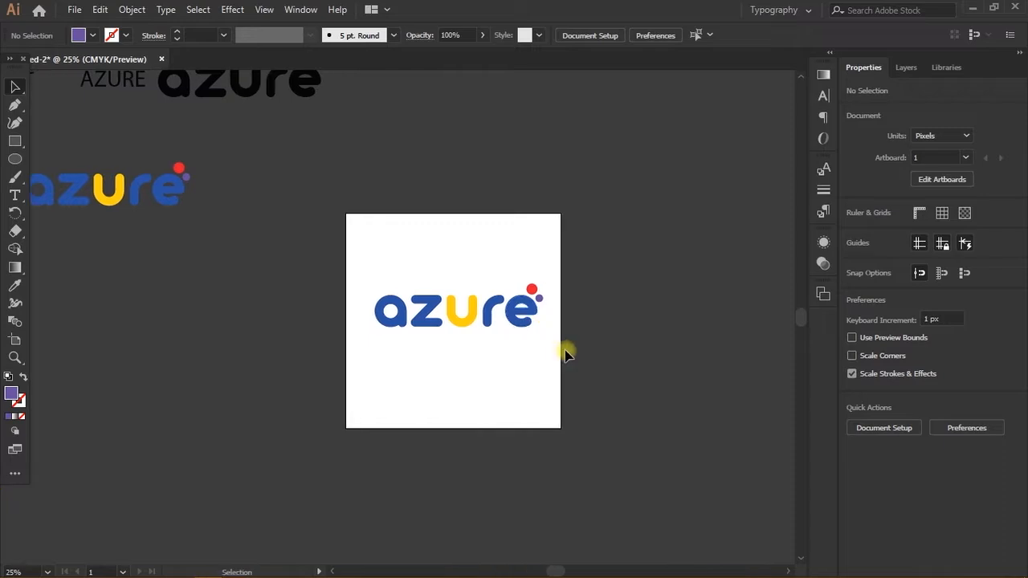
{"action": "left_click", "coordinate": [16, 341]}
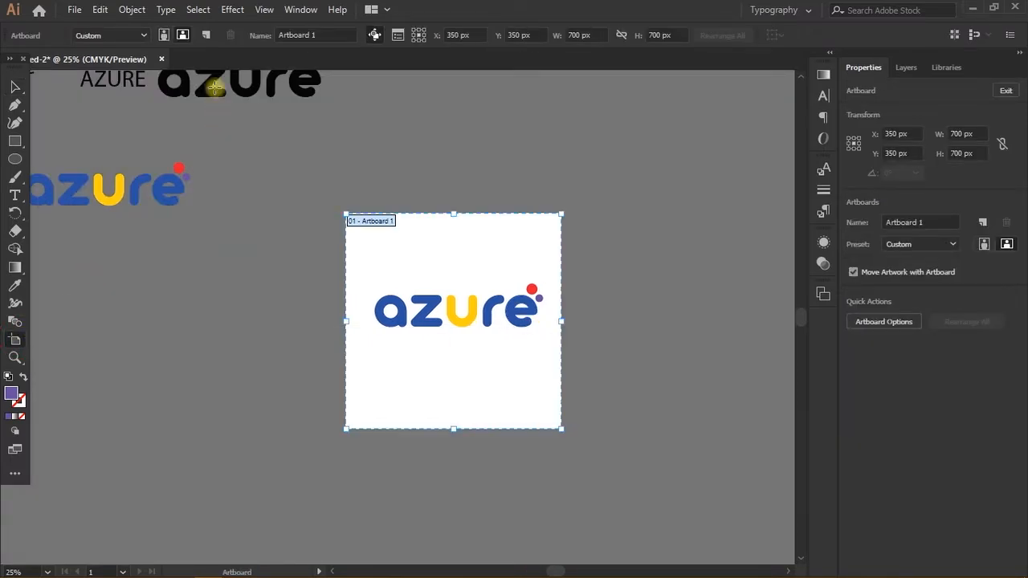
{"action": "left_click", "coordinate": [205, 37]}
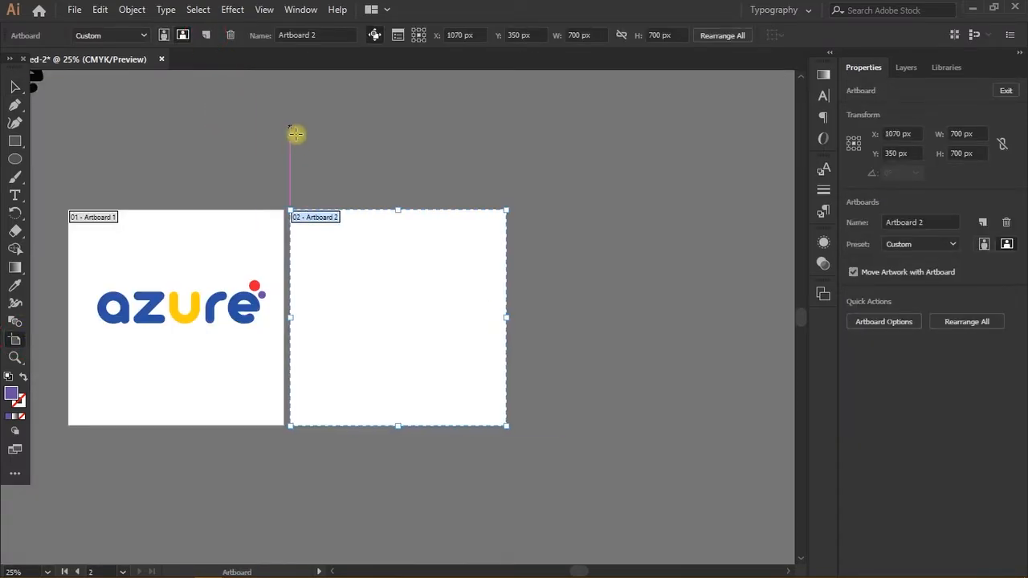
- Draw a circle about 300 px across below the colored wordmark beside the swatches
{"action": "left_click", "coordinate": [12, 105]}
{"action": "left_click", "coordinate": [14, 160]}
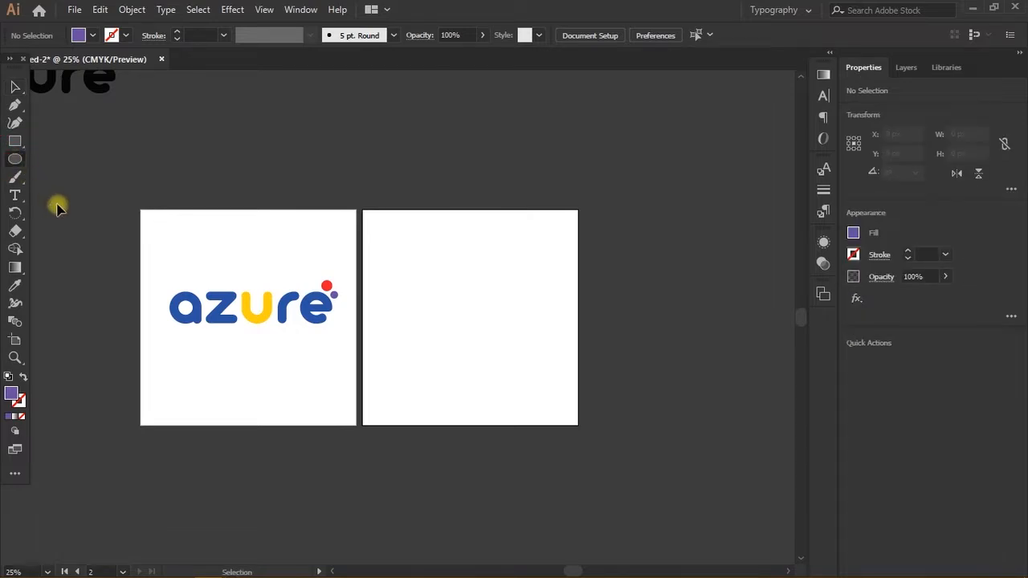
{"action": "scroll", "coordinate": [73, 219], "scroll_direction": "left", "scroll_amount": 4}
{"action": "scroll", "coordinate": [93, 243], "scroll_direction": "left", "scroll_amount": 2}
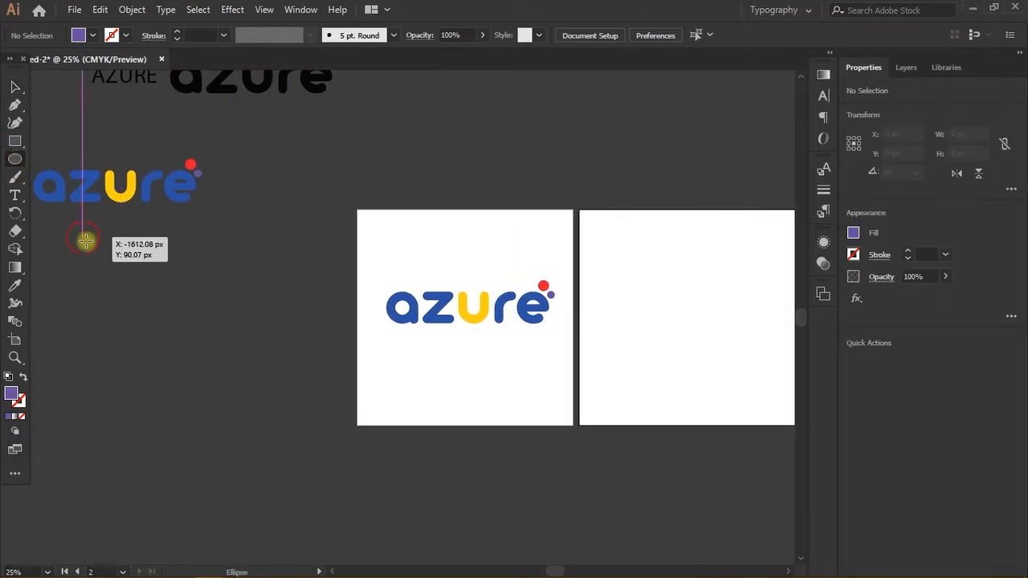
{"action": "left_click_drag", "start_coordinate": [84, 238], "coordinate": [175, 330]}
{"action": "scroll", "coordinate": [176, 330], "scroll_direction": "left", "scroll_amount": 4}
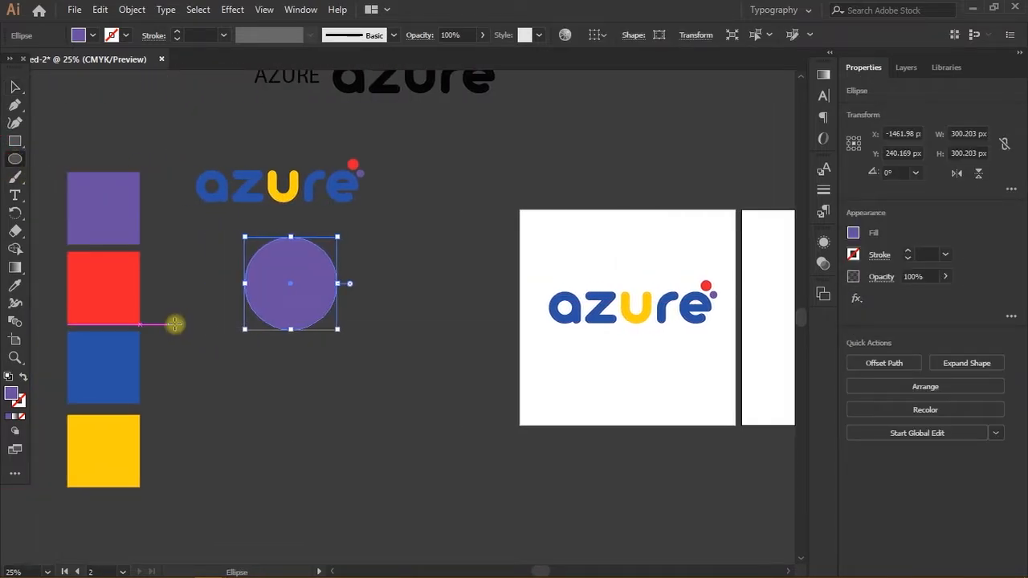
- Fill the large circle with the blue sampled from the wordmark's letter "r"
{"action": "key", "text": "v"}
{"action": "key", "text": "i"}
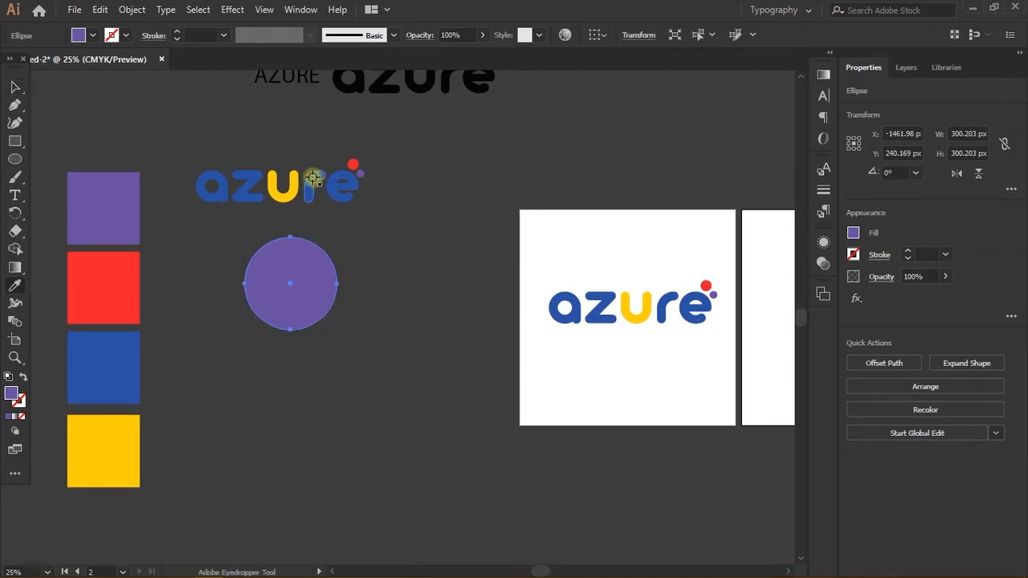
{"action": "left_click", "coordinate": [316, 178]}
{"action": "key", "text": "v"}
{"action": "left_click", "coordinate": [387, 273]}
{"action": "scroll", "coordinate": [388, 275], "scroll_direction": "up", "scroll_amount": 2}
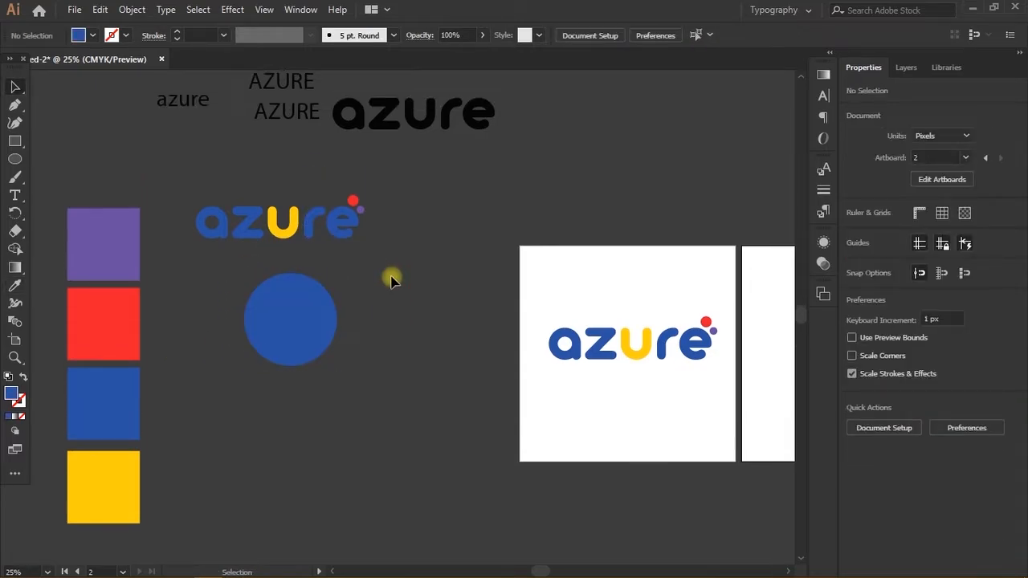
- Add the letter "A" in Arista Pro Trial Bold on the empty canvas and enlarge it to about 201 pt
{"action": "key", "text": "t"}
{"action": "left_click", "coordinate": [489, 215]}
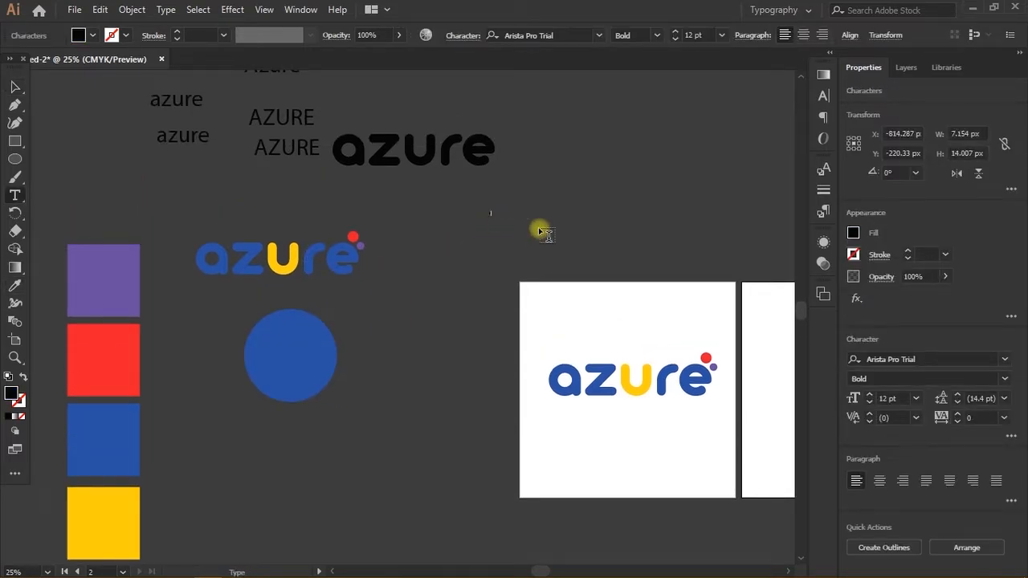
{"action": "left_click", "coordinate": [15, 85]}
{"action": "scroll", "coordinate": [500, 222], "scroll_direction": "up", "scroll_amount": 2}
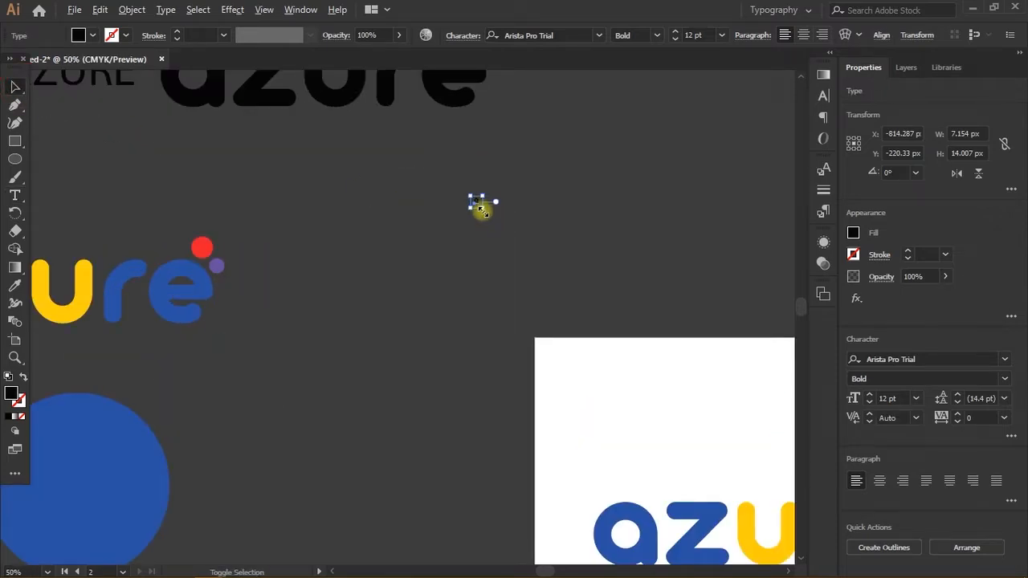
{"action": "left_click_drag", "start_coordinate": [482, 212], "coordinate": [544, 265]}
{"action": "scroll", "coordinate": [489, 220], "scroll_direction": "down", "scroll_amount": 1}
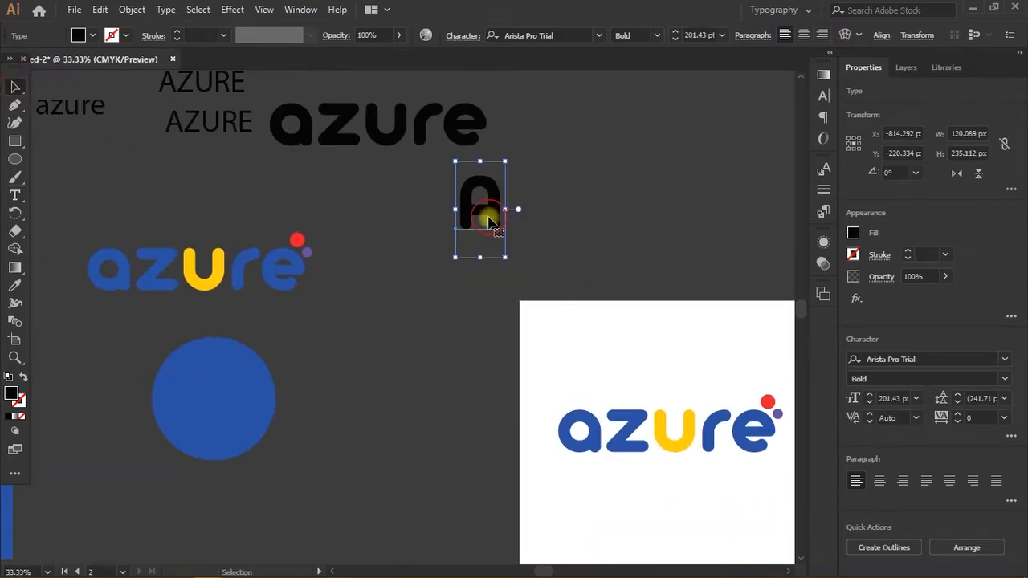
- Convert the single letter "A" to lowercase and move it directly below the black Arista Pro "azure" text
{"action": "key", "text": "t"}
{"action": "left_click_drag", "start_coordinate": [500, 202], "coordinate": [449, 193]}
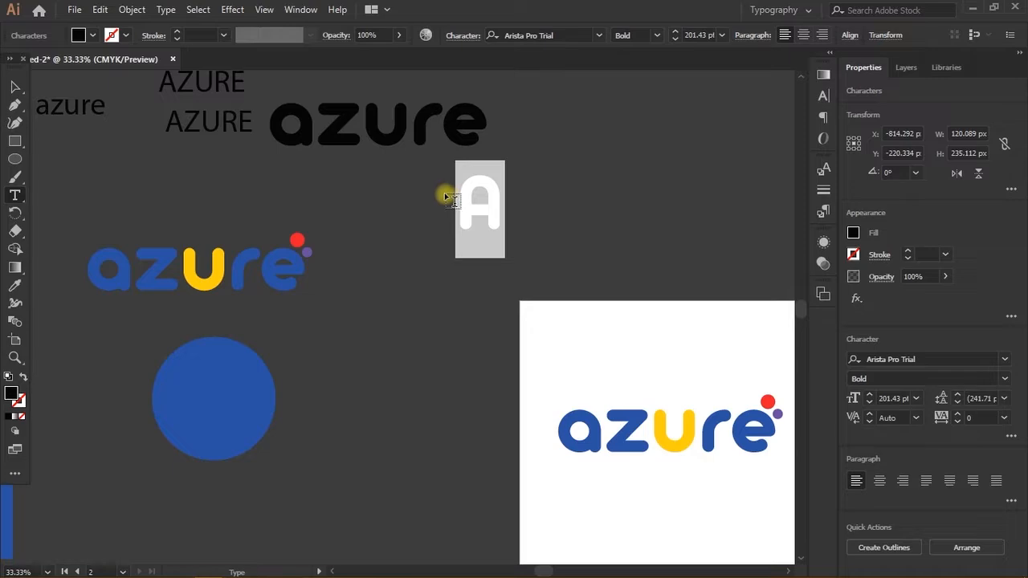
{"action": "left_click", "coordinate": [166, 9]}
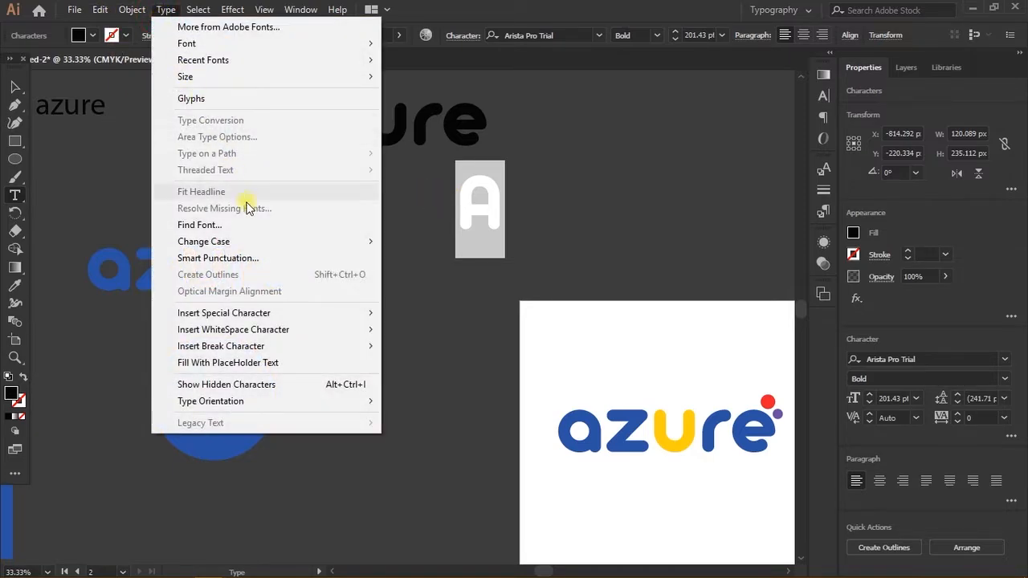
{"action": "mouse_move", "coordinate": [248, 241]}
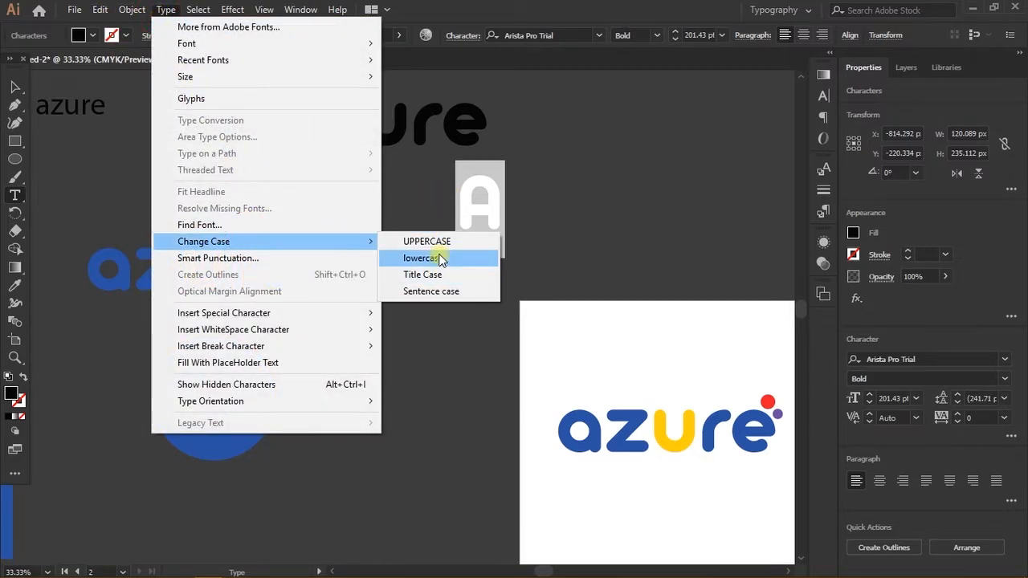
{"action": "left_click", "coordinate": [422, 258]}
{"action": "left_click", "coordinate": [14, 87]}
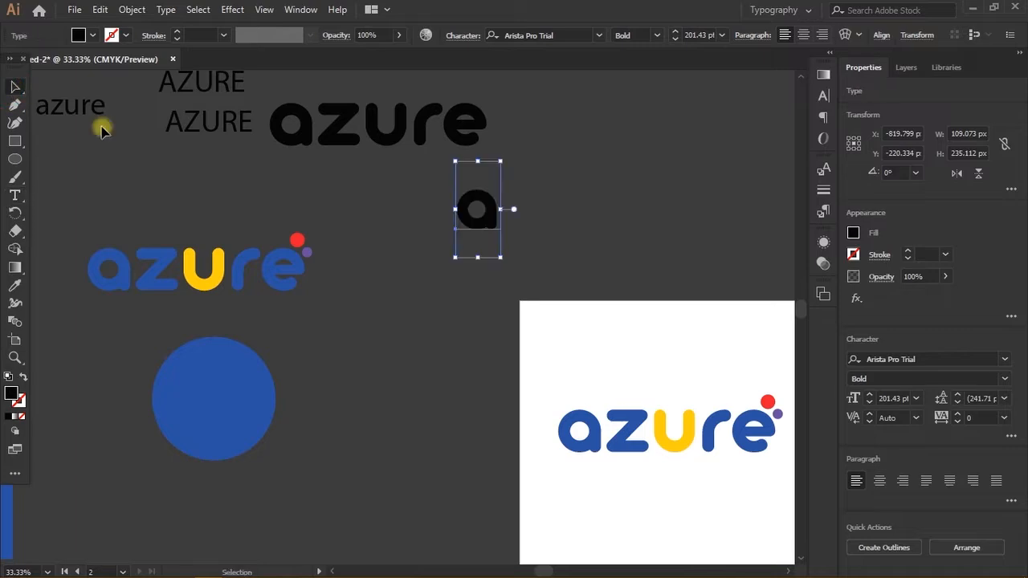
{"action": "left_click_drag", "start_coordinate": [481, 216], "coordinate": [355, 205]}
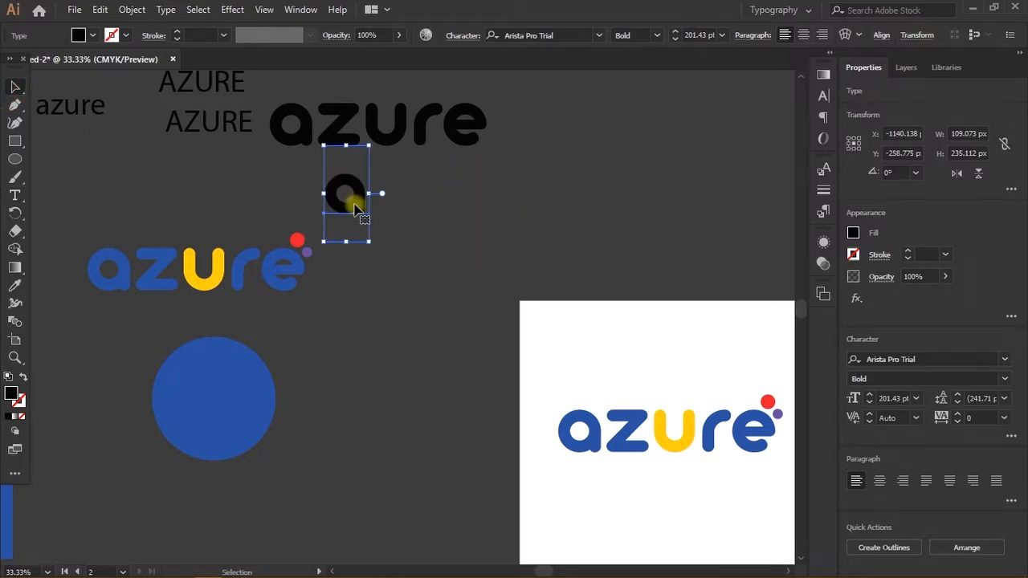
- Duplicate the black lowercase "a", place the copy beside the blue circle, and convert it to outlines
{"action": "key", "text": "ctrl+c"}
{"action": "left_click", "coordinate": [382, 284]}
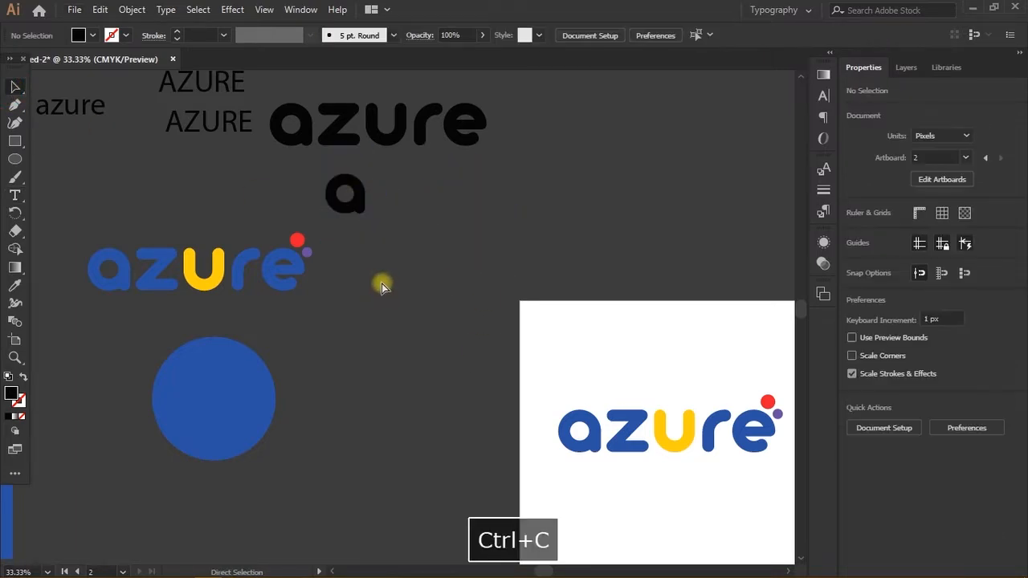
{"action": "key", "text": "ctrl+v"}
{"action": "left_click_drag", "start_coordinate": [387, 321], "coordinate": [359, 350]}
{"action": "right_click", "coordinate": [359, 351]}
{"action": "left_click", "coordinate": [417, 161]}
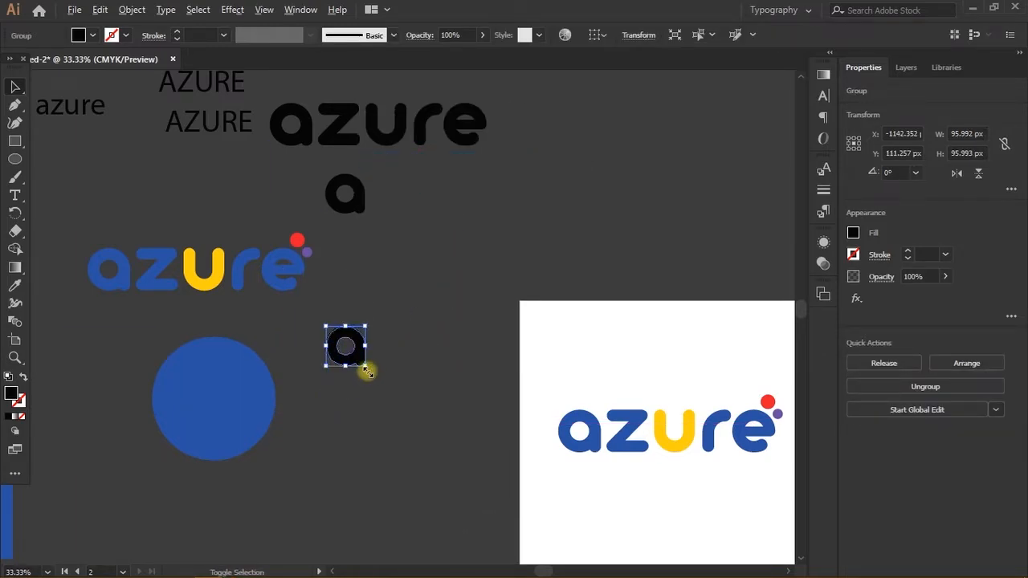
- Enlarge the outlined "a" to about 201 px and center it on the blue circle
{"action": "left_click_drag", "start_coordinate": [366, 371], "coordinate": [243, 422]}
{"action": "scroll", "coordinate": [244, 423], "scroll_direction": "up", "scroll_amount": 1}
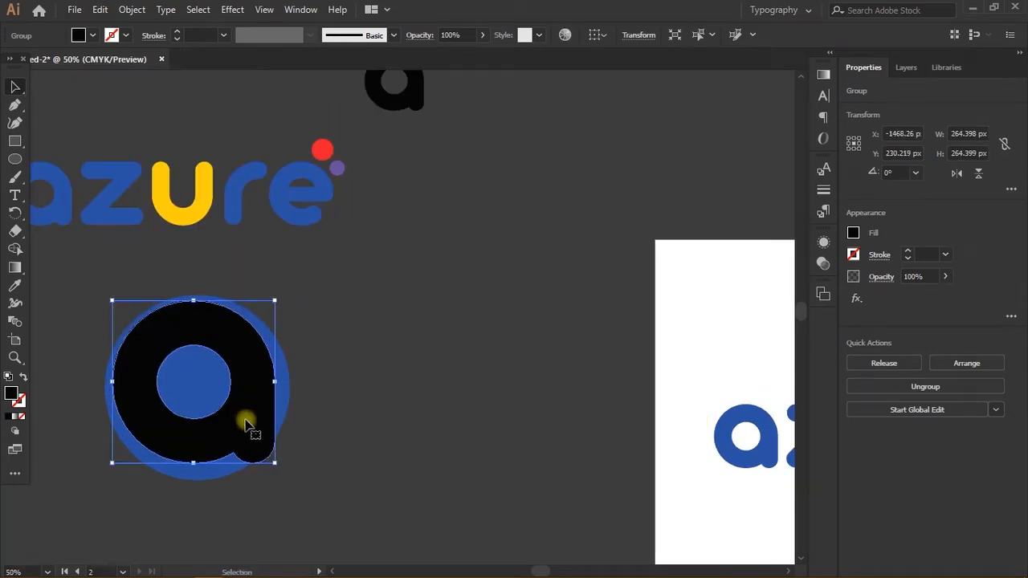
{"action": "left_click_drag", "start_coordinate": [261, 449], "coordinate": [235, 415]}
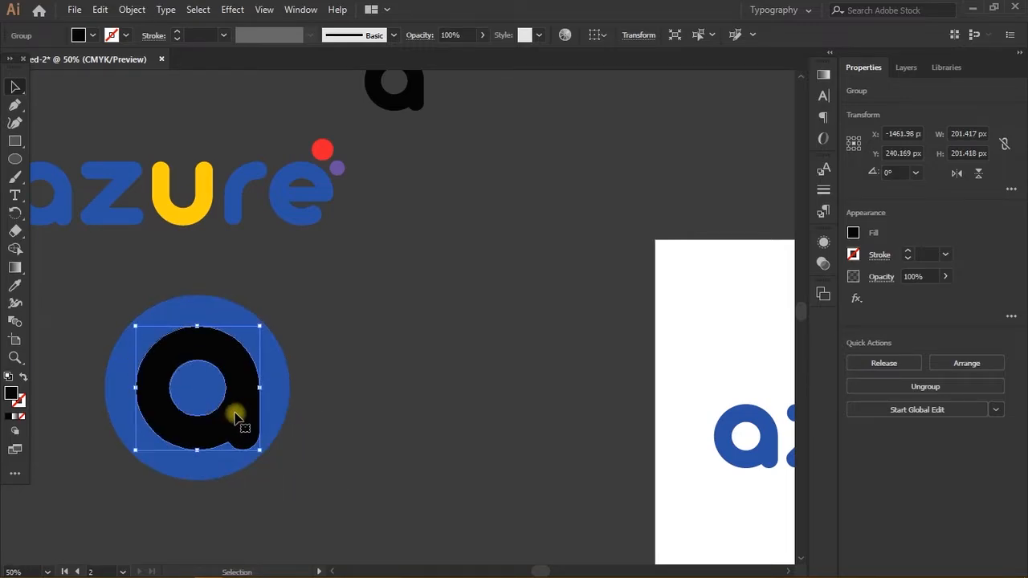
- Fill the outlined "a" on the blue circle with white sampled from the artboard
{"action": "key", "text": "i"}
{"action": "left_click", "coordinate": [698, 283]}
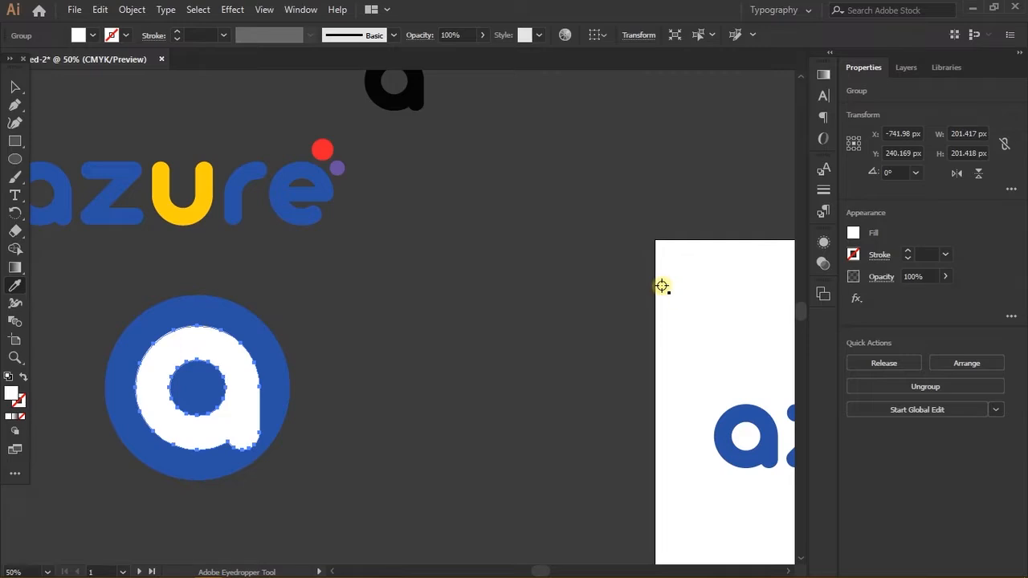
{"action": "key", "text": "v"}
{"action": "left_click", "coordinate": [434, 294]}
{"action": "scroll", "coordinate": [423, 334], "scroll_direction": "down", "scroll_amount": 1}
{"action": "scroll", "coordinate": [418, 354], "scroll_direction": "left", "scroll_amount": 5}
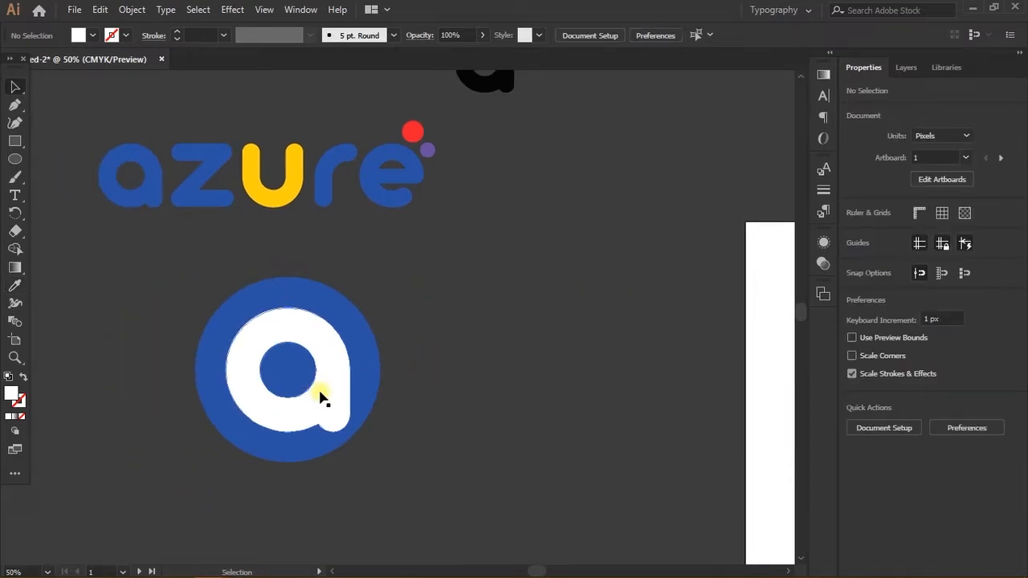
- Scale the white "a" down to about 168 px, keeping it centered in the blue circle
{"action": "scroll", "coordinate": [320, 394], "scroll_direction": "up", "scroll_amount": 2}
{"action": "left_click", "coordinate": [356, 426]}
{"action": "left_click_drag", "start_coordinate": [381, 471], "coordinate": [360, 451]}
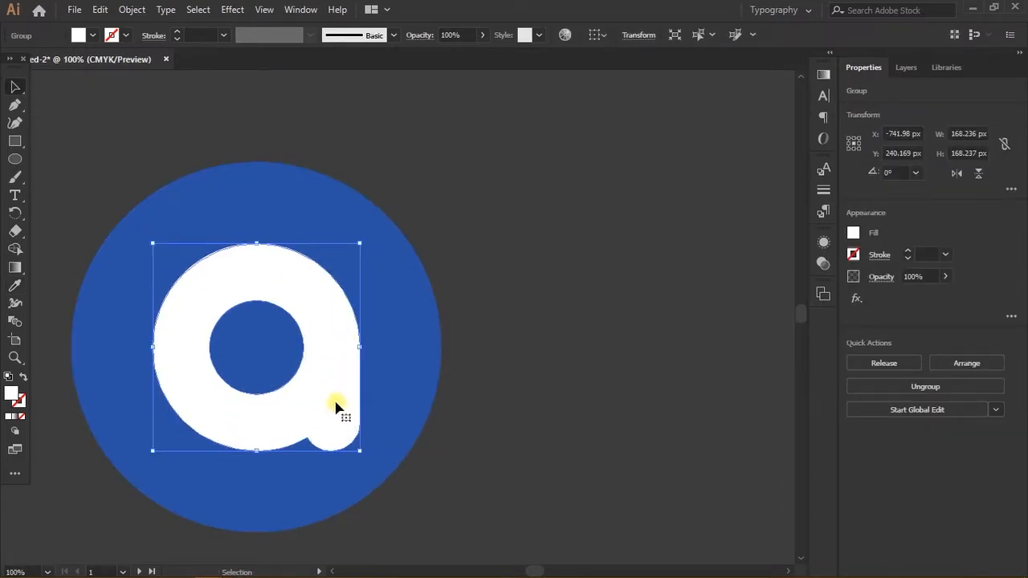
{"action": "scroll", "coordinate": [450, 394], "scroll_direction": "down", "scroll_amount": 2}
{"action": "scroll", "coordinate": [482, 397], "scroll_direction": "down", "scroll_amount": 1}
{"action": "left_click", "coordinate": [481, 398]}
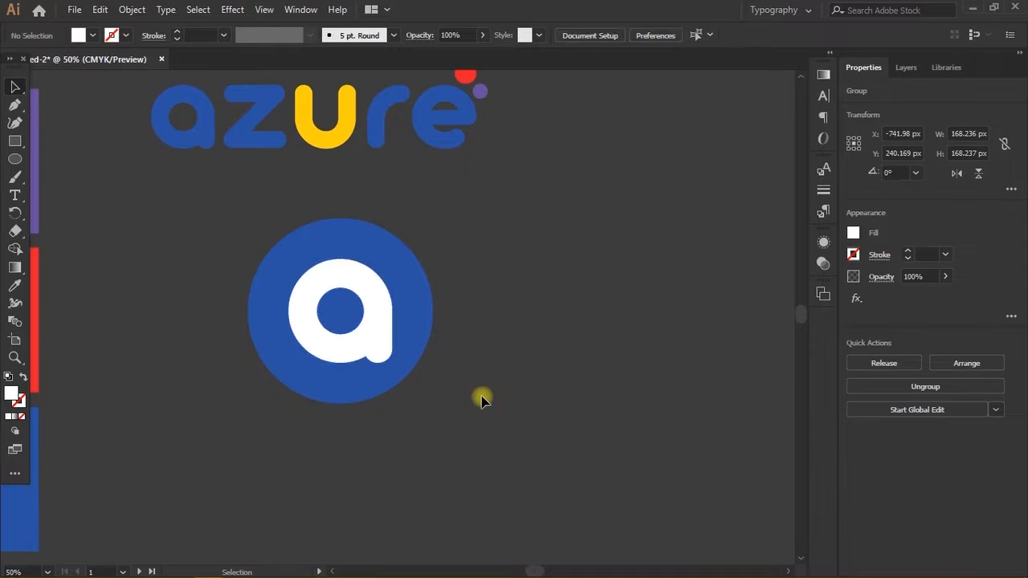
- Duplicate the blue circle together with its white "a" and place the copy directly below the original icon
{"action": "scroll", "coordinate": [482, 399], "scroll_direction": "down", "scroll_amount": 2}
{"action": "scroll", "coordinate": [442, 408], "scroll_direction": "right", "scroll_amount": 2}
{"action": "scroll", "coordinate": [399, 401], "scroll_direction": "down", "scroll_amount": 3}
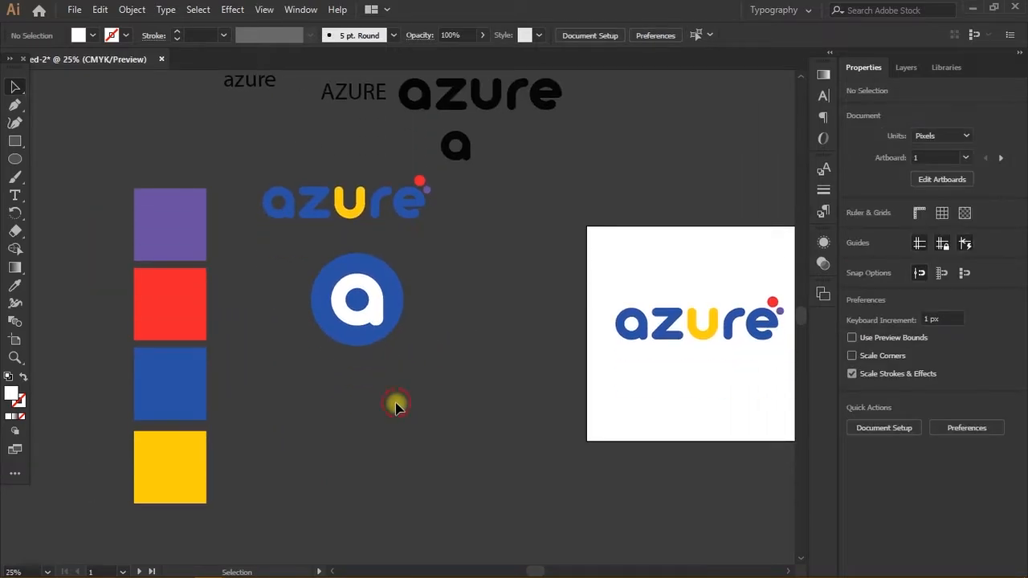
{"action": "scroll", "coordinate": [357, 332], "scroll_direction": "up", "scroll_amount": 1}
{"action": "left_click_drag", "start_coordinate": [379, 374], "coordinate": [298, 255]}
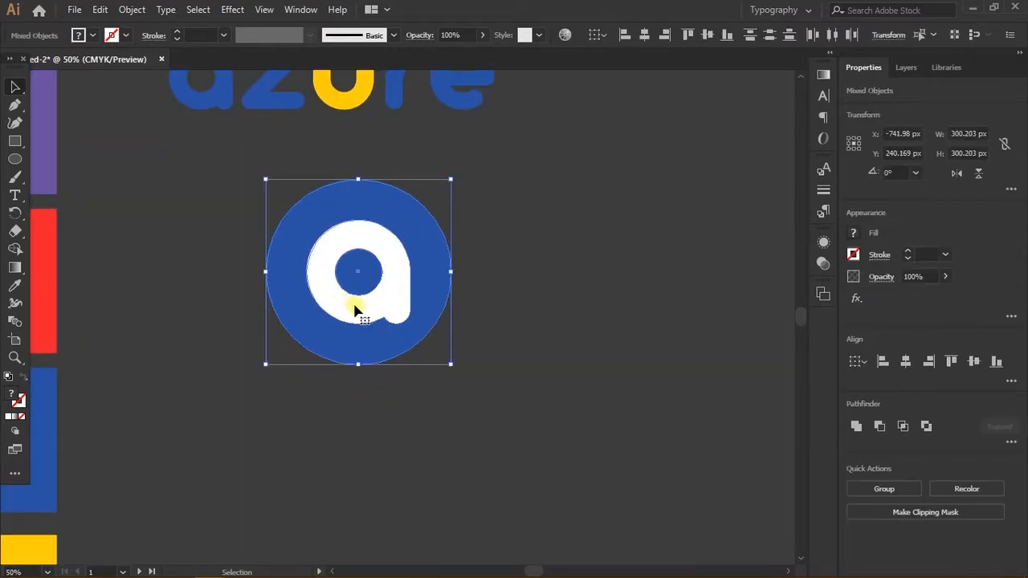
{"action": "left_click_drag", "start_coordinate": [480, 432], "coordinate": [312, 265]}
{"action": "scroll", "coordinate": [435, 291], "scroll_direction": "down", "scroll_amount": 3}
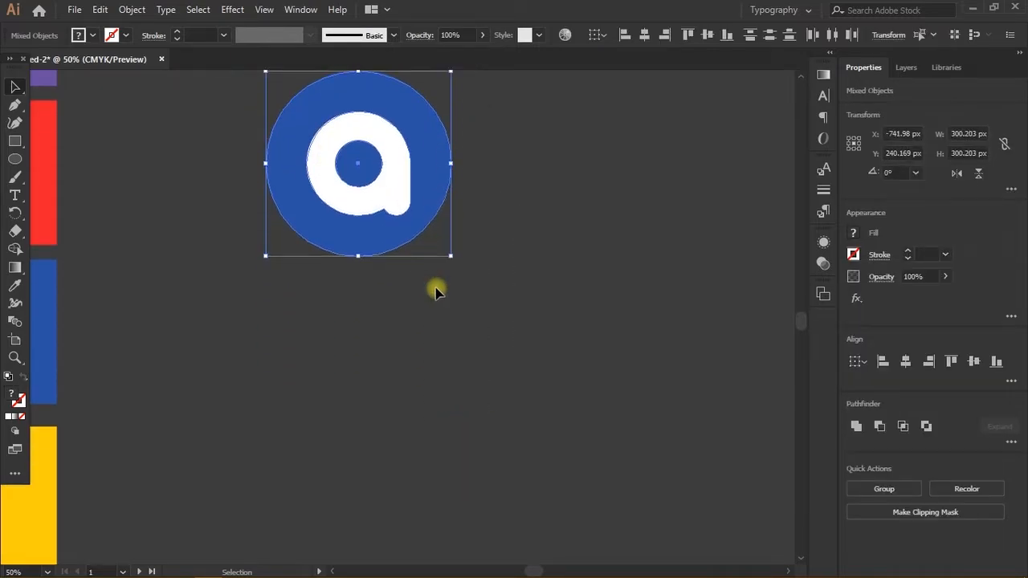
{"action": "scroll", "coordinate": [394, 187], "scroll_direction": "down", "scroll_amount": 1, "text": "alt"}
{"action": "scroll", "coordinate": [394, 184], "scroll_direction": "down", "scroll_amount": 1}
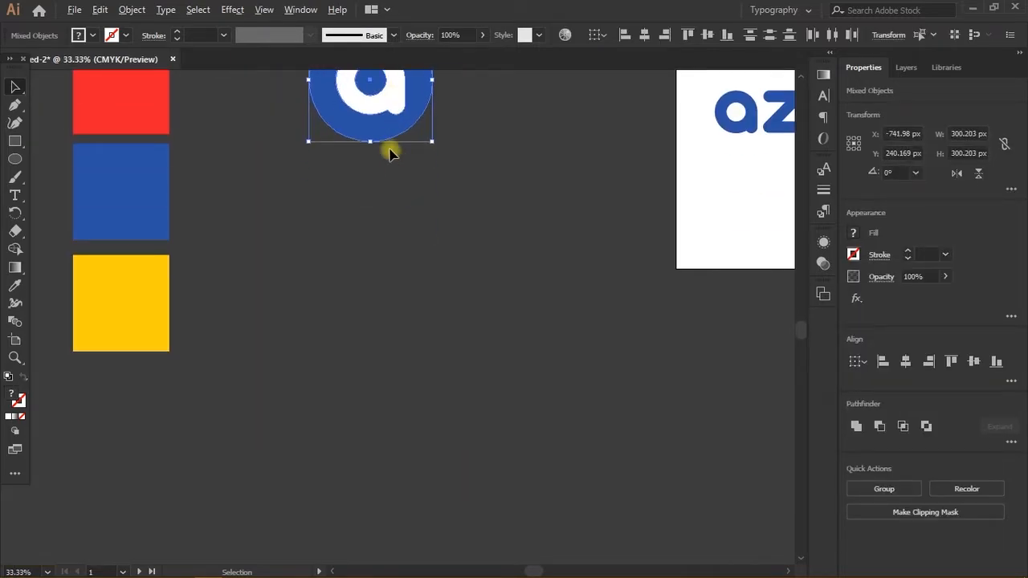
{"action": "left_click_drag", "start_coordinate": [370, 121], "coordinate": [363, 273], "text": "alt"}
{"action": "left_click", "coordinate": [500, 278]}
- Cut the white letter "a" out of the duplicated icon with the Shape Builder tool, leaving only the blue areas
{"action": "scroll", "coordinate": [414, 301], "scroll_direction": "up", "scroll_amount": 1, "text": "alt"}
{"action": "left_click_drag", "start_coordinate": [420, 329], "coordinate": [281, 188]}
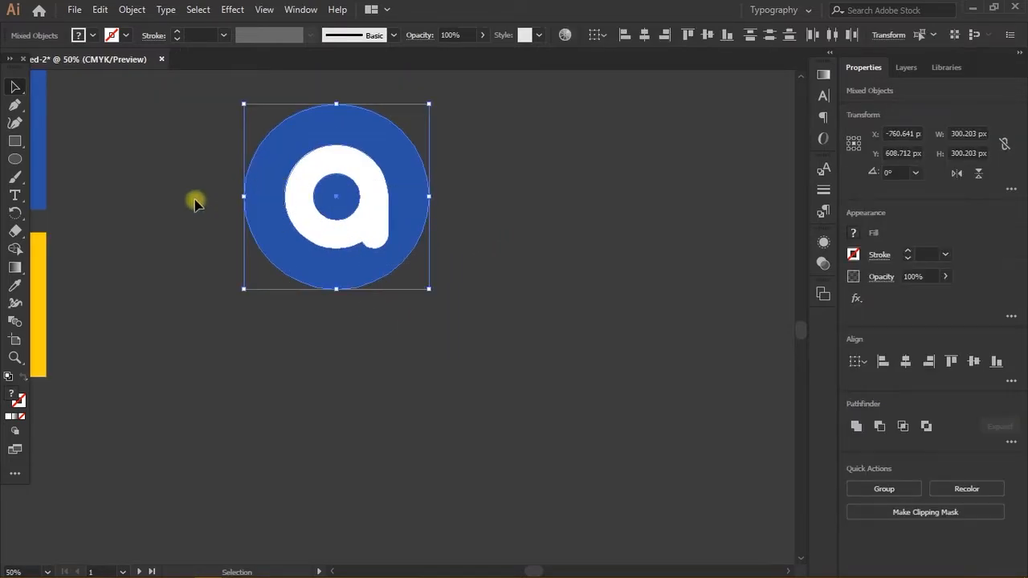
{"action": "left_click", "coordinate": [16, 248]}
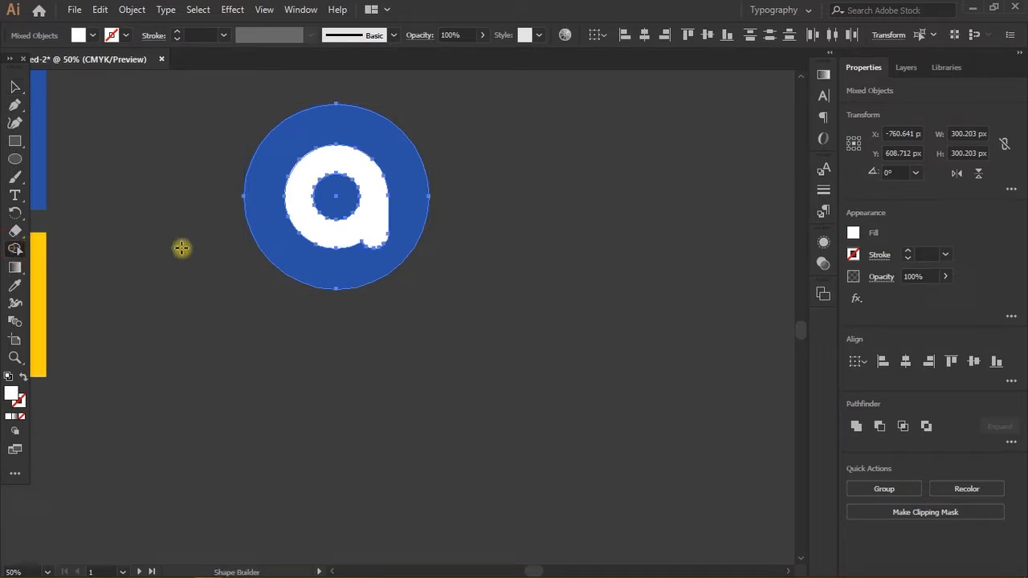
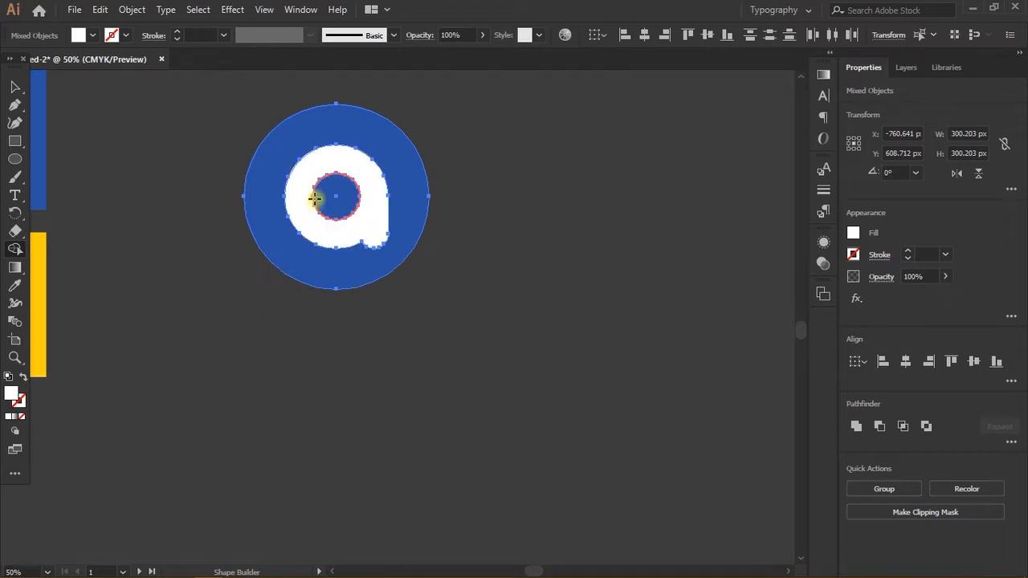
{"action": "scroll", "coordinate": [373, 211], "scroll_direction": "up", "scroll_amount": 2}
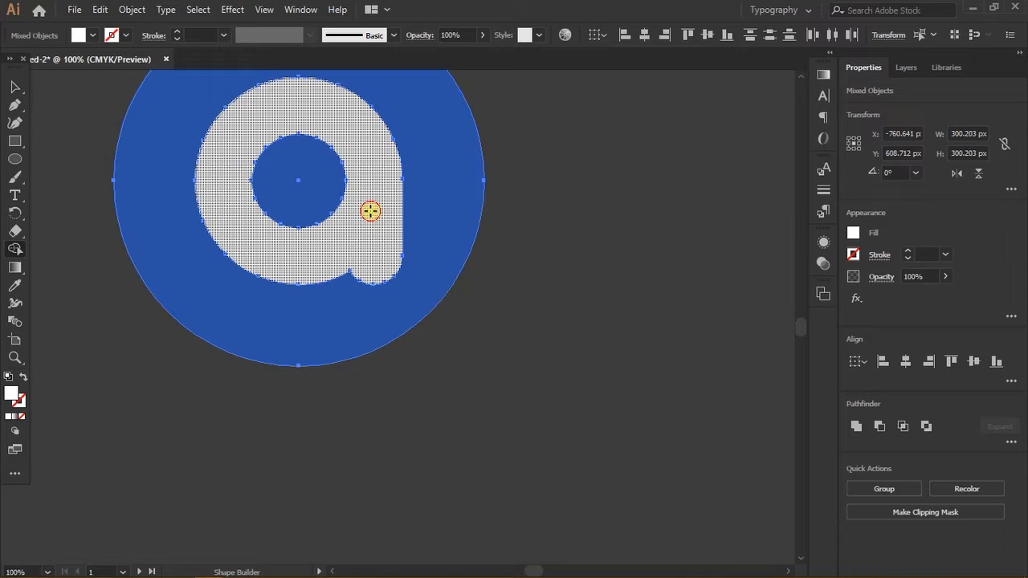
{"action": "left_click", "coordinate": [370, 211], "text": "alt"}
{"action": "key", "text": "v"}
{"action": "left_click", "coordinate": [549, 327]}
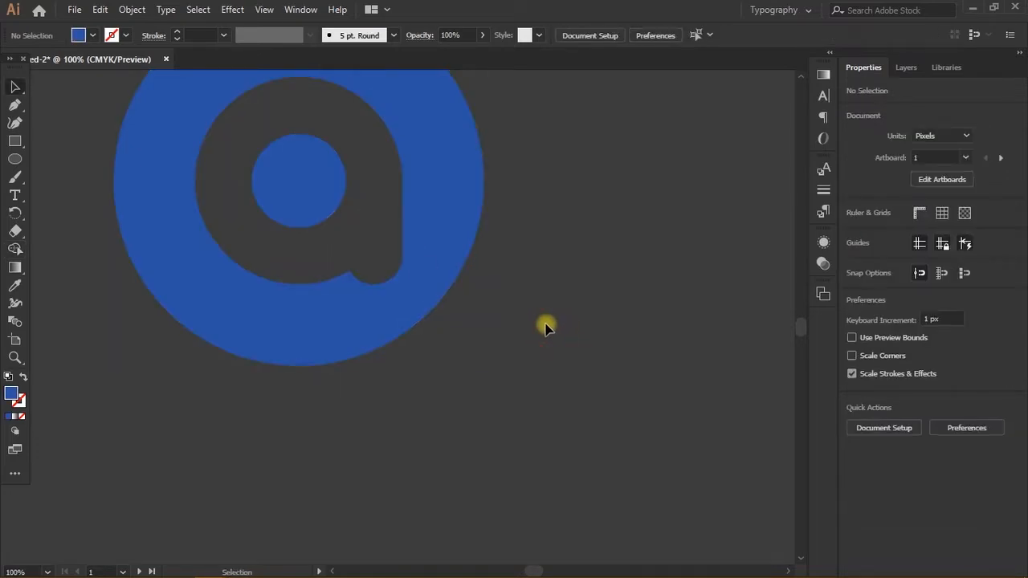
- Try copying only the outer blue shape of the cut-out icon onto the blank second artboard
{"action": "scroll", "coordinate": [541, 325], "scroll_direction": "down", "scroll_amount": 2}
{"action": "scroll", "coordinate": [541, 325], "scroll_direction": "right", "scroll_amount": 3}
{"action": "left_click", "coordinate": [445, 296]}
{"action": "scroll", "coordinate": [446, 295], "scroll_direction": "down", "scroll_amount": 3}
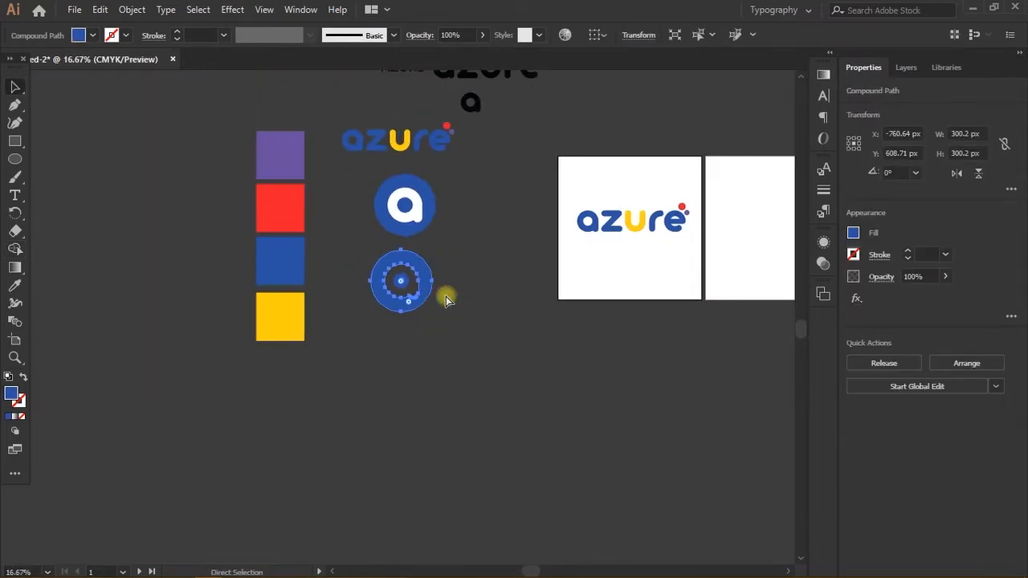
{"action": "scroll", "coordinate": [447, 294], "scroll_direction": "right", "scroll_amount": 2}
{"action": "key", "text": "ctrl+c"}
{"action": "scroll", "coordinate": [446, 293], "scroll_direction": "right", "scroll_amount": 3}
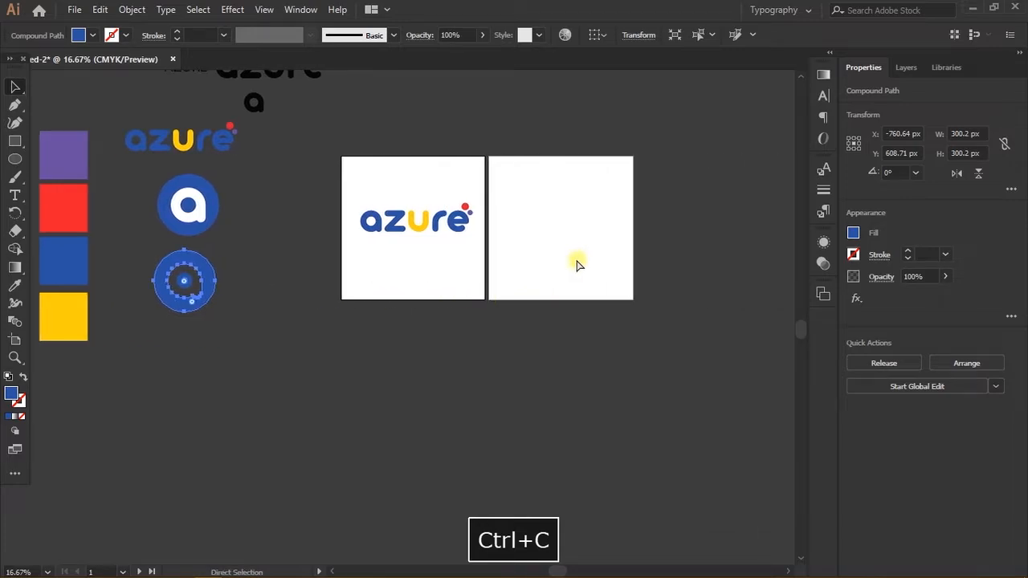
{"action": "scroll", "coordinate": [573, 264], "scroll_direction": "up", "scroll_amount": 2}
{"action": "scroll", "coordinate": [581, 223], "scroll_direction": "right", "scroll_amount": 2}
{"action": "key", "text": "ctrl+v"}
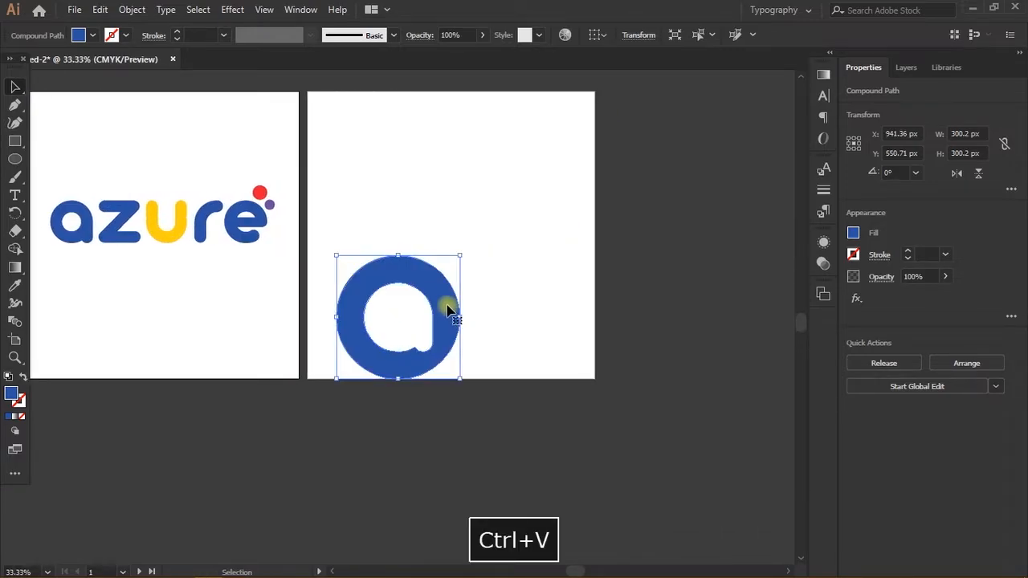
{"action": "key", "text": "ctrl+z"}
{"action": "scroll", "coordinate": [447, 302], "scroll_direction": "down", "scroll_amount": 3}
{"action": "scroll", "coordinate": [272, 338], "scroll_direction": "left", "scroll_amount": 2}
{"action": "left_click", "coordinate": [254, 378]}
- Examine the cut-out icon's outer shape and its separate inner circle up close
{"action": "scroll", "coordinate": [250, 354], "scroll_direction": "up", "scroll_amount": 3}
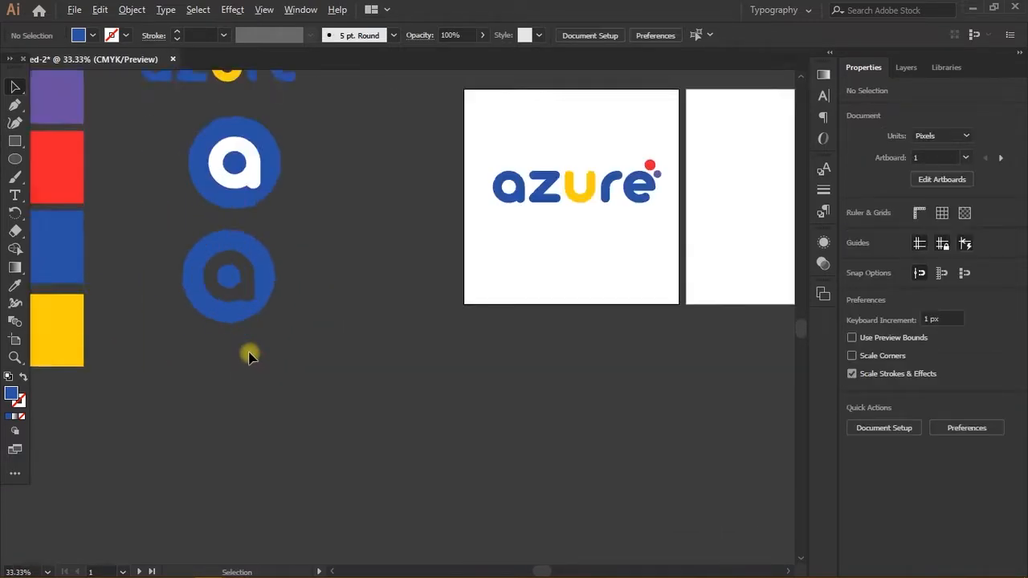
{"action": "scroll", "coordinate": [224, 305], "scroll_direction": "up", "scroll_amount": 2}
{"action": "scroll", "coordinate": [304, 331], "scroll_direction": "down", "scroll_amount": 2}
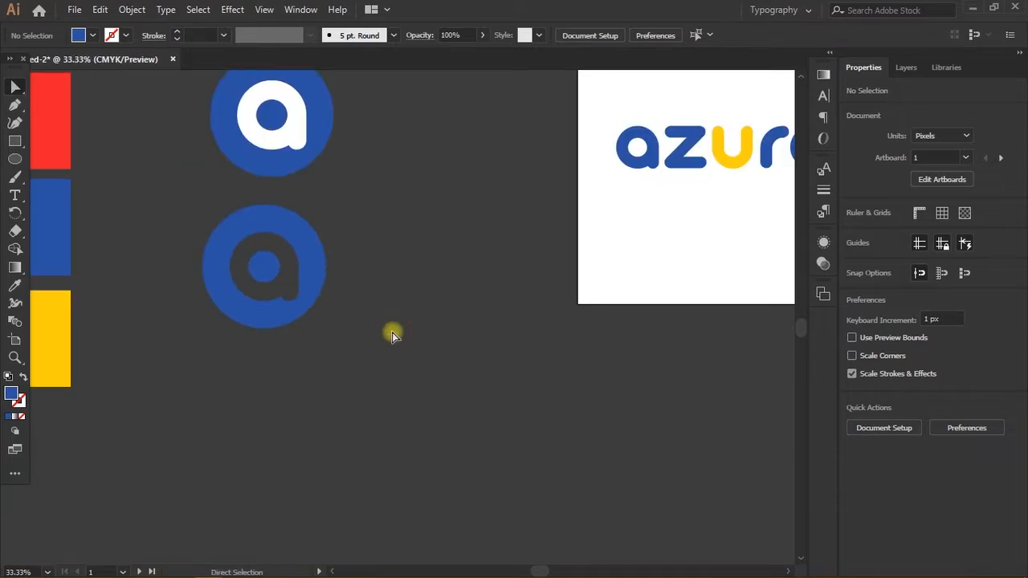
{"action": "key", "text": "v"}
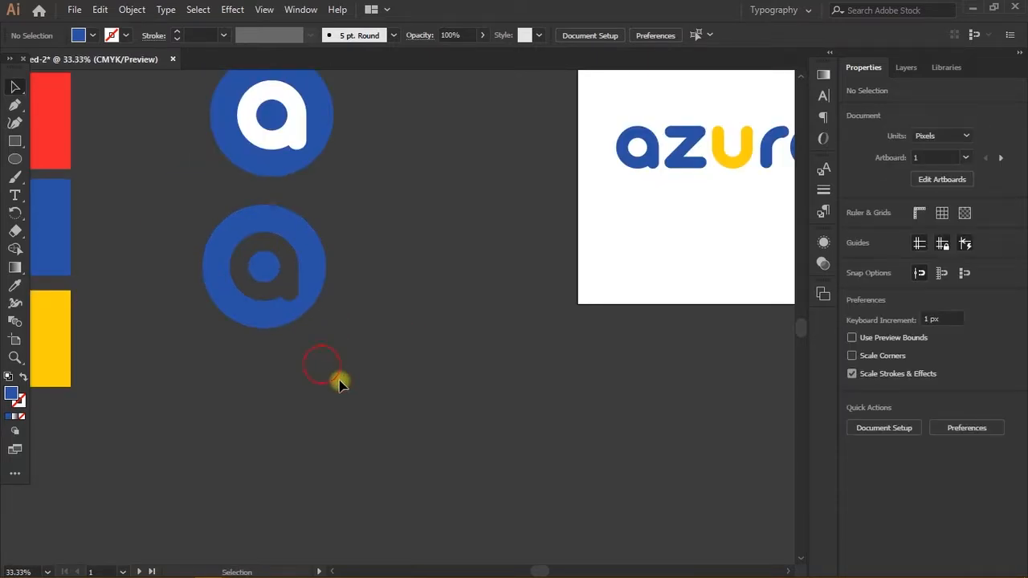
{"action": "left_click_drag", "start_coordinate": [340, 379], "coordinate": [231, 261]}
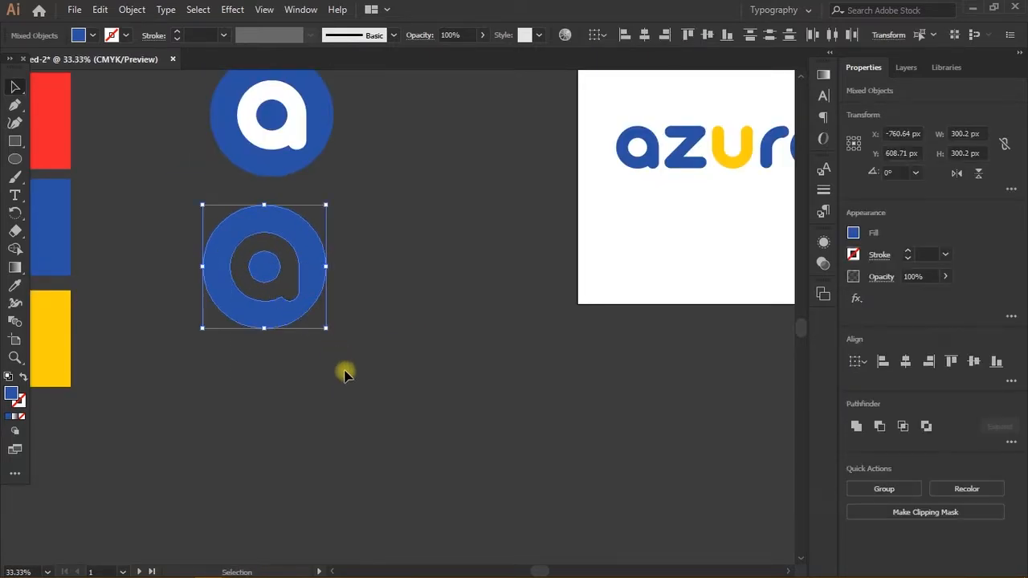
{"action": "left_click", "coordinate": [335, 323]}
{"action": "scroll", "coordinate": [265, 268], "scroll_direction": "up", "scroll_amount": 7}
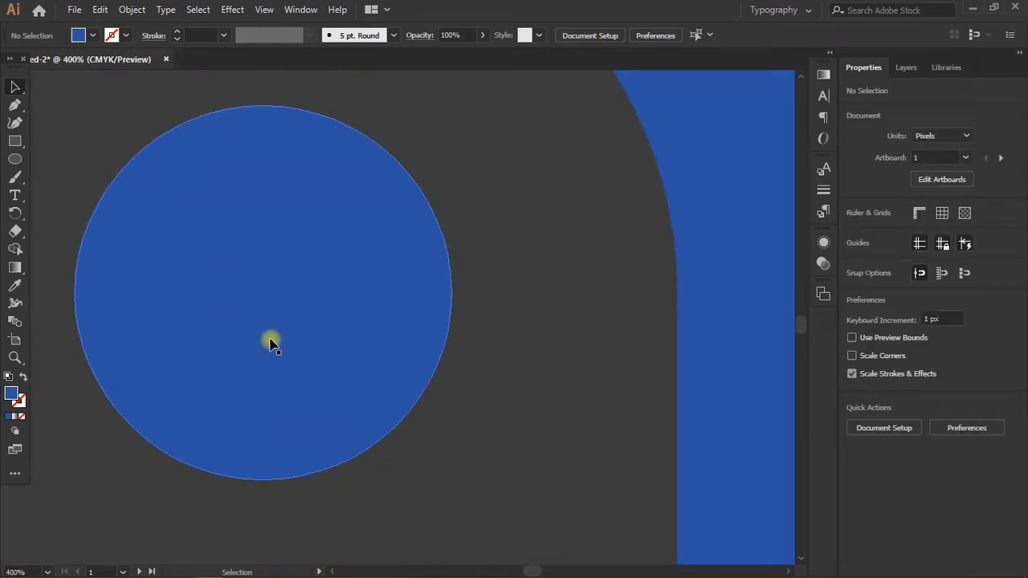
{"action": "scroll", "coordinate": [336, 287], "scroll_direction": "down", "scroll_amount": 7}
{"action": "scroll", "coordinate": [406, 310], "scroll_direction": "down", "scroll_amount": 3}
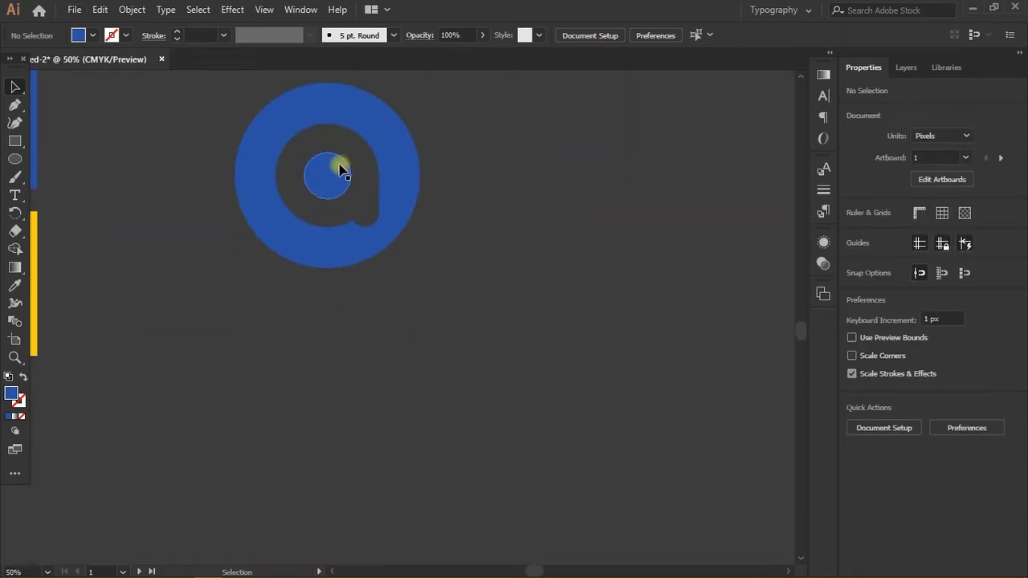
{"action": "scroll", "coordinate": [337, 166], "scroll_direction": "up", "scroll_amount": 3}
{"action": "scroll", "coordinate": [324, 348], "scroll_direction": "down", "scroll_amount": 1}
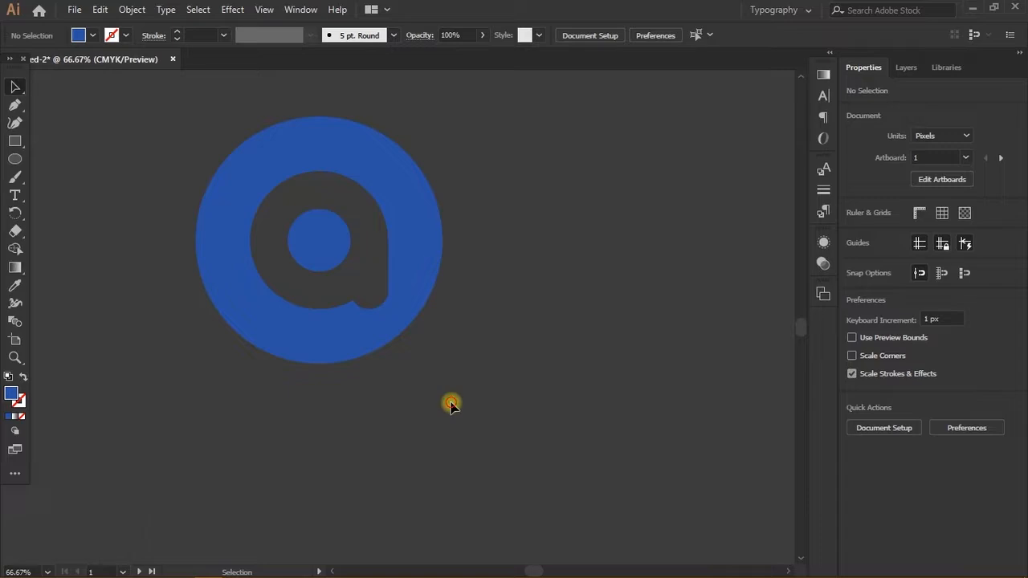
- Group the cut-out icon's outer shape and inner circle and ungroup them again
{"action": "left_click_drag", "start_coordinate": [446, 333], "coordinate": [212, 183]}
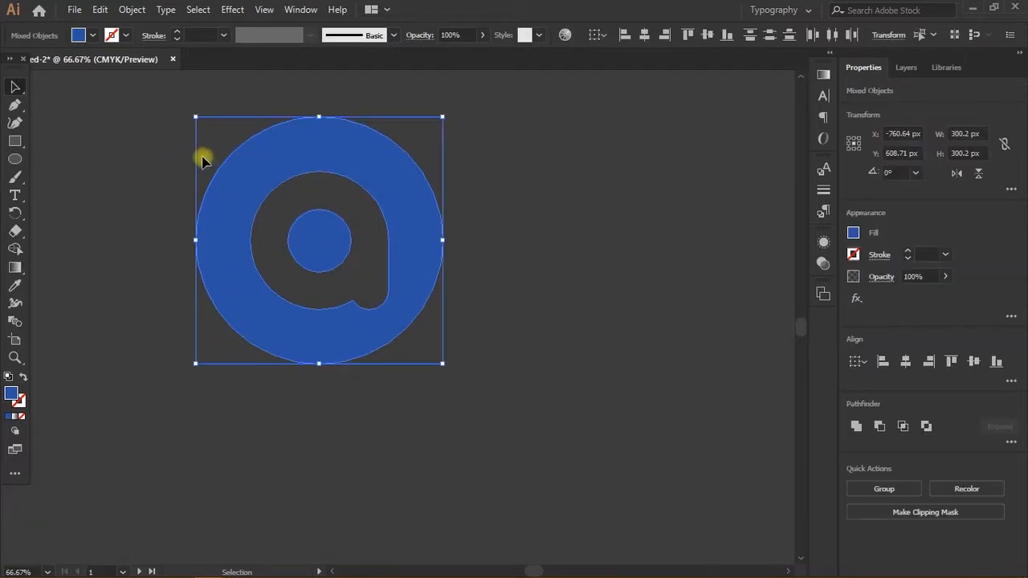
{"action": "key", "text": "ctrl+g"}
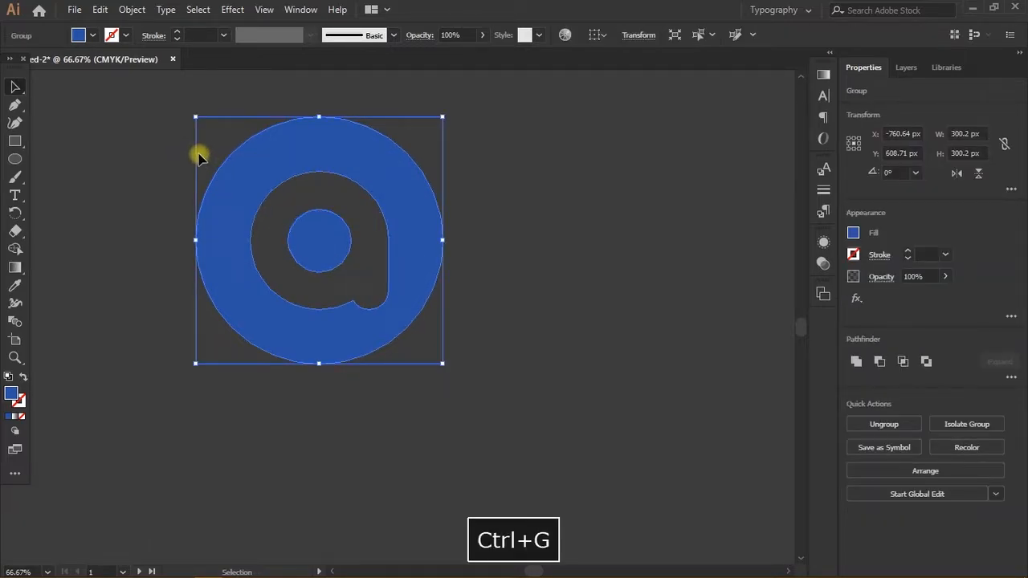
{"action": "right_click", "coordinate": [419, 215]}
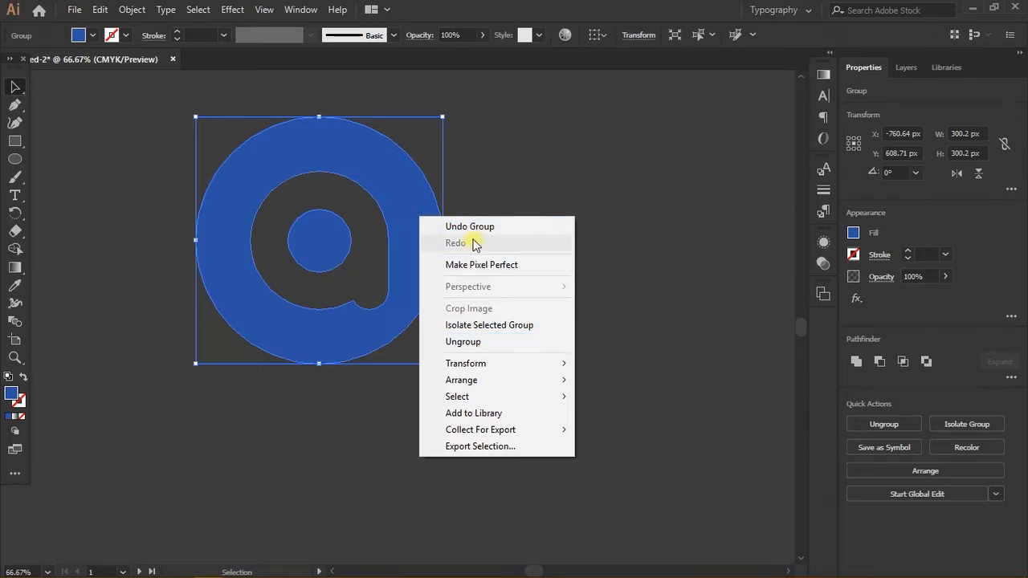
{"action": "left_click", "coordinate": [476, 346]}
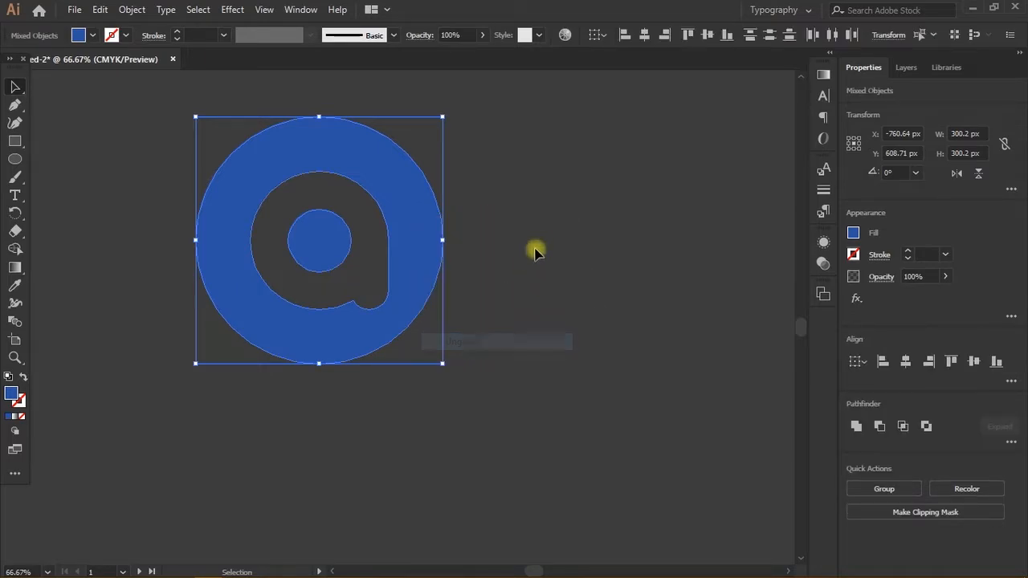
- Group the outer blue shape and the inner circle of the cut-out icon into one object
{"action": "left_click", "coordinate": [450, 416]}
{"action": "left_click_drag", "start_coordinate": [450, 416], "coordinate": [328, 222]}
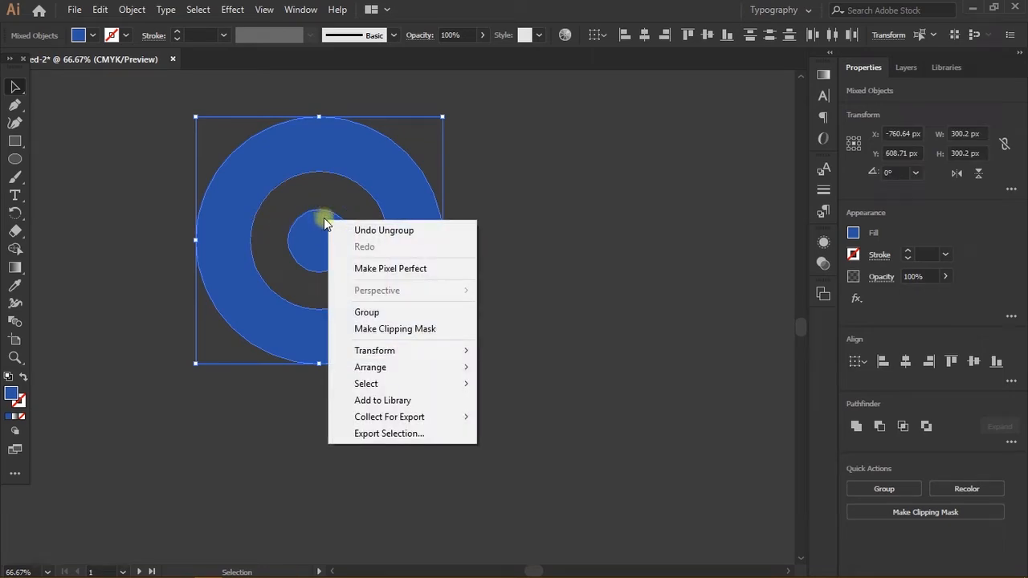
{"action": "left_click", "coordinate": [382, 315]}
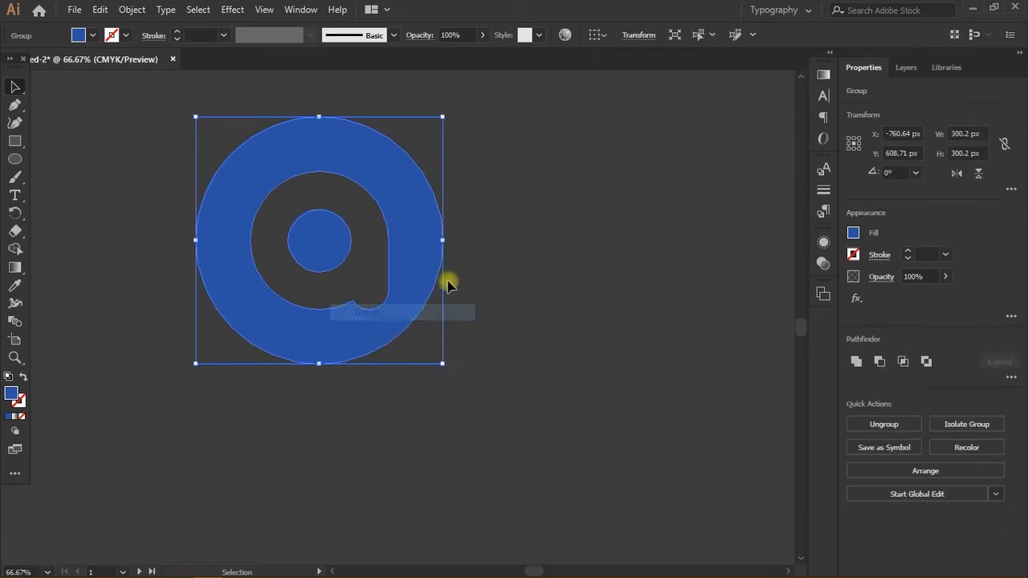
{"action": "left_click", "coordinate": [509, 222]}
- Copy the grouped cut-out icon onto the blank second artboard and place it in the artboard's upper middle
{"action": "key", "text": "ctrl+minus"}
{"action": "key", "text": "ctrl+minus"}
{"action": "key", "text": "ctrl+minus"}
{"action": "scroll", "coordinate": [418, 273], "scroll_direction": "right", "scroll_amount": 1}
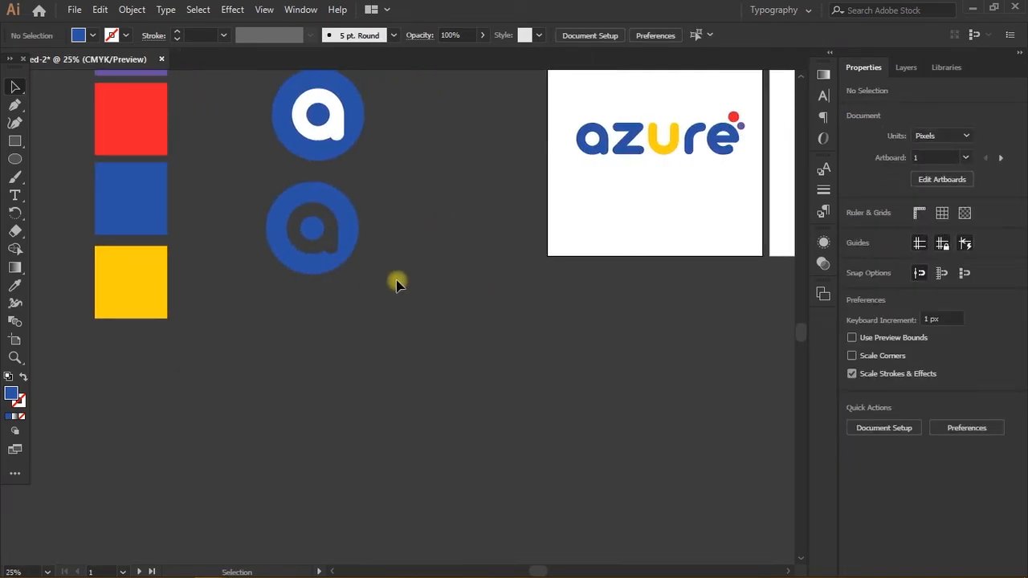
{"action": "scroll", "coordinate": [377, 321], "scroll_direction": "up", "scroll_amount": 2}
{"action": "left_click", "coordinate": [286, 275]}
{"action": "scroll", "coordinate": [337, 329], "scroll_direction": "right", "scroll_amount": 2}
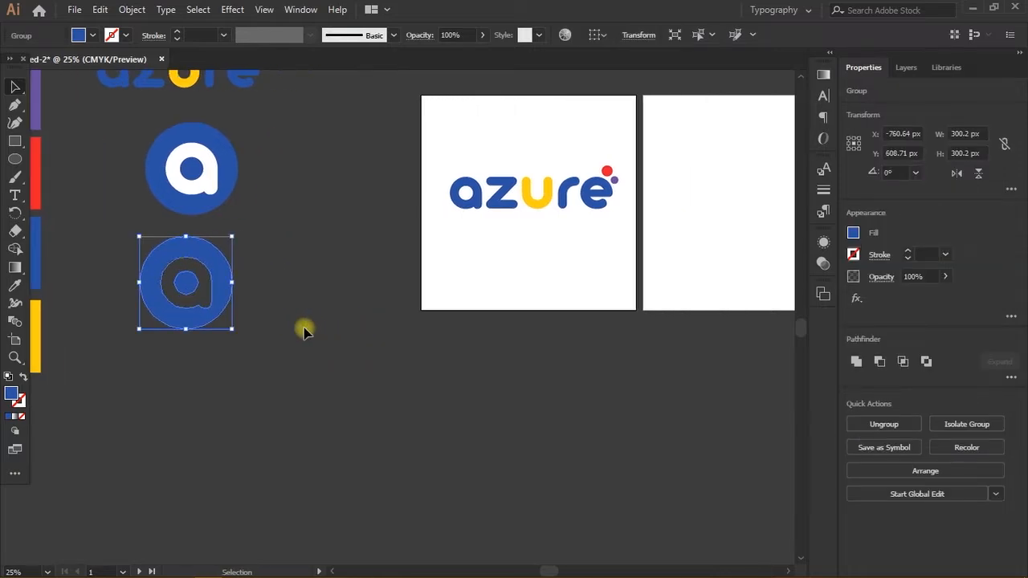
{"action": "left_click_drag", "start_coordinate": [209, 320], "coordinate": [734, 212]}
{"action": "scroll", "coordinate": [712, 217], "scroll_direction": "right", "scroll_amount": 3}
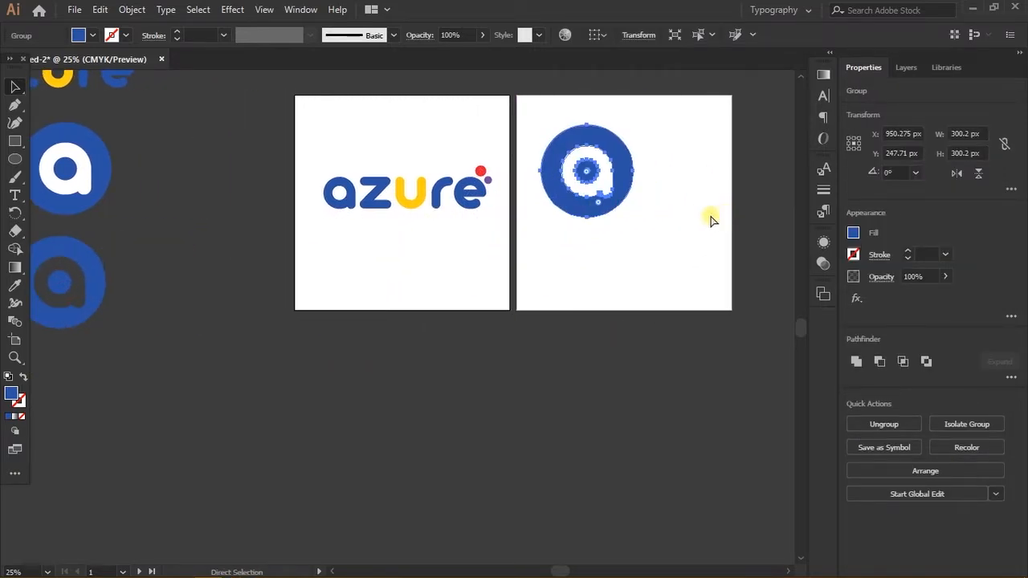
{"action": "scroll", "coordinate": [571, 171], "scroll_direction": "up", "scroll_amount": 1}
{"action": "left_click_drag", "start_coordinate": [540, 165], "coordinate": [566, 167]}
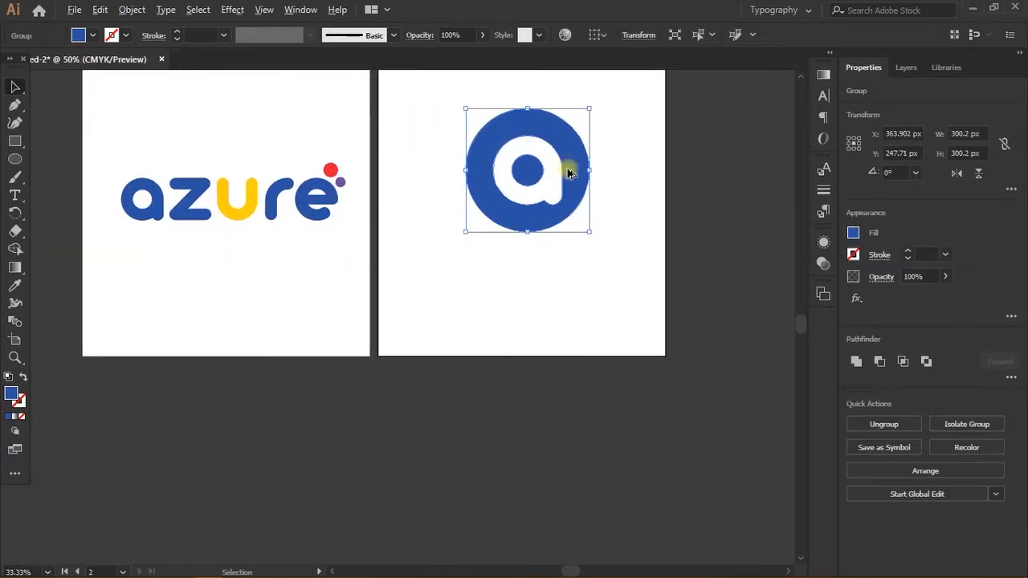
- Scale down the cut-out icon on the second artboard proportionally, keeping it in the upper middle
{"action": "scroll", "coordinate": [566, 168], "scroll_direction": "up", "scroll_amount": 2}
{"action": "left_click_drag", "start_coordinate": [610, 295], "coordinate": [583, 268]}
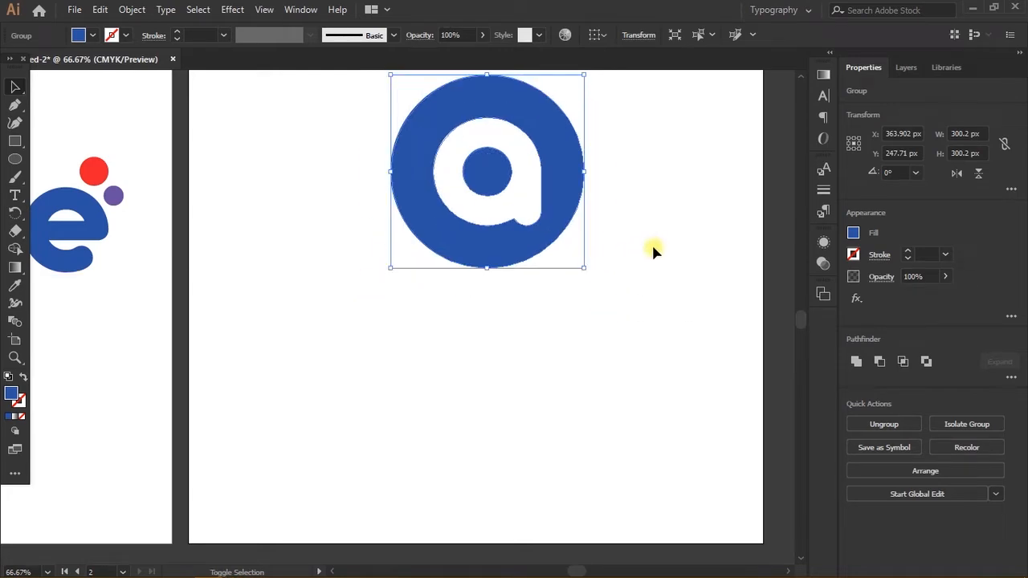
{"action": "left_click", "coordinate": [648, 247]}
{"action": "scroll", "coordinate": [645, 246], "scroll_direction": "down", "scroll_amount": 2}
{"action": "scroll", "coordinate": [567, 257], "scroll_direction": "up", "scroll_amount": 2}
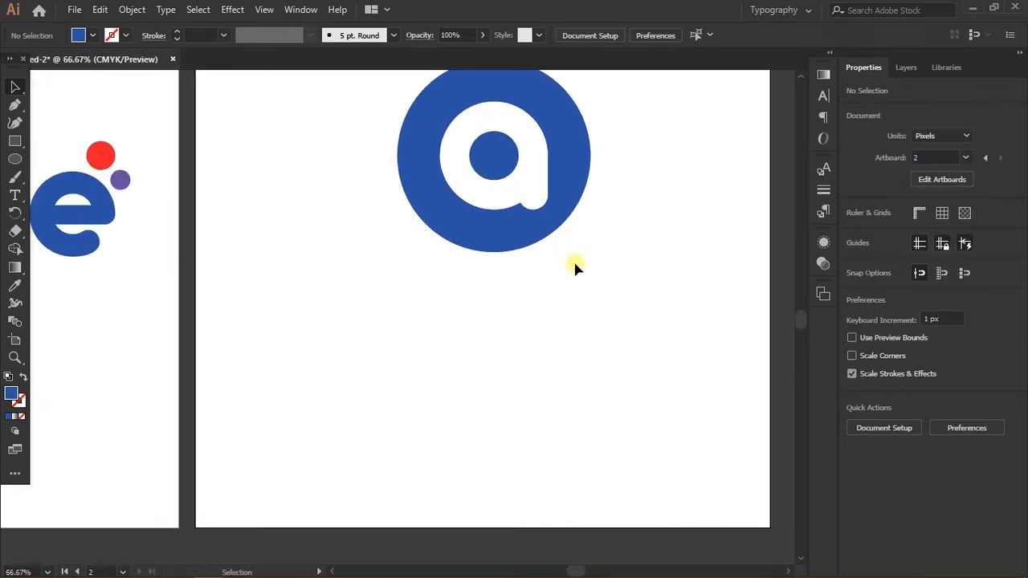
{"action": "left_click", "coordinate": [525, 207]}
{"action": "left_click", "coordinate": [545, 288]}
- Duplicate the large black azure text below the original and set the copy's tracking to -44
{"action": "scroll", "coordinate": [545, 288], "scroll_direction": "down", "scroll_amount": 1}
{"action": "scroll", "coordinate": [521, 320], "scroll_direction": "down", "scroll_amount": 5}
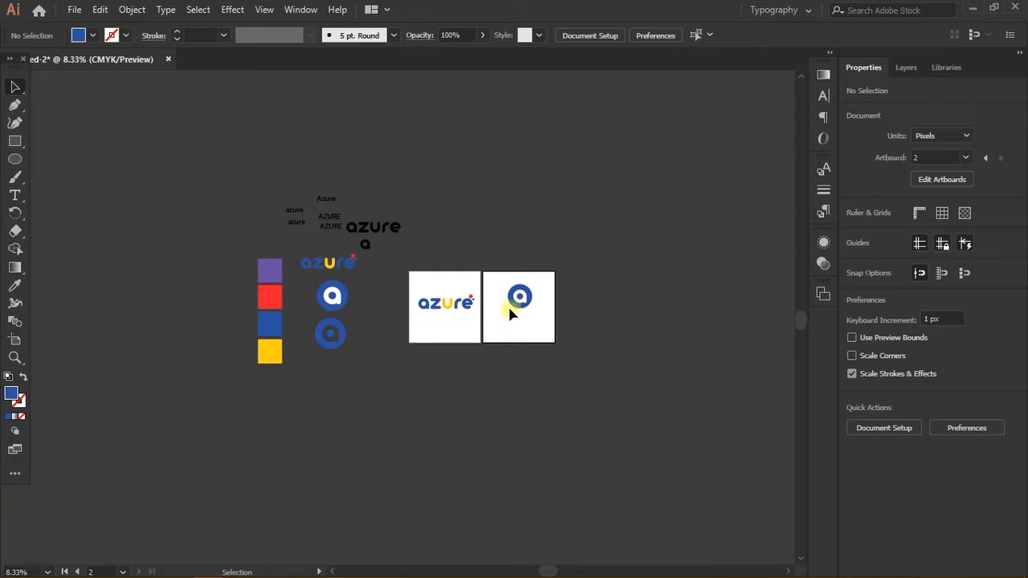
{"action": "scroll", "coordinate": [356, 222], "scroll_direction": "up", "scroll_amount": 6}
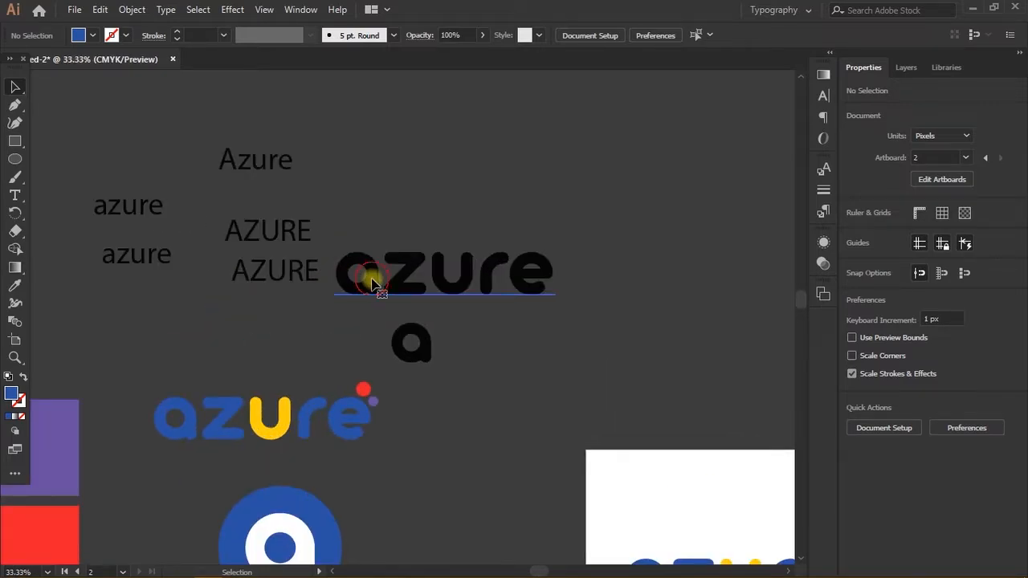
{"action": "left_click", "coordinate": [391, 286]}
{"action": "left_click_drag", "start_coordinate": [426, 289], "coordinate": [516, 241]}
{"action": "scroll", "coordinate": [591, 273], "scroll_direction": "up", "scroll_amount": 2}
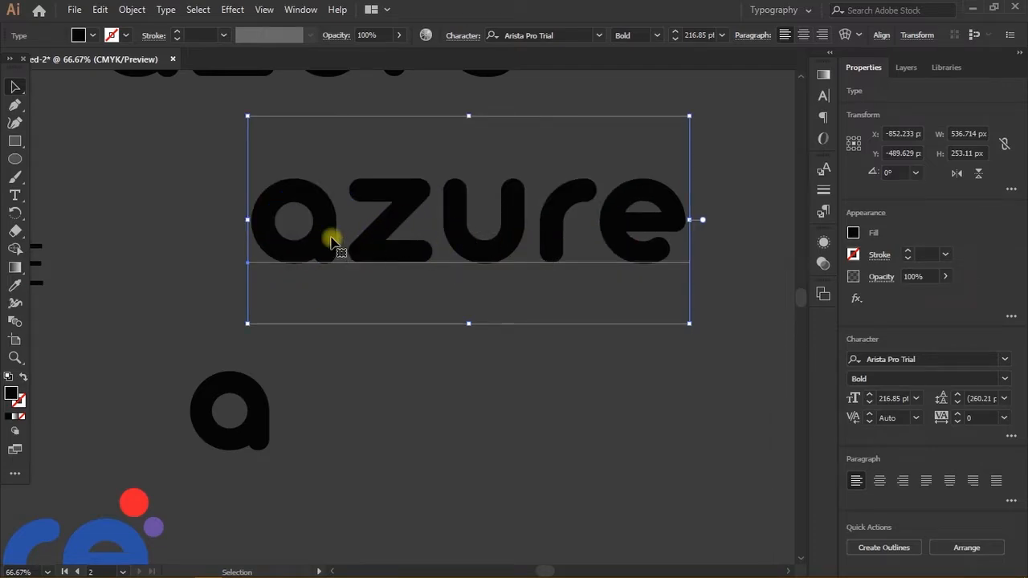
{"action": "left_click", "coordinate": [958, 424]}
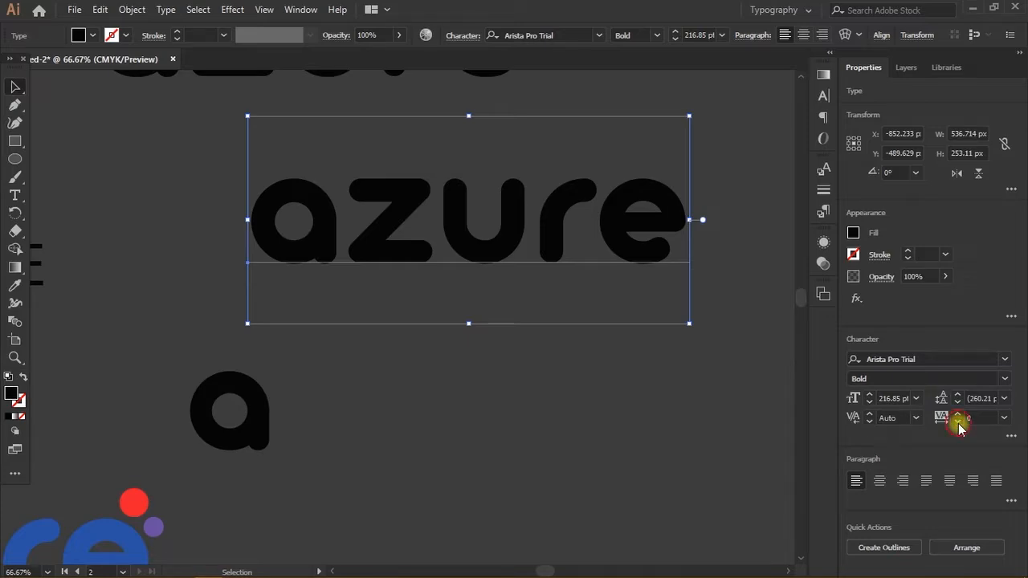
{"action": "left_click_drag", "start_coordinate": [959, 424], "coordinate": [959, 425]}
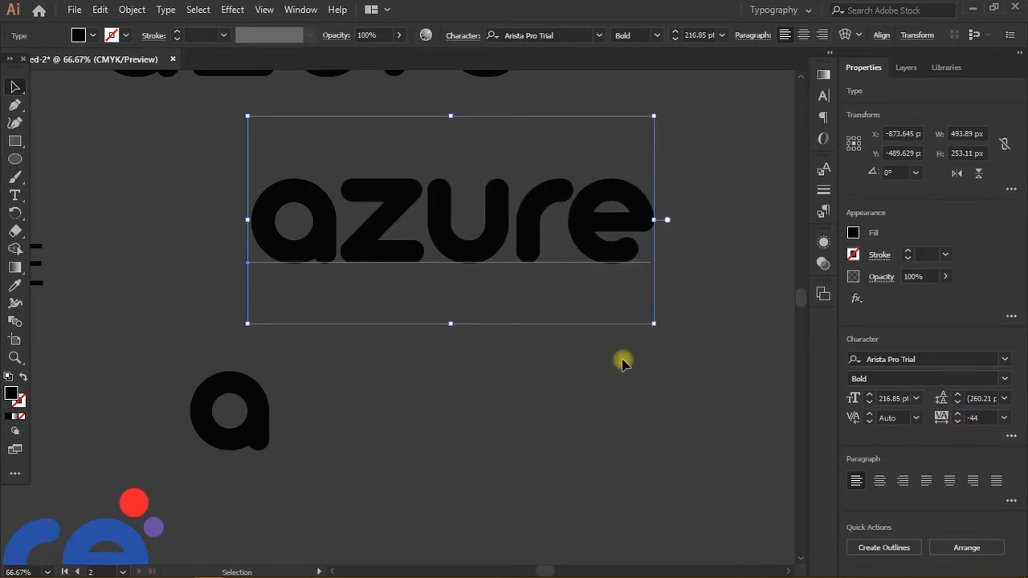
- Switch the duplicated azure text to the Light style and set its tracking to -22
{"action": "left_click", "coordinate": [616, 394]}
{"action": "scroll", "coordinate": [616, 394], "scroll_direction": "down", "scroll_amount": 3}
{"action": "left_click", "coordinate": [567, 315]}
{"action": "scroll", "coordinate": [583, 335], "scroll_direction": "right", "scroll_amount": 2}
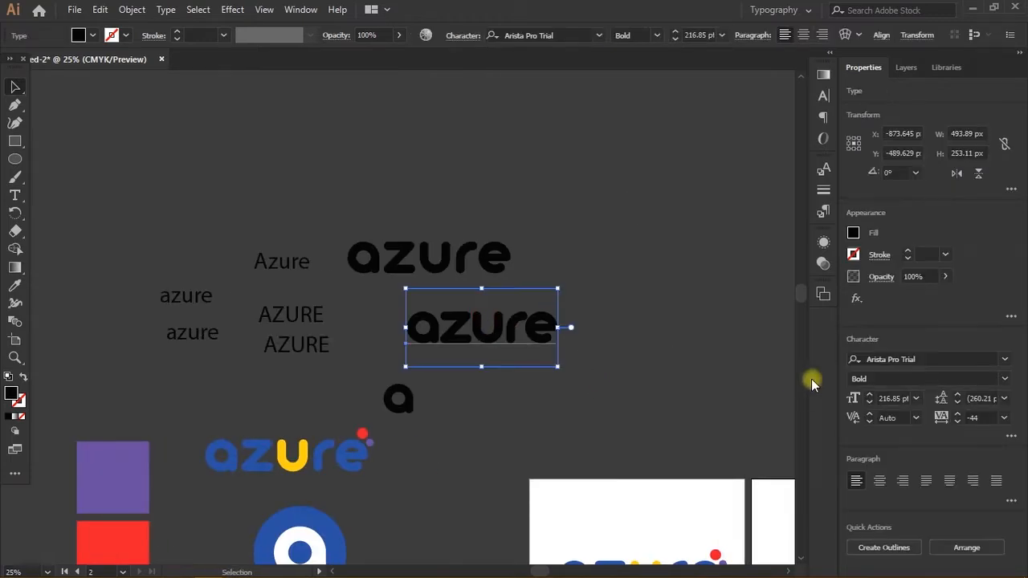
{"action": "left_click", "coordinate": [1000, 377]}
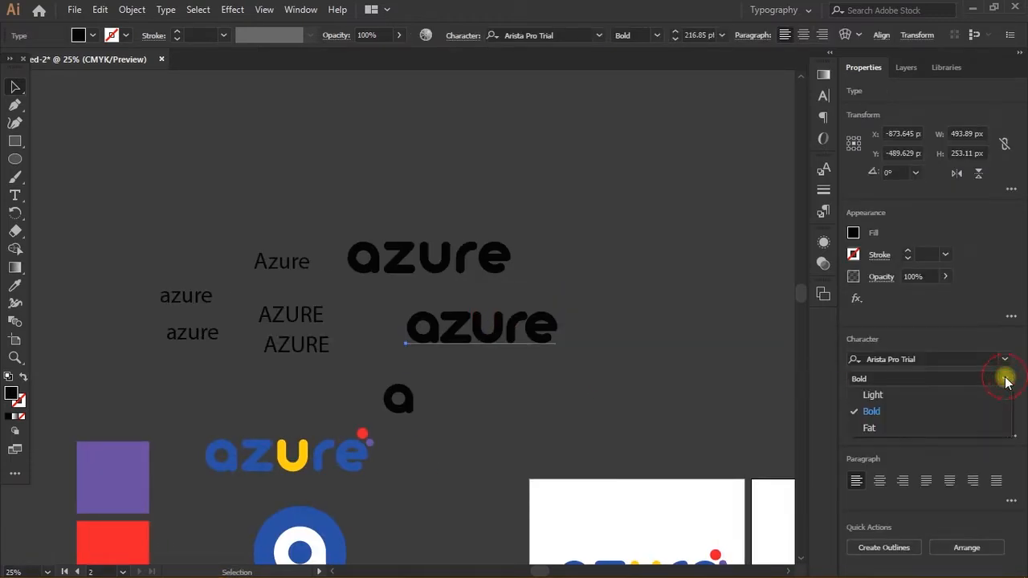
{"action": "left_click", "coordinate": [928, 397]}
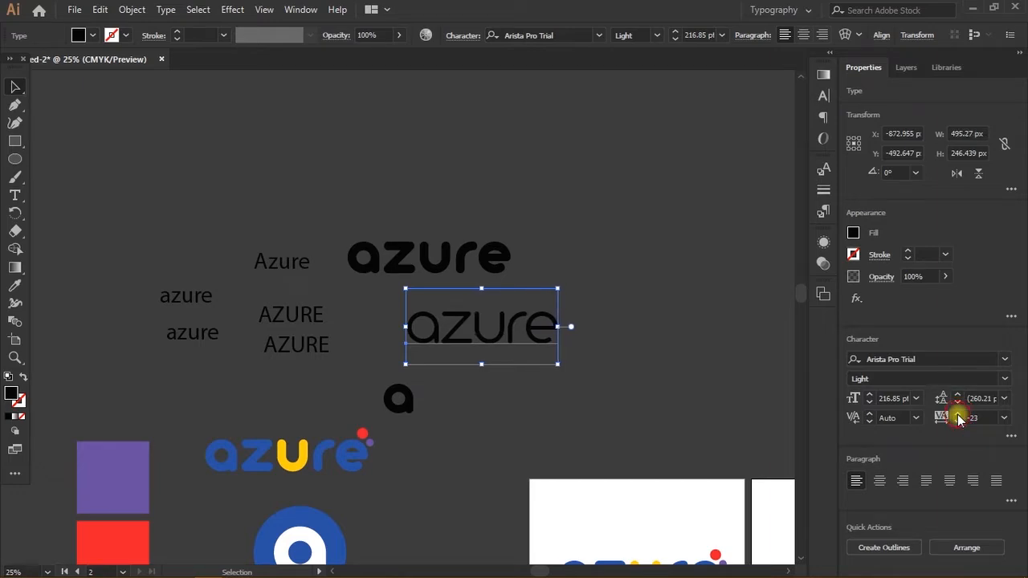
{"action": "left_click", "coordinate": [578, 389]}
{"action": "scroll", "coordinate": [495, 364], "scroll_direction": "up", "scroll_amount": 2}
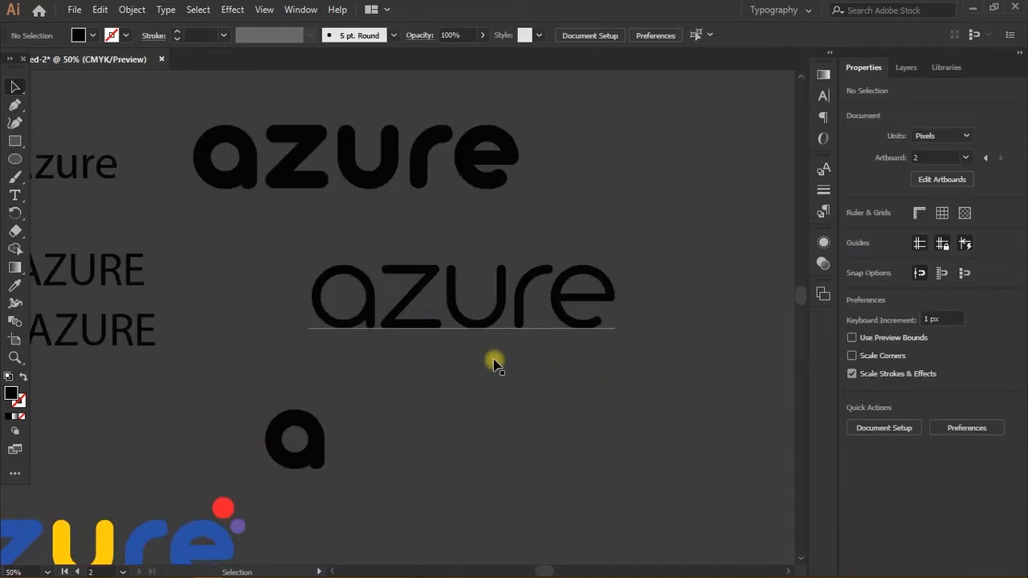
{"action": "scroll", "coordinate": [420, 338], "scroll_direction": "down", "scroll_amount": 2}
- Search the fonts for "aris" and set the duplicated azure text in Arista Pro Alternate Bold
{"action": "left_click", "coordinate": [423, 335]}
{"action": "scroll", "coordinate": [426, 335], "scroll_direction": "up", "scroll_amount": 2}
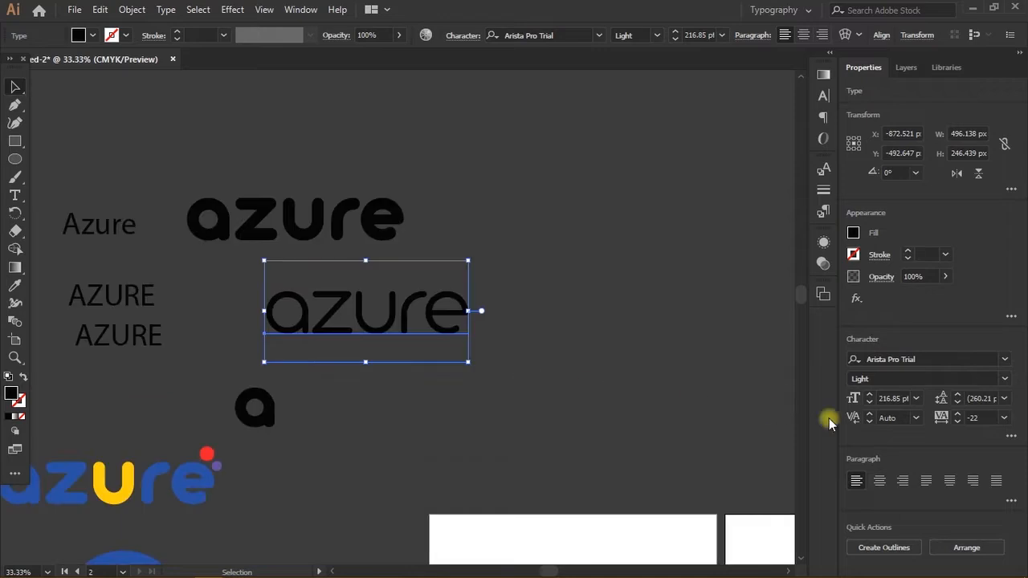
{"action": "left_click", "coordinate": [1009, 358]}
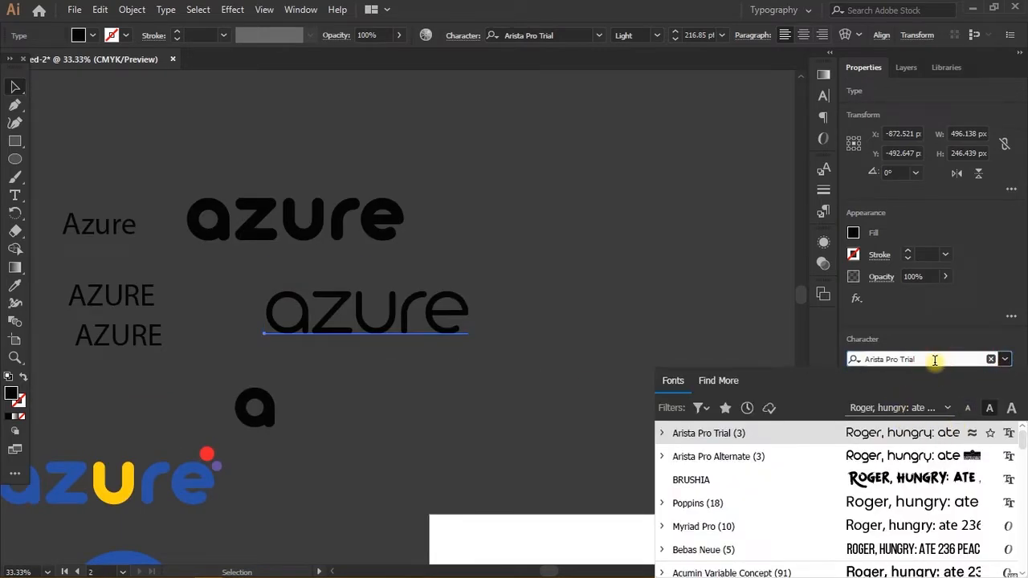
{"action": "left_click_drag", "start_coordinate": [935, 361], "coordinate": [829, 355]}
{"action": "type", "text": "ariso"}
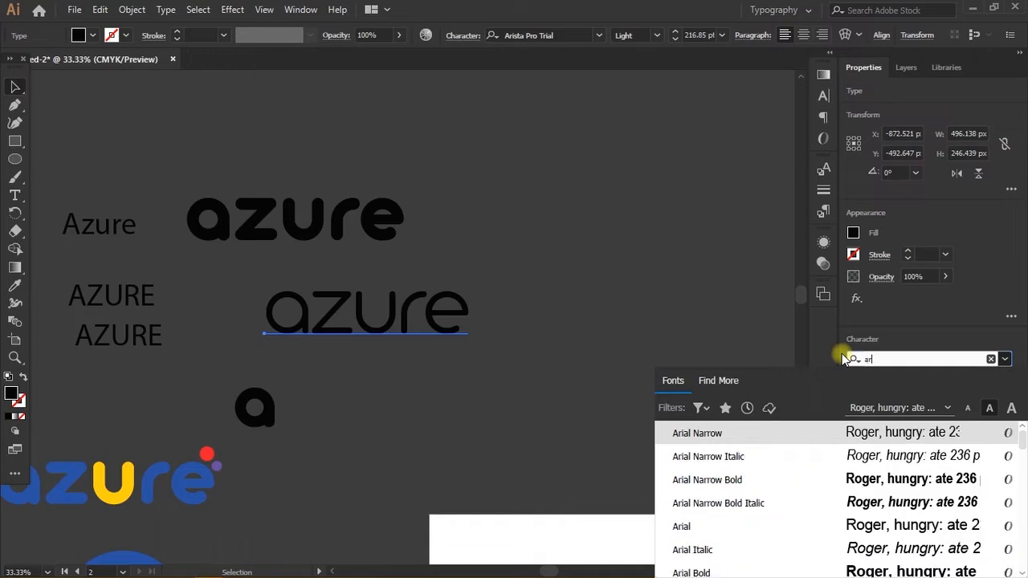
{"action": "key", "text": "BackSpace"}
{"action": "key", "text": "BackSpace"}
{"action": "type", "text": "so"}
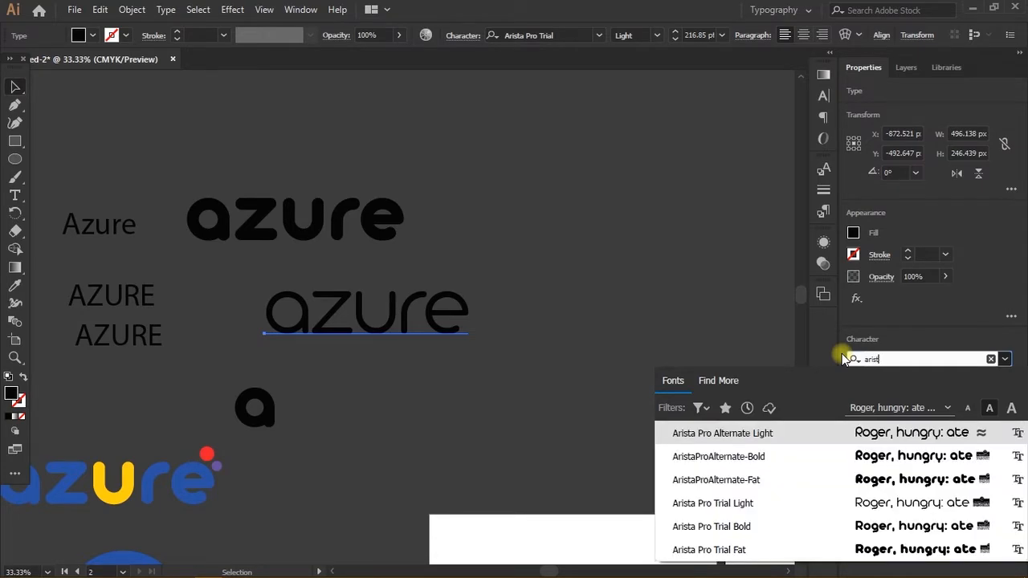
{"action": "key", "text": "BackSpace"}
{"action": "type", "text": "t"}
{"action": "key", "text": "BackSpace"}
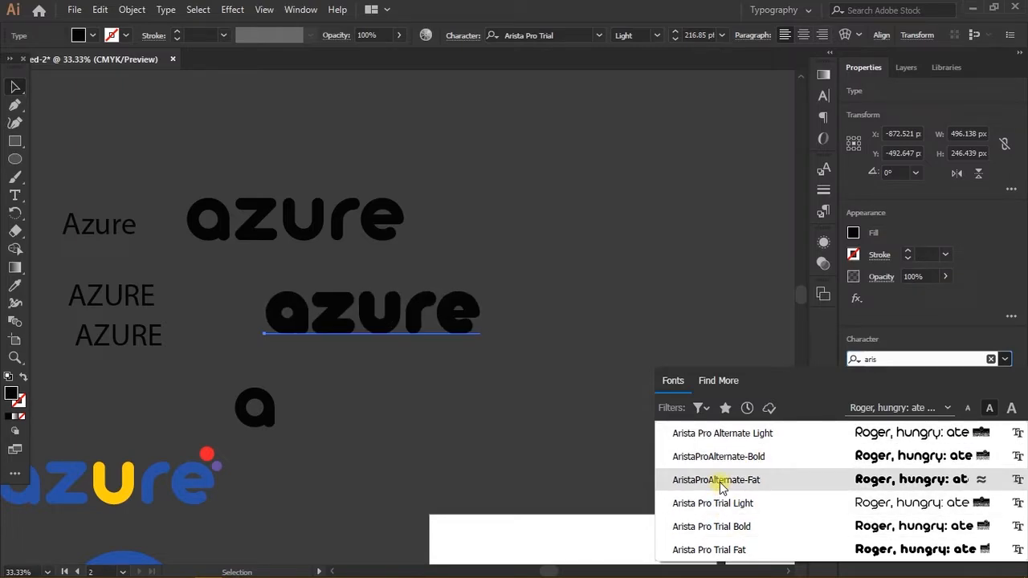
{"action": "left_click", "coordinate": [717, 456]}
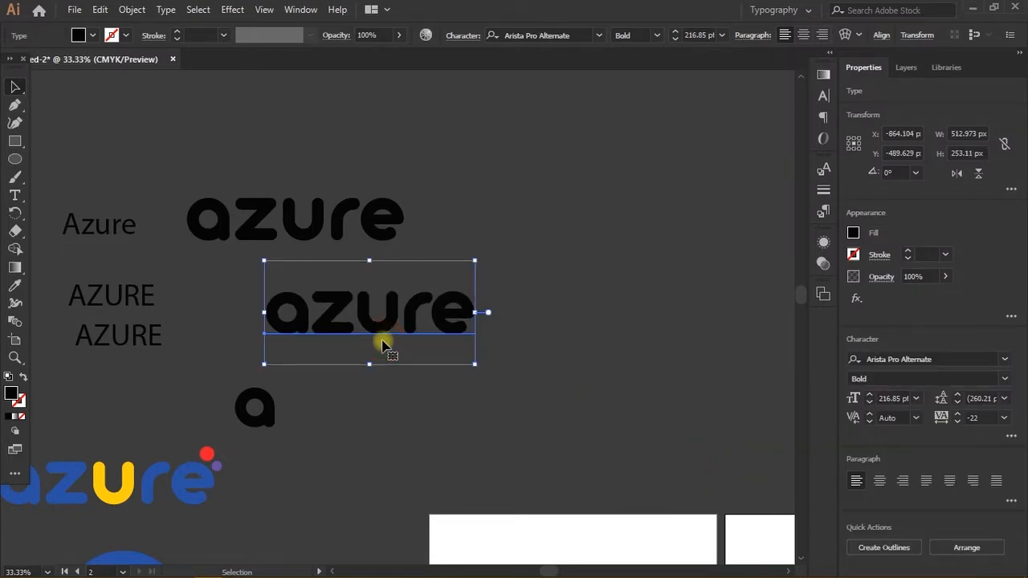
- Duplicate the Arista Pro Alternate text beside the single black letter a and convert the copy to outlines
{"action": "left_click_drag", "start_coordinate": [405, 323], "coordinate": [465, 394]}
{"action": "right_click", "coordinate": [466, 395]}
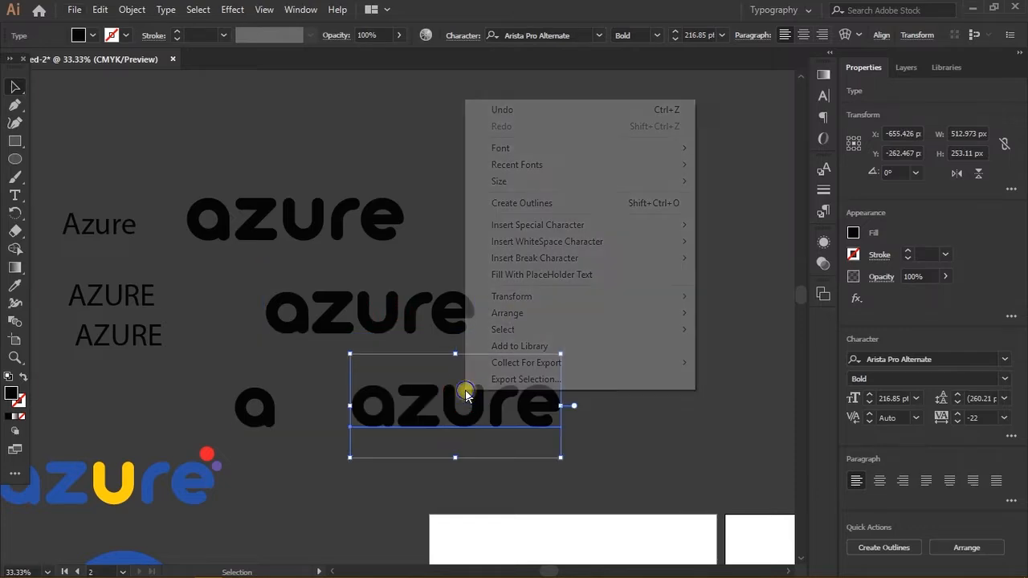
{"action": "left_click", "coordinate": [546, 203]}
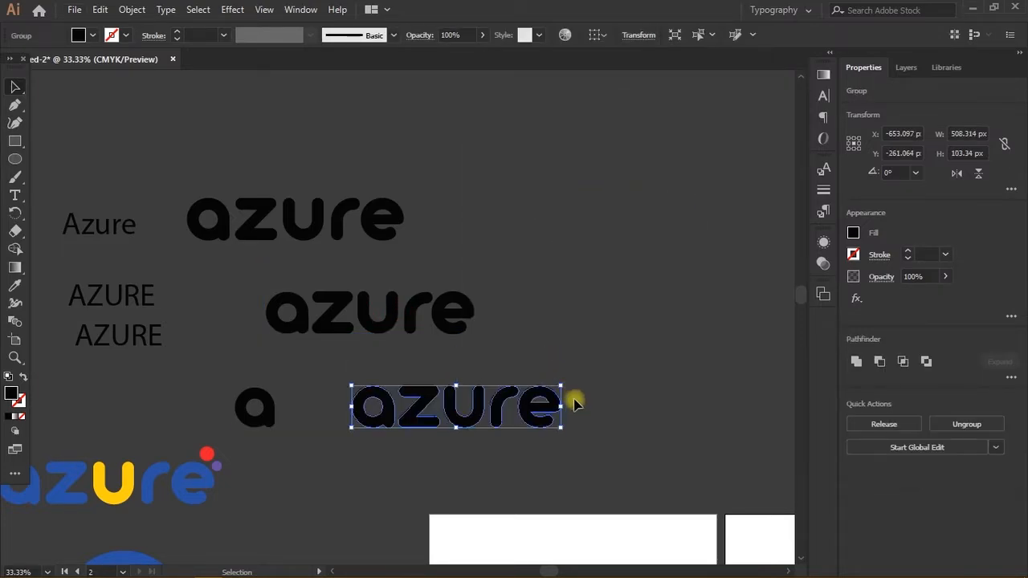
{"action": "left_click", "coordinate": [470, 328]}
{"action": "right_click", "coordinate": [455, 313]}
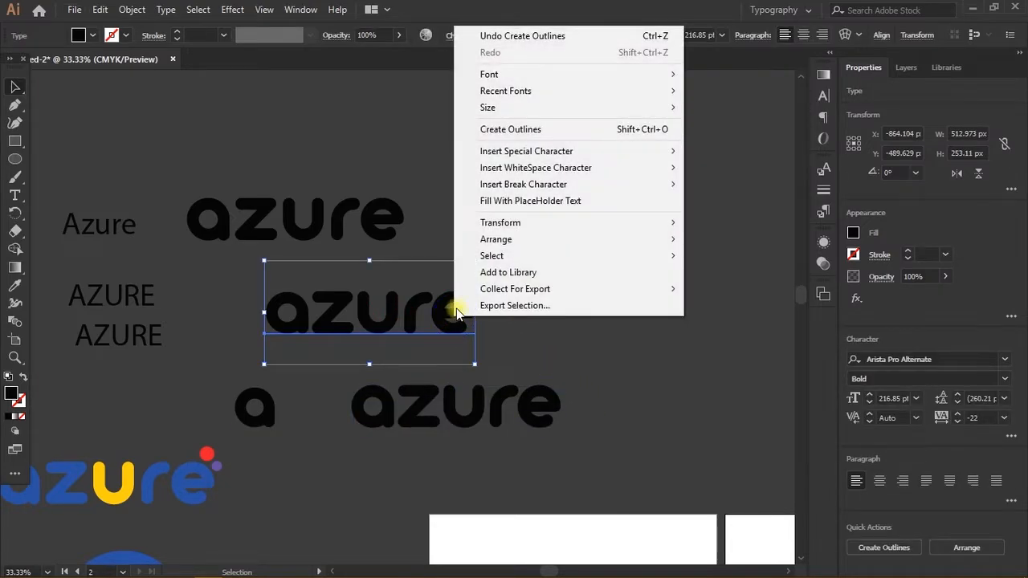
{"action": "left_click", "coordinate": [492, 130]}
{"action": "left_click", "coordinate": [668, 366]}
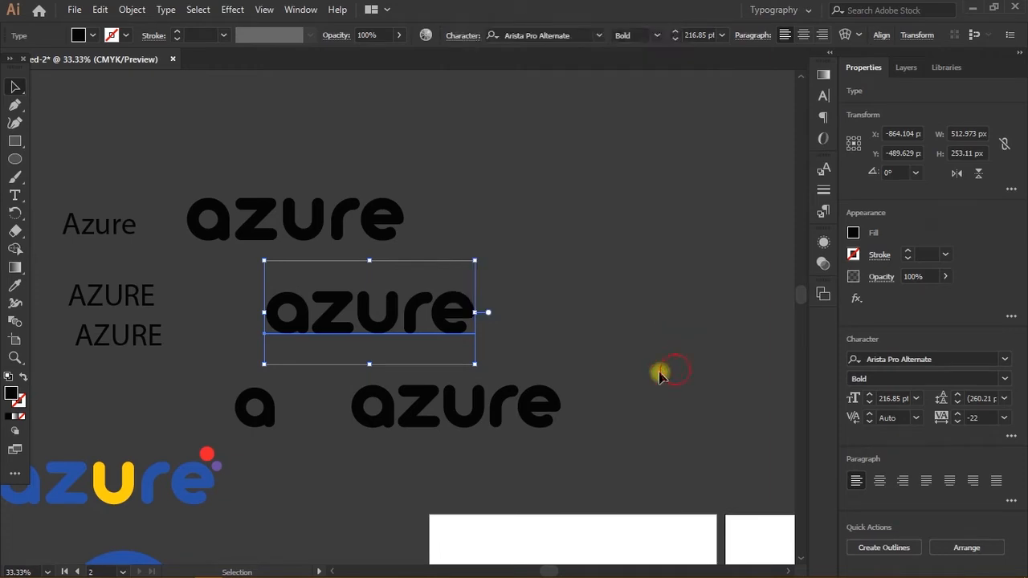
- Paste a copy of the outlined azure wordmark onto the second artboard, centred directly below the icon
{"action": "left_click", "coordinate": [542, 408]}
{"action": "key", "text": "ctrl+c"}
{"action": "scroll", "coordinate": [543, 408], "scroll_direction": "down", "scroll_amount": 2}
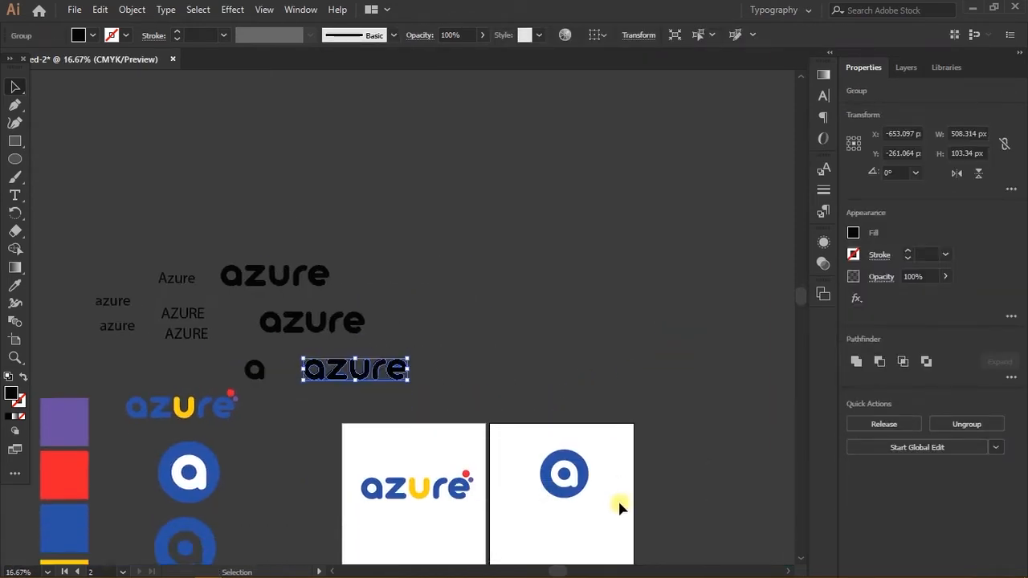
{"action": "scroll", "coordinate": [569, 507], "scroll_direction": "up", "scroll_amount": 3}
{"action": "key", "text": "ctrl+v"}
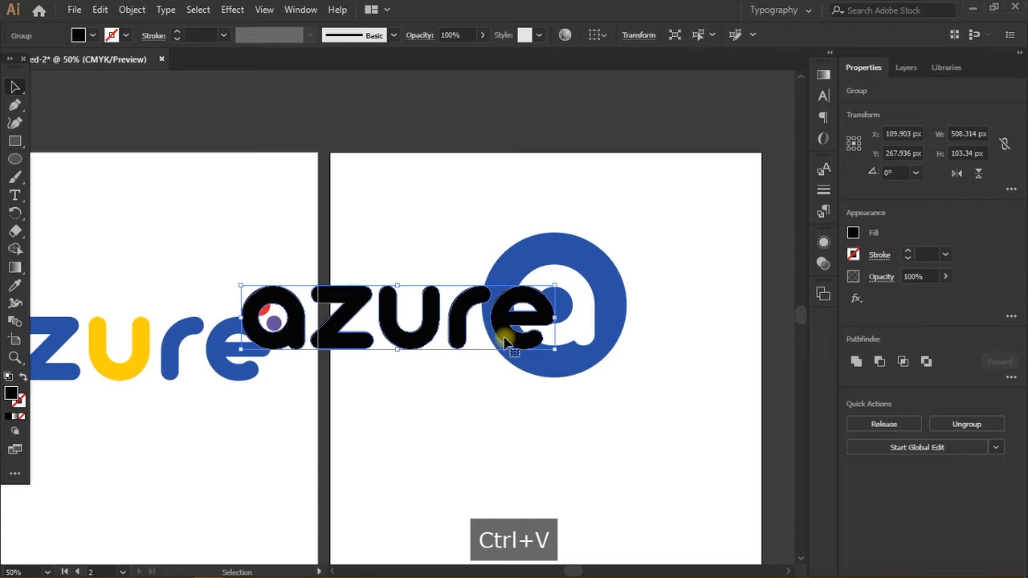
{"action": "left_click_drag", "start_coordinate": [499, 321], "coordinate": [647, 438]}
{"action": "scroll", "coordinate": [634, 486], "scroll_direction": "right", "scroll_amount": 2}
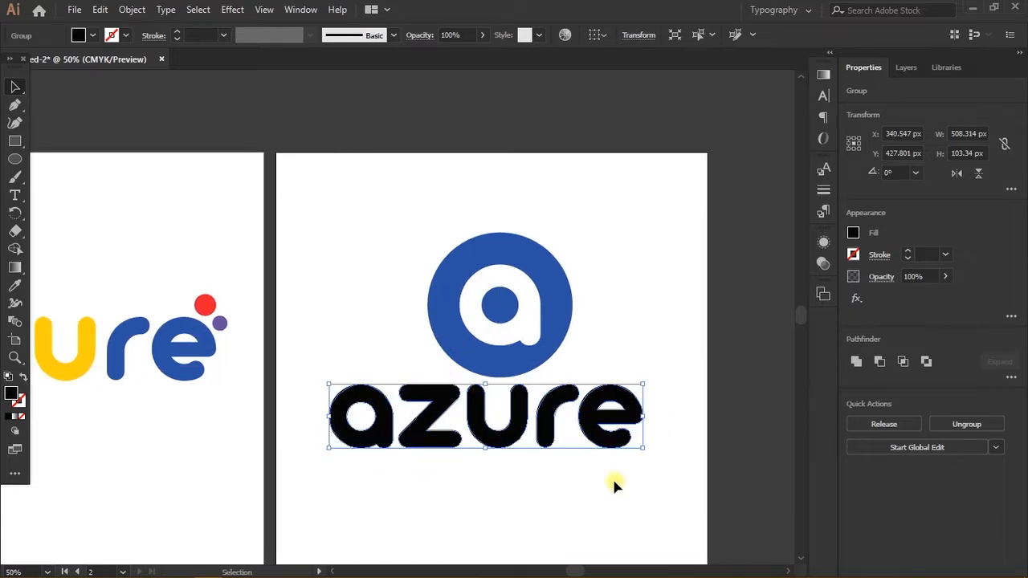
{"action": "left_click_drag", "start_coordinate": [517, 436], "coordinate": [521, 436]}
{"action": "scroll", "coordinate": [522, 429], "scroll_direction": "up", "scroll_amount": 2}
- Recolor the pasted black wordmark with the blue sampled from the cut-out icon
{"action": "key", "text": "i"}
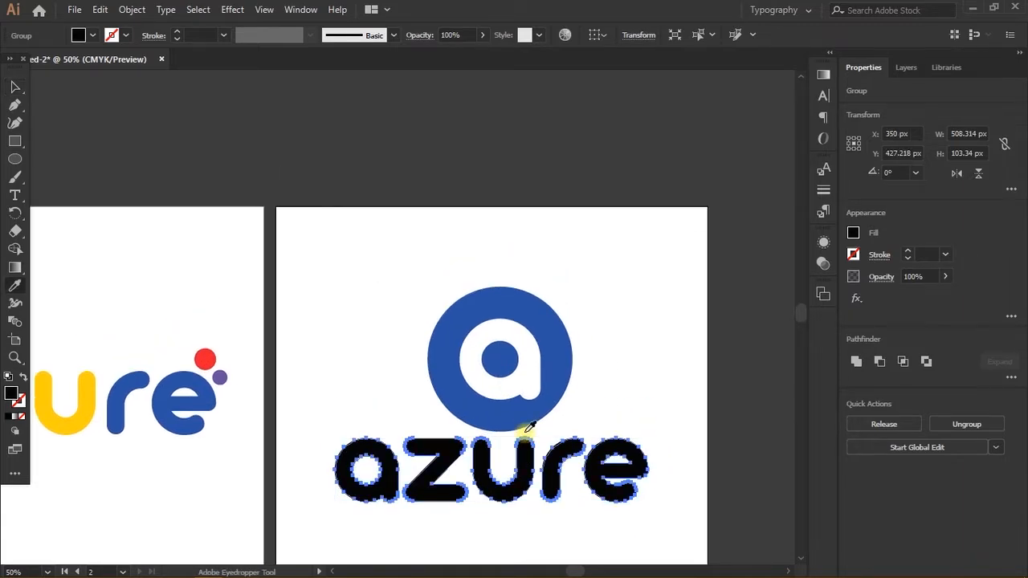
{"action": "left_click", "coordinate": [534, 408]}
{"action": "key", "text": "v"}
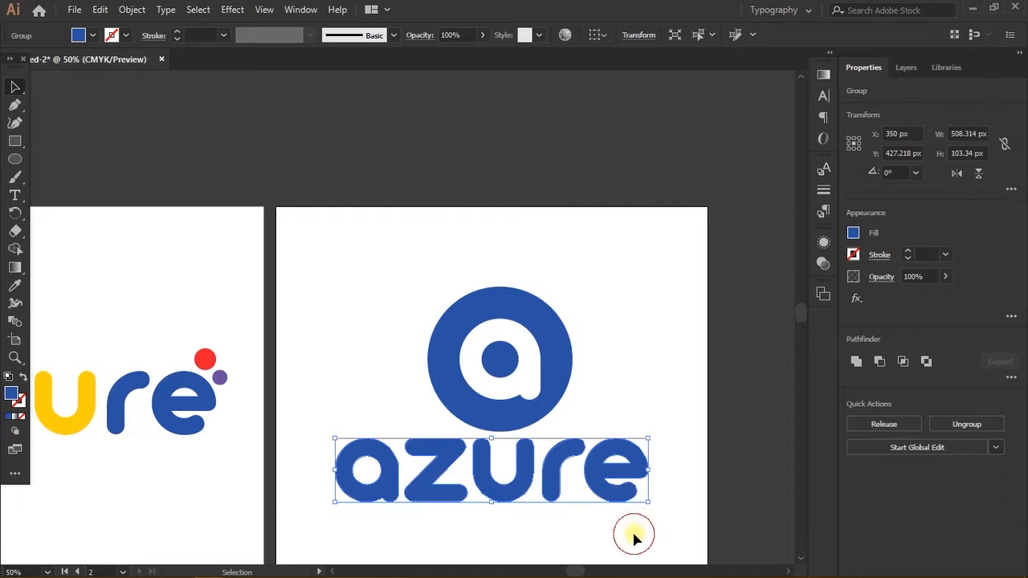
{"action": "left_click", "coordinate": [628, 529]}
- Recolor only the letter e of the pasted wordmark with the red sampled from the first logo's dot
{"action": "key", "text": "a"}
{"action": "left_click", "coordinate": [608, 492]}
{"action": "key", "text": "i"}
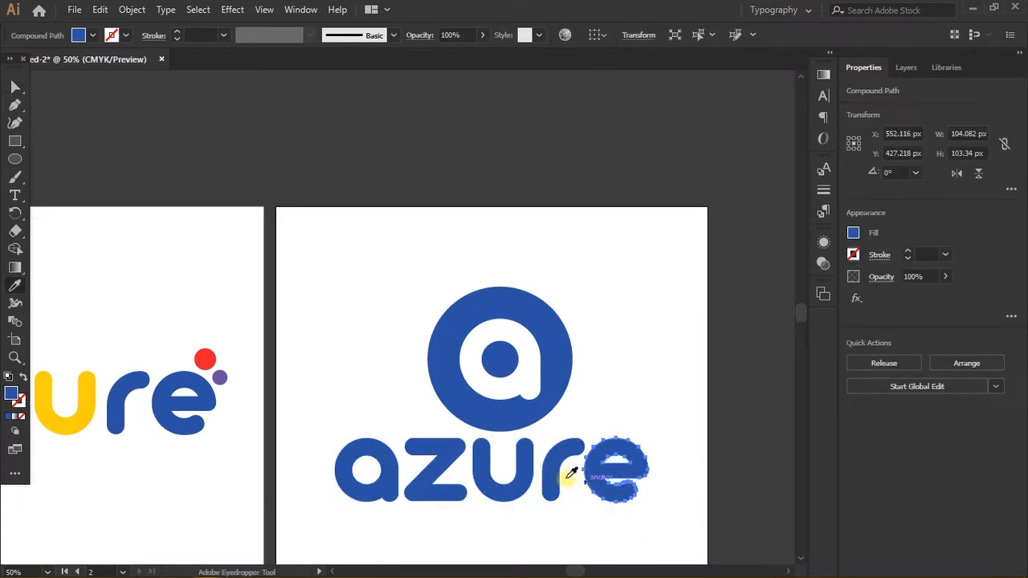
{"action": "left_click", "coordinate": [212, 360]}
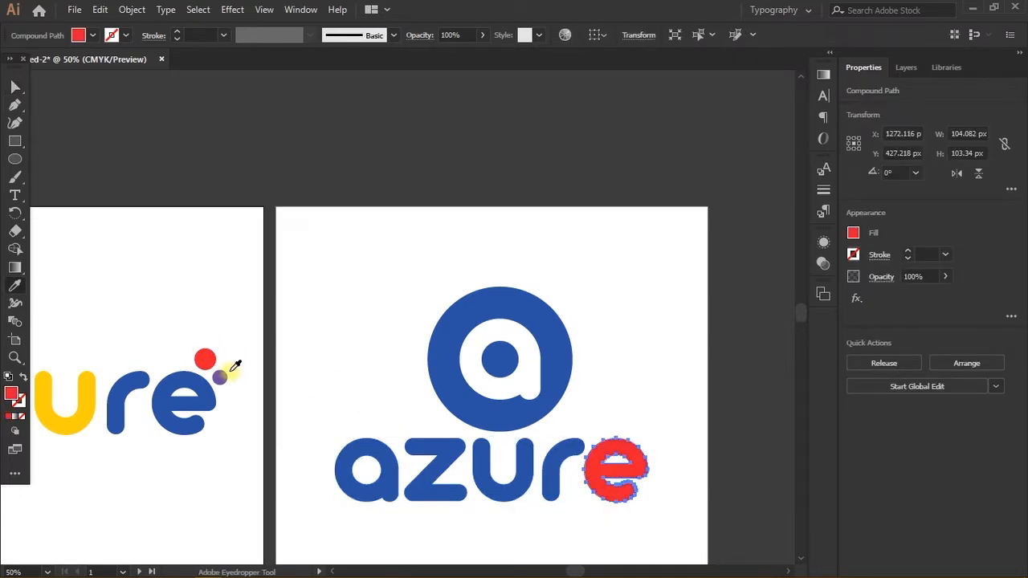
{"action": "key", "text": "v"}
{"action": "left_click", "coordinate": [617, 311]}
{"action": "key", "text": "ctrl+minus"}
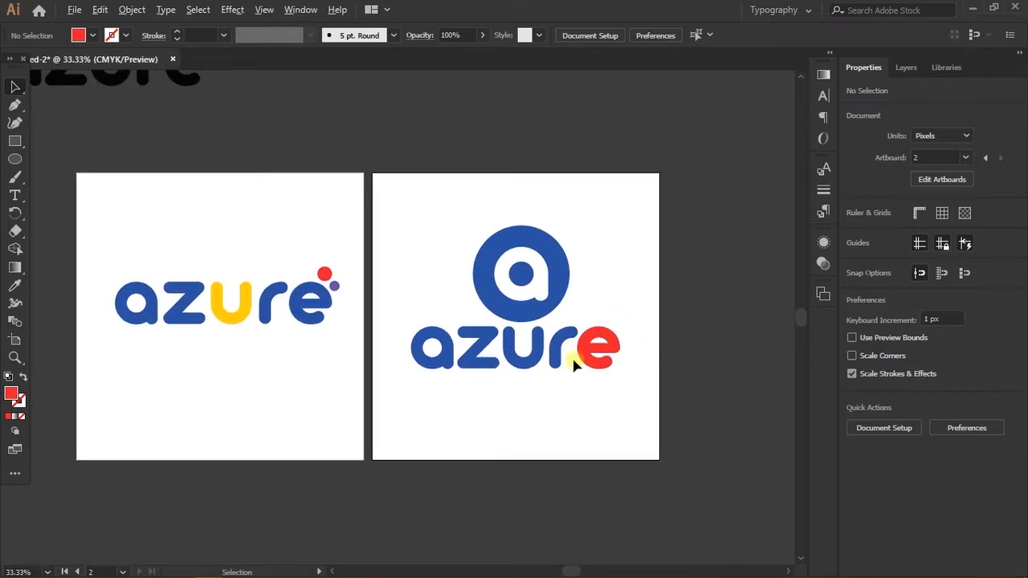
- Scale the second artboard's wordmark down to about 277 px wide, slightly below the icon
{"action": "scroll", "coordinate": [574, 360], "scroll_direction": "up", "scroll_amount": 2}
{"action": "left_click", "coordinate": [594, 358]}
{"action": "left_click_drag", "start_coordinate": [666, 377], "coordinate": [550, 340]}
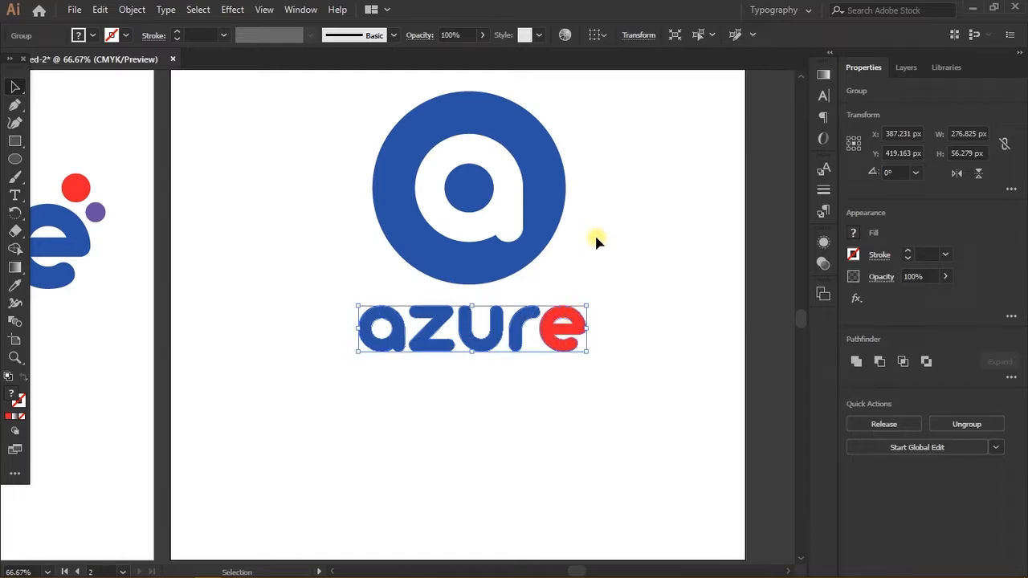
- Scale the icon down to about 160 px and place it centred just above the wordmark
{"action": "left_click", "coordinate": [439, 185]}
{"action": "left_click_drag", "start_coordinate": [569, 286], "coordinate": [535, 251]}
{"action": "left_click_drag", "start_coordinate": [488, 225], "coordinate": [491, 260]}
{"action": "left_click", "coordinate": [573, 390]}
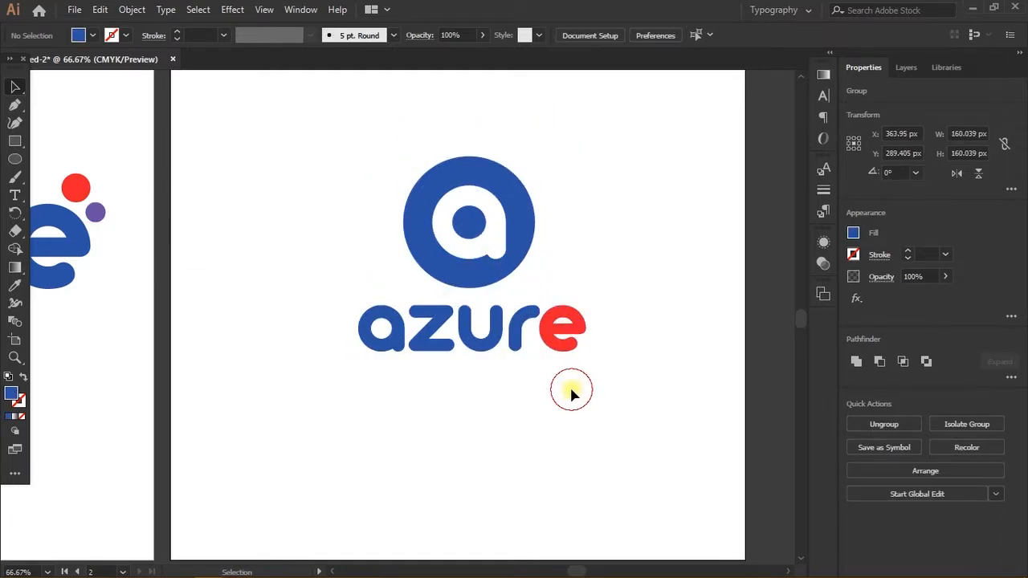
- Enlarge the icon and the wordmark together to about 363 px wide on the second artboard
{"action": "scroll", "coordinate": [570, 391], "scroll_direction": "down", "scroll_amount": 1}
{"action": "left_click_drag", "start_coordinate": [570, 395], "coordinate": [446, 258]}
{"action": "left_click_drag", "start_coordinate": [582, 361], "coordinate": [554, 341]}
{"action": "left_click", "coordinate": [553, 371]}
{"action": "scroll", "coordinate": [553, 371], "scroll_direction": "down", "scroll_amount": 2}
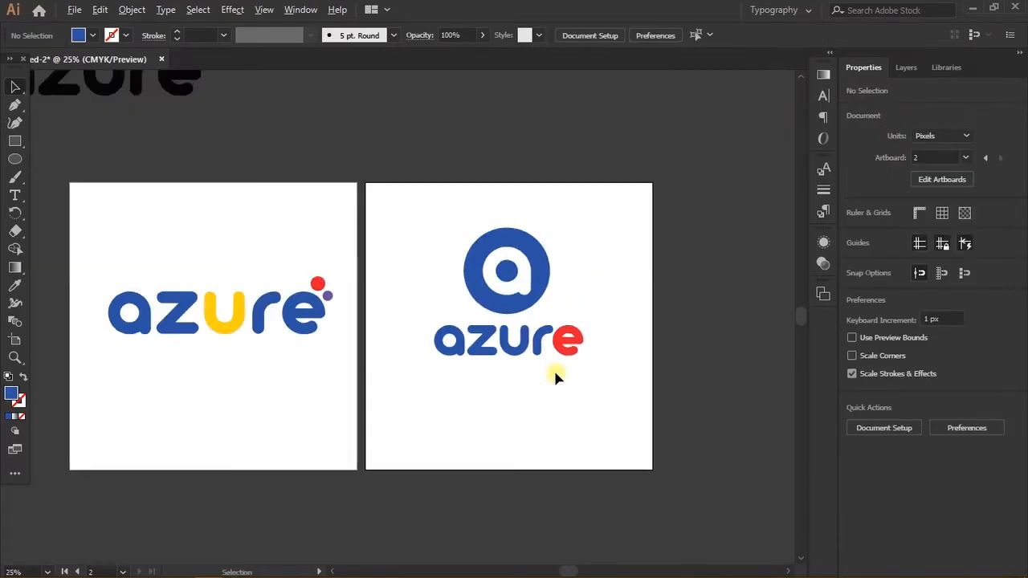
- Reduce the icon and wordmark together to about 333 px wide, centred horizontally on the second artboard
{"action": "scroll", "coordinate": [527, 401], "scroll_direction": "up", "scroll_amount": 1}
{"action": "left_click_drag", "start_coordinate": [528, 401], "coordinate": [394, 217]}
{"action": "scroll", "coordinate": [455, 297], "scroll_direction": "up", "scroll_amount": 2}
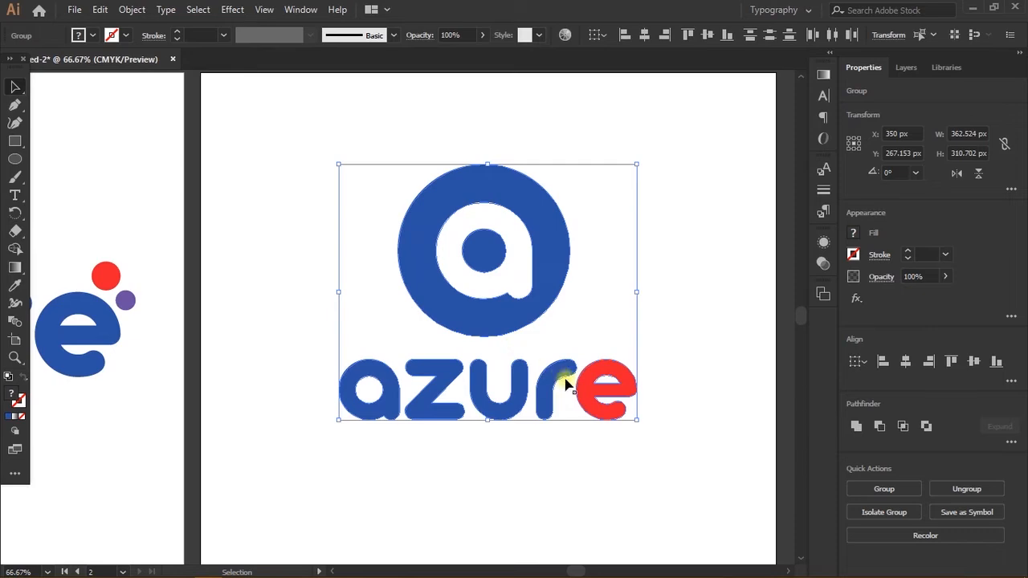
{"action": "left_click_drag", "start_coordinate": [632, 425], "coordinate": [575, 471]}
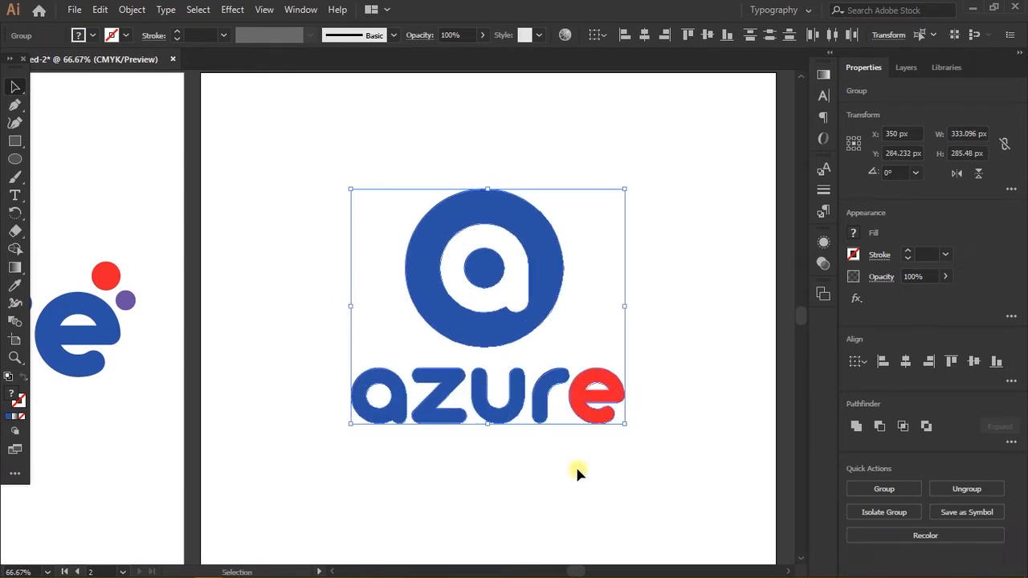
{"action": "left_click", "coordinate": [576, 470]}
{"action": "scroll", "coordinate": [576, 471], "scroll_direction": "down", "scroll_amount": 1}
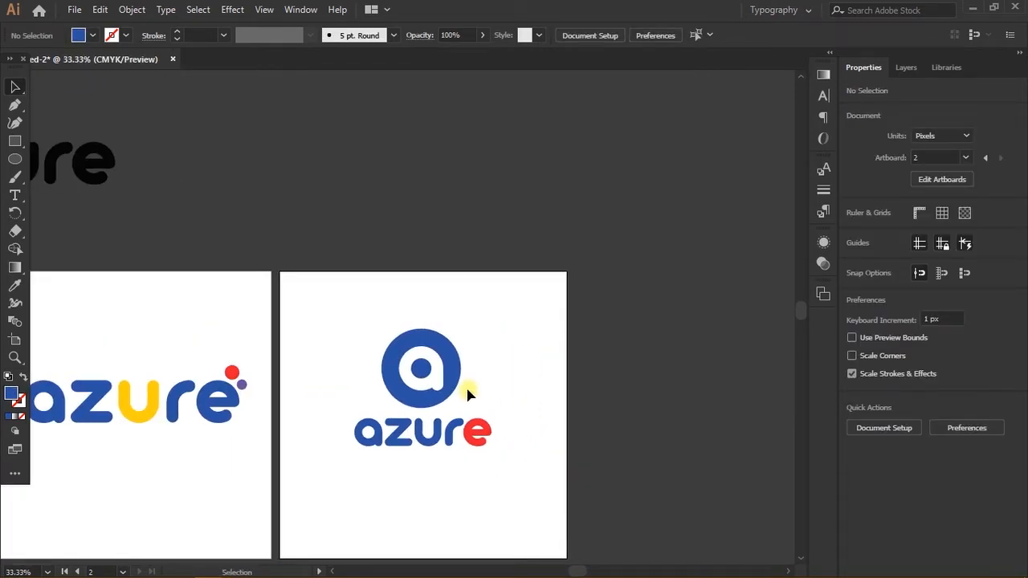
{"action": "scroll", "coordinate": [471, 478], "scroll_direction": "up", "scroll_amount": 1}
{"action": "scroll", "coordinate": [450, 450], "scroll_direction": "down", "scroll_amount": 2}
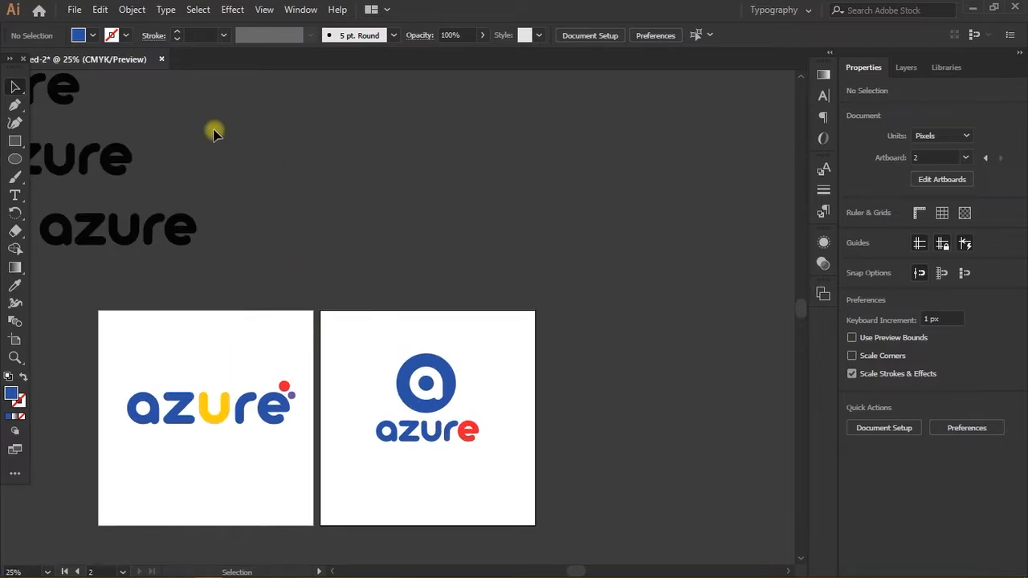
- Begin saving the document under a new name and create a folder named Azure on the Desktop
{"action": "left_click", "coordinate": [78, 10]}
{"action": "left_click", "coordinate": [128, 149]}
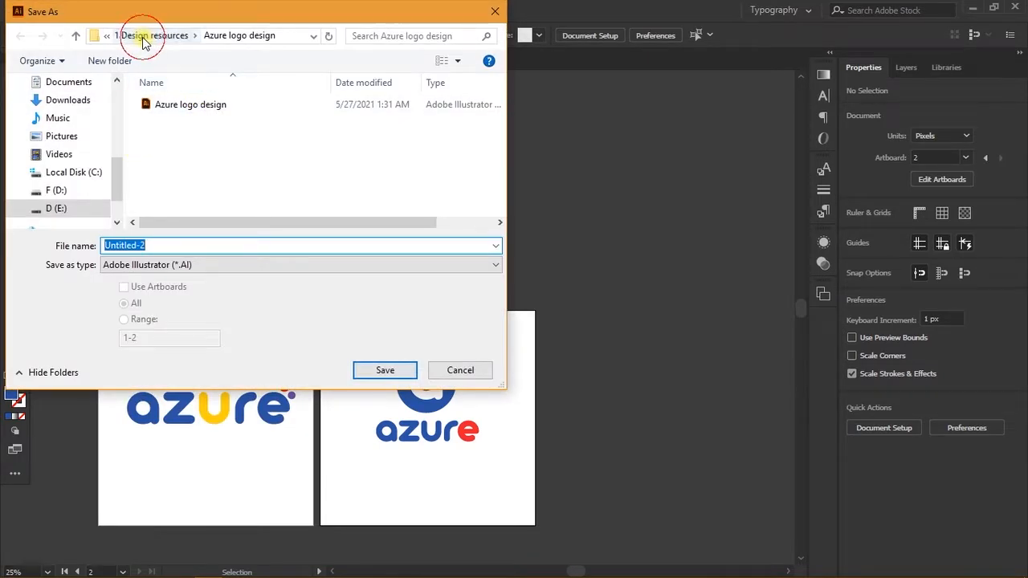
{"action": "left_click", "coordinate": [145, 37]}
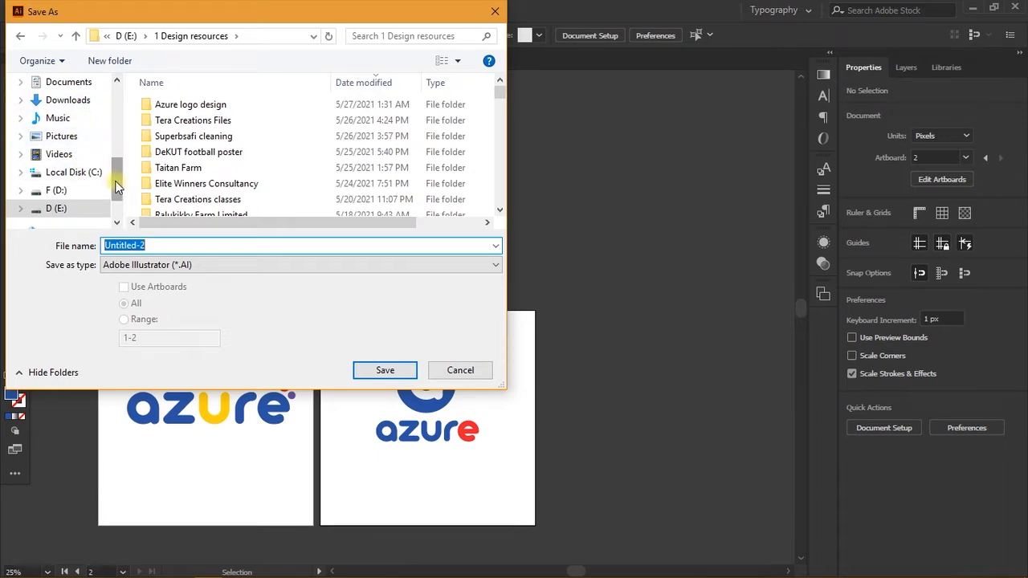
{"action": "scroll", "coordinate": [73, 144], "scroll_direction": "up", "scroll_amount": 5}
{"action": "left_click", "coordinate": [64, 112]}
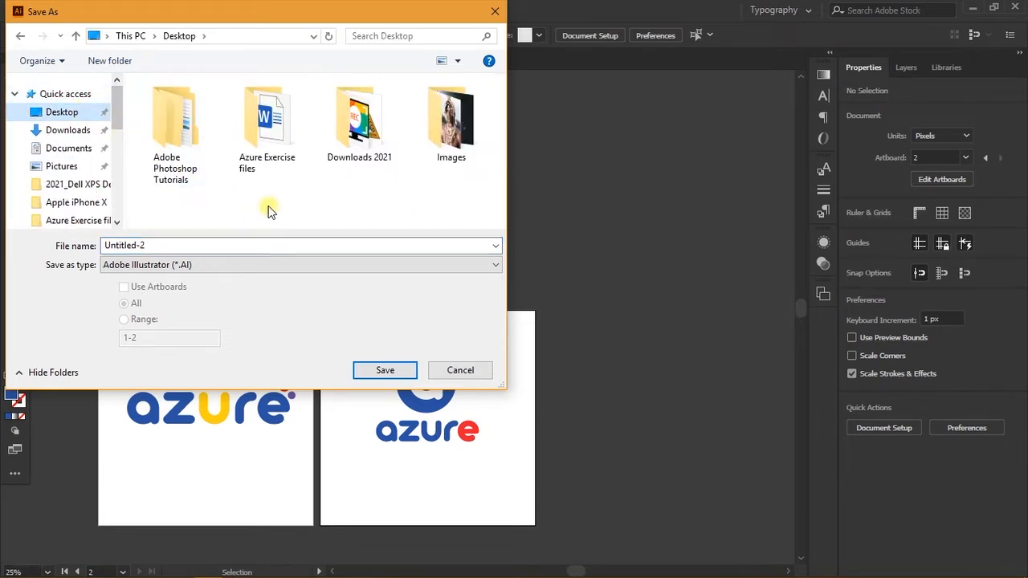
{"action": "left_click", "coordinate": [120, 65]}
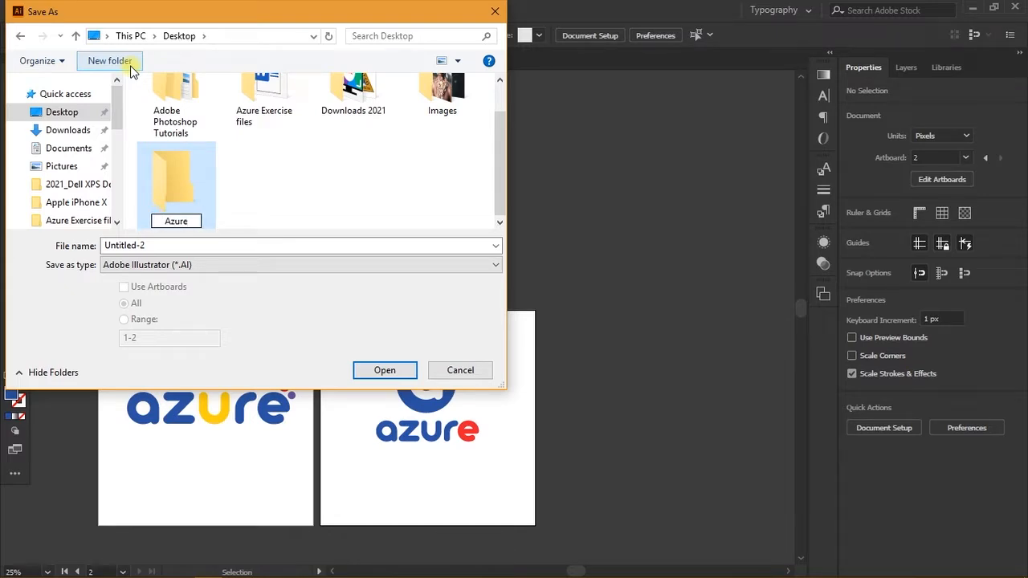
{"action": "key", "text": "Return"}
{"action": "left_click", "coordinate": [681, 310]}
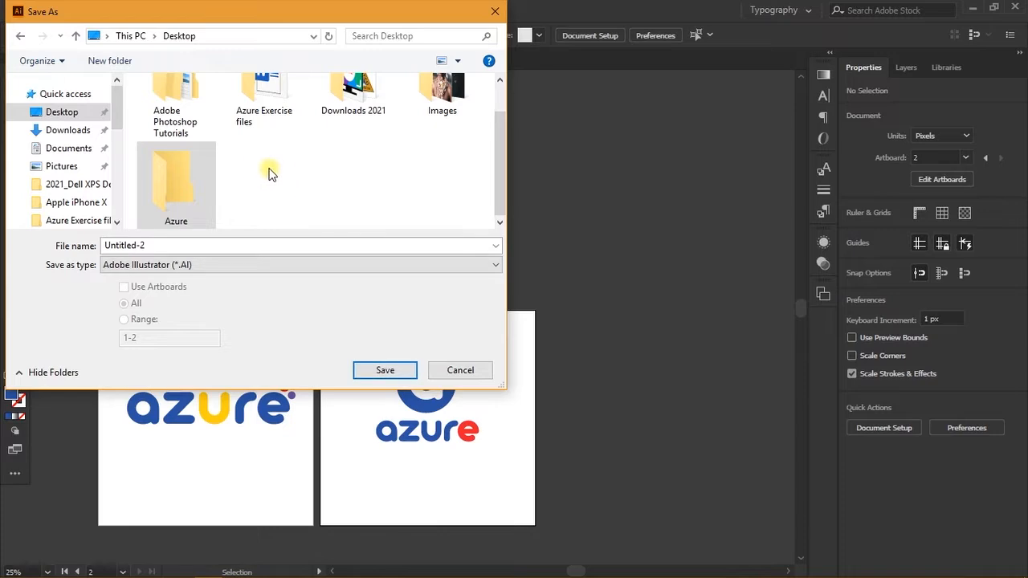
- Set the save location to the Branding a company folder inside Azure Exercise files on the Desktop
{"action": "scroll", "coordinate": [293, 177], "scroll_direction": "up", "scroll_amount": 1}
{"action": "left_click", "coordinate": [276, 135]}
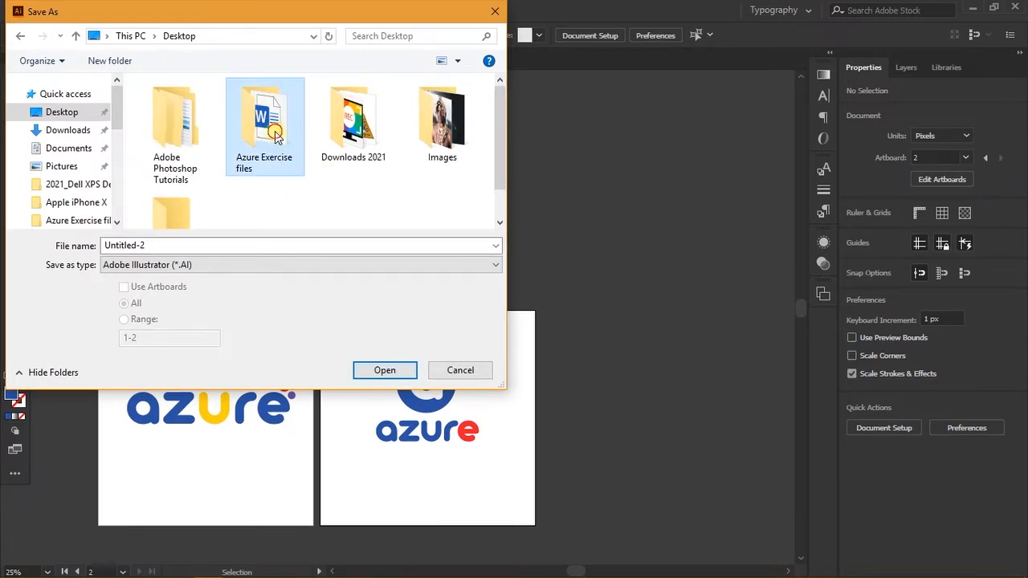
{"action": "double_click", "coordinate": [276, 135]}
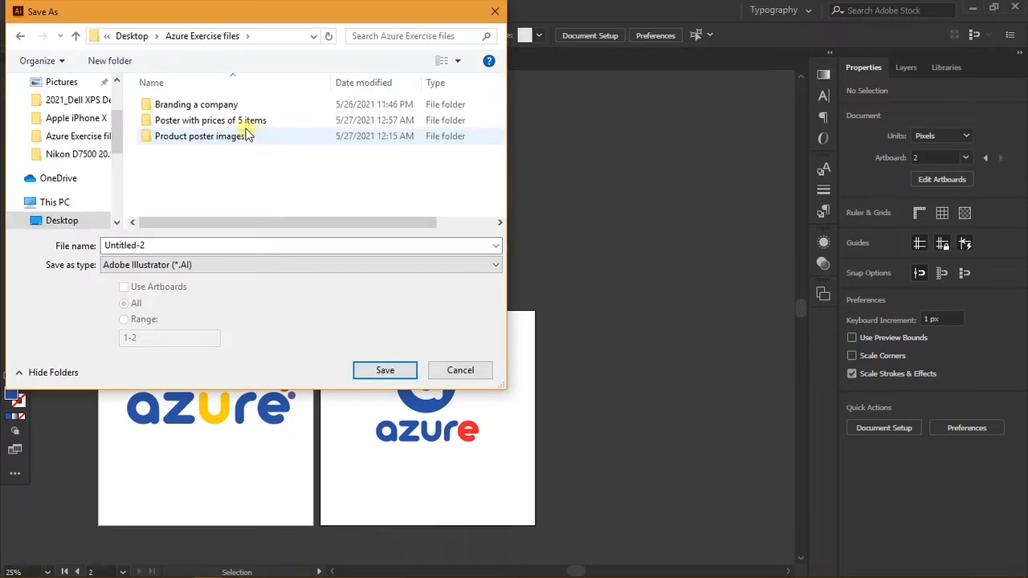
{"action": "left_click", "coordinate": [221, 109]}
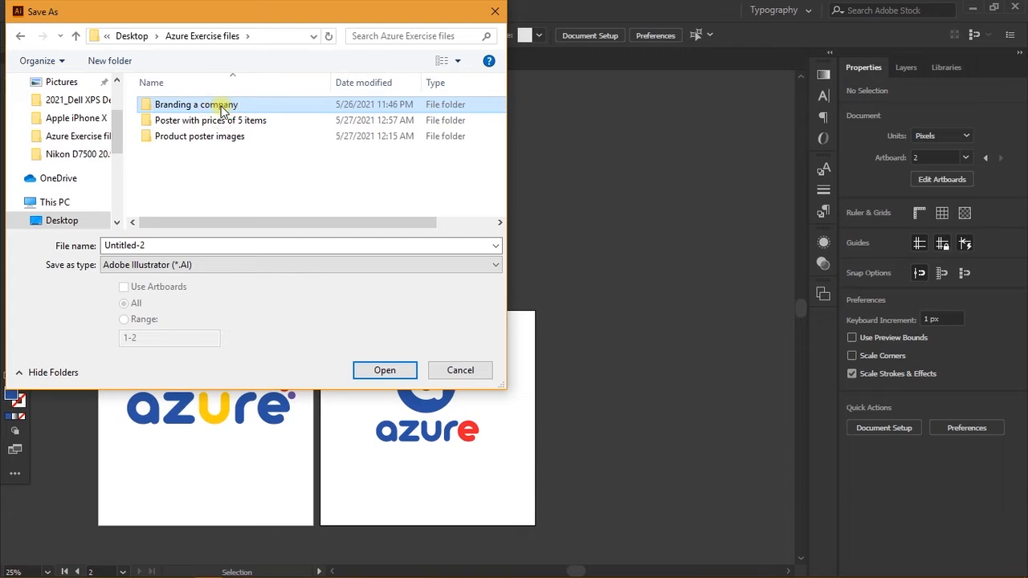
{"action": "double_click", "coordinate": [221, 109]}
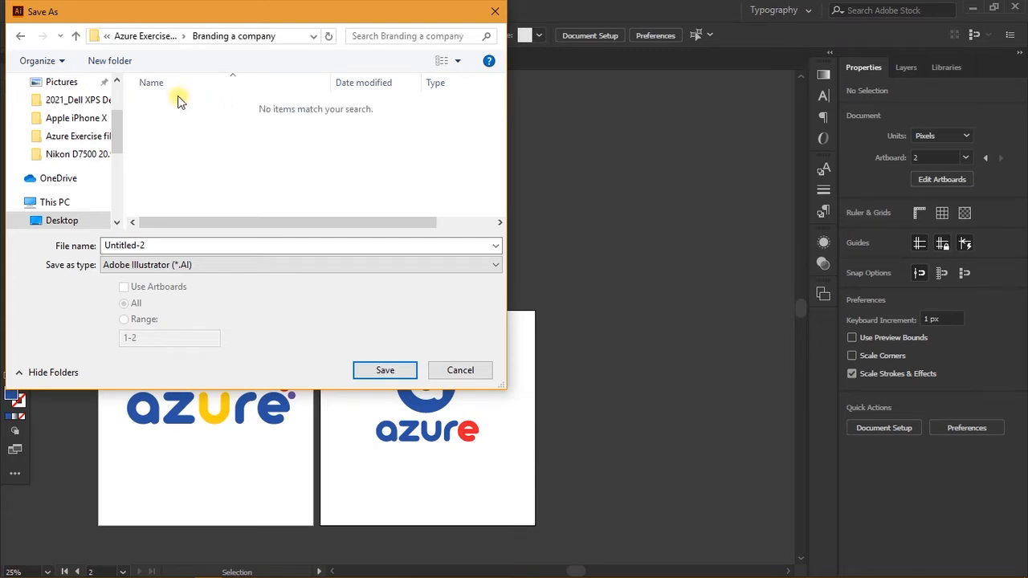
- Create a folder named Azure Company logo inside Branding a company and open it as the save location
{"action": "left_click", "coordinate": [128, 62]}
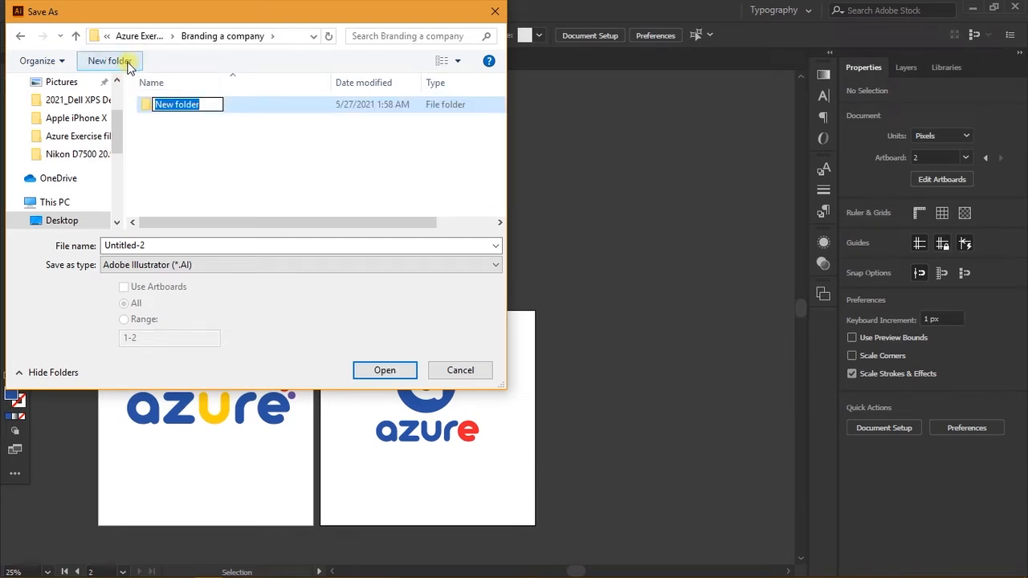
{"action": "type", "text": "Azure "}
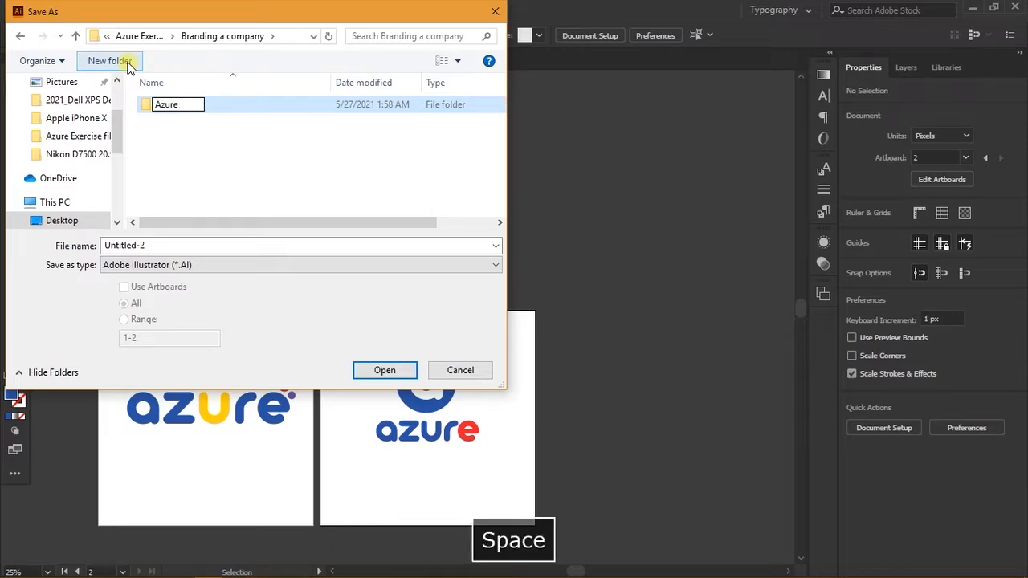
{"action": "type", "text": "Company loo"}
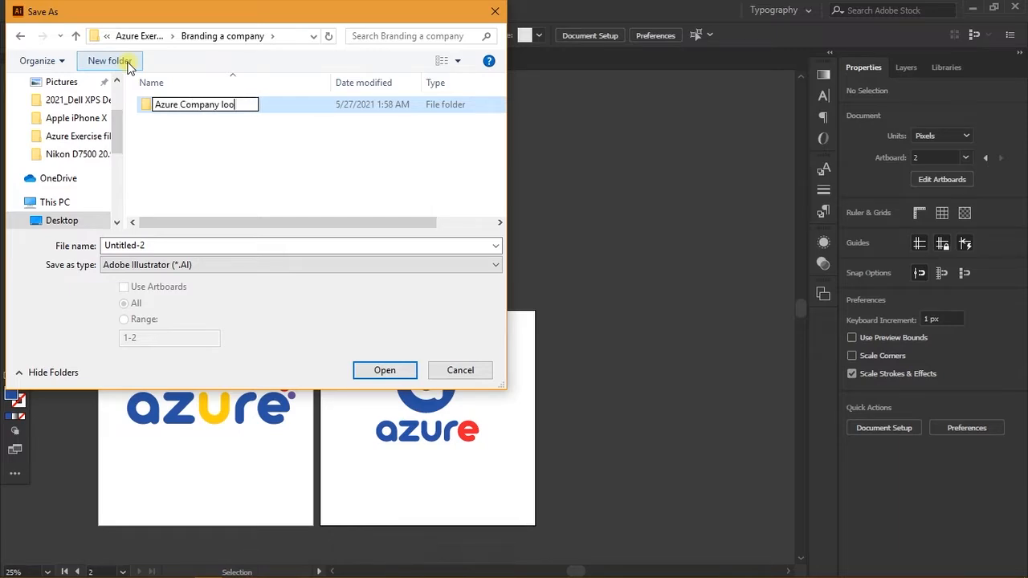
{"action": "key", "text": "BackSpace"}
{"action": "type", "text": "go"}
{"action": "key", "text": "Return"}
{"action": "key", "text": "Return"}
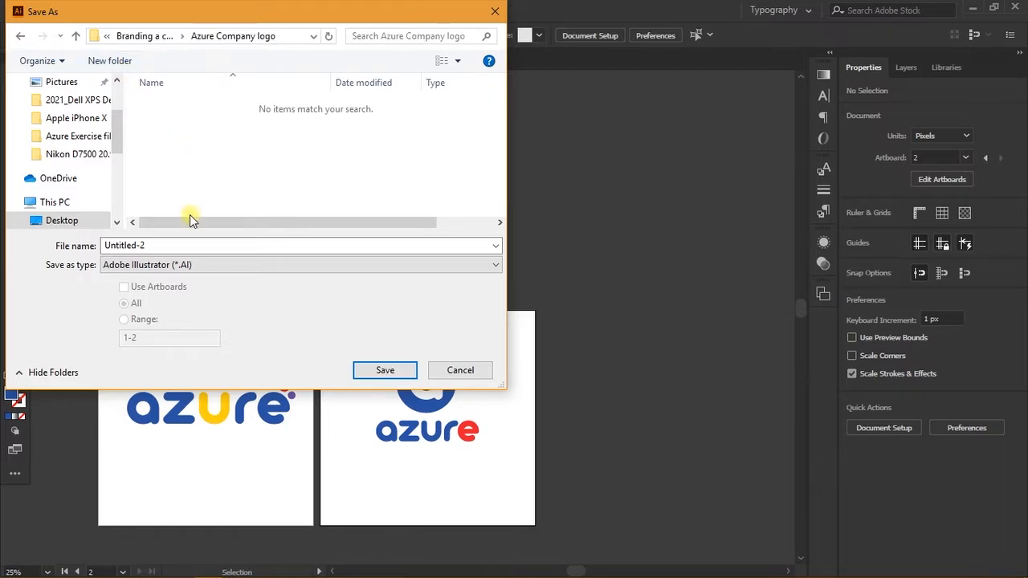
- Save the document as an Adobe Illustrator file named Azure Company logo, accepting the Illustrator CC version options
{"action": "left_click", "coordinate": [193, 245]}
{"action": "type", "text": "Azu"}
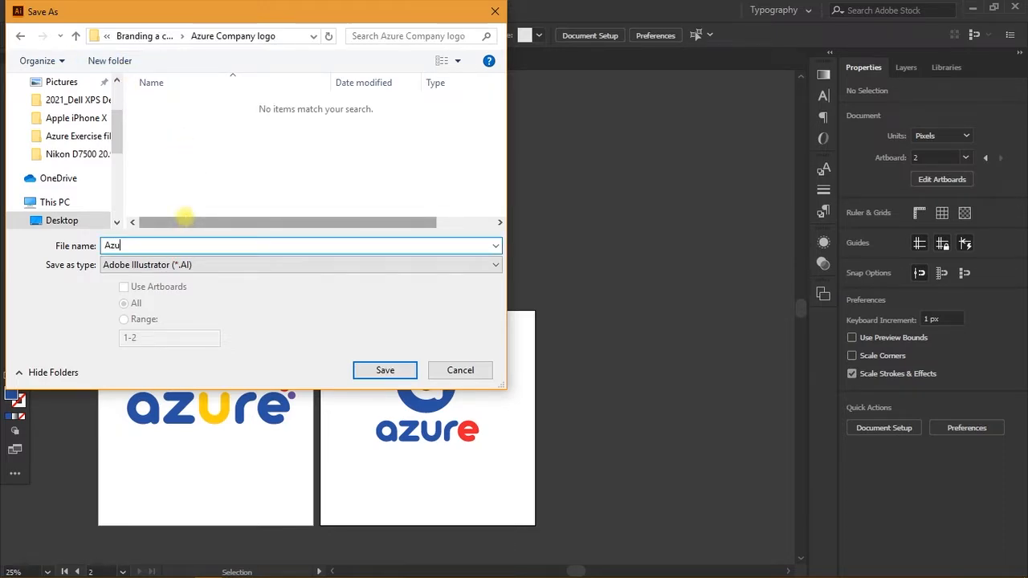
{"action": "type", "text": "re Company logo"}
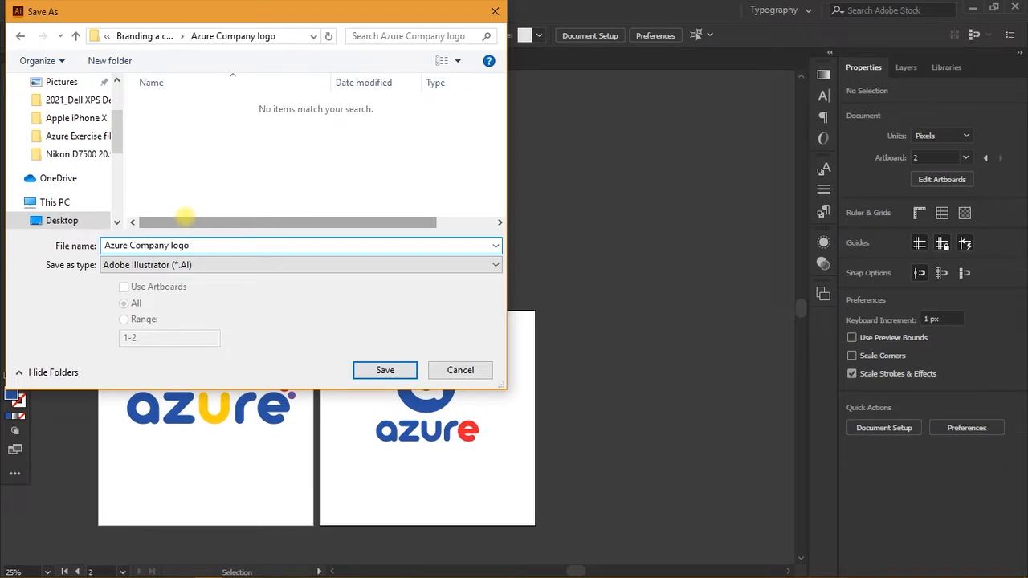
{"action": "key", "text": "Return"}
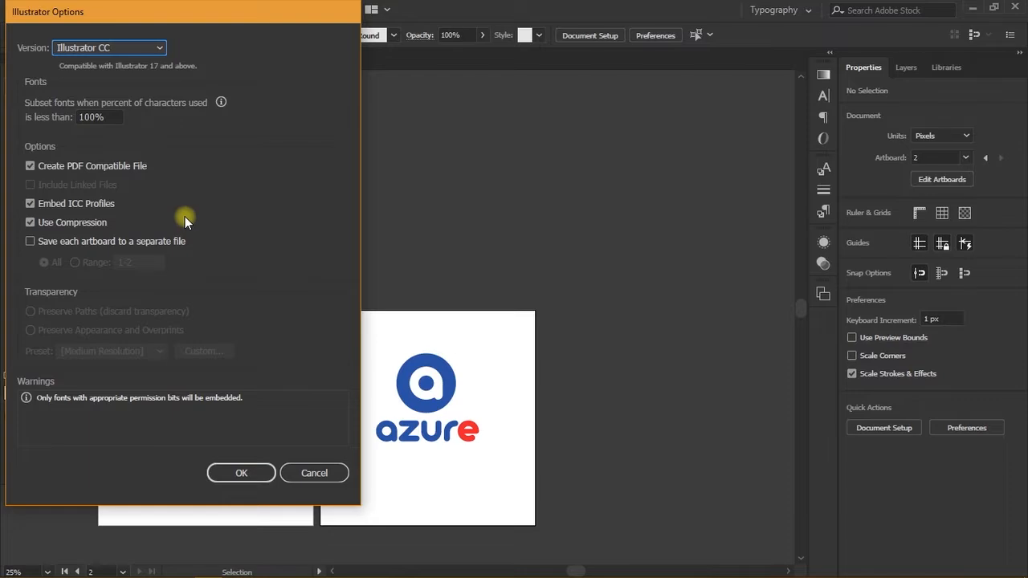
{"action": "key", "text": "Return"}
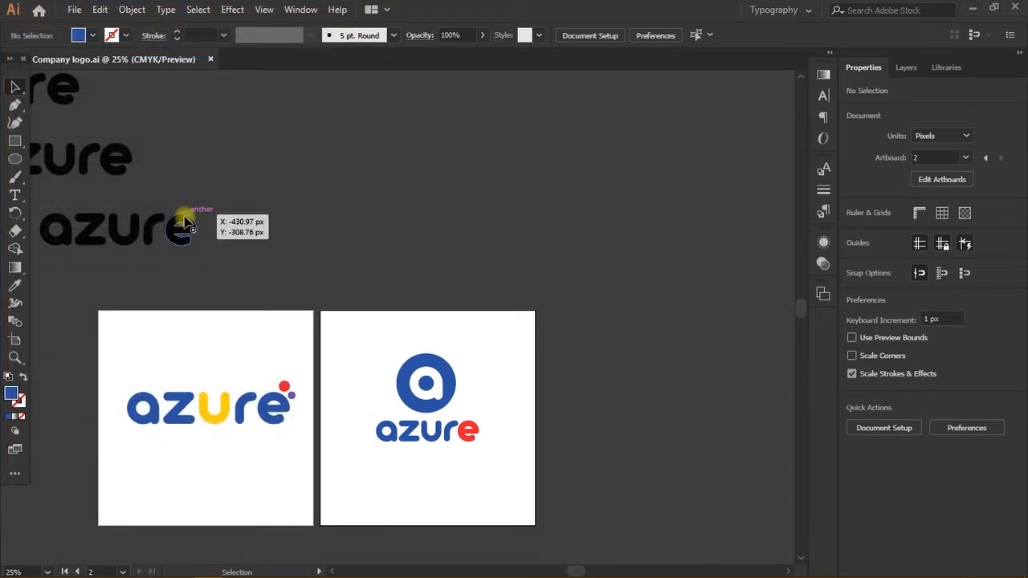
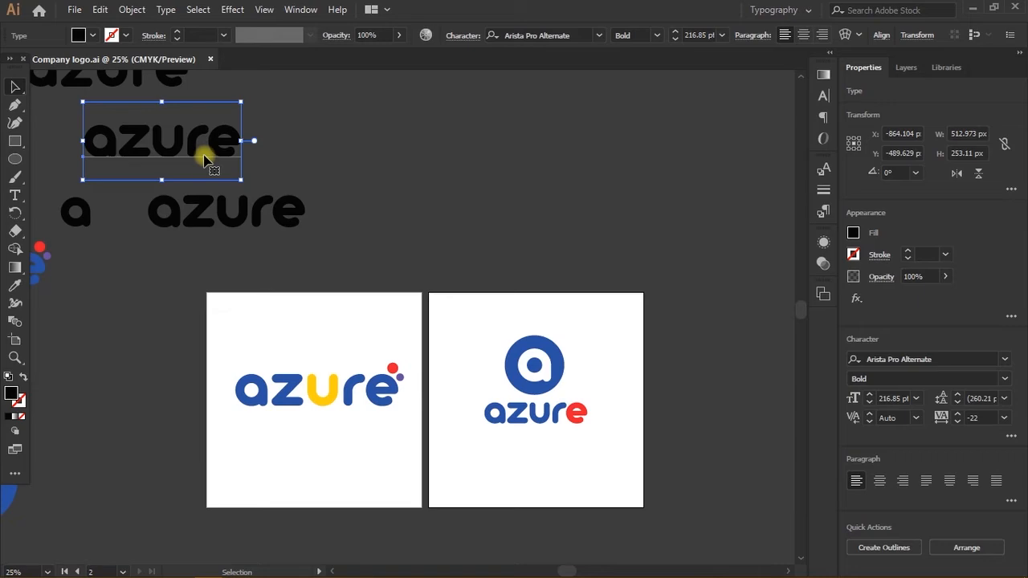
- Examine the two azure logo variants on the artboards side by side
{"action": "left_click", "coordinate": [451, 217]}
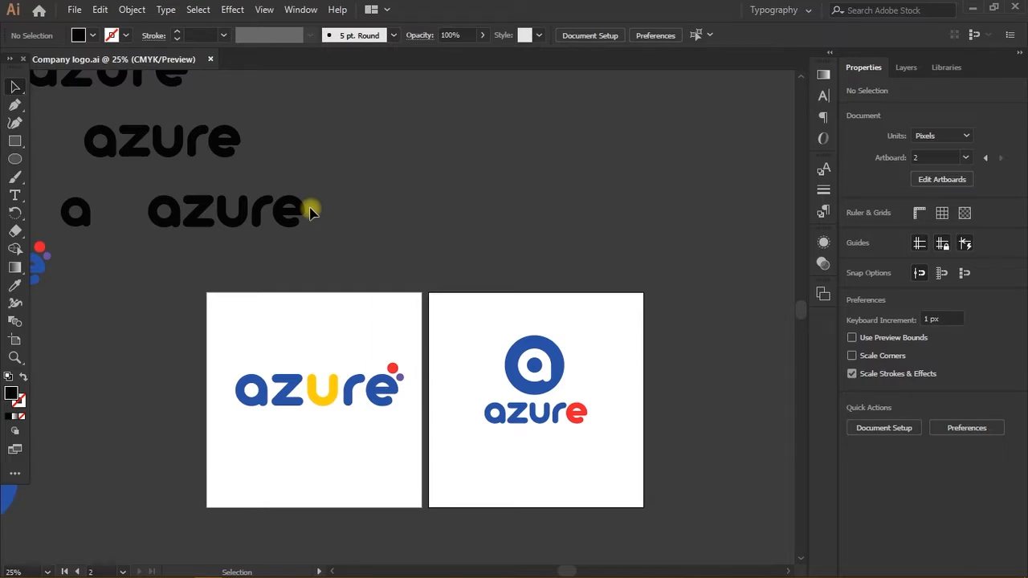
{"action": "scroll", "coordinate": [481, 346], "scroll_direction": "down", "scroll_amount": 2}
{"action": "scroll", "coordinate": [518, 369], "scroll_direction": "right", "scroll_amount": 3}
{"action": "scroll", "coordinate": [516, 411], "scroll_direction": "up", "scroll_amount": 2}
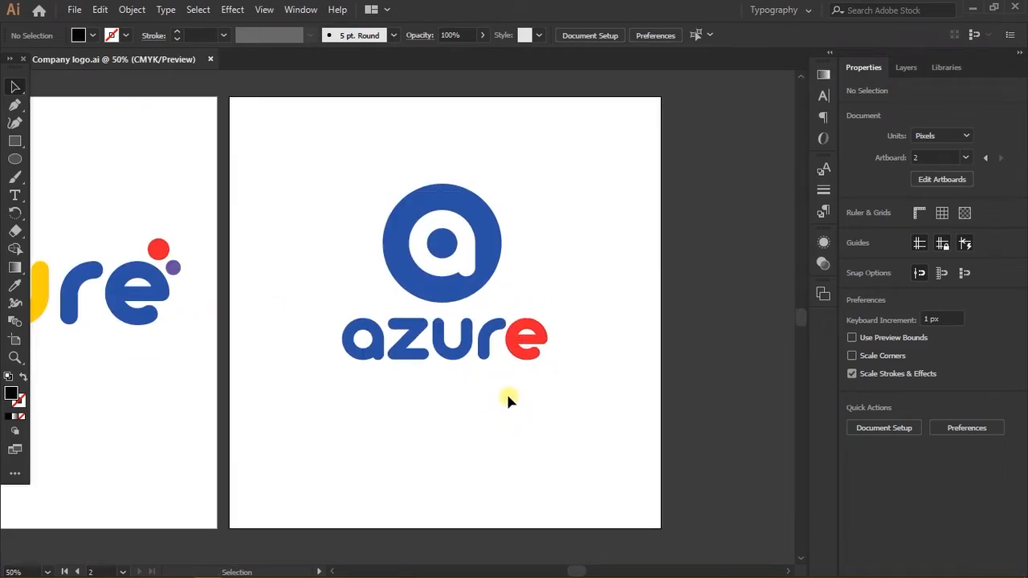
{"action": "scroll", "coordinate": [507, 396], "scroll_direction": "down", "scroll_amount": 2}
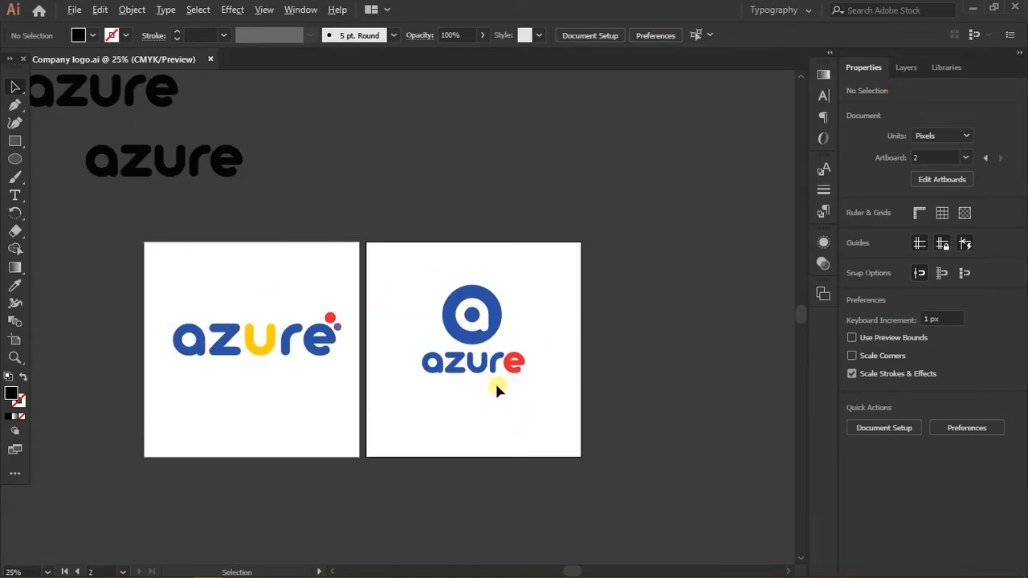
{"action": "scroll", "coordinate": [496, 384], "scroll_direction": "up", "scroll_amount": 1}
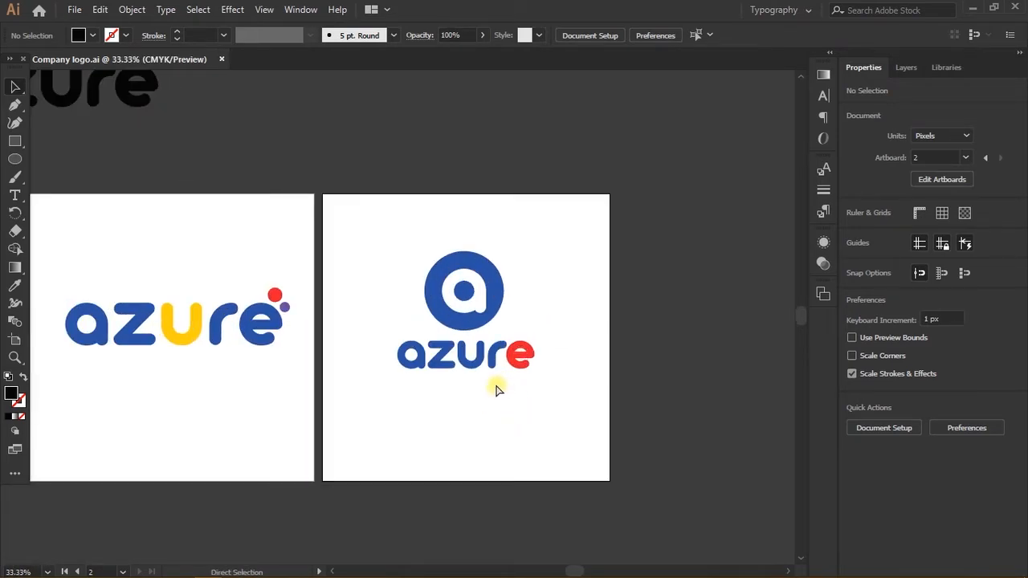
{"action": "scroll", "coordinate": [492, 383], "scroll_direction": "right", "scroll_amount": 1}
{"action": "scroll", "coordinate": [492, 389], "scroll_direction": "left", "scroll_amount": 2}
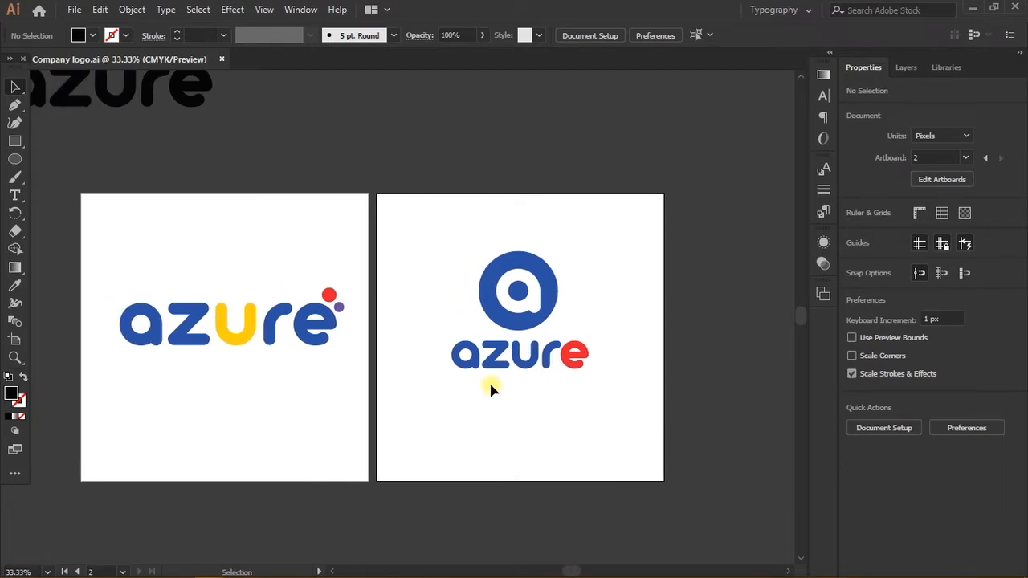
- Inspect the stacked logo on the second artboard, both as a whole and its circular a symbol alone
{"action": "left_click_drag", "start_coordinate": [590, 389], "coordinate": [430, 212]}
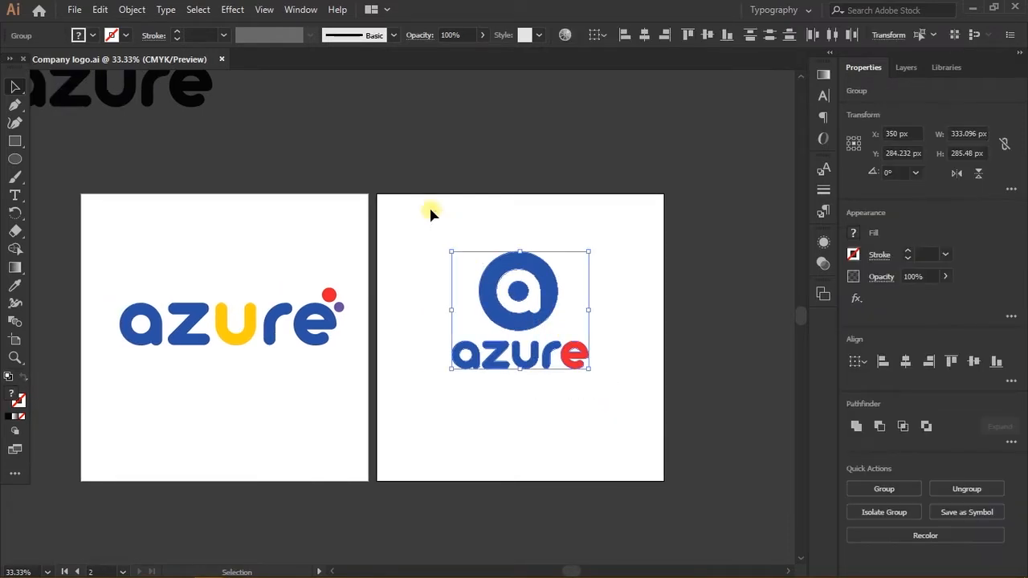
{"action": "scroll", "coordinate": [546, 329], "scroll_direction": "up", "scroll_amount": 2}
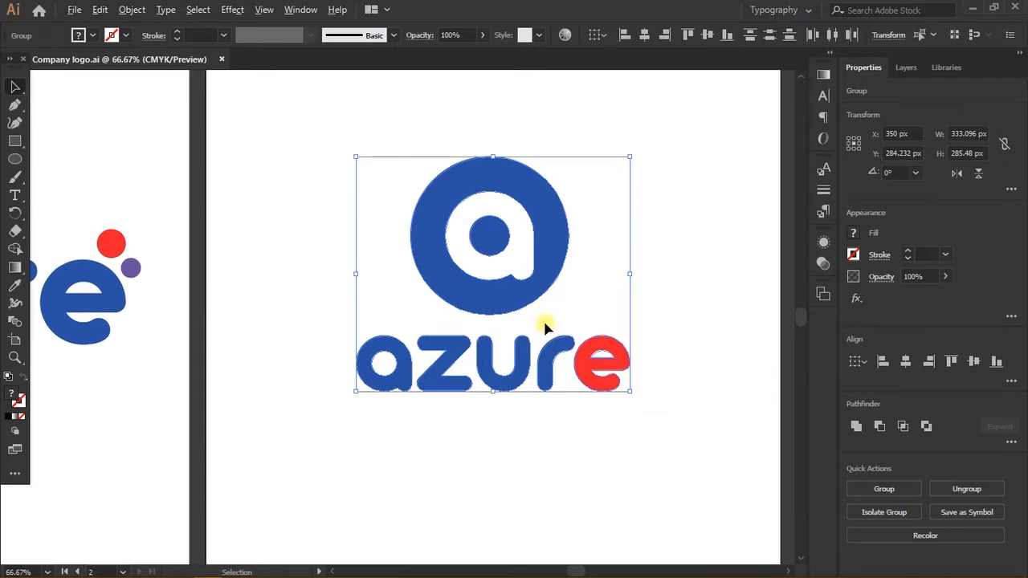
{"action": "scroll", "coordinate": [545, 323], "scroll_direction": "down", "scroll_amount": 2}
{"action": "left_click", "coordinate": [579, 412]}
{"action": "scroll", "coordinate": [576, 407], "scroll_direction": "up", "scroll_amount": 1}
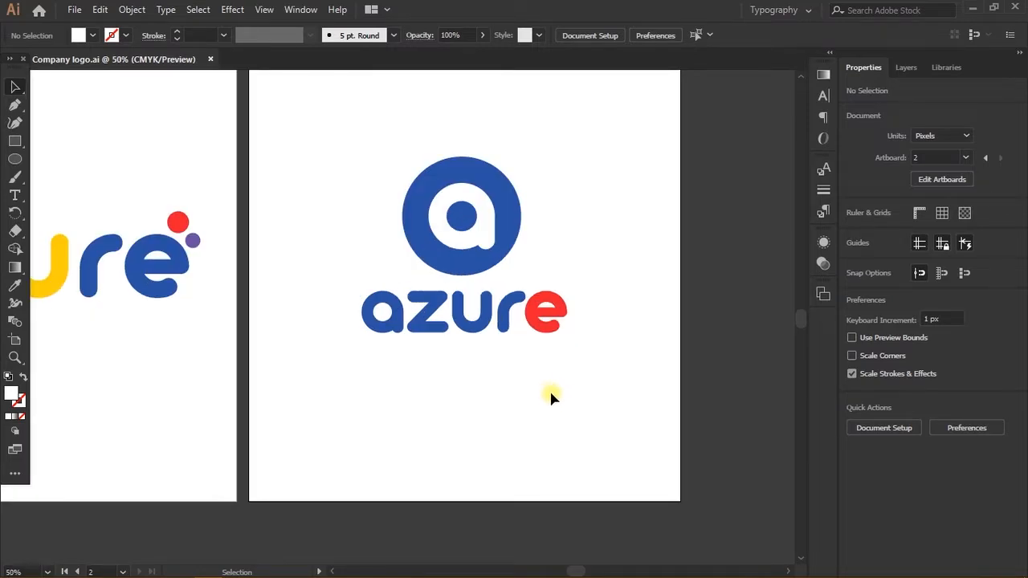
{"action": "left_click_drag", "start_coordinate": [551, 390], "coordinate": [382, 151]}
{"action": "left_click", "coordinate": [652, 215]}
{"action": "left_click_drag", "start_coordinate": [578, 168], "coordinate": [383, 234]}
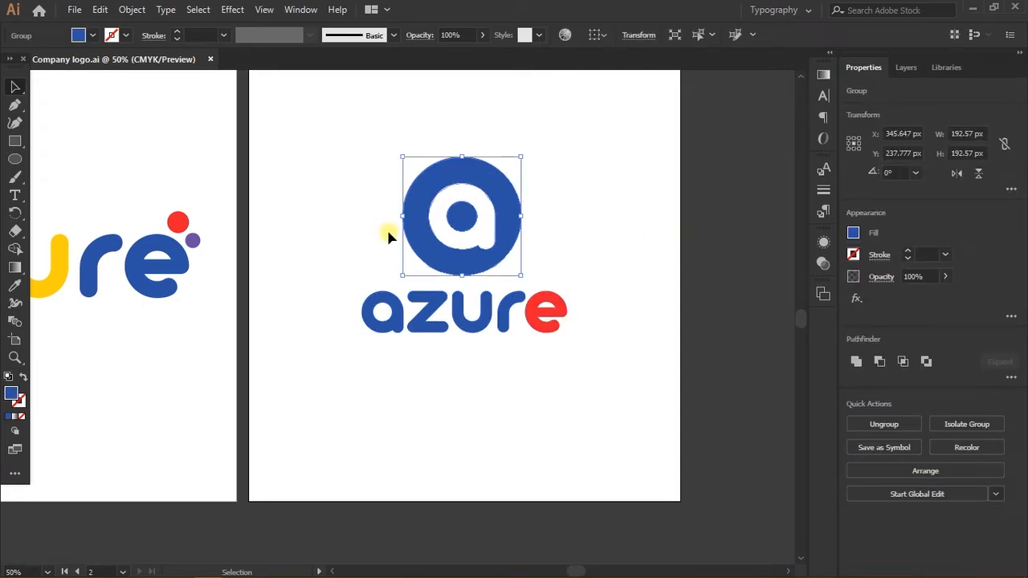
{"action": "left_click", "coordinate": [496, 399]}
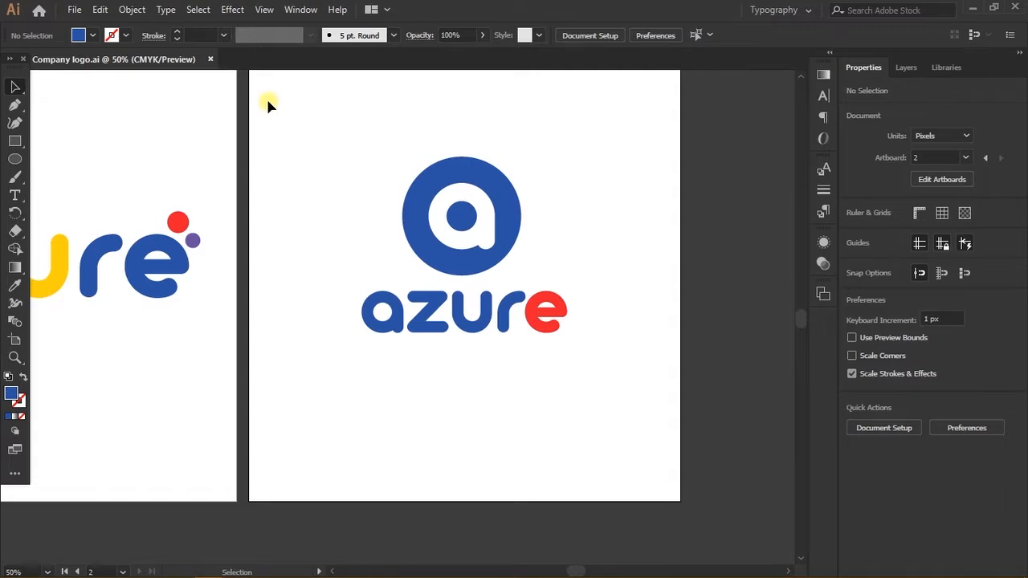
- Move the multicolour azure wordmark off the first artboard to the empty canvas below the circular symbols
{"action": "scroll", "coordinate": [267, 104], "scroll_direction": "down", "scroll_amount": 3}
{"action": "scroll", "coordinate": [287, 184], "scroll_direction": "left", "scroll_amount": 2}
{"action": "scroll", "coordinate": [291, 193], "scroll_direction": "up", "scroll_amount": 2}
{"action": "scroll", "coordinate": [295, 199], "scroll_direction": "left", "scroll_amount": 5}
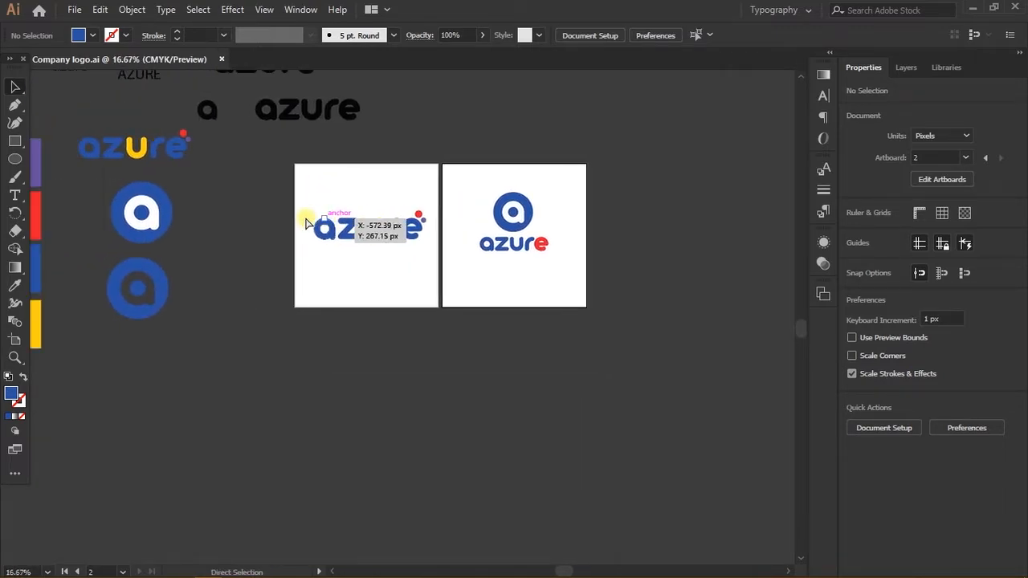
{"action": "left_click", "coordinate": [303, 207]}
{"action": "left_click_drag", "start_coordinate": [306, 211], "coordinate": [270, 363]}
{"action": "left_click", "coordinate": [337, 257]}
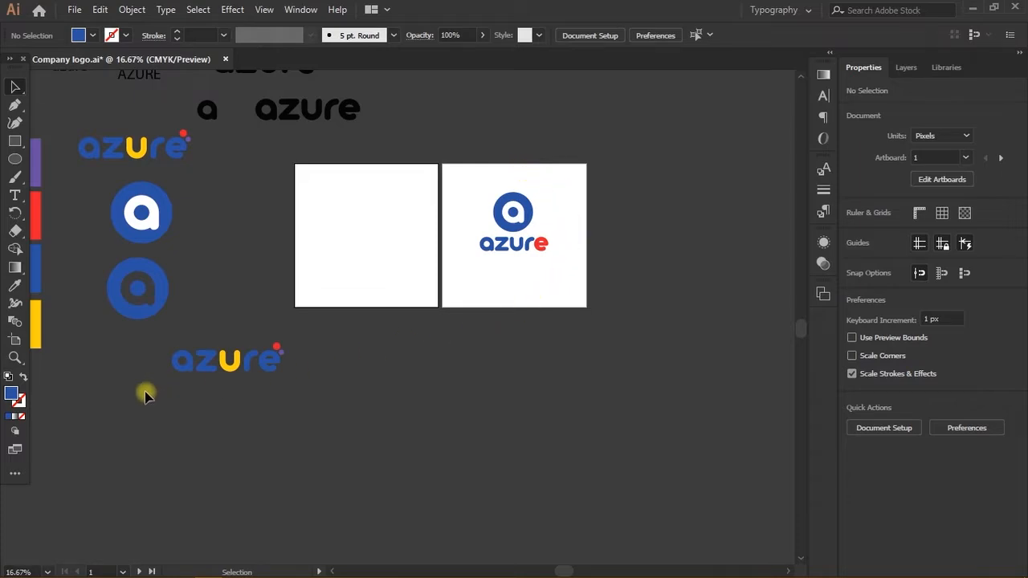
- Delete the empty Artboard 1 and leave artboard editing
{"action": "left_click", "coordinate": [15, 340]}
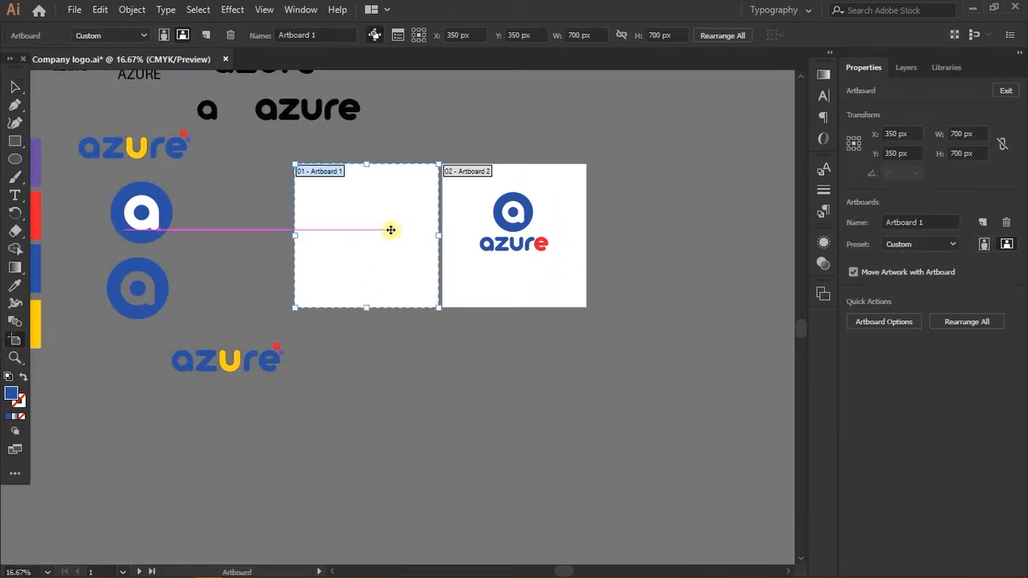
{"action": "key", "text": "Delete"}
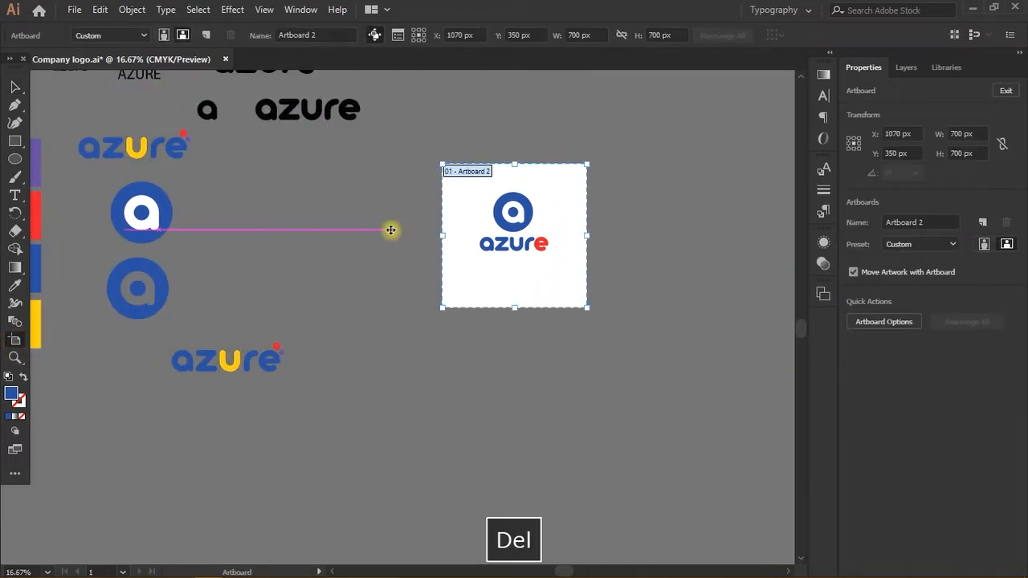
{"action": "left_click", "coordinate": [14, 86]}
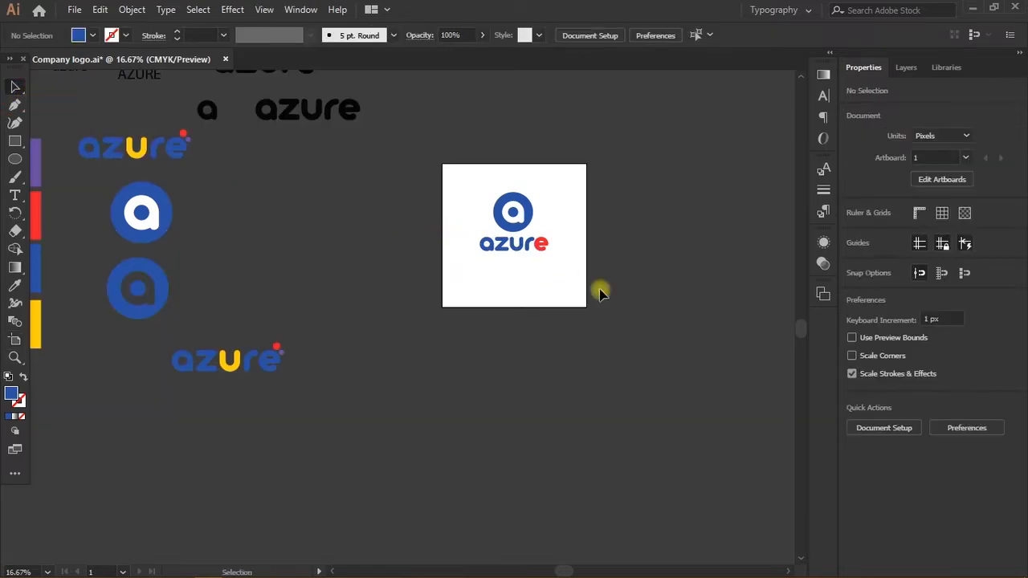
{"action": "scroll", "coordinate": [599, 294], "scroll_direction": "right", "scroll_amount": 1}
{"action": "scroll", "coordinate": [545, 263], "scroll_direction": "up", "scroll_amount": 3}
{"action": "scroll", "coordinate": [485, 231], "scroll_direction": "down", "scroll_amount": 1}
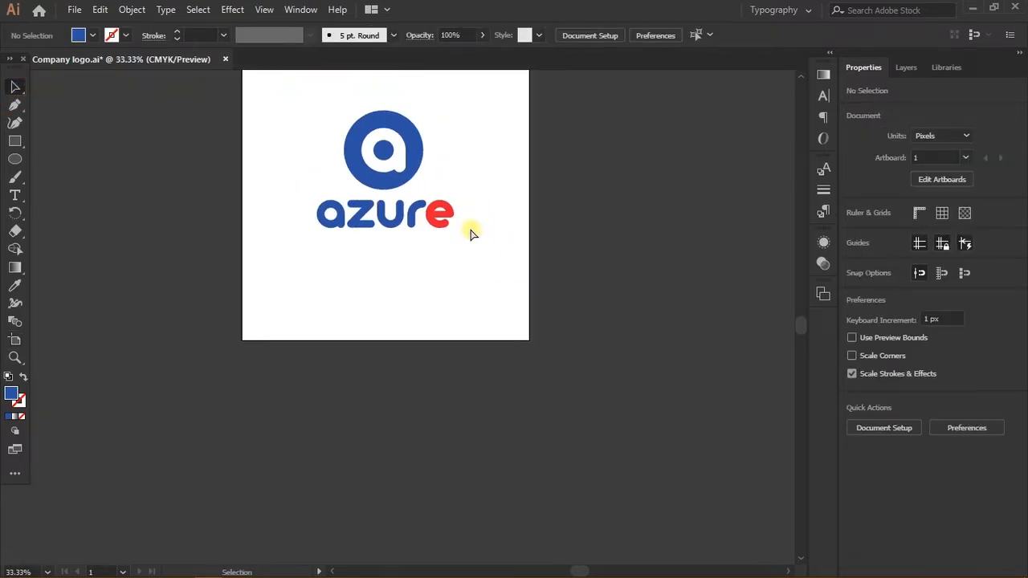
{"action": "scroll", "coordinate": [450, 257], "scroll_direction": "right", "scroll_amount": 1}
{"action": "scroll", "coordinate": [397, 321], "scroll_direction": "up", "scroll_amount": 1}
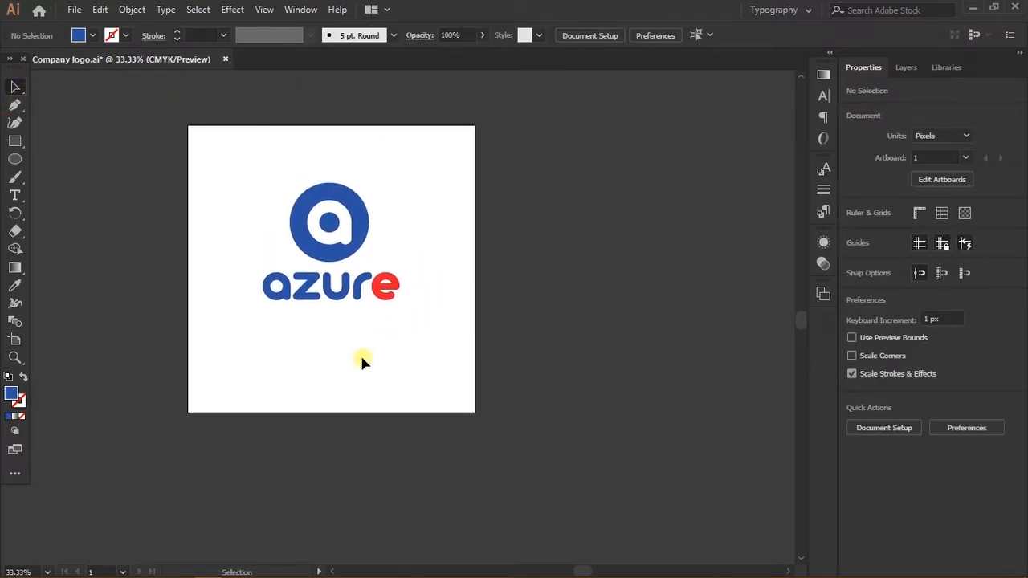
- Move the stacked azure logo to the artboard's upper half and scale it down to about 306 × 262 px
{"action": "left_click", "coordinate": [327, 255]}
{"action": "scroll", "coordinate": [344, 241], "scroll_direction": "up", "scroll_amount": 1}
{"action": "scroll", "coordinate": [347, 321], "scroll_direction": "up", "scroll_amount": 1}
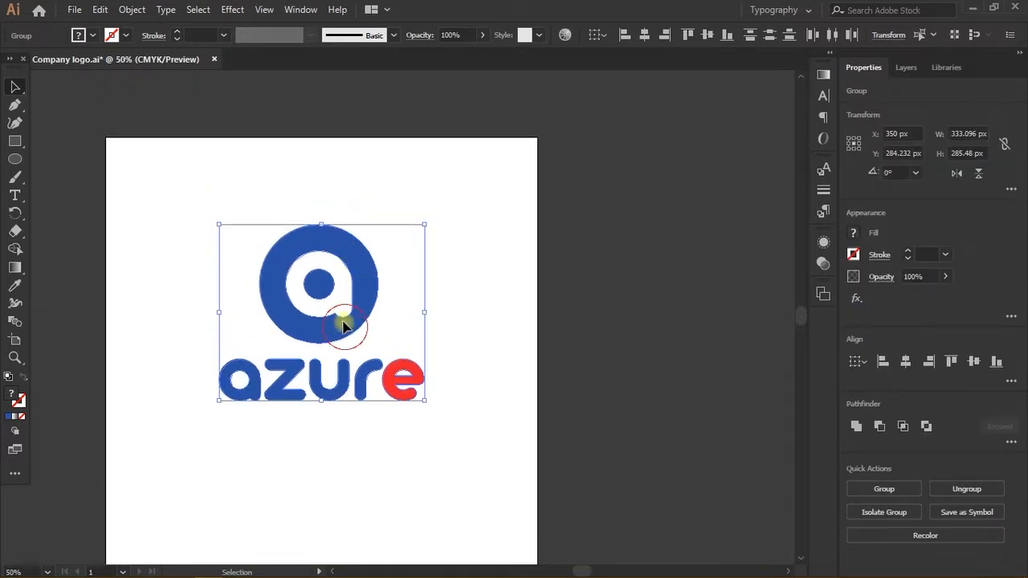
{"action": "left_click_drag", "start_coordinate": [343, 324], "coordinate": [351, 262]}
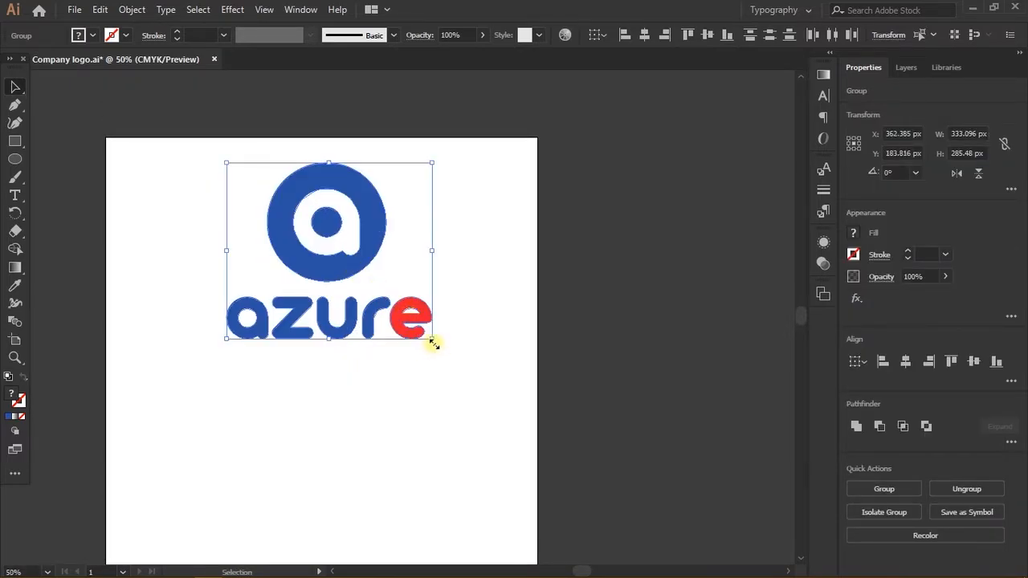
{"action": "left_click_drag", "start_coordinate": [432, 343], "coordinate": [297, 183]}
{"action": "left_click", "coordinate": [415, 353]}
{"action": "scroll", "coordinate": [414, 353], "scroll_direction": "down", "scroll_amount": 1}
{"action": "scroll", "coordinate": [411, 348], "scroll_direction": "down", "scroll_amount": 2}
{"action": "scroll", "coordinate": [408, 341], "scroll_direction": "up", "scroll_amount": 1}
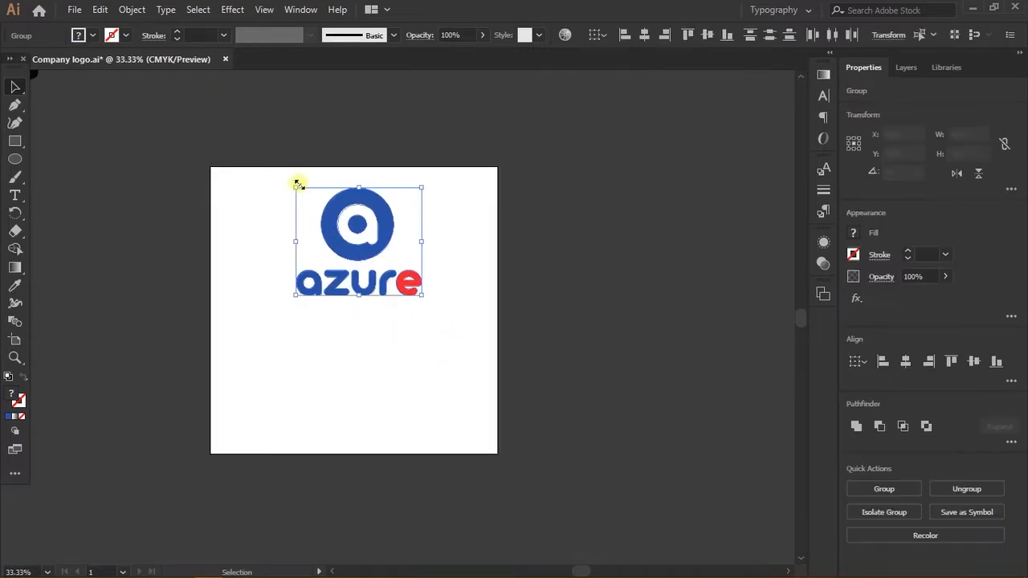
- Group the circular a symbol and the azure wordmark into a single object
{"action": "right_click", "coordinate": [382, 235]}
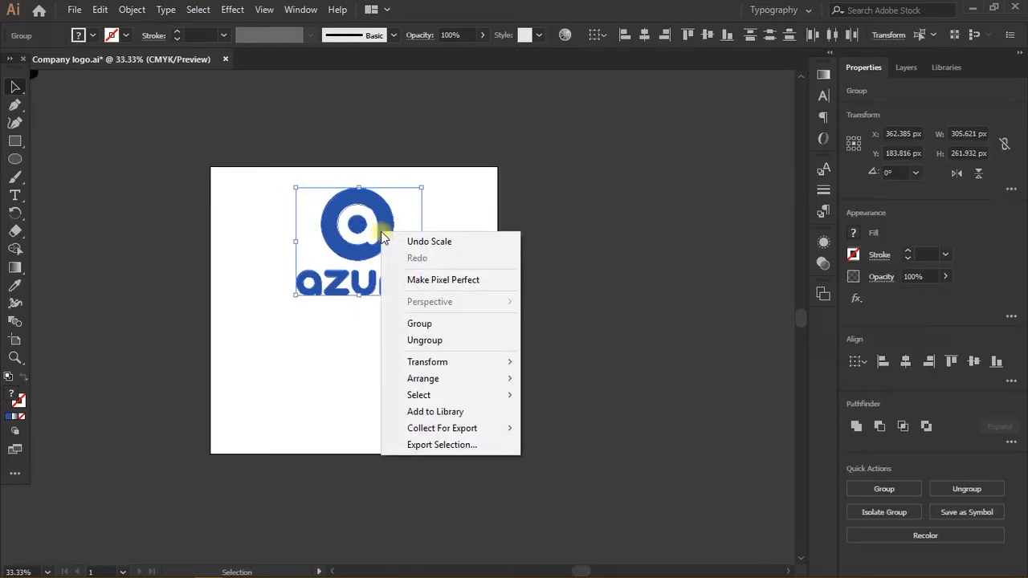
{"action": "left_click", "coordinate": [408, 161]}
{"action": "left_click_drag", "start_coordinate": [518, 166], "coordinate": [237, 207]}
{"action": "right_click", "coordinate": [385, 231]}
{"action": "left_click", "coordinate": [450, 321]}
{"action": "left_click", "coordinate": [412, 315]}
{"action": "key", "text": "ctrl+z"}
{"action": "scroll", "coordinate": [405, 272], "scroll_direction": "down", "scroll_amount": 1}
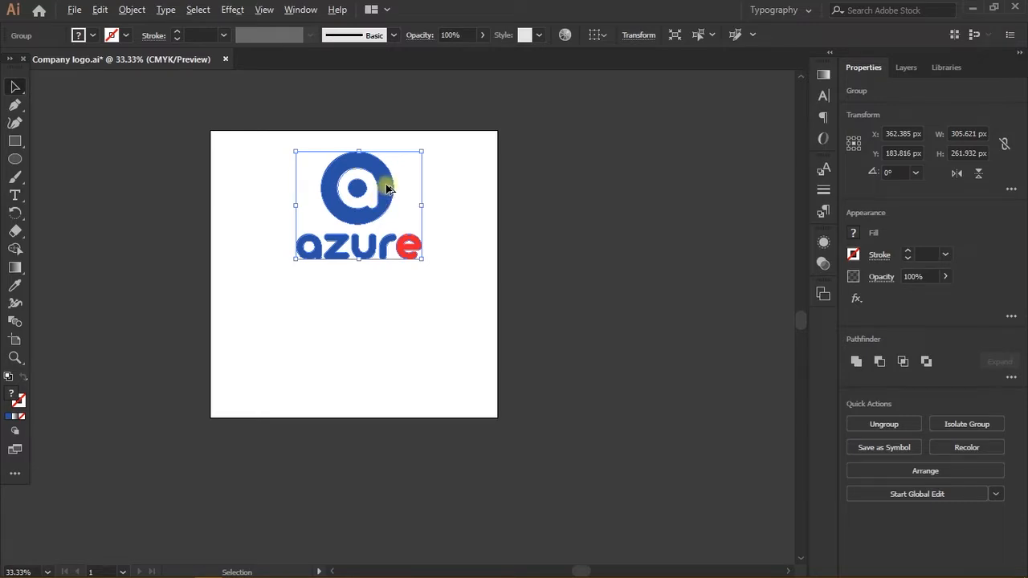
- Duplicate the grouped logo into the artboard's lower half, directly below the original
{"action": "left_click_drag", "start_coordinate": [387, 190], "coordinate": [382, 312]}
{"action": "left_click", "coordinate": [463, 318]}
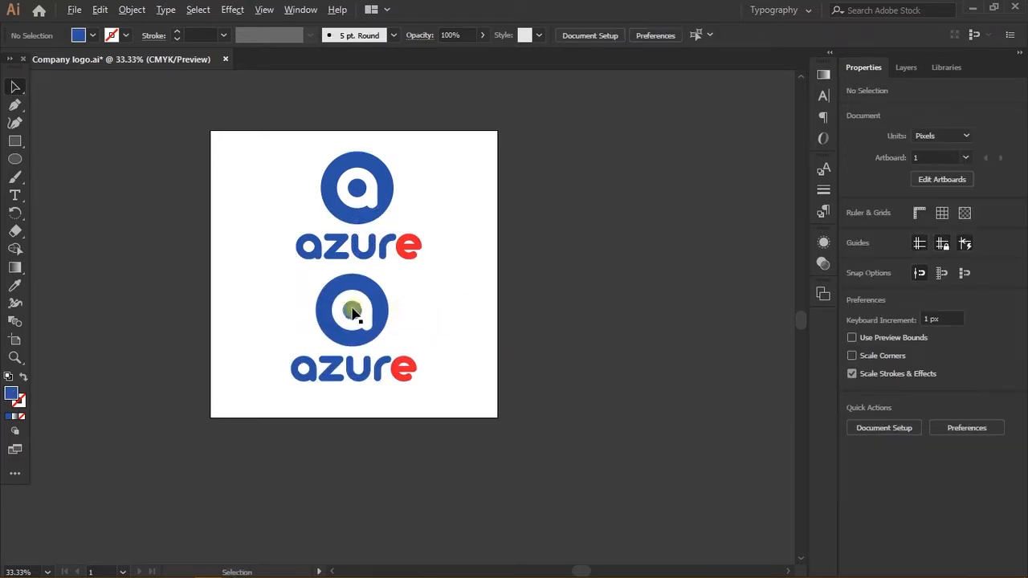
{"action": "scroll", "coordinate": [353, 310], "scroll_direction": "up", "scroll_amount": 2}
{"action": "left_click", "coordinate": [396, 332]}
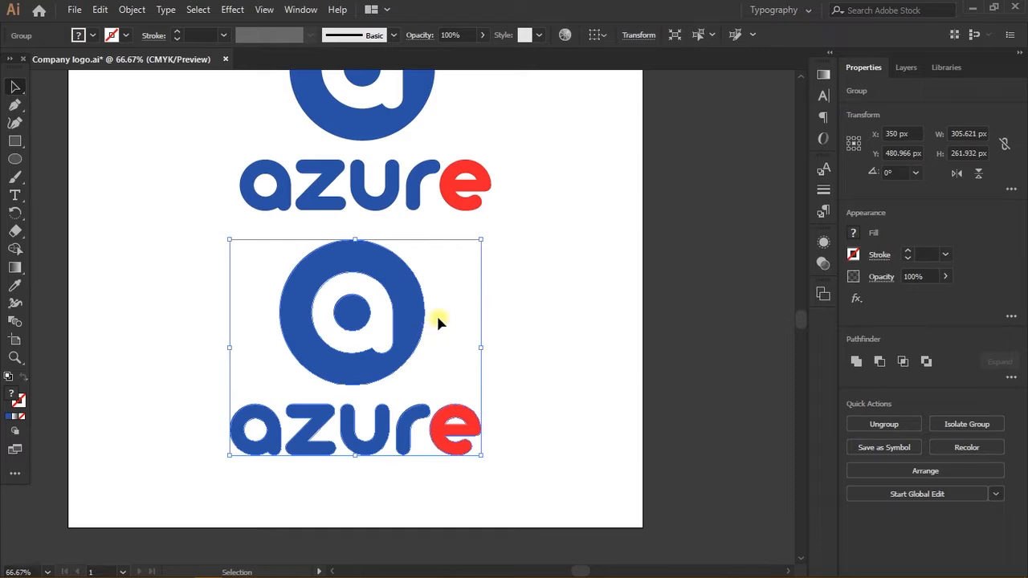
{"action": "left_click", "coordinate": [502, 302]}
{"action": "scroll", "coordinate": [491, 291], "scroll_direction": "down", "scroll_amount": 2}
- Ungroup the lower logo copy so its circular symbol and azure wordmark can be edited separately
{"action": "left_click", "coordinate": [426, 311]}
{"action": "scroll", "coordinate": [443, 325], "scroll_direction": "up", "scroll_amount": 2}
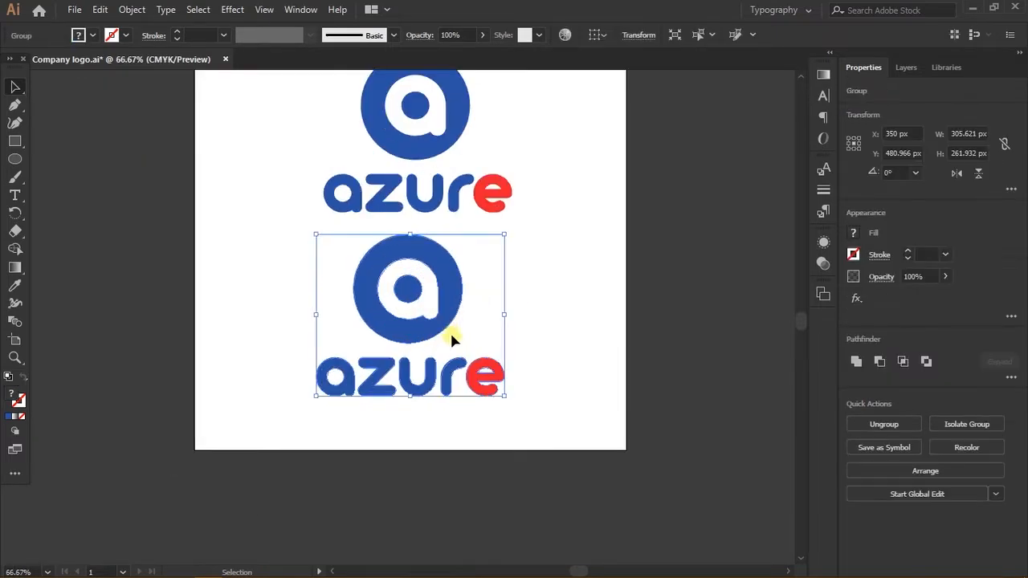
{"action": "right_click", "coordinate": [445, 303]}
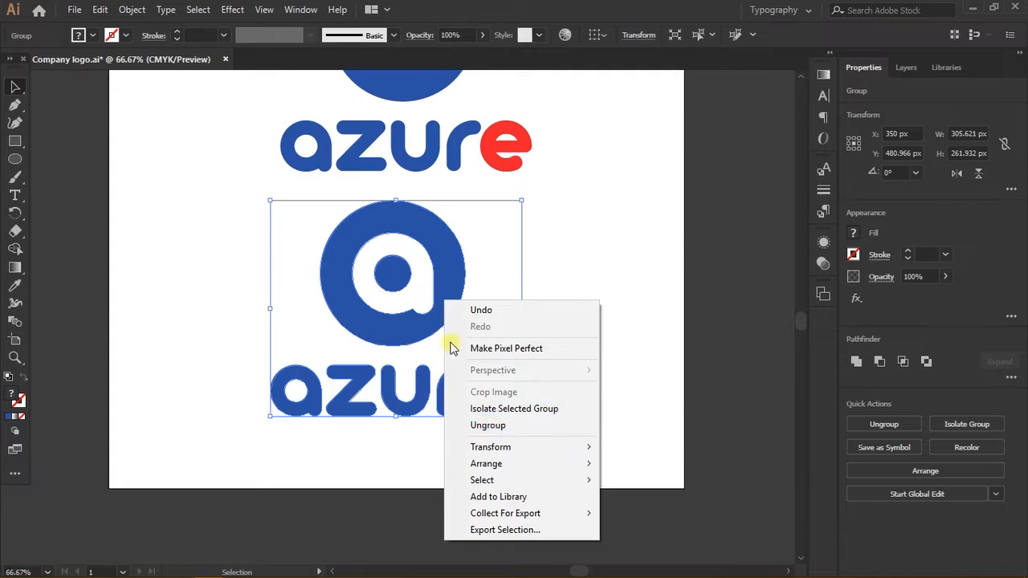
{"action": "left_click", "coordinate": [603, 231]}
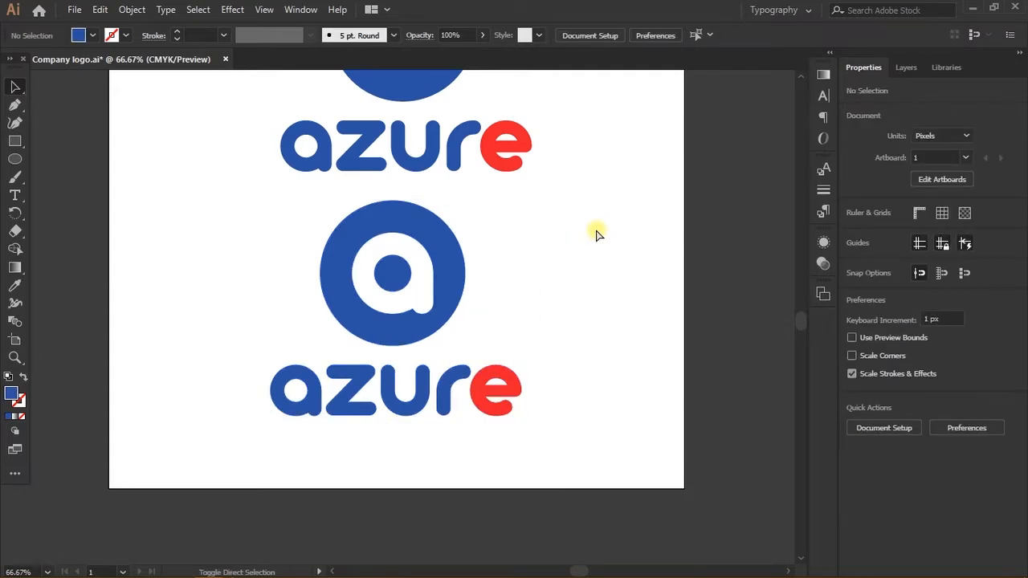
{"action": "key", "text": "ctrl+shift+g"}
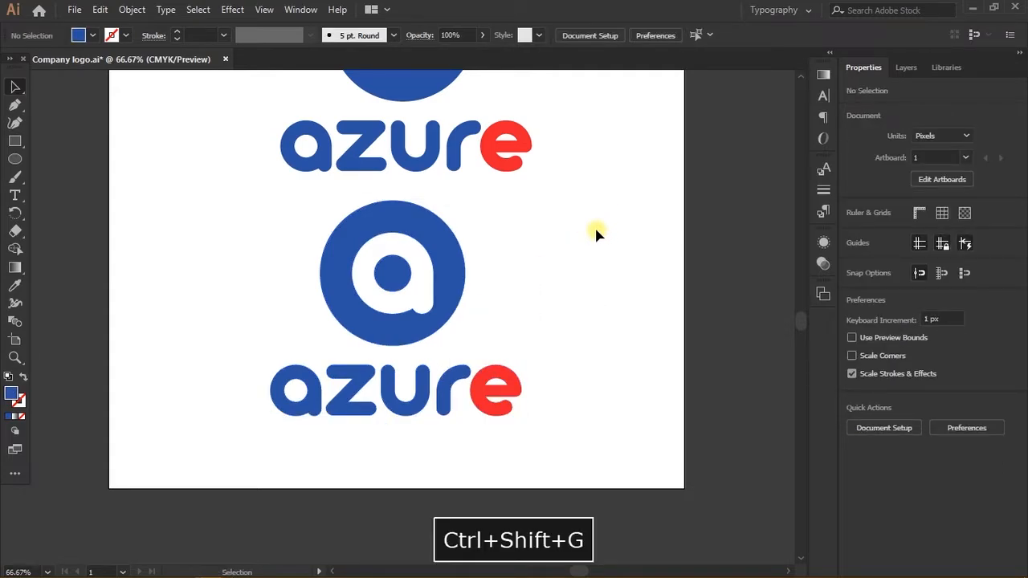
{"action": "left_click", "coordinate": [351, 318]}
{"action": "key", "text": "a"}
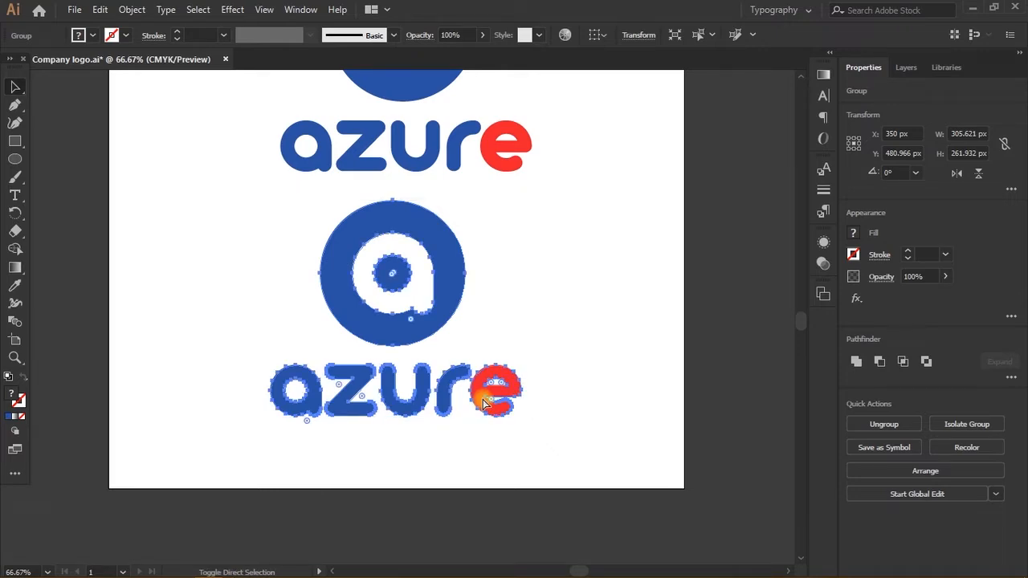
{"action": "key", "text": "ctrl+shift+g"}
{"action": "left_click", "coordinate": [488, 426]}
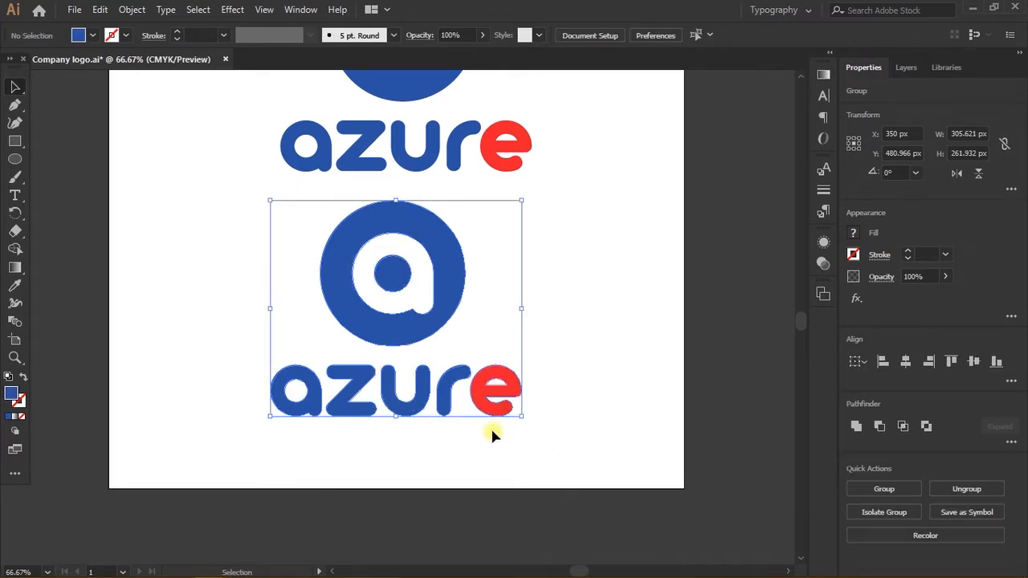
{"action": "left_click", "coordinate": [451, 401]}
{"action": "left_click", "coordinate": [470, 305]}
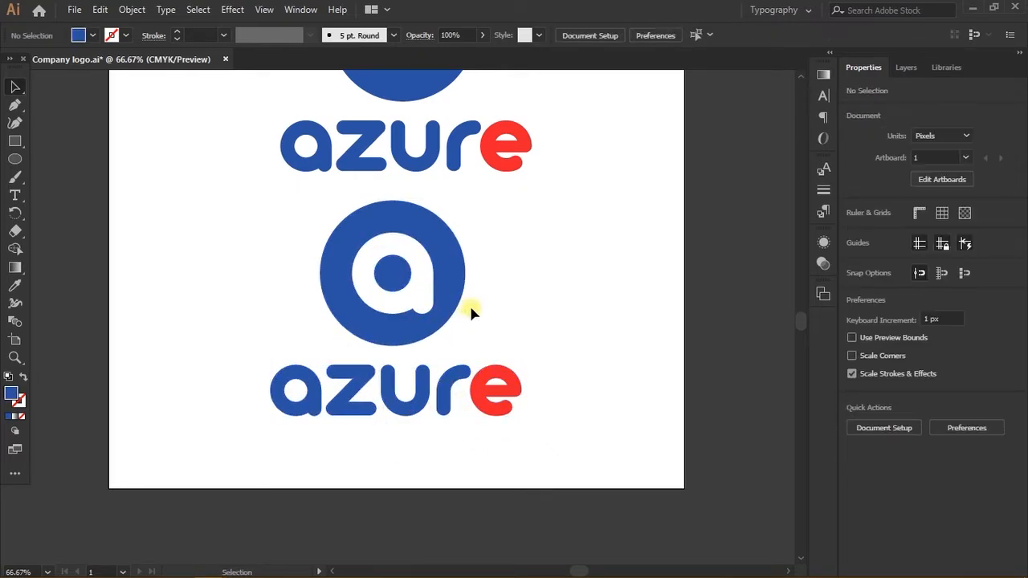
- Rearrange the lower copy horizontally, with the circular symbol moved left and scaled down and the azure wordmark beside it
{"action": "left_click", "coordinate": [452, 298]}
{"action": "left_click_drag", "start_coordinate": [452, 281], "coordinate": [294, 314]}
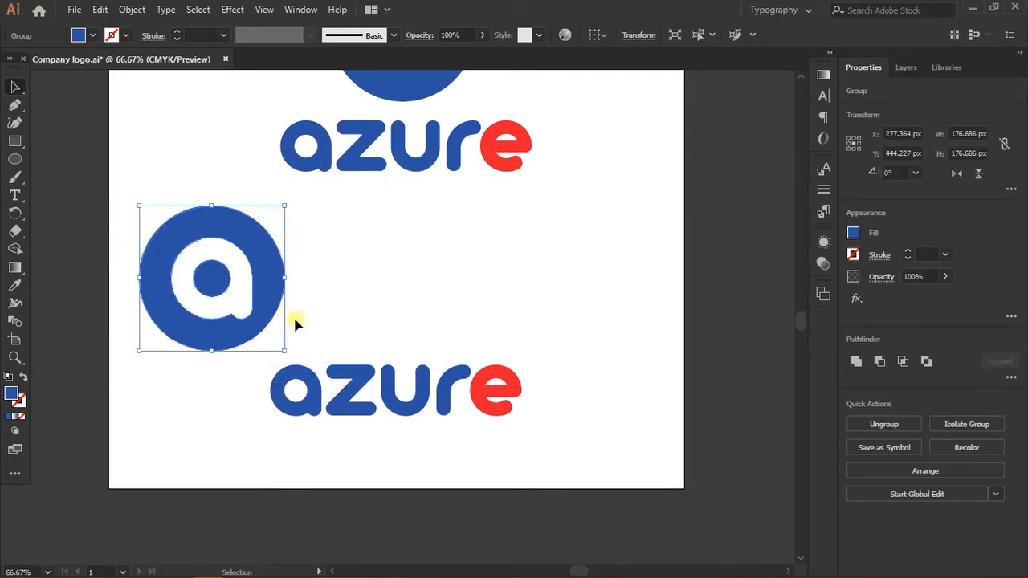
{"action": "left_click", "coordinate": [339, 321]}
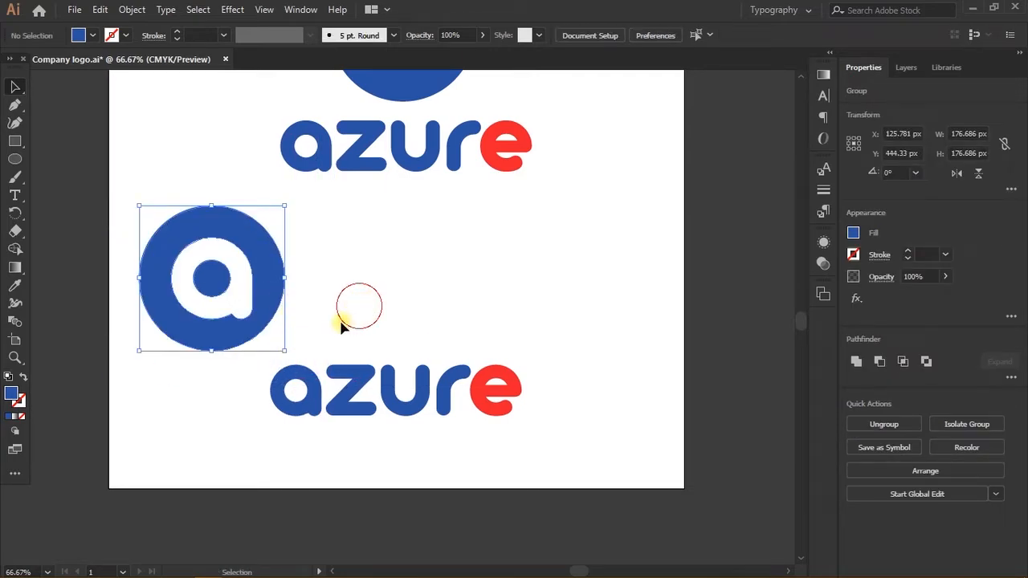
{"action": "left_click", "coordinate": [260, 321]}
{"action": "left_click_drag", "start_coordinate": [285, 351], "coordinate": [236, 332]}
{"action": "left_click_drag", "start_coordinate": [351, 401], "coordinate": [349, 335]}
{"action": "left_click", "coordinate": [353, 404]}
{"action": "scroll", "coordinate": [352, 404], "scroll_direction": "up", "scroll_amount": 2}
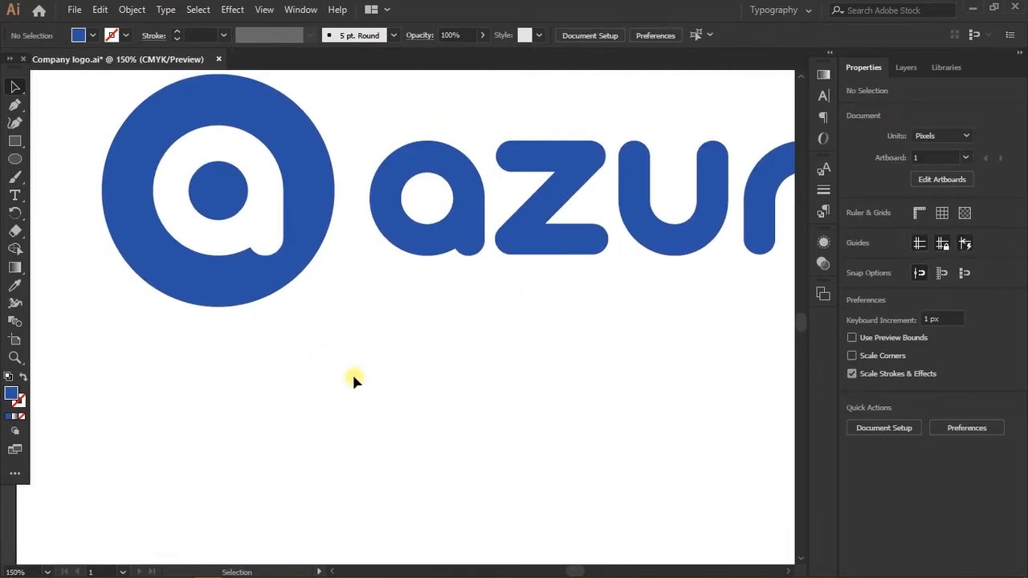
{"action": "scroll", "coordinate": [353, 380], "scroll_direction": "down", "scroll_amount": 3}
{"action": "scroll", "coordinate": [398, 337], "scroll_direction": "up", "scroll_amount": 2}
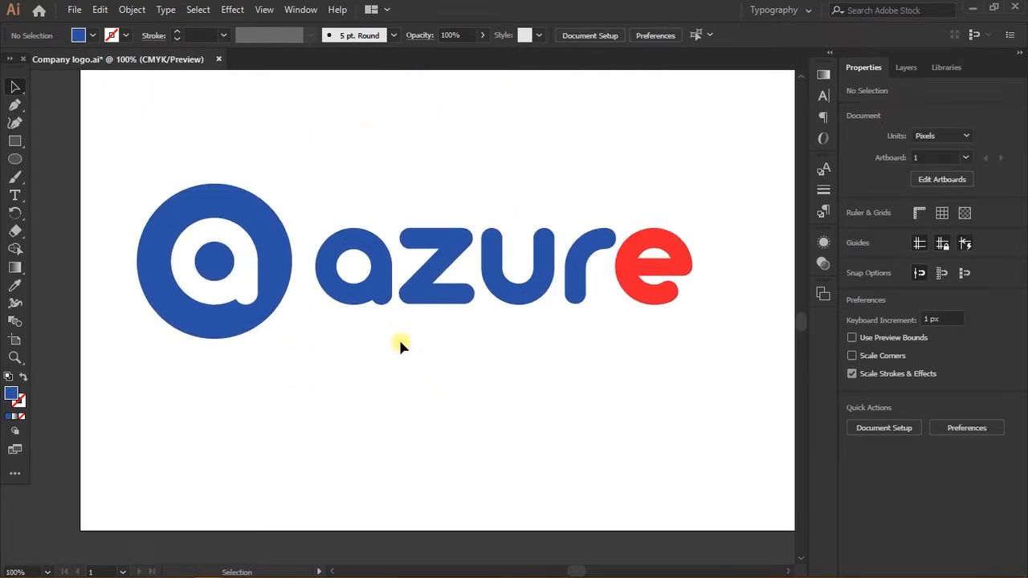
- Delete the letter a from the lower wordmark and move the remaining zure letters so the z overlaps the circular symbol's right edge
{"action": "left_click", "coordinate": [367, 294]}
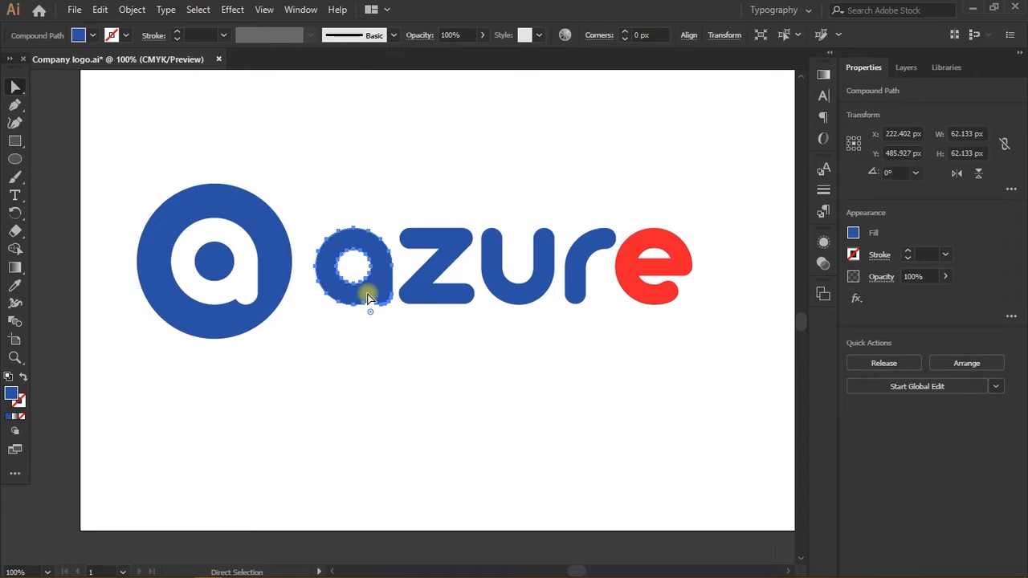
{"action": "key", "text": "Delete"}
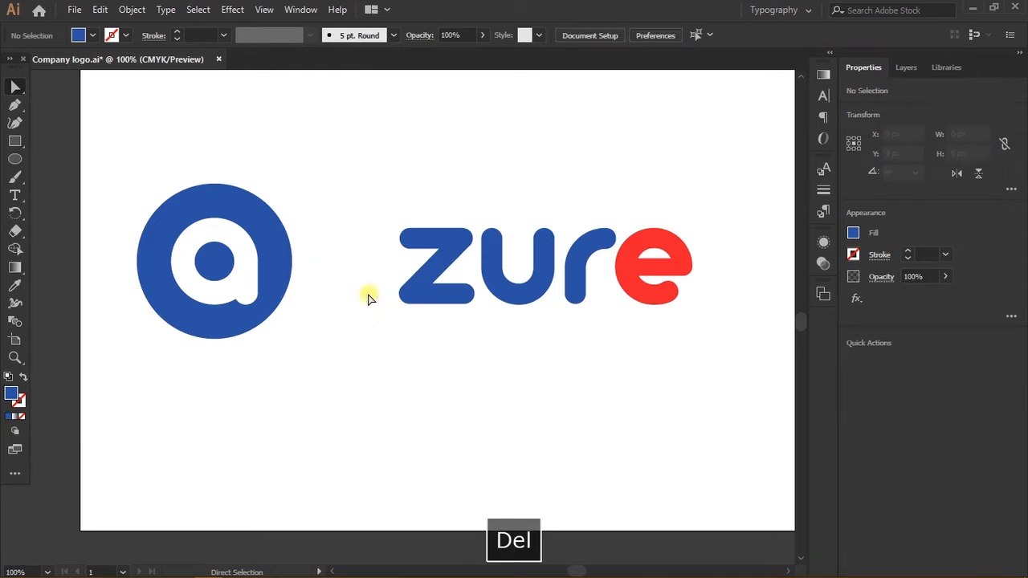
{"action": "left_click_drag", "start_coordinate": [431, 301], "coordinate": [310, 294]}
{"action": "left_click", "coordinate": [349, 352]}
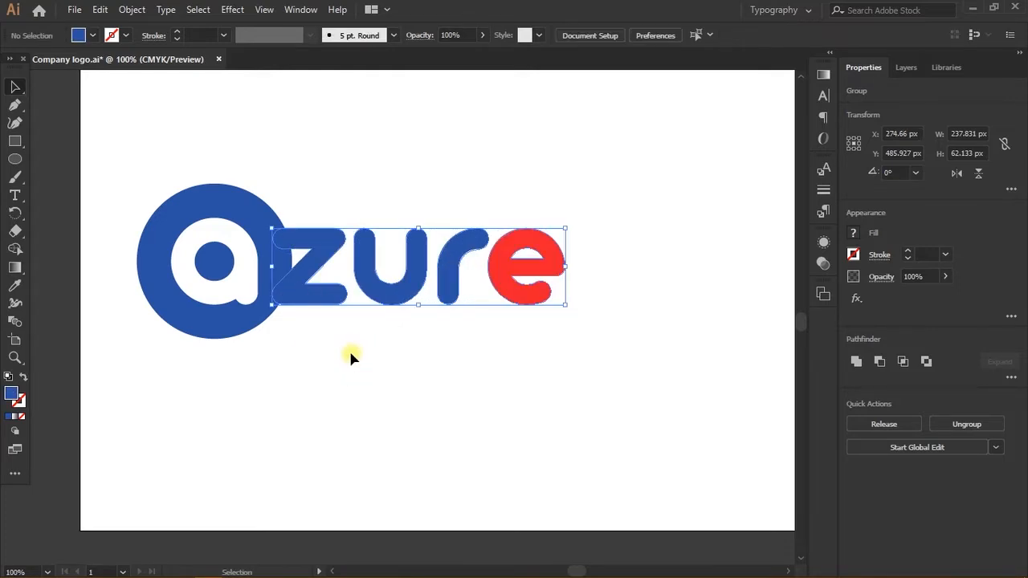
{"action": "scroll", "coordinate": [351, 355], "scroll_direction": "left", "scroll_amount": 1}
{"action": "scroll", "coordinate": [343, 317], "scroll_direction": "up", "scroll_amount": 2}
{"action": "left_click", "coordinate": [378, 298]}
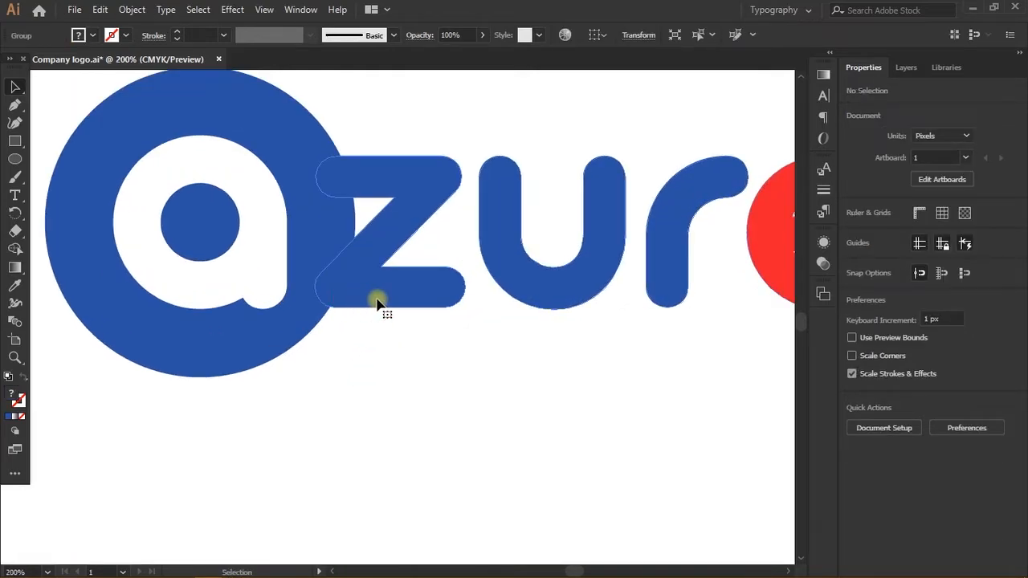
{"action": "scroll", "coordinate": [442, 362], "scroll_direction": "down", "scroll_amount": 1}
{"action": "left_click", "coordinate": [441, 380]}
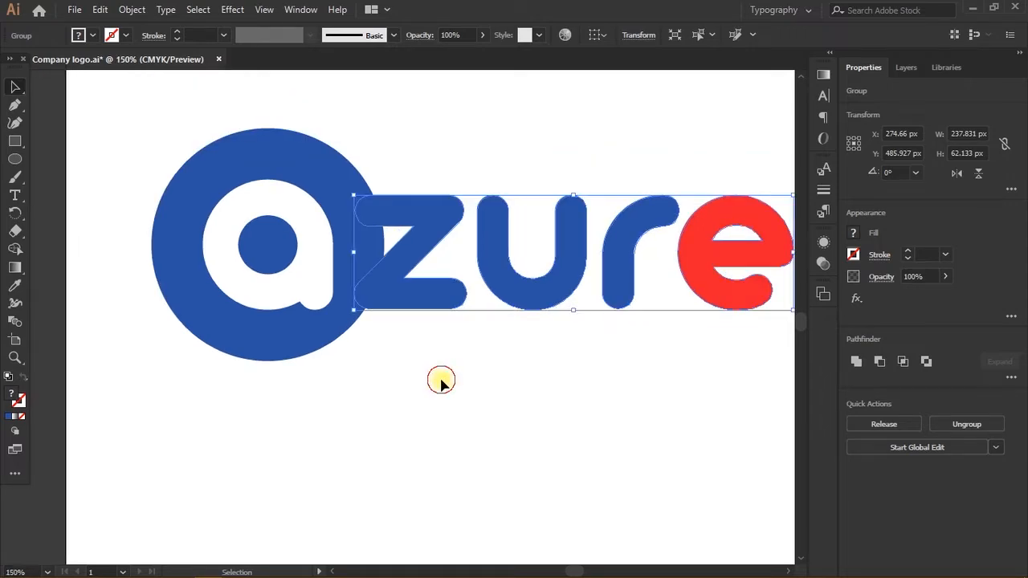
- Give the zure letter group a white stroke to separate the z from the blue circle
{"action": "left_click", "coordinate": [415, 211]}
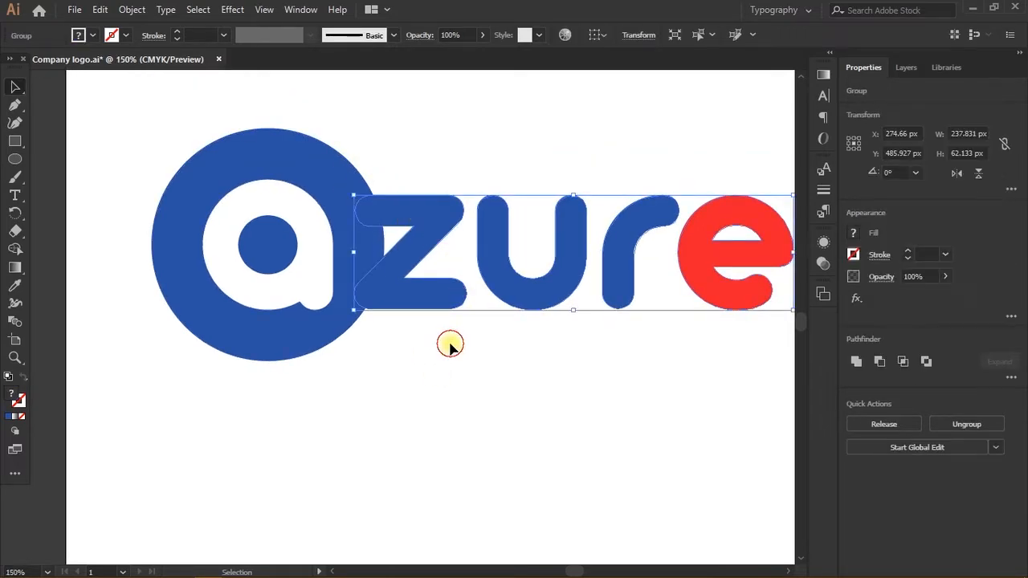
{"action": "left_click", "coordinate": [450, 344]}
{"action": "scroll", "coordinate": [392, 259], "scroll_direction": "up", "scroll_amount": 2}
{"action": "left_click", "coordinate": [395, 257]}
{"action": "scroll", "coordinate": [395, 257], "scroll_direction": "down", "scroll_amount": 1}
{"action": "scroll", "coordinate": [397, 260], "scroll_direction": "right", "scroll_amount": 1}
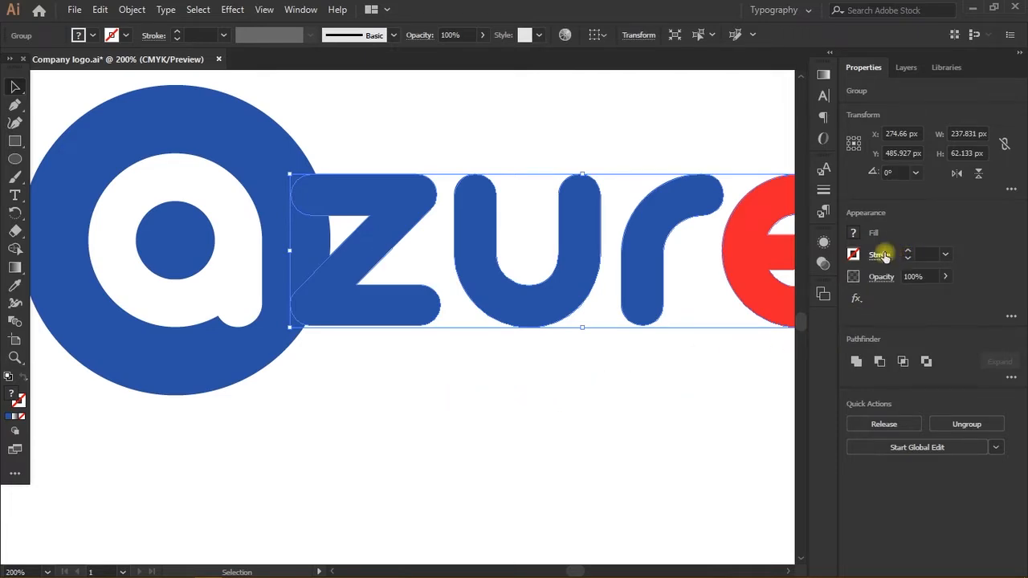
{"action": "left_click", "coordinate": [852, 255]}
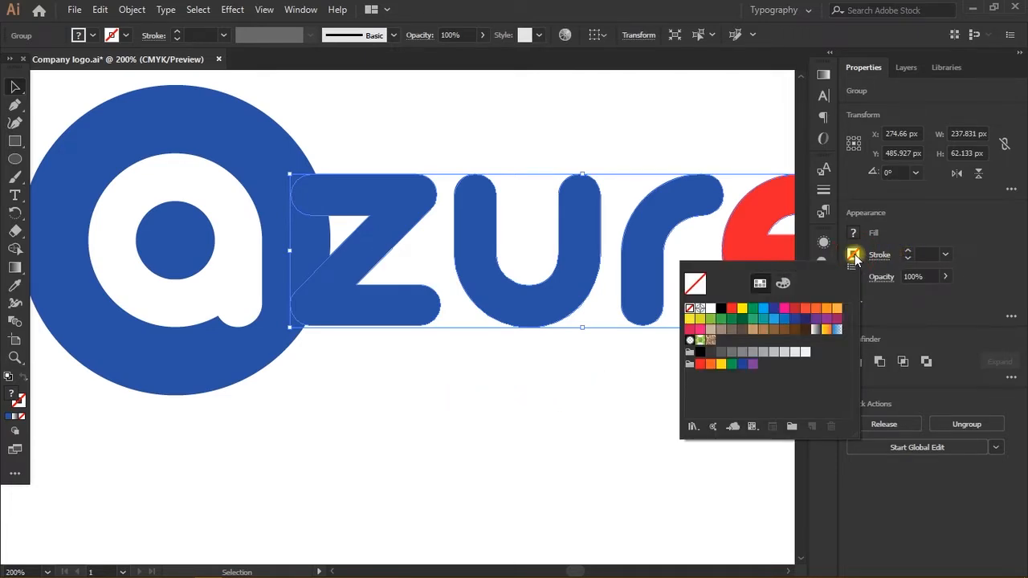
{"action": "left_click", "coordinate": [709, 311]}
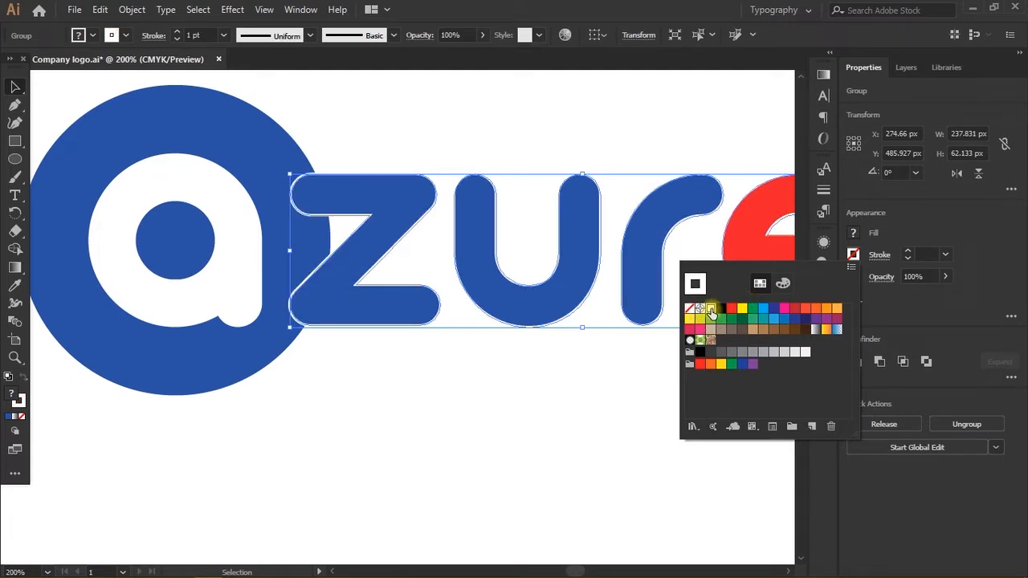
{"action": "left_click", "coordinate": [532, 389]}
{"action": "left_click", "coordinate": [481, 377]}
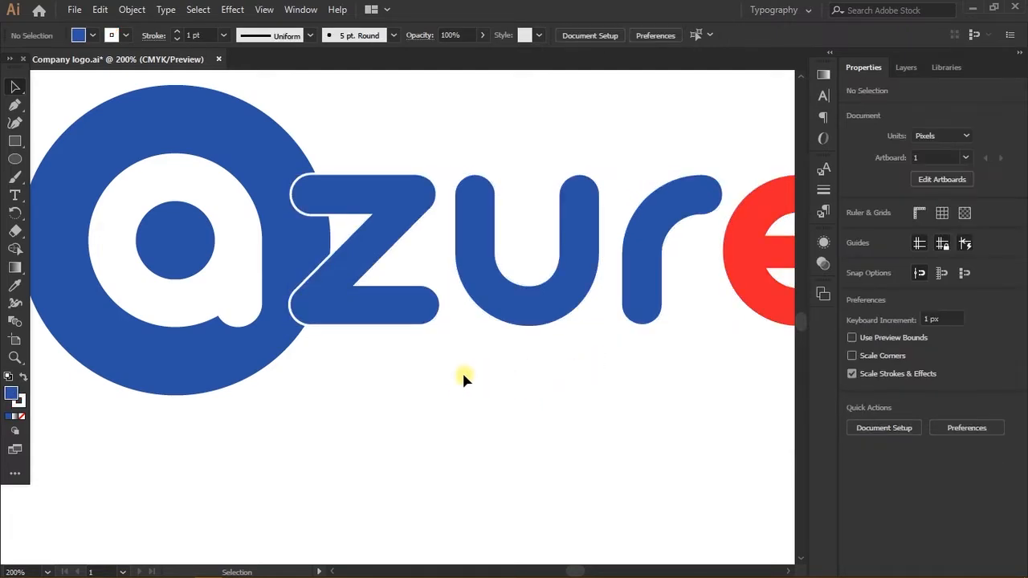
- Set the zure group's stroke weight to 6 pt and align the stroke to the outside
{"action": "left_click", "coordinate": [401, 322]}
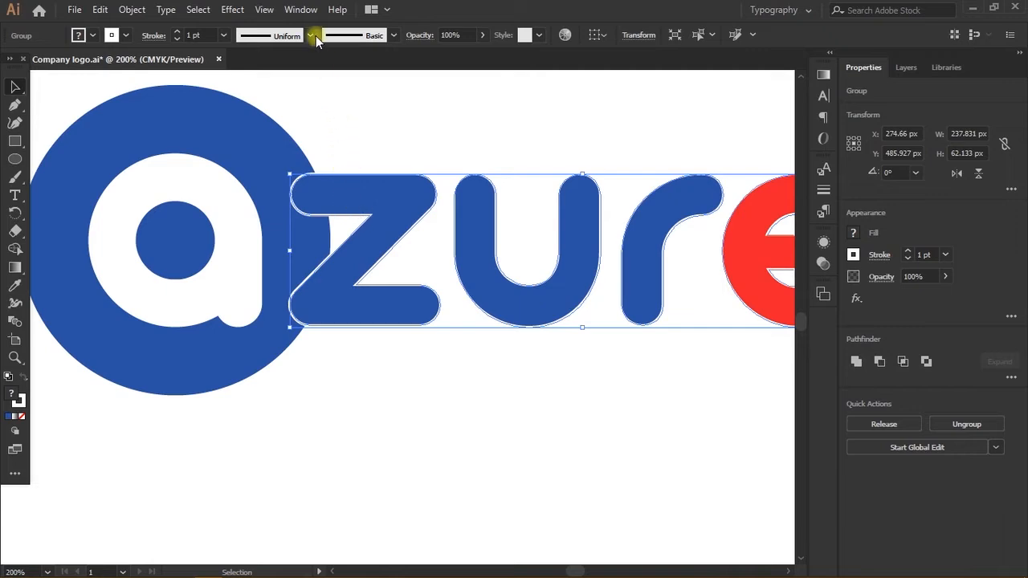
{"action": "left_click", "coordinate": [301, 9]}
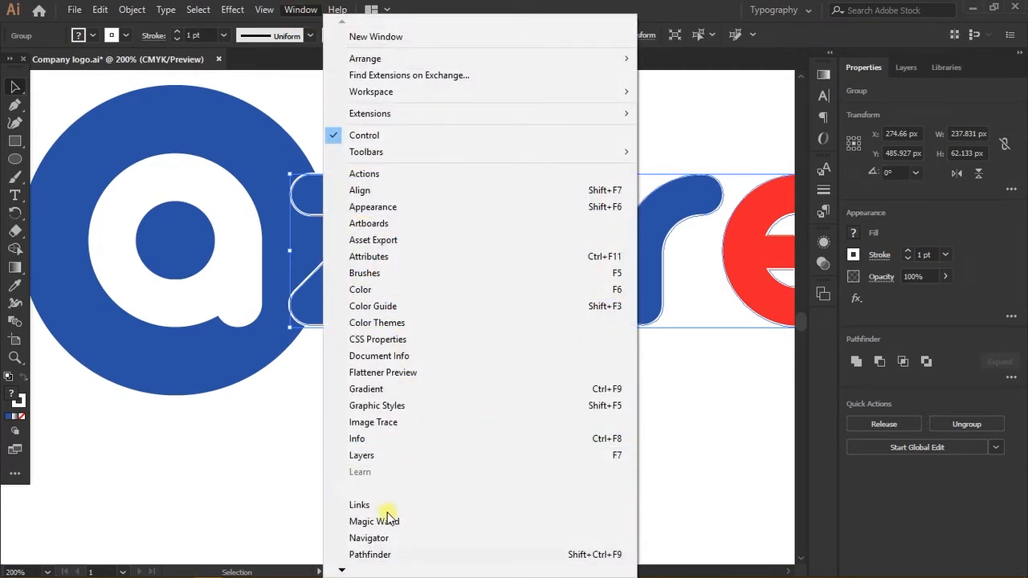
{"action": "mouse_move", "coordinate": [338, 568]}
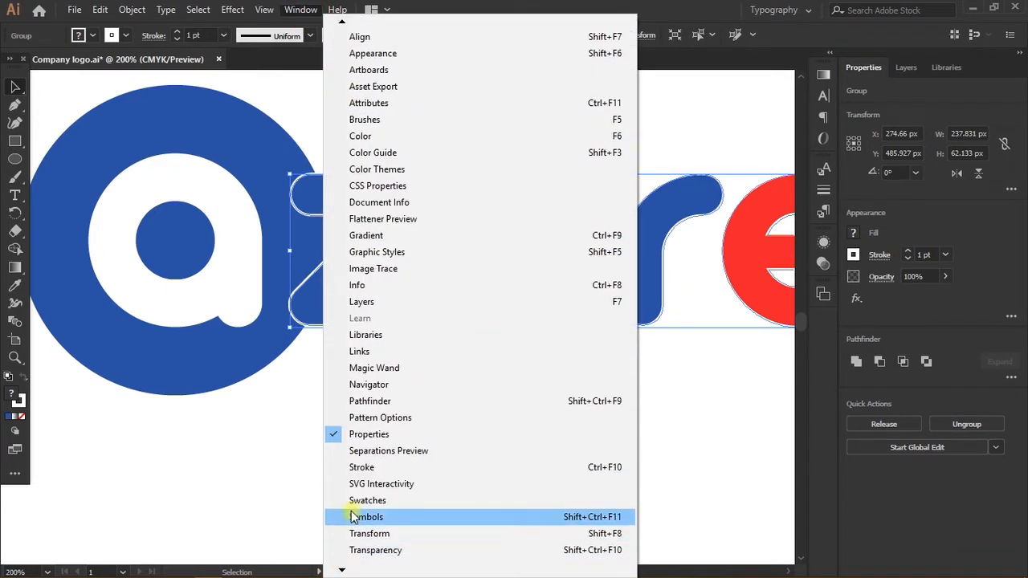
{"action": "left_click", "coordinate": [360, 467]}
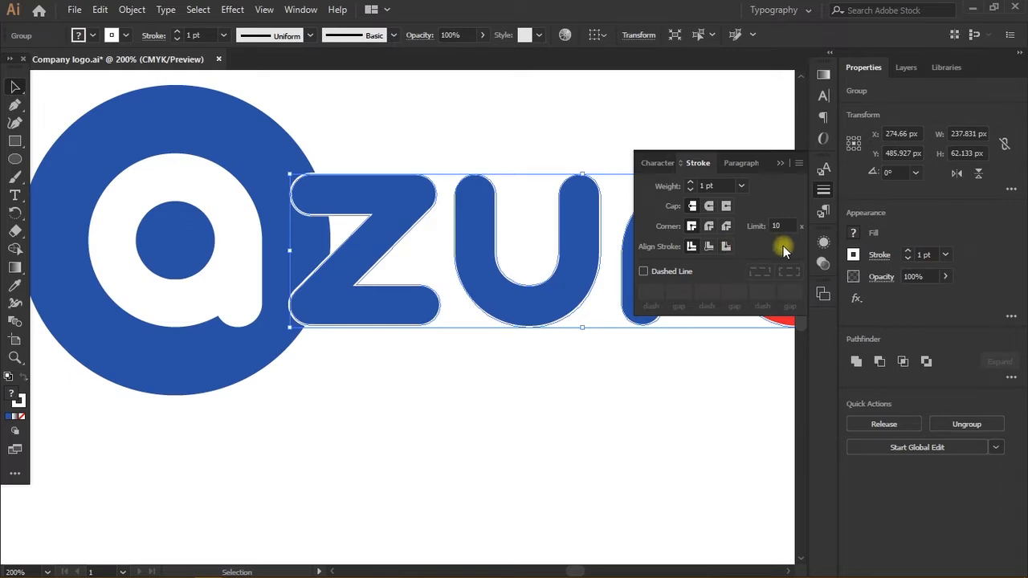
{"action": "left_click", "coordinate": [906, 252]}
{"action": "left_click", "coordinate": [906, 252]}
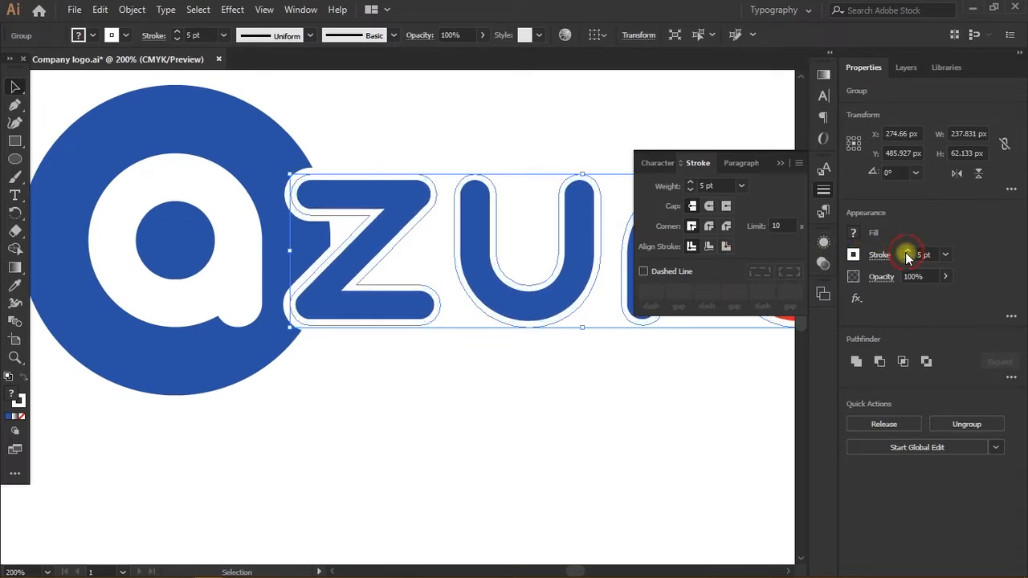
{"action": "left_click", "coordinate": [907, 252]}
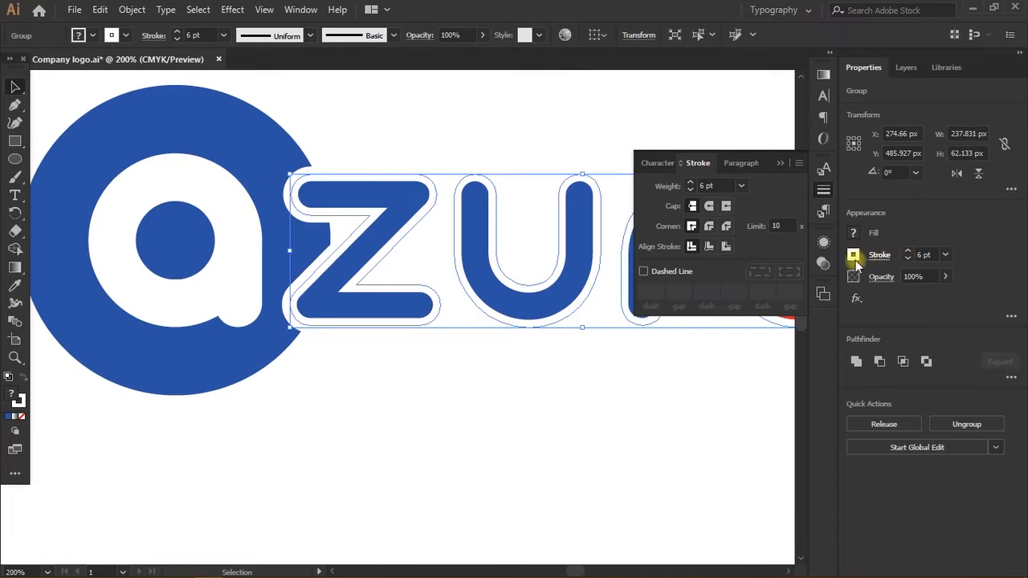
{"action": "left_click", "coordinate": [727, 245]}
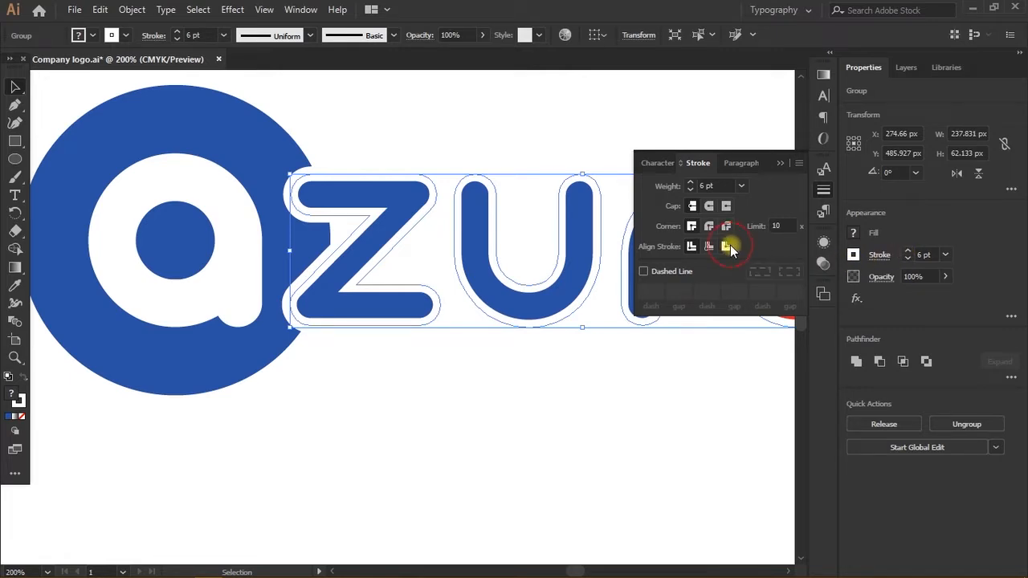
- Set the zure group's stroke weight to 3 pt
{"action": "left_click", "coordinate": [908, 257]}
{"action": "left_click", "coordinate": [592, 406]}
{"action": "scroll", "coordinate": [592, 406], "scroll_direction": "down", "scroll_amount": 3}
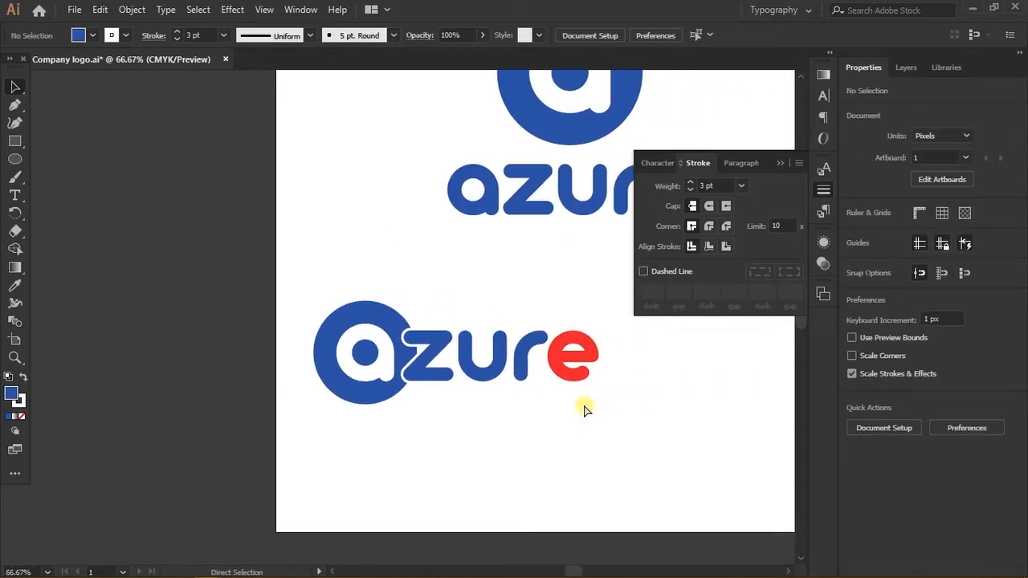
{"action": "scroll", "coordinate": [584, 409], "scroll_direction": "right", "scroll_amount": 3}
{"action": "scroll", "coordinate": [581, 400], "scroll_direction": "down", "scroll_amount": 1}
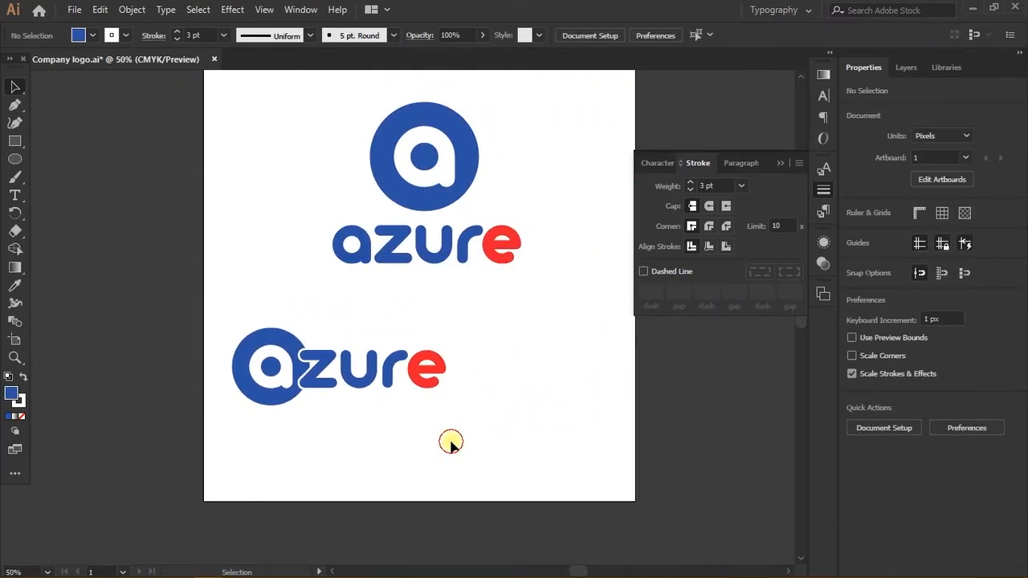
{"action": "scroll", "coordinate": [281, 401], "scroll_direction": "up", "scroll_amount": 2}
- Move the complete horizontal logo, circular symbol and zure letters together, off the artboard onto the dark canvas to its left
{"action": "left_click", "coordinate": [372, 388]}
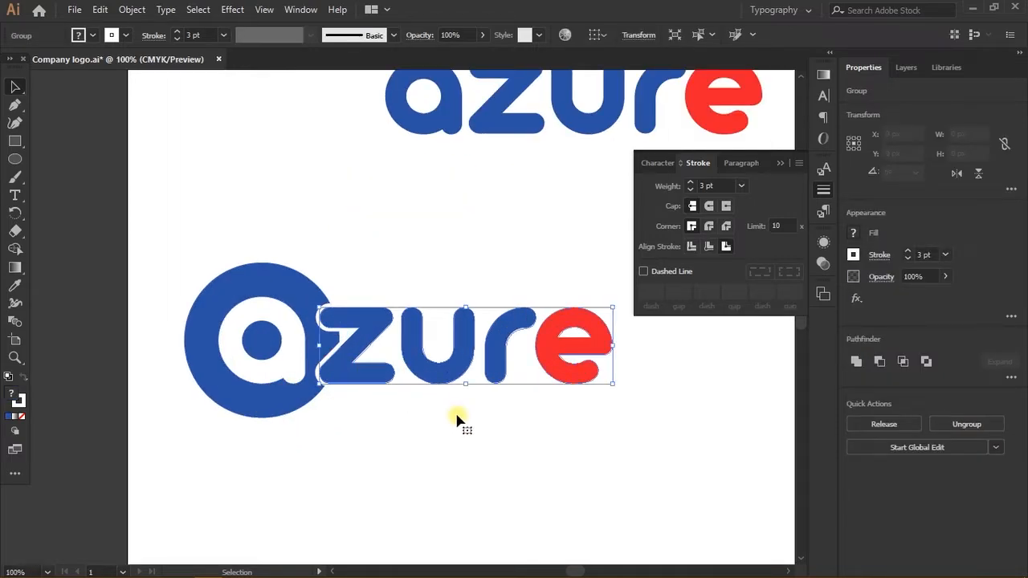
{"action": "scroll", "coordinate": [457, 415], "scroll_direction": "down", "scroll_amount": 2}
{"action": "left_click", "coordinate": [530, 423]}
{"action": "scroll", "coordinate": [543, 428], "scroll_direction": "left", "scroll_amount": 3}
{"action": "left_click_drag", "start_coordinate": [589, 428], "coordinate": [393, 339]}
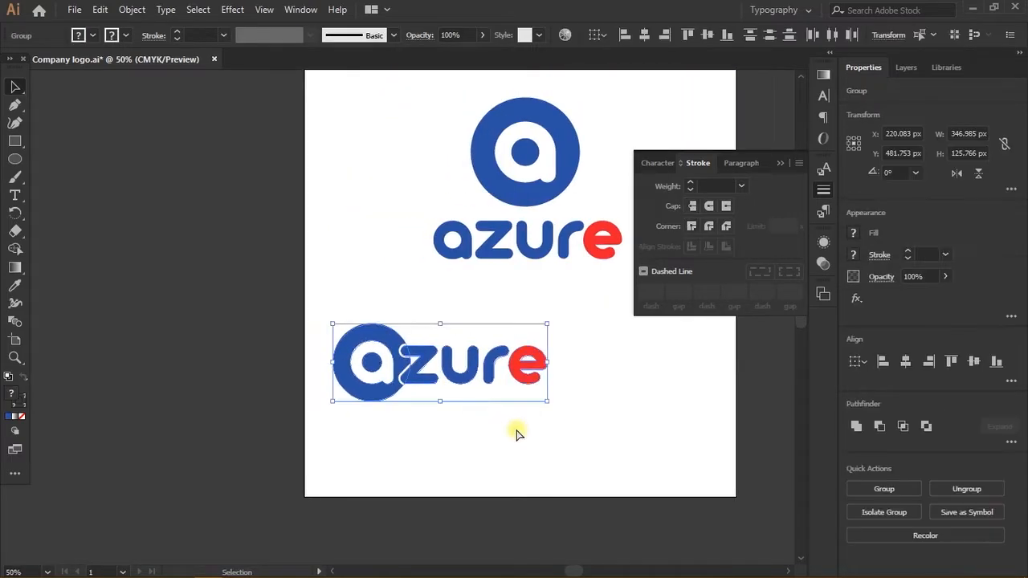
{"action": "scroll", "coordinate": [516, 433], "scroll_direction": "left", "scroll_amount": 3}
{"action": "scroll", "coordinate": [516, 419], "scroll_direction": "down", "scroll_amount": 2}
{"action": "scroll", "coordinate": [523, 408], "scroll_direction": "right", "scroll_amount": 1}
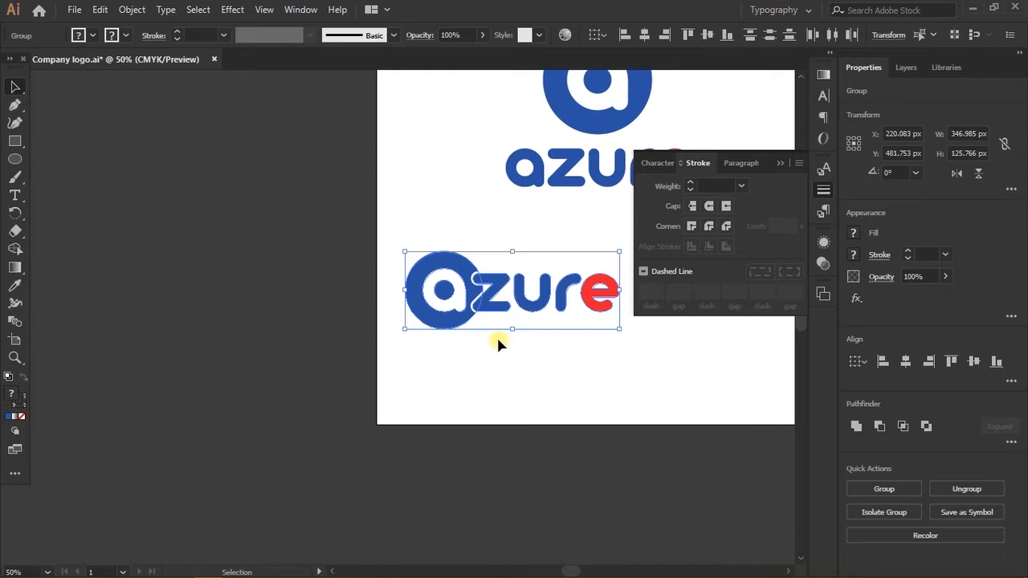
{"action": "left_click_drag", "start_coordinate": [459, 315], "coordinate": [146, 235]}
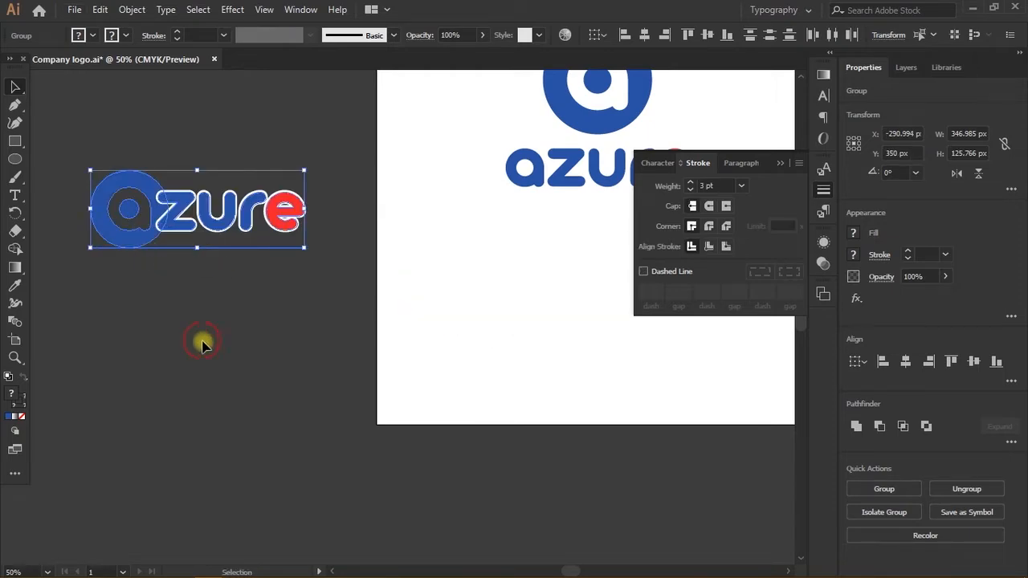
- Examine how the white outline around the zure letters looks against the dark canvas and over the circular symbol
{"action": "left_click", "coordinate": [202, 343]}
{"action": "scroll", "coordinate": [226, 170], "scroll_direction": "up", "scroll_amount": 3}
{"action": "left_click", "coordinate": [261, 438]}
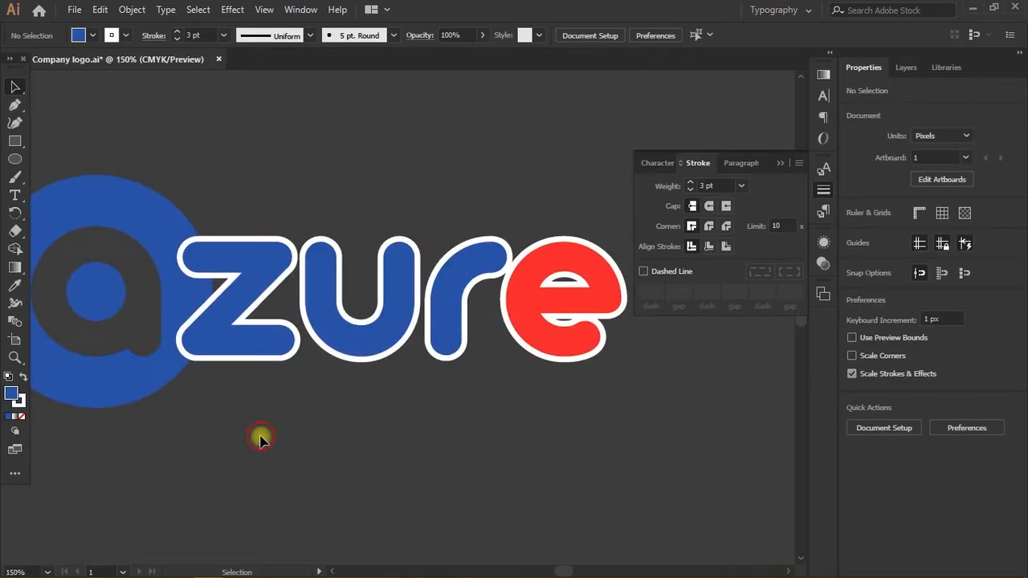
{"action": "left_click", "coordinate": [207, 340]}
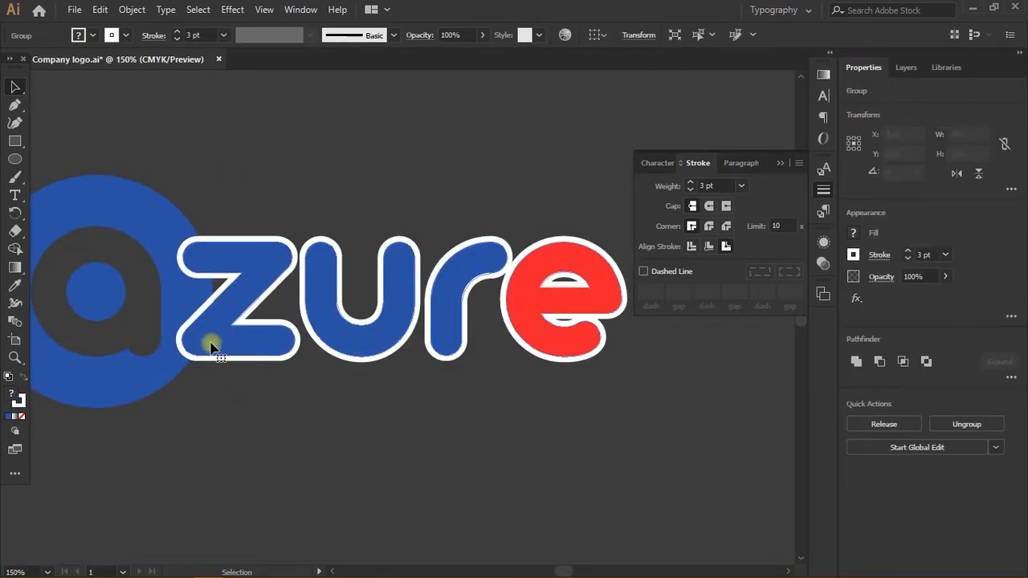
{"action": "left_click", "coordinate": [383, 417]}
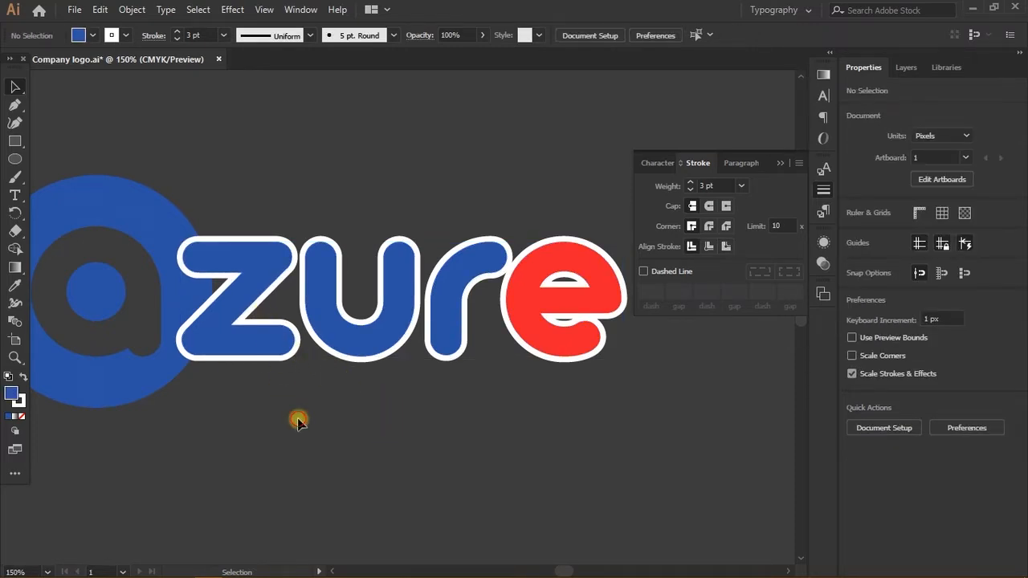
{"action": "left_click", "coordinate": [202, 323]}
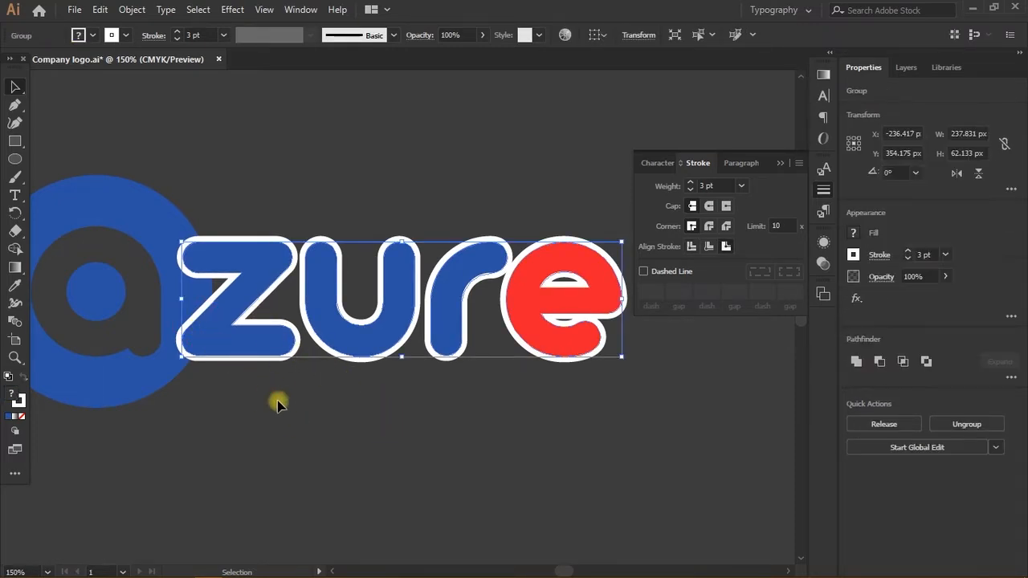
{"action": "left_click", "coordinate": [331, 371]}
{"action": "key", "text": "ctrl+minus"}
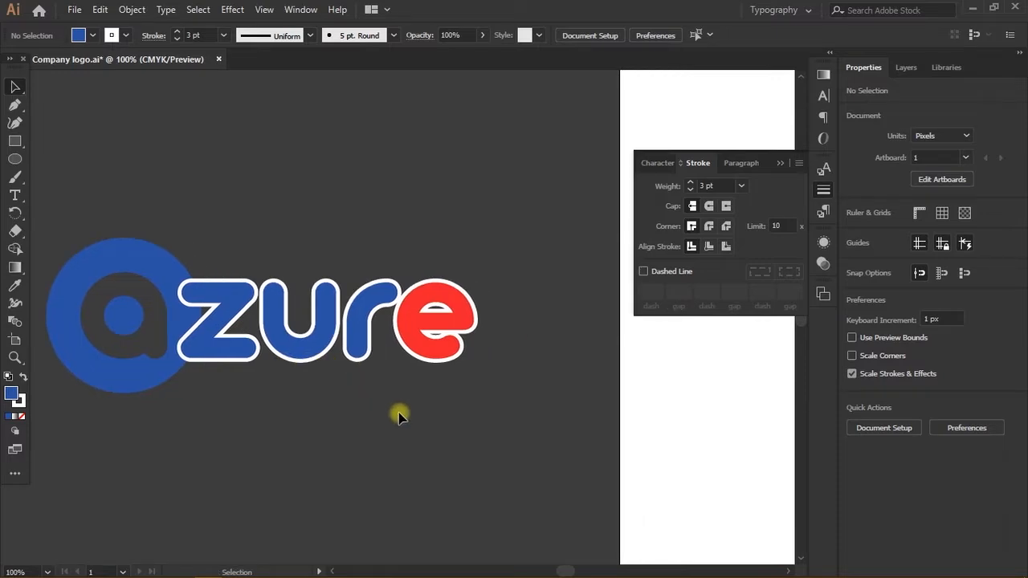
- Set the stroke weight of the zure group on the dark canvas to 1 pt
{"action": "left_click", "coordinate": [371, 341]}
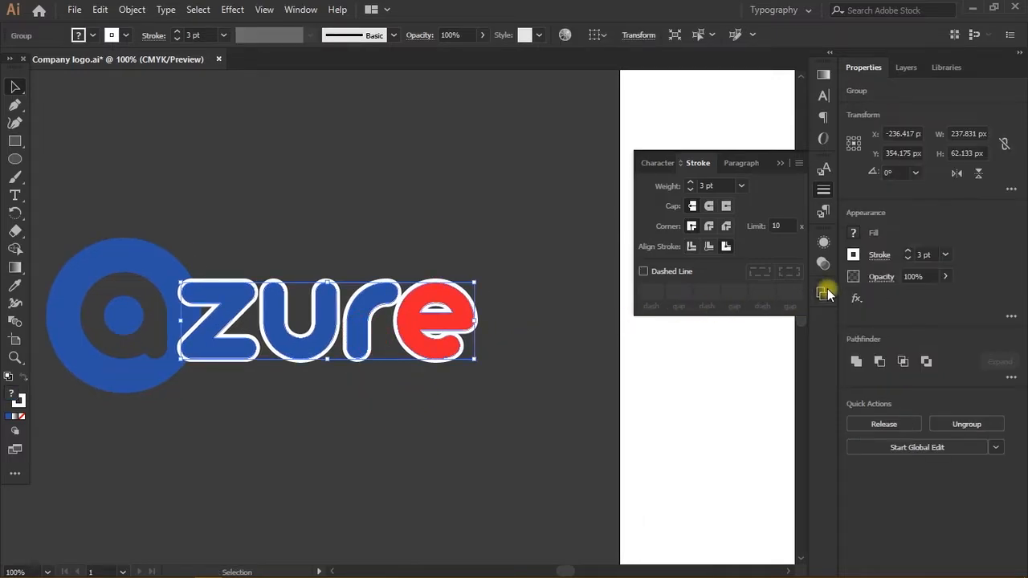
{"action": "left_click", "coordinate": [907, 257]}
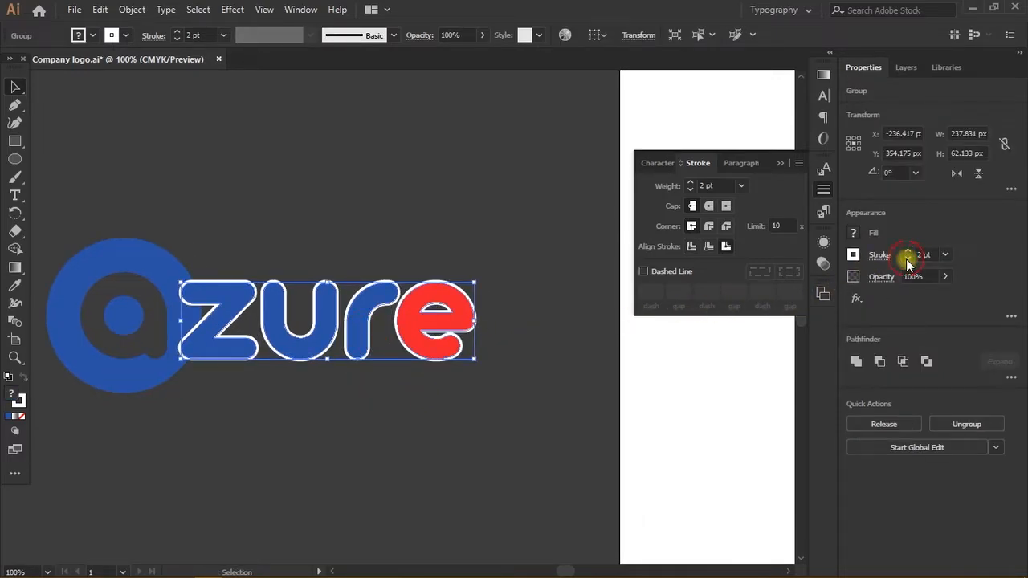
{"action": "left_click", "coordinate": [420, 461]}
{"action": "scroll", "coordinate": [173, 360], "scroll_direction": "up", "scroll_amount": 3}
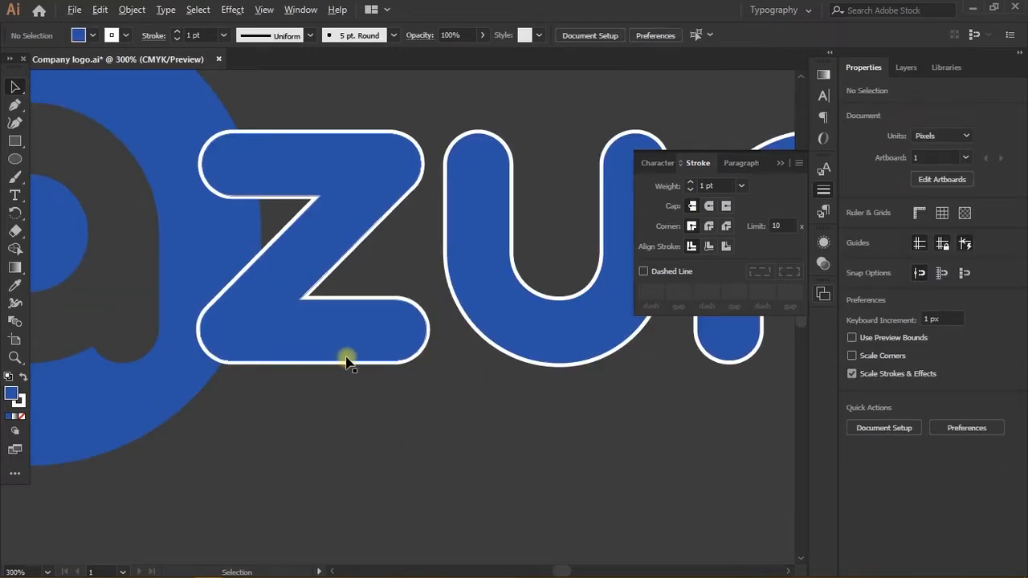
{"action": "scroll", "coordinate": [347, 361], "scroll_direction": "down", "scroll_amount": 3}
{"action": "scroll", "coordinate": [412, 425], "scroll_direction": "down", "scroll_amount": 1}
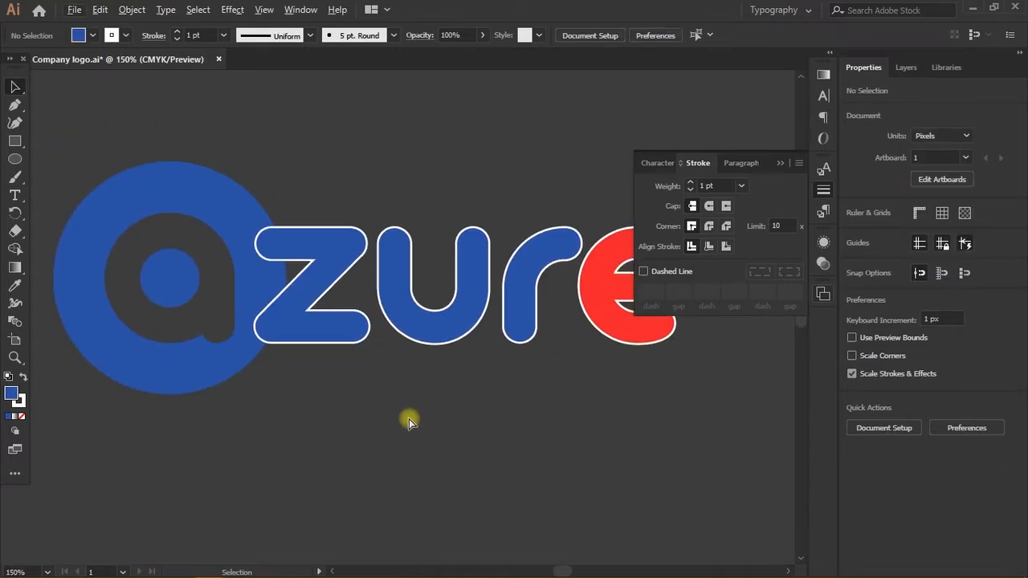
- Place a duplicate of the outlined horizontal logo on the white artboard below the stacked logo
{"action": "scroll", "coordinate": [409, 418], "scroll_direction": "right", "scroll_amount": 2}
{"action": "scroll", "coordinate": [409, 419], "scroll_direction": "down", "scroll_amount": 5}
{"action": "scroll", "coordinate": [418, 425], "scroll_direction": "right", "scroll_amount": 2}
{"action": "left_click_drag", "start_coordinate": [436, 436], "coordinate": [186, 310]}
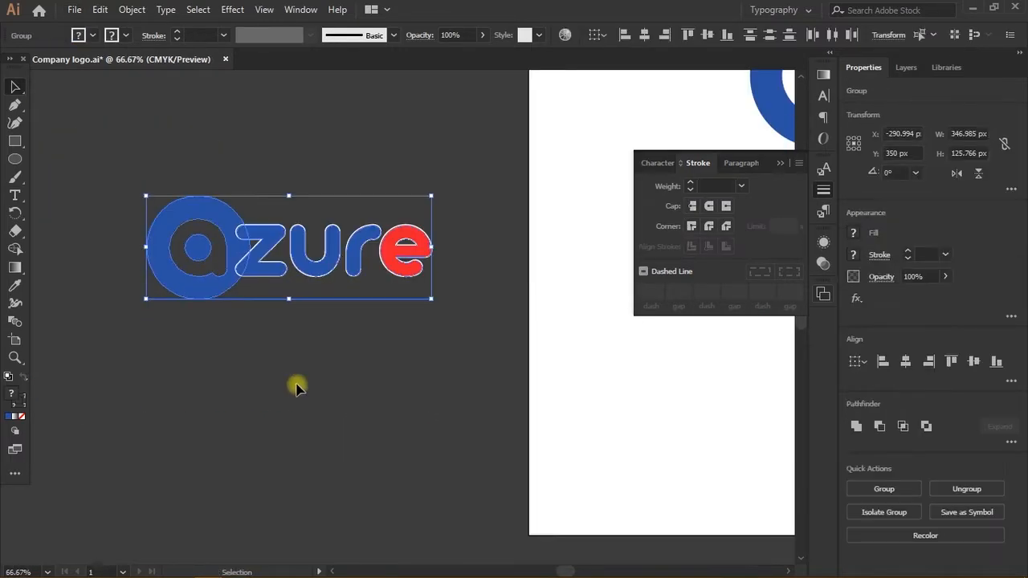
{"action": "scroll", "coordinate": [296, 389], "scroll_direction": "right", "scroll_amount": 2}
{"action": "left_click_drag", "start_coordinate": [225, 245], "coordinate": [709, 376]}
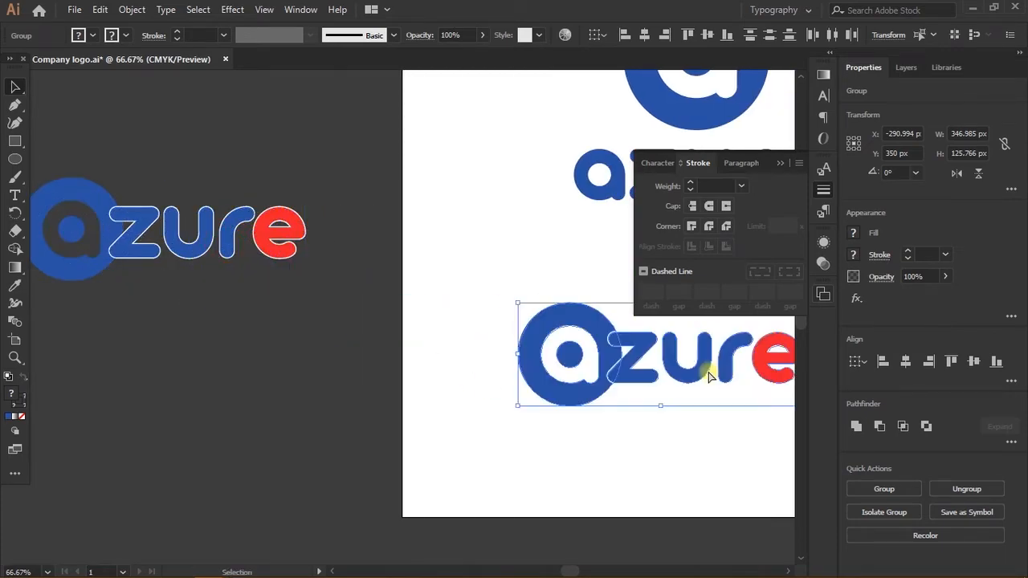
{"action": "scroll", "coordinate": [597, 442], "scroll_direction": "right", "scroll_amount": 2}
- Inspect the thin white outline of the duplicated logo on the artboard where the z overlaps the circular symbol
{"action": "left_click", "coordinate": [597, 443]}
{"action": "scroll", "coordinate": [528, 390], "scroll_direction": "up", "scroll_amount": 3}
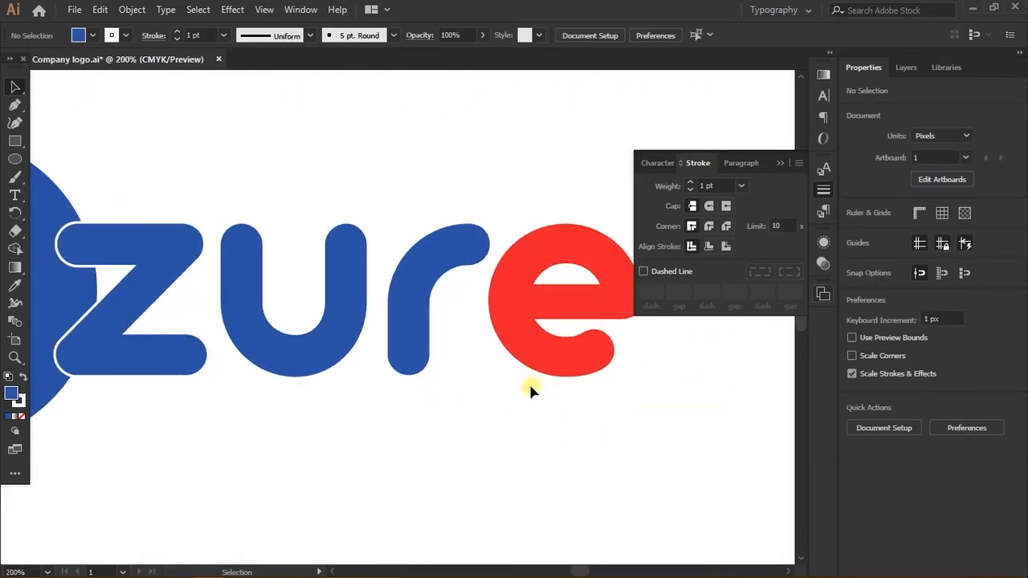
{"action": "scroll", "coordinate": [528, 391], "scroll_direction": "down", "scroll_amount": 2}
{"action": "left_click", "coordinate": [443, 375]}
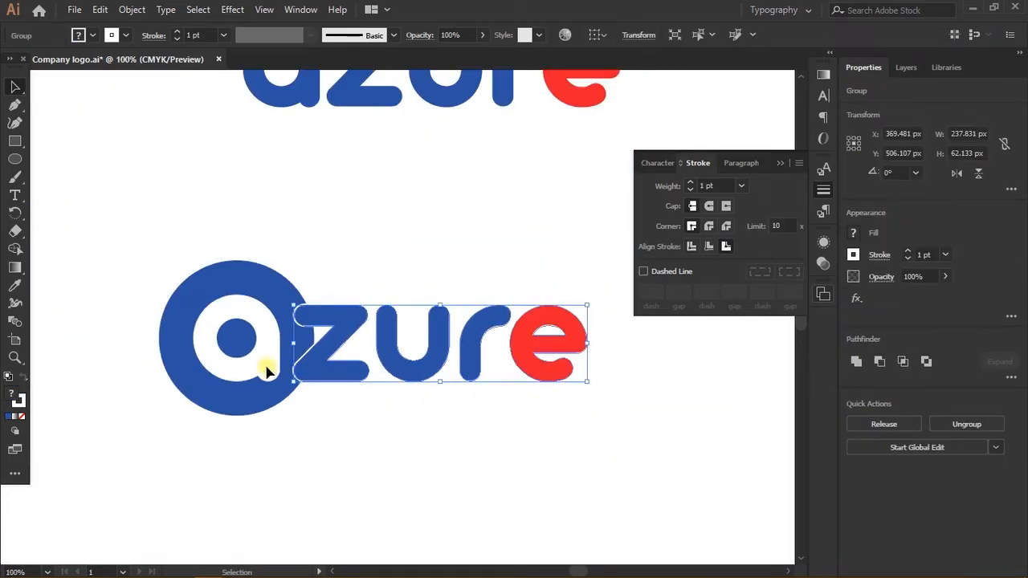
{"action": "left_click", "coordinate": [286, 405]}
{"action": "left_click", "coordinate": [385, 440]}
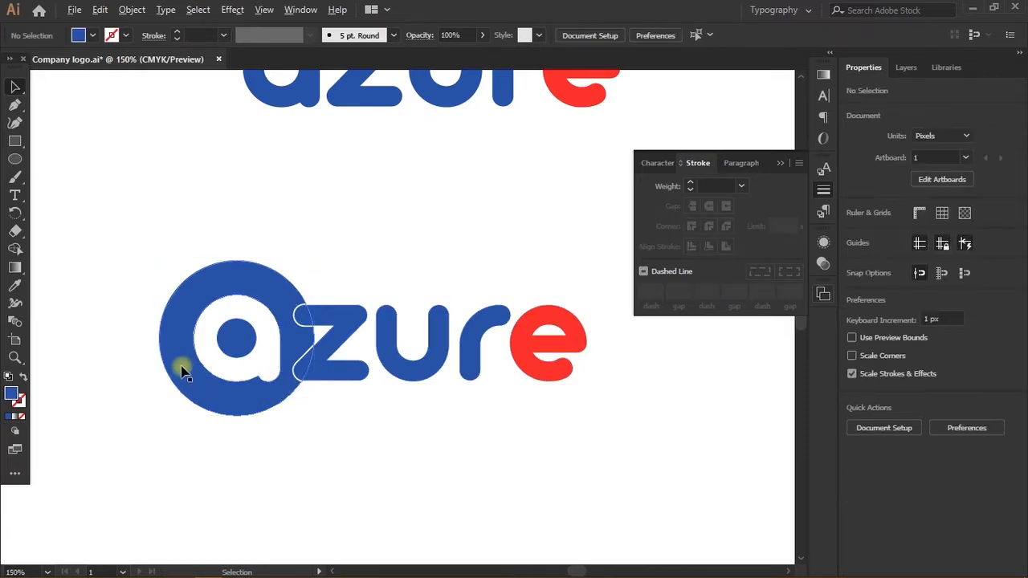
{"action": "scroll", "coordinate": [126, 370], "scroll_direction": "up", "scroll_amount": 1}
{"action": "scroll", "coordinate": [362, 427], "scroll_direction": "down", "scroll_amount": 2}
- Move the artboard's horizontal logo onto the dark canvas, below the first outlined logo
{"action": "left_click_drag", "start_coordinate": [504, 452], "coordinate": [233, 317]}
{"action": "scroll", "coordinate": [482, 412], "scroll_direction": "left", "scroll_amount": 2}
{"action": "scroll", "coordinate": [509, 401], "scroll_direction": "left", "scroll_amount": 1}
{"action": "scroll", "coordinate": [560, 399], "scroll_direction": "down", "scroll_amount": 2}
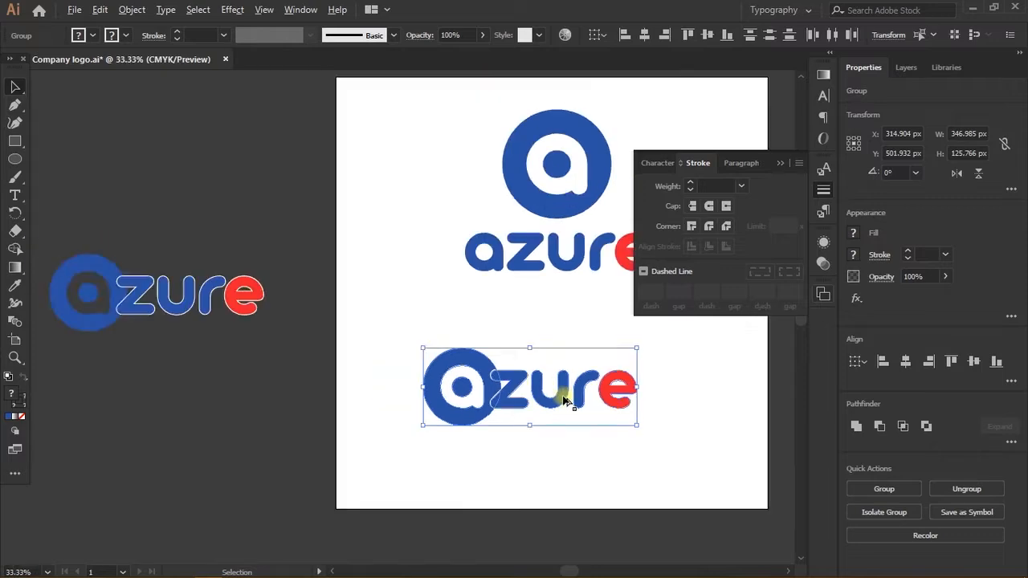
{"action": "left_click_drag", "start_coordinate": [561, 399], "coordinate": [282, 433]}
{"action": "scroll", "coordinate": [280, 452], "scroll_direction": "up", "scroll_amount": 2}
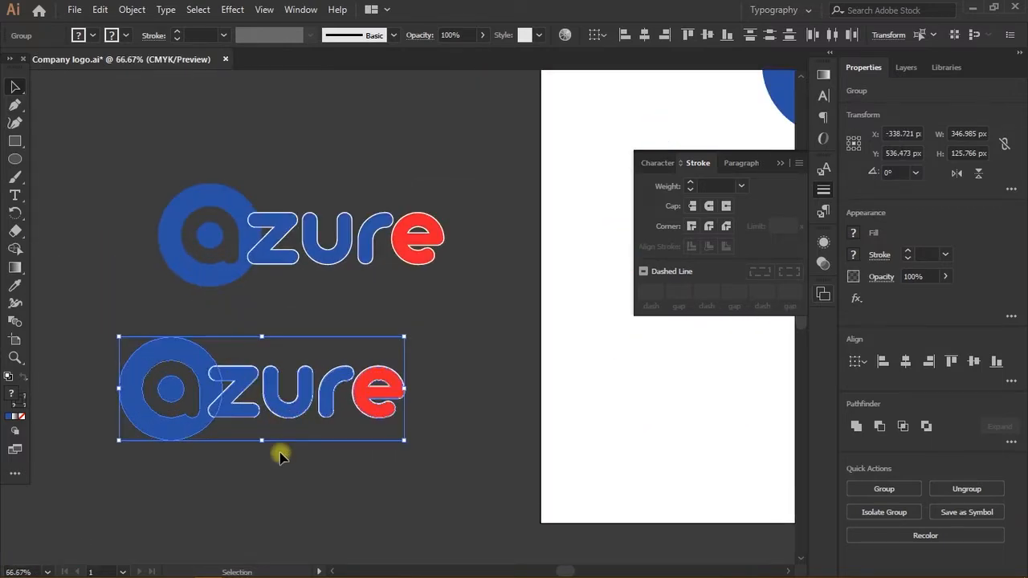
- Duplicate the second outlined logo directly below itself on the dark canvas
{"action": "scroll", "coordinate": [284, 466], "scroll_direction": "down", "scroll_amount": 2}
{"action": "left_click", "coordinate": [326, 387]}
{"action": "left_click", "coordinate": [238, 317]}
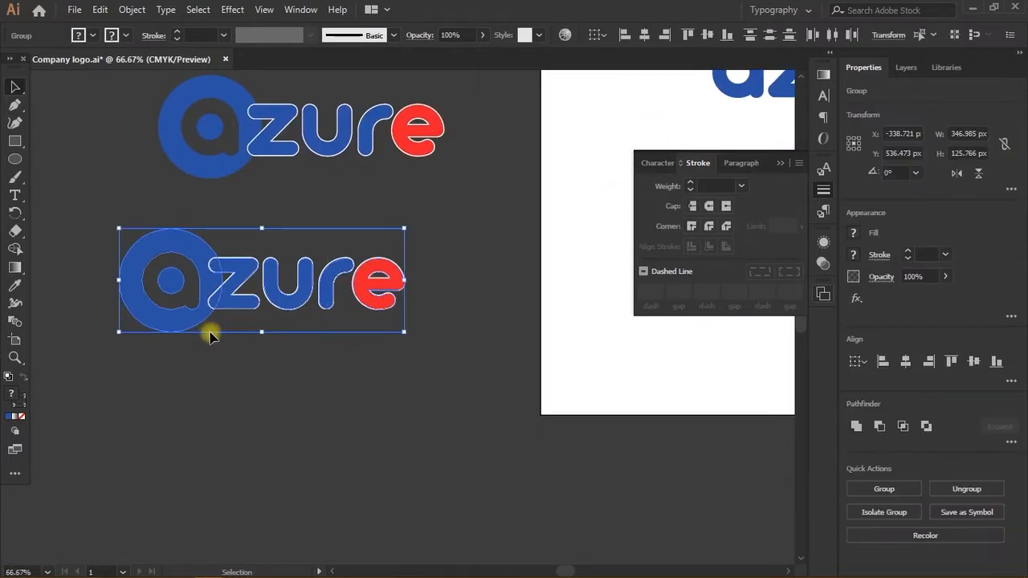
{"action": "scroll", "coordinate": [229, 238], "scroll_direction": "down", "scroll_amount": 2}
{"action": "left_click_drag", "start_coordinate": [231, 241], "coordinate": [248, 415]}
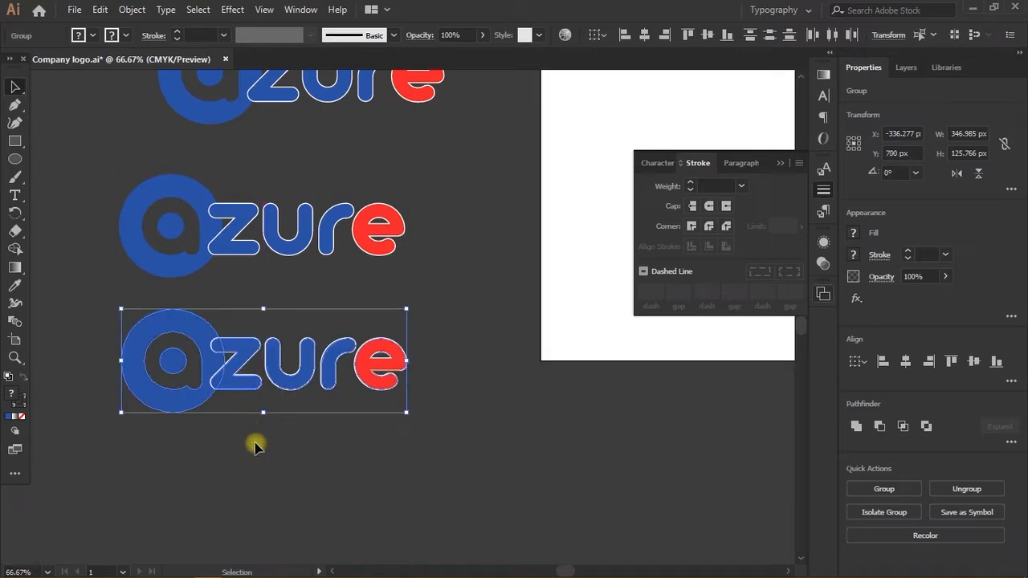
{"action": "left_click", "coordinate": [254, 447]}
- Shift the lowest copy's zure letters right so the z only touches the circular symbol's edge
{"action": "scroll", "coordinate": [238, 408], "scroll_direction": "up", "scroll_amount": 2}
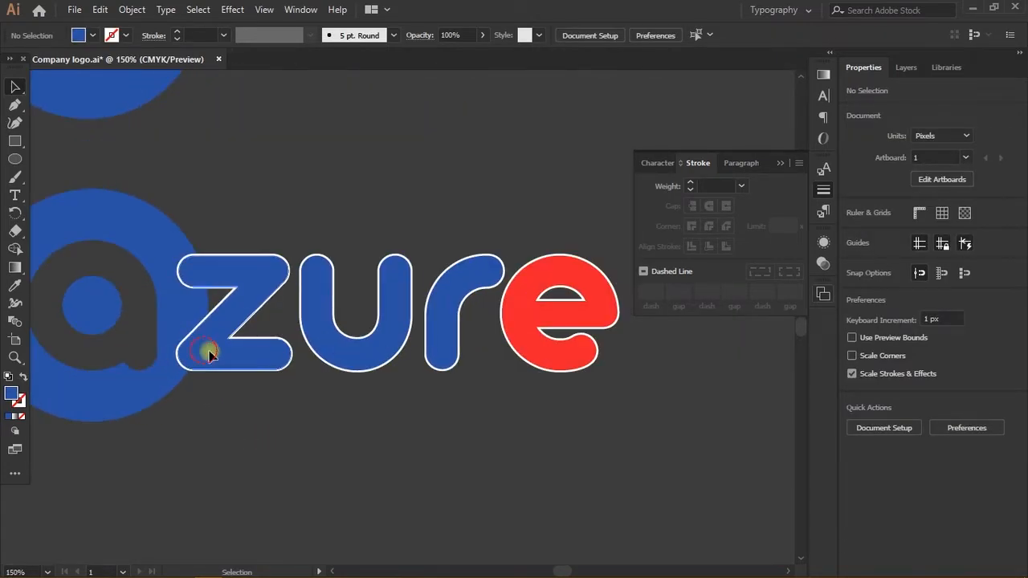
{"action": "left_click_drag", "start_coordinate": [207, 348], "coordinate": [231, 354]}
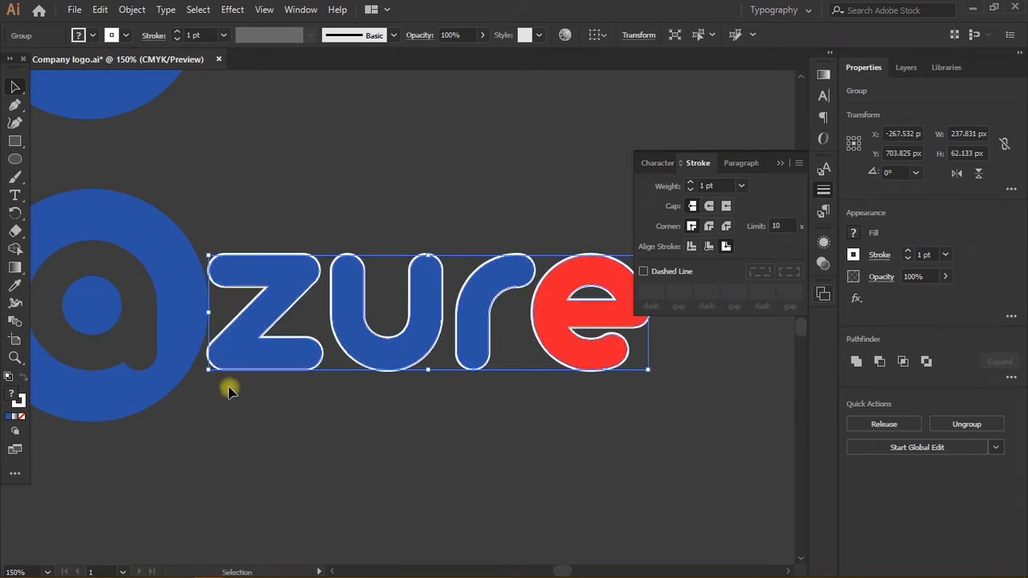
{"action": "left_click", "coordinate": [227, 408]}
{"action": "scroll", "coordinate": [228, 410], "scroll_direction": "down", "scroll_amount": 2}
{"action": "scroll", "coordinate": [228, 409], "scroll_direction": "up", "scroll_amount": 1}
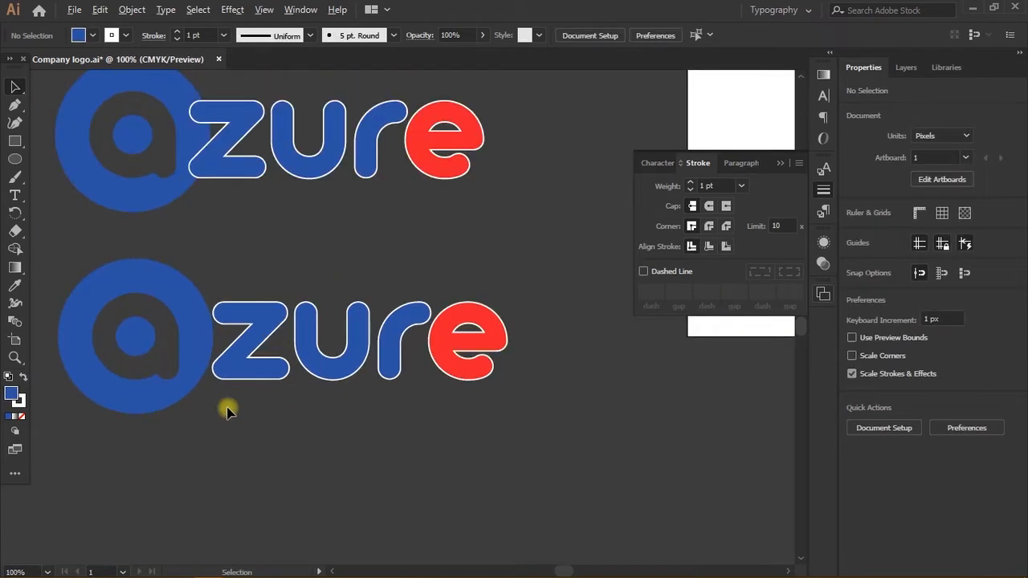
{"action": "scroll", "coordinate": [228, 411], "scroll_direction": "up", "scroll_amount": 1}
- Recolor the lowest copy's zure letters with the purple swatch using the Eyedropper, replacing their white stroke with none
{"action": "left_click", "coordinate": [293, 377]}
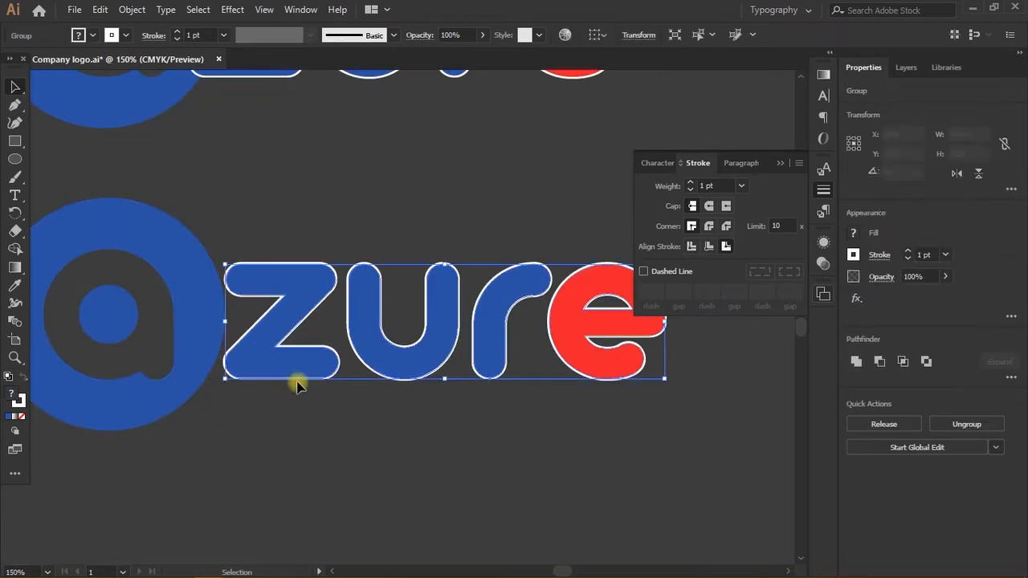
{"action": "scroll", "coordinate": [396, 390], "scroll_direction": "down", "scroll_amount": 8}
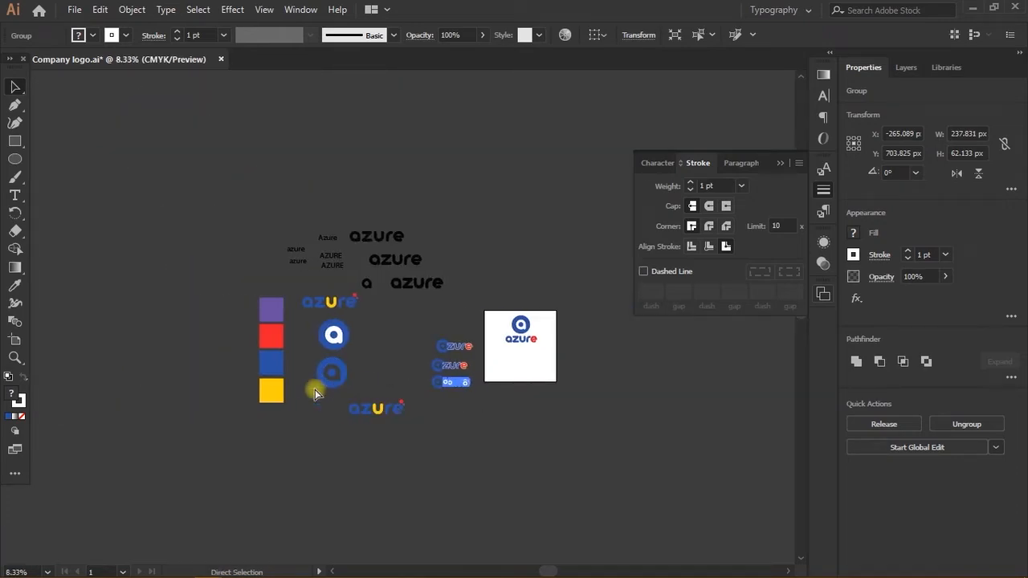
{"action": "scroll", "coordinate": [326, 356], "scroll_direction": "up", "scroll_amount": 2}
{"action": "key", "text": "i"}
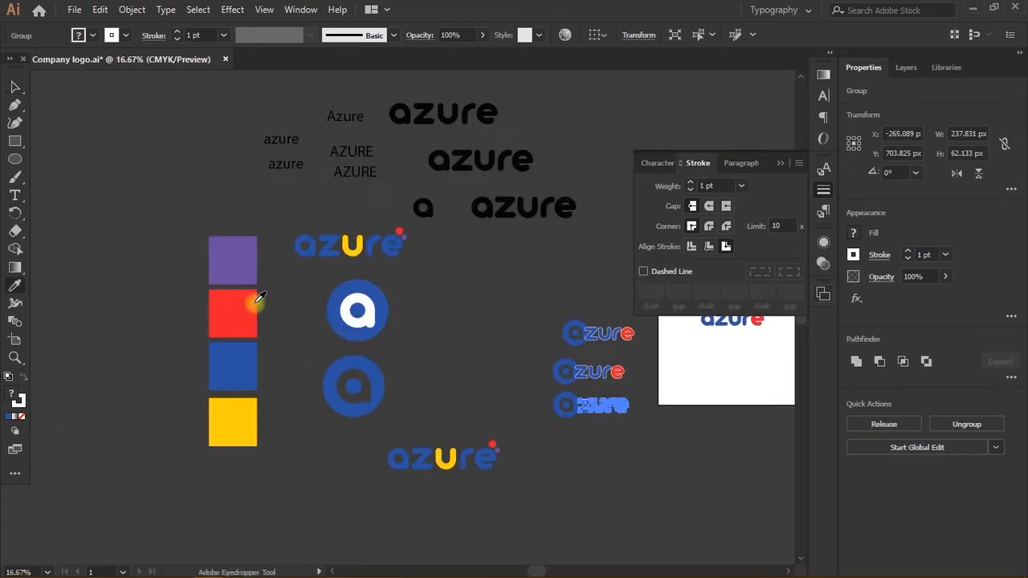
{"action": "left_click", "coordinate": [234, 273]}
{"action": "scroll", "coordinate": [508, 368], "scroll_direction": "right", "scroll_amount": 3}
{"action": "key", "text": "v"}
{"action": "left_click", "coordinate": [566, 447]}
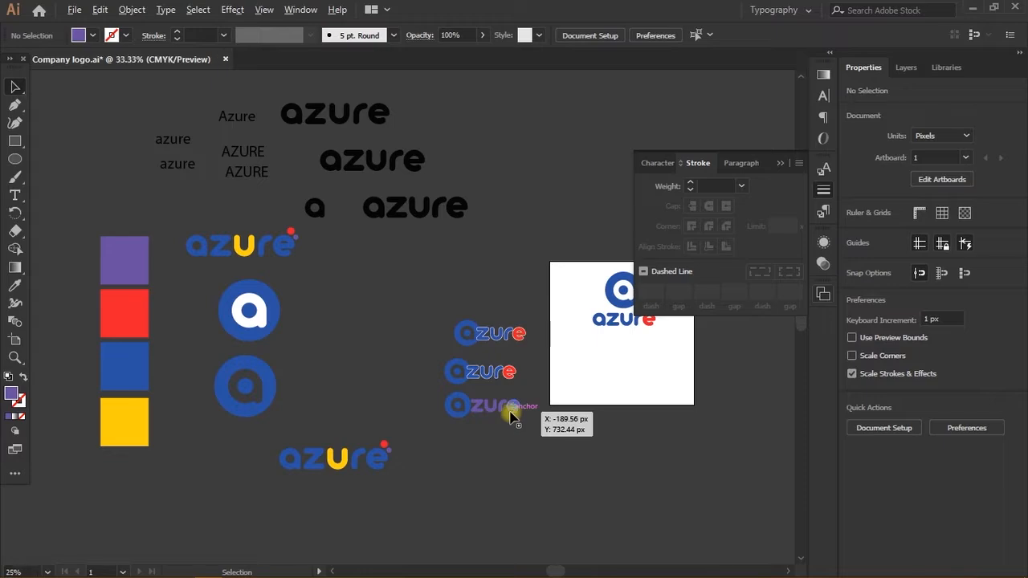
{"action": "scroll", "coordinate": [482, 410], "scroll_direction": "up", "scroll_amount": 6}
- Move the purple zure letters left so the z overlaps the blue circular symbol's right edge
{"action": "left_click", "coordinate": [241, 373]}
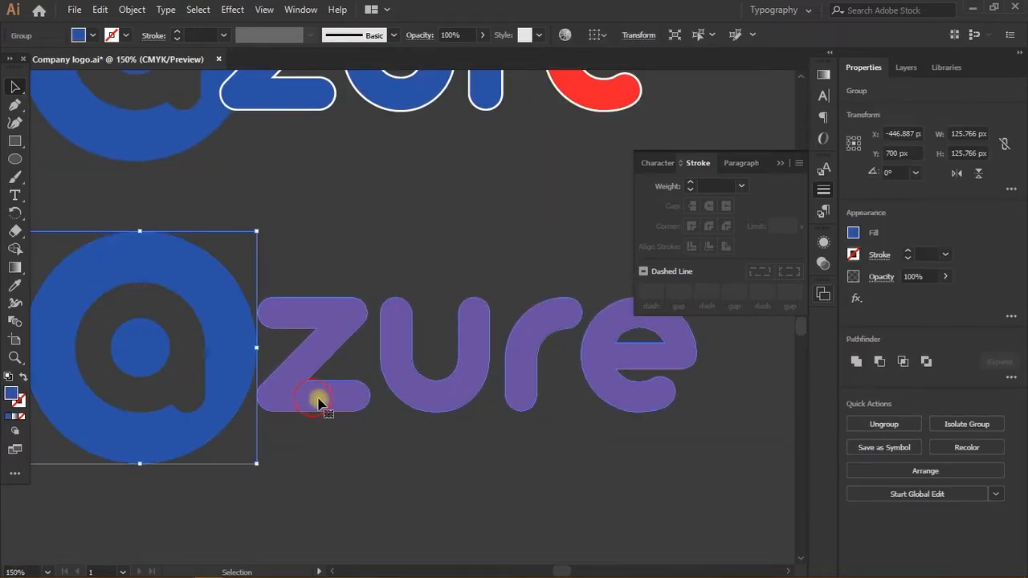
{"action": "left_click_drag", "start_coordinate": [322, 402], "coordinate": [298, 411]}
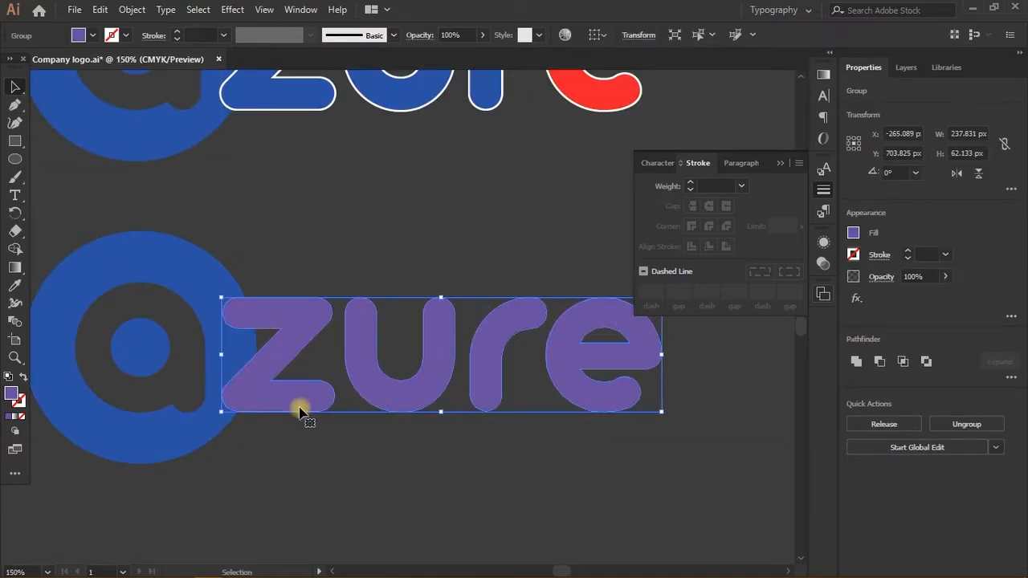
{"action": "left_click", "coordinate": [305, 454]}
{"action": "scroll", "coordinate": [305, 456], "scroll_direction": "down", "scroll_amount": 2}
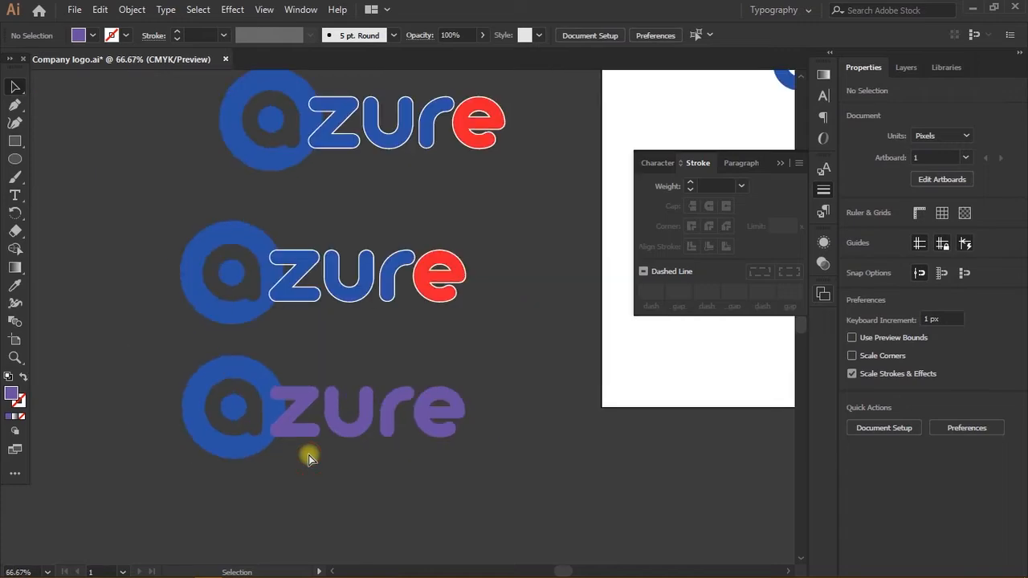
- Duplicate the purple-lettered logo onto the white artboard below the stacked logo and enlarge it to about 392 px wide
{"action": "left_click_drag", "start_coordinate": [341, 475], "coordinate": [158, 395]}
{"action": "scroll", "coordinate": [277, 442], "scroll_direction": "right", "scroll_amount": 2}
{"action": "scroll", "coordinate": [278, 443], "scroll_direction": "down", "scroll_amount": 1}
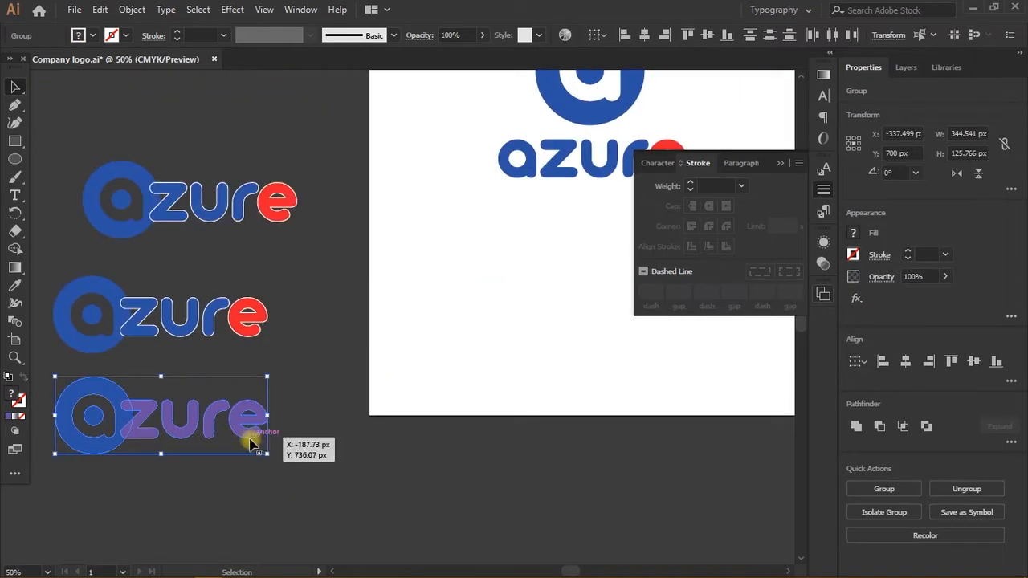
{"action": "scroll", "coordinate": [237, 428], "scroll_direction": "down", "scroll_amount": 2}
{"action": "left_click_drag", "start_coordinate": [202, 431], "coordinate": [488, 407]}
{"action": "scroll", "coordinate": [466, 394], "scroll_direction": "up", "scroll_amount": 2}
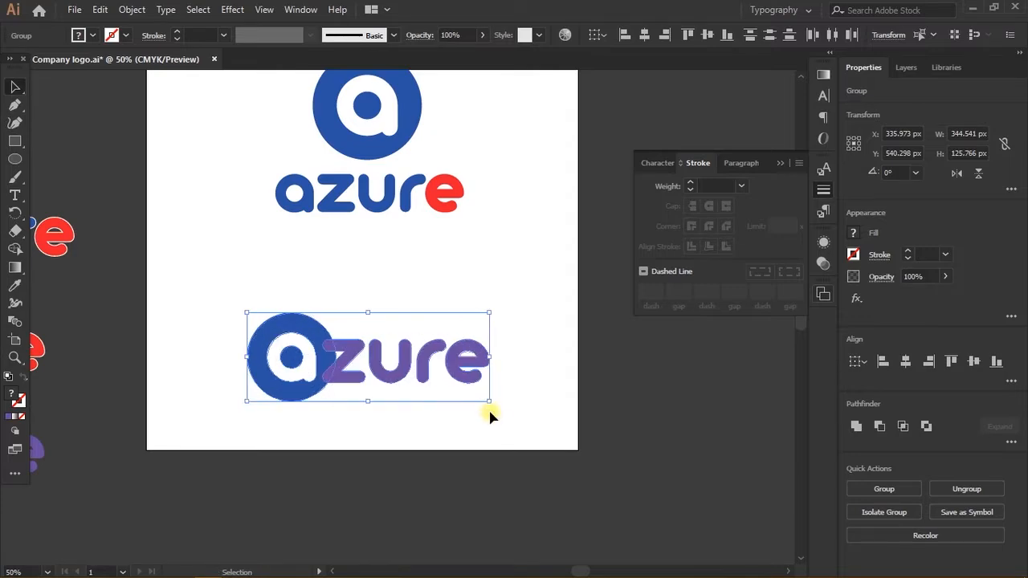
{"action": "scroll", "coordinate": [436, 456], "scroll_direction": "up", "scroll_amount": 1}
{"action": "left_click", "coordinate": [331, 420]}
{"action": "scroll", "coordinate": [313, 419], "scroll_direction": "up", "scroll_amount": 2}
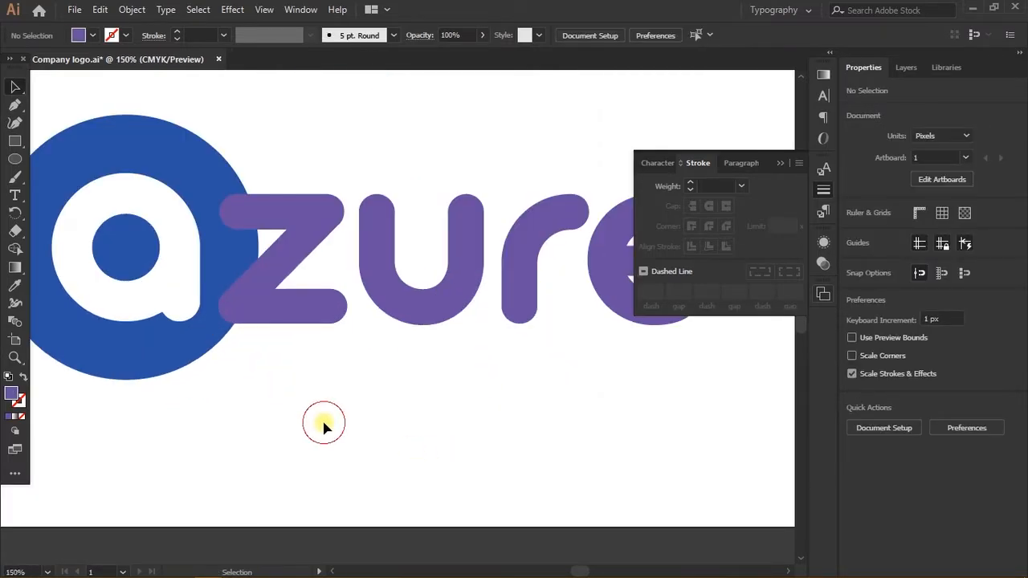
- Ungroup the artboard copy so the circular symbol and the purple zure letters are separate objects
{"action": "left_click", "coordinate": [232, 283]}
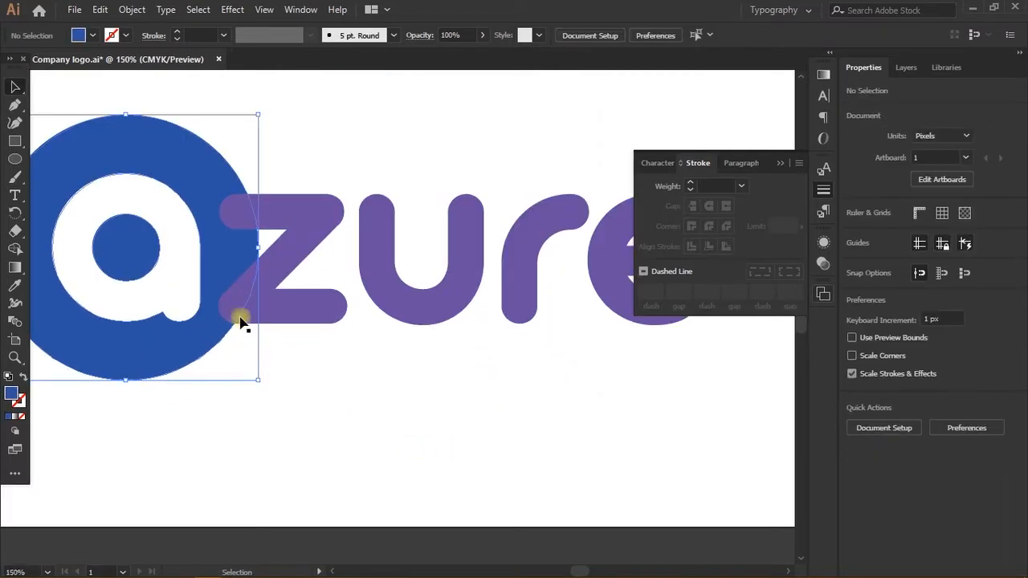
{"action": "scroll", "coordinate": [216, 263], "scroll_direction": "up", "scroll_amount": 2}
{"action": "scroll", "coordinate": [268, 107], "scroll_direction": "down", "scroll_amount": 1}
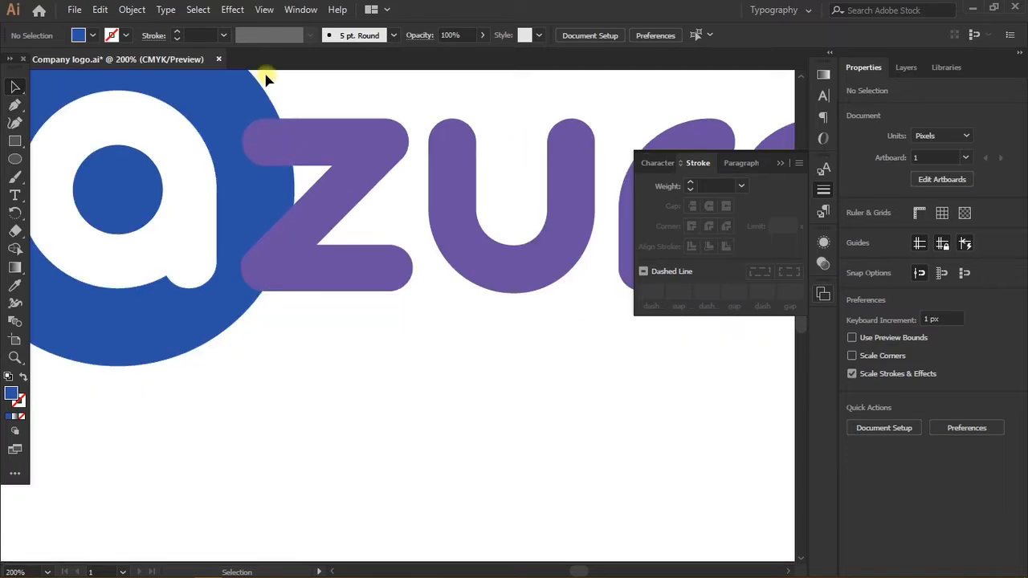
{"action": "left_click", "coordinate": [240, 232]}
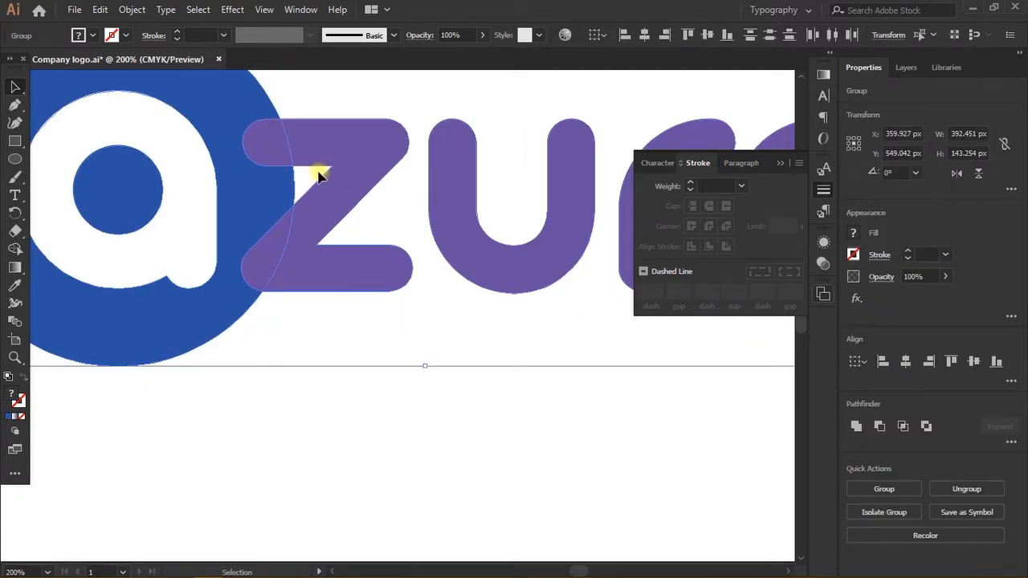
{"action": "left_click", "coordinate": [369, 341]}
{"action": "scroll", "coordinate": [367, 340], "scroll_direction": "down", "scroll_amount": 1}
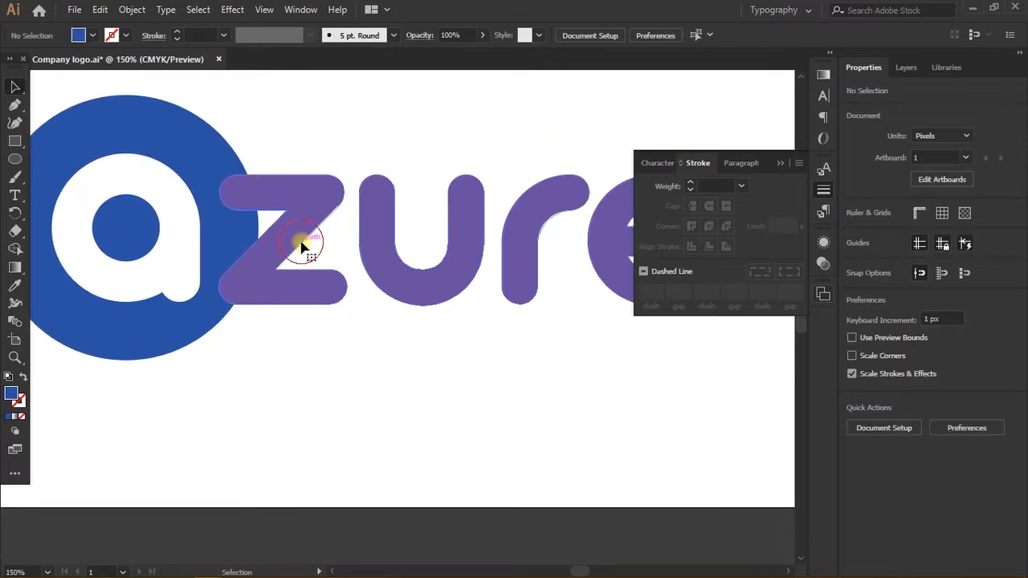
{"action": "left_click", "coordinate": [338, 241]}
{"action": "left_click", "coordinate": [197, 134]}
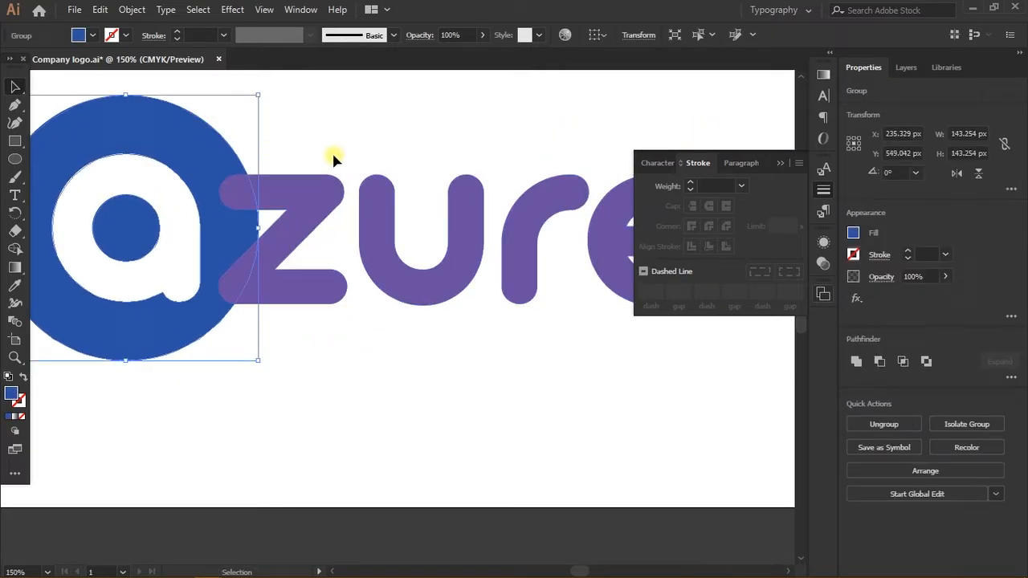
{"action": "left_click", "coordinate": [362, 119]}
- Try a circle about 132 px wide over the z as a cutting shape for the symbol's right edge
{"action": "left_click", "coordinate": [15, 158]}
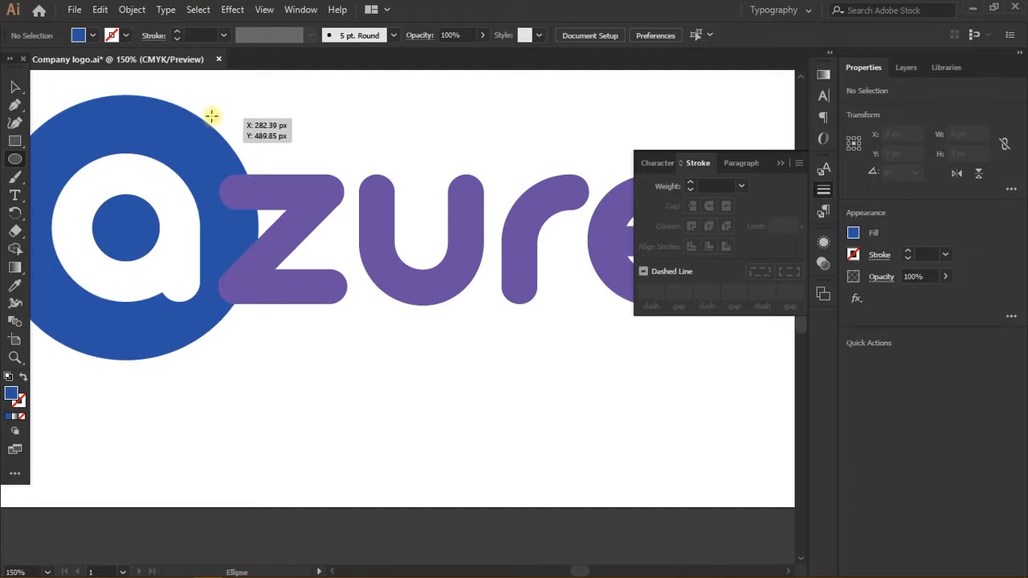
{"action": "left_click_drag", "start_coordinate": [199, 106], "coordinate": [348, 345]}
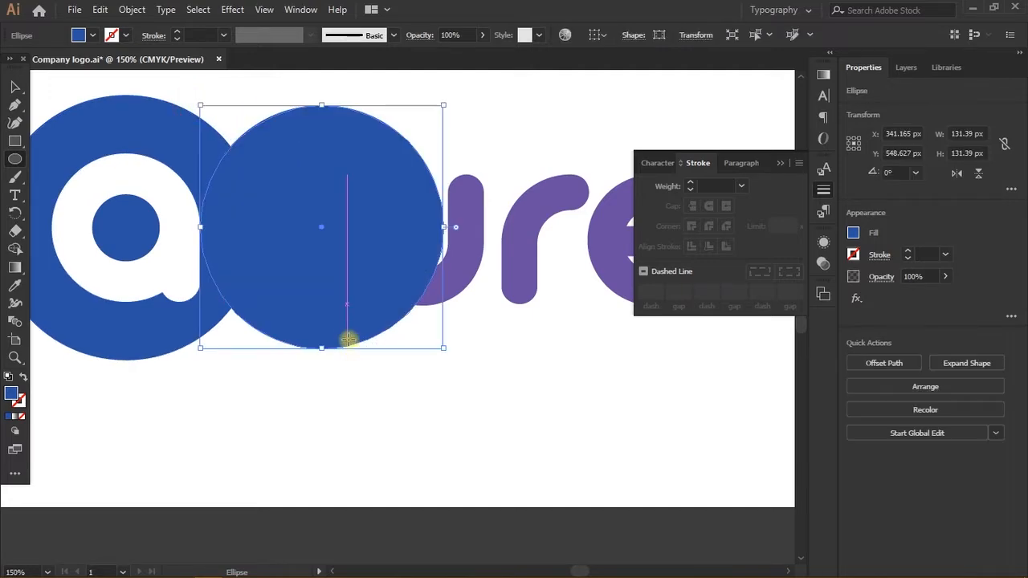
{"action": "key", "text": "v"}
{"action": "left_click", "coordinate": [390, 420]}
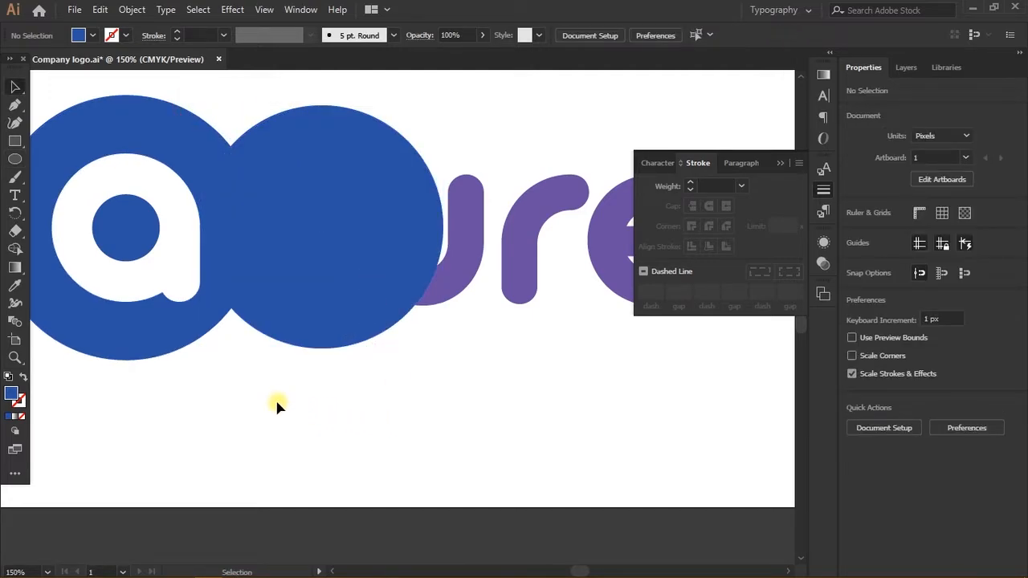
{"action": "left_click_drag", "start_coordinate": [230, 252], "coordinate": [246, 264]}
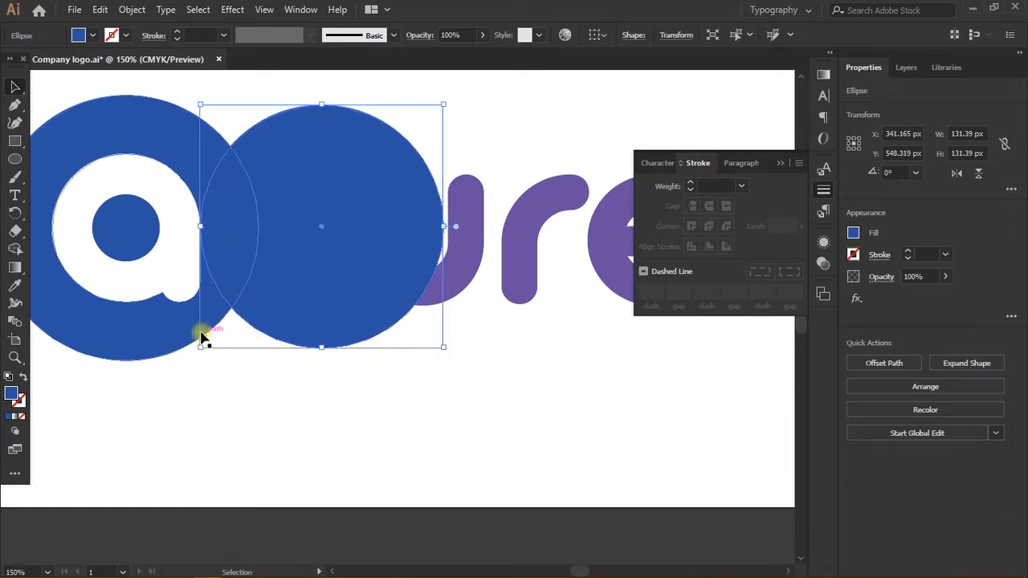
{"action": "scroll", "coordinate": [202, 329], "scroll_direction": "up", "scroll_amount": 2}
{"action": "left_click_drag", "start_coordinate": [200, 367], "coordinate": [197, 368]}
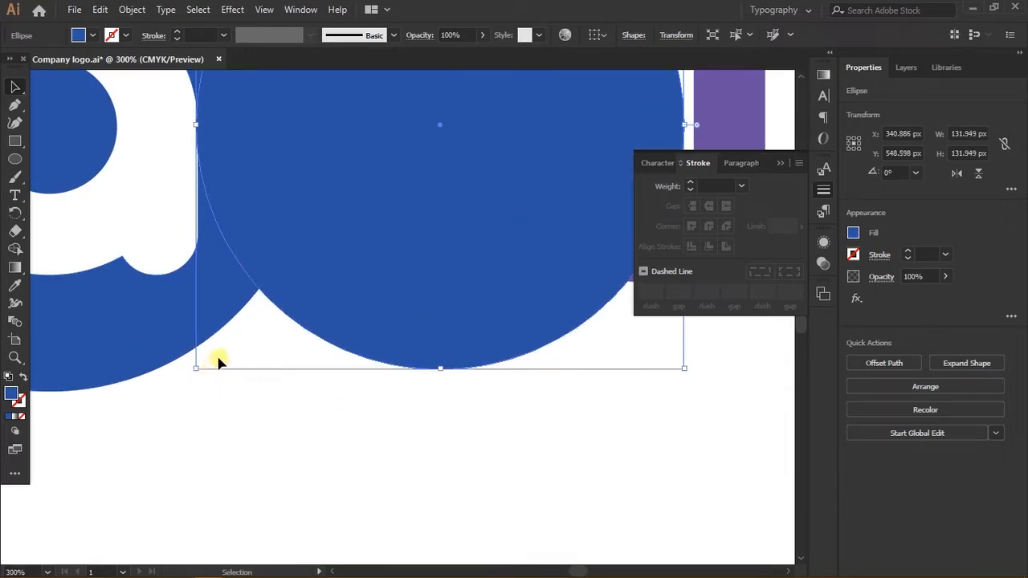
{"action": "left_click_drag", "start_coordinate": [317, 185], "coordinate": [325, 187]}
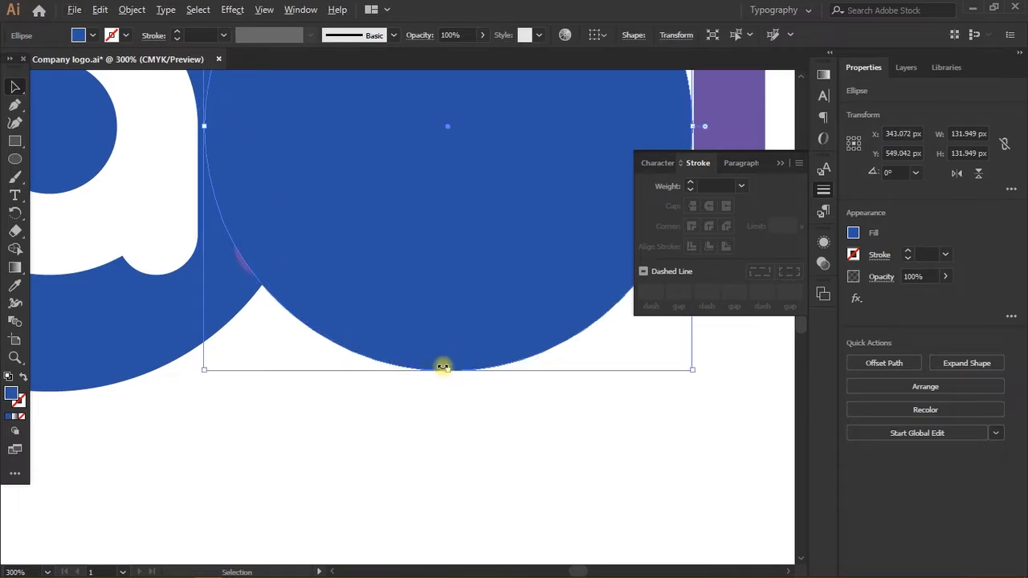
{"action": "scroll", "coordinate": [443, 367], "scroll_direction": "down", "scroll_amount": 5}
{"action": "scroll", "coordinate": [437, 357], "scroll_direction": "right", "scroll_amount": 2}
{"action": "key", "text": "Delete"}
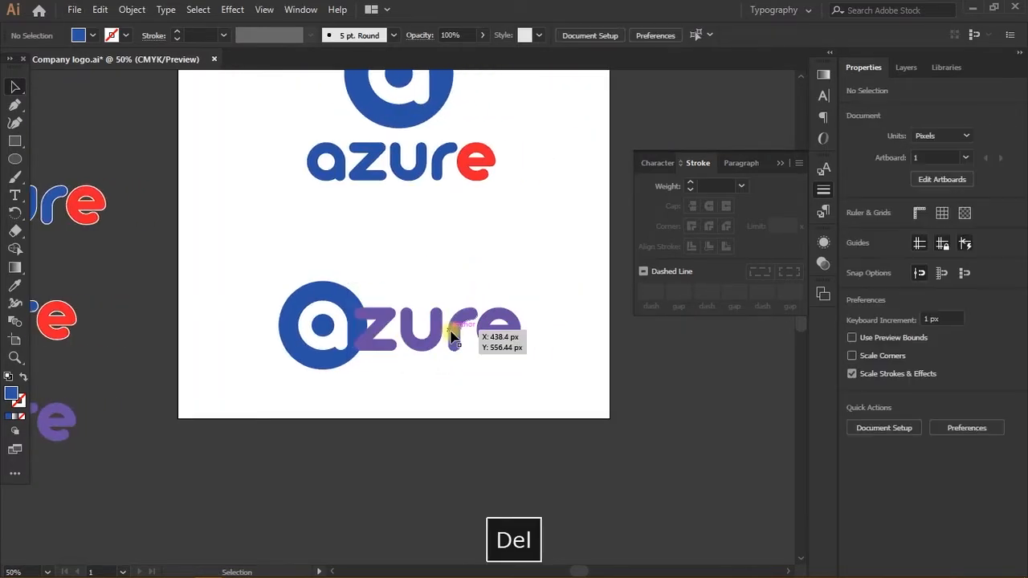
- Draw a rectangle about 53 by 135 px over the symbol's right side, its left edge just right of the white a
{"action": "scroll", "coordinate": [406, 314], "scroll_direction": "up", "scroll_amount": 2}
{"action": "left_click", "coordinate": [15, 140]}
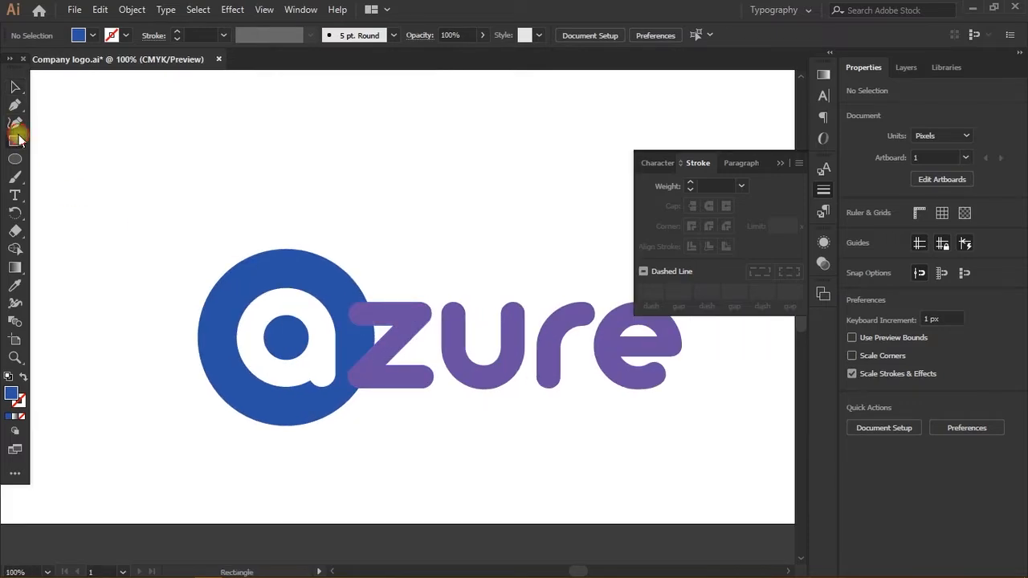
{"action": "scroll", "coordinate": [360, 294], "scroll_direction": "up", "scroll_amount": 1}
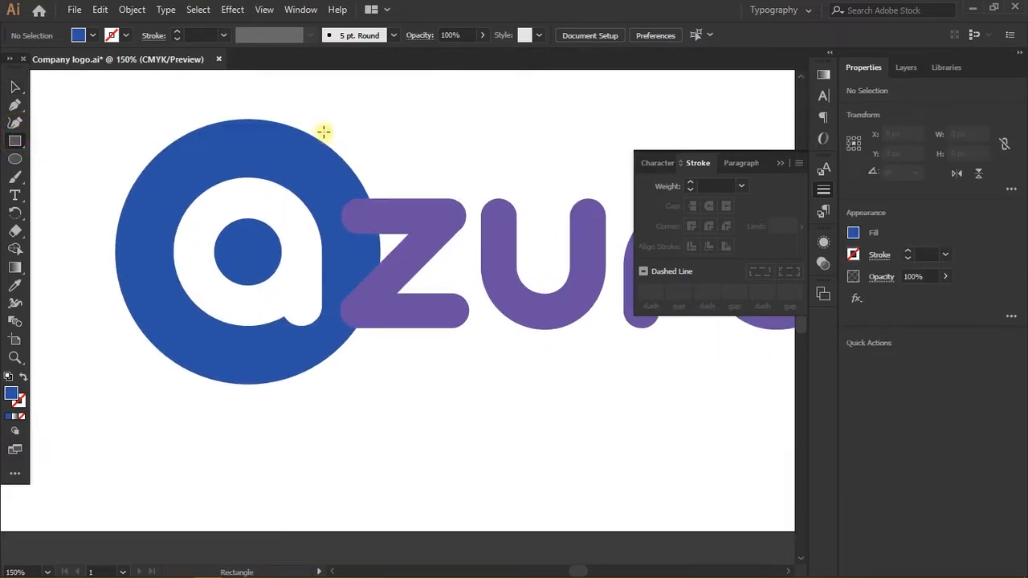
{"action": "left_click_drag", "start_coordinate": [321, 128], "coordinate": [420, 375]}
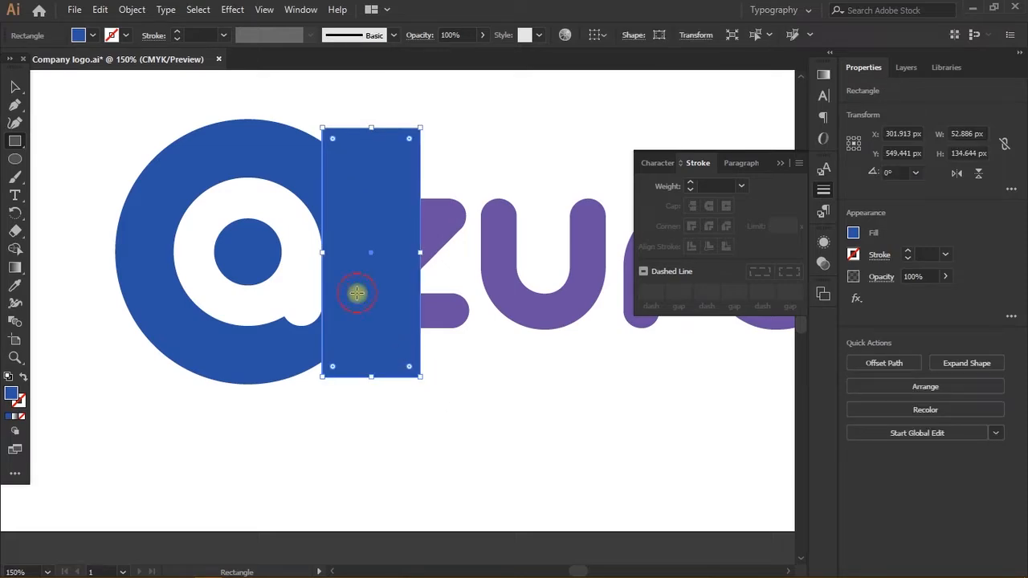
{"action": "left_click", "coordinate": [357, 293]}
{"action": "key", "text": "Escape"}
{"action": "left_click", "coordinate": [16, 88]}
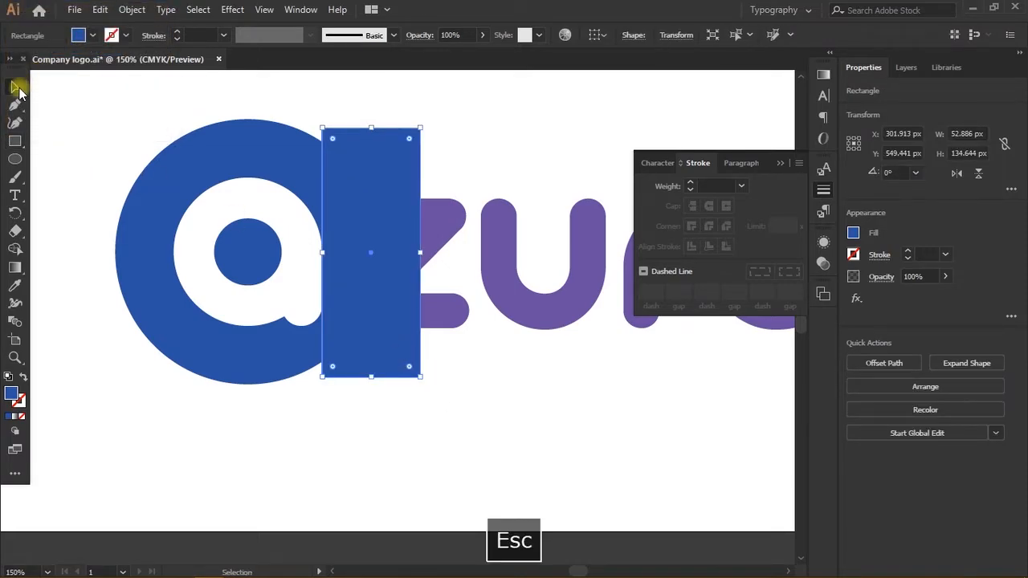
{"action": "scroll", "coordinate": [367, 321], "scroll_direction": "up", "scroll_amount": 2}
{"action": "left_click_drag", "start_coordinate": [348, 300], "coordinate": [356, 301]}
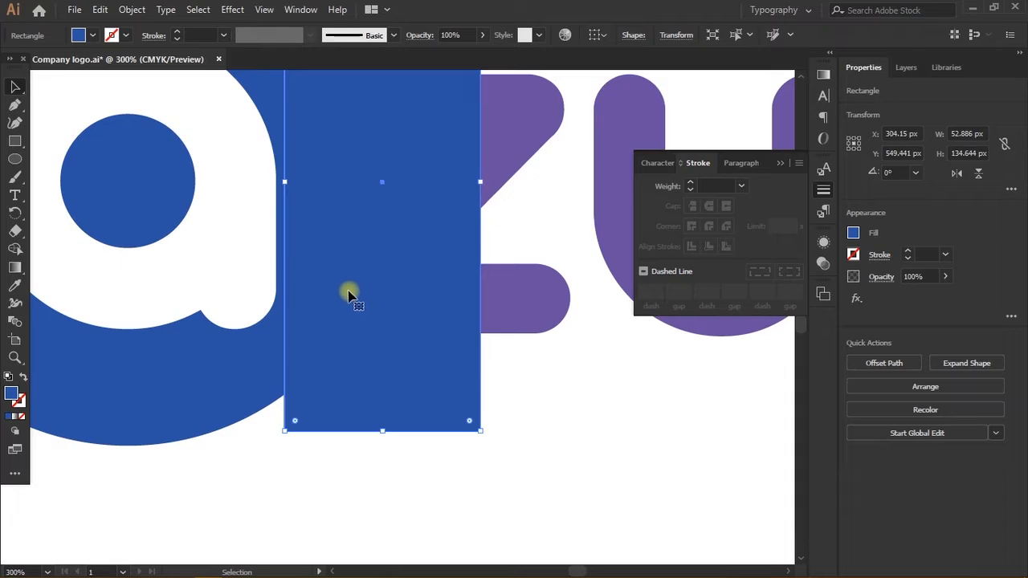
- Curve the rectangle's left edge inward with the Curvature tool and place its two left corners on the symbol's outline
{"action": "left_click", "coordinate": [16, 123]}
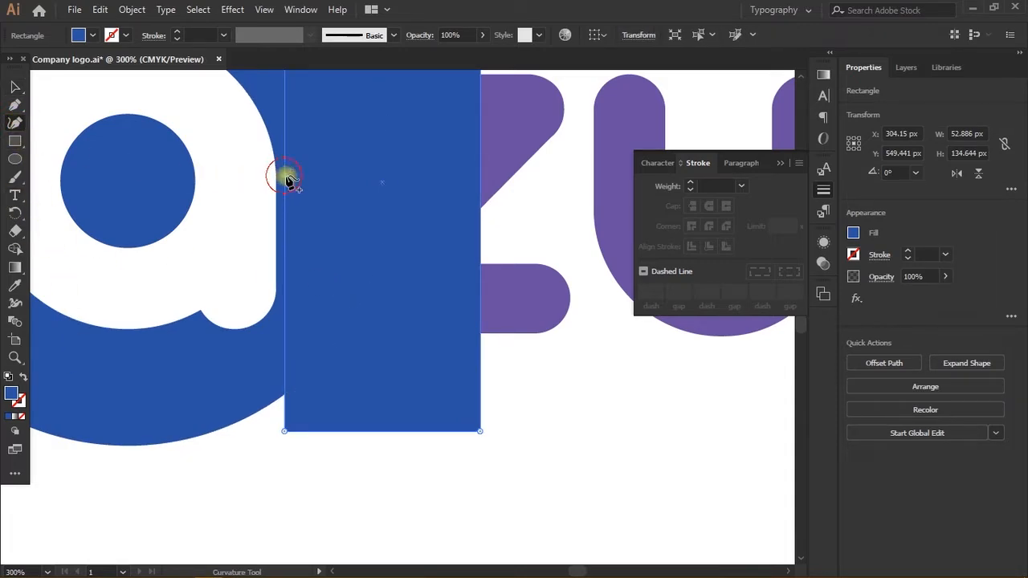
{"action": "left_click_drag", "start_coordinate": [287, 178], "coordinate": [316, 183]}
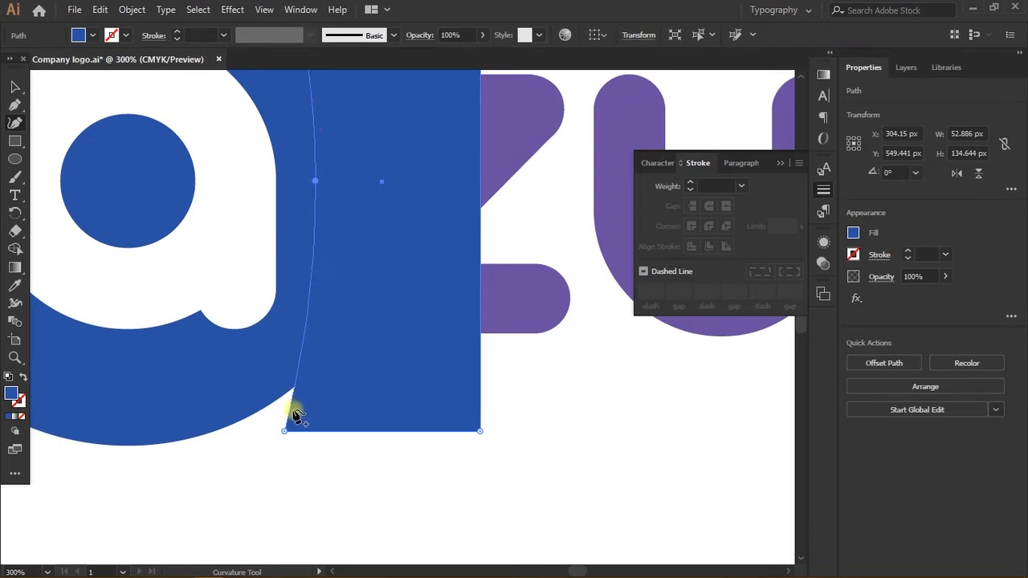
{"action": "left_click_drag", "start_coordinate": [287, 426], "coordinate": [263, 411]}
{"action": "key", "text": "ctrl+z"}
{"action": "scroll", "coordinate": [351, 205], "scroll_direction": "up", "scroll_amount": 5}
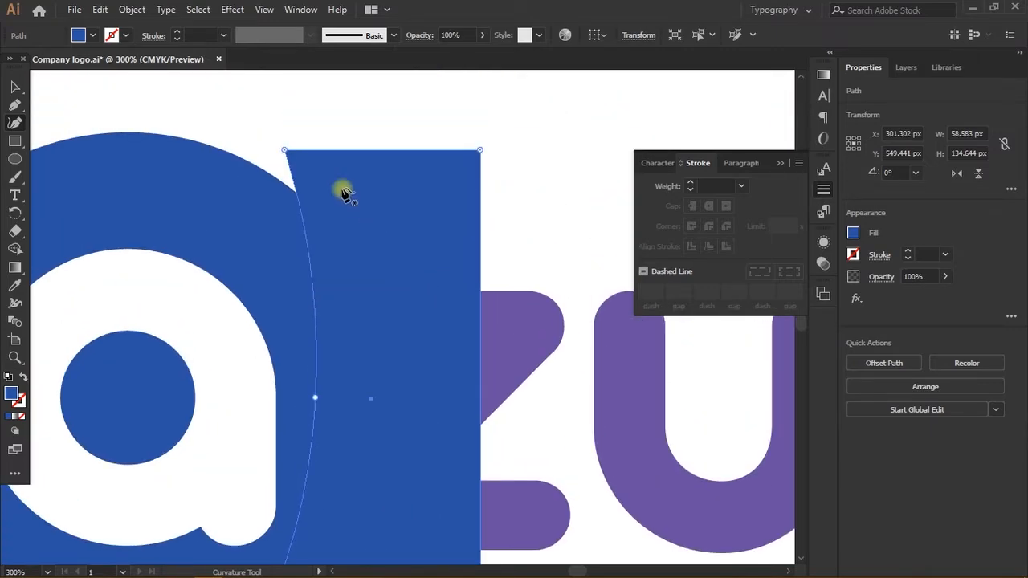
{"action": "left_click_drag", "start_coordinate": [285, 151], "coordinate": [289, 186]}
{"action": "scroll", "coordinate": [331, 202], "scroll_direction": "down", "scroll_amount": 2}
{"action": "key", "text": "v"}
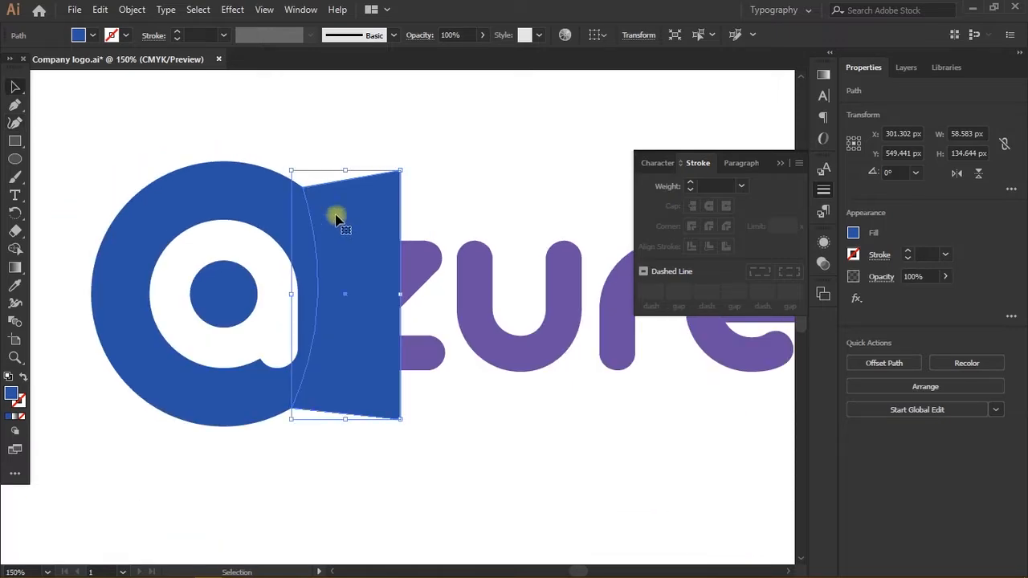
{"action": "left_click", "coordinate": [470, 488]}
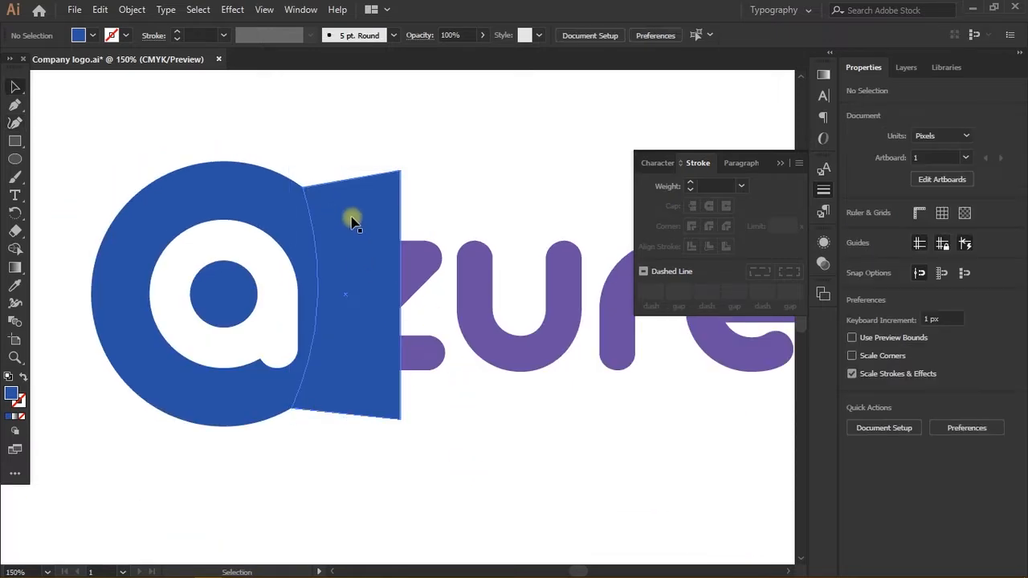
- Subtract the curved cutting shape and the symbol's overlapping right segment from the circular symbol with Shape Builder
{"action": "left_click", "coordinate": [231, 183]}
{"action": "left_click", "coordinate": [389, 187], "text": "shift"}
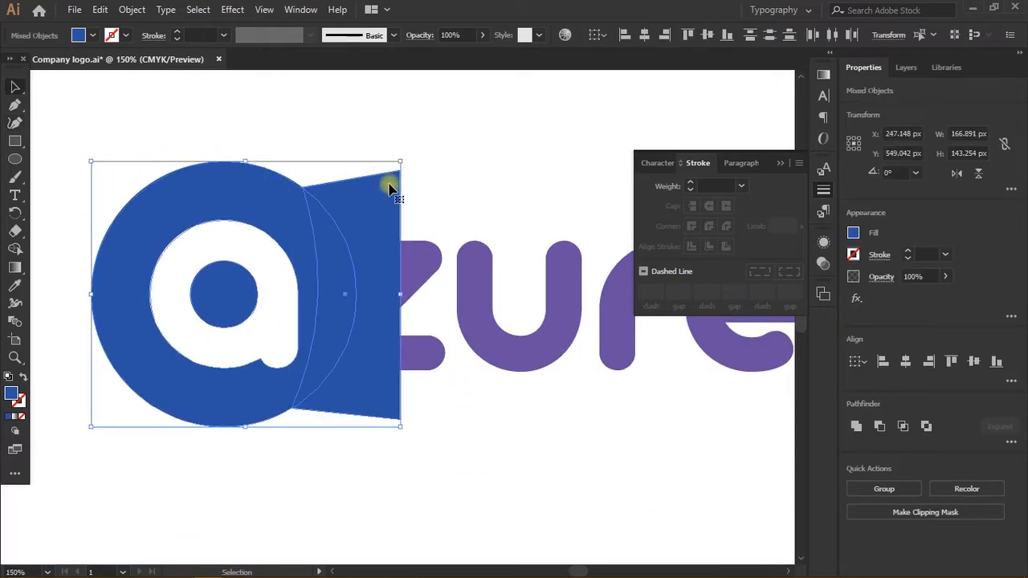
{"action": "left_click", "coordinate": [447, 138]}
{"action": "left_click_drag", "start_coordinate": [455, 154], "coordinate": [191, 185]}
{"action": "left_click", "coordinate": [15, 250]}
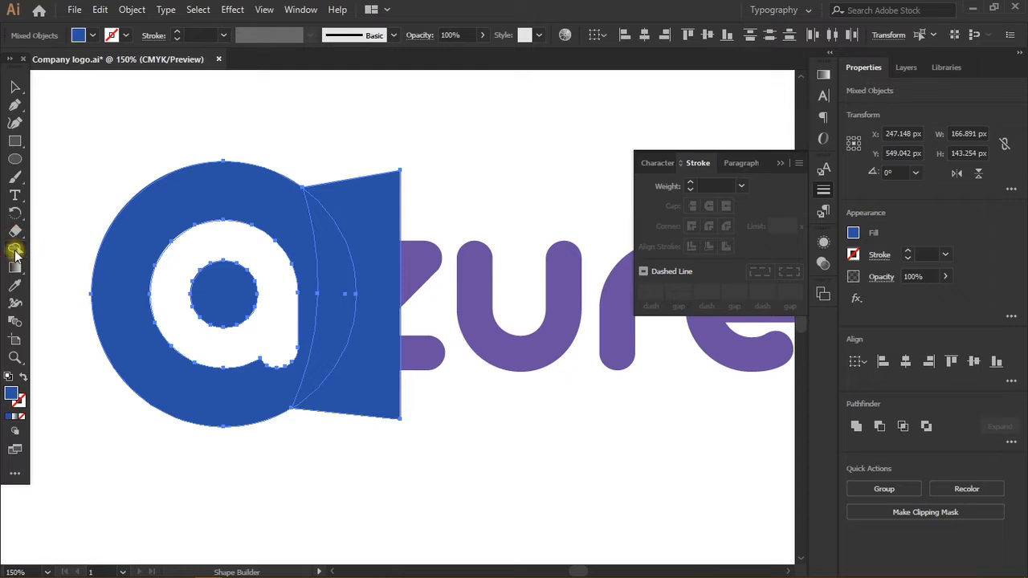
{"action": "left_click", "coordinate": [337, 314], "text": "alt"}
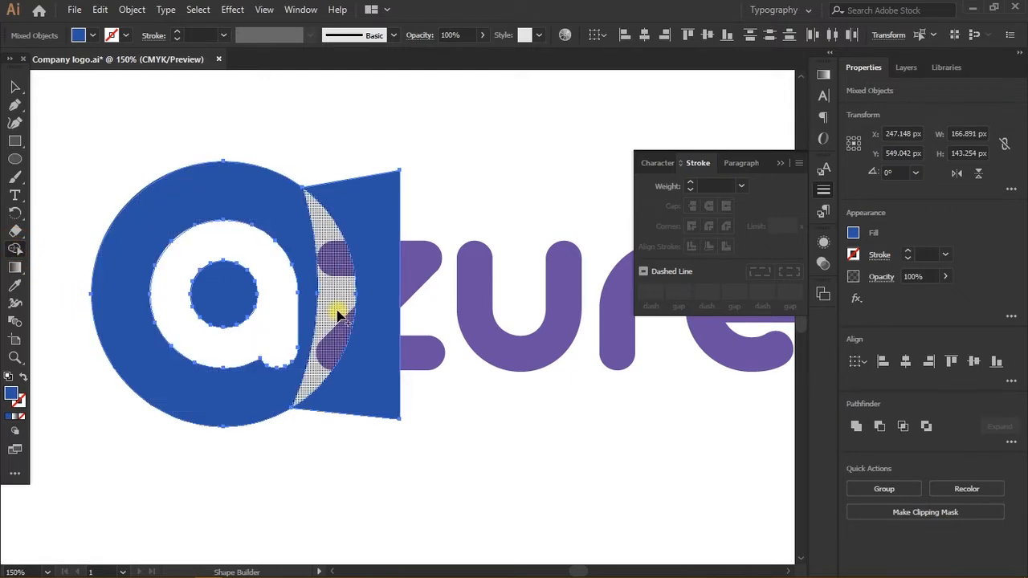
{"action": "left_click", "coordinate": [382, 395], "text": "alt"}
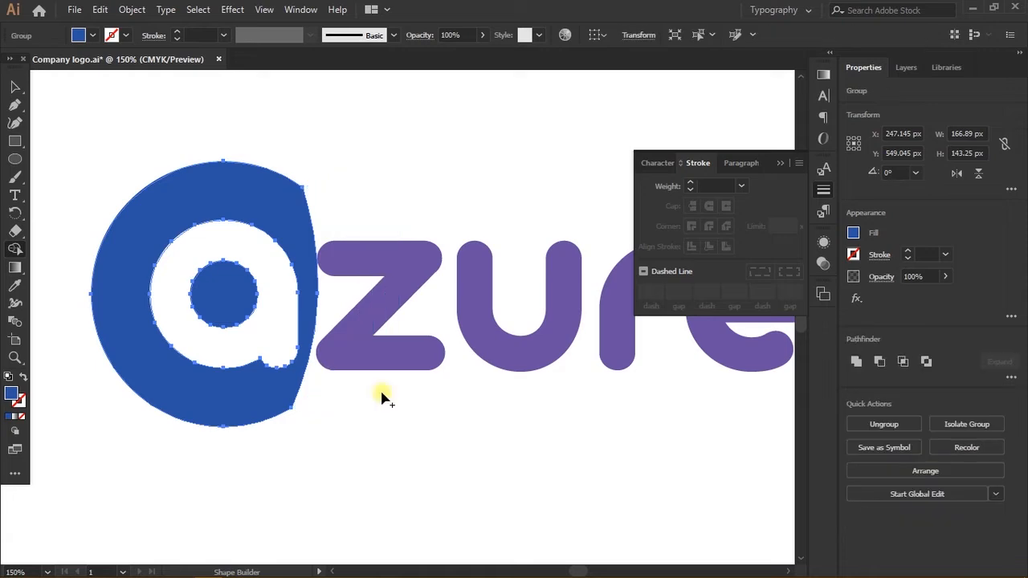
{"action": "key", "text": "v"}
{"action": "left_click", "coordinate": [384, 437]}
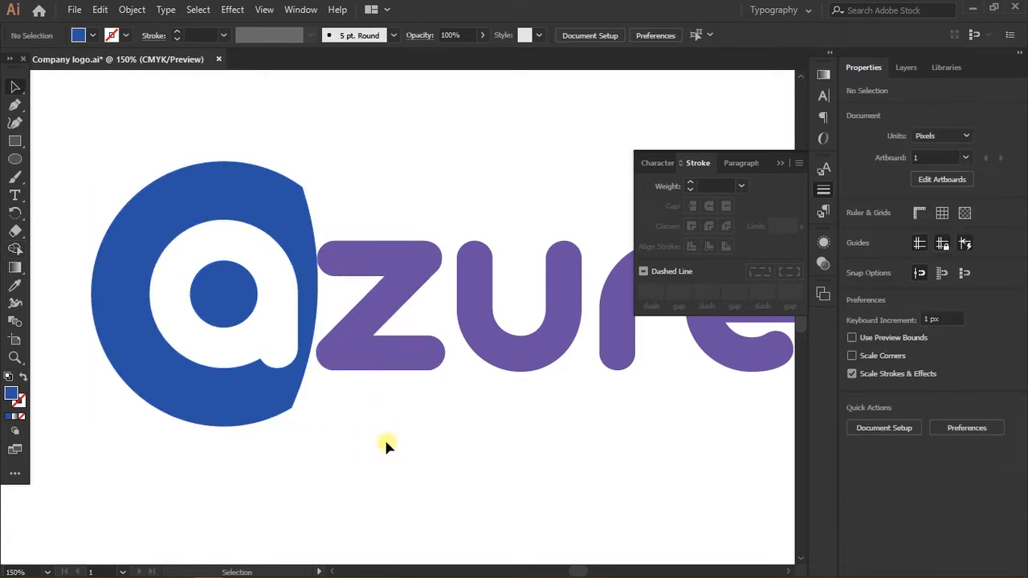
- Recolor the purple zure letters on the artboard with the symbol's blue using the Eyedropper
{"action": "scroll", "coordinate": [383, 436], "scroll_direction": "down", "scroll_amount": 3}
{"action": "scroll", "coordinate": [385, 440], "scroll_direction": "right", "scroll_amount": 1}
{"action": "scroll", "coordinate": [385, 440], "scroll_direction": "right", "scroll_amount": 1}
{"action": "scroll", "coordinate": [385, 439], "scroll_direction": "up", "scroll_amount": 2}
{"action": "scroll", "coordinate": [386, 438], "scroll_direction": "down", "scroll_amount": 2}
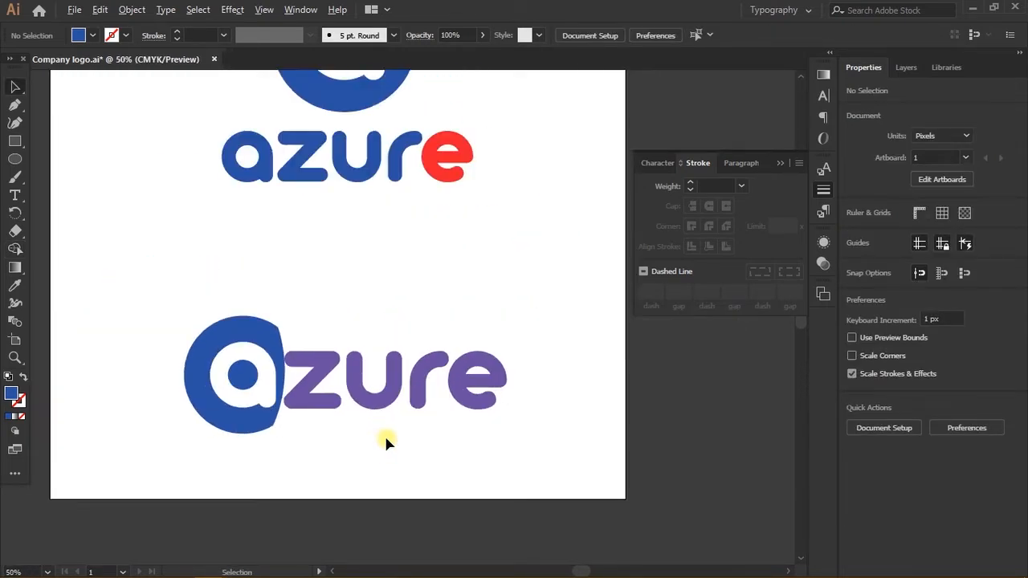
{"action": "scroll", "coordinate": [387, 438], "scroll_direction": "down", "scroll_amount": 3}
{"action": "left_click", "coordinate": [332, 356]}
{"action": "scroll", "coordinate": [350, 366], "scroll_direction": "up", "scroll_amount": 2}
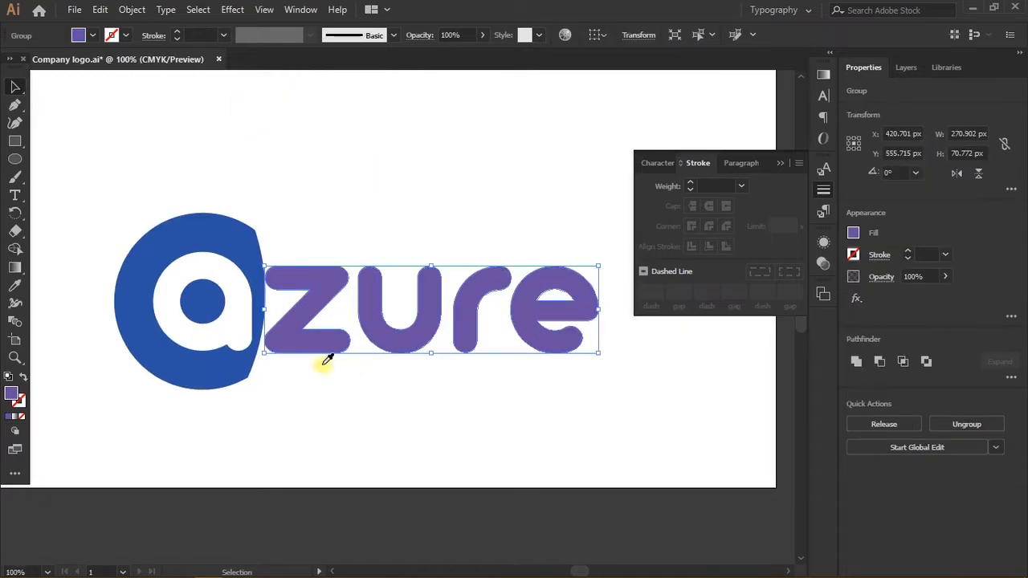
{"action": "key", "text": "i"}
{"action": "left_click", "coordinate": [210, 233]}
{"action": "key", "text": "v"}
{"action": "left_click", "coordinate": [434, 421]}
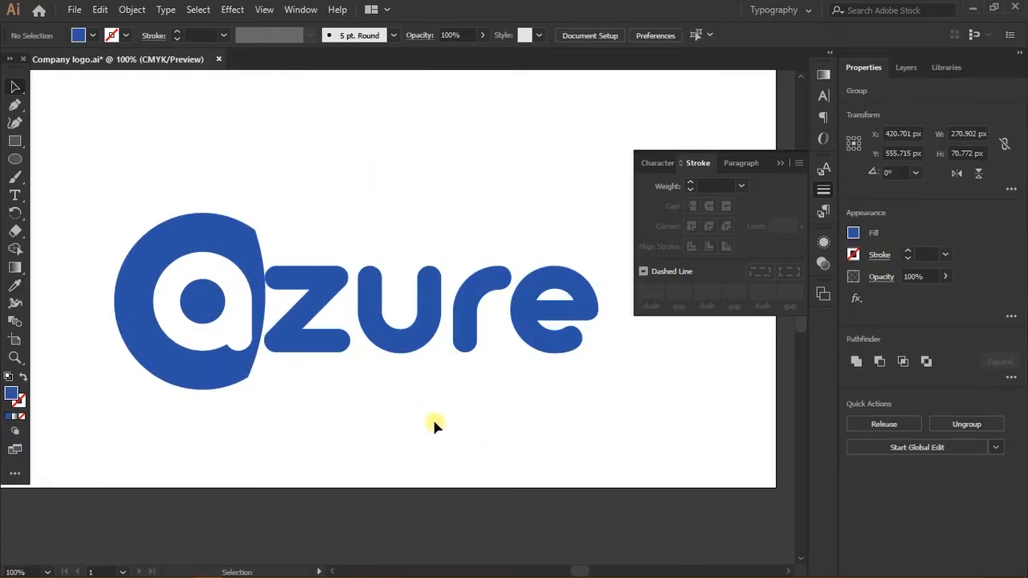
- Move the all-blue cut-symbol logo off the artboard onto the dark canvas below it
{"action": "scroll", "coordinate": [354, 359], "scroll_direction": "down", "scroll_amount": 2}
{"action": "scroll", "coordinate": [392, 362], "scroll_direction": "down", "scroll_amount": 2}
{"action": "scroll", "coordinate": [405, 354], "scroll_direction": "down", "scroll_amount": 1}
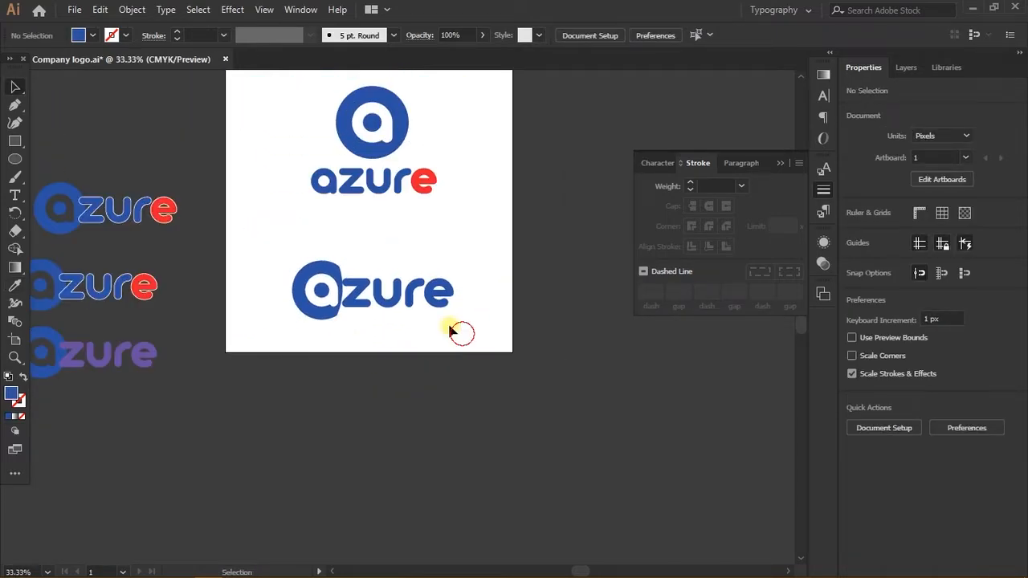
{"action": "left_click_drag", "start_coordinate": [315, 287], "coordinate": [292, 436]}
{"action": "scroll", "coordinate": [192, 321], "scroll_direction": "left", "scroll_amount": 2}
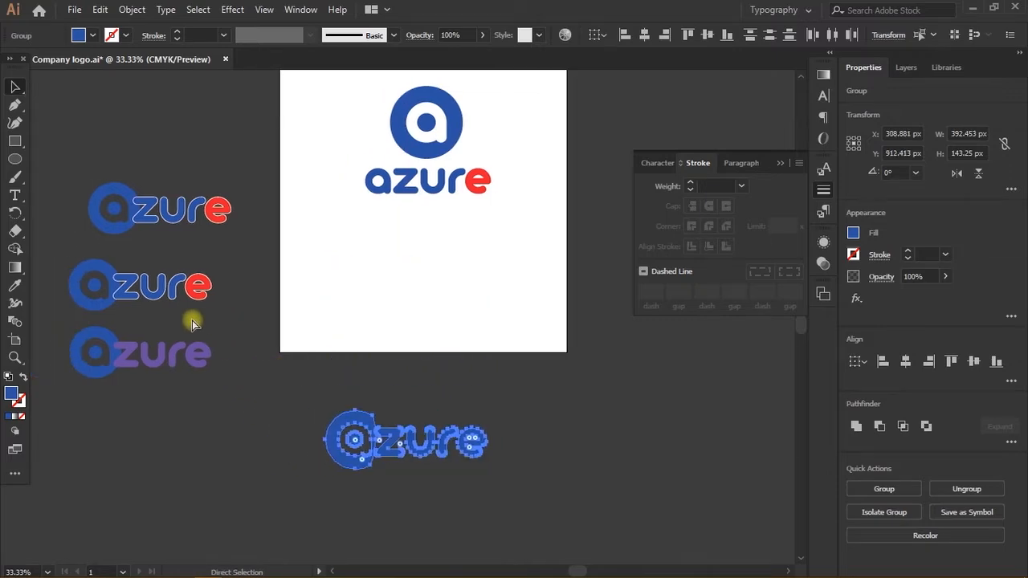
- Place an enlarged copy of the white-outlined horizontal logo with the red e on the artboard below the stacked logo
{"action": "scroll", "coordinate": [192, 320], "scroll_direction": "left", "scroll_amount": 1}
{"action": "scroll", "coordinate": [201, 287], "scroll_direction": "up", "scroll_amount": 2}
{"action": "left_click", "coordinate": [293, 288]}
{"action": "scroll", "coordinate": [293, 287], "scroll_direction": "down", "scroll_amount": 2}
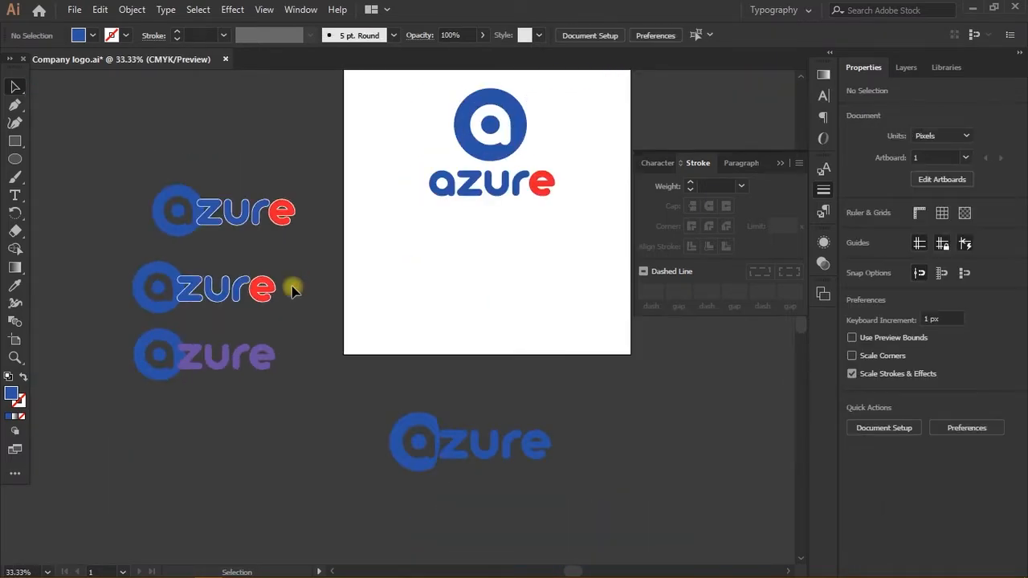
{"action": "left_click_drag", "start_coordinate": [201, 295], "coordinate": [454, 276]}
{"action": "mouse_move", "coordinate": [540, 294]}
{"action": "left_mouse_down"}
{"action": "mouse_move", "coordinate": [578, 315]}
{"action": "mouse_move", "coordinate": [545, 293]}
{"action": "left_mouse_up"}
{"action": "left_click", "coordinate": [553, 110]}
{"action": "scroll", "coordinate": [552, 107], "scroll_direction": "up", "scroll_amount": 1}
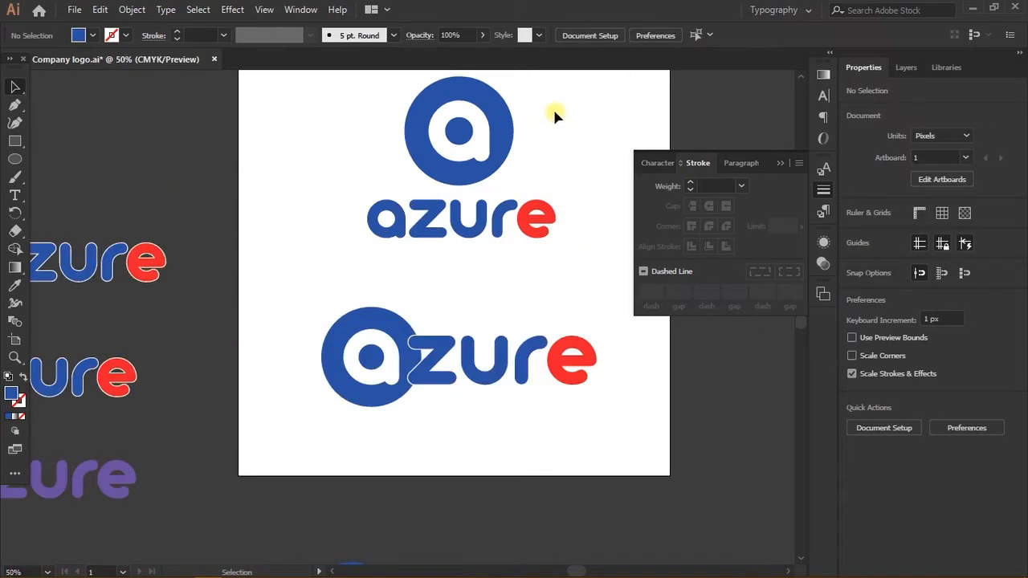
{"action": "scroll", "coordinate": [498, 199], "scroll_direction": "up", "scroll_amount": 2}
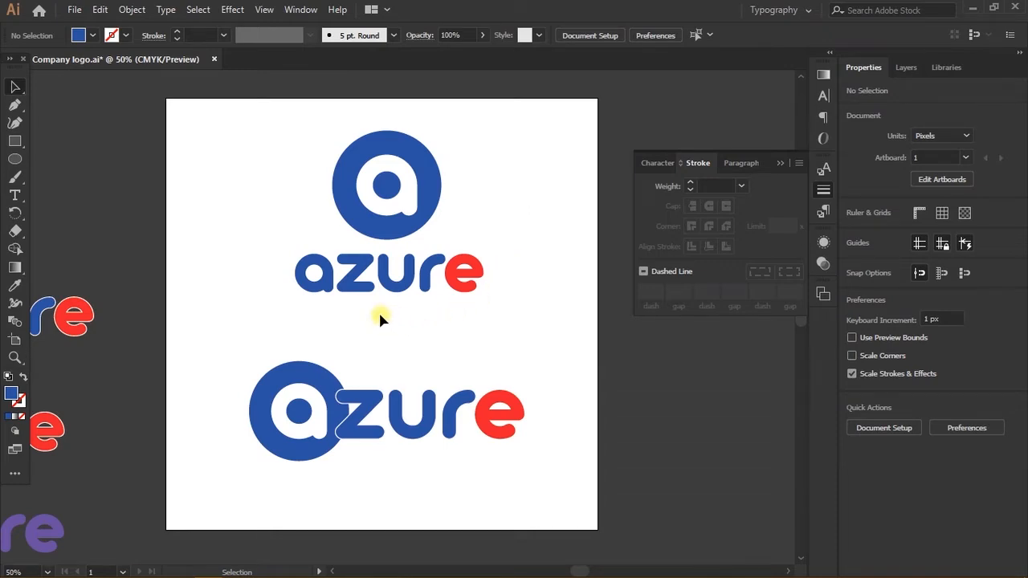
- Recolor the off-artboard horizontal logo above the purple-lettered version entirely white by sampling the artboard with the Eyedropper
{"action": "scroll", "coordinate": [378, 310], "scroll_direction": "down", "scroll_amount": 2}
{"action": "scroll", "coordinate": [378, 310], "scroll_direction": "down", "scroll_amount": 3}
{"action": "scroll", "coordinate": [223, 328], "scroll_direction": "left", "scroll_amount": 2}
{"action": "scroll", "coordinate": [223, 326], "scroll_direction": "up", "scroll_amount": 2}
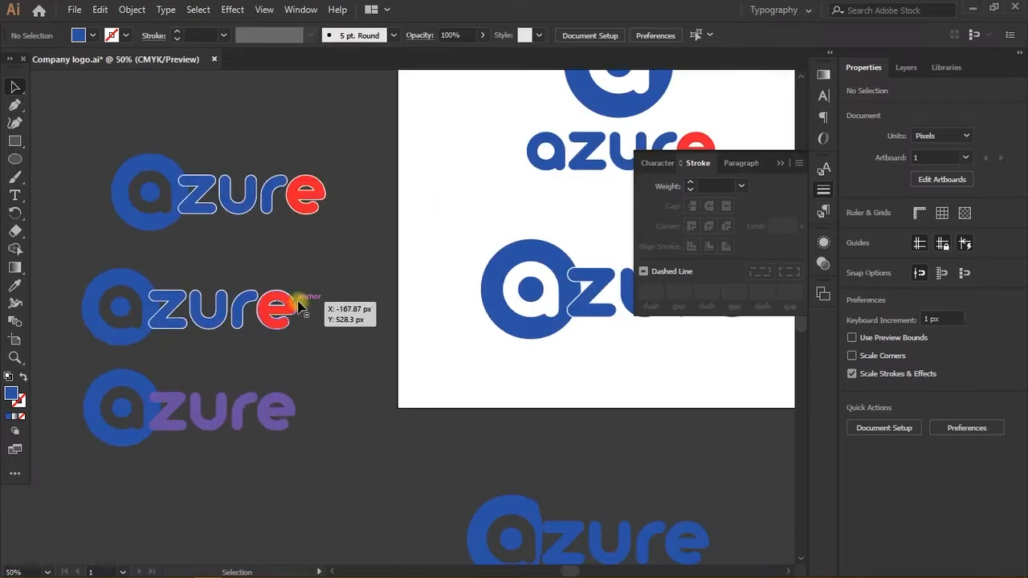
{"action": "left_click", "coordinate": [141, 328]}
{"action": "key", "text": "i"}
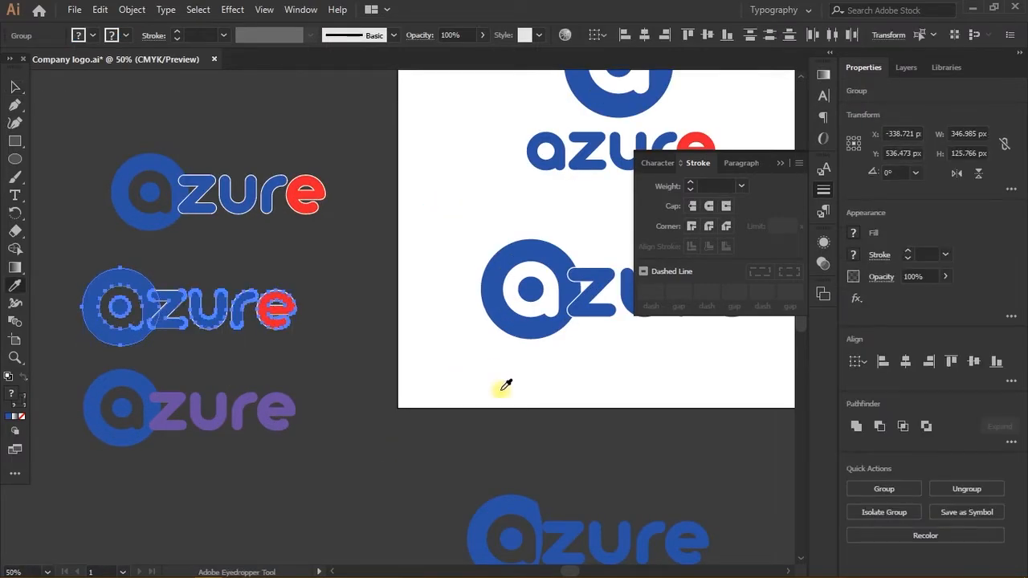
{"action": "left_click", "coordinate": [447, 375]}
{"action": "key", "text": "v"}
{"action": "left_click", "coordinate": [350, 331]}
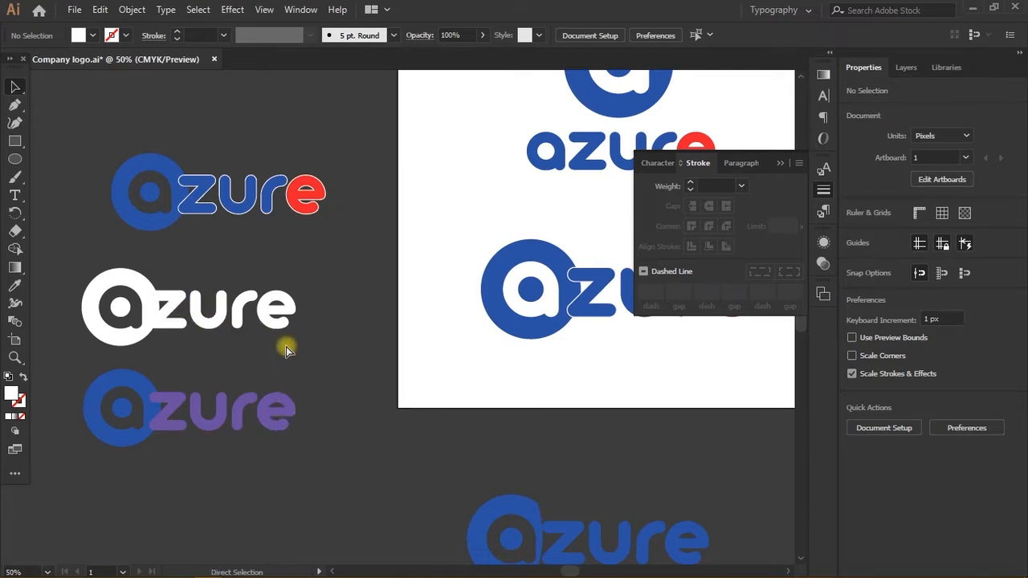
- Examine the white off-artboard logo and the stacked and horizontal logos on the artboard
{"action": "scroll", "coordinate": [286, 346], "scroll_direction": "right", "scroll_amount": 2}
{"action": "scroll", "coordinate": [128, 307], "scroll_direction": "left", "scroll_amount": 2}
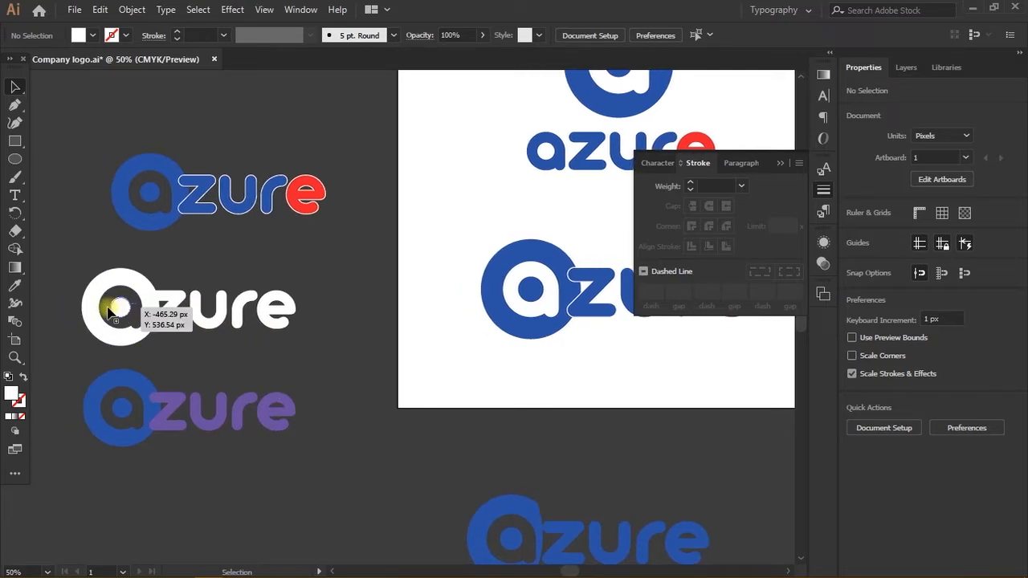
{"action": "scroll", "coordinate": [317, 344], "scroll_direction": "right", "scroll_amount": 7}
{"action": "scroll", "coordinate": [441, 362], "scroll_direction": "up", "scroll_amount": 6}
{"action": "left_click", "coordinate": [492, 214]}
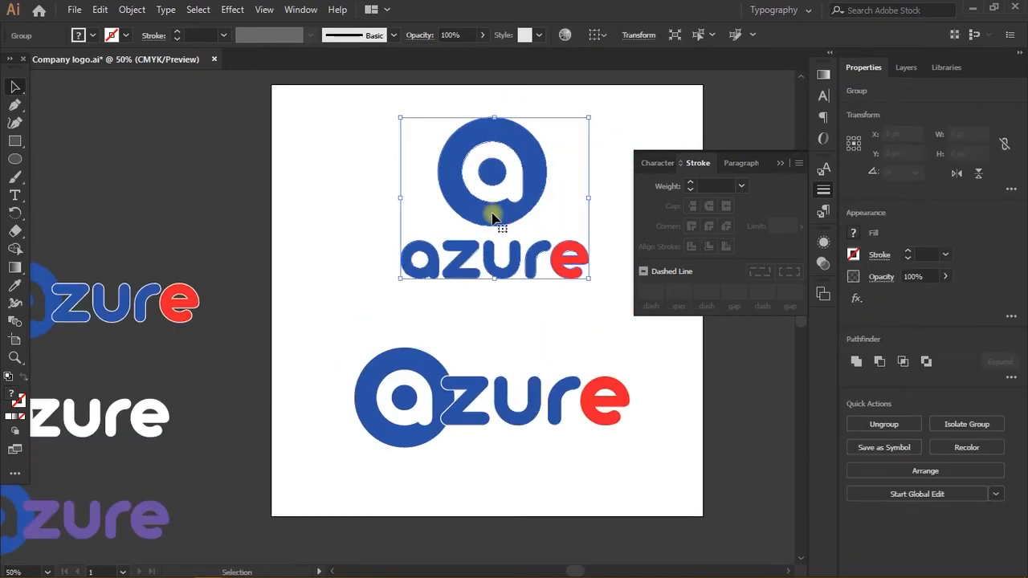
{"action": "scroll", "coordinate": [494, 221], "scroll_direction": "right", "scroll_amount": 1}
{"action": "left_click", "coordinate": [552, 360]}
{"action": "scroll", "coordinate": [551, 360], "scroll_direction": "down", "scroll_amount": 1}
{"action": "scroll", "coordinate": [549, 361], "scroll_direction": "right", "scroll_amount": 6}
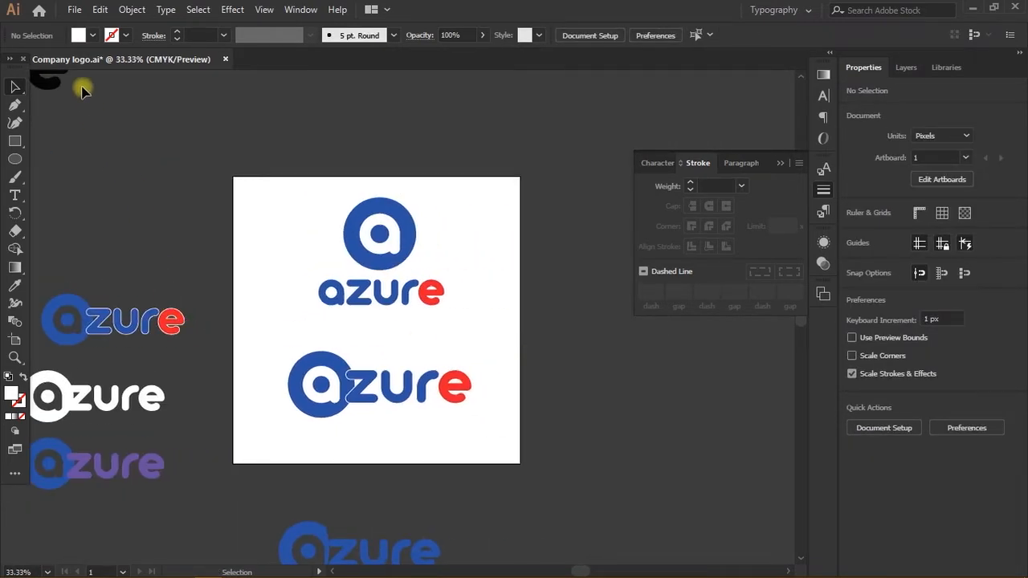
- Start Export for Screens and set the destination to Desktop > Azure Exercise files > Branding a company > Azure Company logo
{"action": "left_click", "coordinate": [75, 10]}
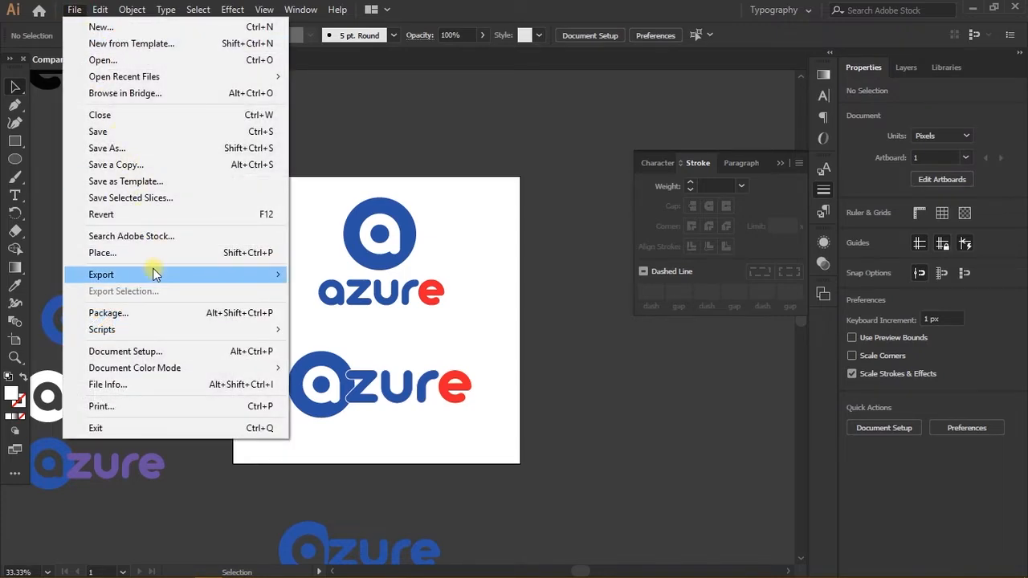
{"action": "mouse_move", "coordinate": [155, 274]}
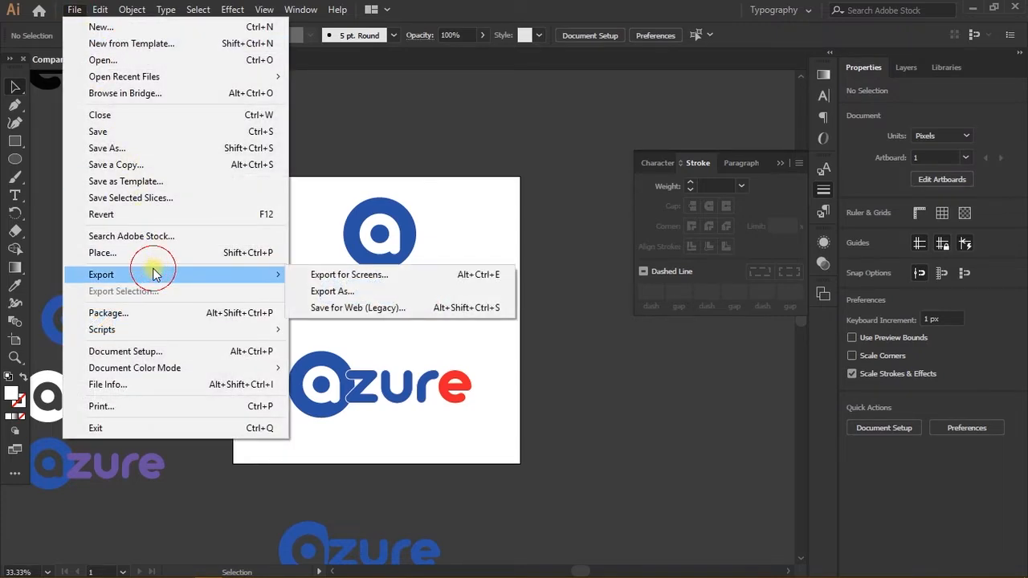
{"action": "left_click", "coordinate": [305, 276]}
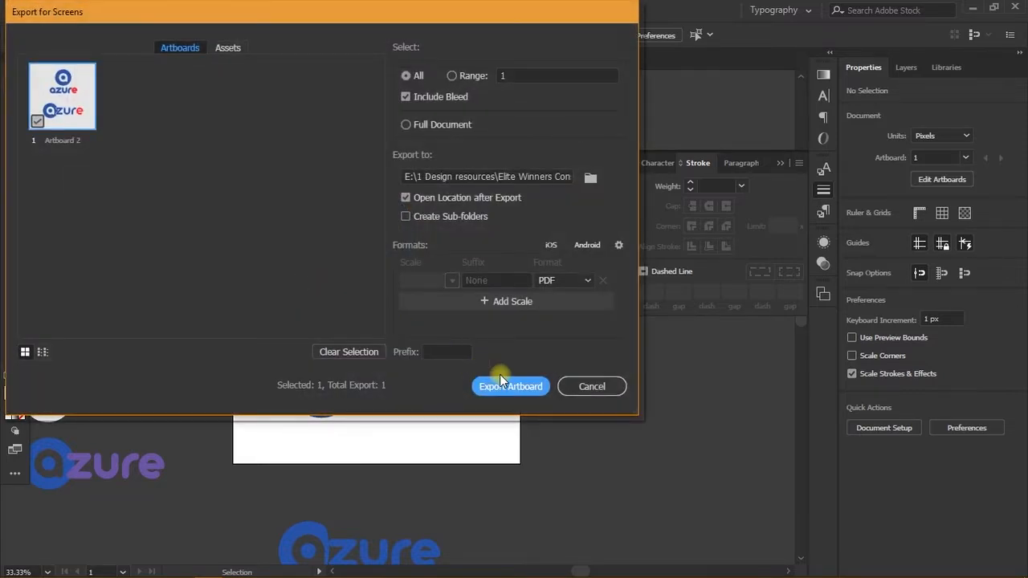
{"action": "left_click", "coordinate": [591, 177]}
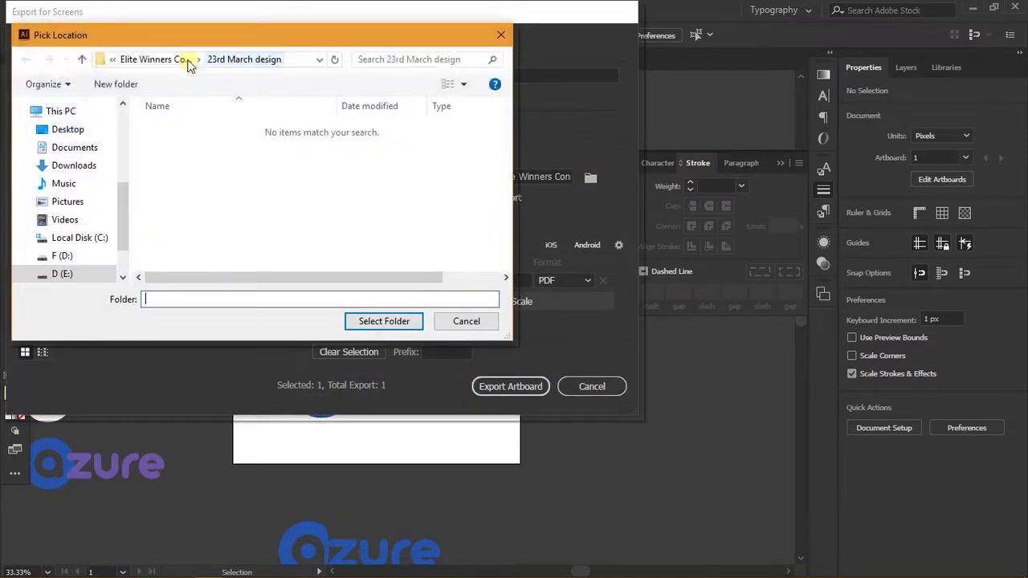
{"action": "left_click", "coordinate": [71, 130]}
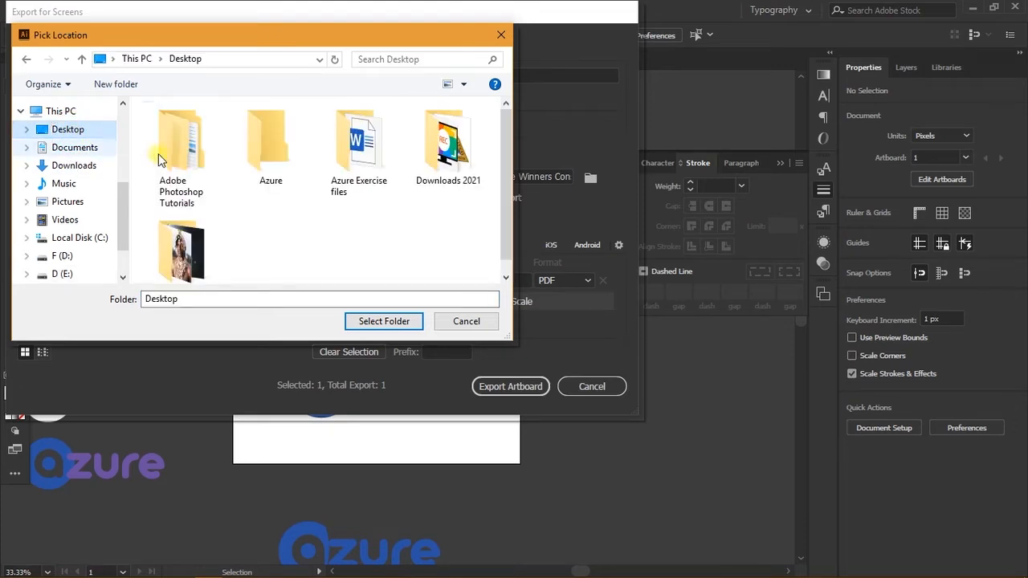
{"action": "double_click", "coordinate": [363, 193]}
{"action": "left_click", "coordinate": [360, 143]}
{"action": "double_click", "coordinate": [276, 126]}
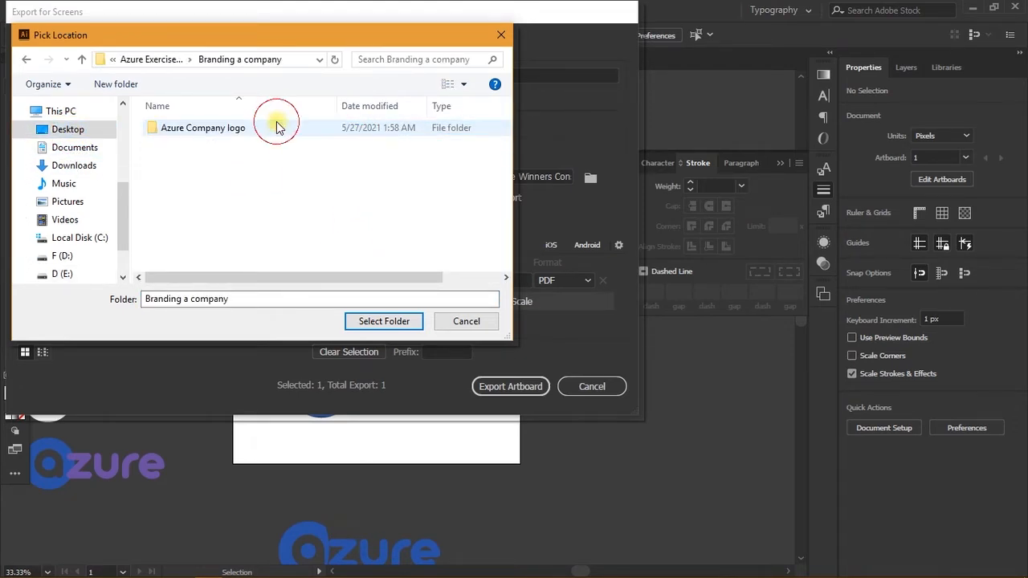
{"action": "double_click", "coordinate": [252, 133]}
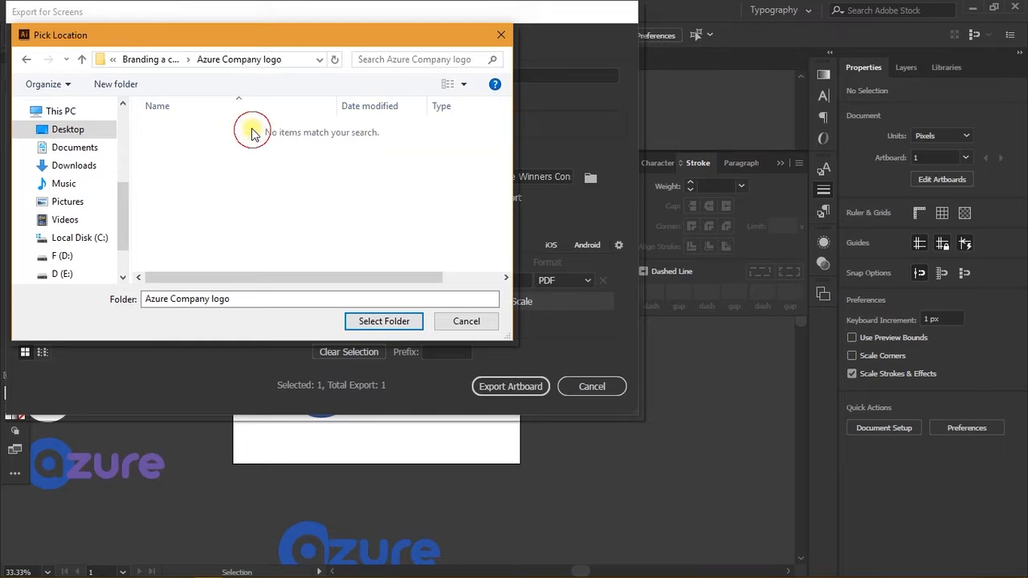
{"action": "left_click", "coordinate": [383, 321]}
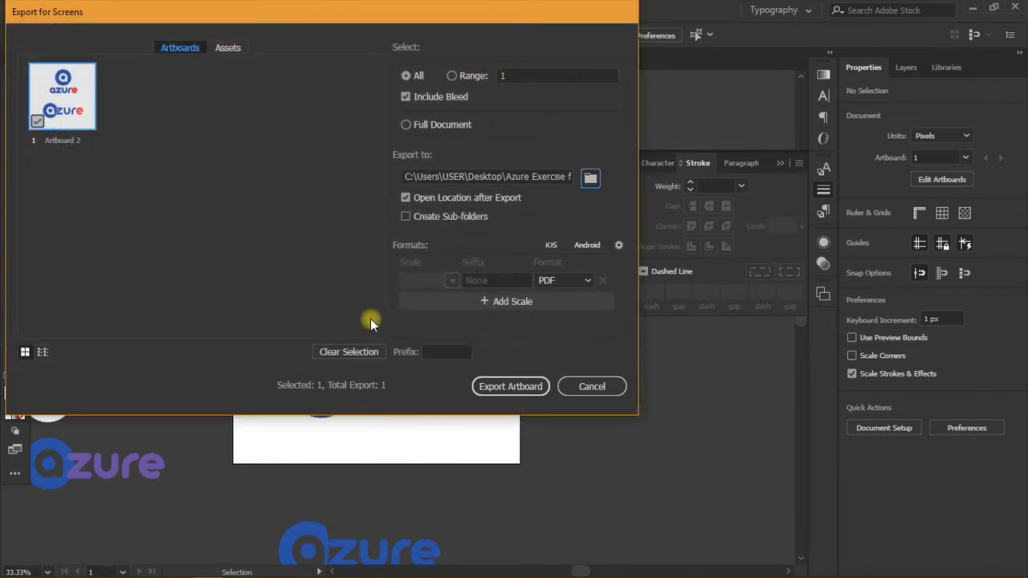
- Rename the artboard as Azure company logo in the export settings
{"action": "double_click", "coordinate": [76, 140]}
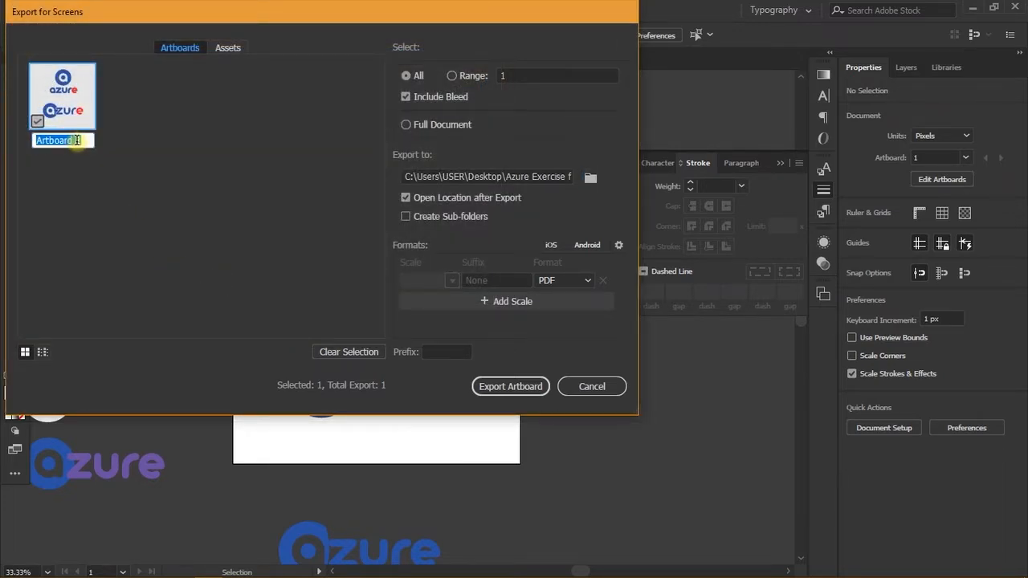
{"action": "type", "text": "A"}
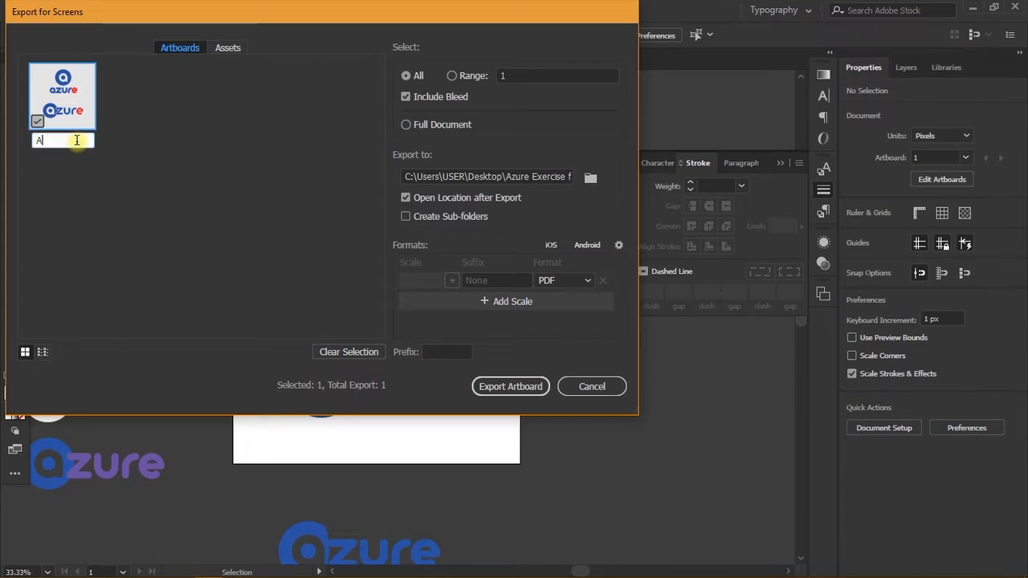
{"action": "type", "text": "zure "}
{"action": "type", "text": "company logo"}
{"action": "left_click", "coordinate": [134, 226]}
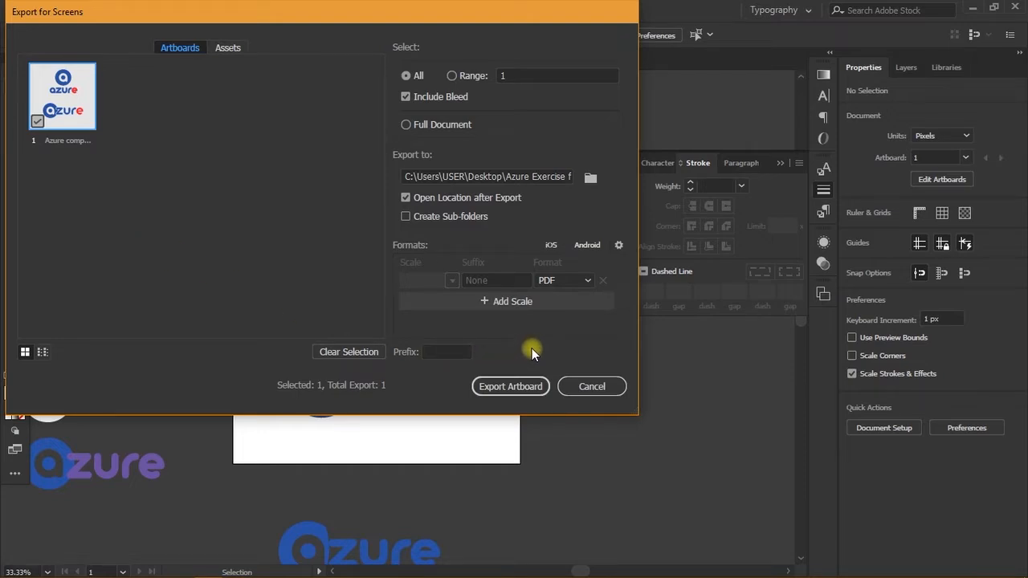
- Add a PNG export alongside the PDF and set its resolution to 300 ppi
{"action": "left_click", "coordinate": [503, 300]}
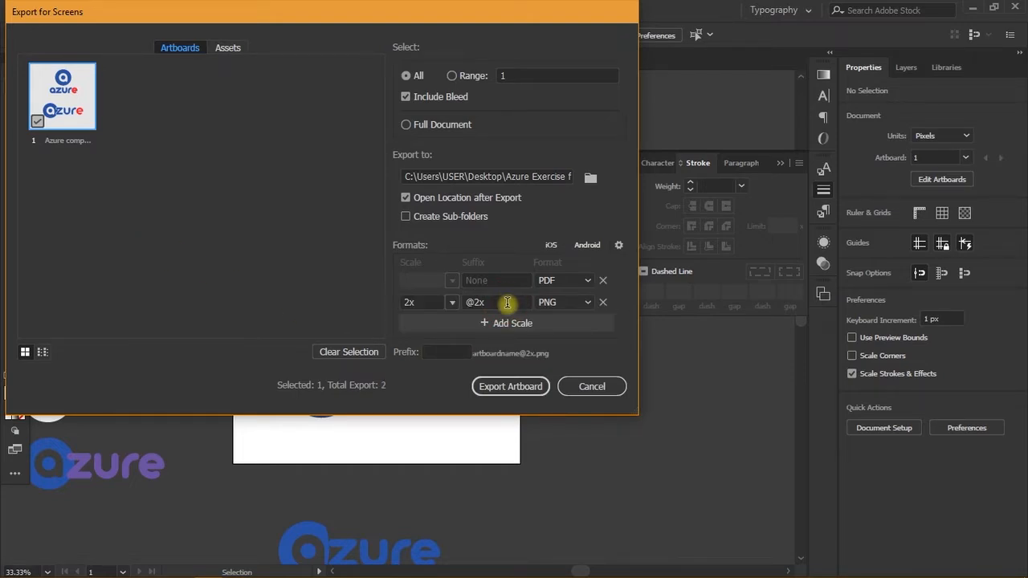
{"action": "left_click", "coordinate": [453, 303]}
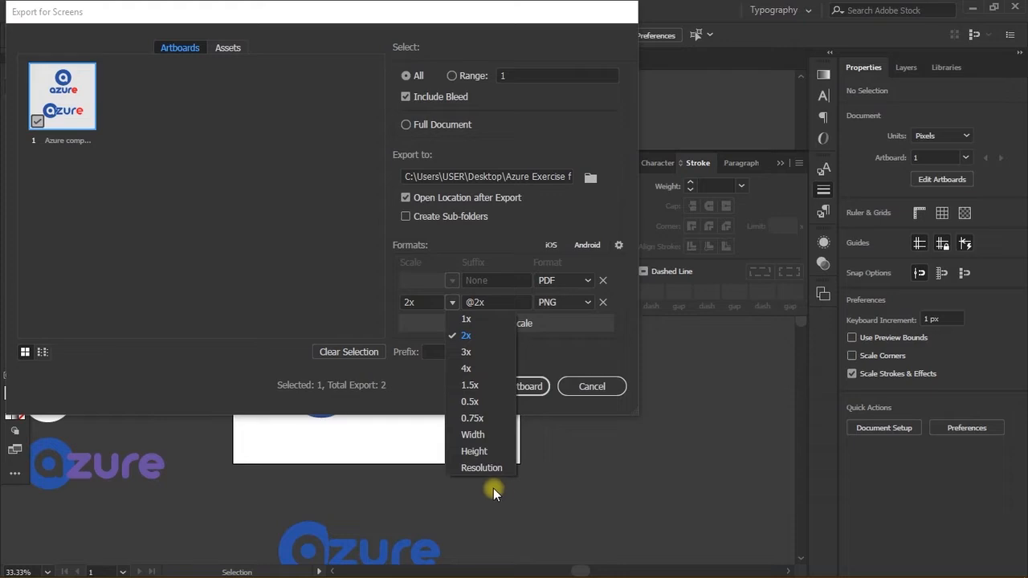
{"action": "left_click", "coordinate": [481, 468]}
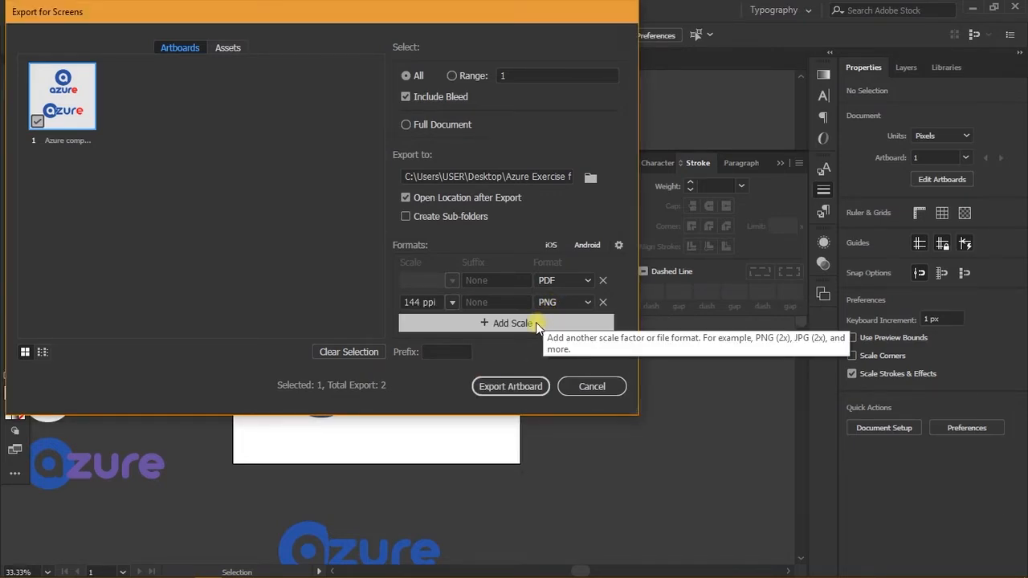
{"action": "double_click", "coordinate": [423, 303]}
{"action": "type", "text": "300"}
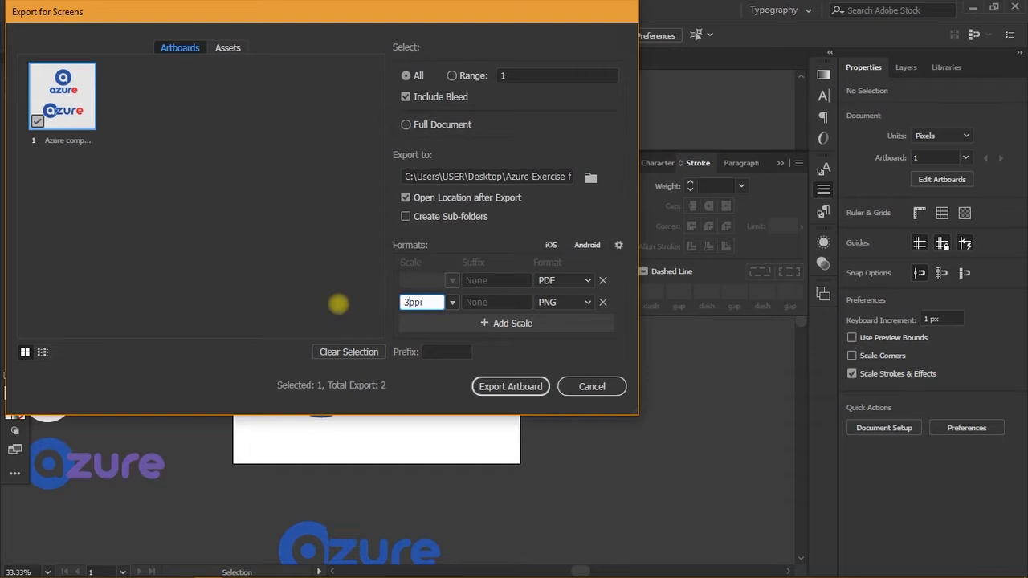
- Add a JPG 100 export scaled by resolution at 216 ppi and export the artboard
{"action": "left_click", "coordinate": [522, 324]}
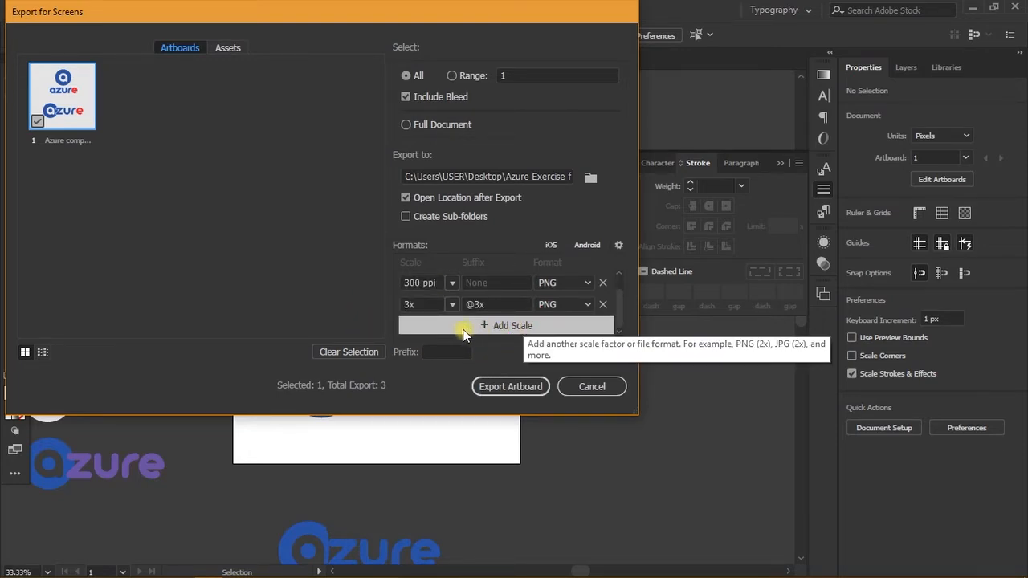
{"action": "scroll", "coordinate": [623, 301], "scroll_direction": "up", "scroll_amount": 1}
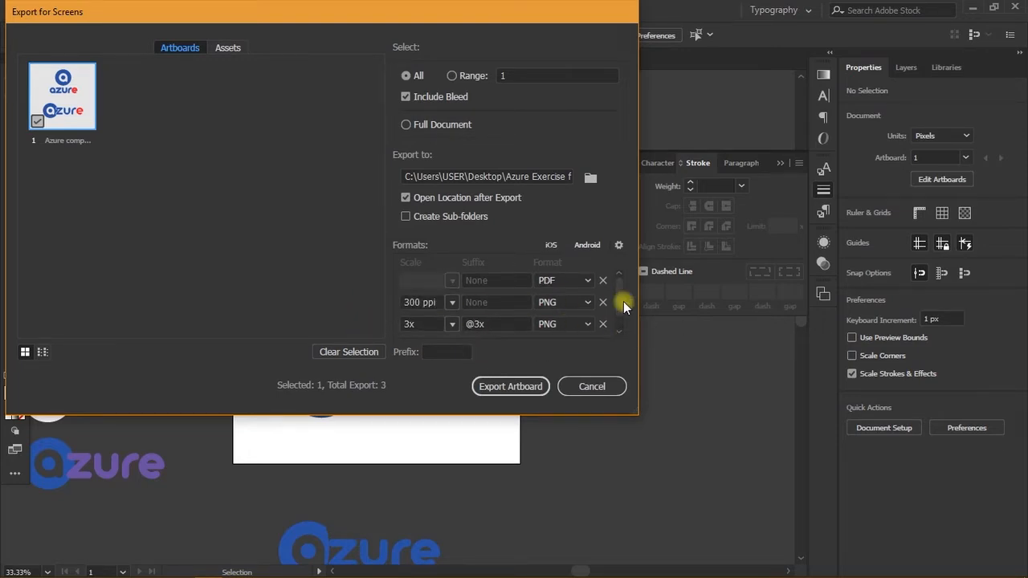
{"action": "left_click", "coordinate": [452, 323]}
{"action": "left_click", "coordinate": [478, 488]}
{"action": "left_click", "coordinate": [578, 323]}
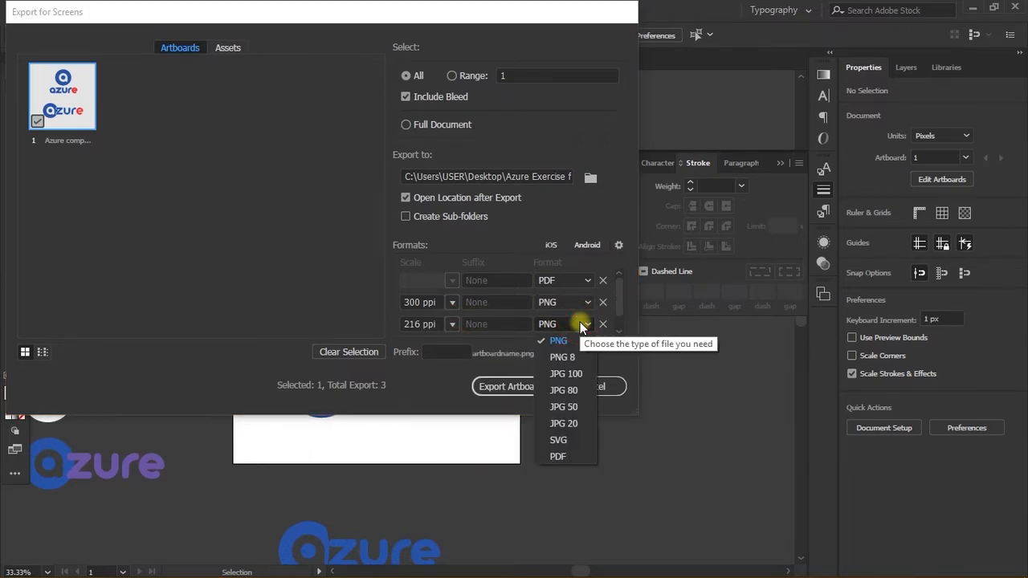
{"action": "left_click", "coordinate": [565, 374]}
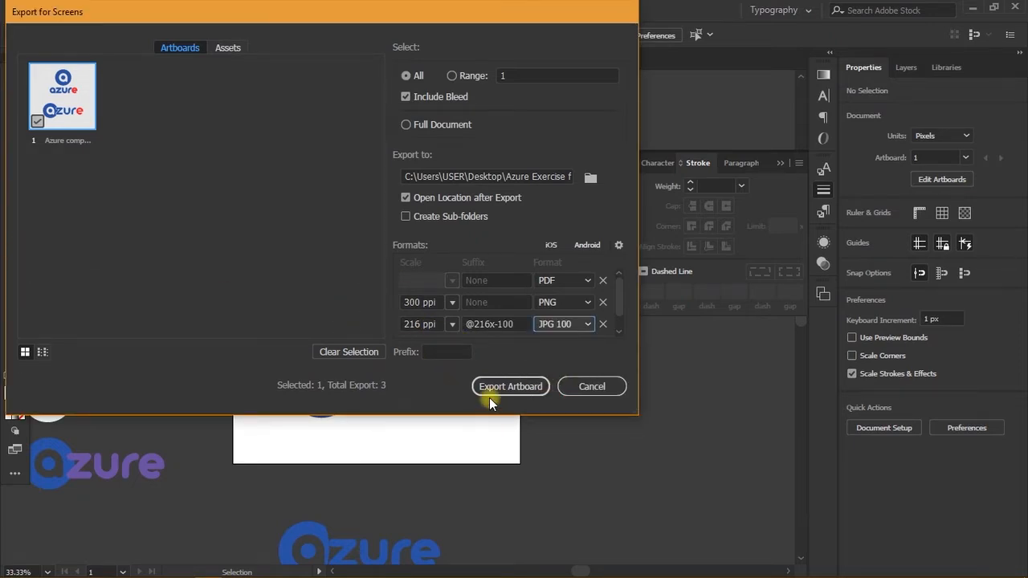
{"action": "left_click", "coordinate": [516, 379]}
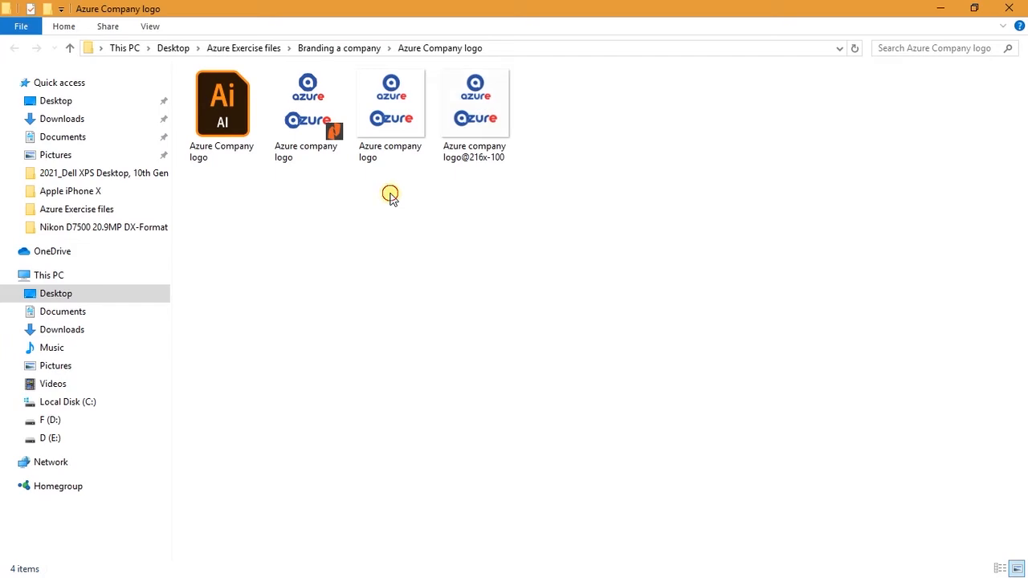
- Open the exported Azure company logo PDF, inspect both logos and their edges up close, and return to Illustrator
{"action": "left_click", "coordinate": [326, 100]}
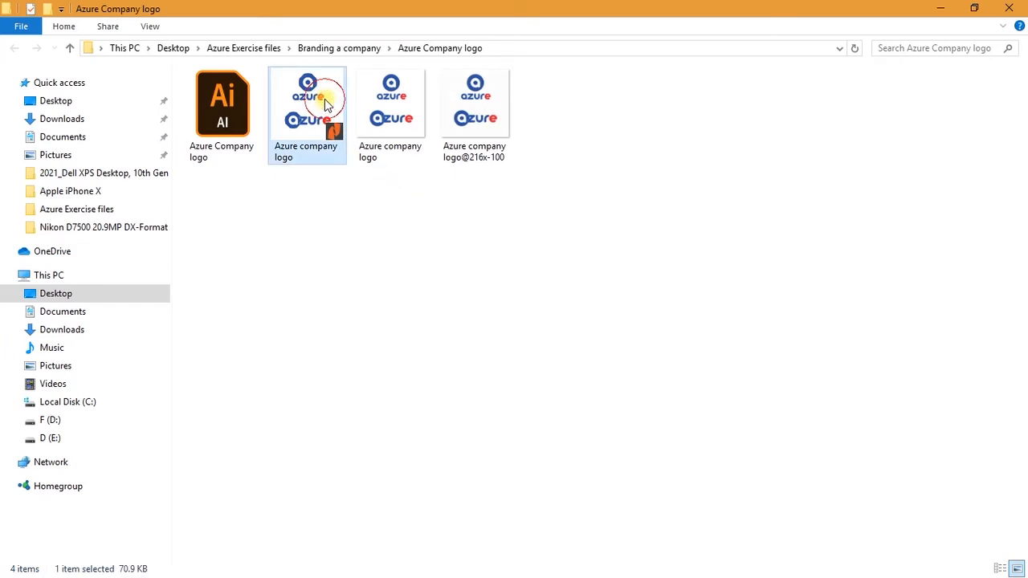
{"action": "double_click", "coordinate": [327, 104]}
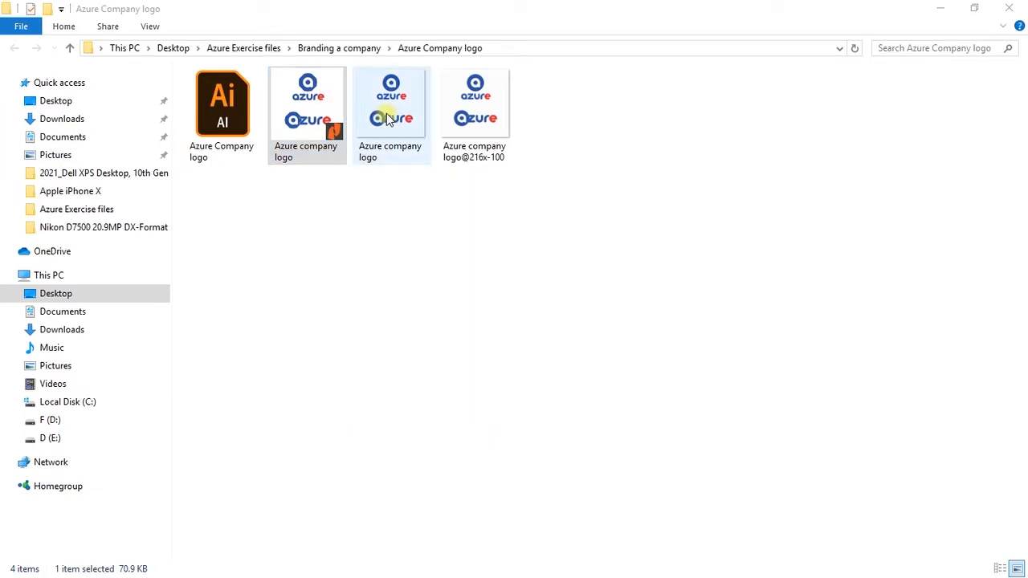
{"action": "scroll", "coordinate": [615, 314], "scroll_direction": "down", "scroll_amount": 1}
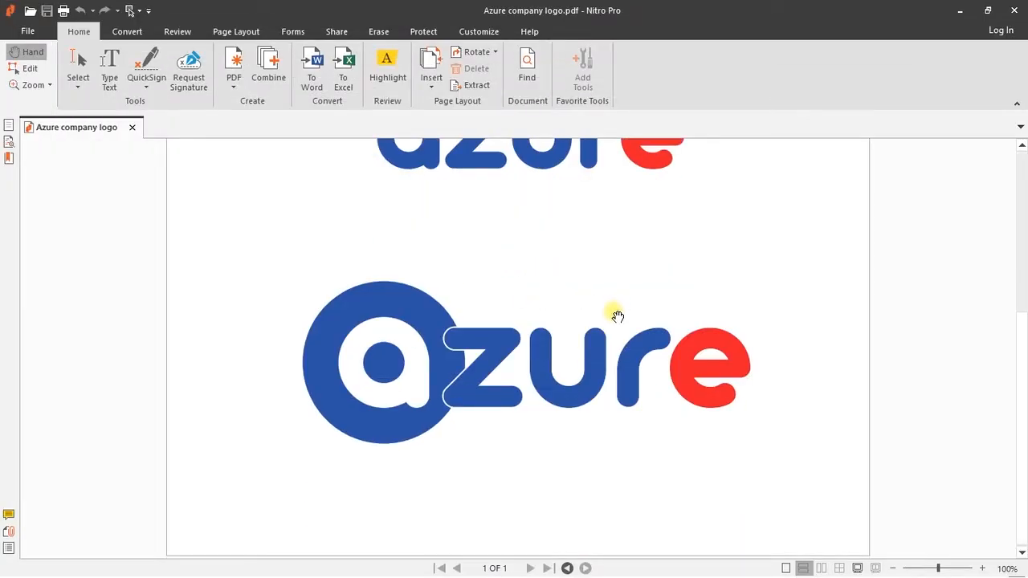
{"action": "scroll", "coordinate": [562, 338], "scroll_direction": "up", "scroll_amount": 3}
{"action": "scroll", "coordinate": [578, 321], "scroll_direction": "up", "scroll_amount": 5, "text": "ctrl"}
{"action": "scroll", "coordinate": [583, 323], "scroll_direction": "down", "scroll_amount": 5, "text": "ctrl"}
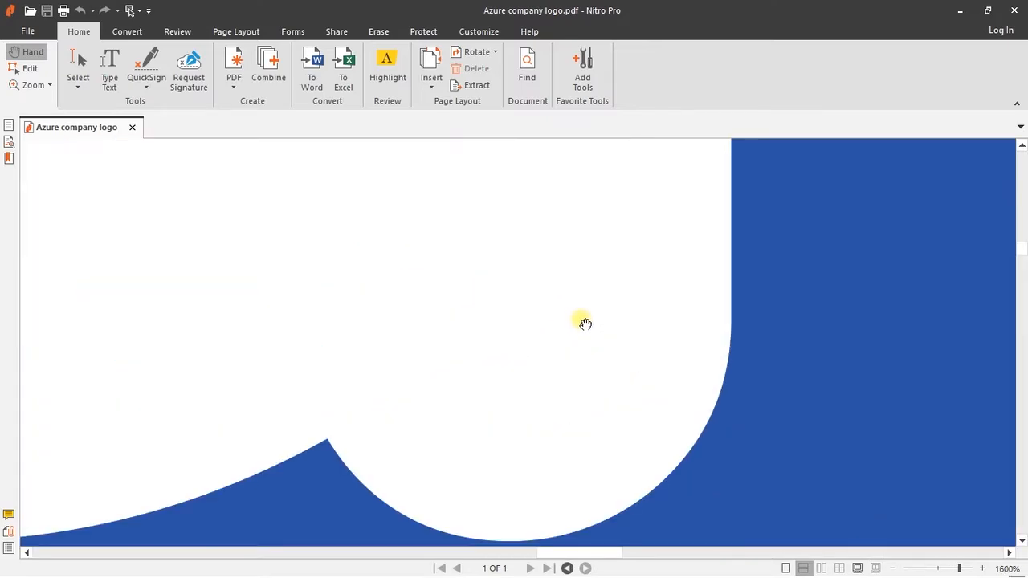
{"action": "left_click", "coordinate": [958, 11]}
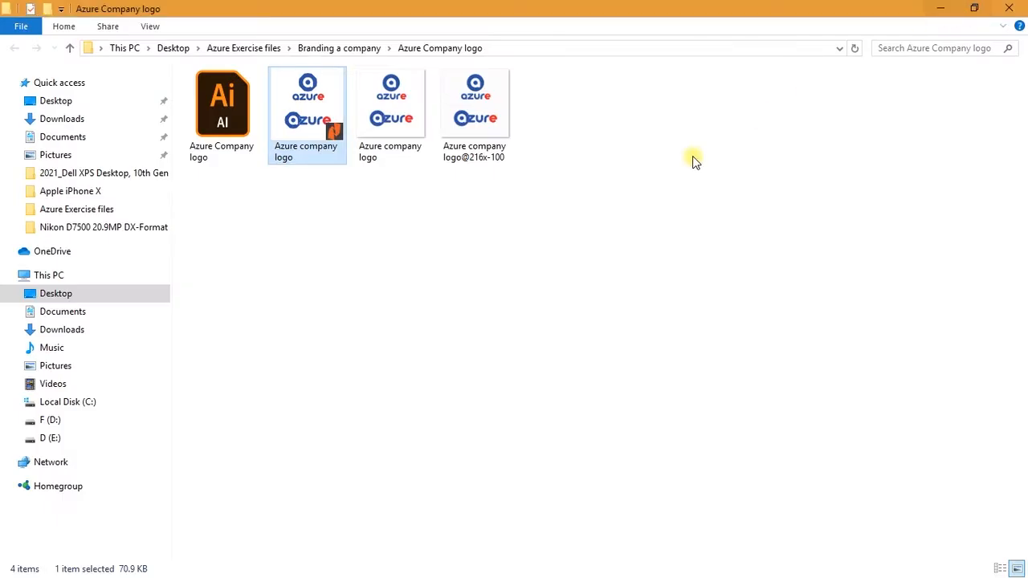
{"action": "left_click", "coordinate": [955, 18]}
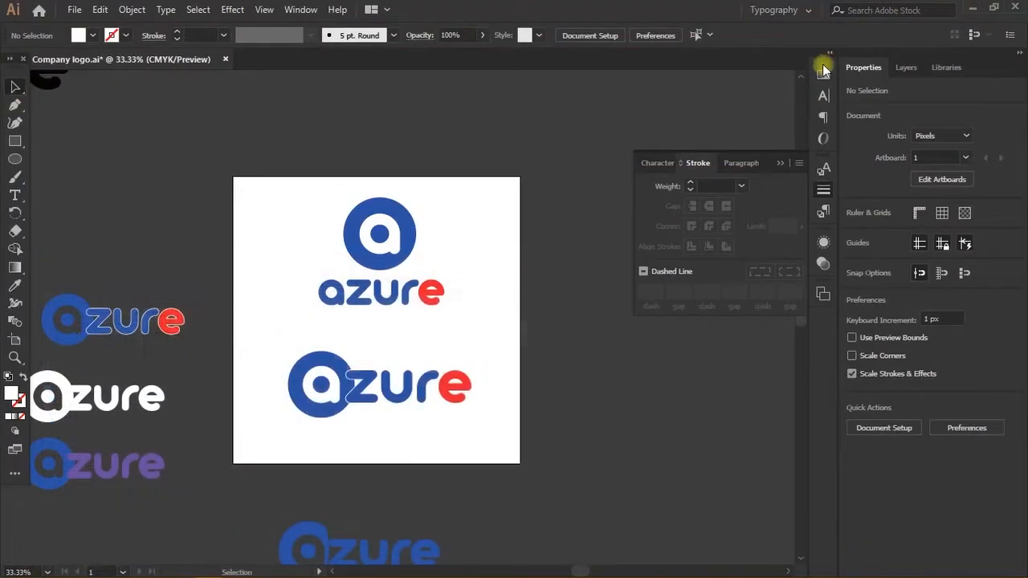
- Save the logo document in Illustrator EPS format as Azure Company logo, using the Illustrator CC EPS version
{"action": "scroll", "coordinate": [408, 279], "scroll_direction": "up", "scroll_amount": 1, "text": "alt"}
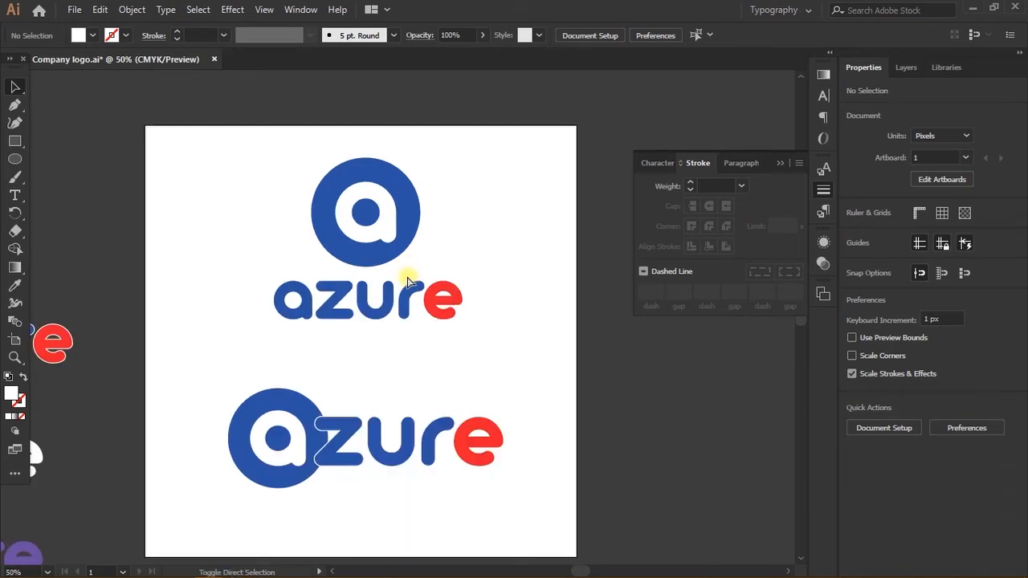
{"action": "key", "text": "ctrl+shift+s"}
{"action": "left_click", "coordinate": [240, 264]}
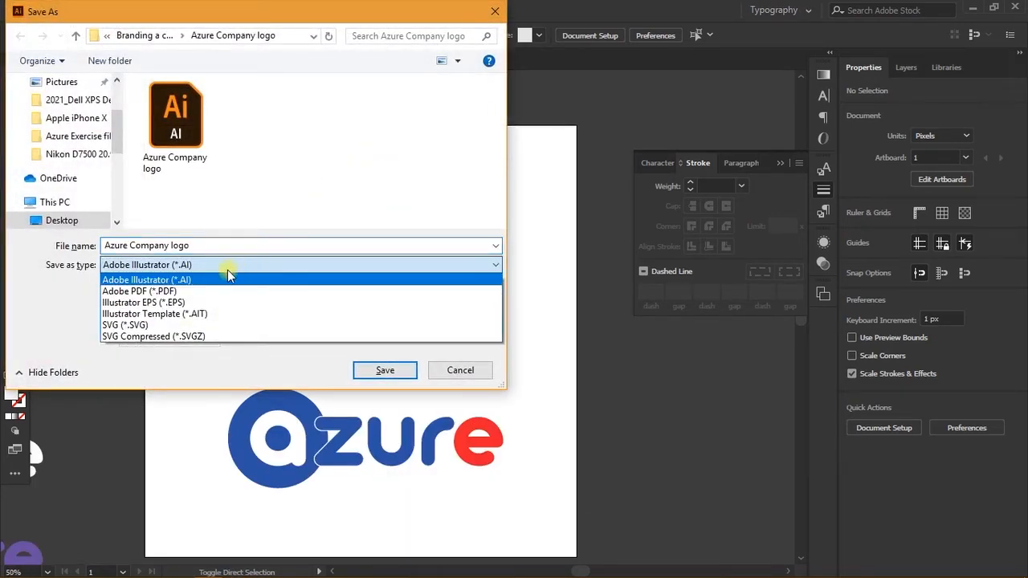
{"action": "left_click", "coordinate": [190, 304]}
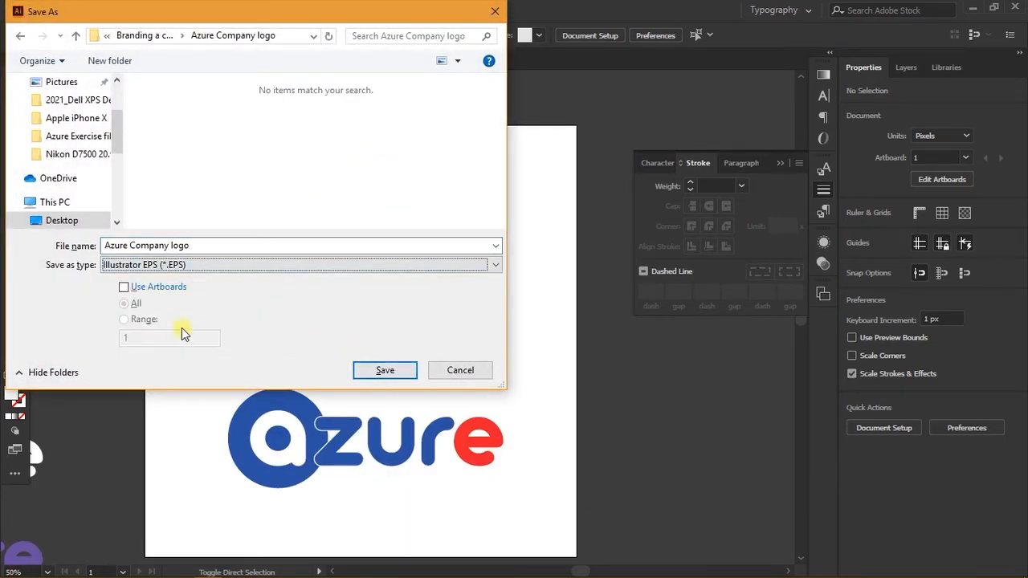
{"action": "left_click", "coordinate": [367, 373]}
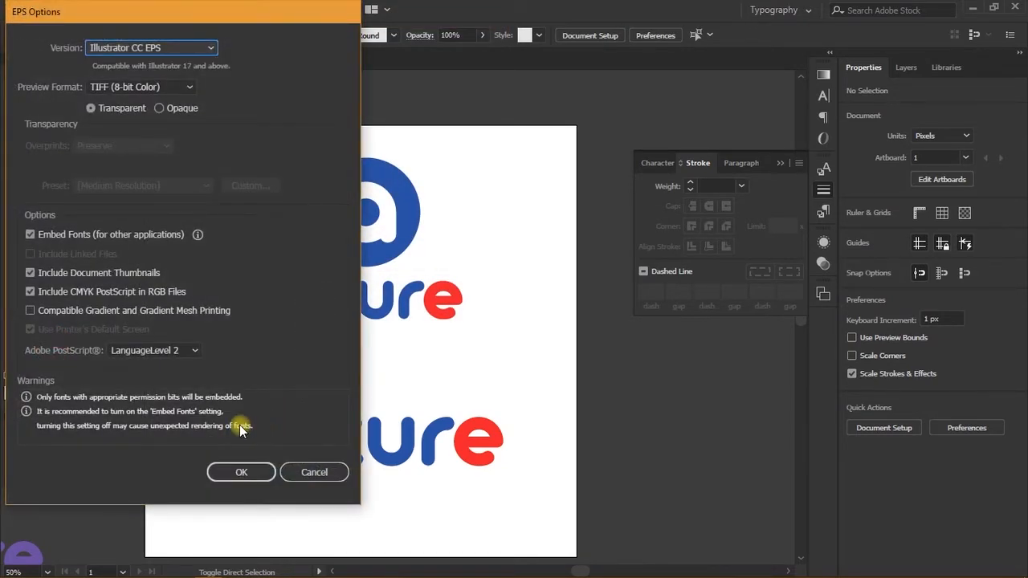
{"action": "left_click", "coordinate": [241, 472]}
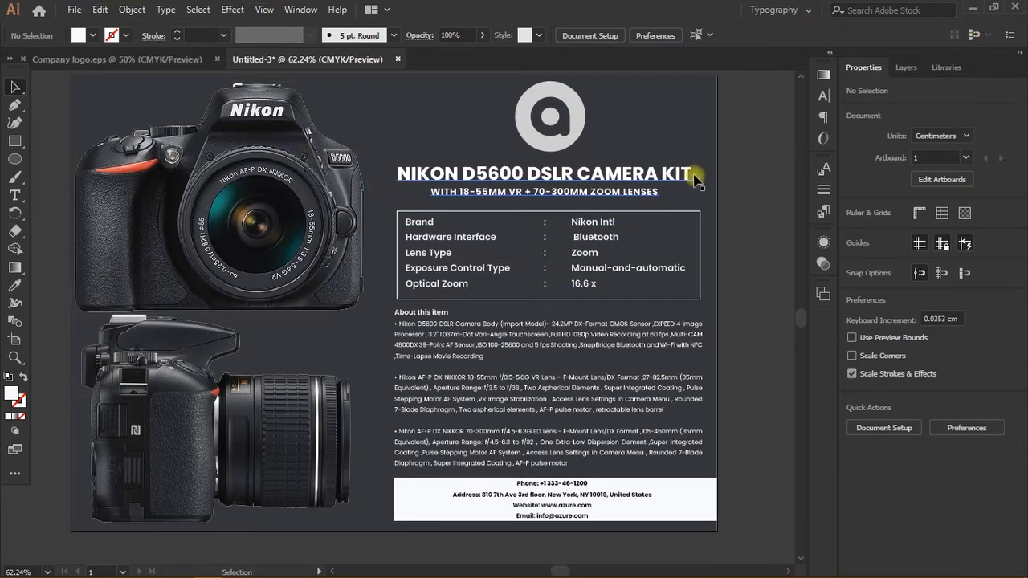
- Begin saving the camera poster under a new name and browse to the Nikon ad folder inside Azure
{"action": "left_click", "coordinate": [734, 155]}
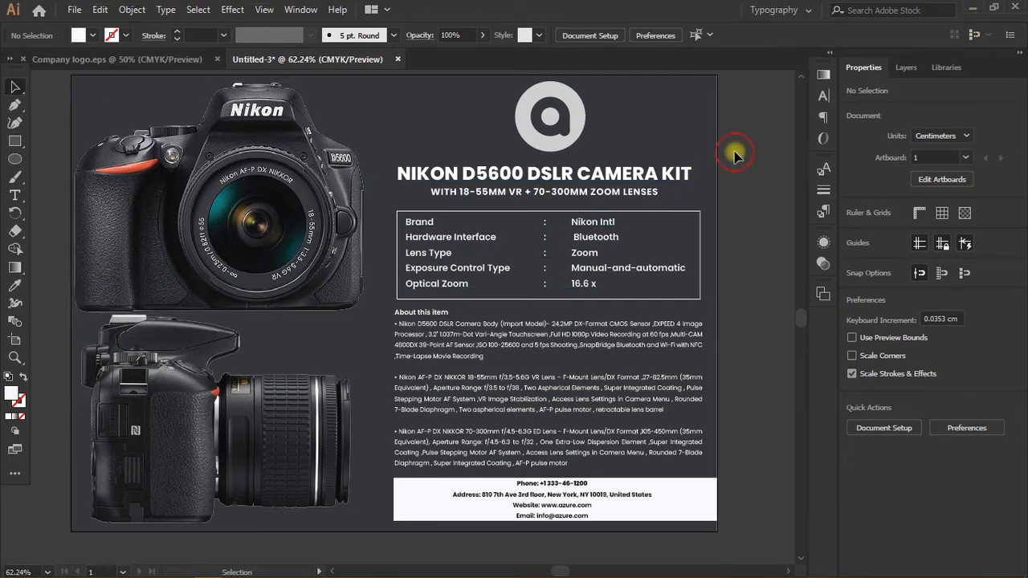
{"action": "left_click", "coordinate": [76, 10]}
{"action": "left_click", "coordinate": [124, 143]}
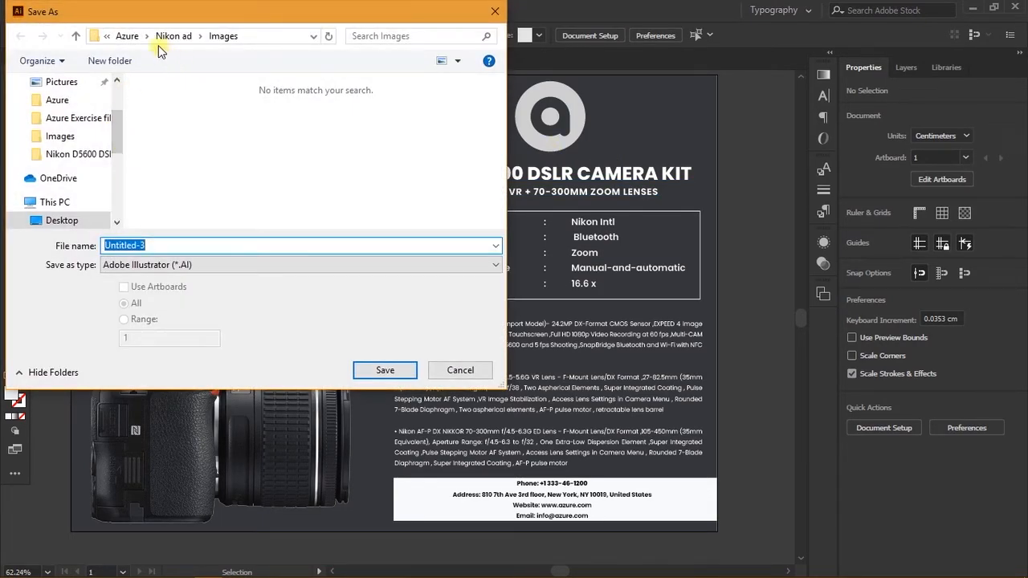
{"action": "left_click", "coordinate": [128, 37]}
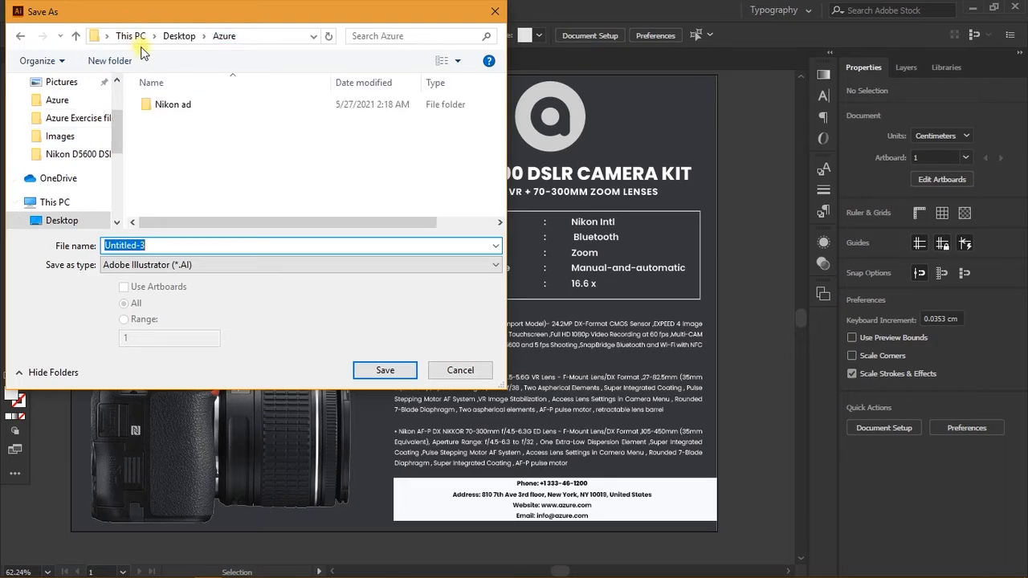
{"action": "double_click", "coordinate": [193, 119]}
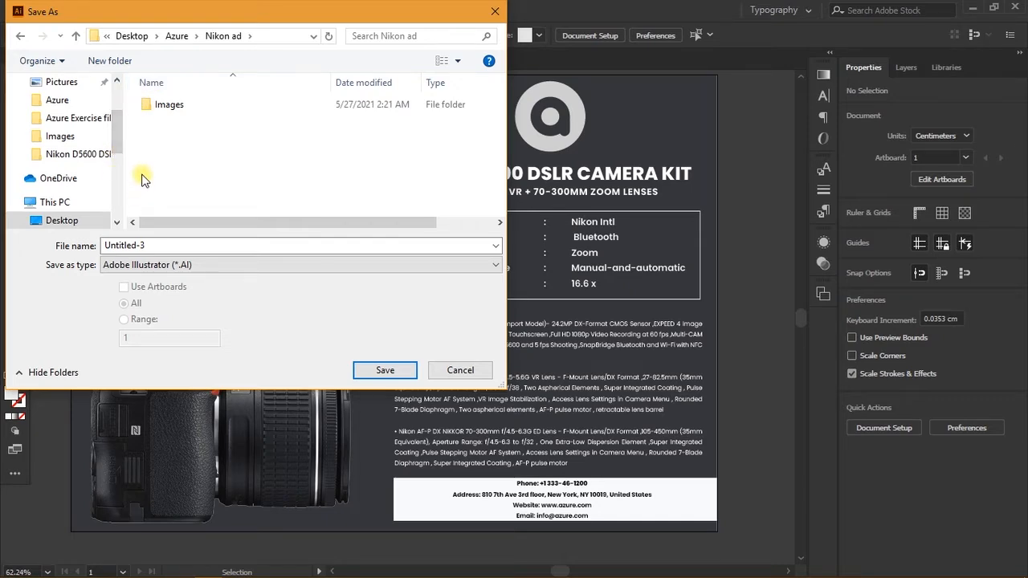
- Create a folder named Nikon ad project inside the Nikon ad folder and open it
{"action": "left_click", "coordinate": [116, 61]}
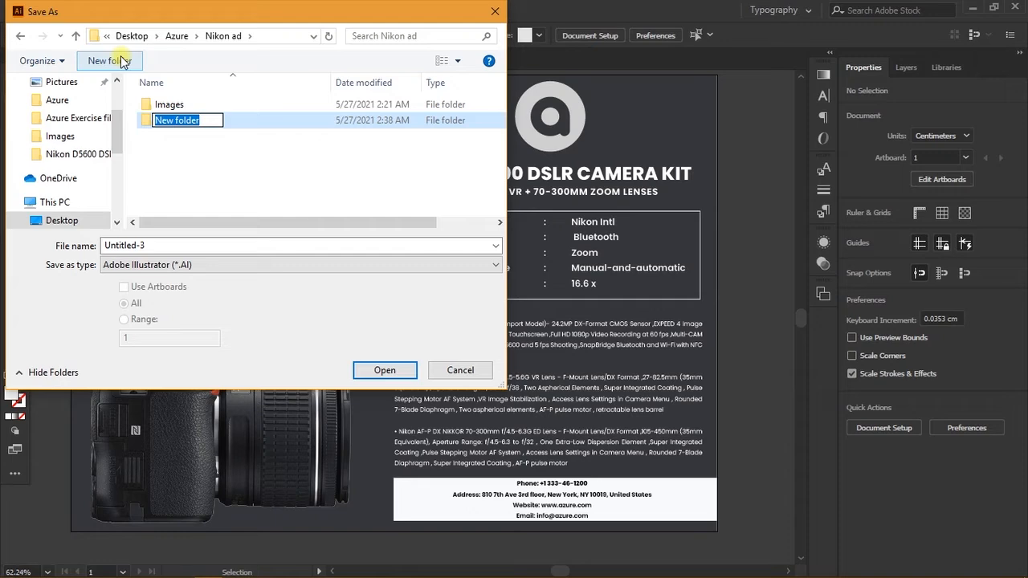
{"action": "type", "text": "Pro"}
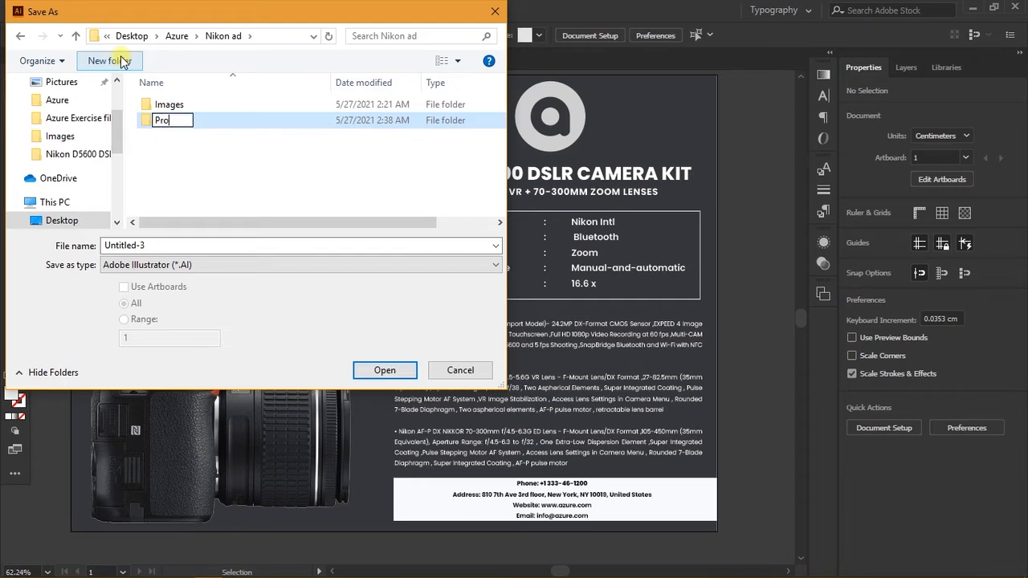
{"action": "key", "text": "BackSpace"}
{"action": "key", "text": "BackSpace"}
{"action": "key", "text": "BackSpace"}
{"action": "key", "text": "BackSpace"}
{"action": "type", "text": "Niko n a"}
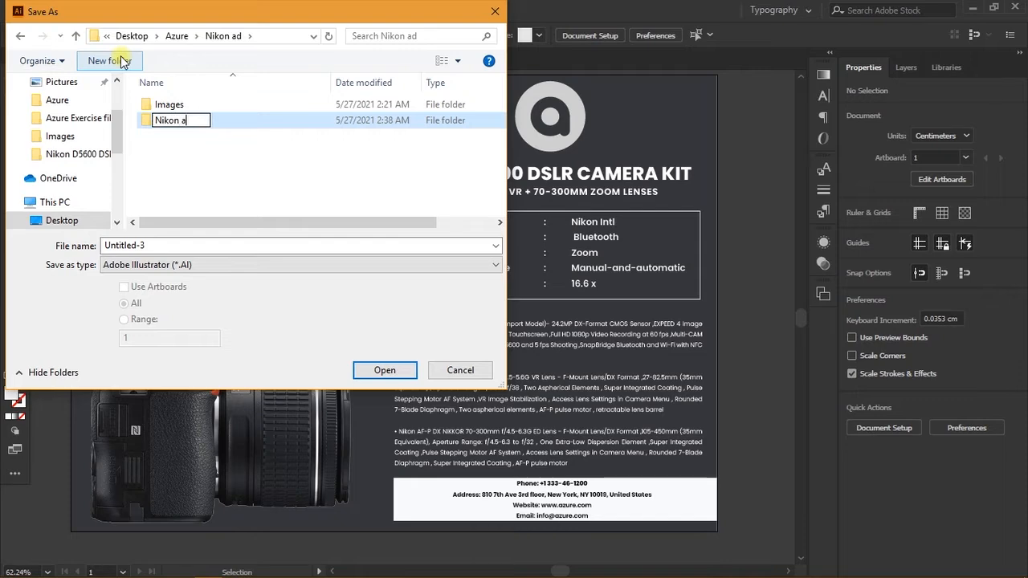
{"action": "type", "text": "d project"}
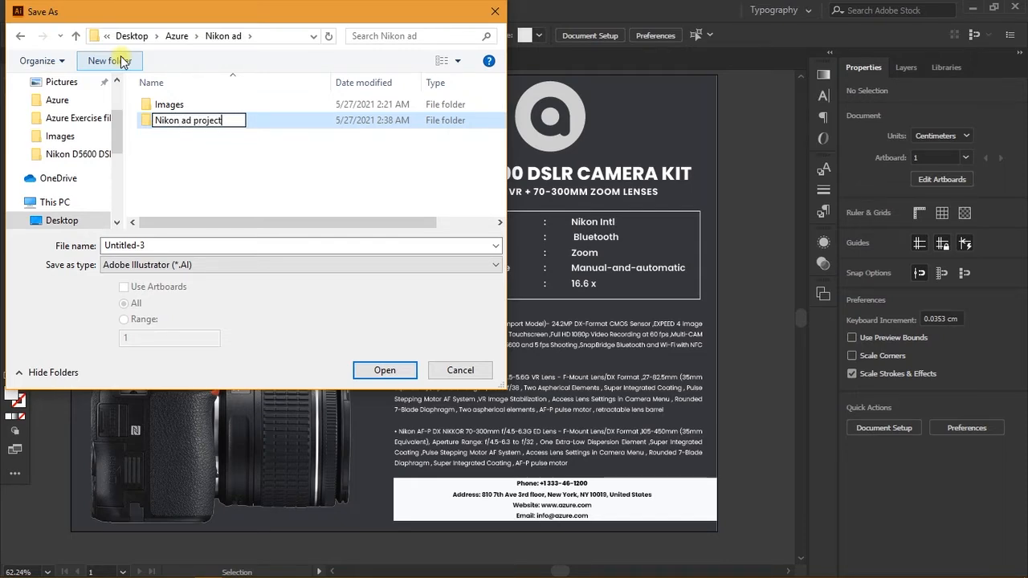
{"action": "key", "text": "Return"}
{"action": "key", "text": "Return"}
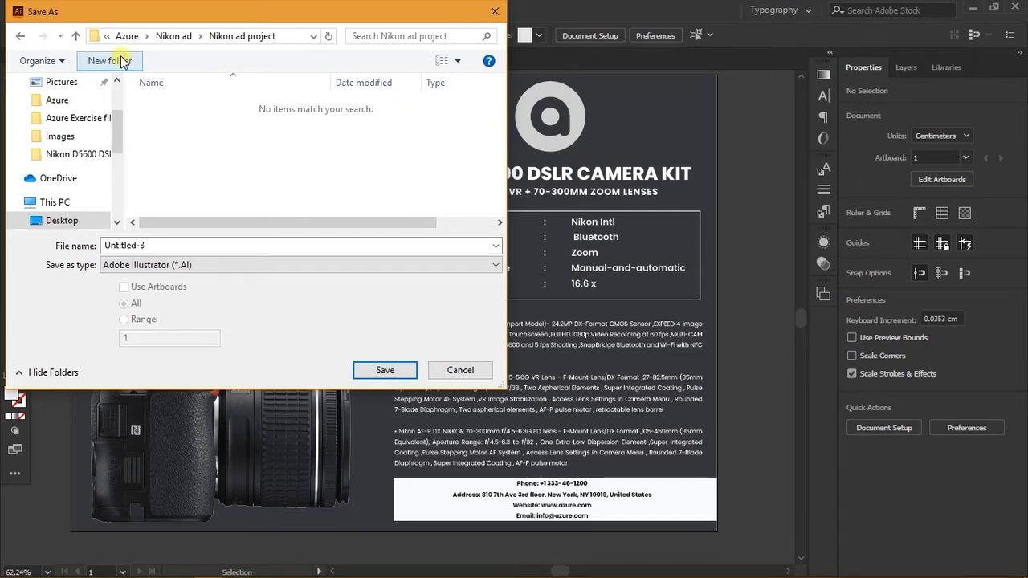
- Save the poster as Nikon poster project in Adobe Illustrator format, with the Illustrator CC version and PDF compatibility
{"action": "left_click", "coordinate": [174, 246]}
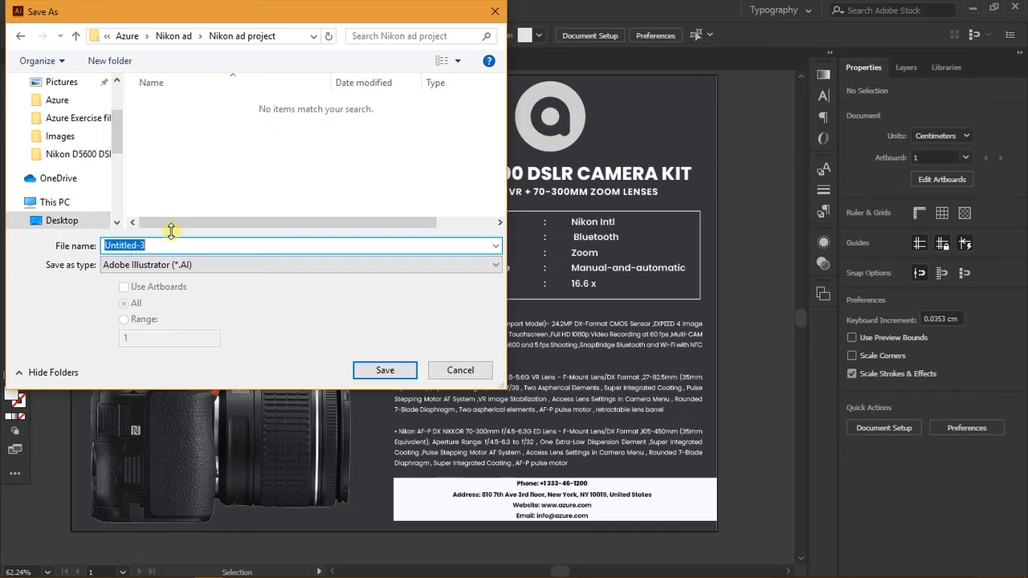
{"action": "type", "text": "Nikon ad "}
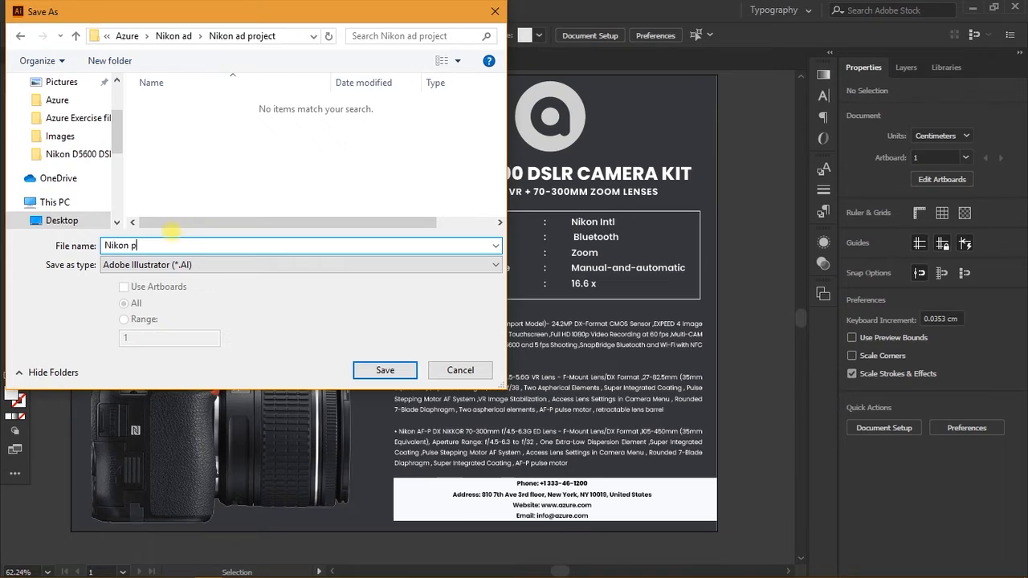
{"action": "type", "text": "r project"}
{"action": "key", "text": "Return"}
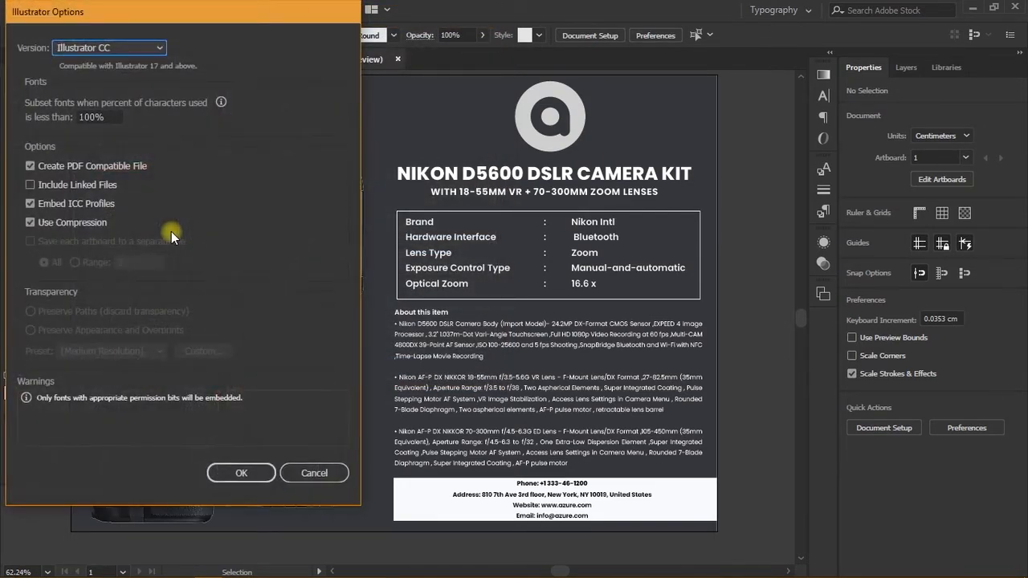
{"action": "key", "text": "Return"}
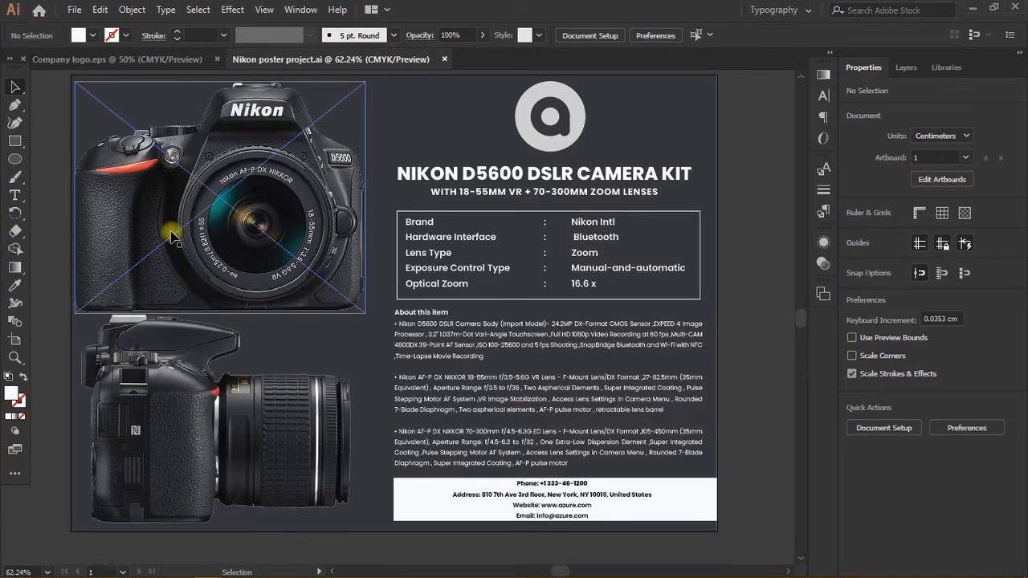
- Look over the whole camera poster and the azure logo placed above its artboard
{"action": "key", "text": "ctrl+minus"}
{"action": "key", "text": "ctrl+minus"}
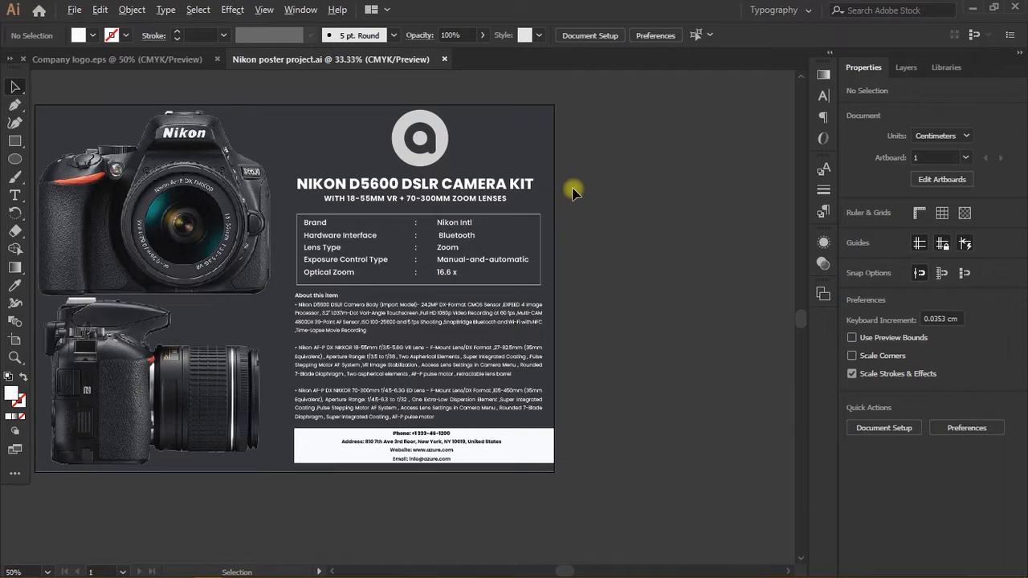
{"action": "scroll", "coordinate": [572, 193], "scroll_direction": "down", "scroll_amount": 1}
{"action": "scroll", "coordinate": [445, 198], "scroll_direction": "up", "scroll_amount": 2}
{"action": "scroll", "coordinate": [444, 198], "scroll_direction": "right", "scroll_amount": 2}
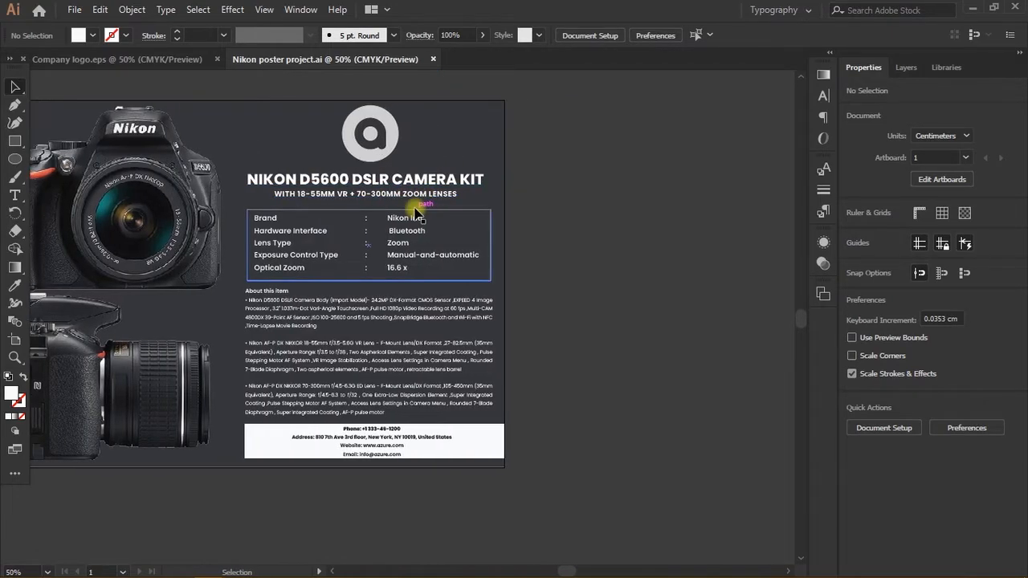
{"action": "scroll", "coordinate": [415, 213], "scroll_direction": "down", "scroll_amount": 2}
{"action": "scroll", "coordinate": [393, 169], "scroll_direction": "up", "scroll_amount": 2}
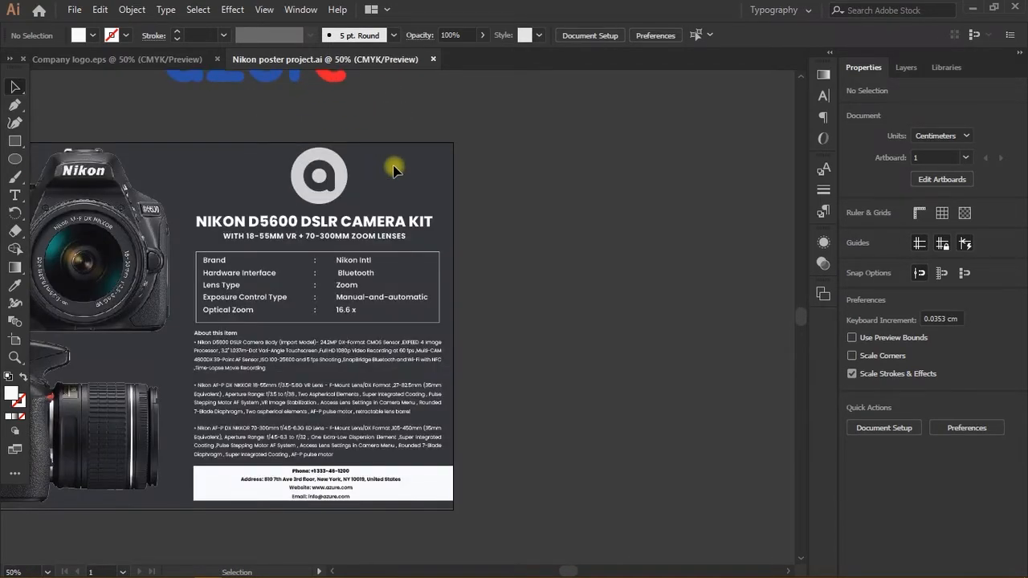
{"action": "left_click", "coordinate": [475, 269]}
{"action": "scroll", "coordinate": [476, 271], "scroll_direction": "down", "scroll_amount": 2}
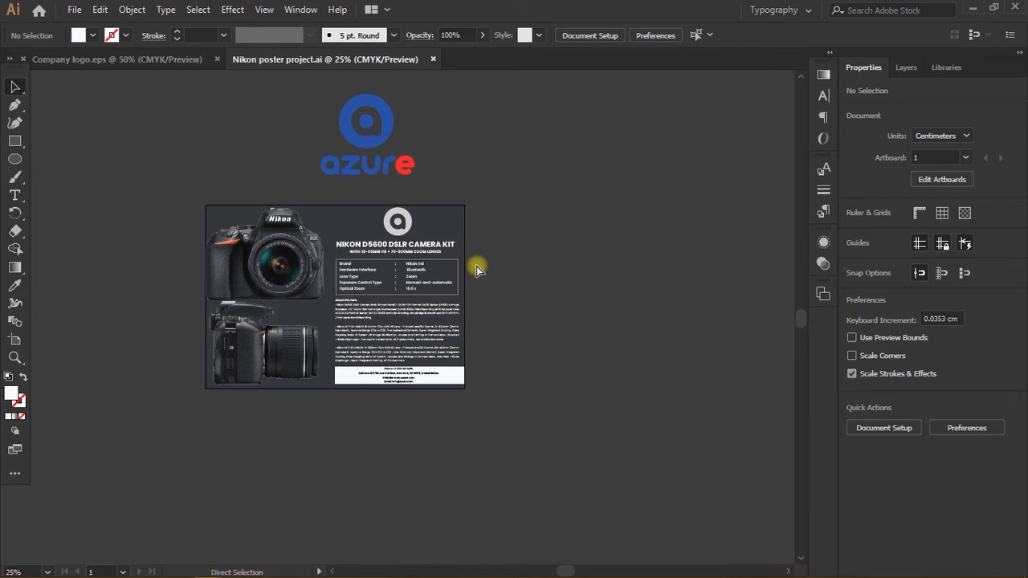
{"action": "scroll", "coordinate": [477, 267], "scroll_direction": "right", "scroll_amount": 2}
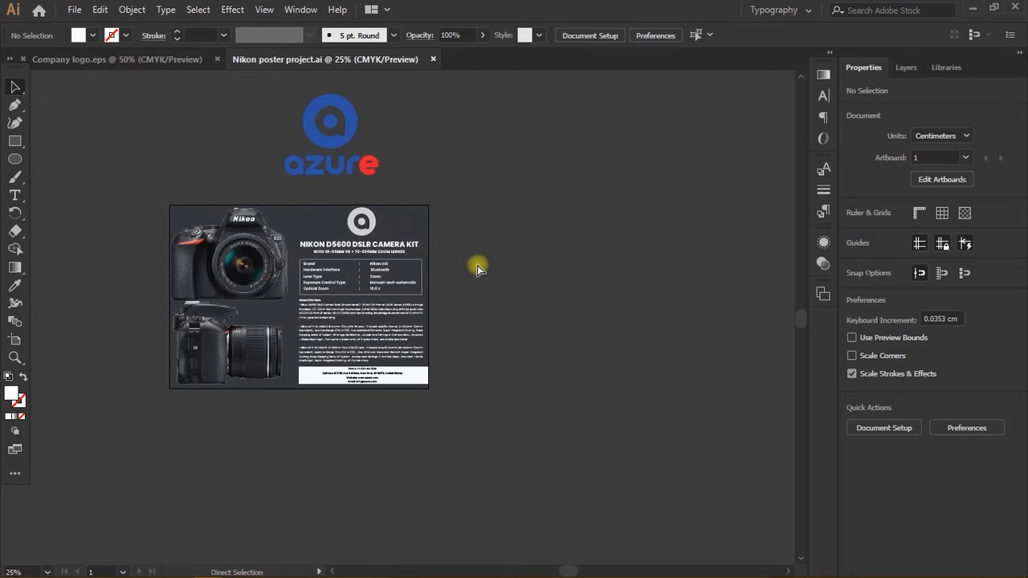
- Add a second A4 landscape artboard, 29.7 by 21 cm, beside the camera poster
{"action": "left_click", "coordinate": [74, 10]}
{"action": "left_click", "coordinate": [529, 145]}
{"action": "left_click", "coordinate": [17, 342]}
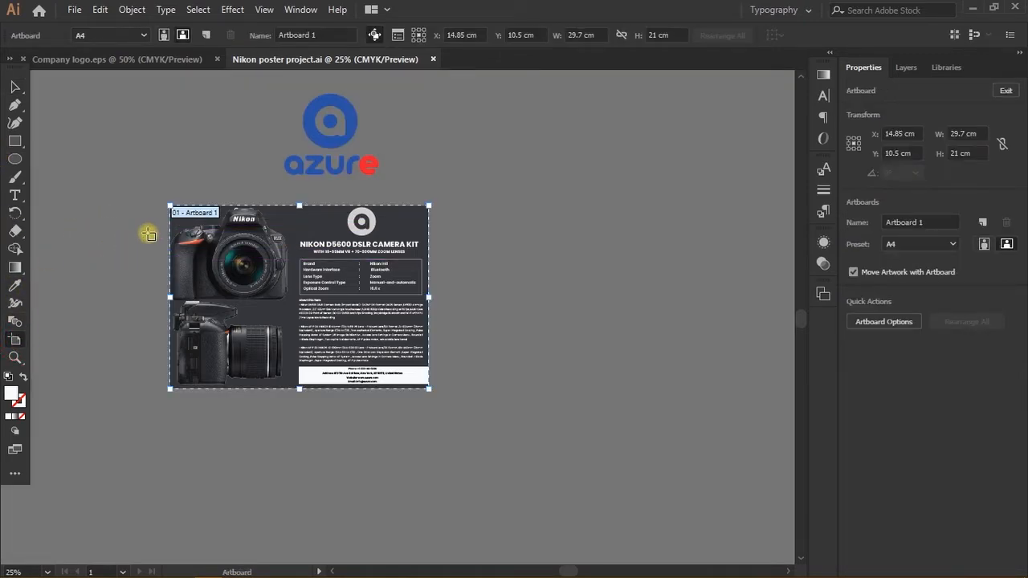
{"action": "left_click", "coordinate": [205, 35]}
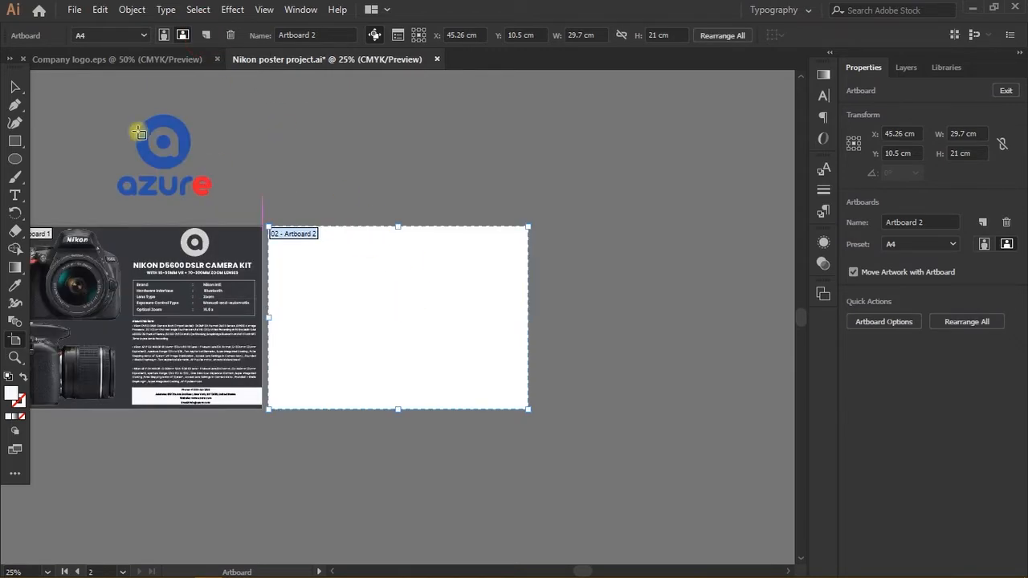
{"action": "left_click", "coordinate": [17, 86]}
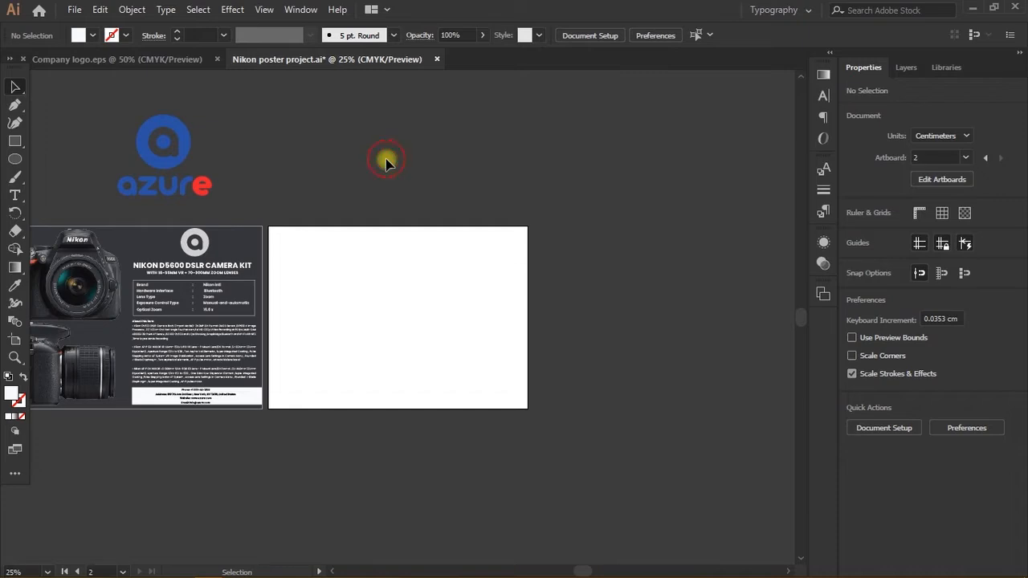
- Try deleting the azure logo above the poster artboard, and undo the deletion
{"action": "scroll", "coordinate": [429, 299], "scroll_direction": "left", "scroll_amount": 3}
{"action": "scroll", "coordinate": [429, 300], "scroll_direction": "left", "scroll_amount": 3}
{"action": "scroll", "coordinate": [470, 340], "scroll_direction": "down", "scroll_amount": 1}
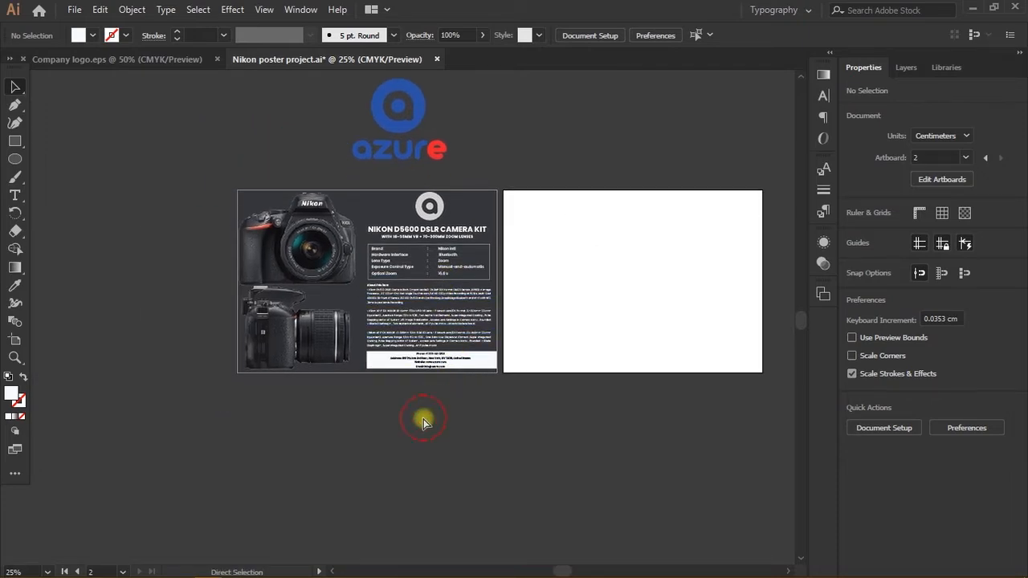
{"action": "scroll", "coordinate": [420, 415], "scroll_direction": "right", "scroll_amount": 2}
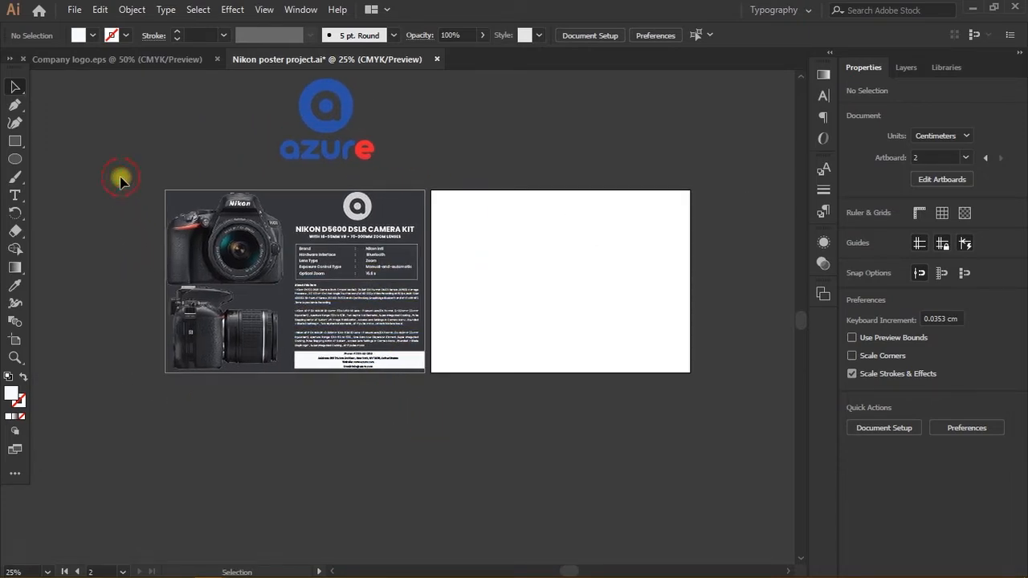
{"action": "left_click_drag", "start_coordinate": [102, 199], "coordinate": [486, 328]}
{"action": "left_click", "coordinate": [374, 176]}
{"action": "scroll", "coordinate": [321, 161], "scroll_direction": "up", "scroll_amount": 2}
{"action": "left_click_drag", "start_coordinate": [222, 142], "coordinate": [544, 235]}
{"action": "key", "text": "Delete"}
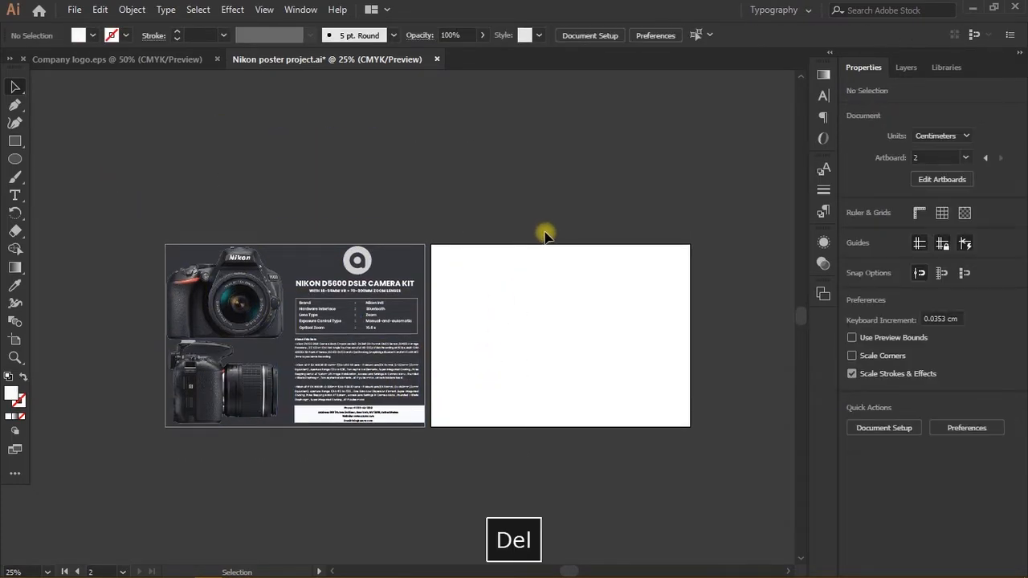
{"action": "key", "text": "ctrl+z"}
{"action": "left_click", "coordinate": [464, 292]}
- Examine the poster's circular a symbol, headline and specification text up close, along with the two-artboard layout
{"action": "scroll", "coordinate": [463, 292], "scroll_direction": "down", "scroll_amount": 1}
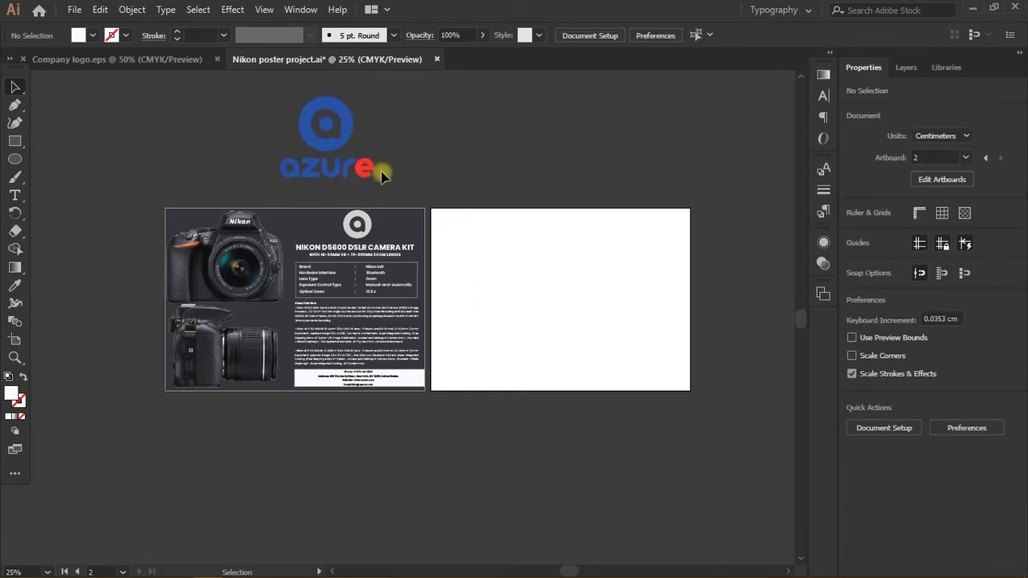
{"action": "scroll", "coordinate": [365, 209], "scroll_direction": "up", "scroll_amount": 2}
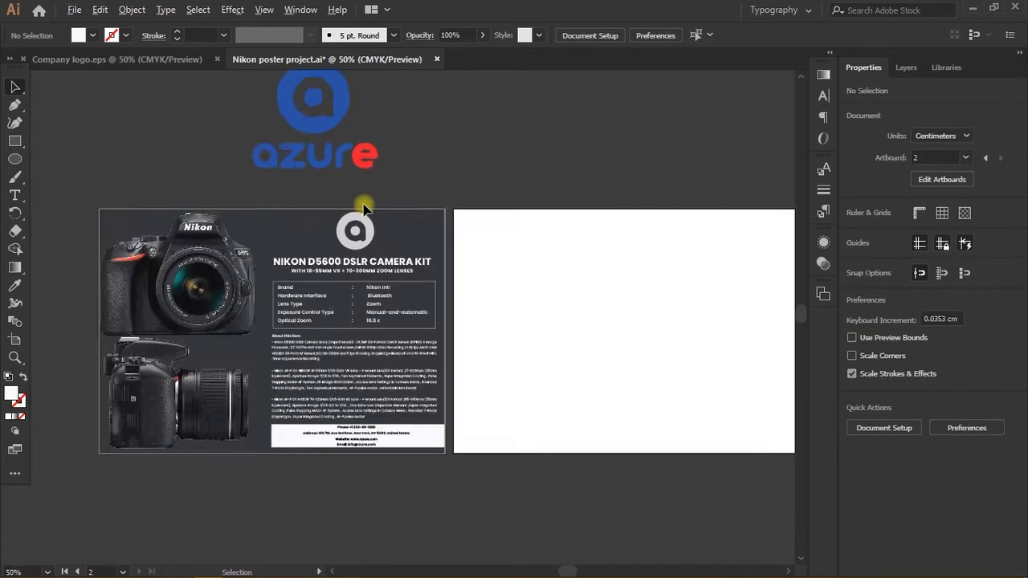
{"action": "left_click", "coordinate": [384, 249]}
{"action": "scroll", "coordinate": [384, 250], "scroll_direction": "down", "scroll_amount": 1}
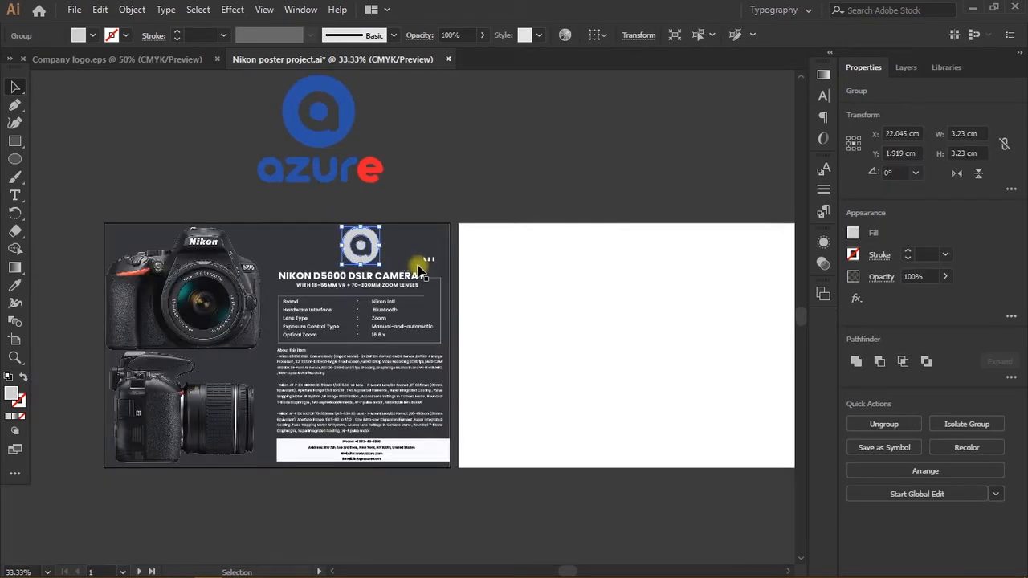
{"action": "scroll", "coordinate": [419, 266], "scroll_direction": "down", "scroll_amount": 2}
{"action": "left_click", "coordinate": [564, 300]}
{"action": "left_click_drag", "start_coordinate": [74, 164], "coordinate": [516, 417]}
{"action": "left_click", "coordinate": [543, 350]}
{"action": "scroll", "coordinate": [440, 160], "scroll_direction": "up", "scroll_amount": 3}
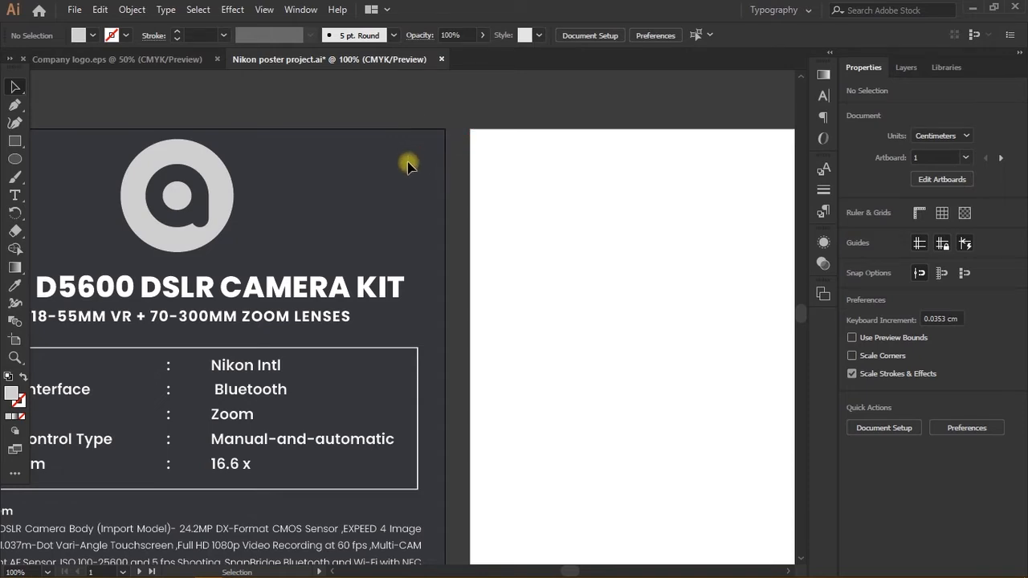
{"action": "scroll", "coordinate": [401, 166], "scroll_direction": "down", "scroll_amount": 3}
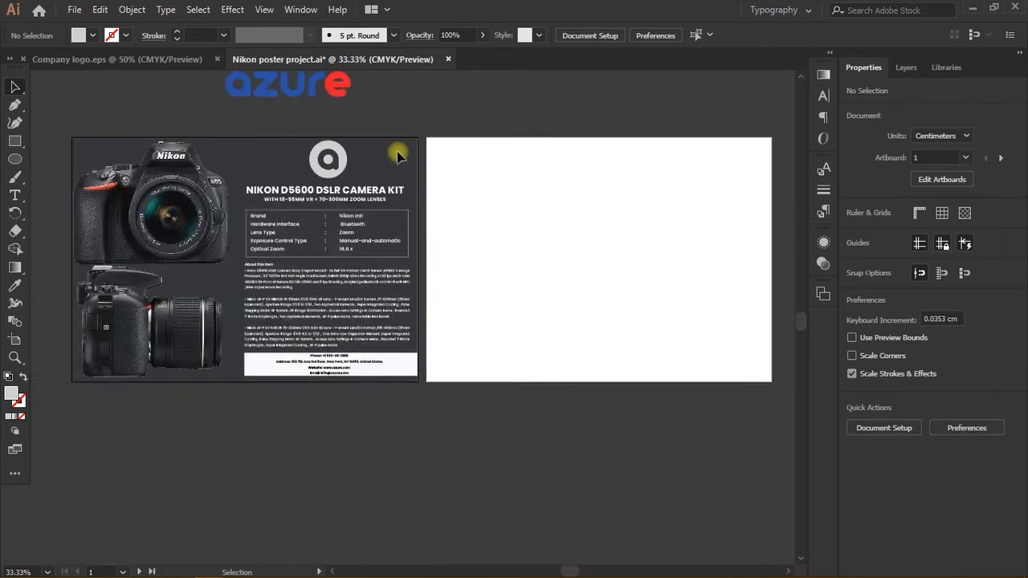
{"action": "scroll", "coordinate": [396, 158], "scroll_direction": "up", "scroll_amount": 2}
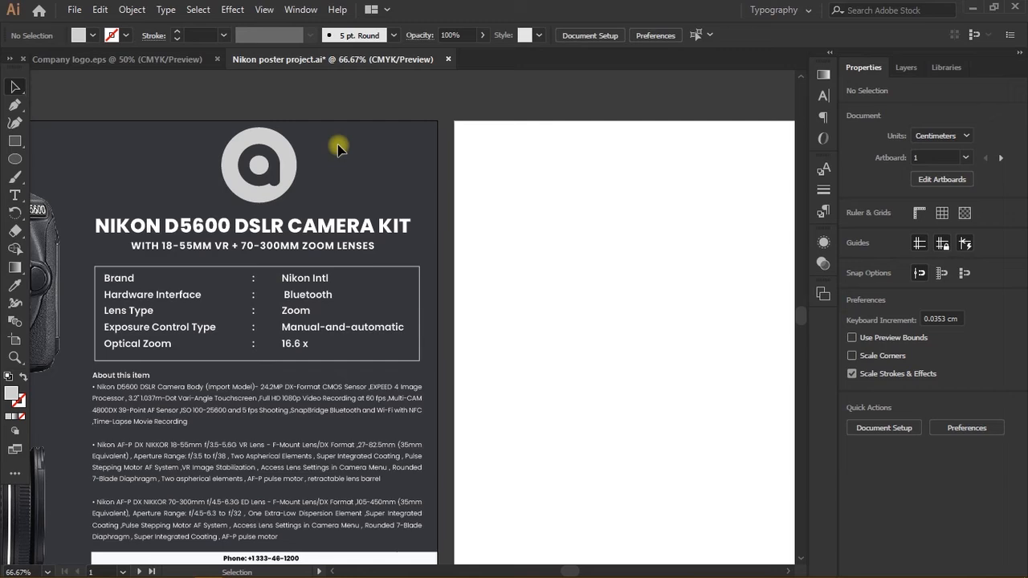
- Unlock all locked objects in the poster document
{"action": "left_click", "coordinate": [131, 11]}
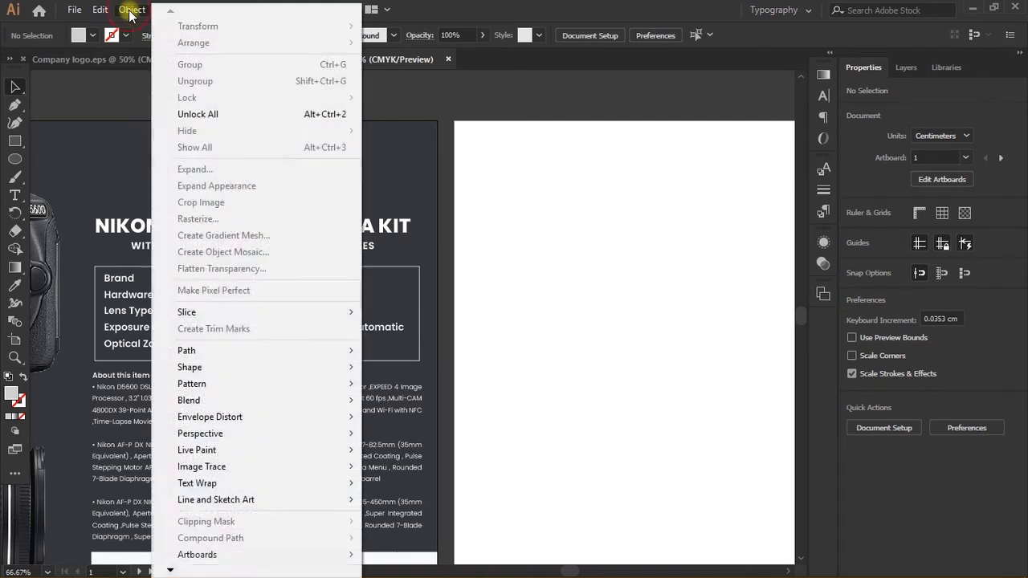
{"action": "left_click", "coordinate": [211, 115]}
{"action": "left_click", "coordinate": [517, 127]}
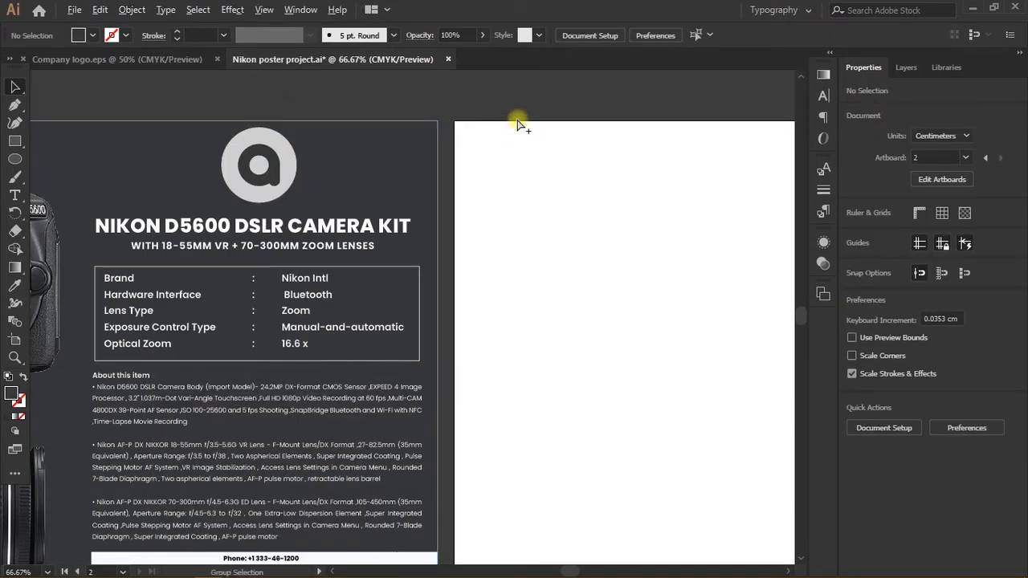
{"action": "key", "text": "ctrl+alt+2"}
- Copy the entire camera poster artwork and paste it over the second artboard
{"action": "scroll", "coordinate": [447, 111], "scroll_direction": "down", "scroll_amount": 1}
{"action": "scroll", "coordinate": [446, 114], "scroll_direction": "right", "scroll_amount": 2}
{"action": "scroll", "coordinate": [446, 118], "scroll_direction": "down", "scroll_amount": 2}
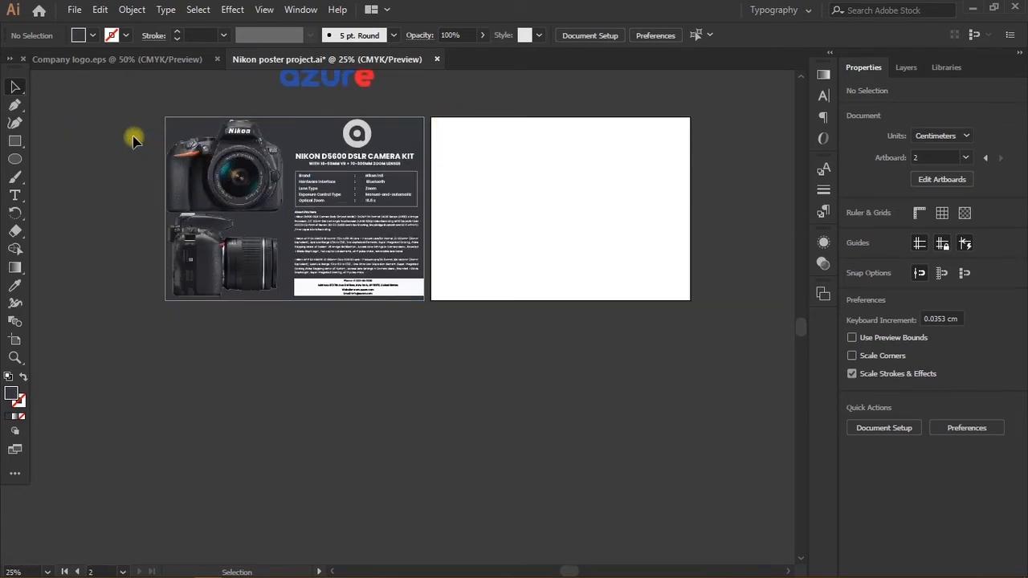
{"action": "left_click_drag", "start_coordinate": [110, 125], "coordinate": [561, 367]}
{"action": "scroll", "coordinate": [562, 366], "scroll_direction": "right", "scroll_amount": 3}
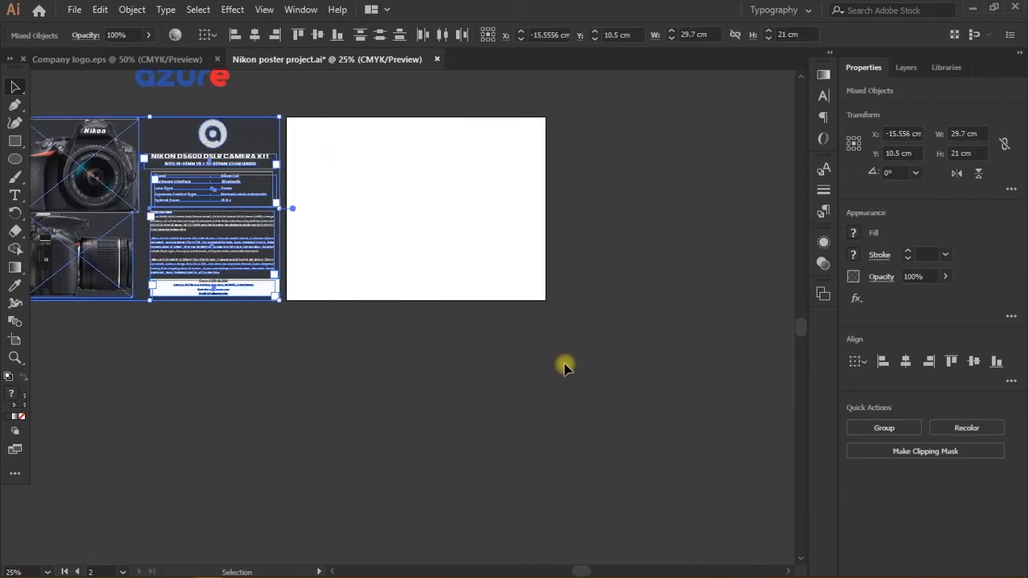
{"action": "scroll", "coordinate": [558, 357], "scroll_direction": "up", "scroll_amount": 1}
{"action": "key", "text": "ctrl+c"}
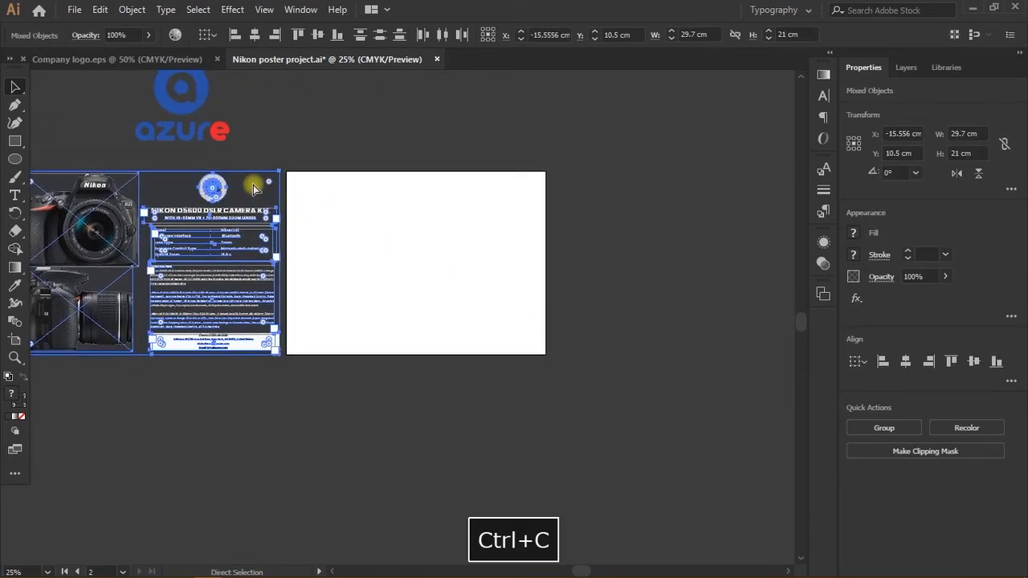
{"action": "scroll", "coordinate": [399, 238], "scroll_direction": "right", "scroll_amount": 1}
{"action": "scroll", "coordinate": [401, 243], "scroll_direction": "up", "scroll_amount": 3}
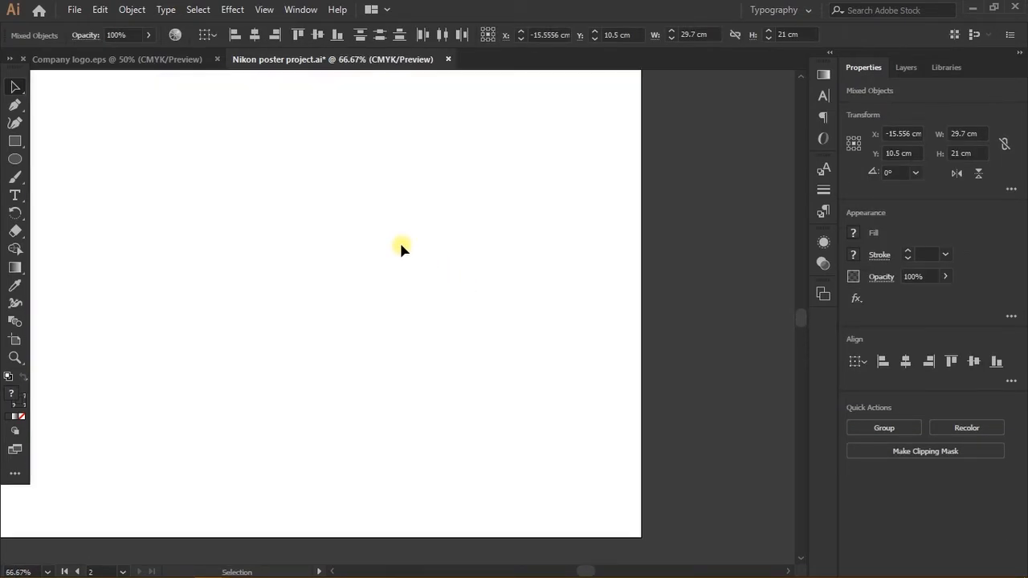
{"action": "left_click", "coordinate": [401, 245]}
{"action": "key", "text": "ctrl+v"}
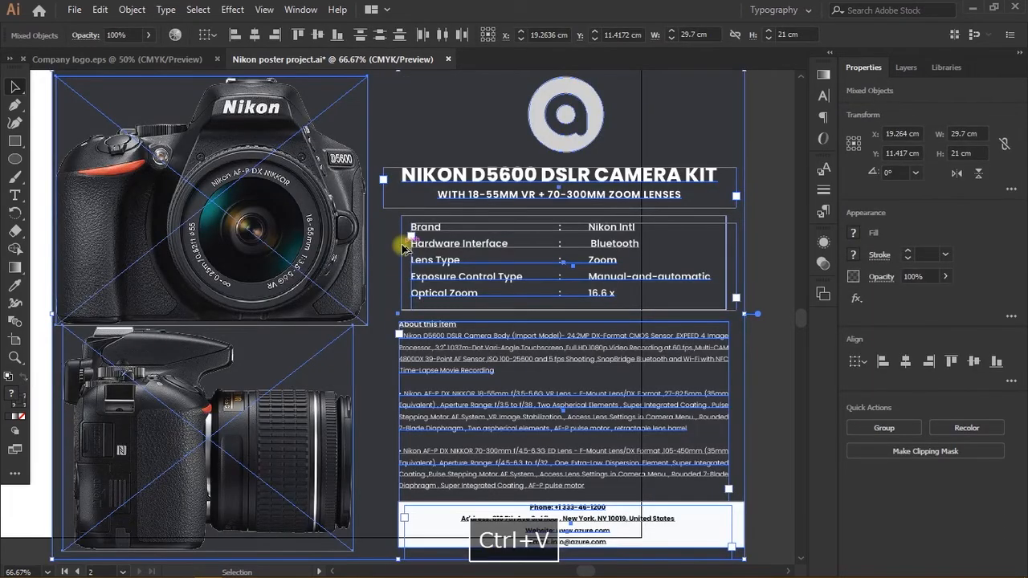
- Move the pasted poster so its top-left corner snaps to the second artboard's top-left corner
{"action": "scroll", "coordinate": [402, 245], "scroll_direction": "down", "scroll_amount": 2}
{"action": "scroll", "coordinate": [400, 243], "scroll_direction": "left", "scroll_amount": 4}
{"action": "scroll", "coordinate": [333, 109], "scroll_direction": "up", "scroll_amount": 3}
{"action": "scroll", "coordinate": [287, 201], "scroll_direction": "left", "scroll_amount": 2}
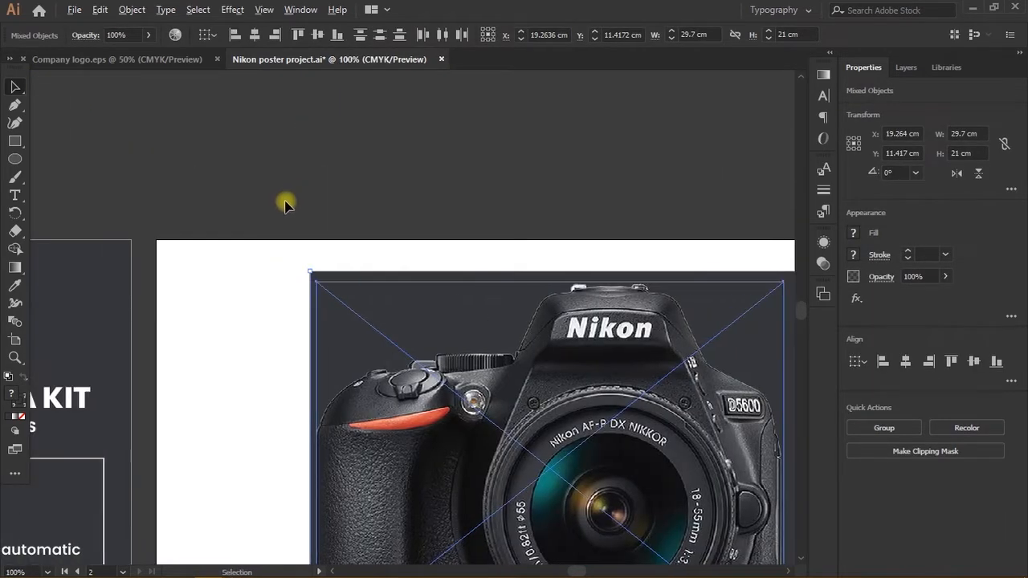
{"action": "scroll", "coordinate": [378, 321], "scroll_direction": "up", "scroll_amount": 1}
{"action": "scroll", "coordinate": [375, 321], "scroll_direction": "left", "scroll_amount": 3}
{"action": "scroll", "coordinate": [376, 321], "scroll_direction": "down", "scroll_amount": 2}
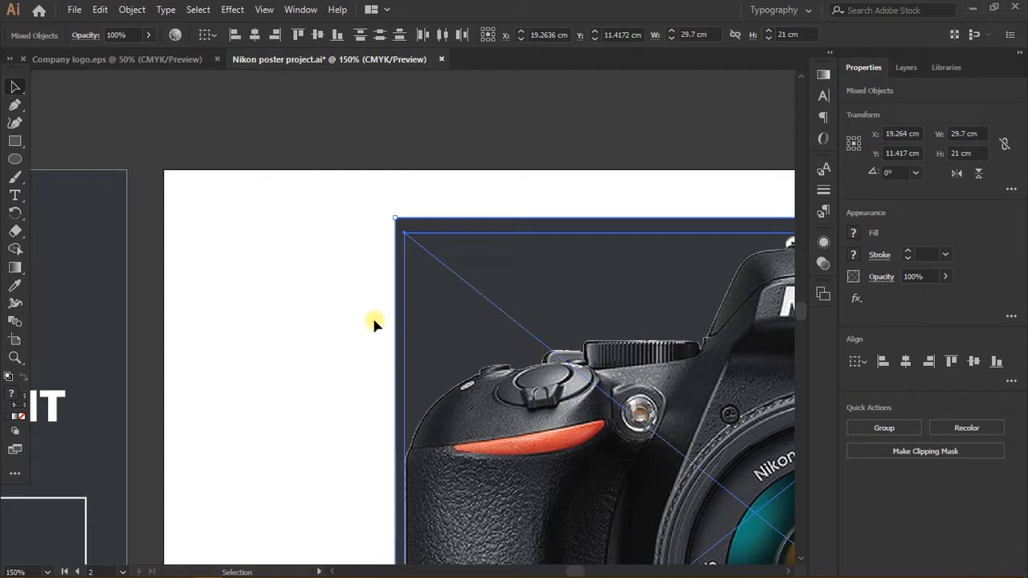
{"action": "left_click_drag", "start_coordinate": [464, 308], "coordinate": [232, 254]}
{"action": "scroll", "coordinate": [154, 161], "scroll_direction": "up", "scroll_amount": 3}
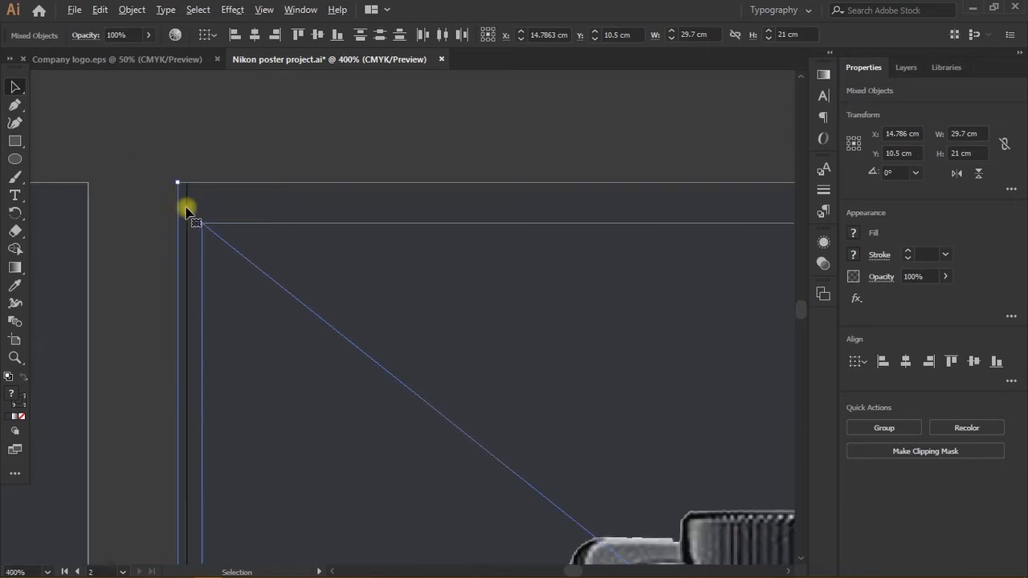
{"action": "left_click_drag", "start_coordinate": [193, 201], "coordinate": [199, 200]}
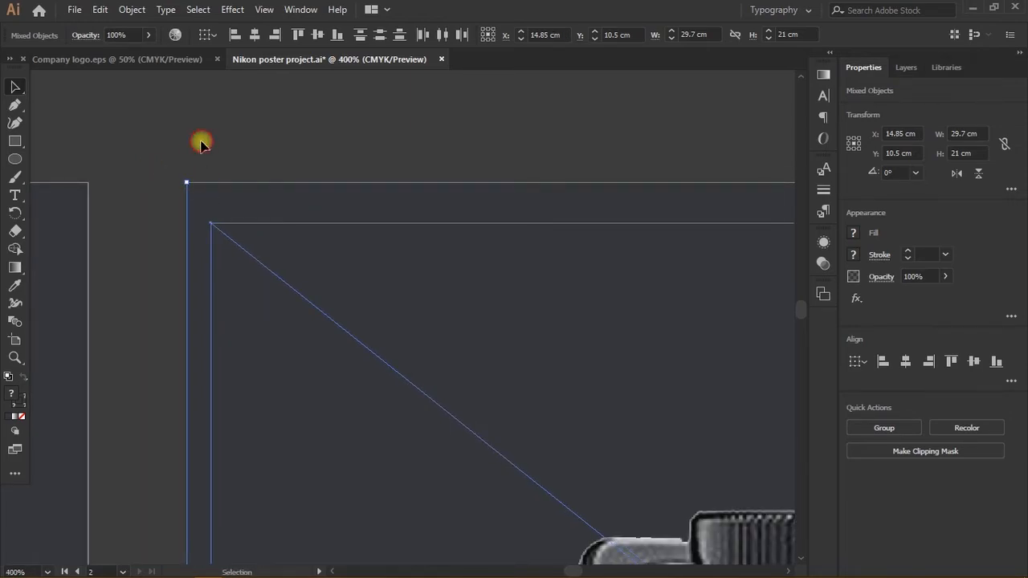
{"action": "left_click", "coordinate": [200, 144]}
{"action": "scroll", "coordinate": [200, 144], "scroll_direction": "down", "scroll_amount": 6}
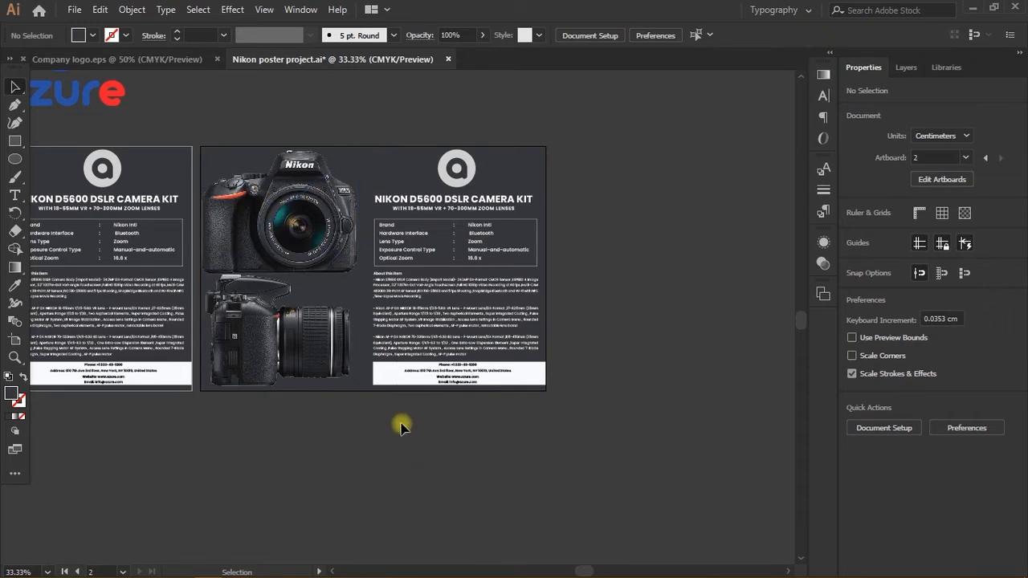
- Narrow the second poster's dark background rectangle from its left edge to about 15.5 cm wide, uncovering the area behind the cameras
{"action": "left_click", "coordinate": [395, 162]}
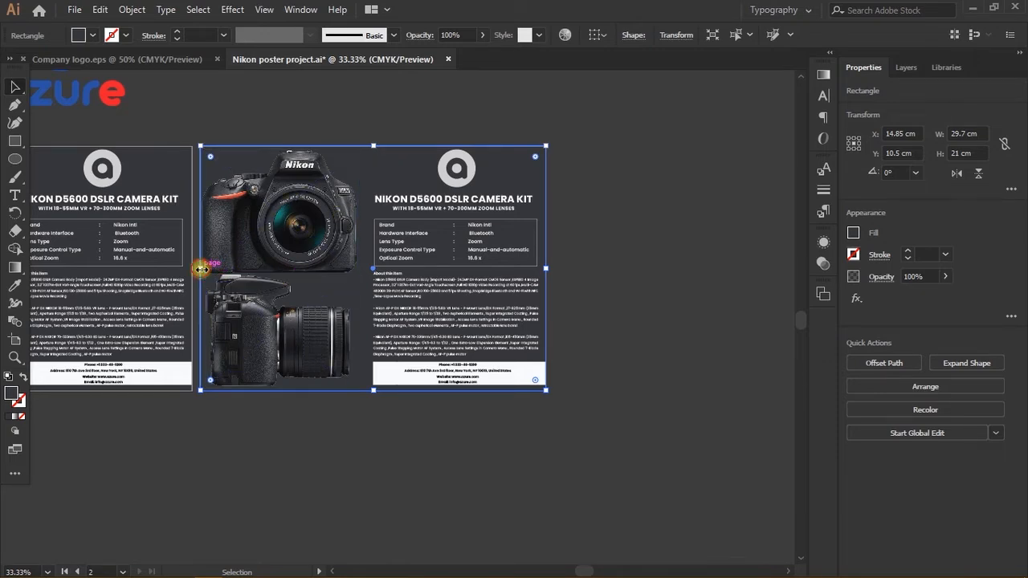
{"action": "left_click_drag", "start_coordinate": [202, 269], "coordinate": [365, 308]}
{"action": "left_click", "coordinate": [404, 476]}
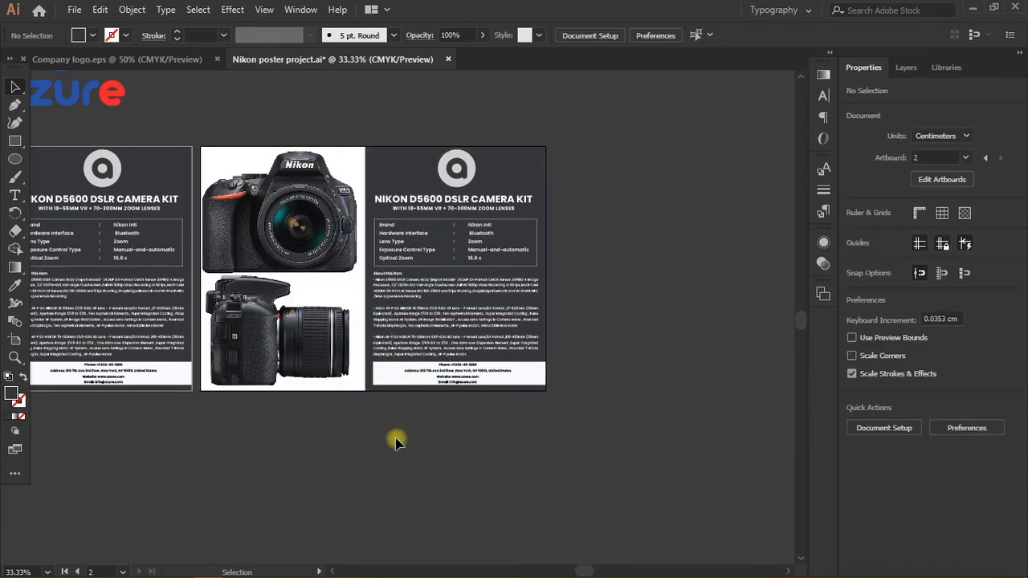
- Add a third A4 landscape artboard, 29.7 by 21 cm, beside the second poster
{"action": "scroll", "coordinate": [397, 443], "scroll_direction": "up", "scroll_amount": 1}
{"action": "scroll", "coordinate": [386, 413], "scroll_direction": "down", "scroll_amount": 1}
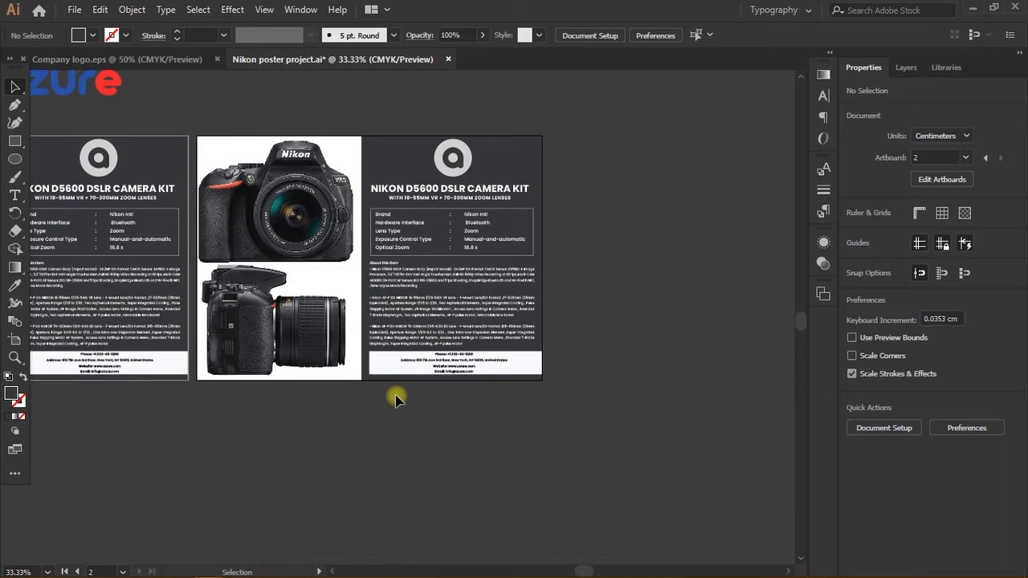
{"action": "scroll", "coordinate": [396, 399], "scroll_direction": "up", "scroll_amount": 2}
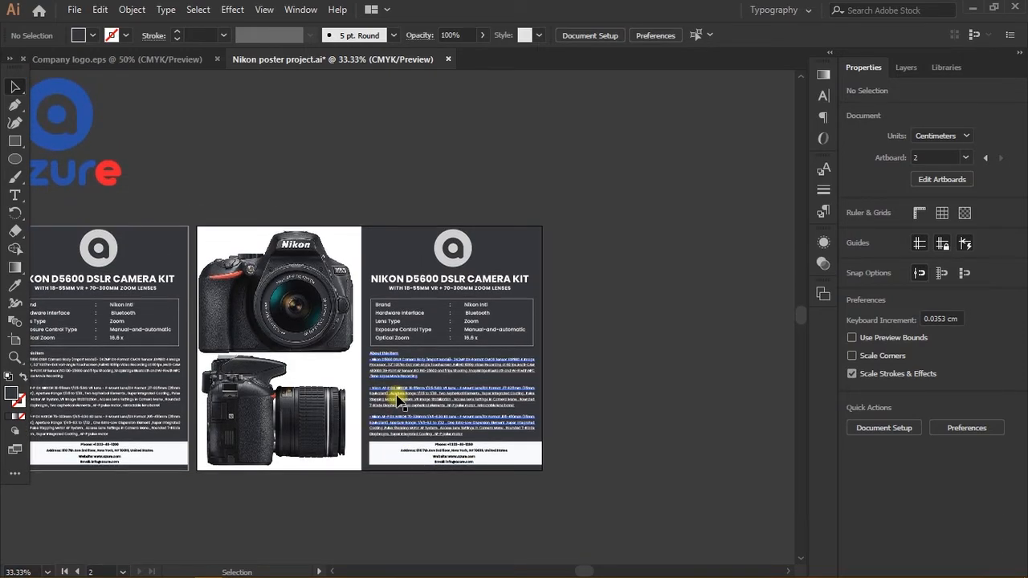
{"action": "scroll", "coordinate": [400, 398], "scroll_direction": "down", "scroll_amount": 1}
{"action": "scroll", "coordinate": [407, 389], "scroll_direction": "up", "scroll_amount": 2}
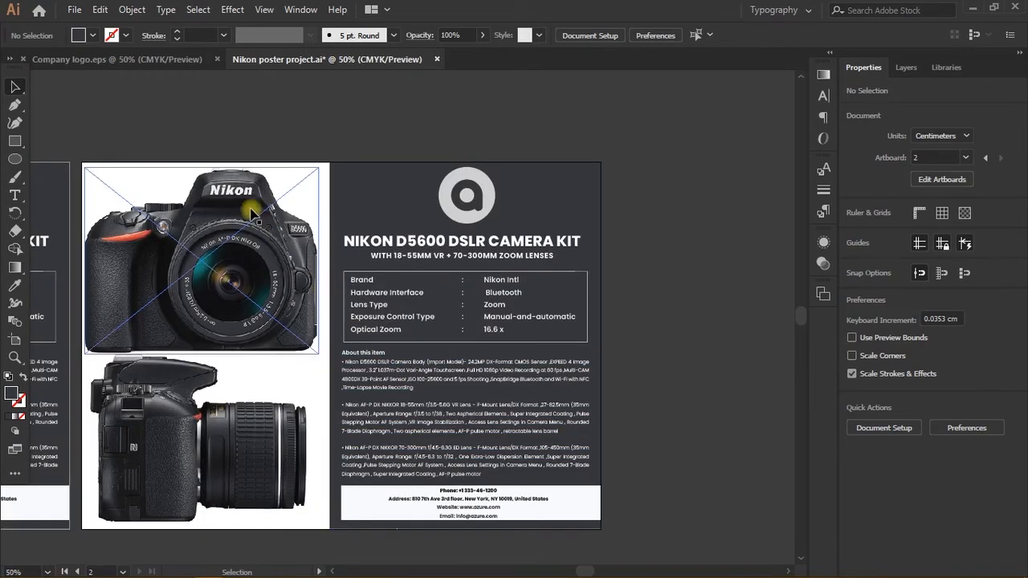
{"action": "scroll", "coordinate": [314, 440], "scroll_direction": "down", "scroll_amount": 2}
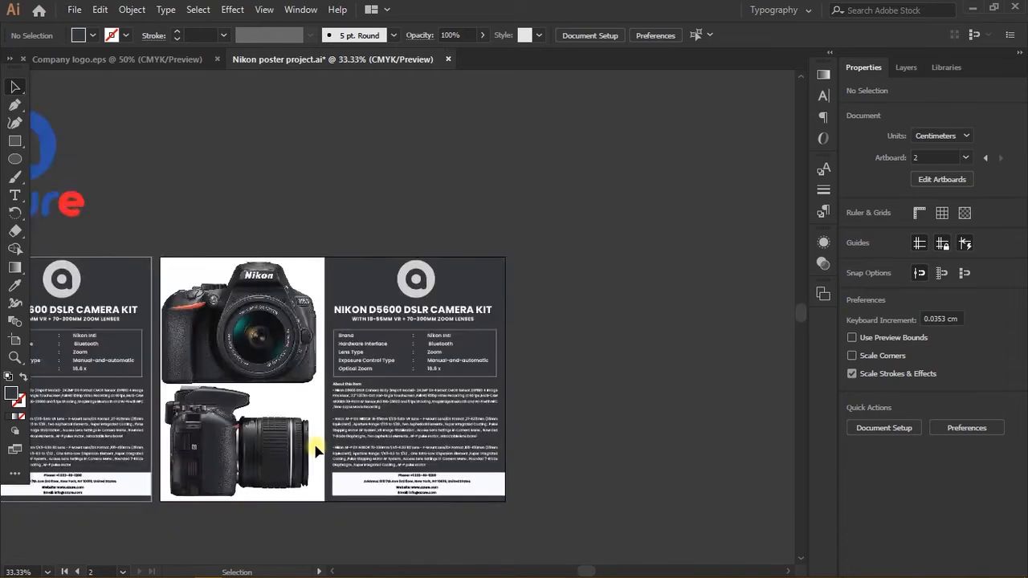
{"action": "scroll", "coordinate": [449, 369], "scroll_direction": "up", "scroll_amount": 1}
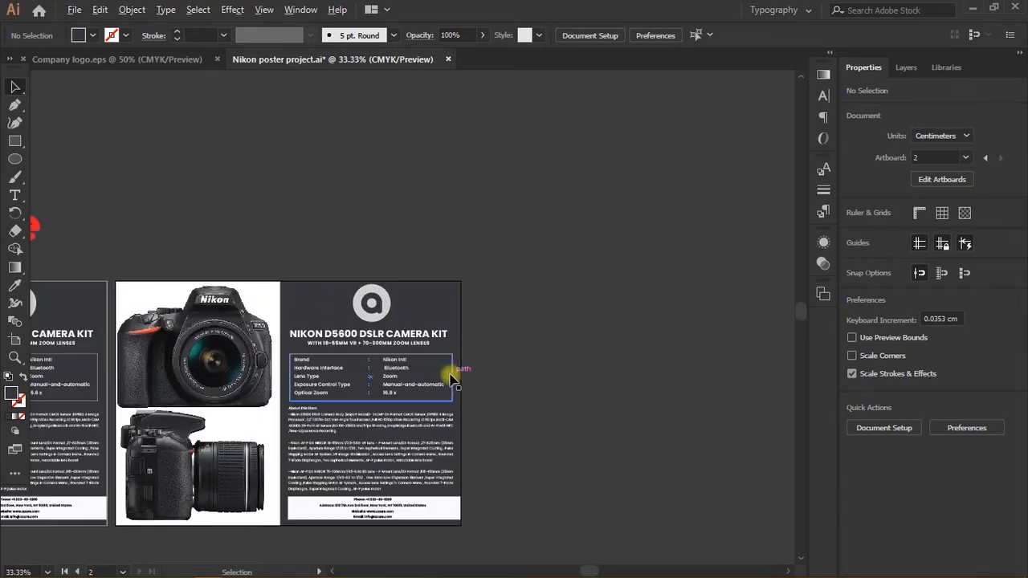
{"action": "left_click", "coordinate": [13, 340]}
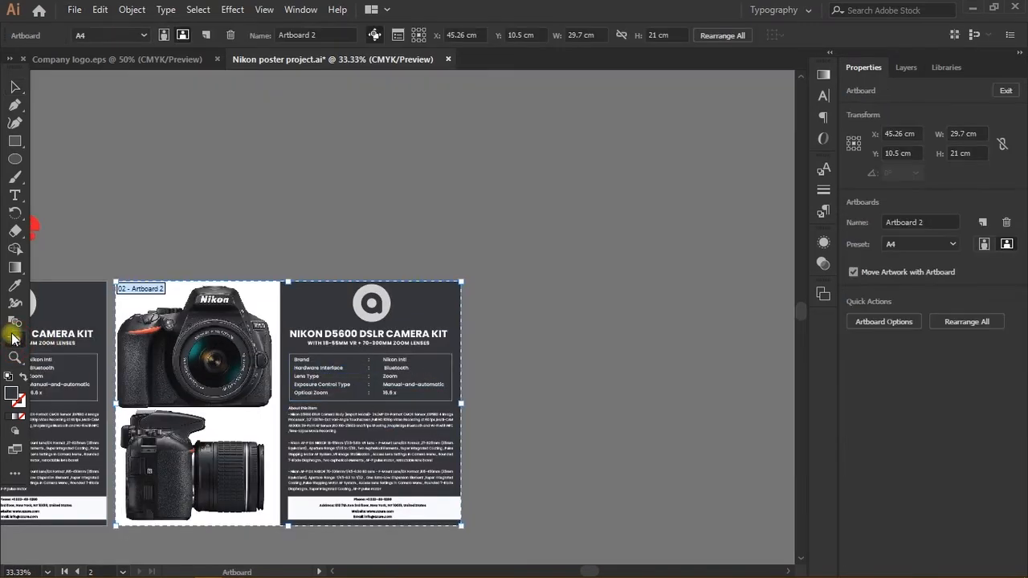
{"action": "left_click", "coordinate": [205, 36]}
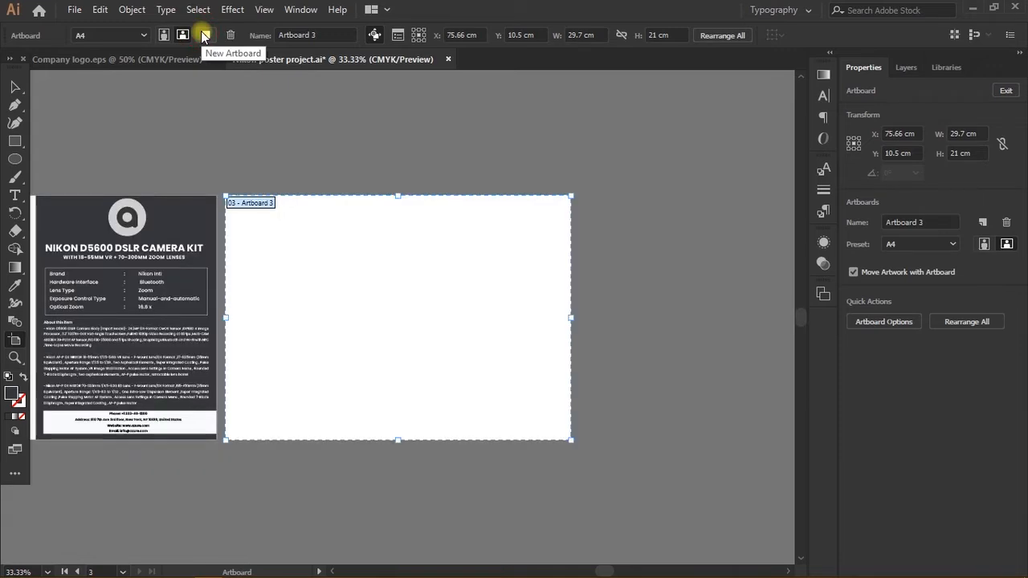
{"action": "left_click", "coordinate": [15, 87]}
- Duplicate all of the second poster's artwork onto the third artboard
{"action": "scroll", "coordinate": [303, 329], "scroll_direction": "left", "scroll_amount": 3}
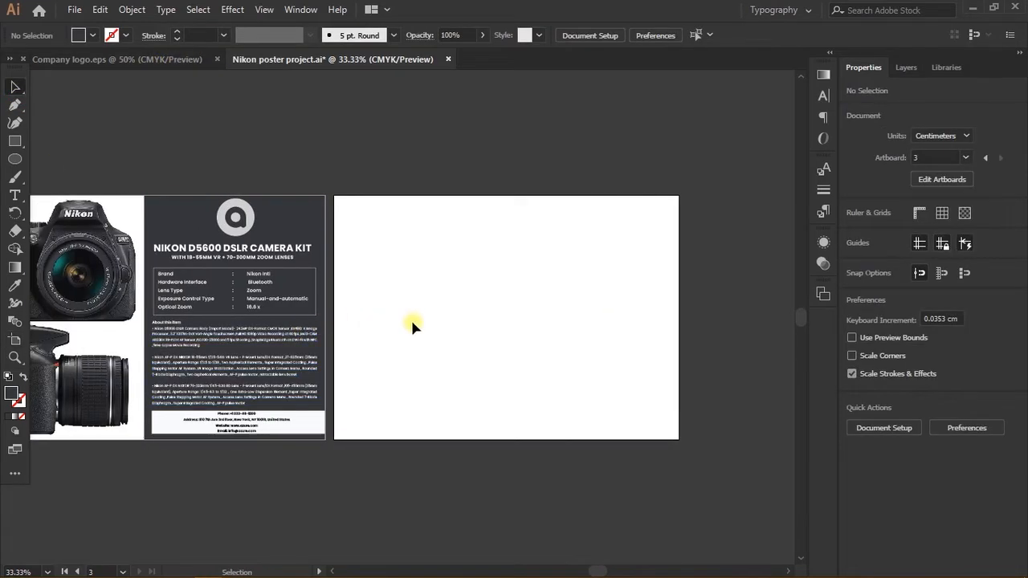
{"action": "scroll", "coordinate": [532, 197], "scroll_direction": "down", "scroll_amount": 1}
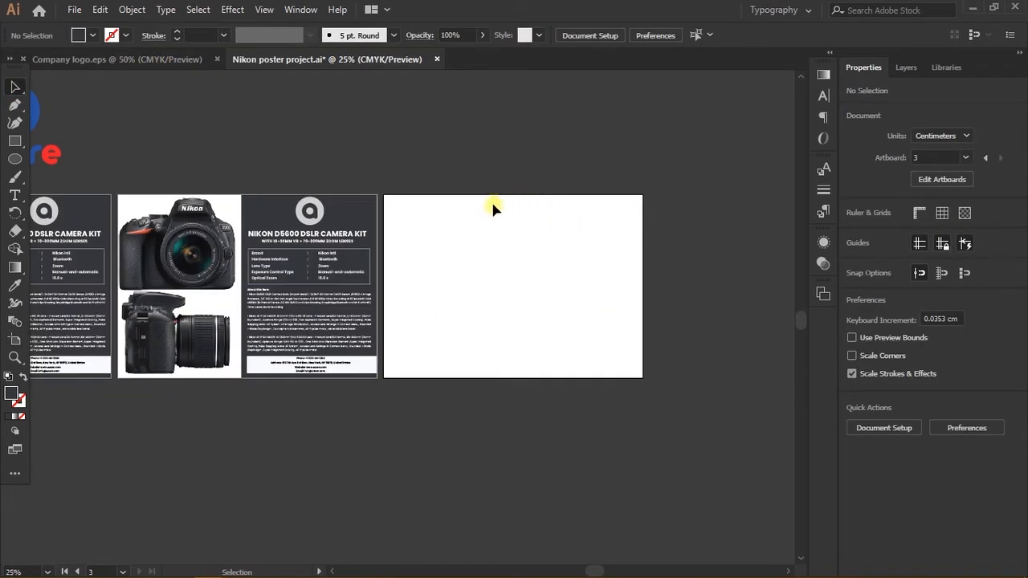
{"action": "left_click_drag", "start_coordinate": [402, 175], "coordinate": [181, 383]}
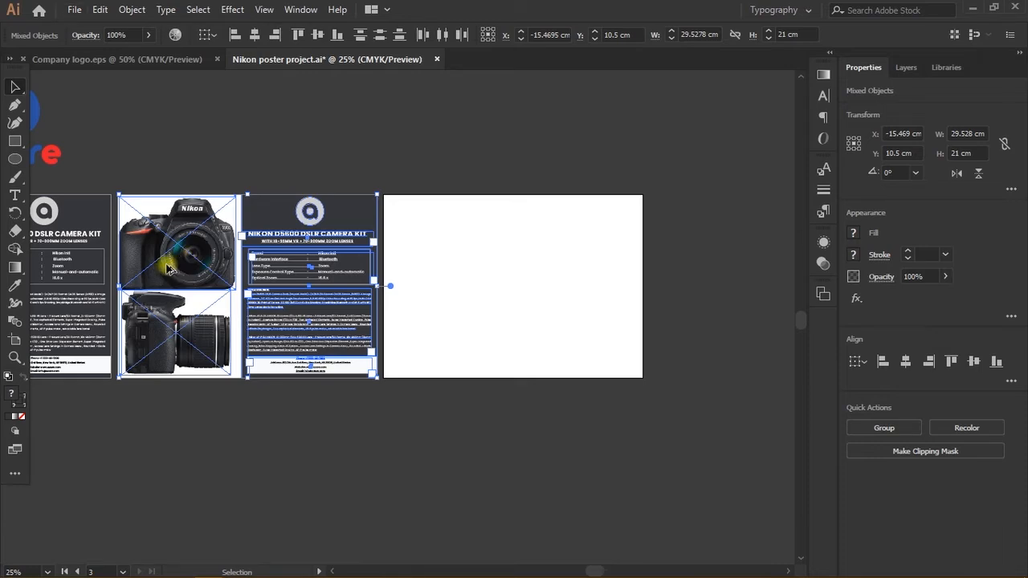
{"action": "left_click_drag", "start_coordinate": [158, 267], "coordinate": [431, 240]}
{"action": "key", "text": "ctrl+z"}
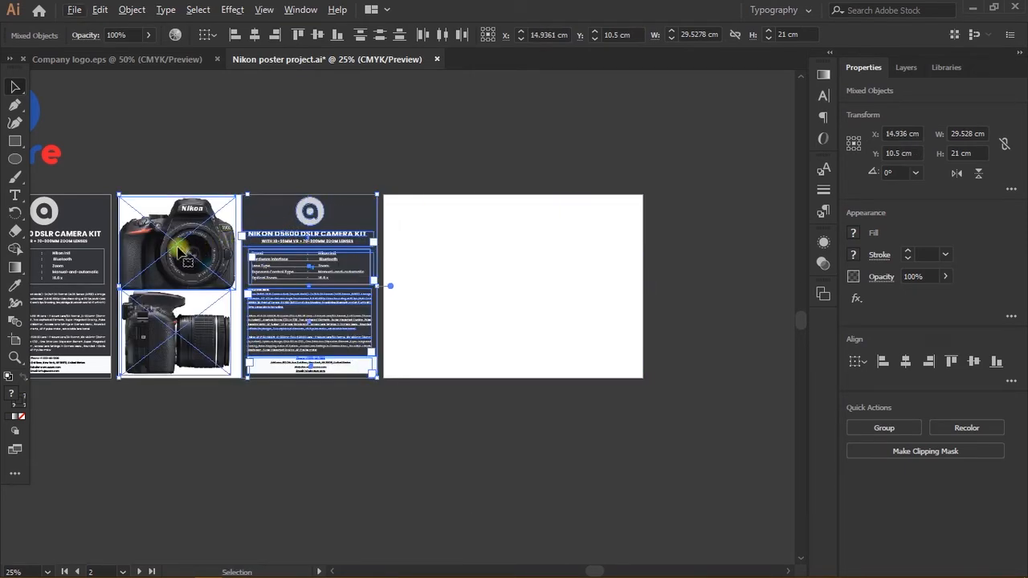
{"action": "left_click_drag", "start_coordinate": [165, 252], "coordinate": [439, 256]}
- Align the duplicated poster with the third artboard, snapping its top-right corner to the artboard's top-right corner
{"action": "key", "text": "ctrl+equal"}
{"action": "key", "text": "ctrl+equal"}
{"action": "key", "text": "ctrl+equal"}
{"action": "key", "text": "ctrl+equal"}
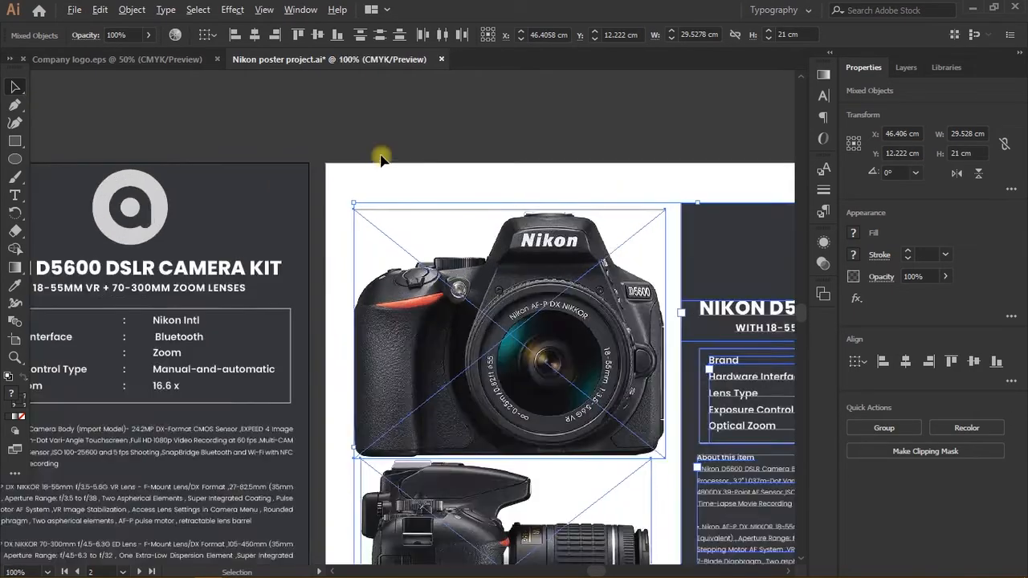
{"action": "key", "text": "ctrl+equal"}
{"action": "left_click_drag", "start_coordinate": [498, 461], "coordinate": [320, 198]}
{"action": "key", "text": "ctrl+minus"}
{"action": "key", "text": "ctrl+minus"}
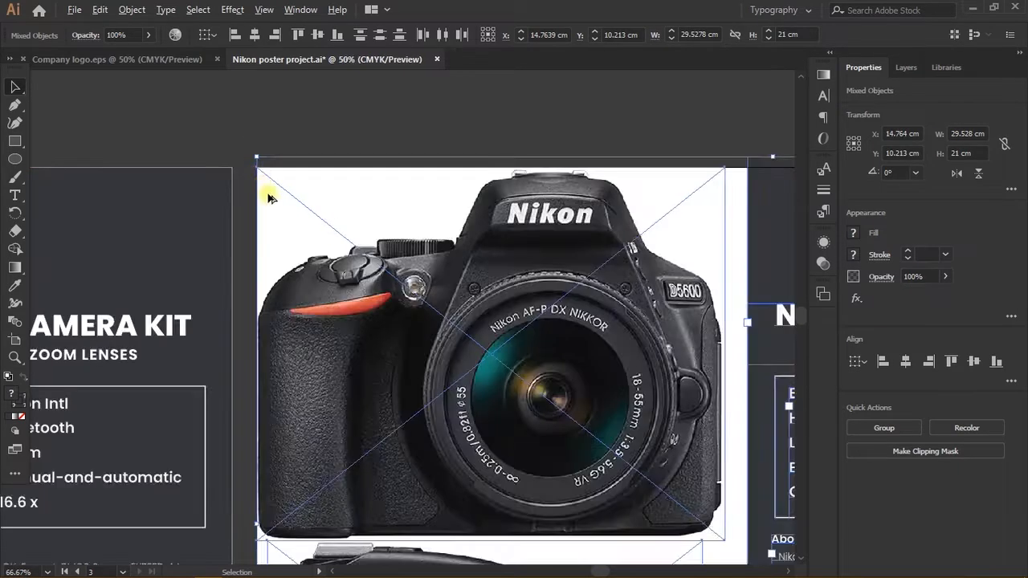
{"action": "scroll", "coordinate": [269, 198], "scroll_direction": "down", "scroll_amount": 2}
{"action": "scroll", "coordinate": [559, 195], "scroll_direction": "up", "scroll_amount": 6}
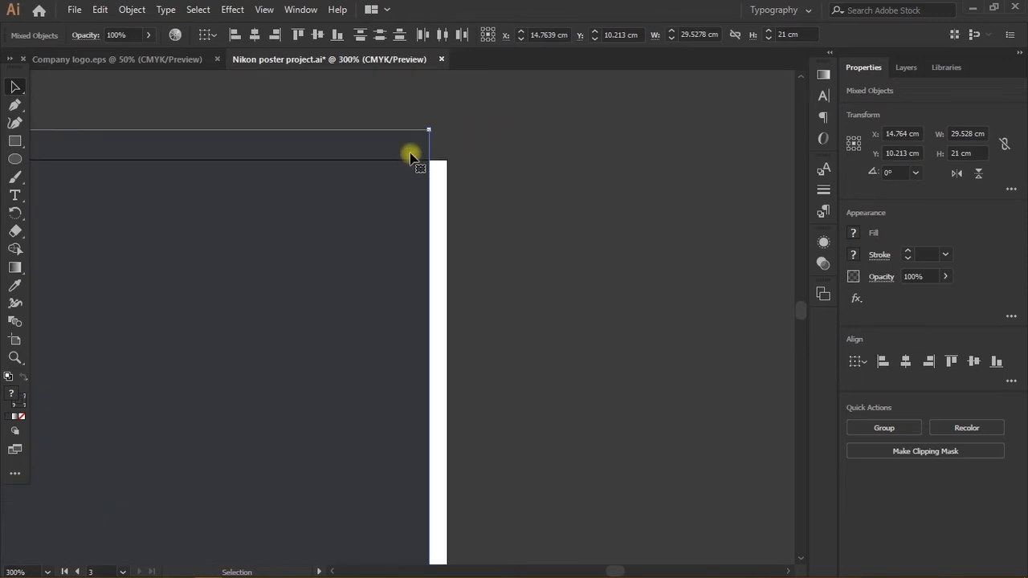
{"action": "left_click_drag", "start_coordinate": [409, 155], "coordinate": [427, 183]}
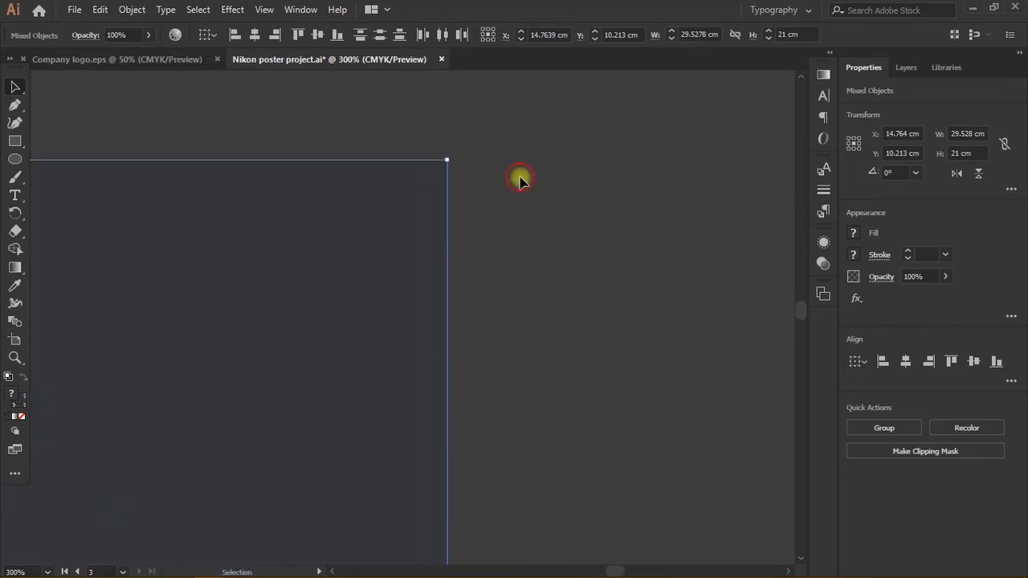
{"action": "left_click", "coordinate": [519, 180]}
{"action": "scroll", "coordinate": [500, 213], "scroll_direction": "down", "scroll_amount": 5}
{"action": "scroll", "coordinate": [501, 215], "scroll_direction": "down", "scroll_amount": 2}
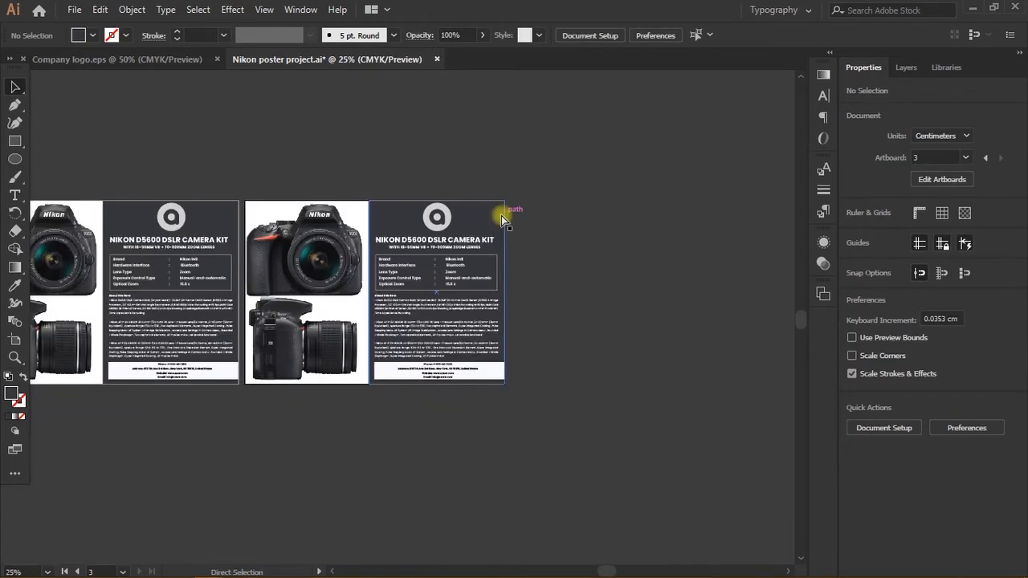
- Move the azure logo from above the first poster to above the third poster
{"action": "scroll", "coordinate": [482, 217], "scroll_direction": "left", "scroll_amount": 1}
{"action": "scroll", "coordinate": [310, 220], "scroll_direction": "up", "scroll_amount": 2}
{"action": "scroll", "coordinate": [270, 229], "scroll_direction": "left", "scroll_amount": 4}
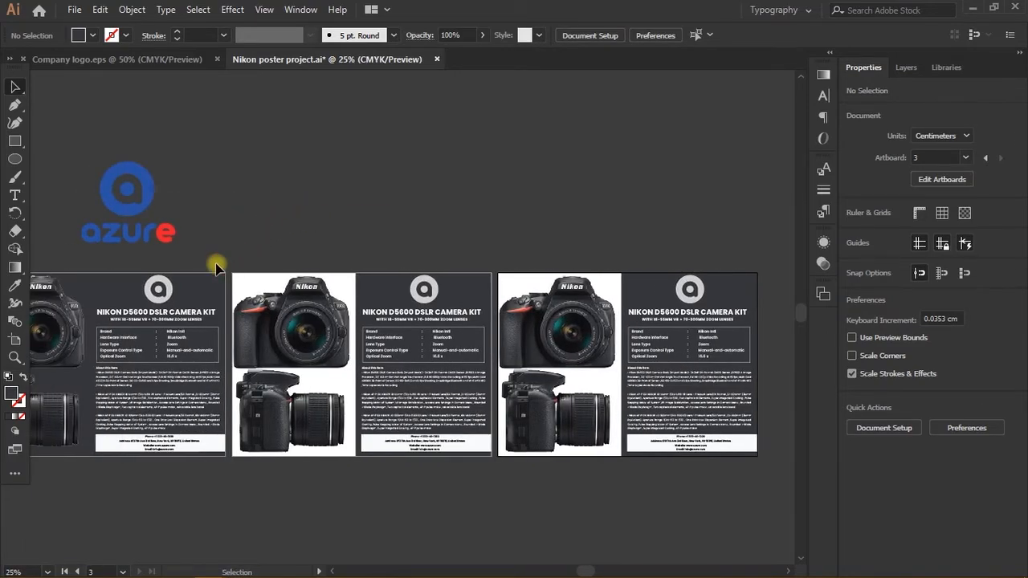
{"action": "left_click_drag", "start_coordinate": [217, 267], "coordinate": [80, 168]}
{"action": "left_click_drag", "start_coordinate": [163, 236], "coordinate": [729, 233]}
{"action": "scroll", "coordinate": [652, 238], "scroll_direction": "up", "scroll_amount": 4}
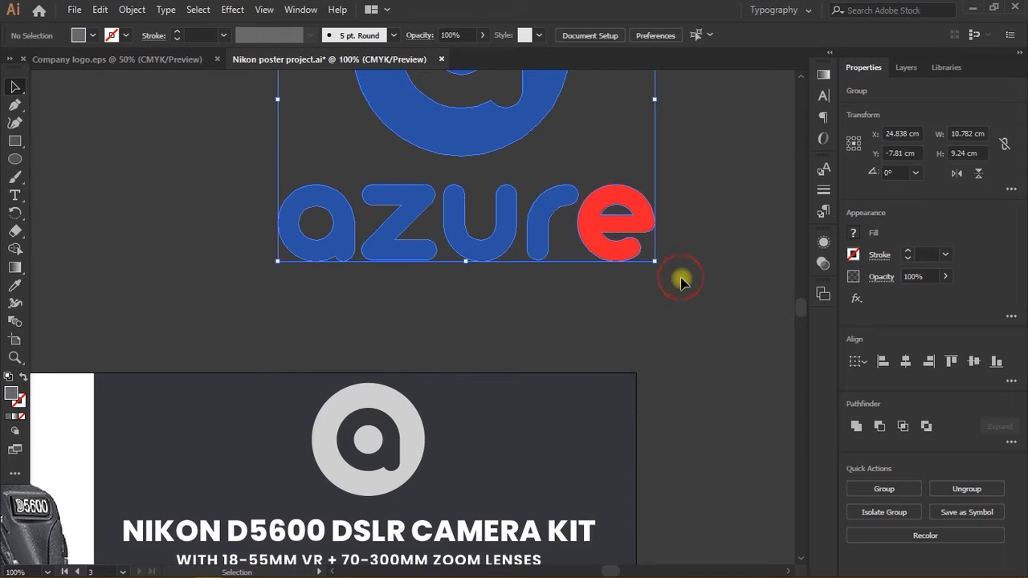
{"action": "left_click", "coordinate": [680, 281]}
- Fill the third poster's background rectangle with the blue sampled from the azure logo
{"action": "scroll", "coordinate": [680, 281], "scroll_direction": "down", "scroll_amount": 1}
{"action": "left_click", "coordinate": [634, 358]}
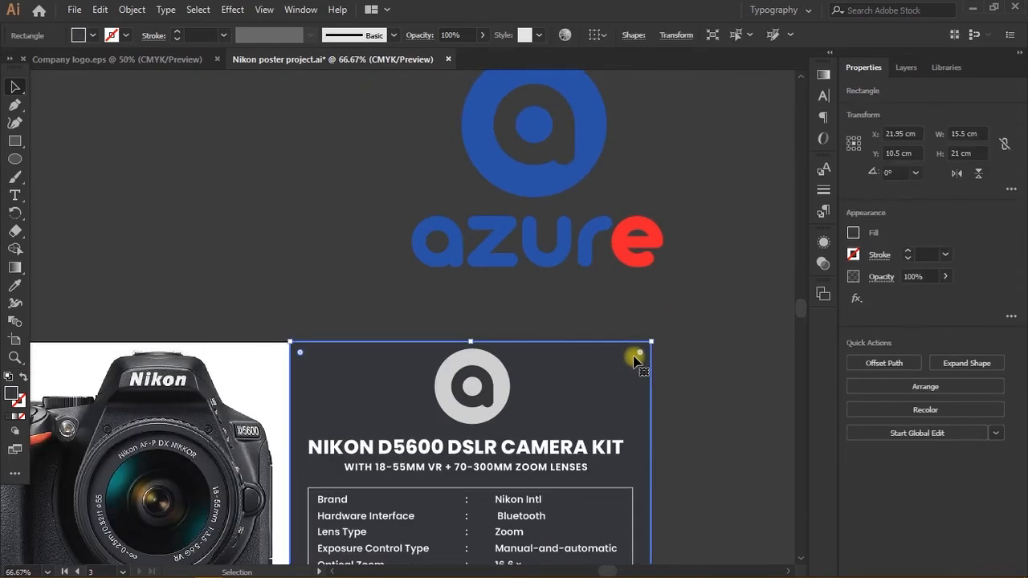
{"action": "left_click", "coordinate": [15, 286]}
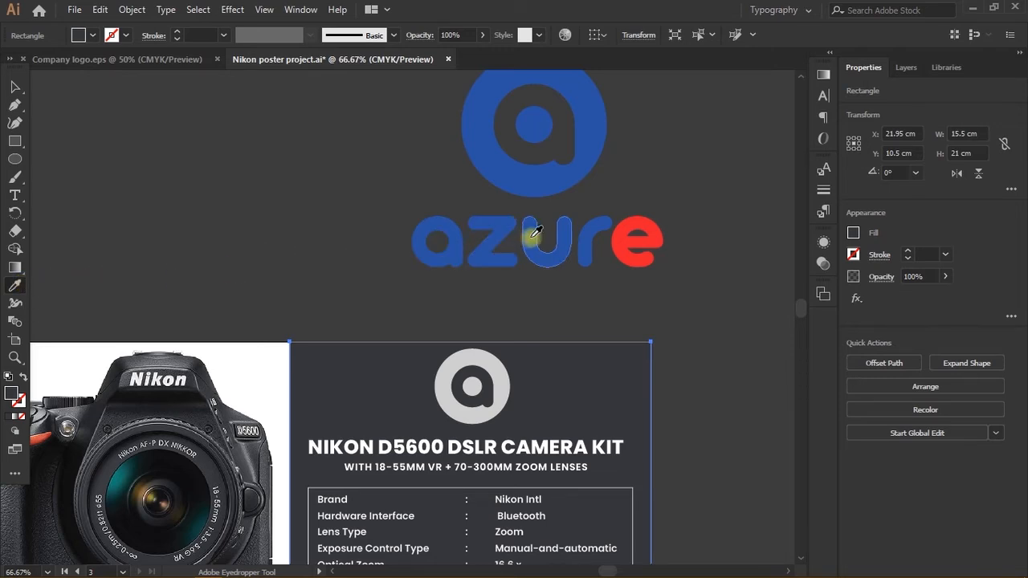
{"action": "left_click", "coordinate": [543, 186]}
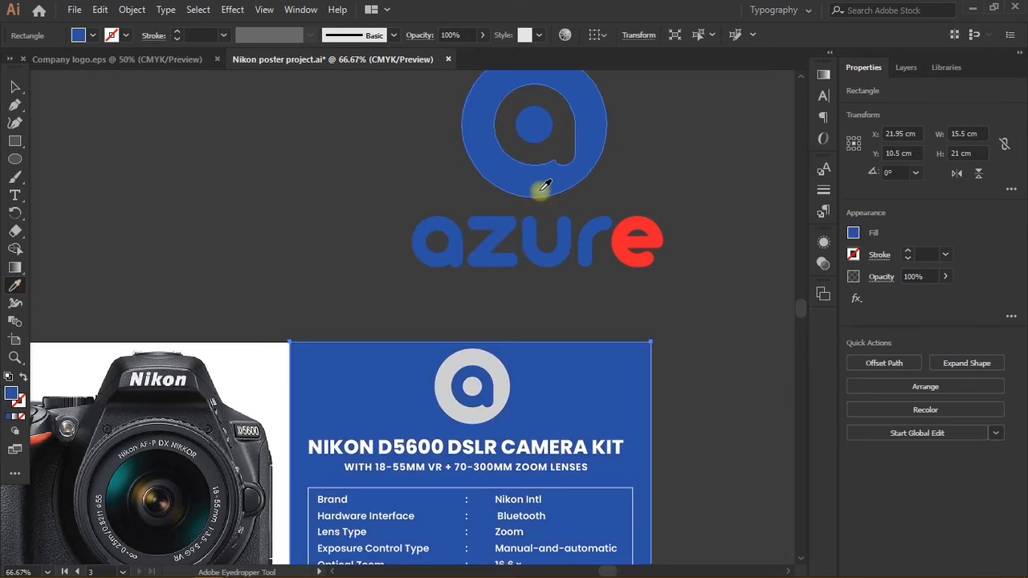
- Fill the third poster's white contact-details rectangle with the red sampled from the letter e of the azure logo
{"action": "scroll", "coordinate": [539, 190], "scroll_direction": "down", "scroll_amount": 2}
{"action": "scroll", "coordinate": [534, 195], "scroll_direction": "down", "scroll_amount": 1}
{"action": "key", "text": "v"}
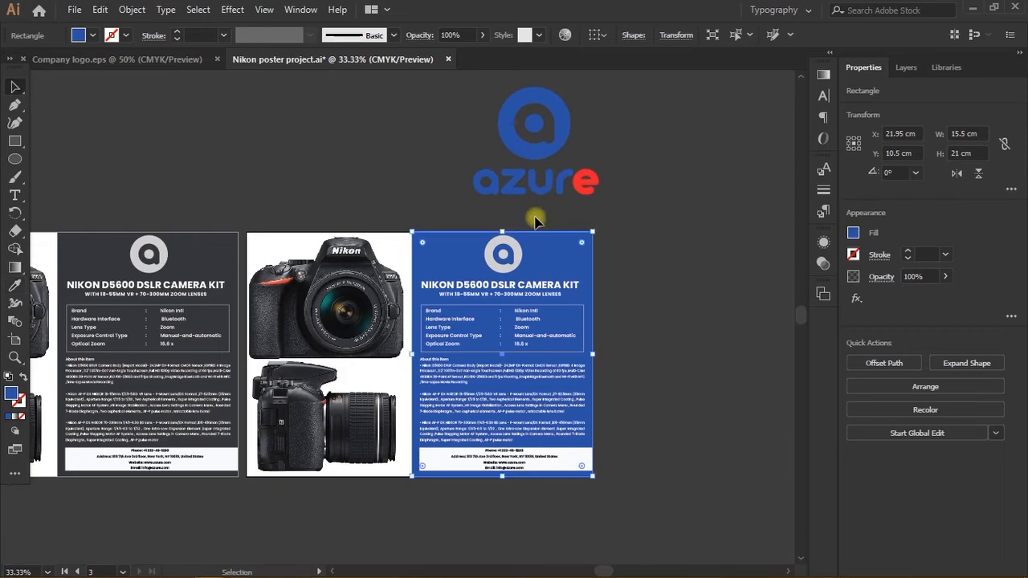
{"action": "left_click", "coordinate": [661, 317]}
{"action": "scroll", "coordinate": [615, 450], "scroll_direction": "up", "scroll_amount": 1}
{"action": "left_click", "coordinate": [574, 474]}
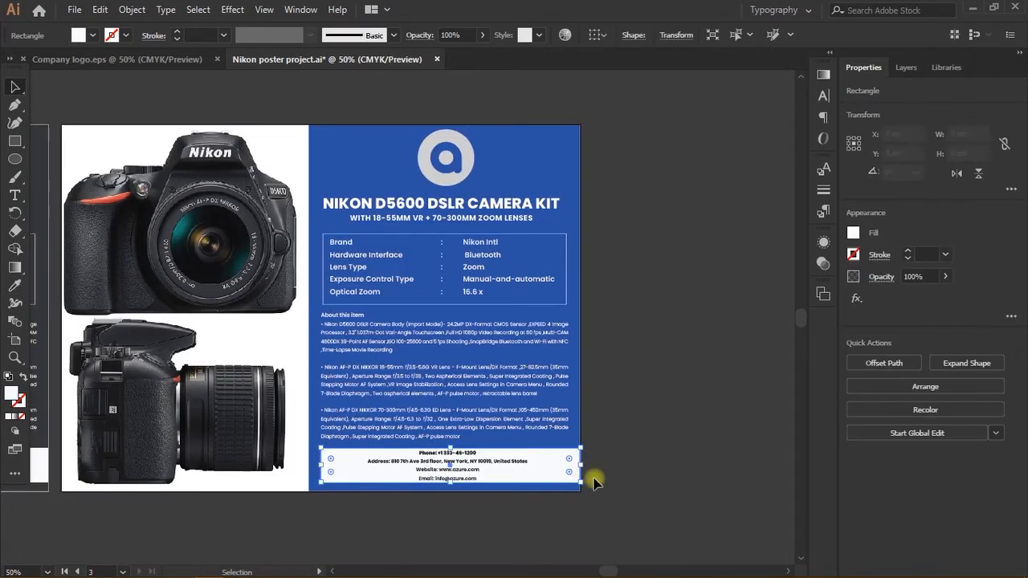
{"action": "scroll", "coordinate": [591, 475], "scroll_direction": "up", "scroll_amount": 5}
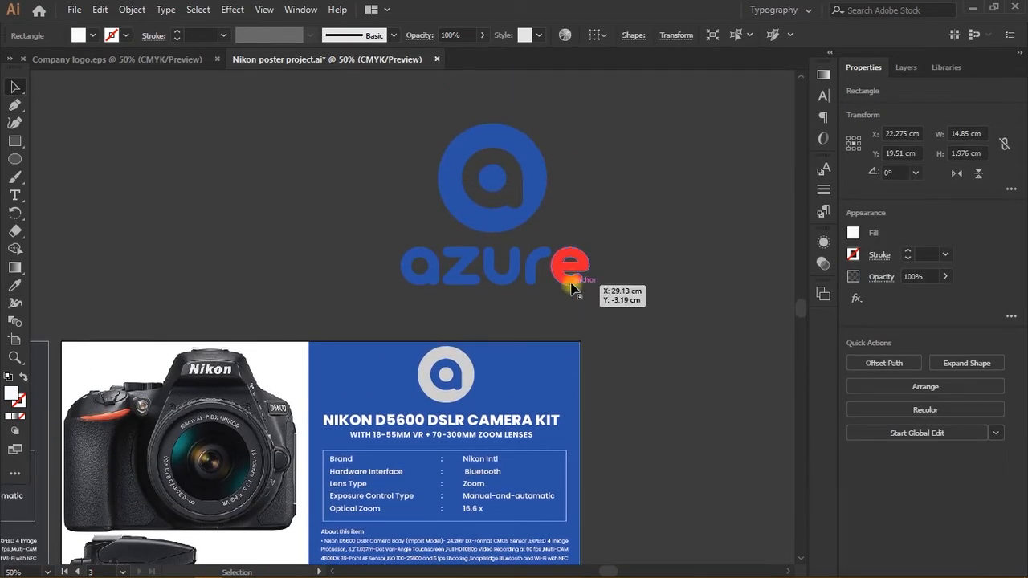
{"action": "key", "text": "i"}
{"action": "key", "text": "ctrl+minus"}
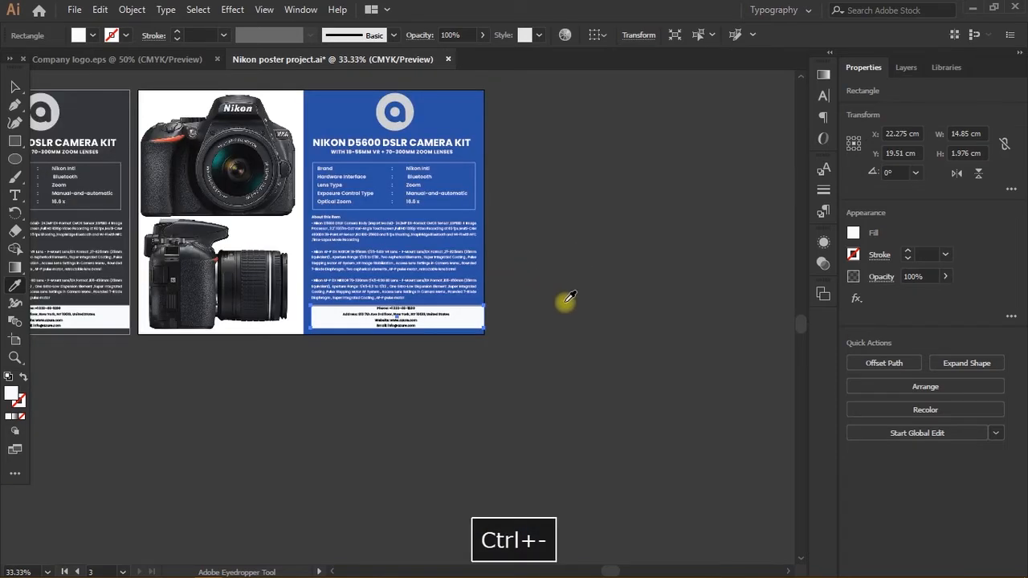
{"action": "scroll", "coordinate": [565, 300], "scroll_direction": "up", "scroll_amount": 3}
{"action": "left_click", "coordinate": [487, 182]}
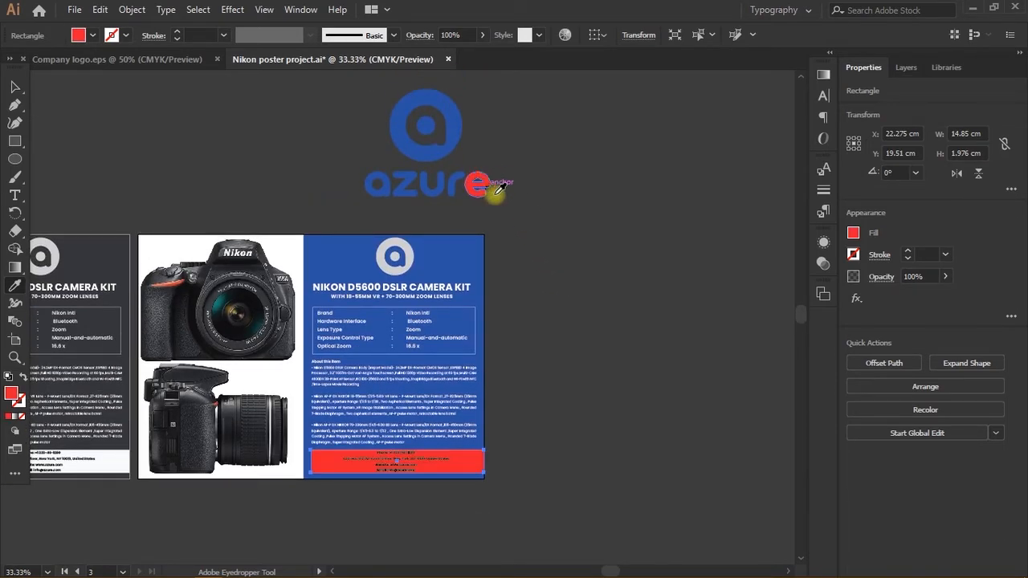
{"action": "left_click", "coordinate": [16, 88]}
{"action": "left_click", "coordinate": [523, 415]}
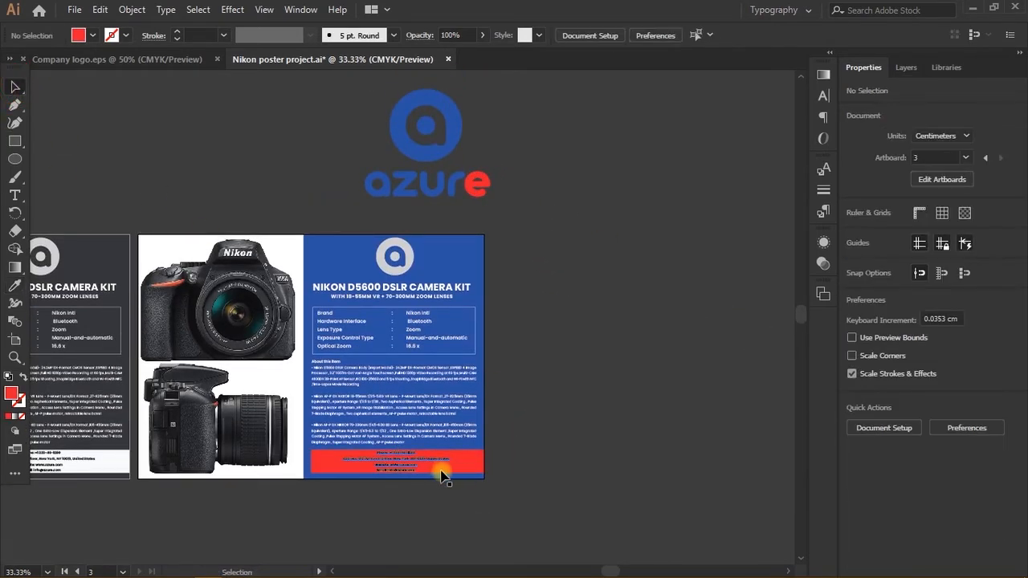
- Change the fill of the contact text on the third poster's red bar to bright yellow
{"action": "scroll", "coordinate": [436, 470], "scroll_direction": "up", "scroll_amount": 3}
{"action": "scroll", "coordinate": [335, 450], "scroll_direction": "up", "scroll_amount": 2}
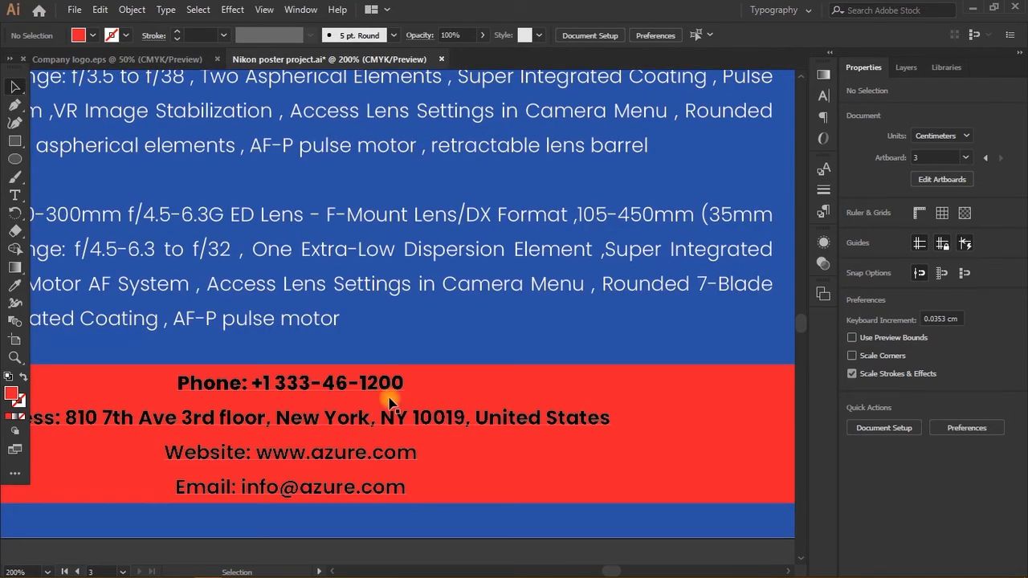
{"action": "scroll", "coordinate": [388, 394], "scroll_direction": "down", "scroll_amount": 3}
{"action": "left_click", "coordinate": [361, 401]}
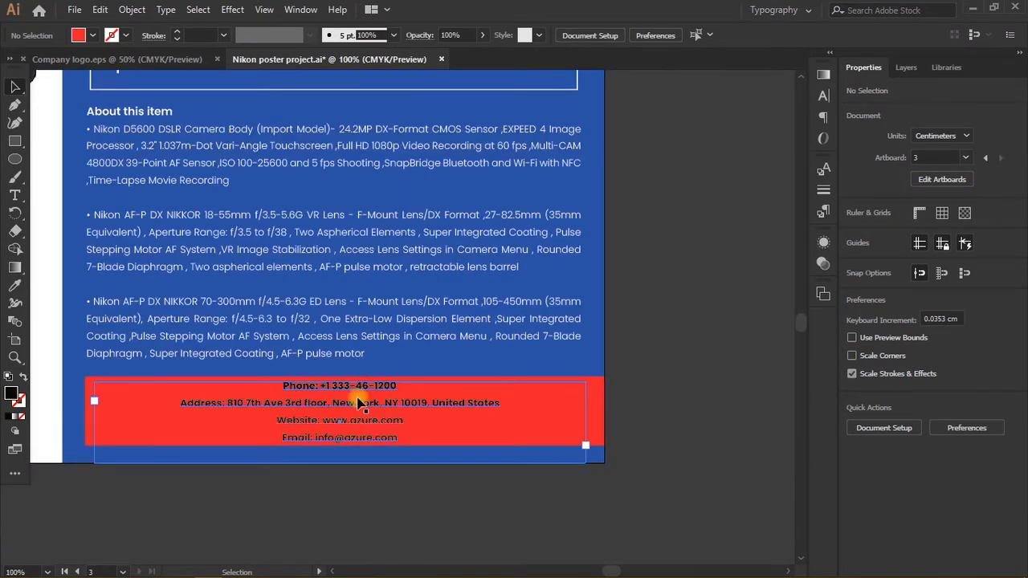
{"action": "scroll", "coordinate": [358, 402], "scroll_direction": "down", "scroll_amount": 1}
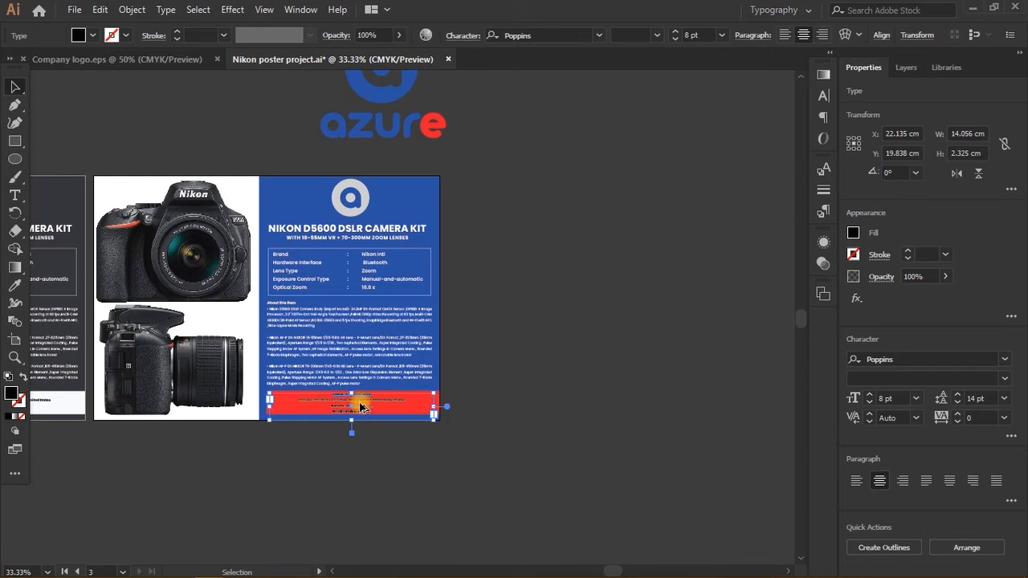
{"action": "scroll", "coordinate": [360, 406], "scroll_direction": "up", "scroll_amount": 2}
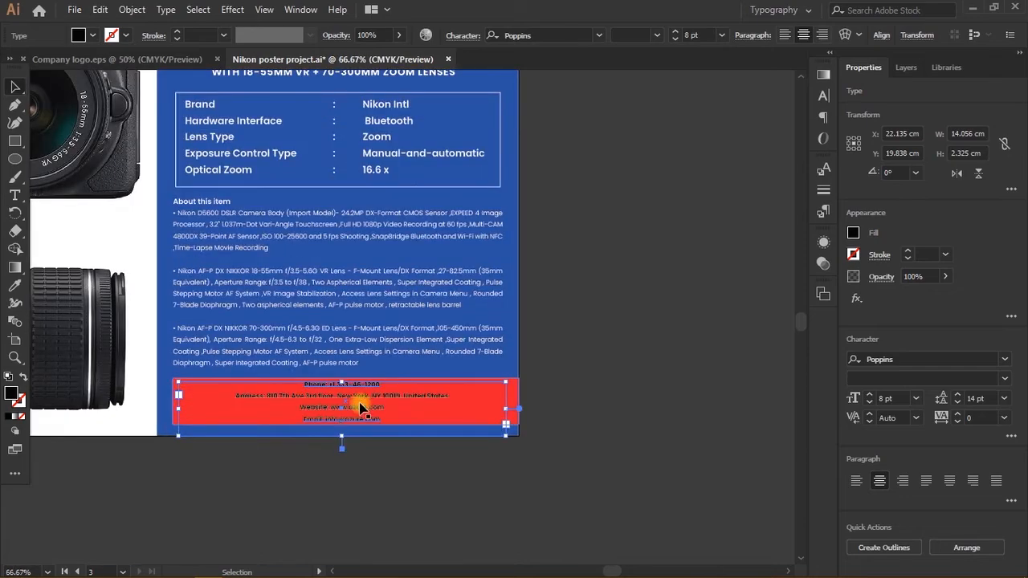
{"action": "double_click", "coordinate": [16, 393]}
{"action": "left_click", "coordinate": [236, 221]}
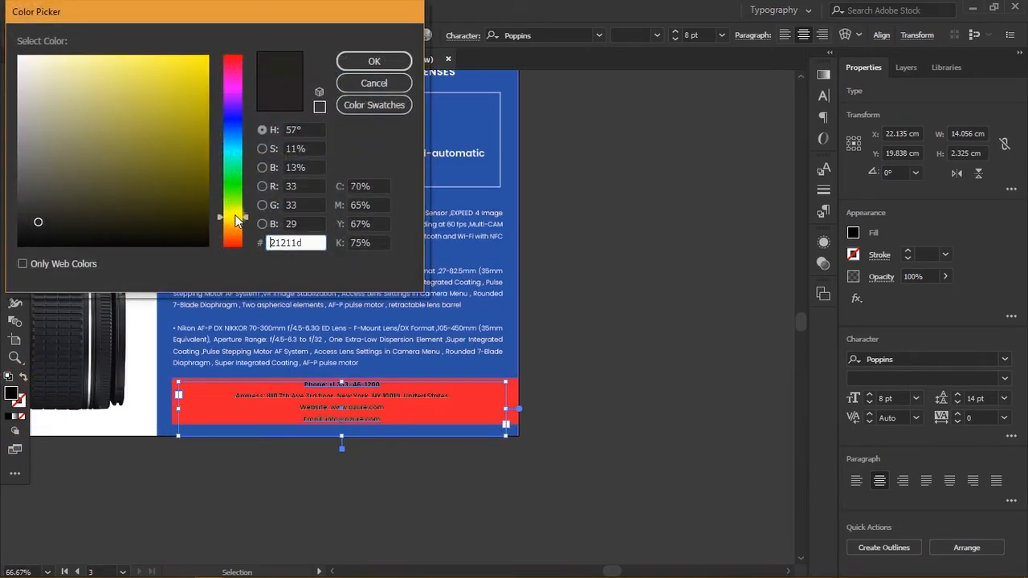
{"action": "left_click", "coordinate": [184, 73]}
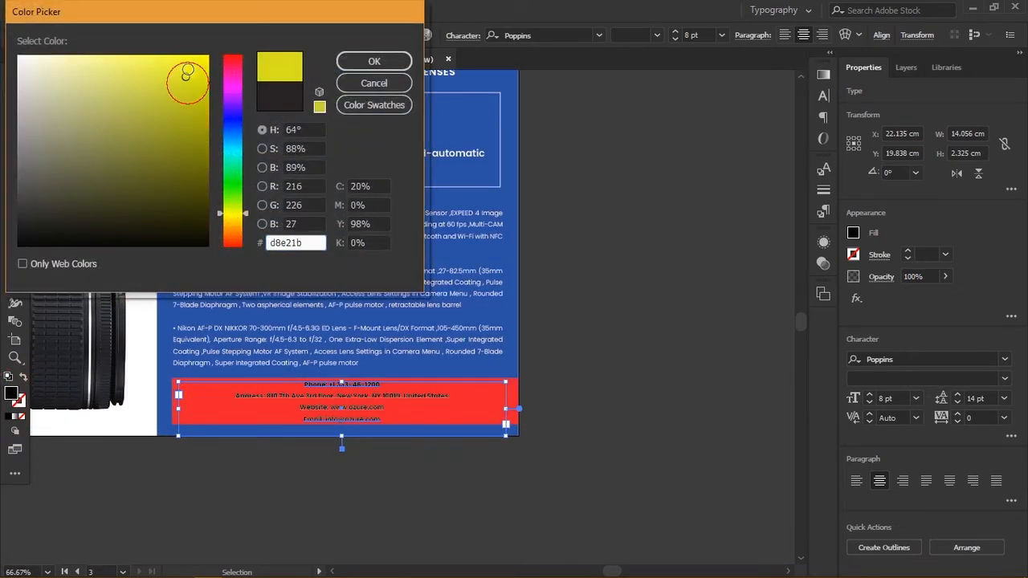
{"action": "left_click", "coordinate": [374, 62]}
- Set the phone line of the contact text to Poppins ExtraBold at 15 pt
{"action": "scroll", "coordinate": [278, 413], "scroll_direction": "up", "scroll_amount": 2}
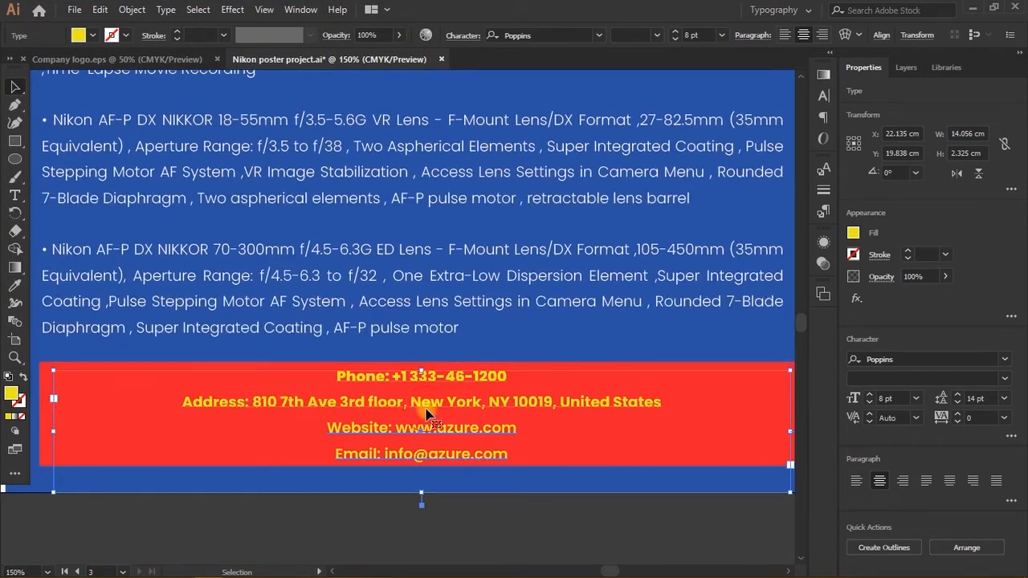
{"action": "double_click", "coordinate": [410, 401]}
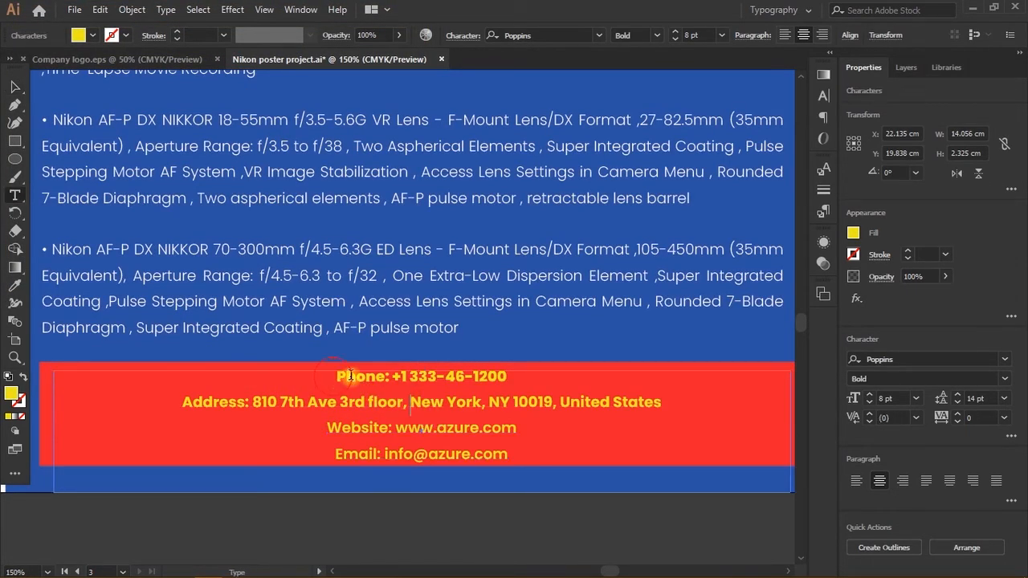
{"action": "left_click_drag", "start_coordinate": [350, 375], "coordinate": [549, 375]}
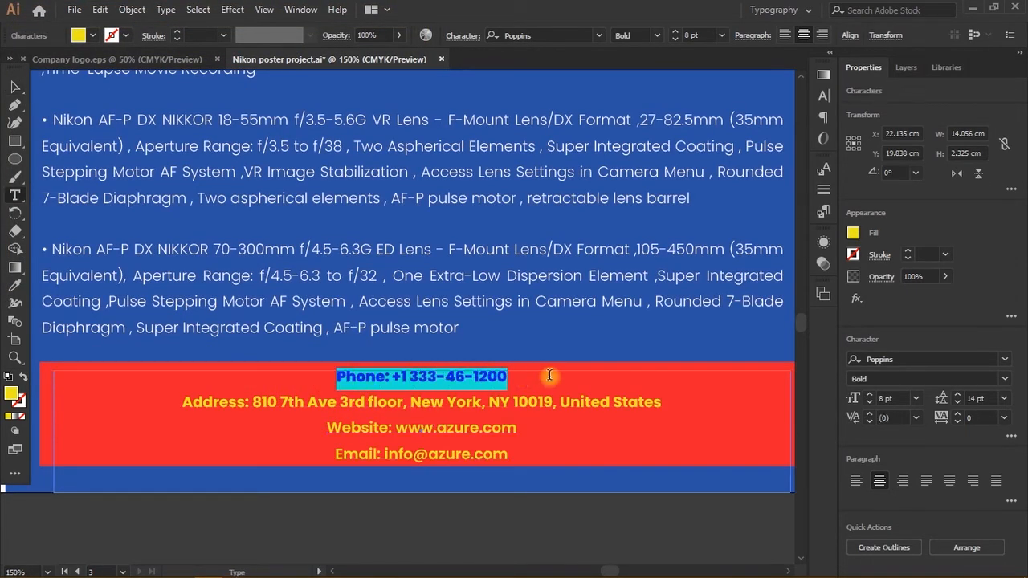
{"action": "left_click", "coordinate": [870, 396]}
{"action": "left_click", "coordinate": [871, 396]}
{"action": "left_click", "coordinate": [870, 396]}
{"action": "left_click", "coordinate": [870, 396]}
{"action": "left_click", "coordinate": [870, 395]}
{"action": "left_click", "coordinate": [870, 396]}
{"action": "left_click", "coordinate": [871, 395]}
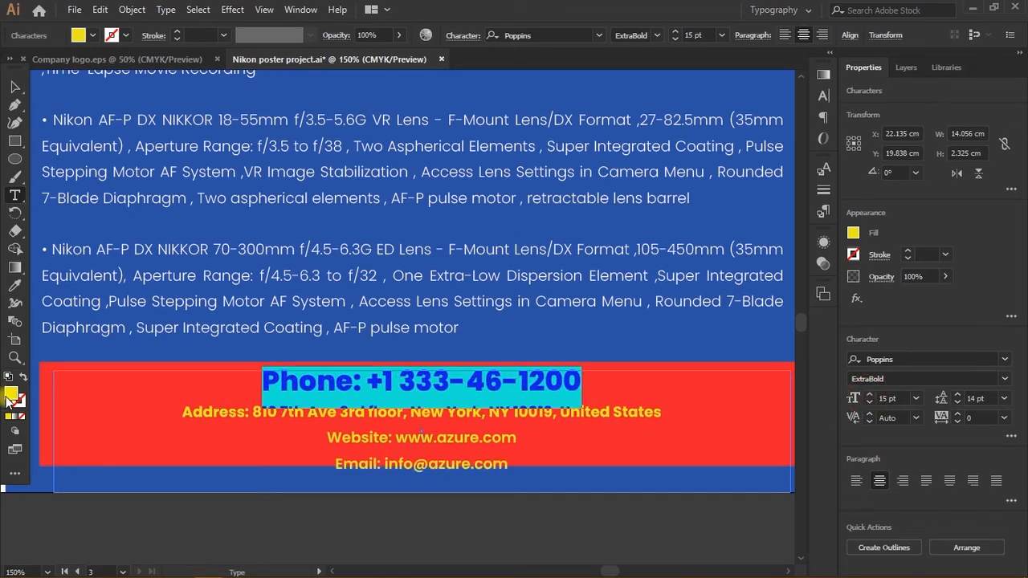
- Change the phone line's text colour to white
{"action": "double_click", "coordinate": [10, 393]}
{"action": "mouse_move", "coordinate": [48, 198]}
{"action": "left_mouse_down"}
{"action": "mouse_move", "coordinate": [53, 150]}
{"action": "mouse_move", "coordinate": [41, 78]}
{"action": "left_mouse_up"}
{"action": "left_click", "coordinate": [374, 61]}
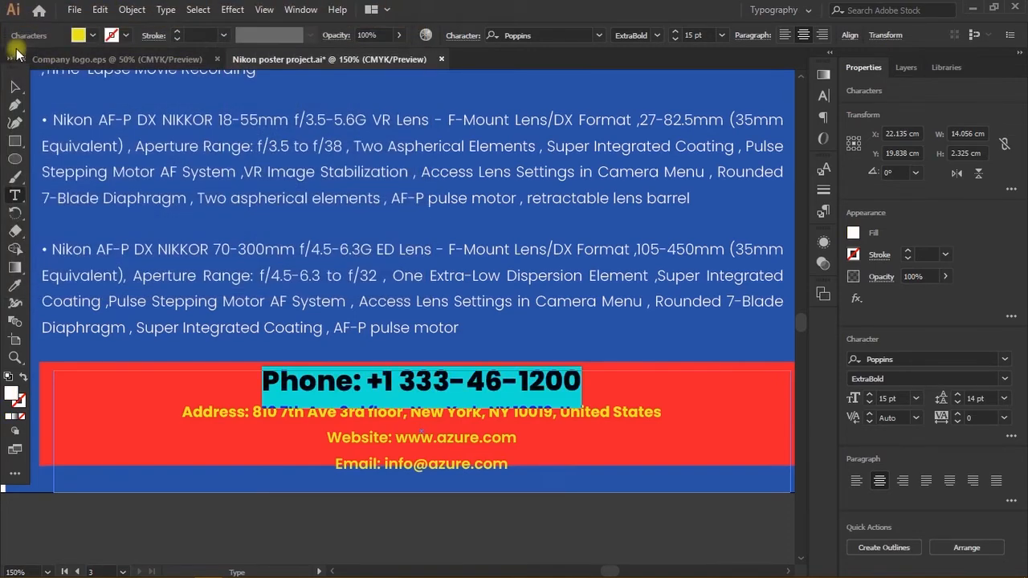
{"action": "left_click", "coordinate": [16, 85]}
{"action": "left_click", "coordinate": [473, 527]}
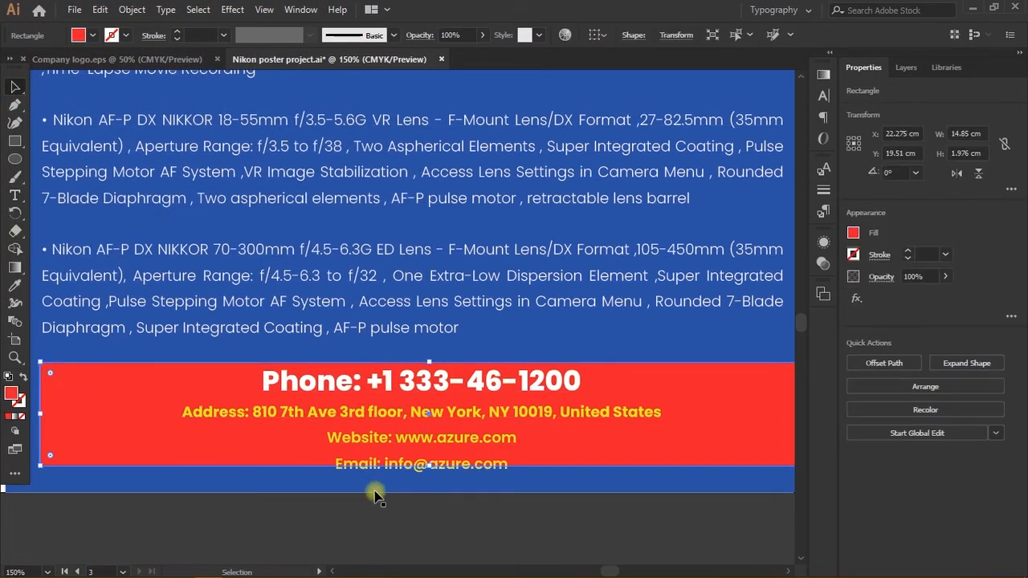
- Extend the red contact bar's lower edge downward so it covers the e-mail line
{"action": "left_click_drag", "start_coordinate": [429, 465], "coordinate": [429, 482]}
{"action": "left_click", "coordinate": [399, 510]}
{"action": "scroll", "coordinate": [391, 498], "scroll_direction": "down", "scroll_amount": 2}
{"action": "scroll", "coordinate": [408, 472], "scroll_direction": "right", "scroll_amount": 1}
{"action": "scroll", "coordinate": [401, 390], "scroll_direction": "down", "scroll_amount": 1}
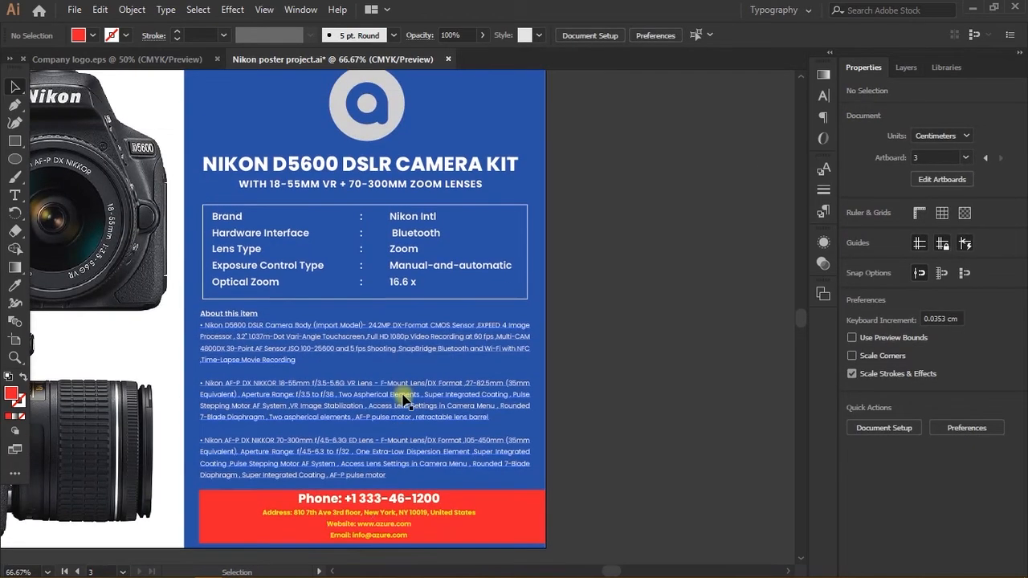
- Recolour the third poster's grey logo icon with white sampled from the area behind the cameras
{"action": "scroll", "coordinate": [360, 289], "scroll_direction": "up", "scroll_amount": 2}
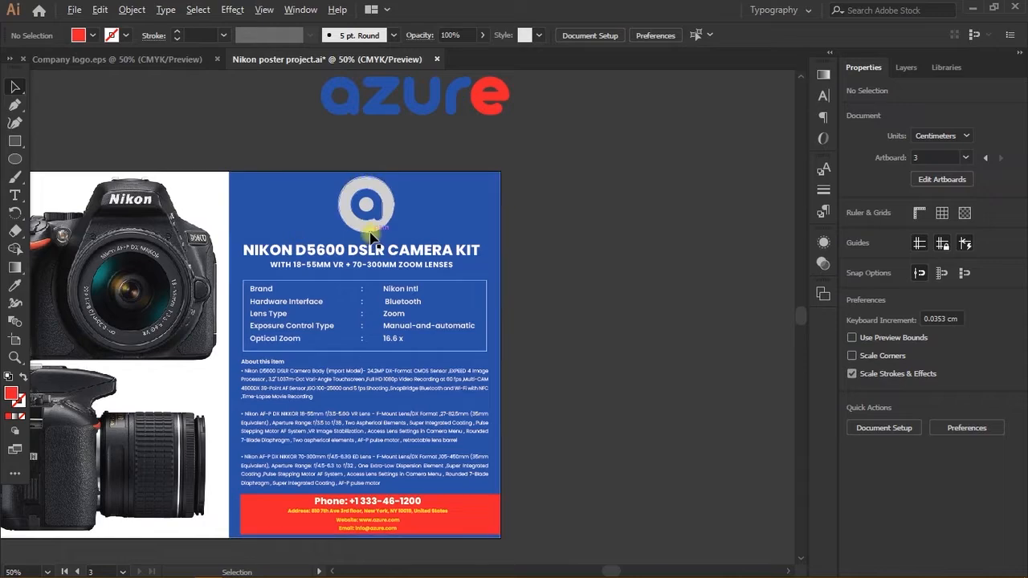
{"action": "left_click", "coordinate": [393, 237]}
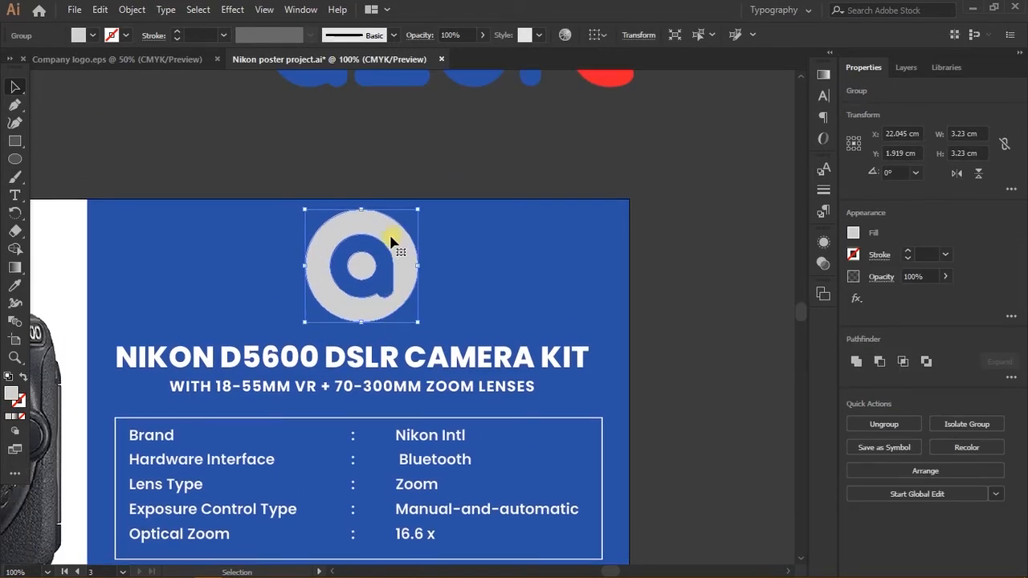
{"action": "key", "text": "i"}
{"action": "left_click", "coordinate": [74, 230]}
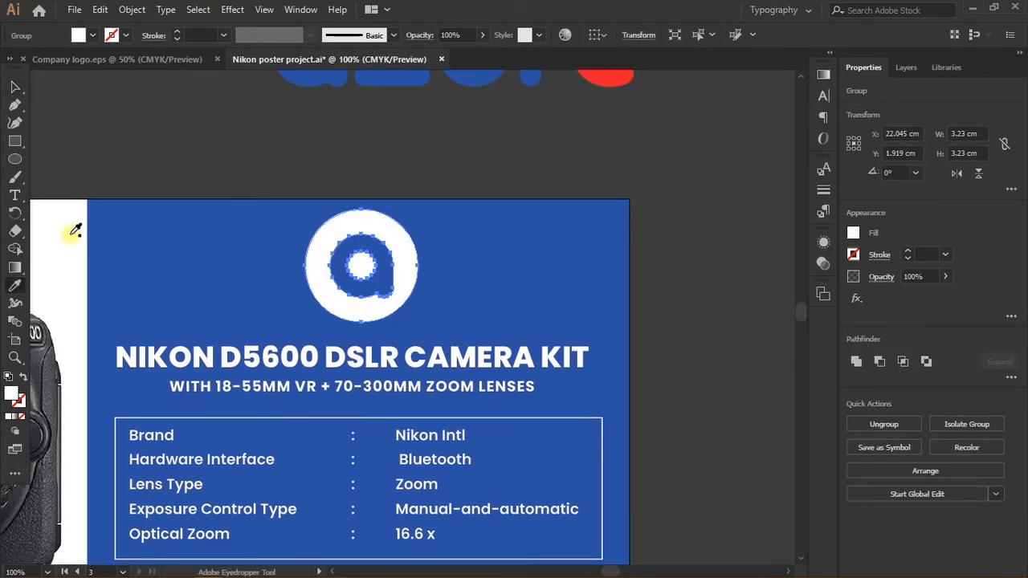
{"action": "key", "text": "v"}
{"action": "left_click", "coordinate": [665, 184]}
{"action": "scroll", "coordinate": [671, 230], "scroll_direction": "down", "scroll_amount": 1}
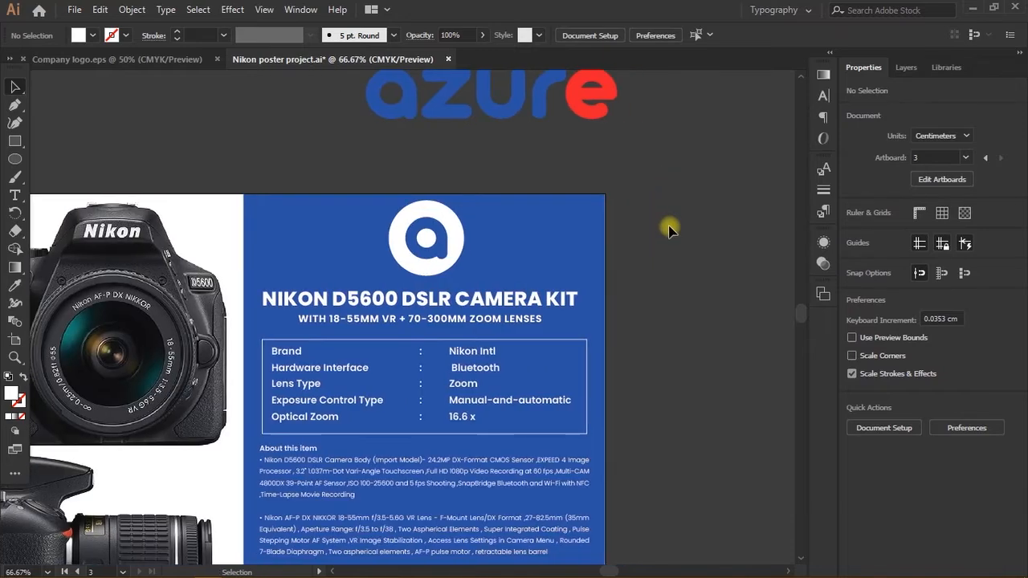
- Shift the white logo icon to the left and paste a copy of the azure wordmark onto the poster header
{"action": "scroll", "coordinate": [670, 230], "scroll_direction": "up", "scroll_amount": 2}
{"action": "left_click_drag", "start_coordinate": [458, 329], "coordinate": [402, 329]}
{"action": "left_click", "coordinate": [450, 211]}
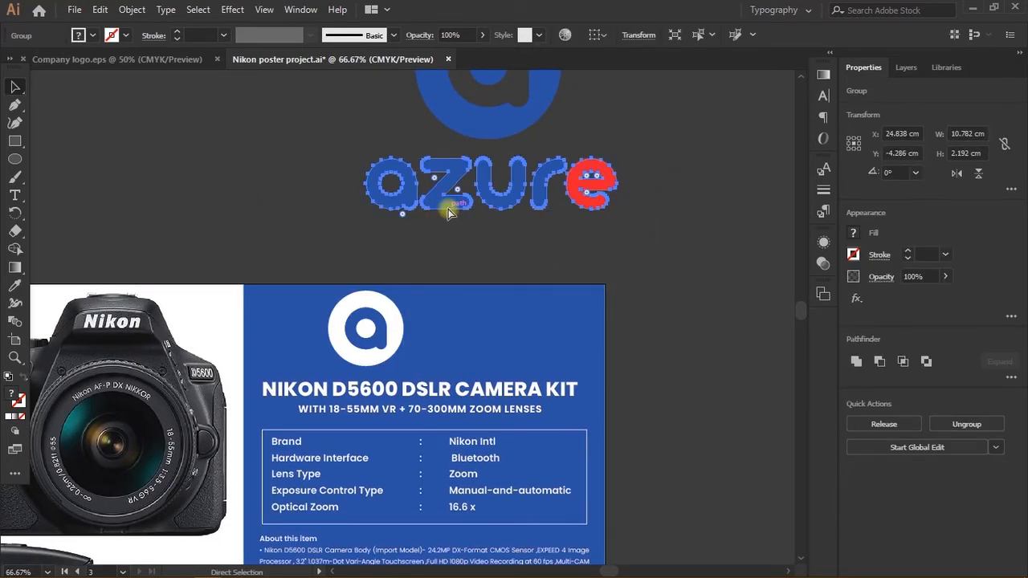
{"action": "key", "text": "ctrl+c"}
{"action": "scroll", "coordinate": [442, 344], "scroll_direction": "up", "scroll_amount": 2}
{"action": "left_click", "coordinate": [443, 345]}
{"action": "key", "text": "ctrl+v"}
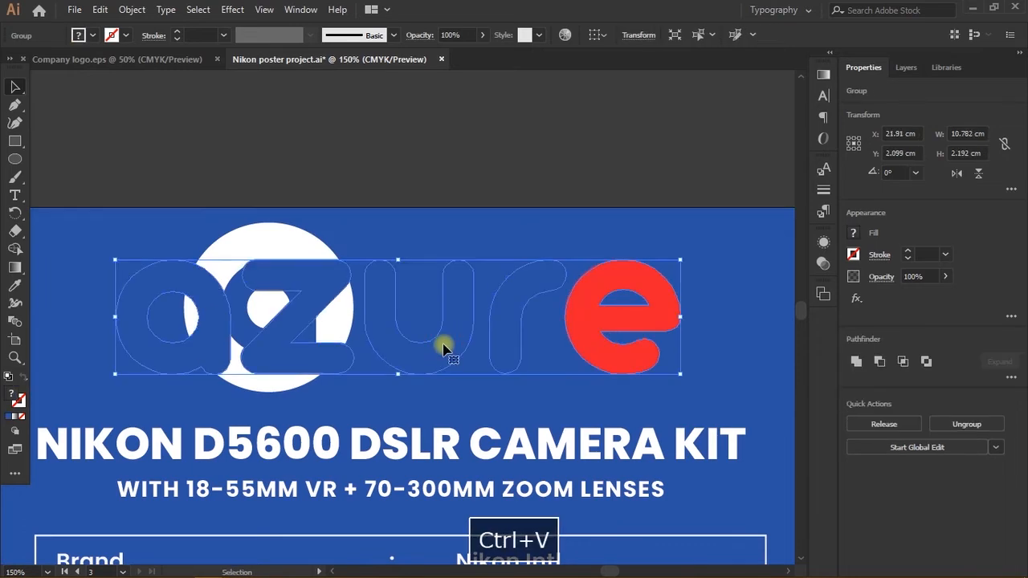
- Place the pasted wordmark beside the icon, scale it to about 6.16 cm wide and fill it with the icon's white
{"action": "left_click_drag", "start_coordinate": [425, 353], "coordinate": [560, 341]}
{"action": "scroll", "coordinate": [559, 341], "scroll_direction": "right", "scroll_amount": 3}
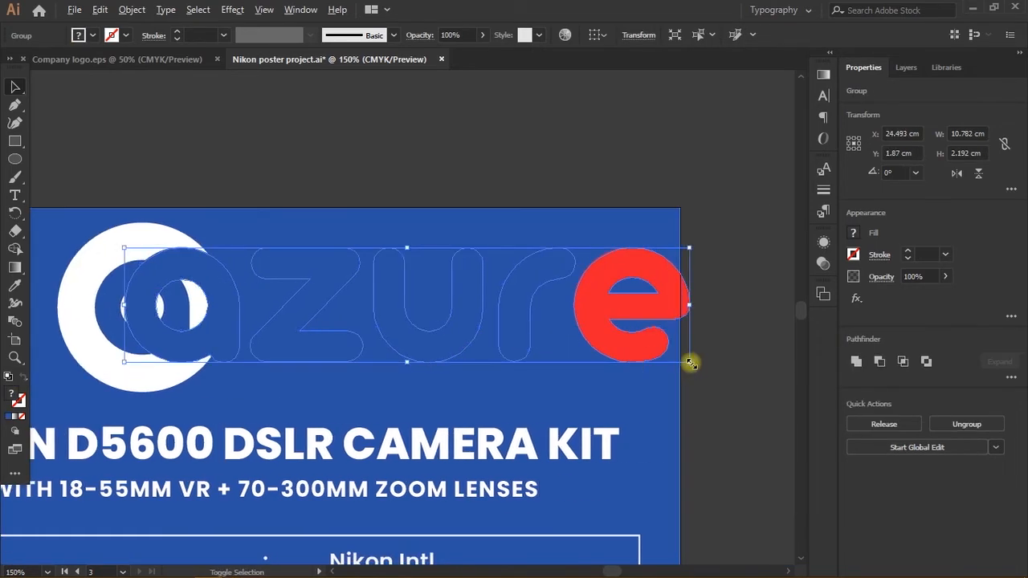
{"action": "left_click_drag", "start_coordinate": [688, 360], "coordinate": [529, 335]}
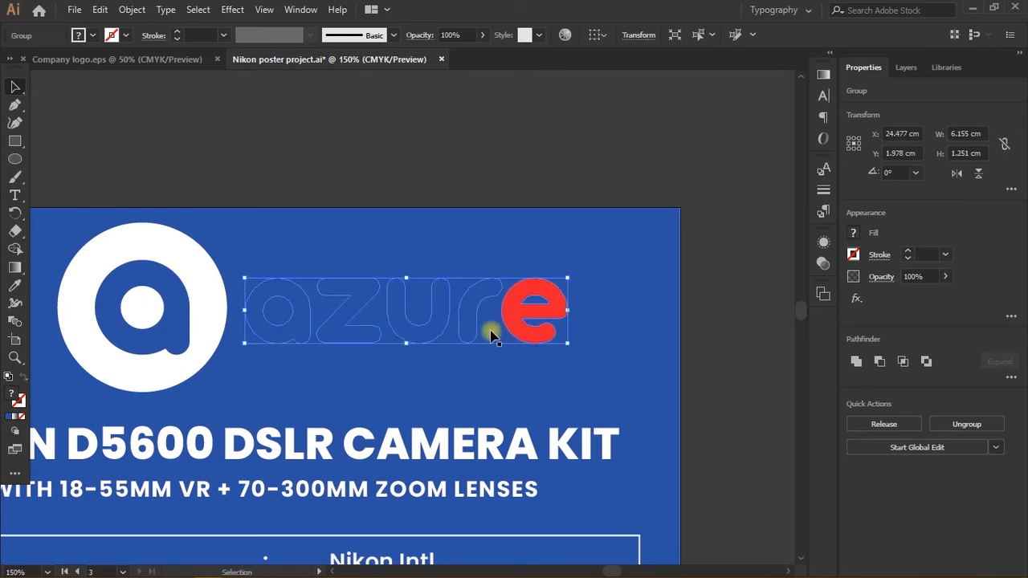
{"action": "key", "text": "i"}
{"action": "left_click", "coordinate": [211, 285]}
{"action": "key", "text": "v"}
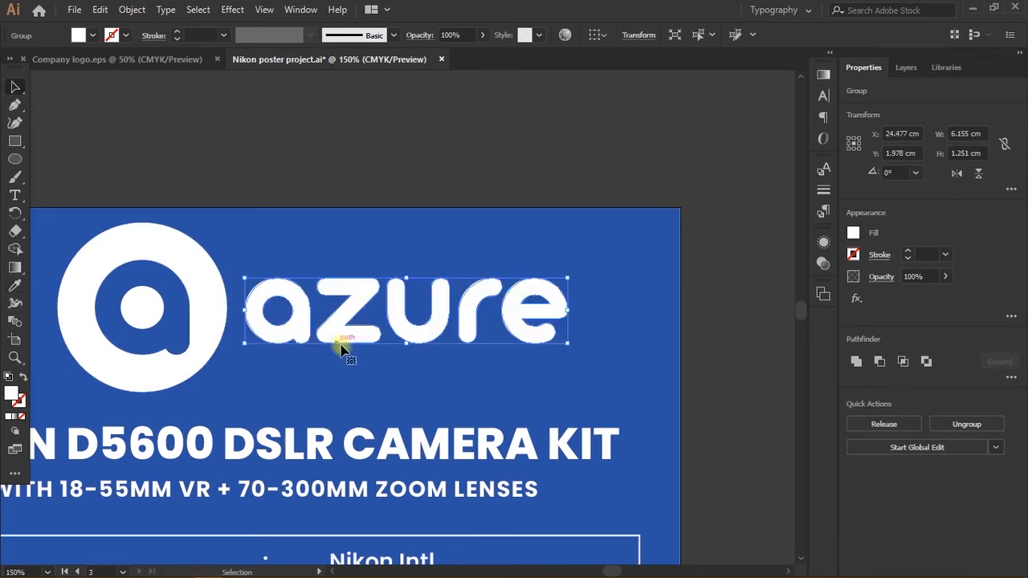
- Scale the icon and wordmark together to about 8.2 cm wide and reposition them above the poster heading
{"action": "left_click", "coordinate": [201, 332], "text": "shift"}
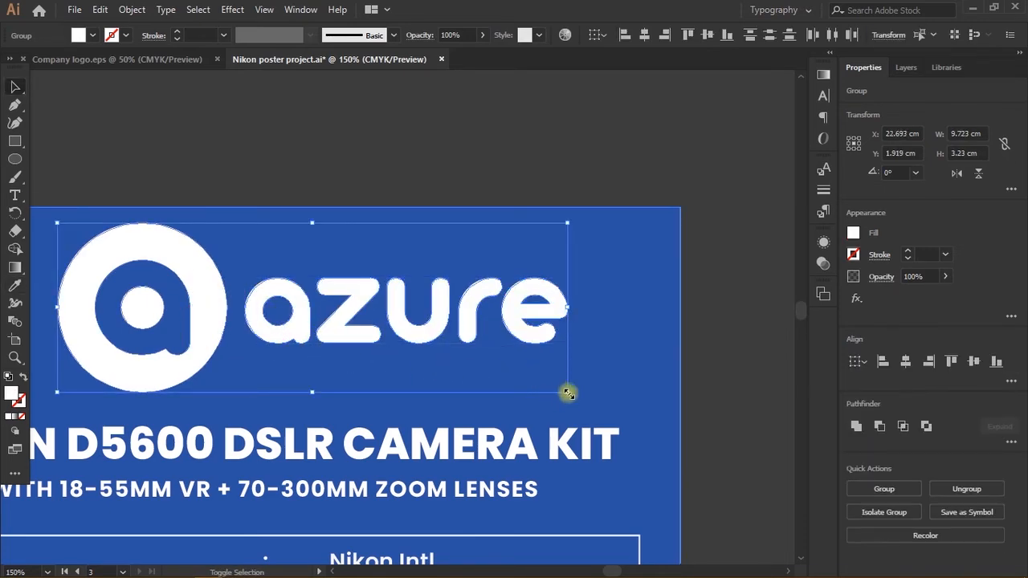
{"action": "left_click_drag", "start_coordinate": [566, 392], "coordinate": [489, 367]}
{"action": "scroll", "coordinate": [474, 369], "scroll_direction": "left", "scroll_amount": 3}
{"action": "left_click_drag", "start_coordinate": [431, 321], "coordinate": [394, 348]}
{"action": "left_click", "coordinate": [459, 174]}
{"action": "scroll", "coordinate": [460, 174], "scroll_direction": "down", "scroll_amount": 1}
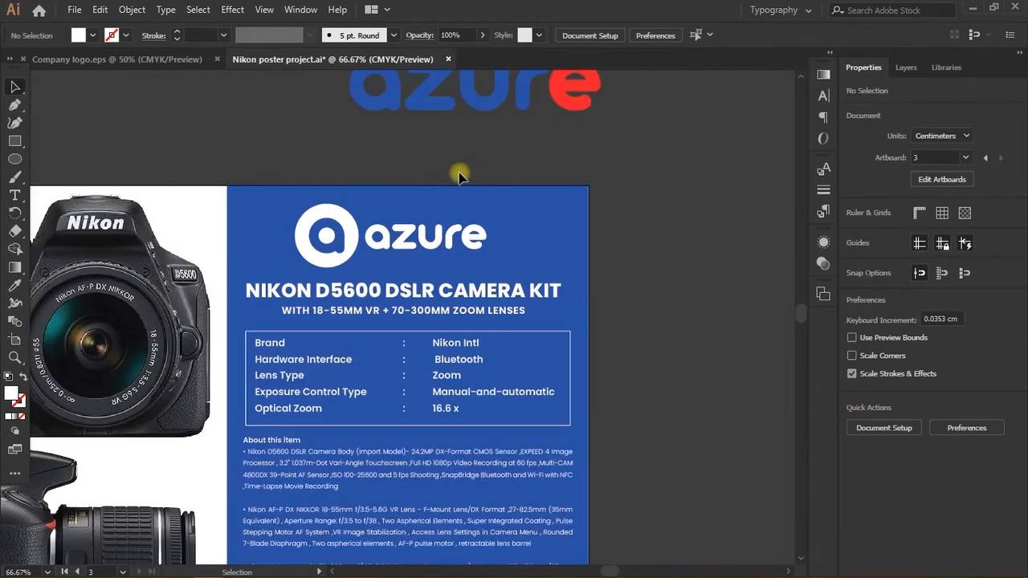
- Move the icon and wordmark together slightly up and right to centre them above the heading
{"action": "scroll", "coordinate": [426, 236], "scroll_direction": "up", "scroll_amount": 1}
{"action": "left_click", "coordinate": [420, 247]}
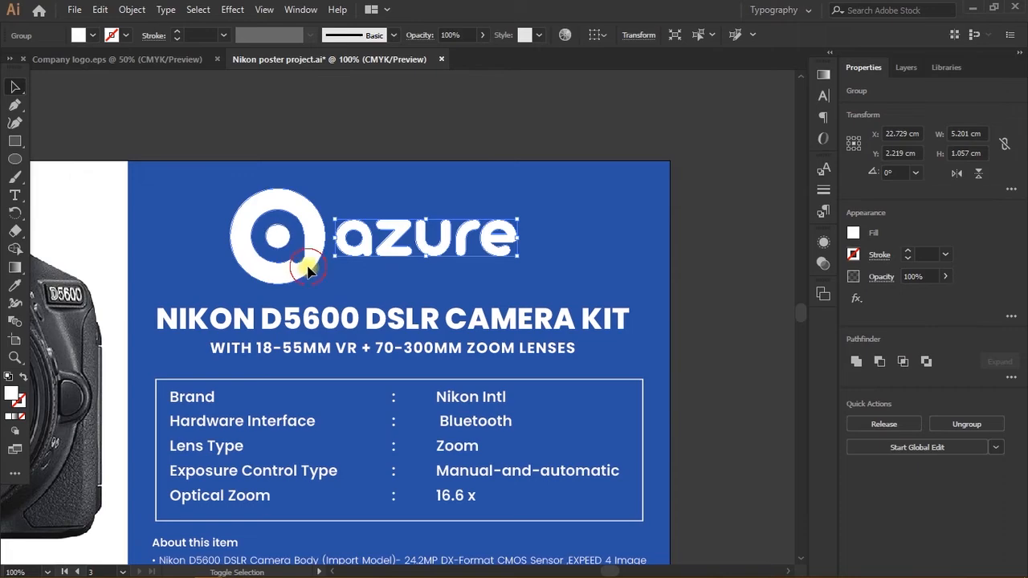
{"action": "left_click", "coordinate": [302, 267], "text": "shift"}
{"action": "left_click_drag", "start_coordinate": [287, 273], "coordinate": [324, 264]}
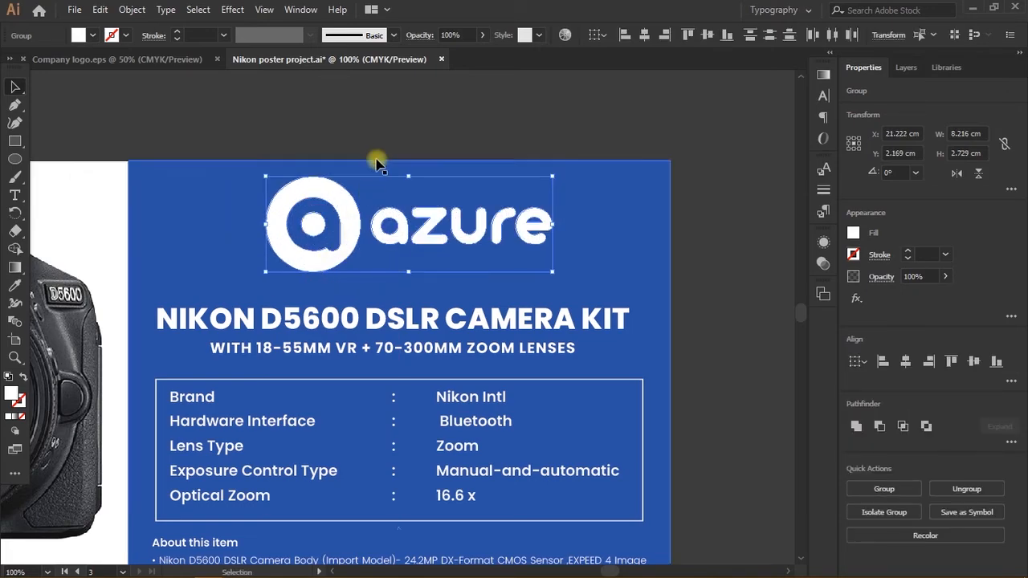
{"action": "left_click", "coordinate": [385, 137]}
{"action": "scroll", "coordinate": [361, 185], "scroll_direction": "down", "scroll_amount": 3}
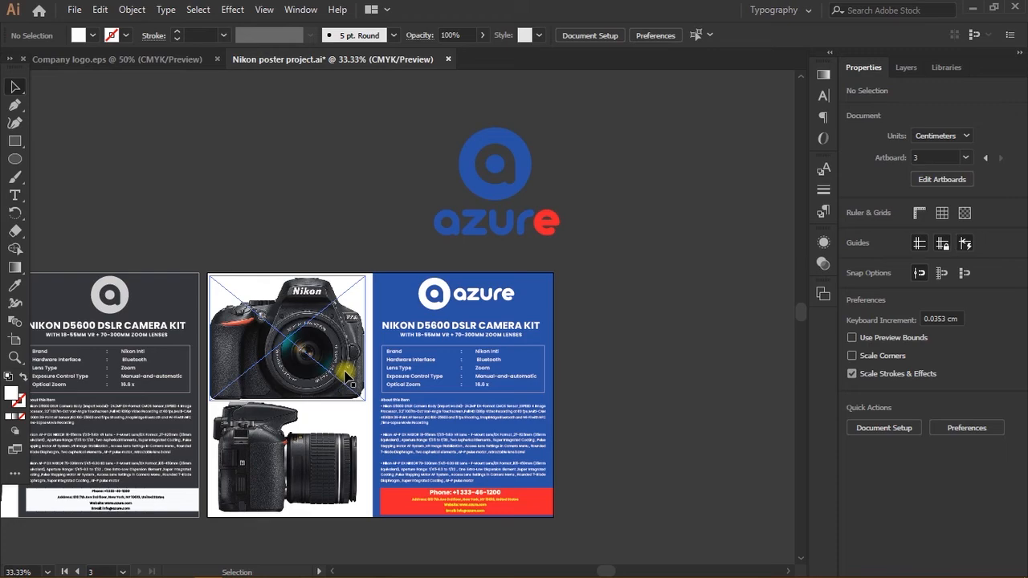
{"action": "scroll", "coordinate": [553, 478], "scroll_direction": "up", "scroll_amount": 1}
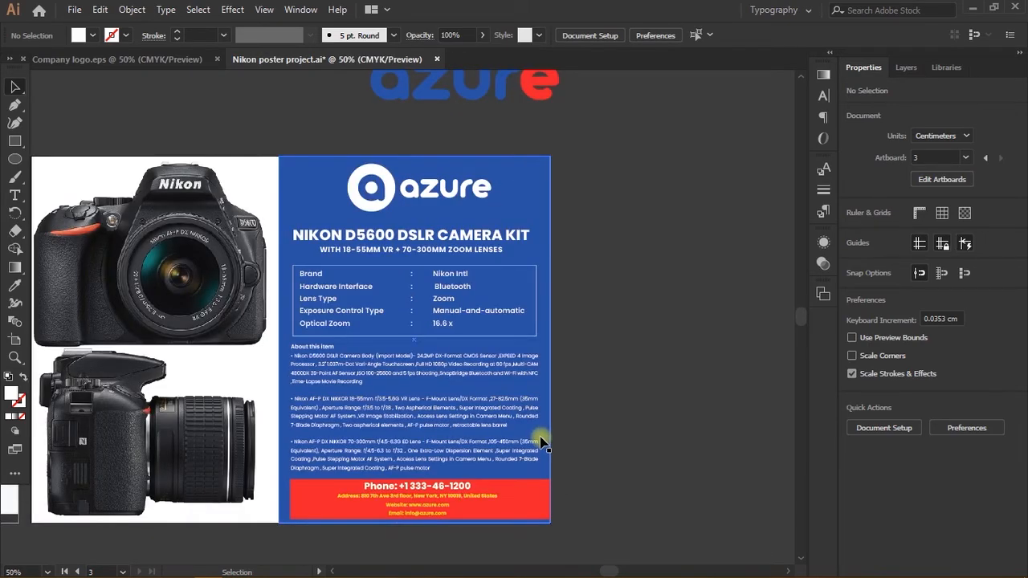
{"action": "scroll", "coordinate": [544, 441], "scroll_direction": "down", "scroll_amount": 3}
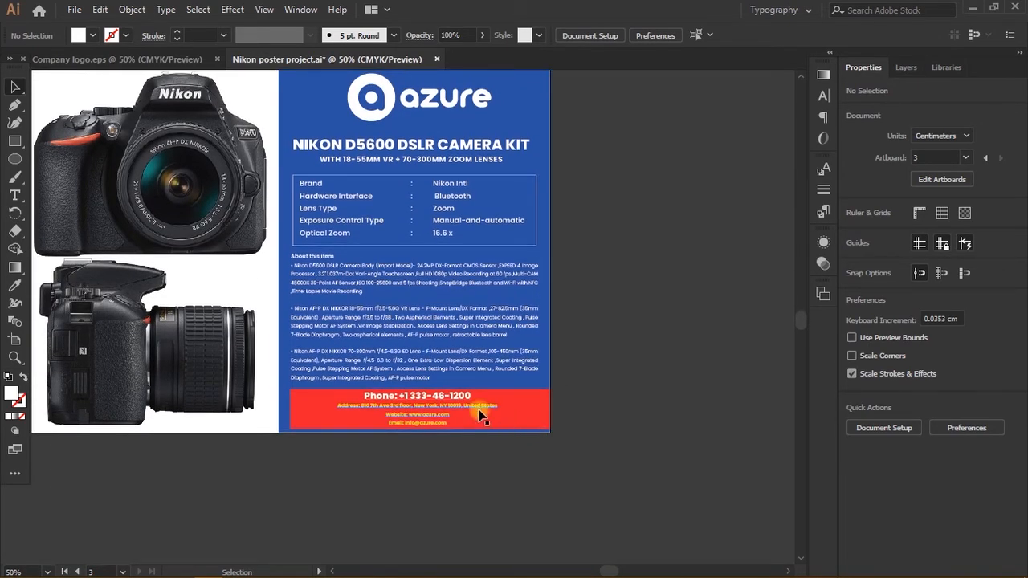
- Start exporting the poster as JPEG into the Nikon ad project folder, using artboards and including all of them
{"action": "scroll", "coordinate": [479, 414], "scroll_direction": "up", "scroll_amount": 2}
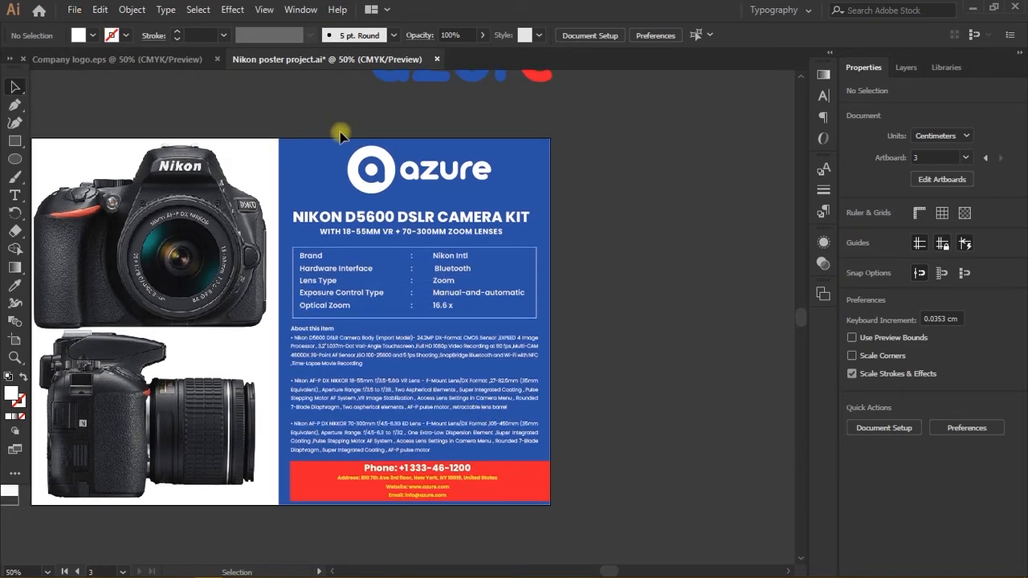
{"action": "left_click", "coordinate": [73, 10]}
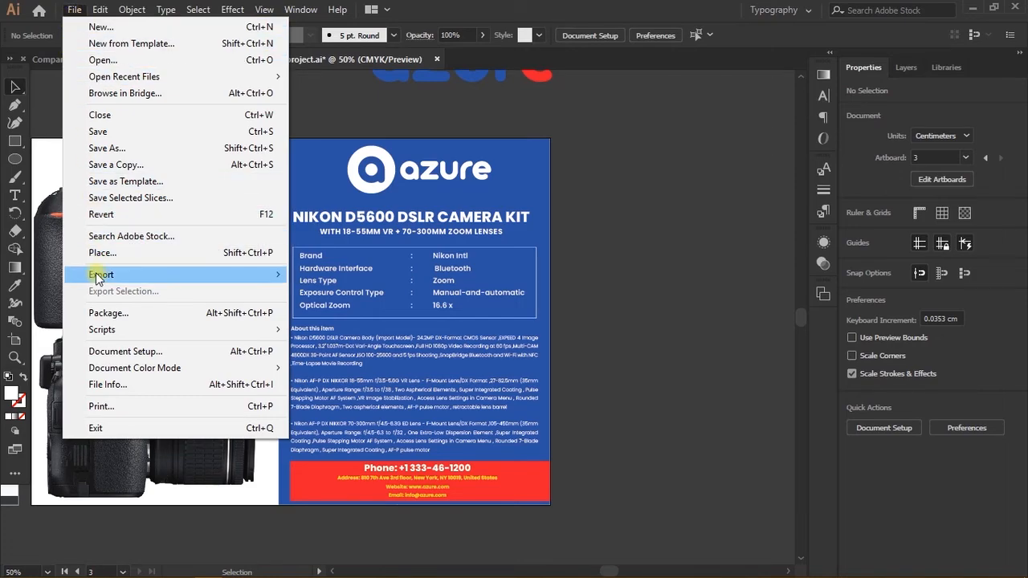
{"action": "mouse_move", "coordinate": [97, 275]}
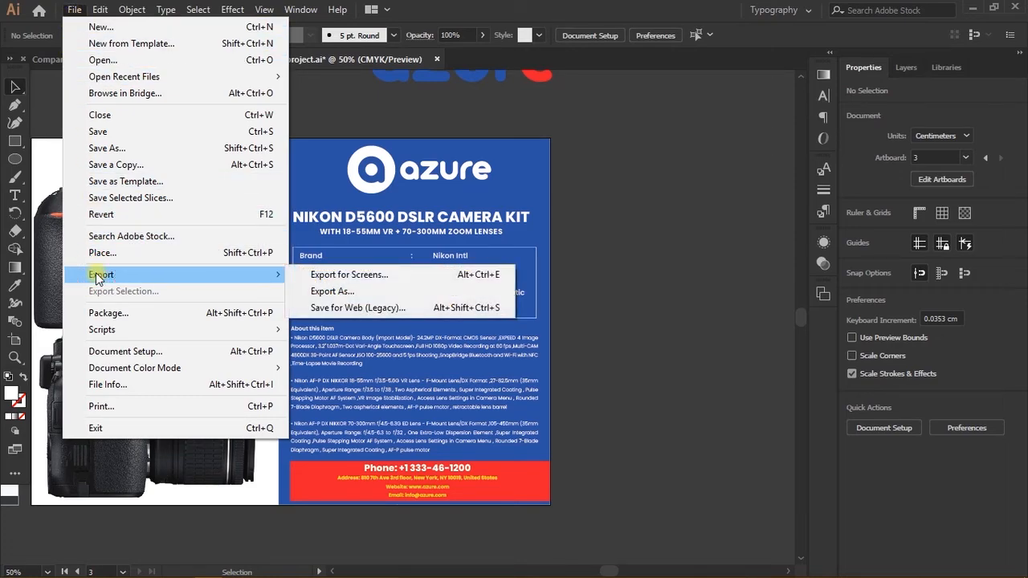
{"action": "left_click", "coordinate": [330, 292]}
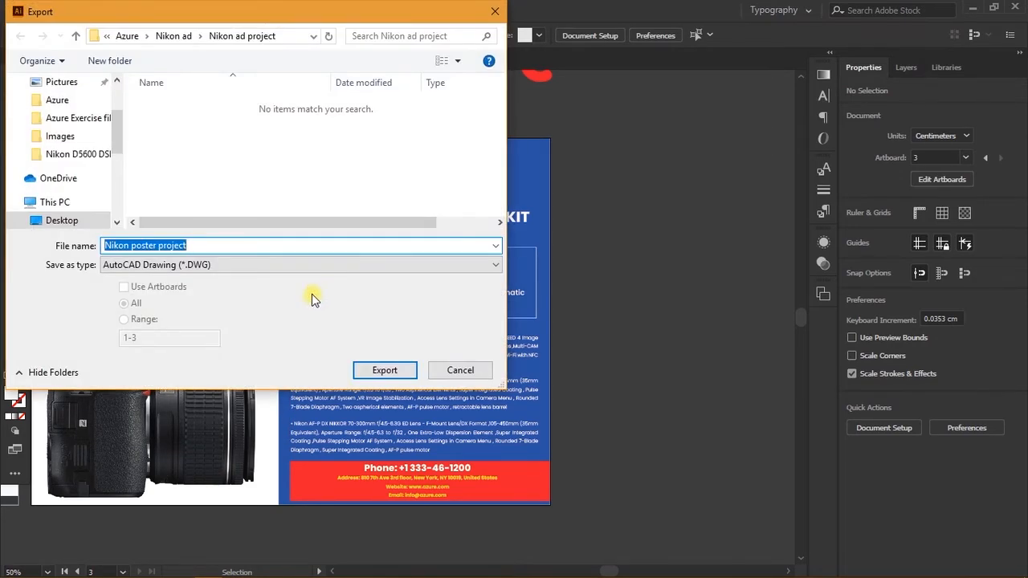
{"action": "left_click", "coordinate": [206, 265]}
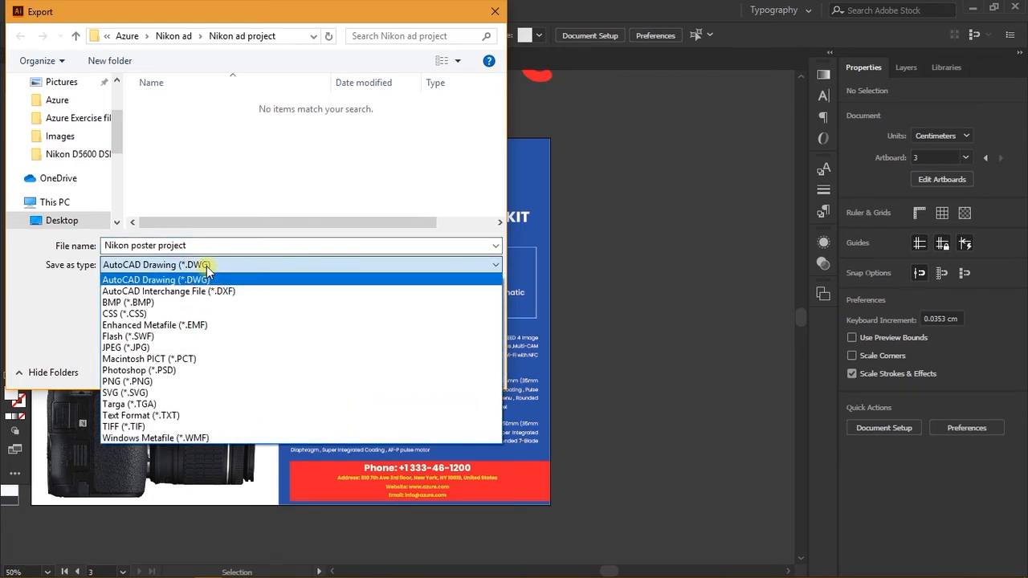
{"action": "left_click", "coordinate": [160, 345]}
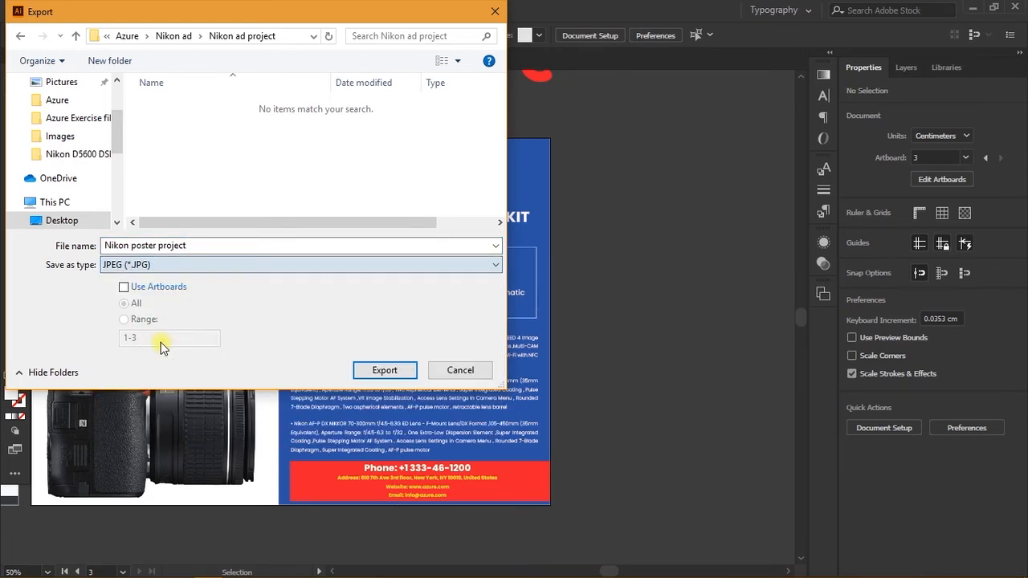
{"action": "left_click", "coordinate": [147, 296]}
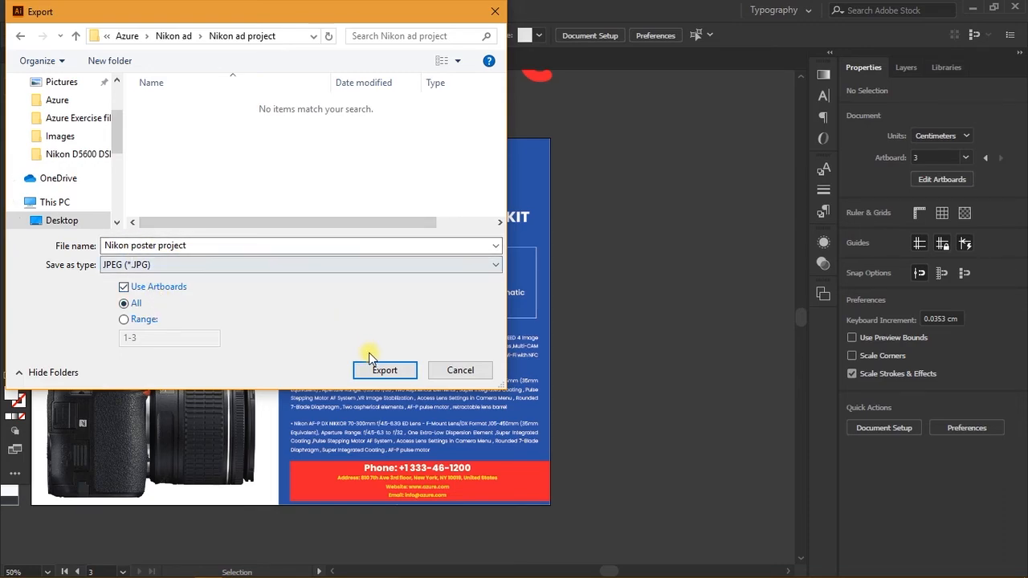
{"action": "left_click", "coordinate": [380, 370]}
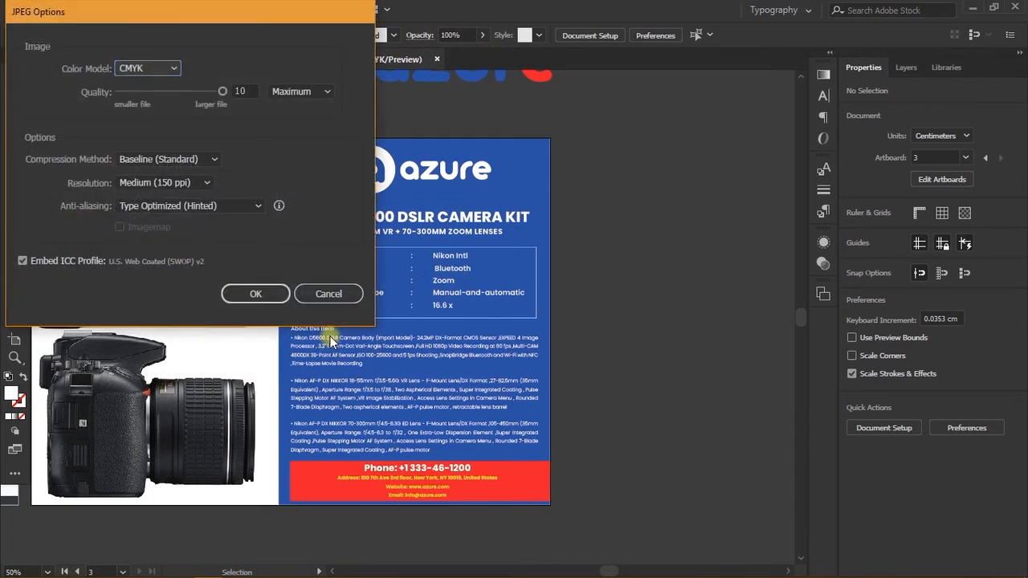
- Set the JPEG colour model to RGB and the resolution to High (300 ppi), and complete the export
{"action": "left_click", "coordinate": [148, 70]}
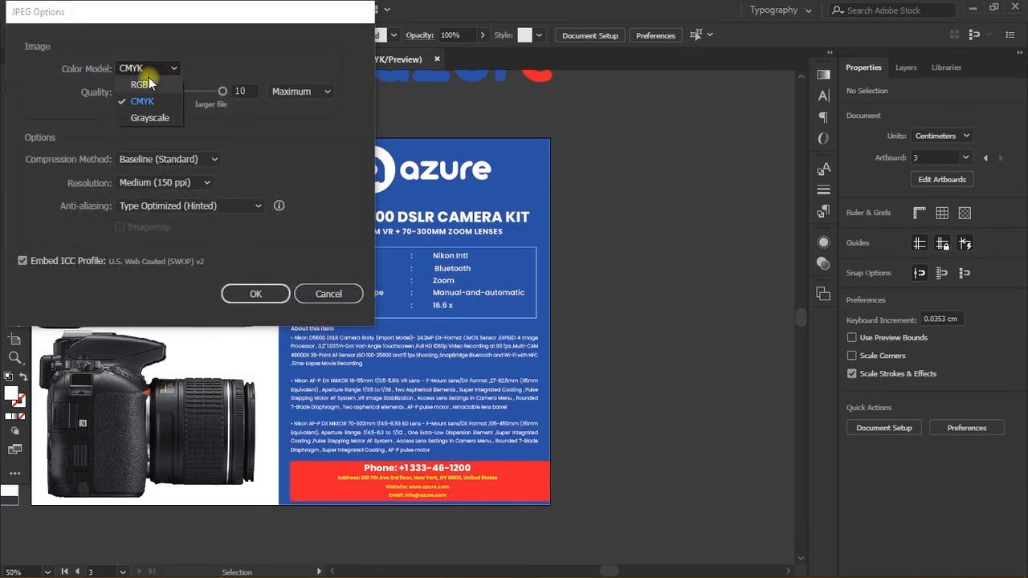
{"action": "left_click", "coordinate": [149, 84]}
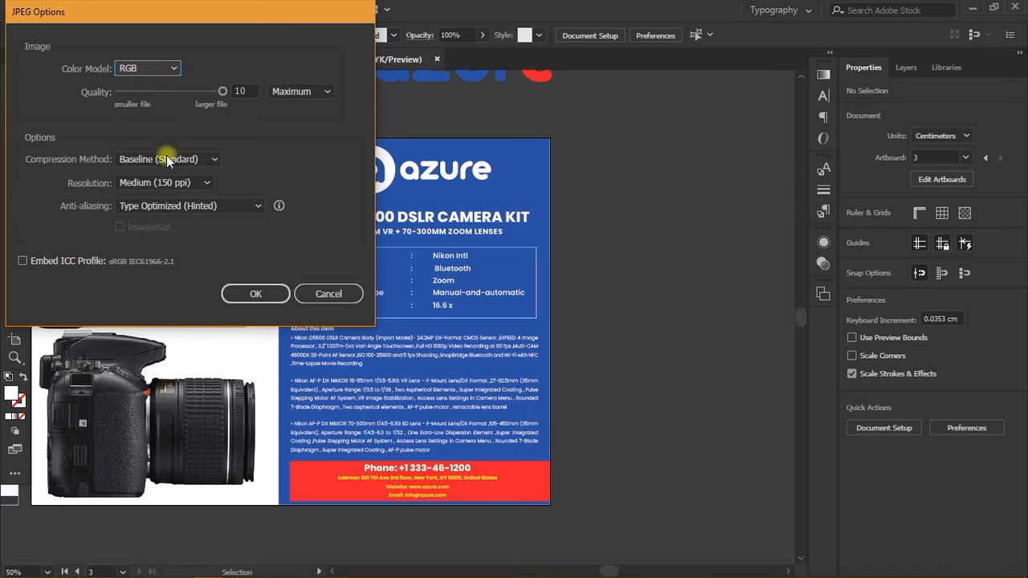
{"action": "left_click", "coordinate": [166, 183]}
{"action": "left_click", "coordinate": [156, 229]}
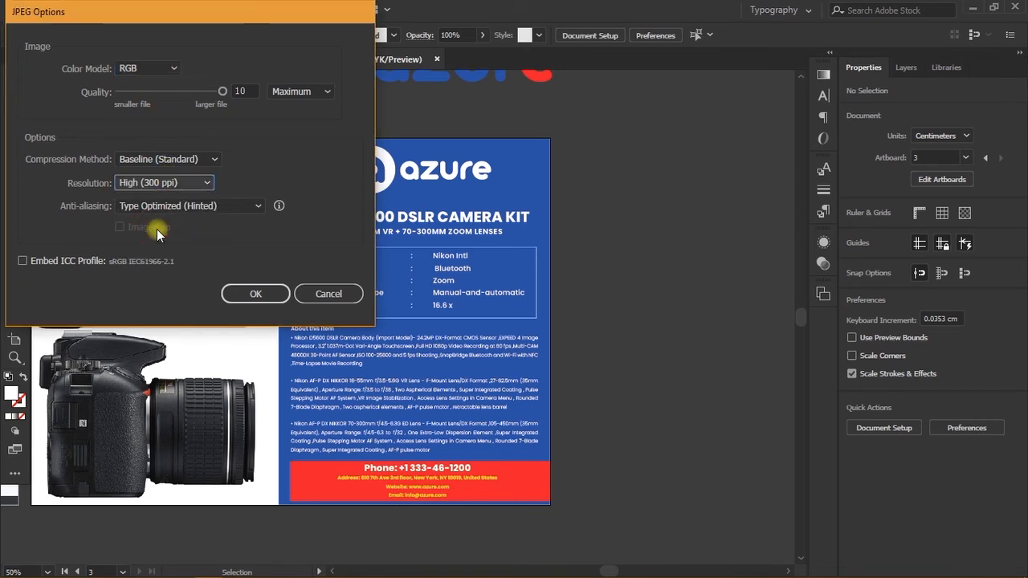
{"action": "left_click", "coordinate": [248, 296]}
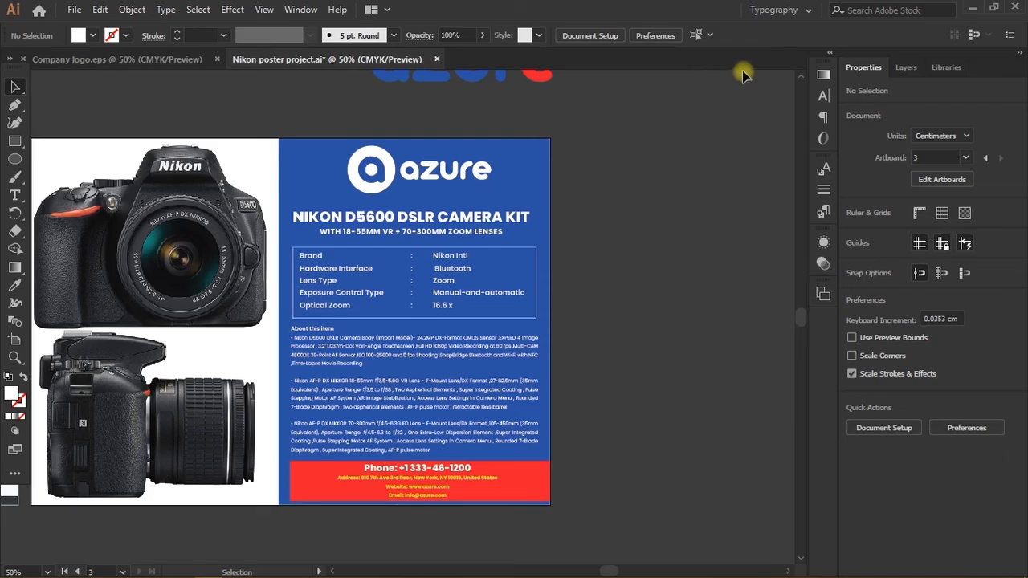
- Switch to File Explorer and open the Nikon ad project folder in a maximized window
{"action": "left_click", "coordinate": [972, 10]}
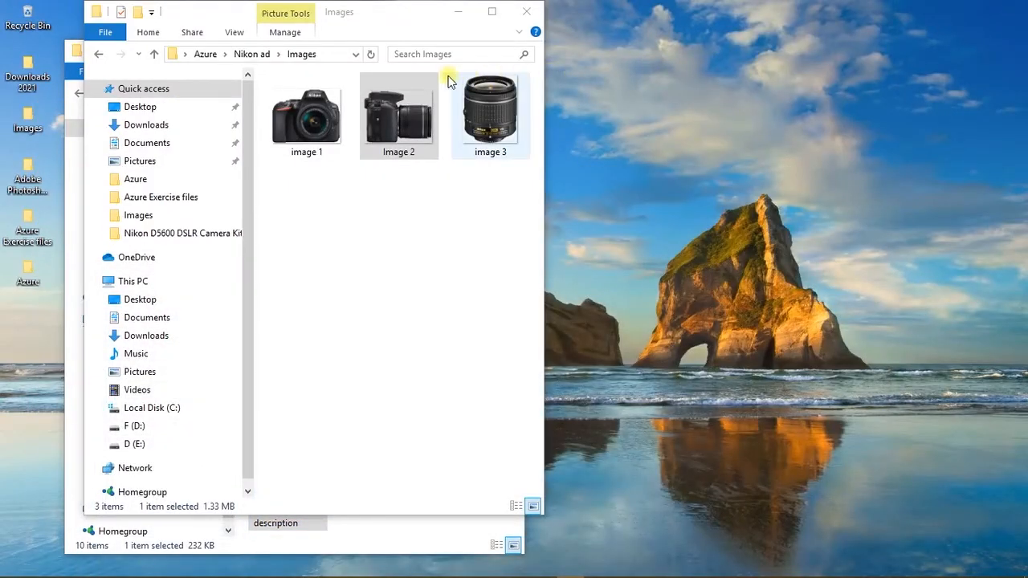
{"action": "left_click", "coordinate": [243, 55]}
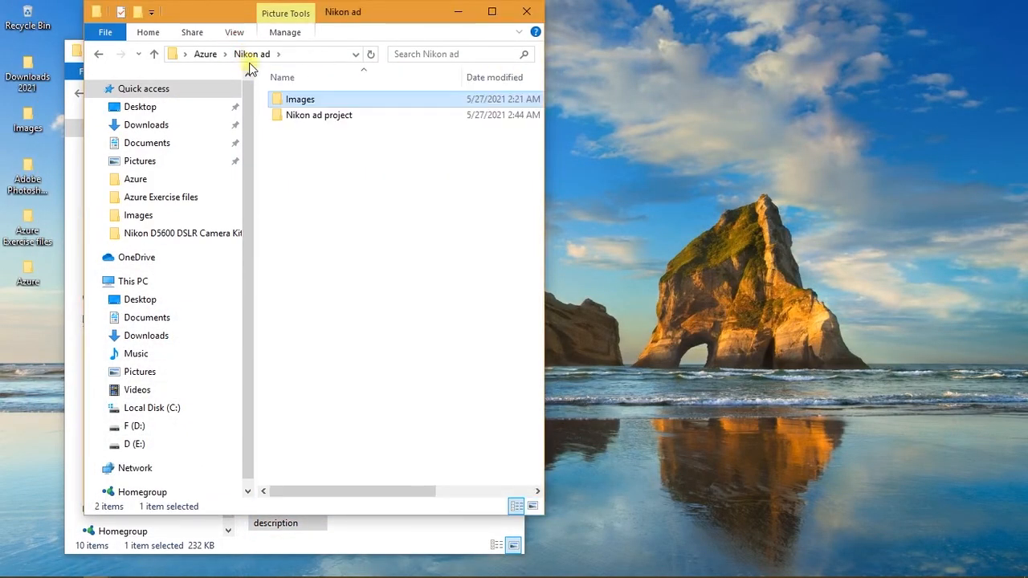
{"action": "double_click", "coordinate": [286, 112]}
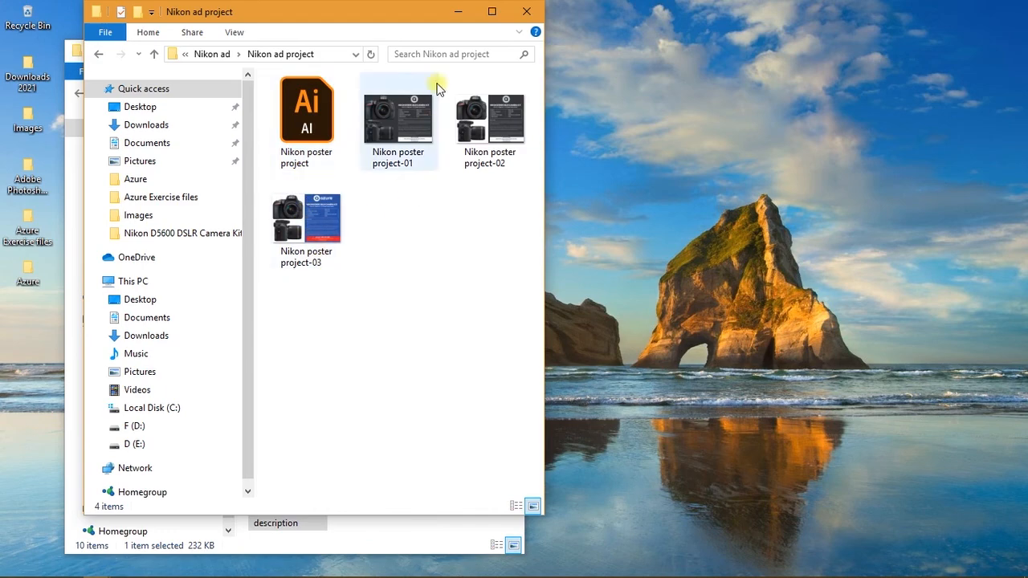
{"action": "double_click", "coordinate": [488, 16]}
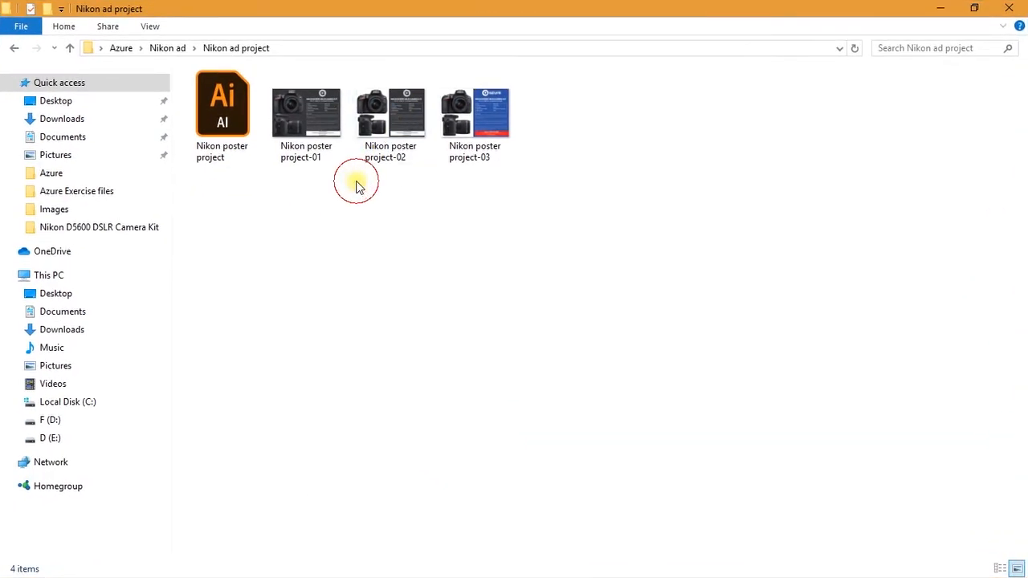
- View the exported posters Nikon poster project-01, -02 and -03 one after another in Photos
{"action": "left_click", "coordinate": [327, 140]}
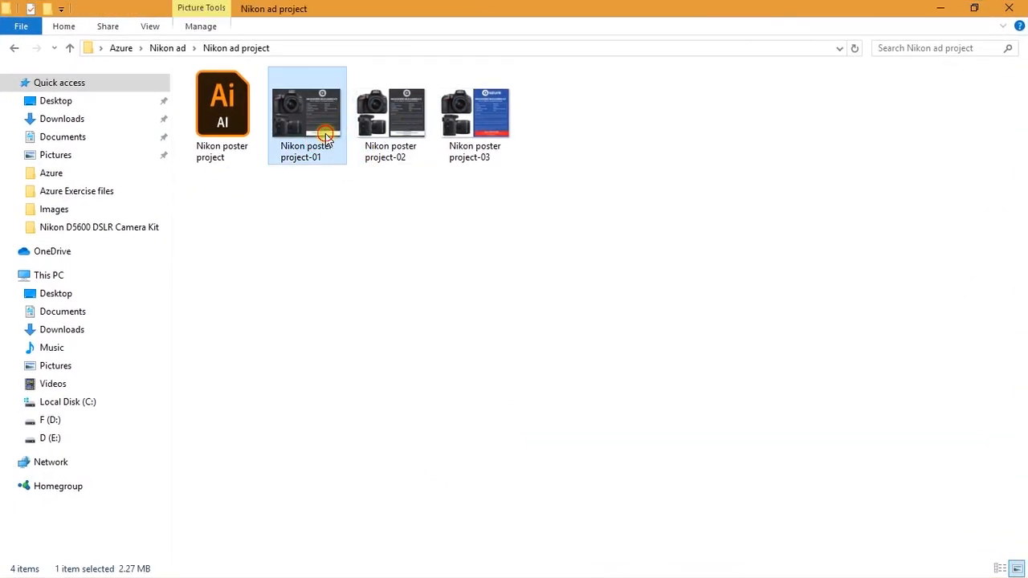
{"action": "double_click", "coordinate": [325, 135]}
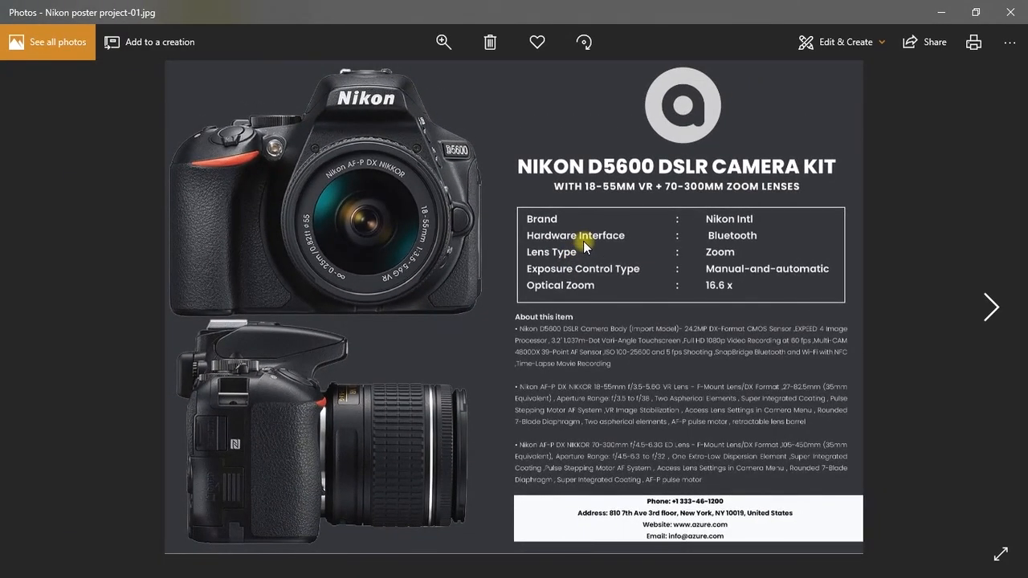
{"action": "key", "text": "Right"}
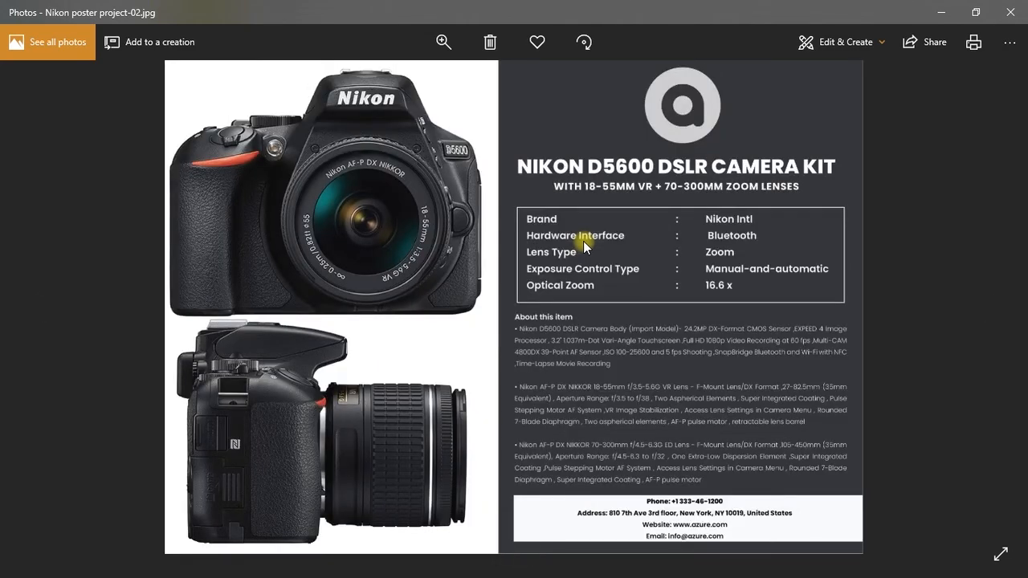
{"action": "scroll", "coordinate": [686, 376], "scroll_direction": "up", "scroll_amount": 1}
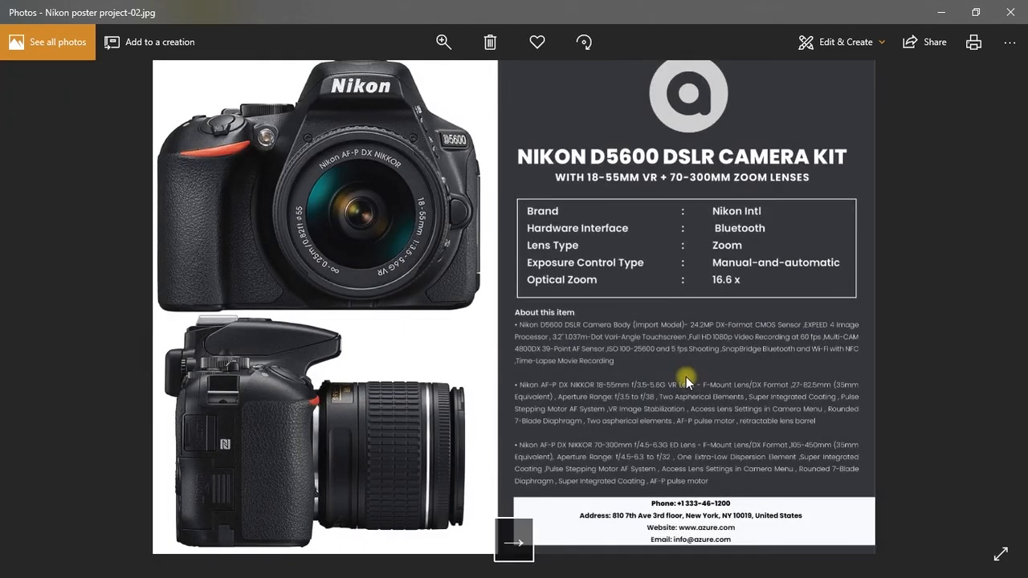
{"action": "scroll", "coordinate": [685, 376], "scroll_direction": "down", "scroll_amount": 1}
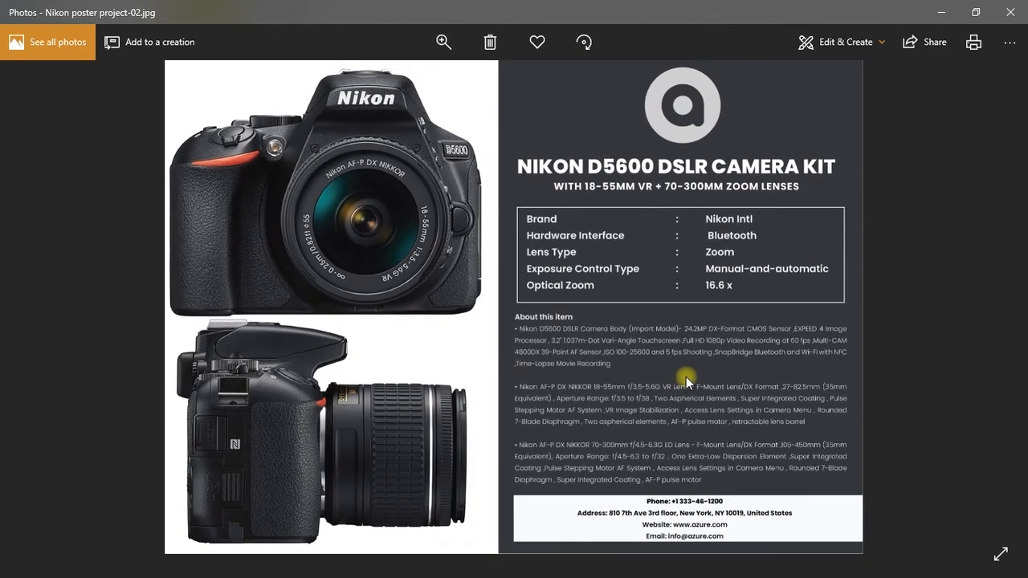
{"action": "key", "text": "Right"}
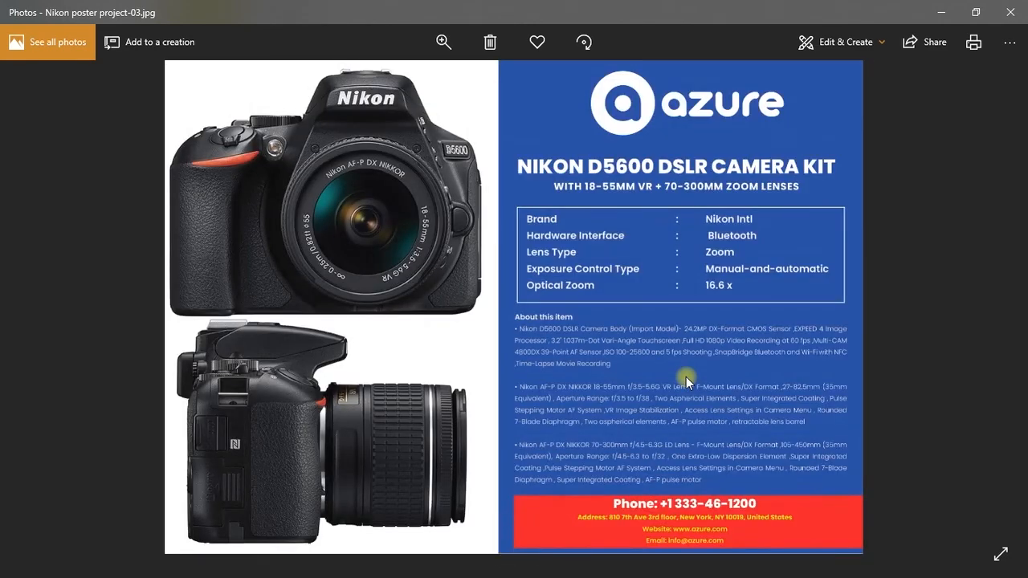